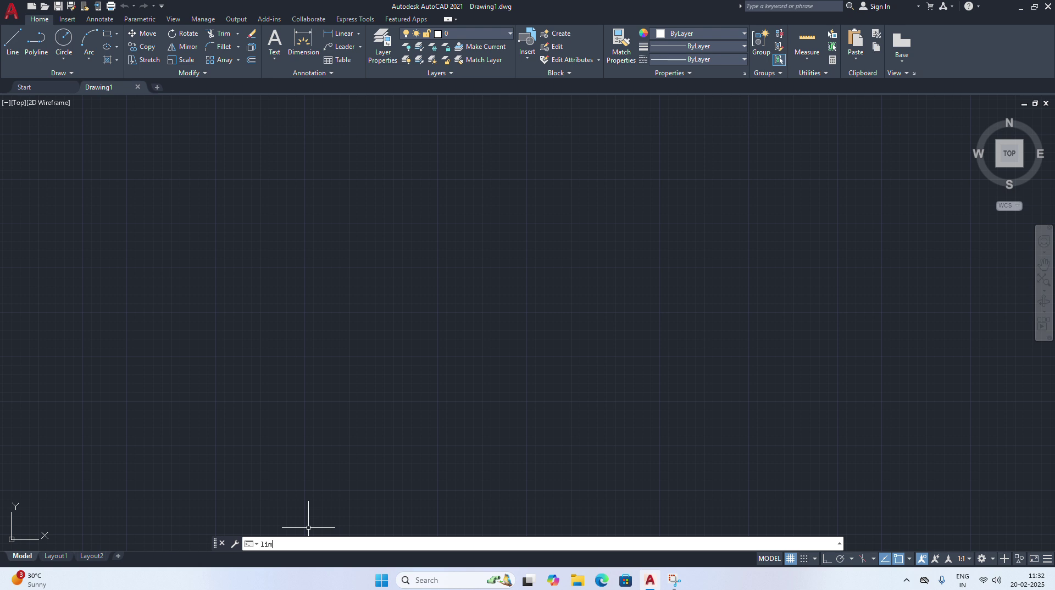
# Set the model space limits with the lower-left corner at 0,0 and the upper-right corner at 300,200
pyautogui.press('Return')
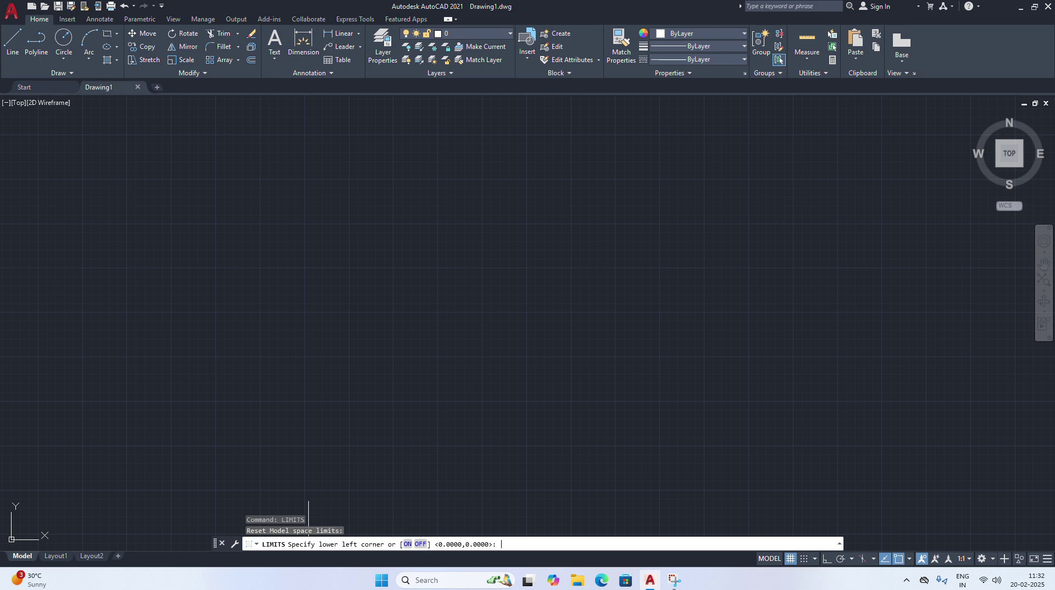
pyautogui.press('Return')
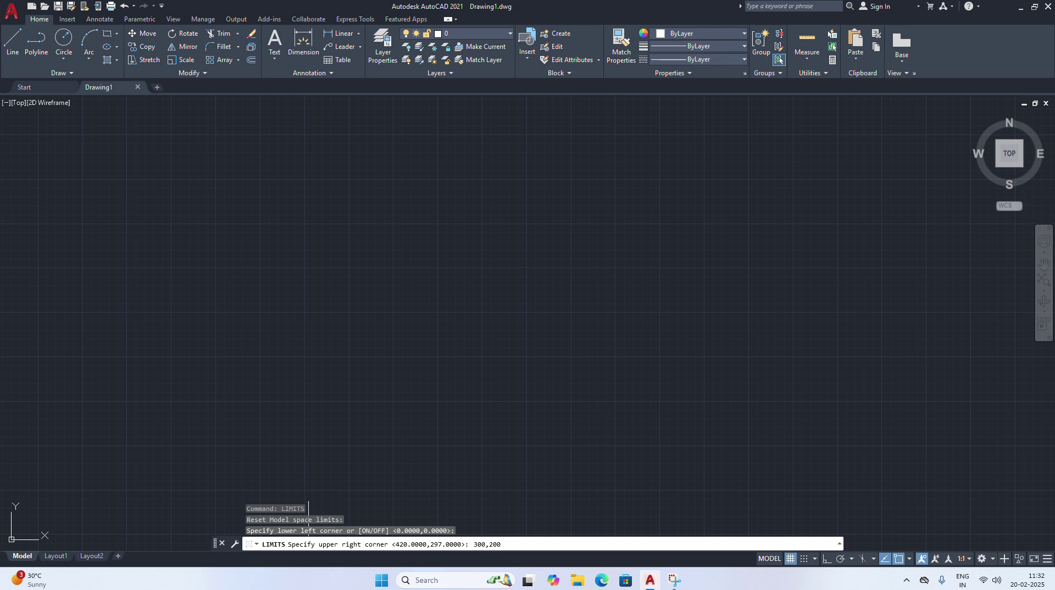
pyautogui.press('Return')
pyautogui.press('Return')
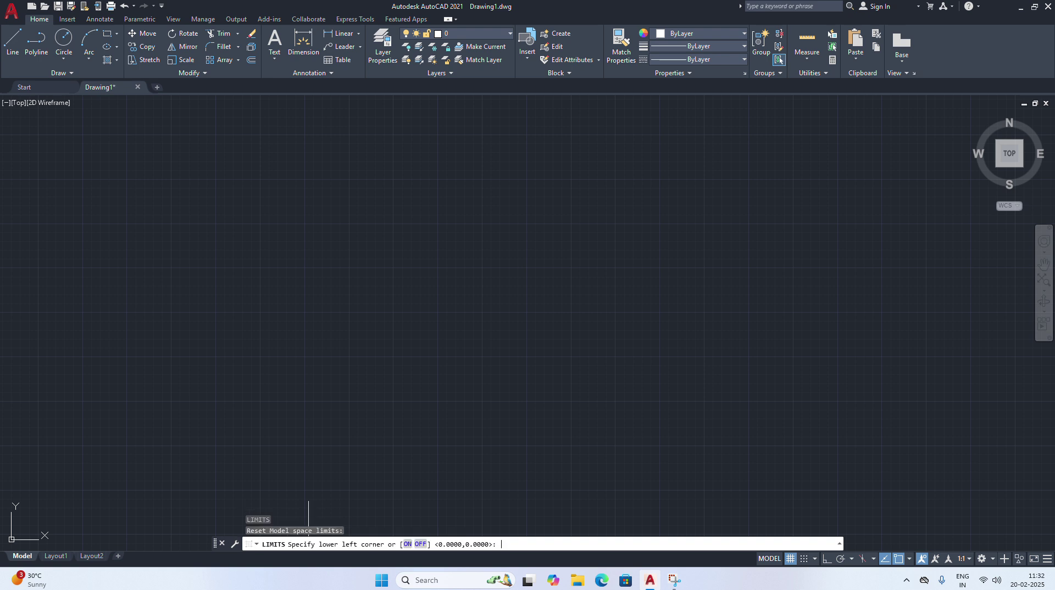
pyautogui.press('Return')
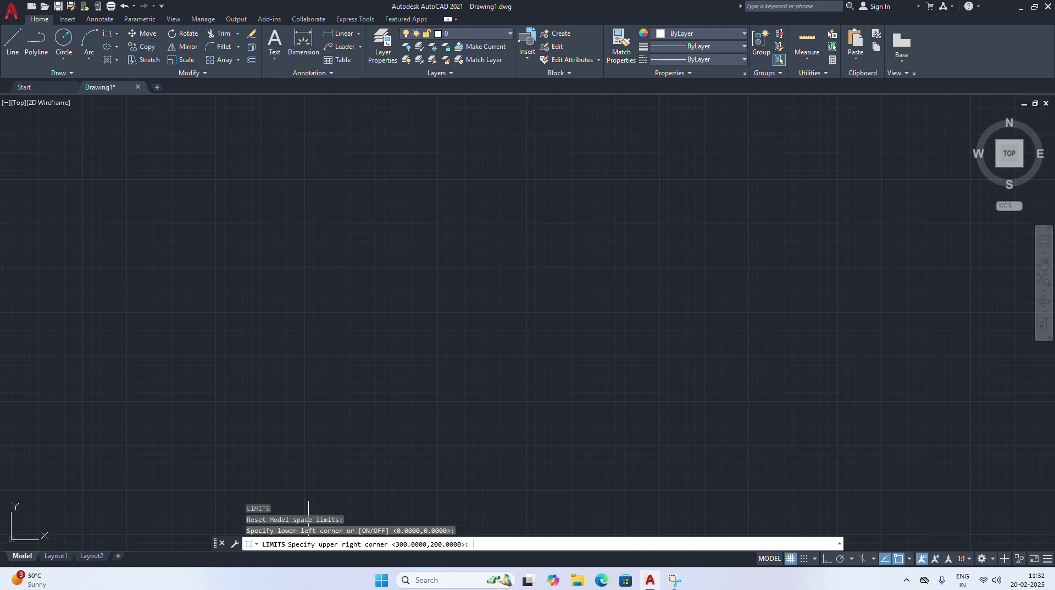
pyautogui.press('Return')
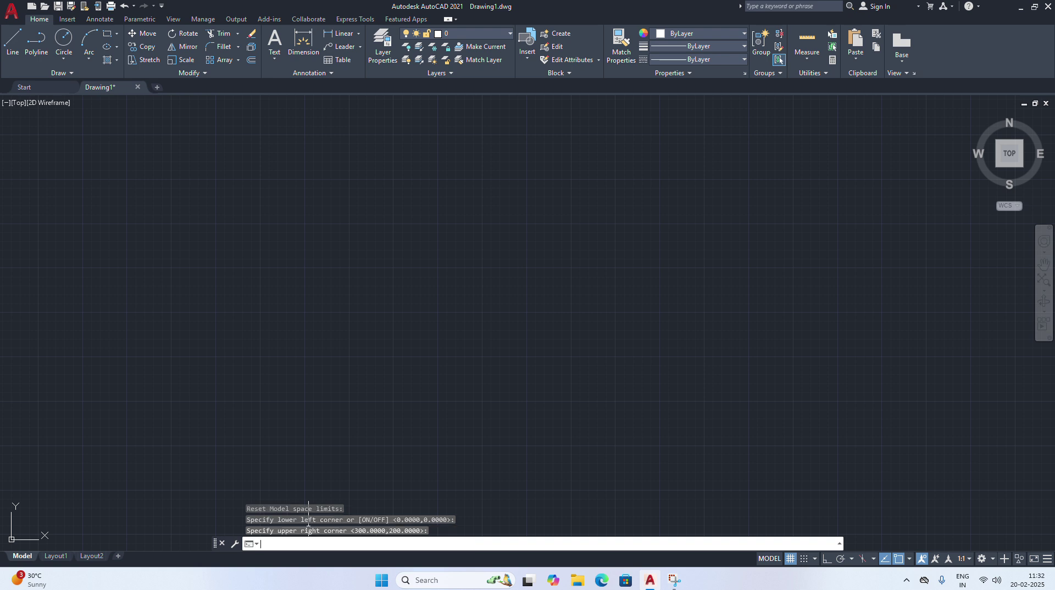
# Zoom the view with the All option to fit the full drawing limits
pyautogui.write('zoo')
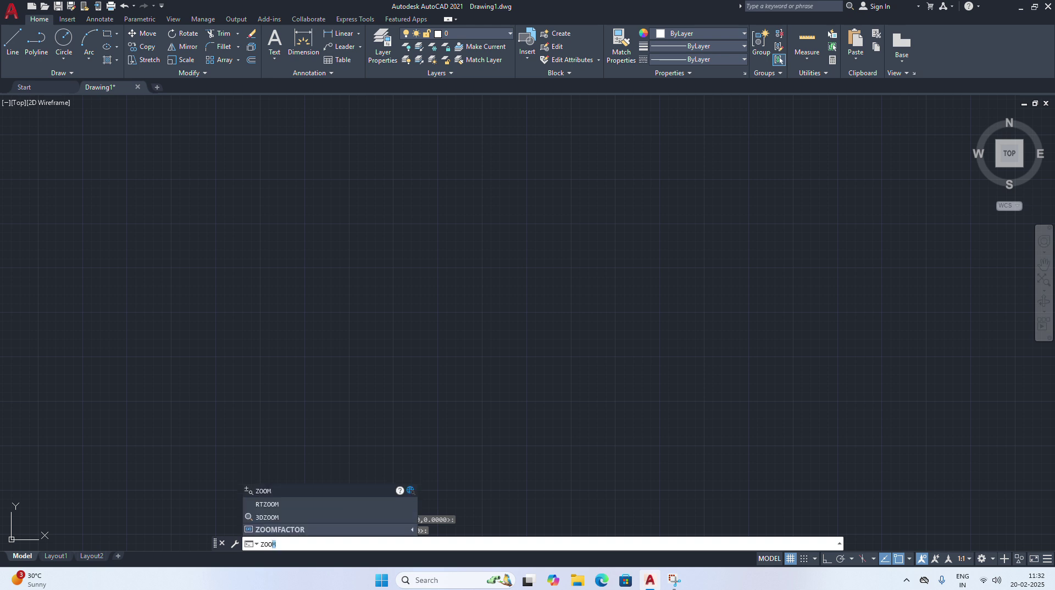
pyautogui.write('m')
pyautogui.press('Return')
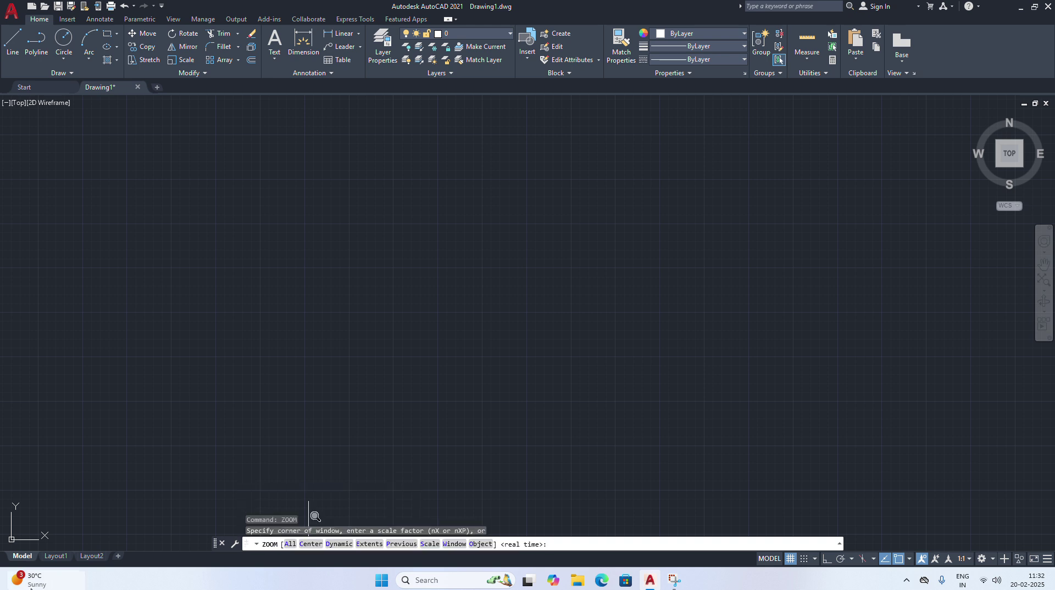
pyautogui.click(288, 544)
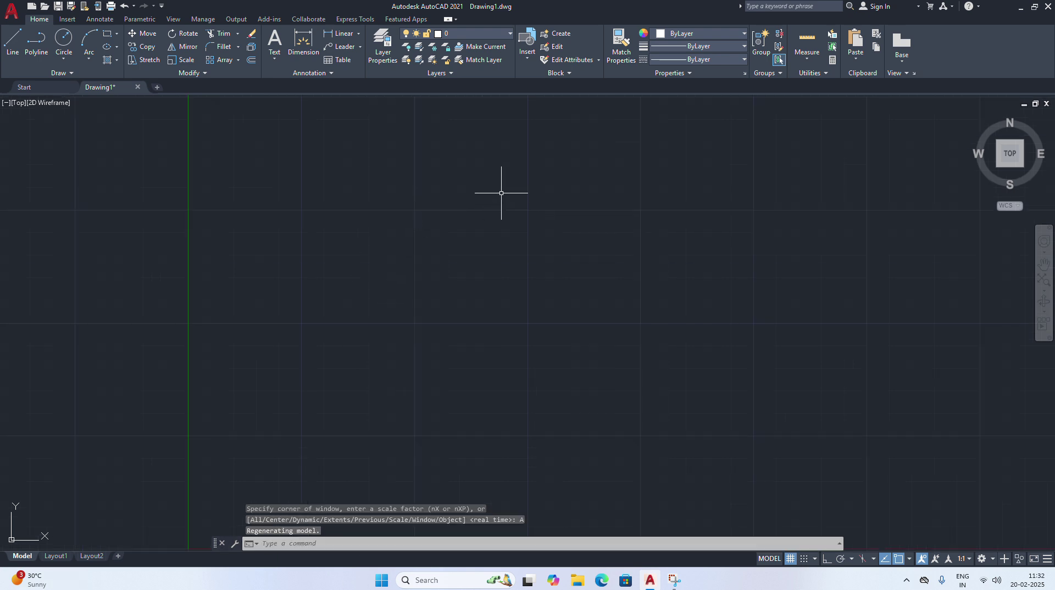
# Draw a 150-unit horizontal line with Ortho mode on as the base of the figure
pyautogui.click(273, 61)
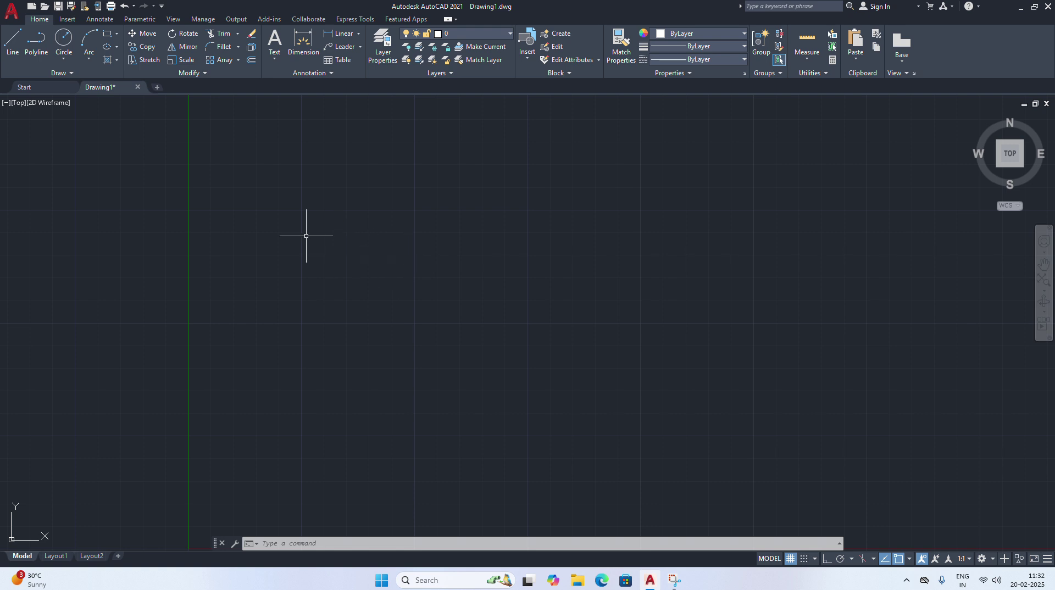
pyautogui.write('l')
pyautogui.press('Return')
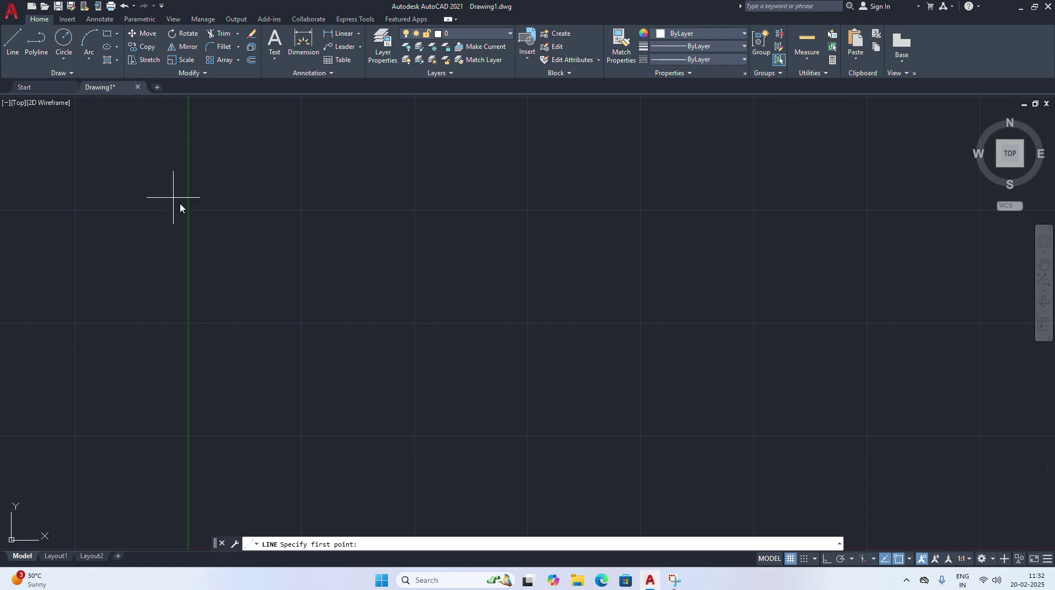
pyautogui.click(300, 398)
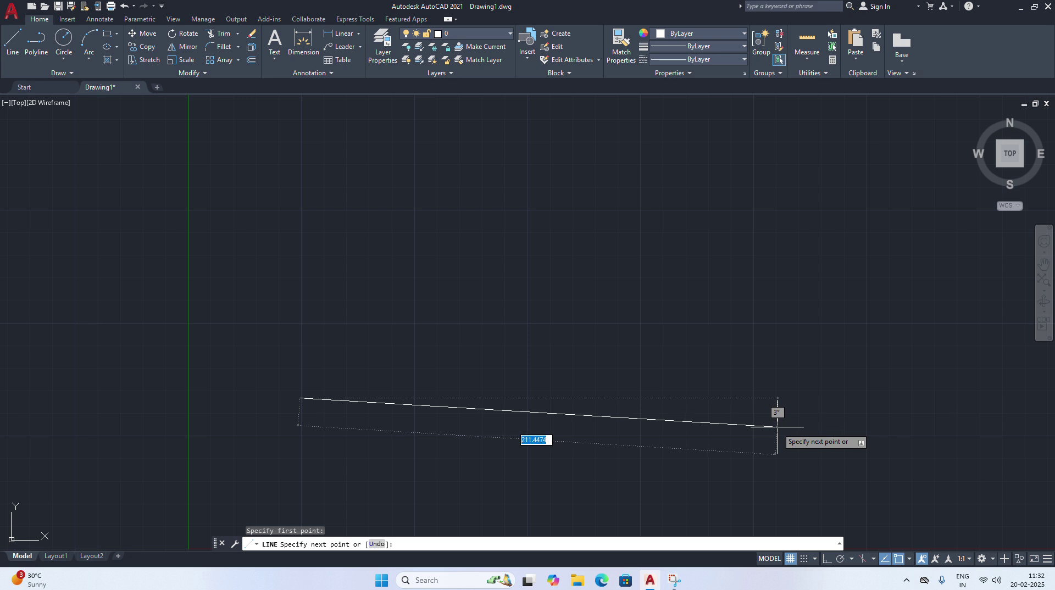
pyautogui.press('F8')
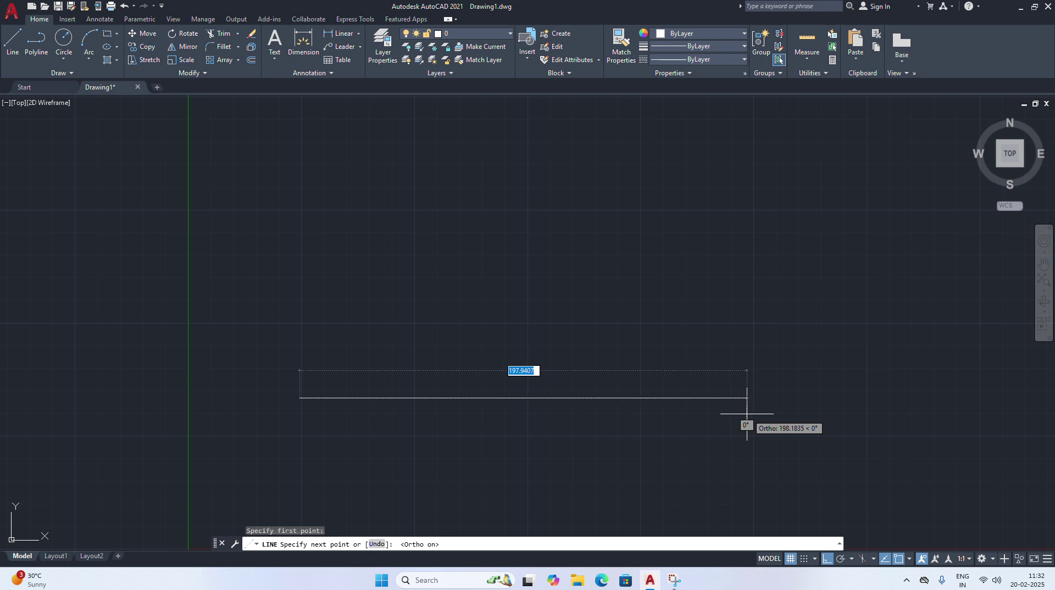
pyautogui.write('15')
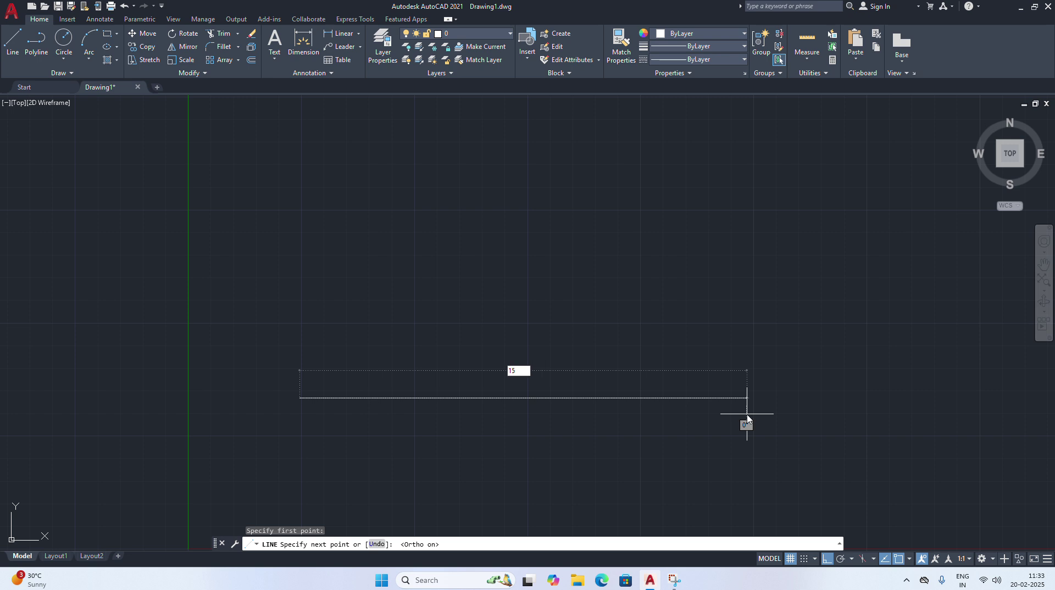
pyautogui.write('0')
pyautogui.press('Return')
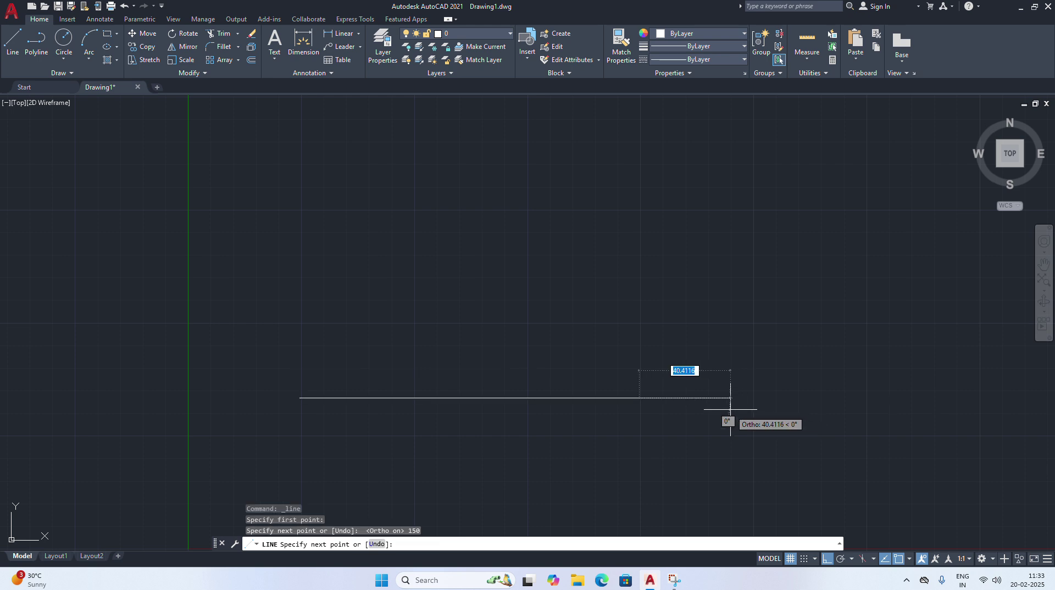
pyautogui.press('Escape')
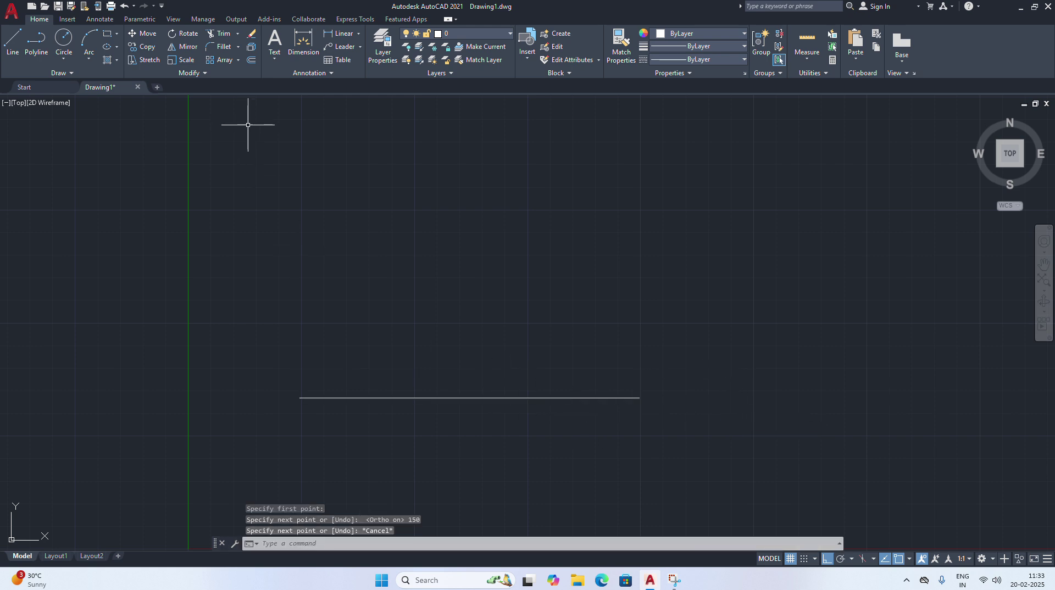
# Offset the horizontal base line 15 units upward
pyautogui.click(252, 61)
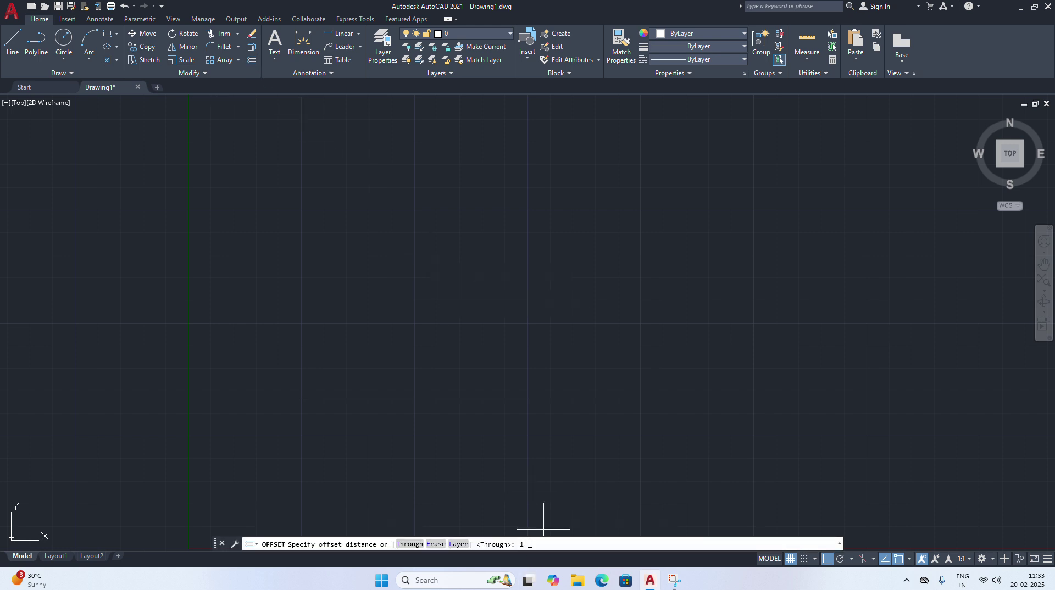
pyautogui.press('Return')
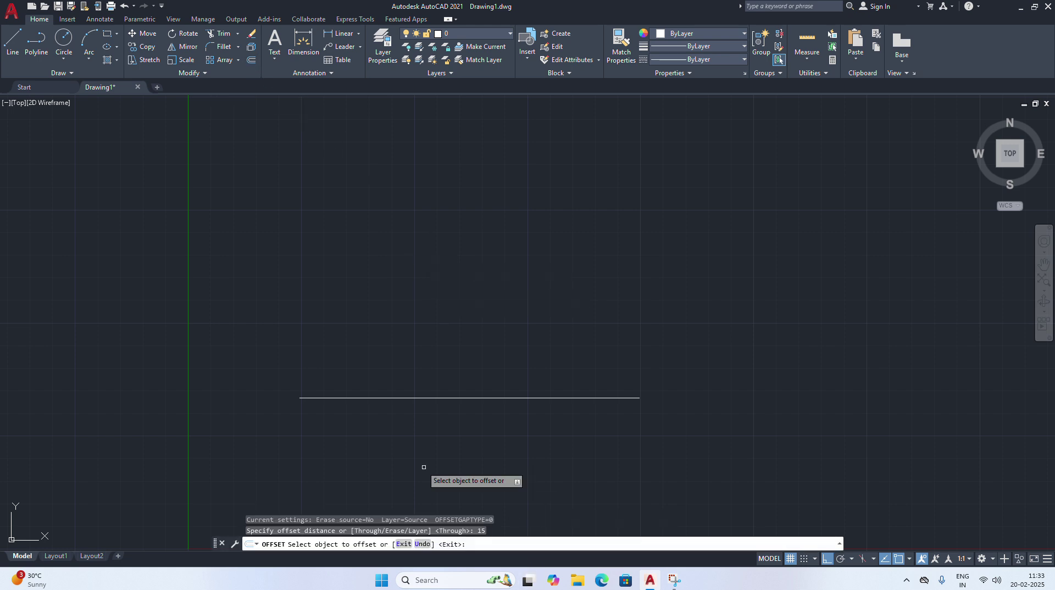
pyautogui.click(432, 398)
pyautogui.click(433, 358)
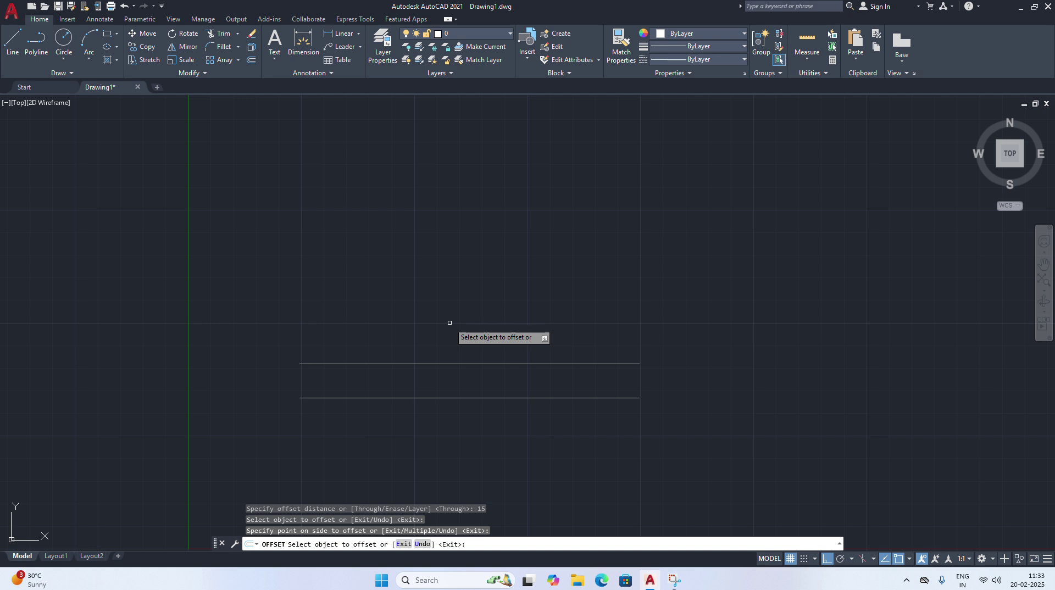
# Offset the upper of the two horizontal lines 60 units upward
pyautogui.click(250, 61)
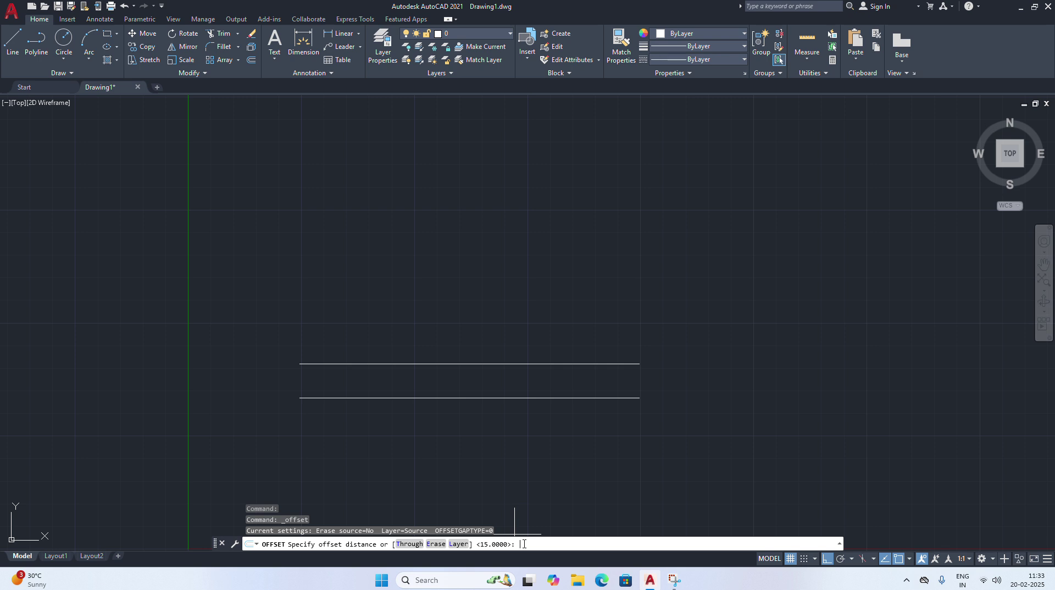
pyautogui.write('60')
pyautogui.press('Return')
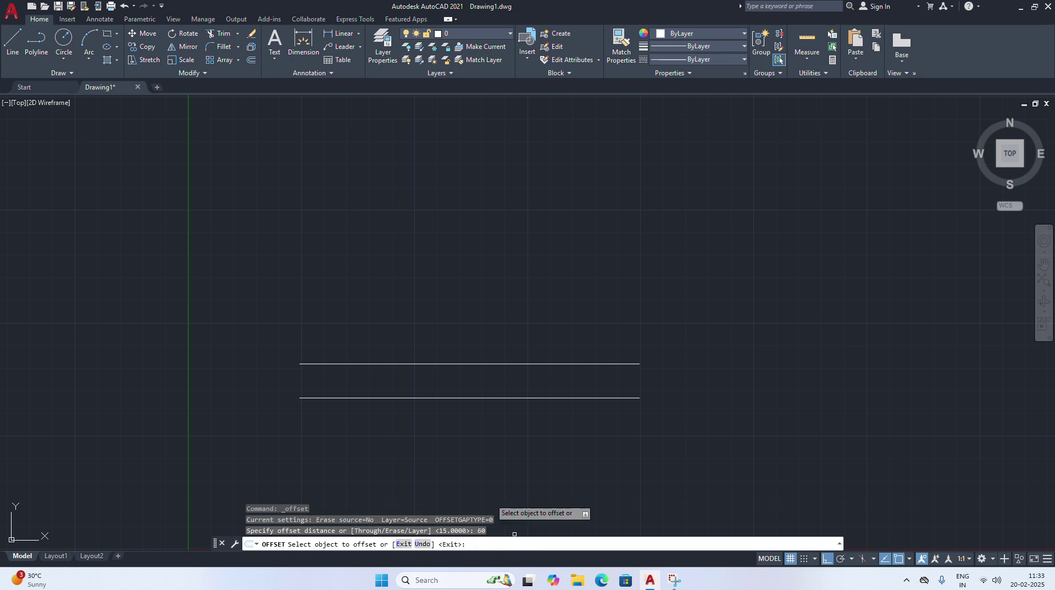
pyautogui.click(454, 364)
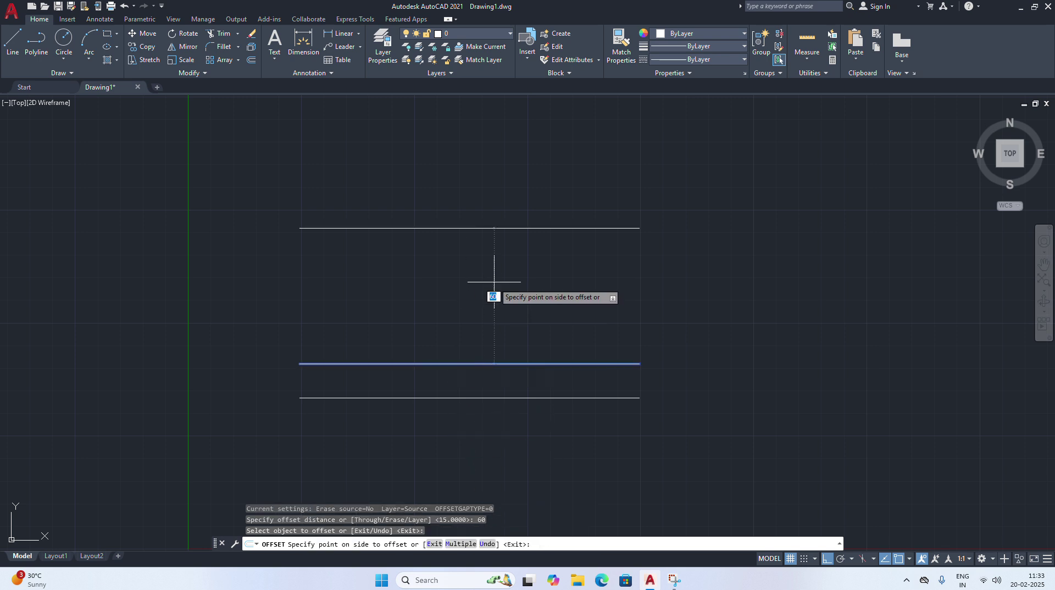
pyautogui.click(492, 285)
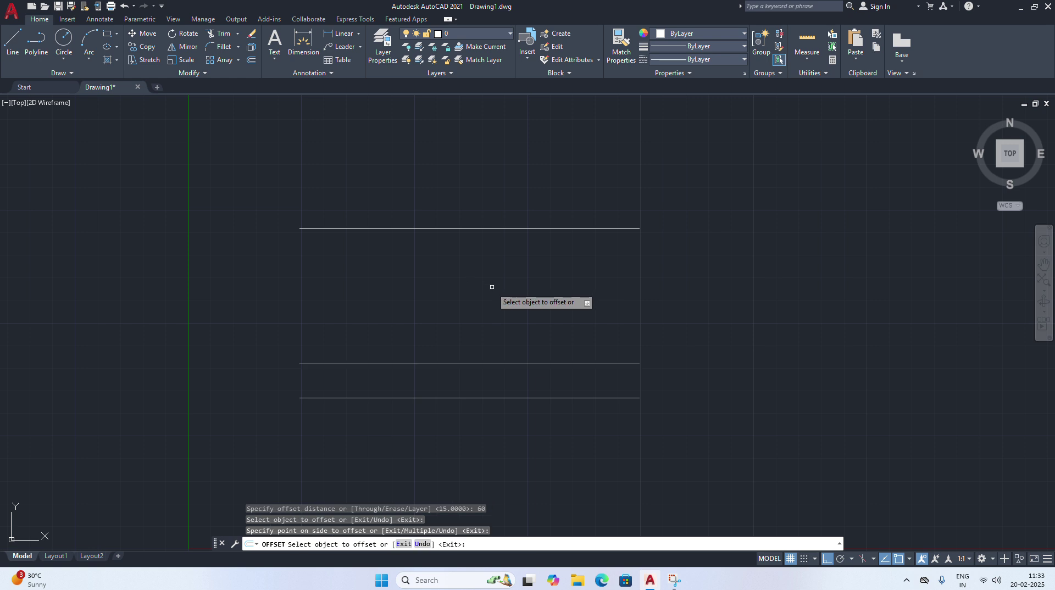
# Offset the topmost horizontal line 15 units upward to add a fourth parallel line
pyautogui.click(251, 61)
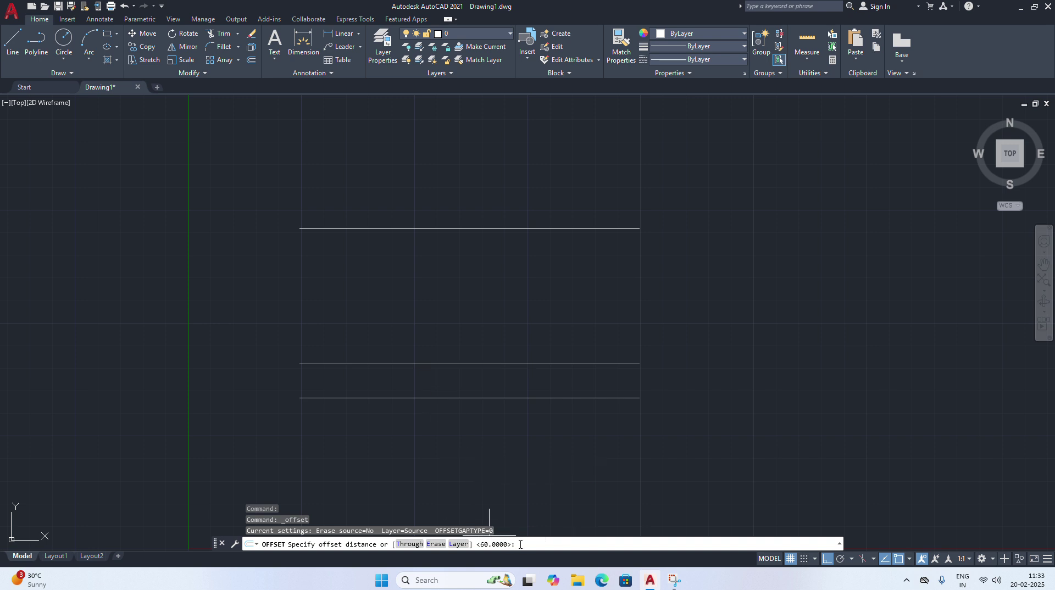
pyautogui.write('15')
pyautogui.press('Return')
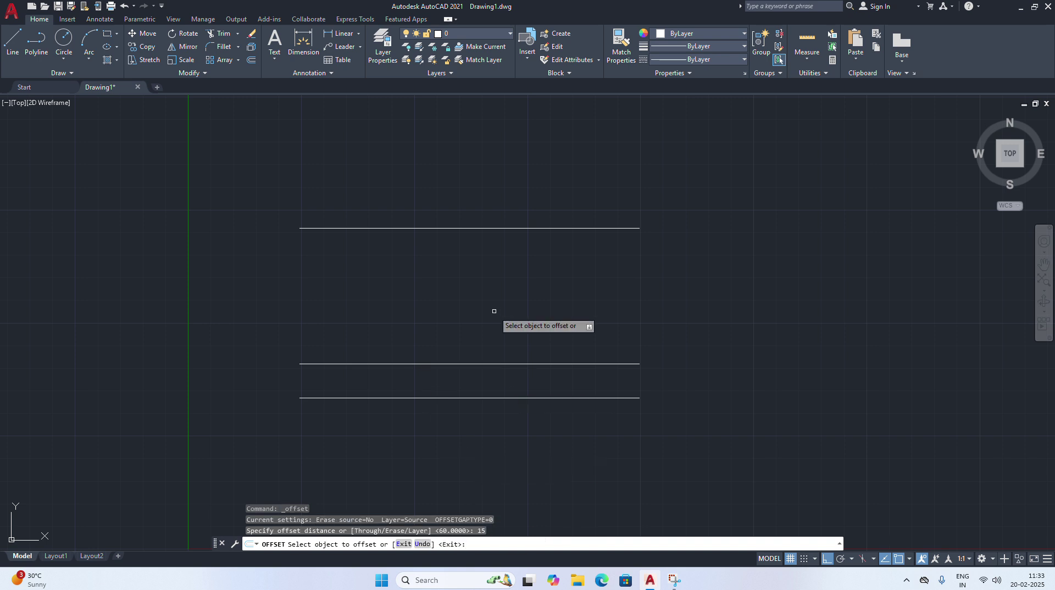
pyautogui.click(506, 228)
pyautogui.click(521, 177)
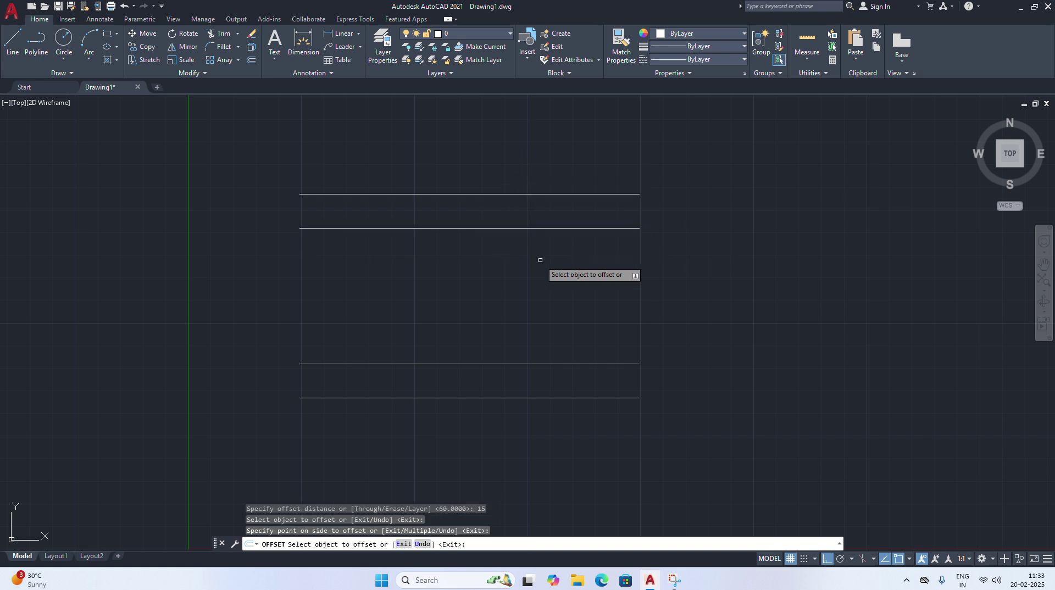
# Draw a vertical centre line from the midpoint of the bottom horizontal line to just above the topmost line
pyautogui.click(13, 41)
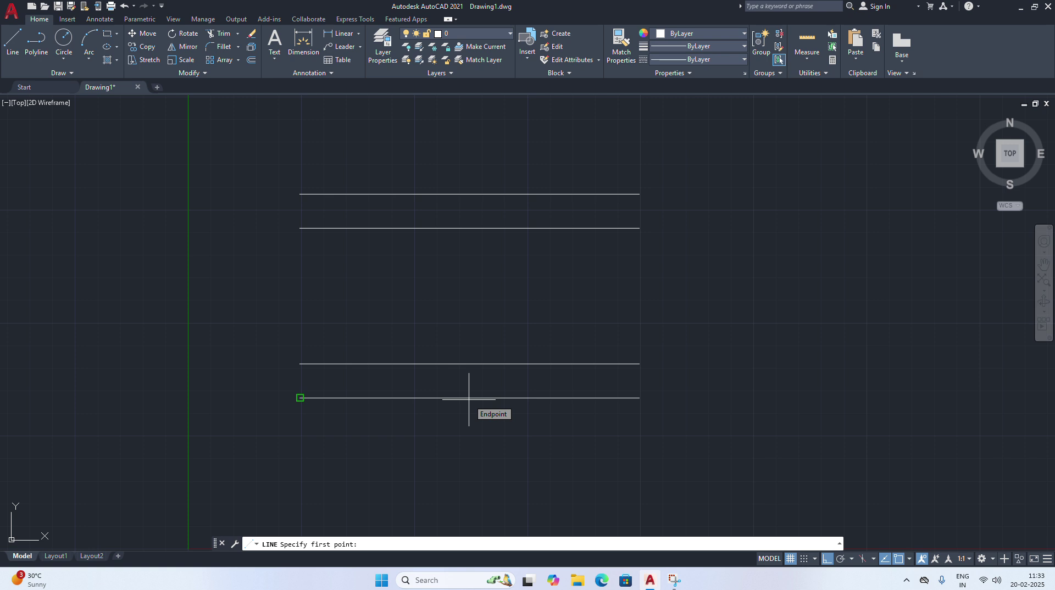
pyautogui.write('mid')
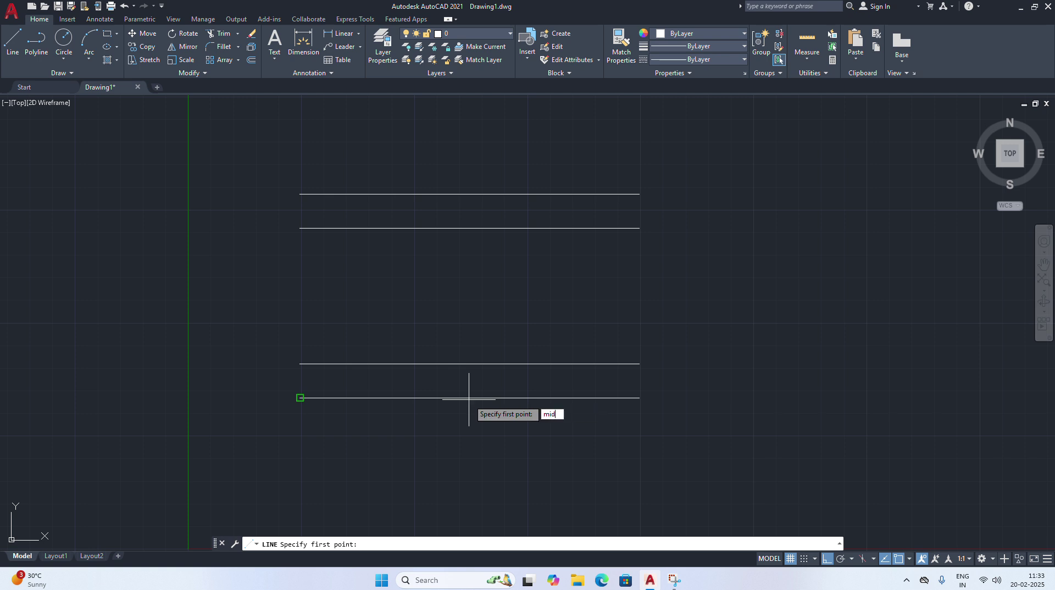
pyautogui.press('Return')
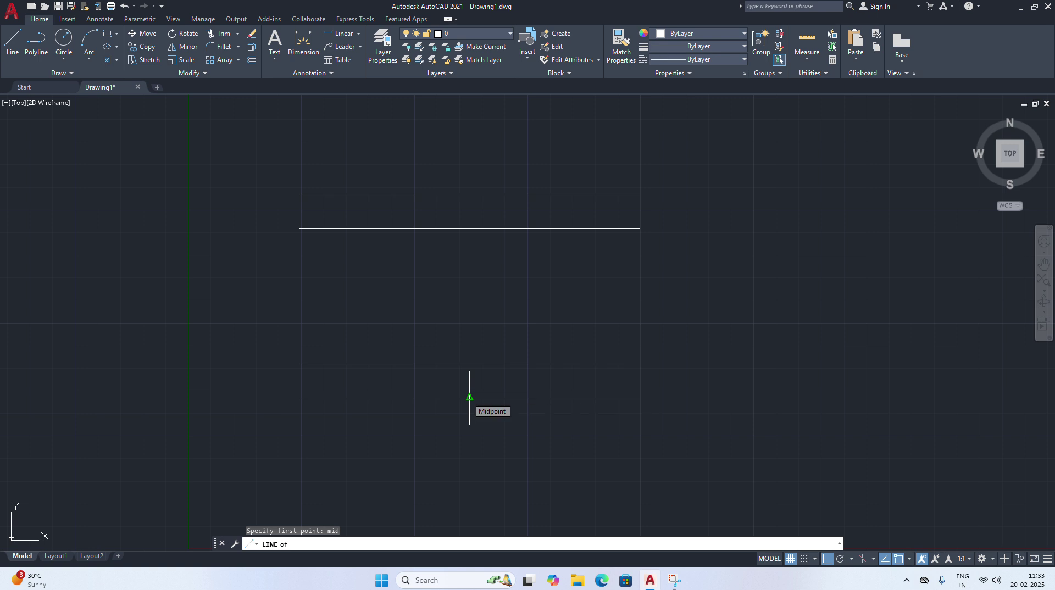
pyautogui.click(470, 398)
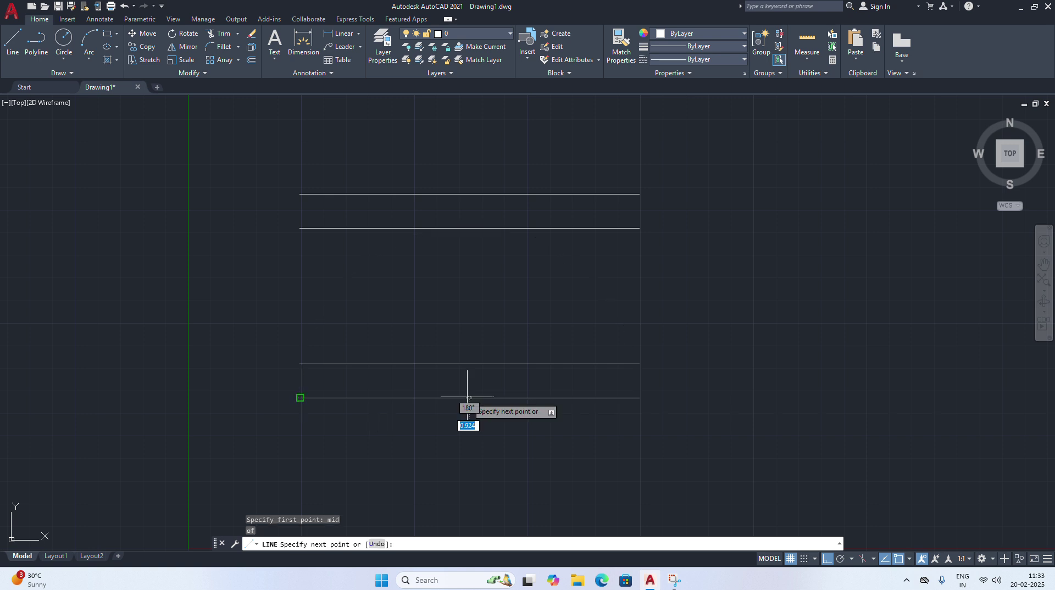
pyautogui.click(461, 150)
pyautogui.rightClick(513, 146)
pyautogui.click(547, 153)
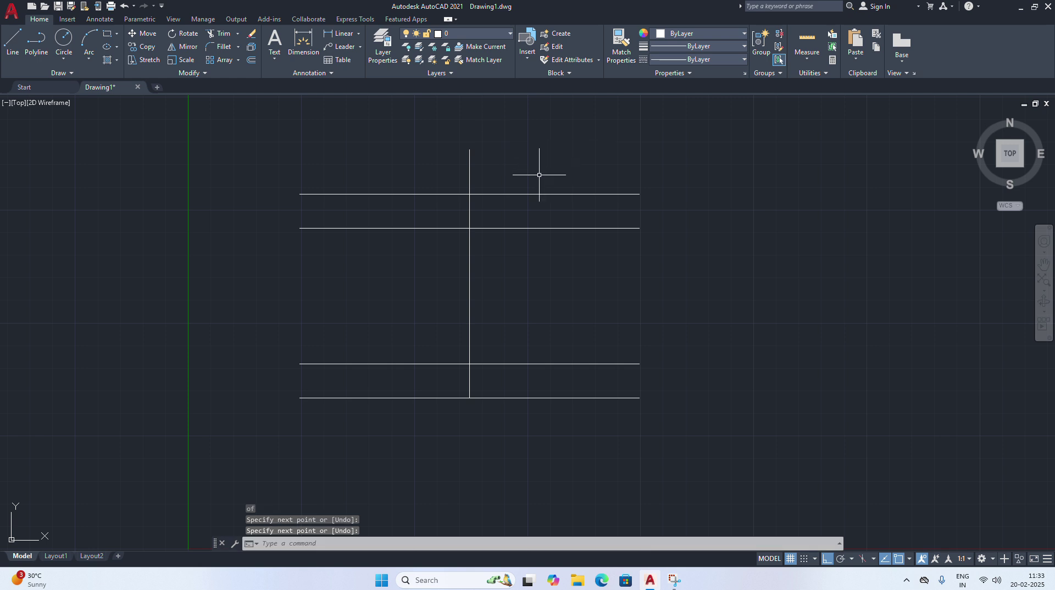
# Offset the vertical centre line 21 units to both its right and left sides
pyautogui.click(251, 62)
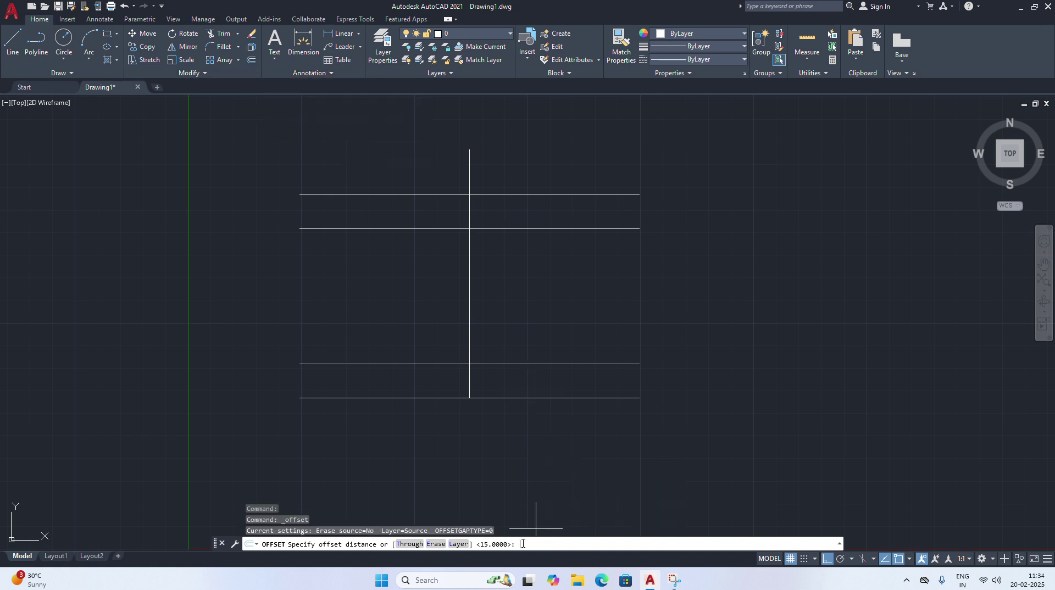
pyautogui.write('21')
pyautogui.press('Return')
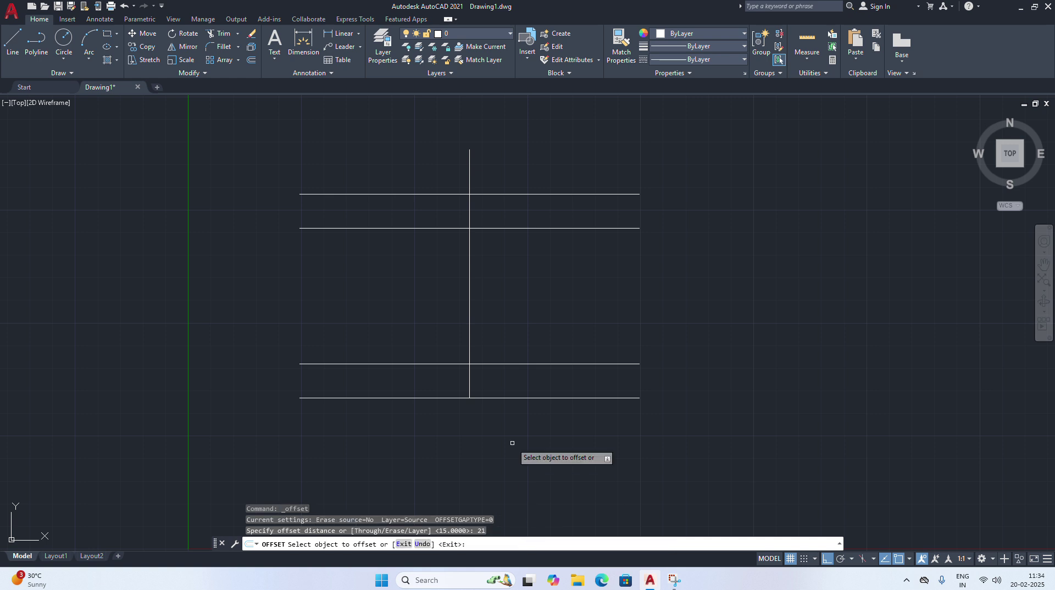
pyautogui.click(470, 318)
pyautogui.click(551, 304)
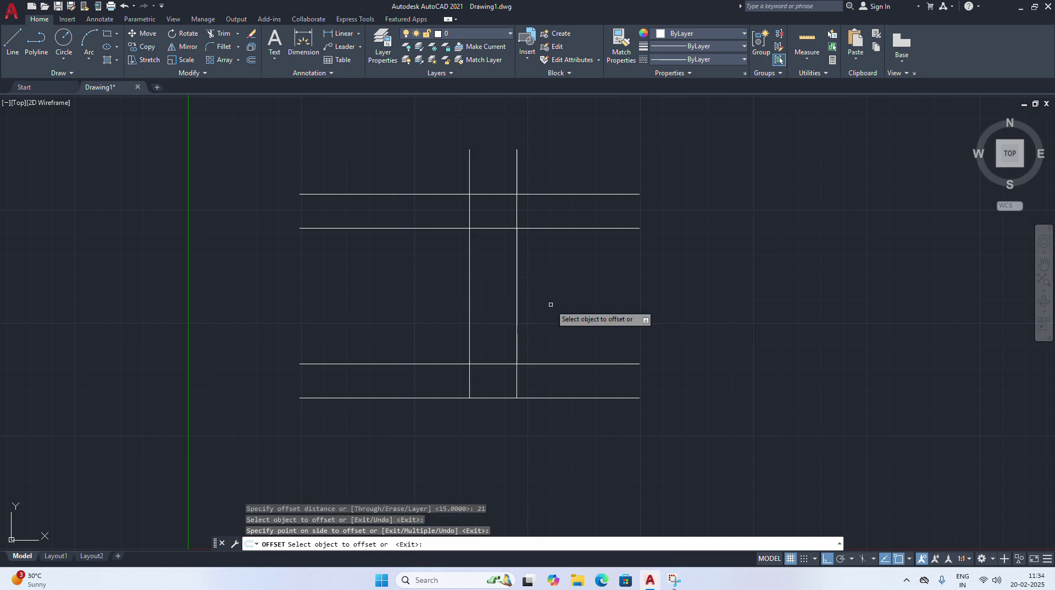
pyautogui.click(471, 318)
pyautogui.click(420, 313)
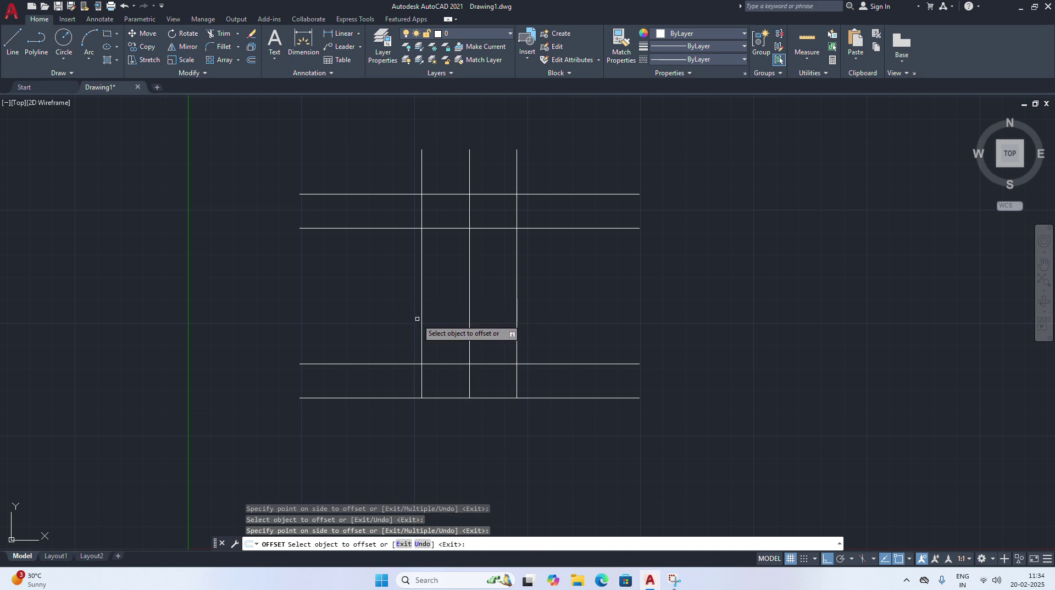
# Offset the vertical centre line 33 units to both its right and left sides
pyautogui.click(250, 62)
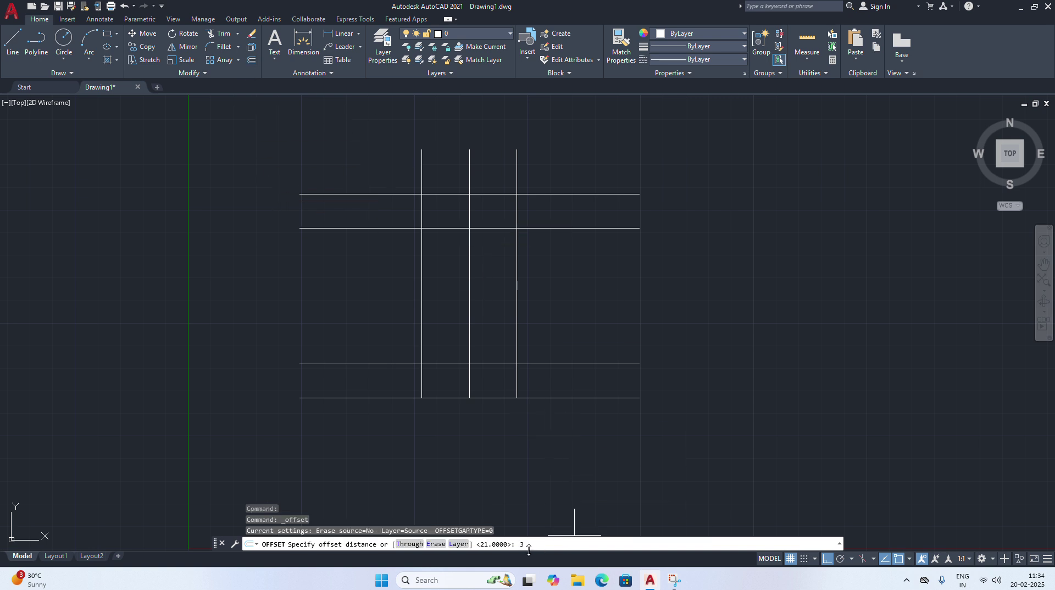
pyautogui.write('33')
pyautogui.press('Return')
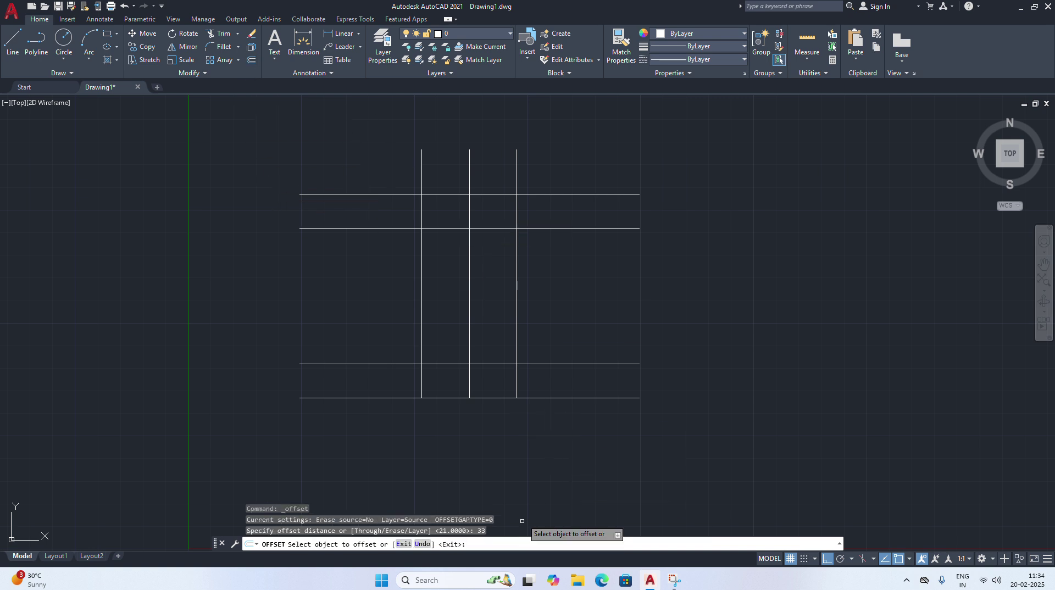
pyautogui.click(468, 276)
pyautogui.click(683, 277)
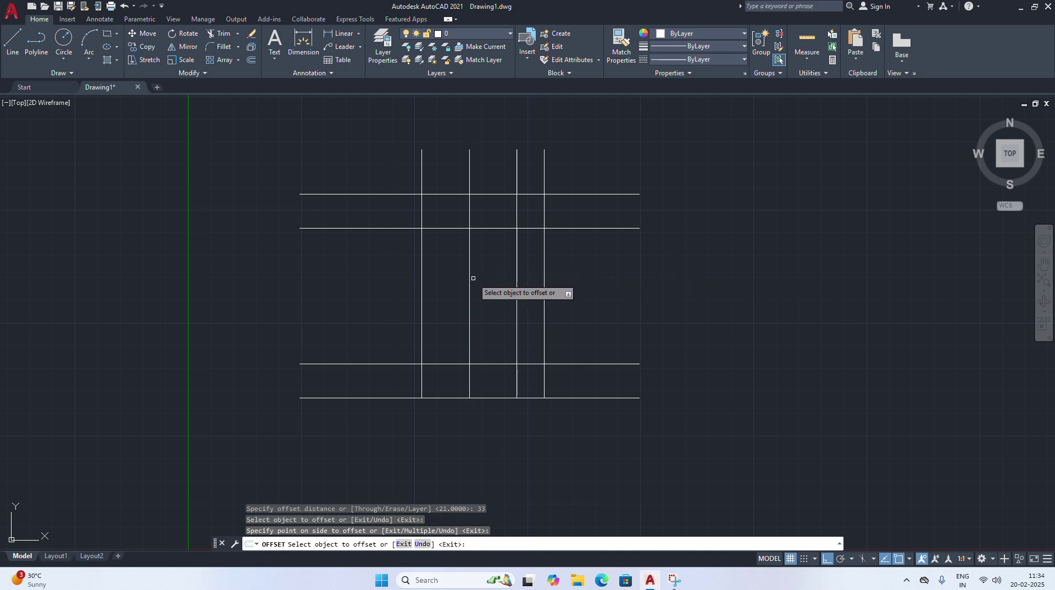
pyautogui.click(469, 281)
pyautogui.click(322, 297)
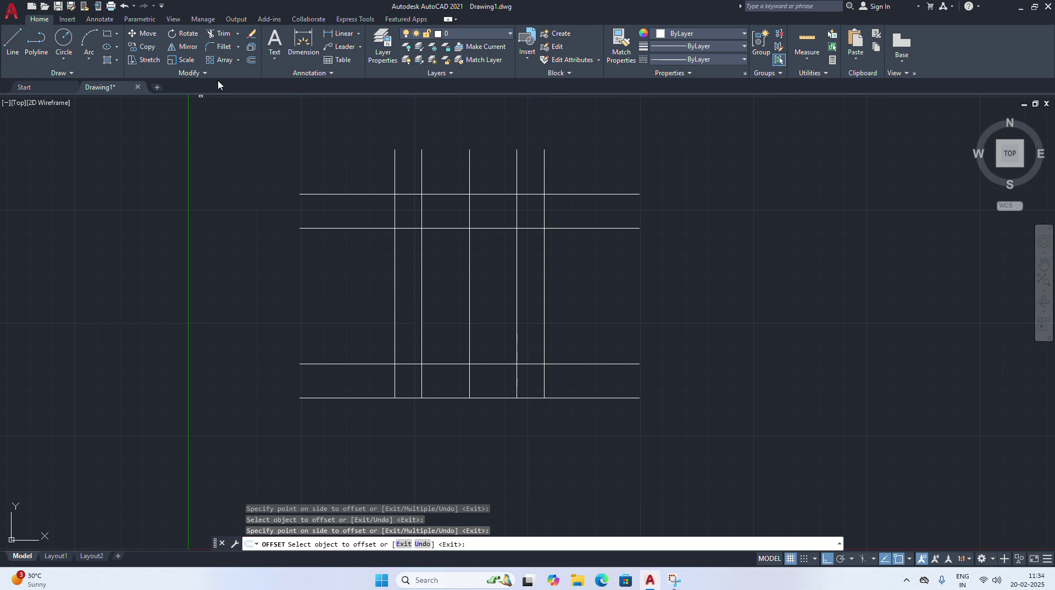
# Offset the vertical centre line 42 units to both its right and left sides
pyautogui.click(250, 61)
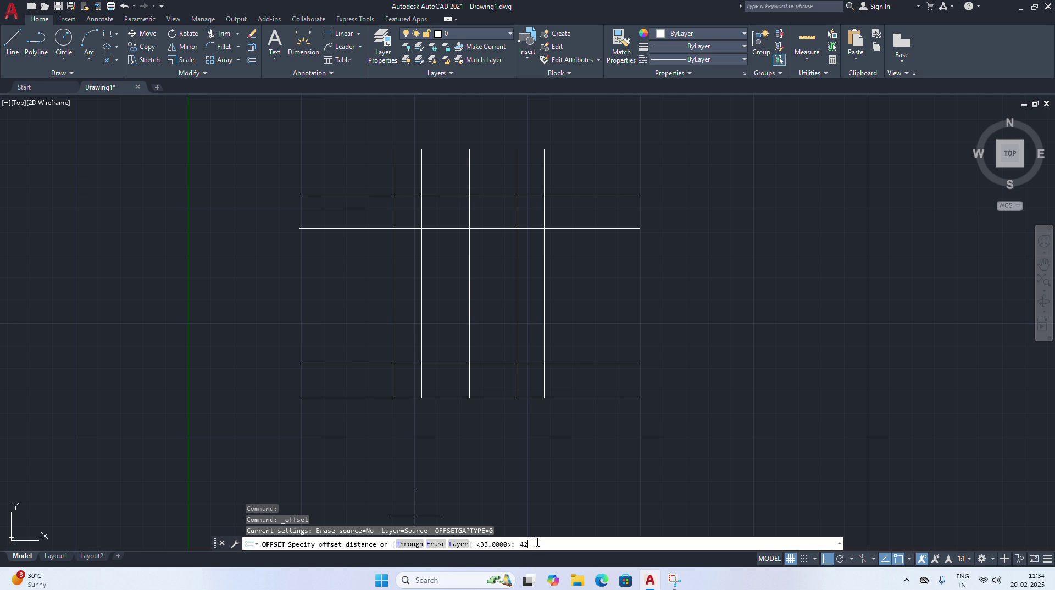
pyautogui.press('Return')
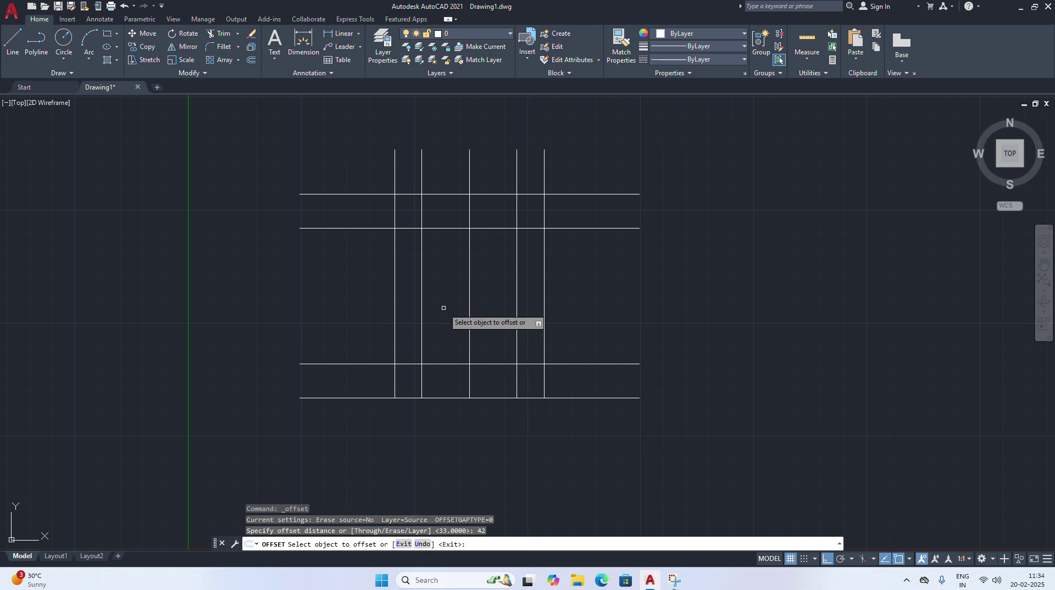
pyautogui.click(469, 275)
pyautogui.click(623, 282)
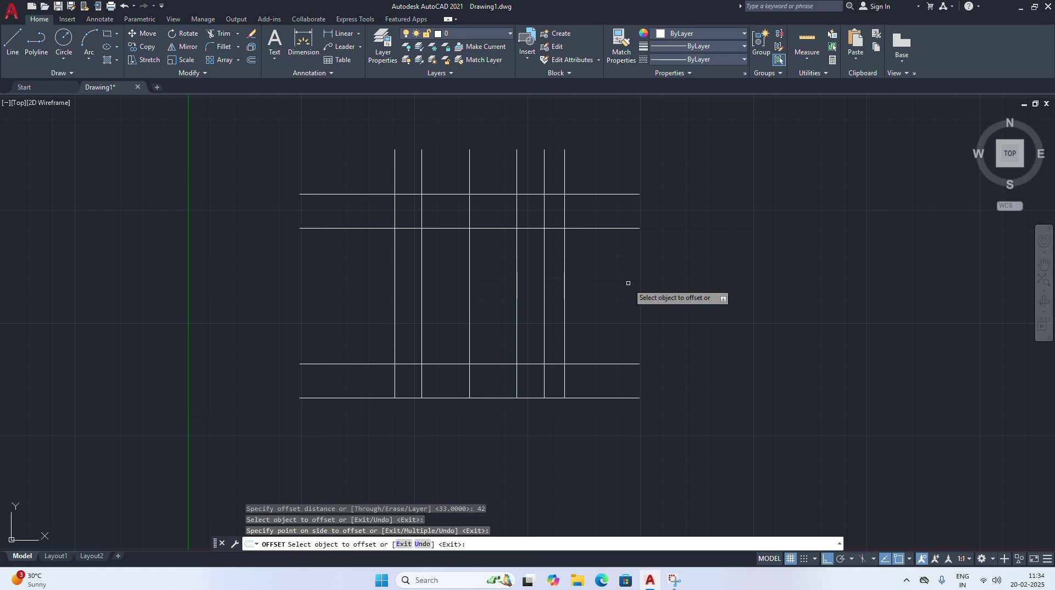
pyautogui.click(470, 275)
pyautogui.click(274, 287)
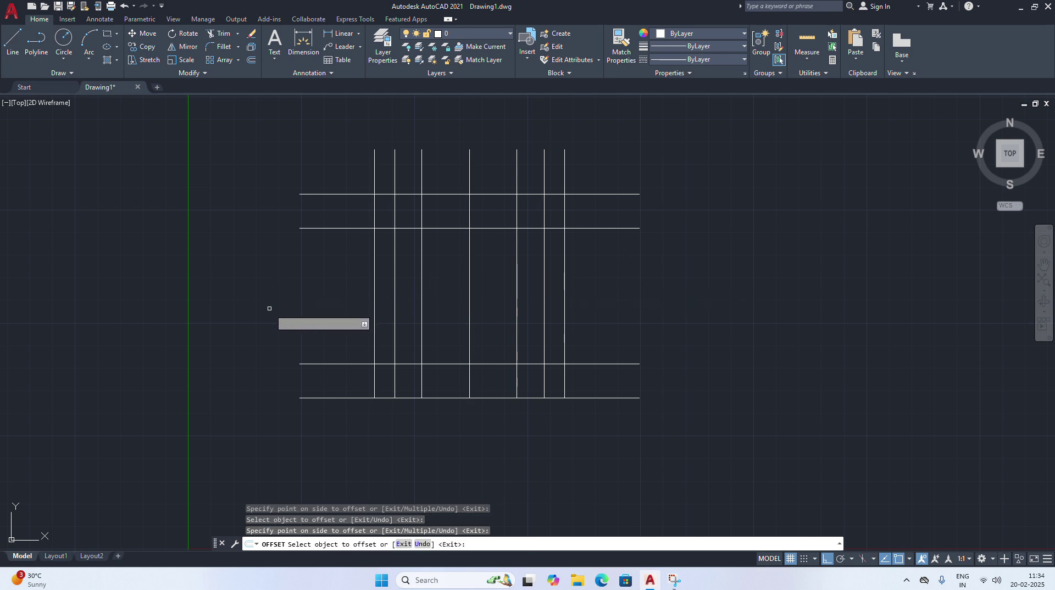
# Offset the vertical centre line 60 units to both sides to add the outermost vertical lines
pyautogui.click(252, 61)
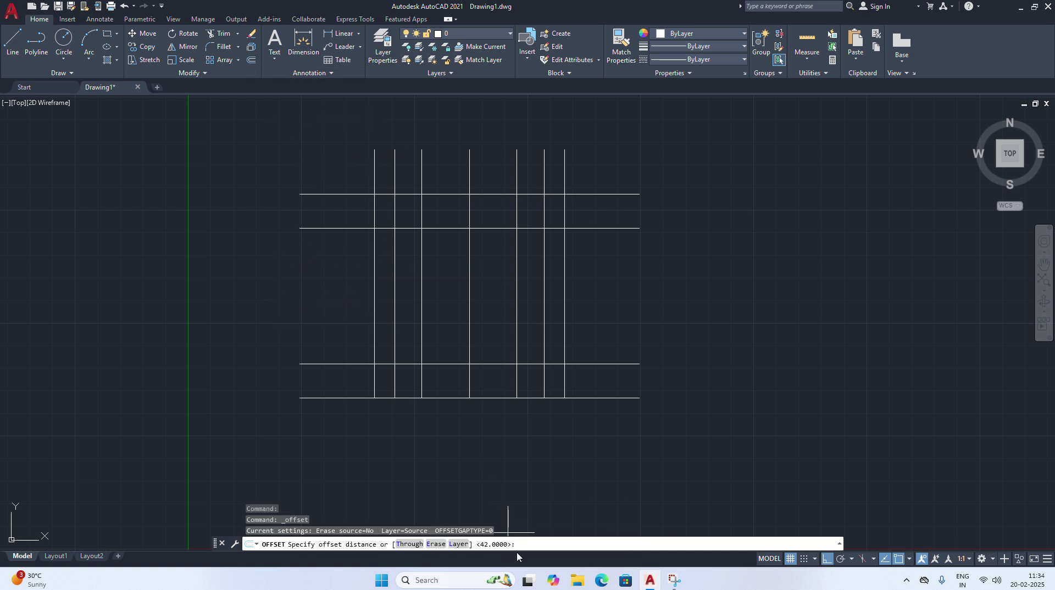
pyautogui.write('60')
pyautogui.press('Return')
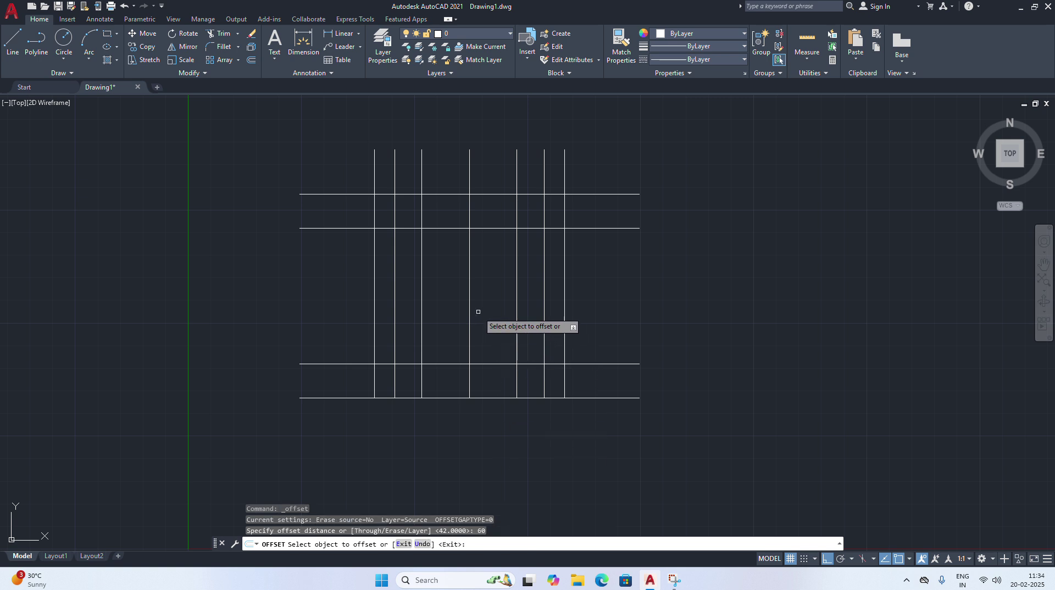
pyautogui.click(470, 314)
pyautogui.click(479, 316)
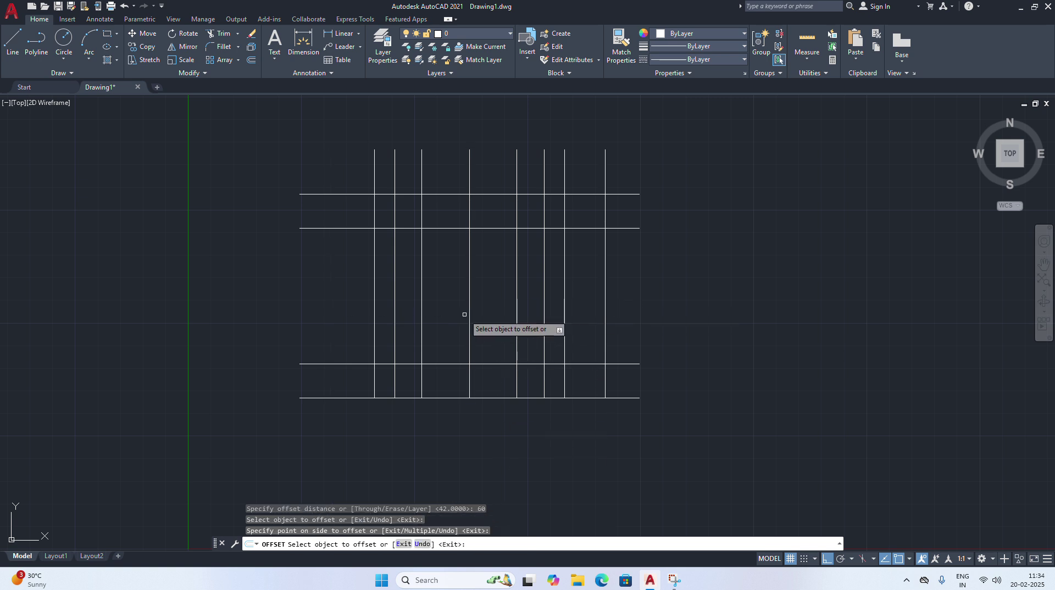
pyautogui.click(469, 314)
pyautogui.click(279, 325)
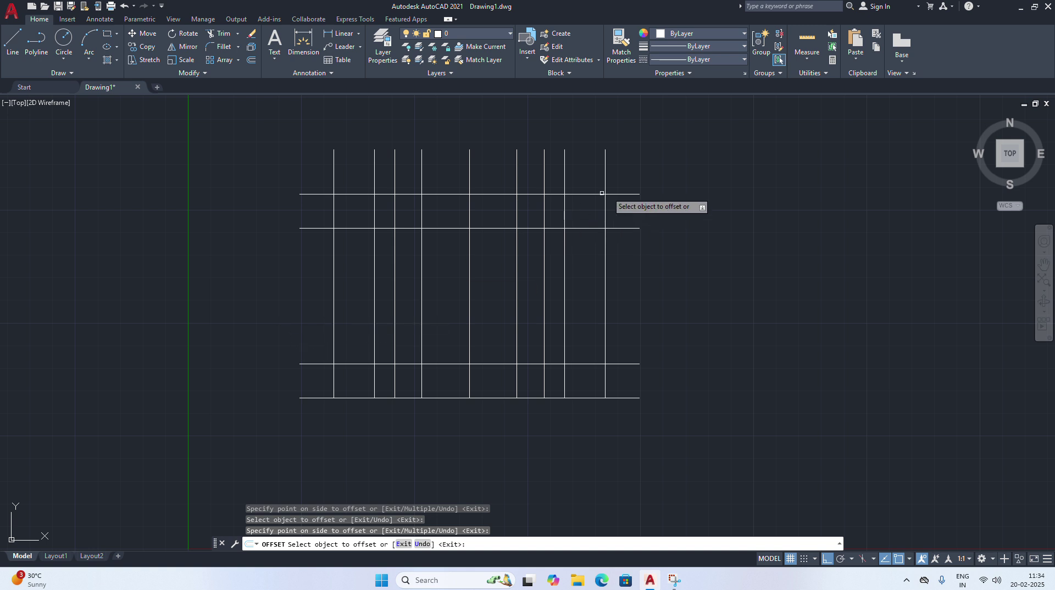
# Trim the vertical line ends above the topmost horizontal and the upper two horizontals' ends beyond the outermost verticals
pyautogui.click(225, 36)
pyautogui.moveTo(245, 168)
pyautogui.mouseDown()
pyautogui.moveTo(657, 167)
pyautogui.moveTo(654, 231)
pyautogui.moveTo(618, 176)
pyautogui.moveTo(585, 170)
pyautogui.mouseUp()
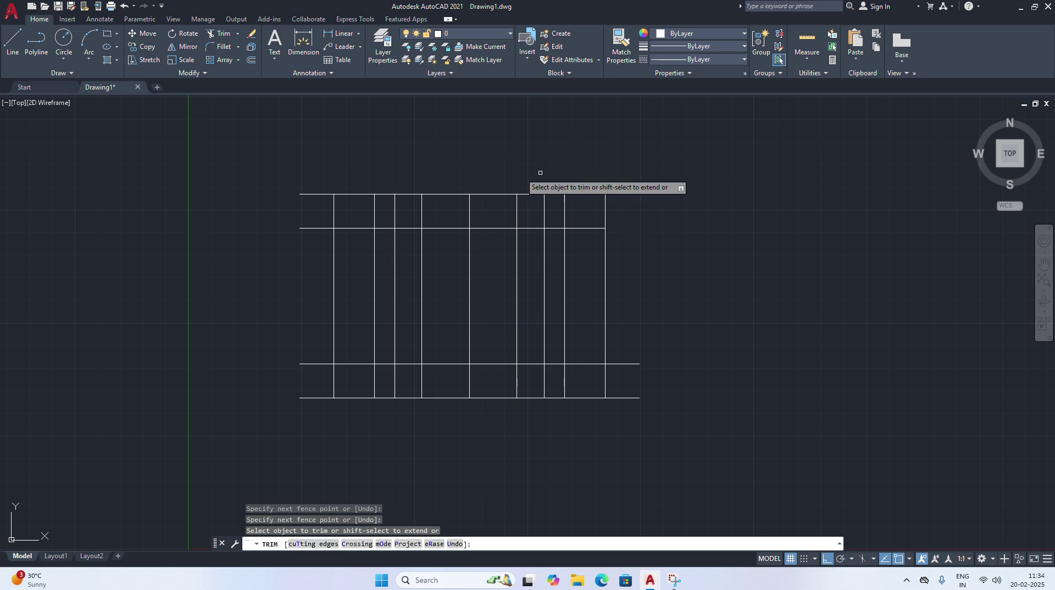
pyautogui.moveTo(287, 167)
pyautogui.mouseDown()
pyautogui.moveTo(306, 224)
pyautogui.moveTo(291, 242)
pyautogui.mouseUp()
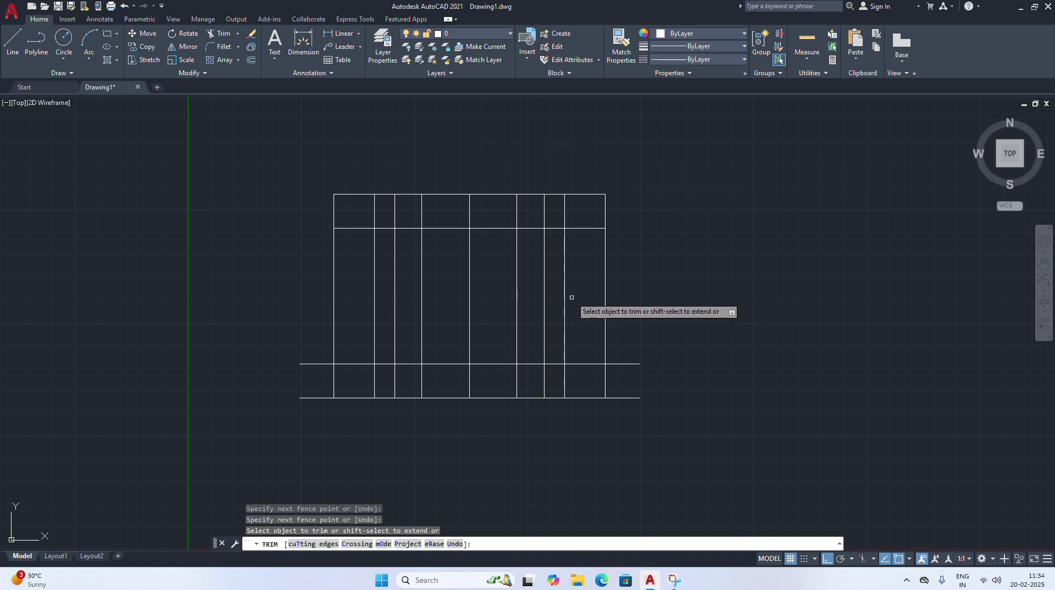
# Trim the two outermost vertical lines on each side between the upper and lower pairs of horizontal lines
pyautogui.click(565, 261)
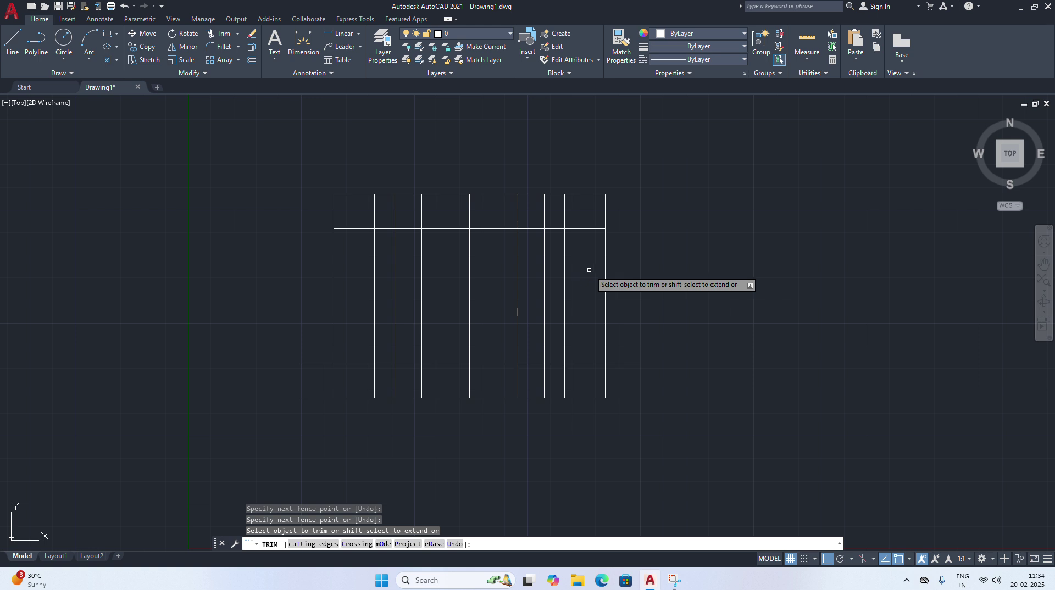
pyautogui.click(605, 285)
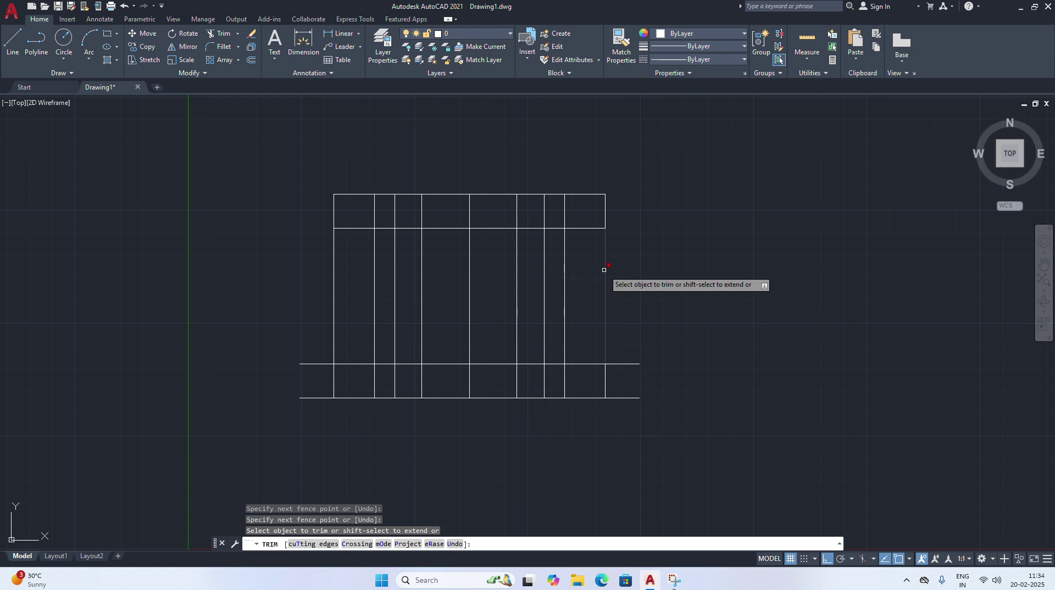
pyautogui.click(335, 283)
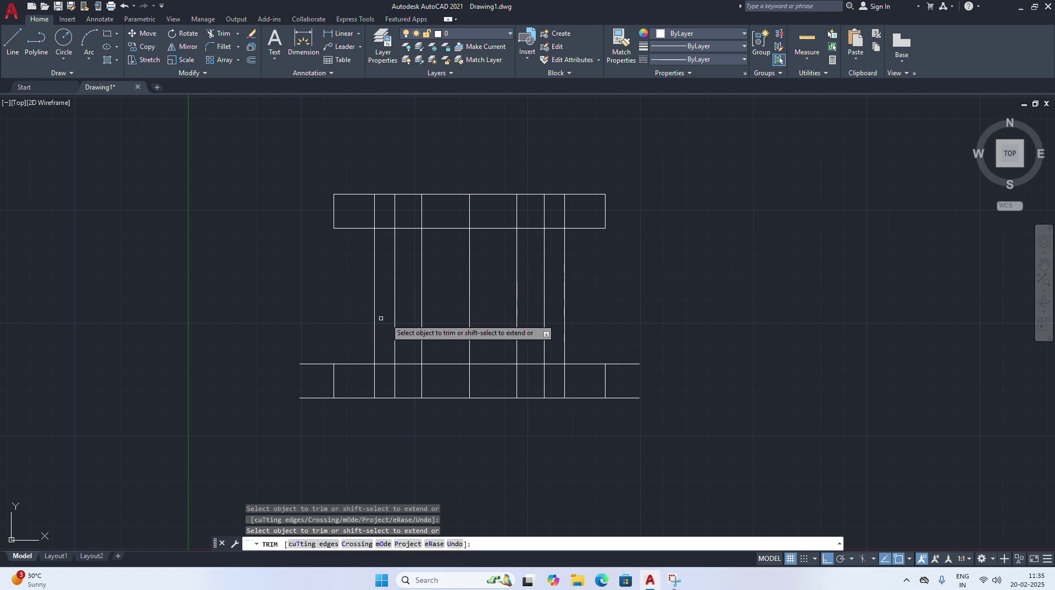
pyautogui.click(565, 302)
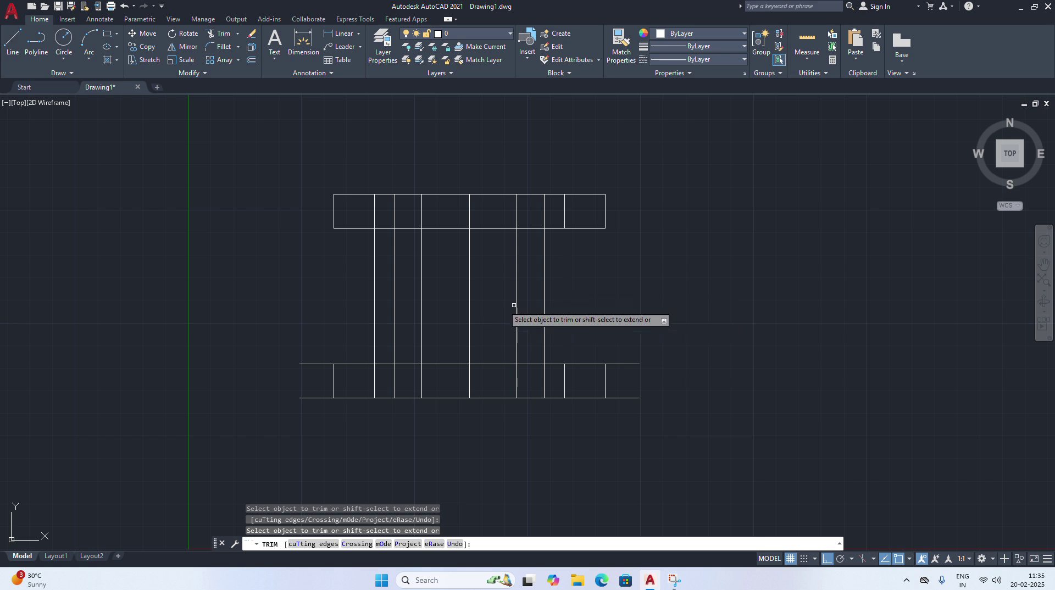
pyautogui.click(375, 301)
pyautogui.rightClick(658, 290)
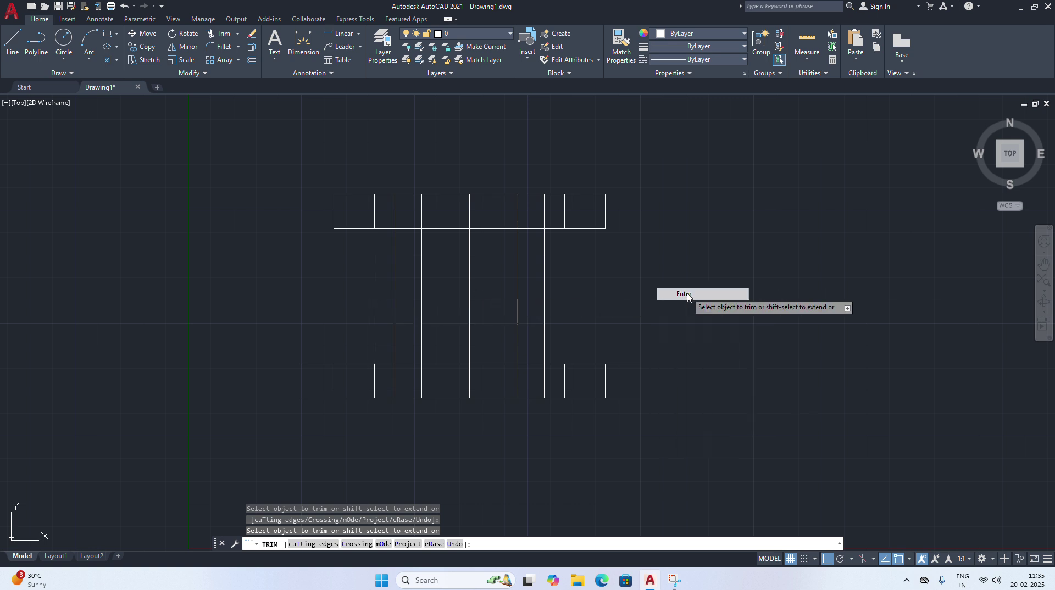
pyautogui.click(686, 294)
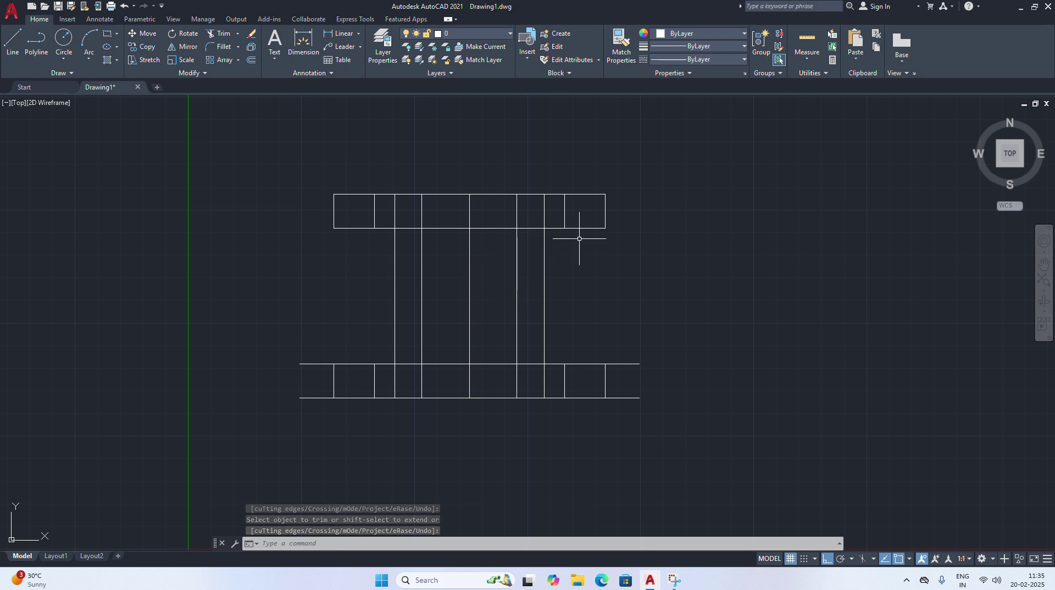
# Offset the short vertical line 42 units right of centre in the upper band by 6 units to both sides
pyautogui.scroll(2, 576, 236)
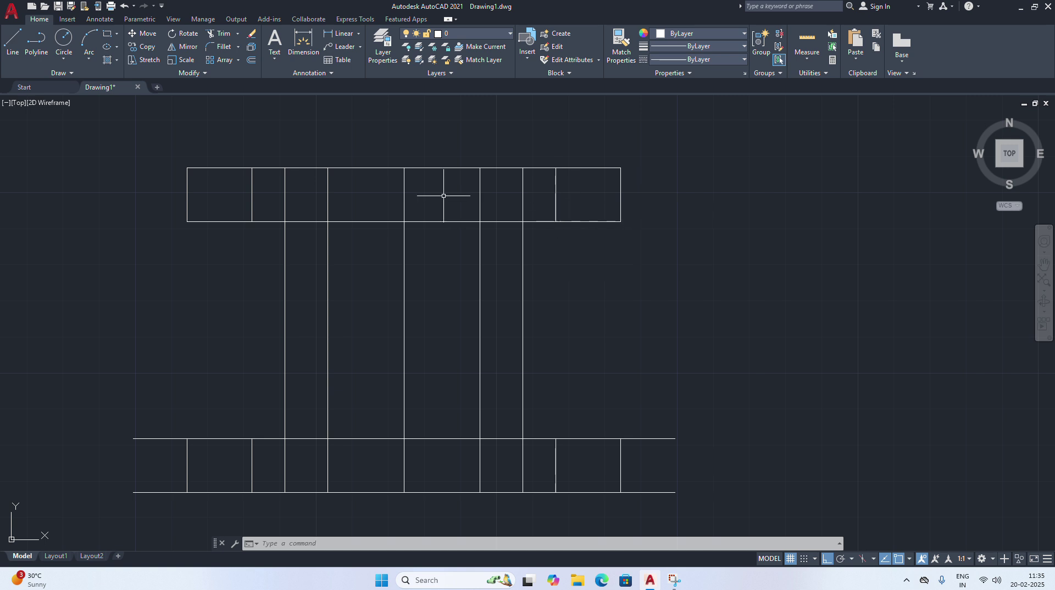
pyautogui.click(251, 59)
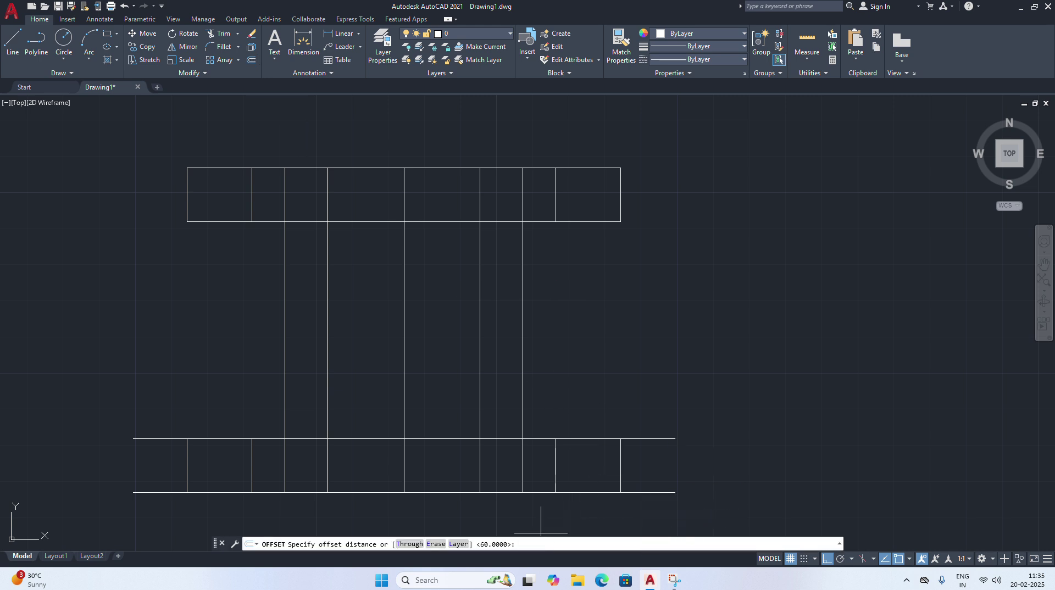
pyautogui.write('6')
pyautogui.press('Return')
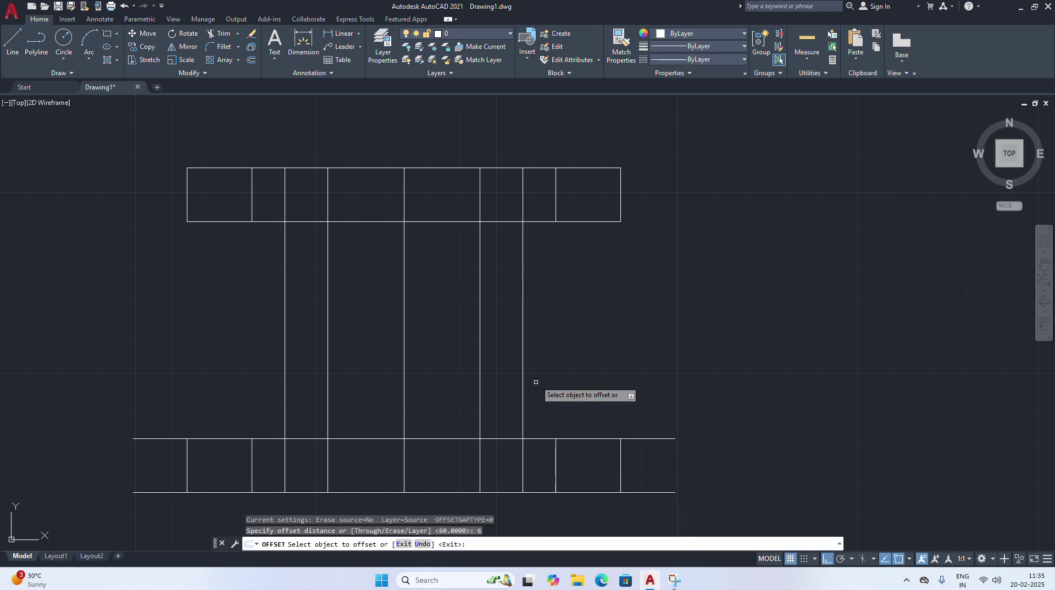
pyautogui.click(555, 201)
pyautogui.click(570, 199)
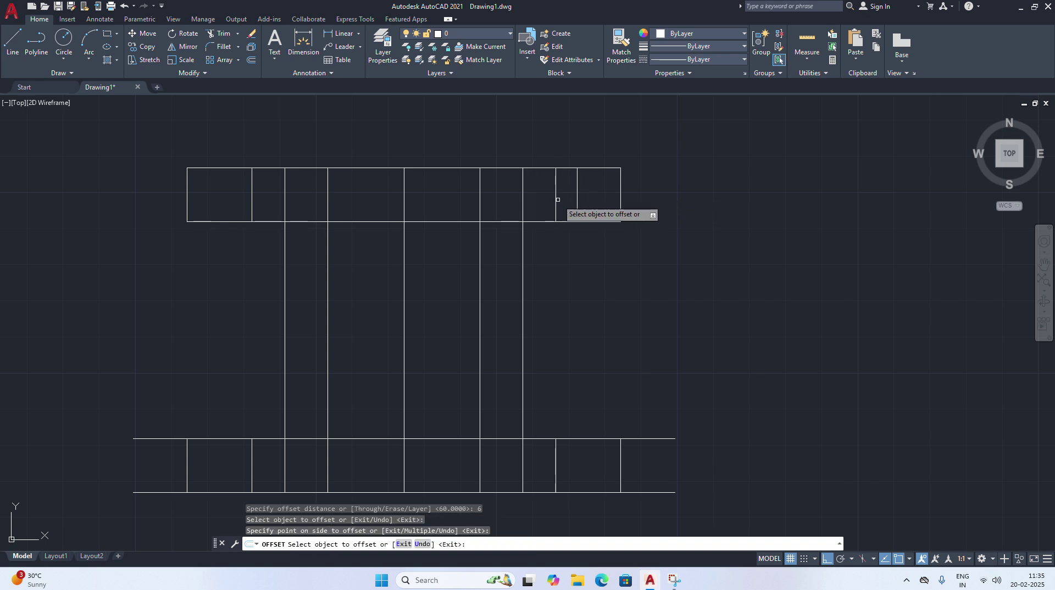
pyautogui.click(556, 200)
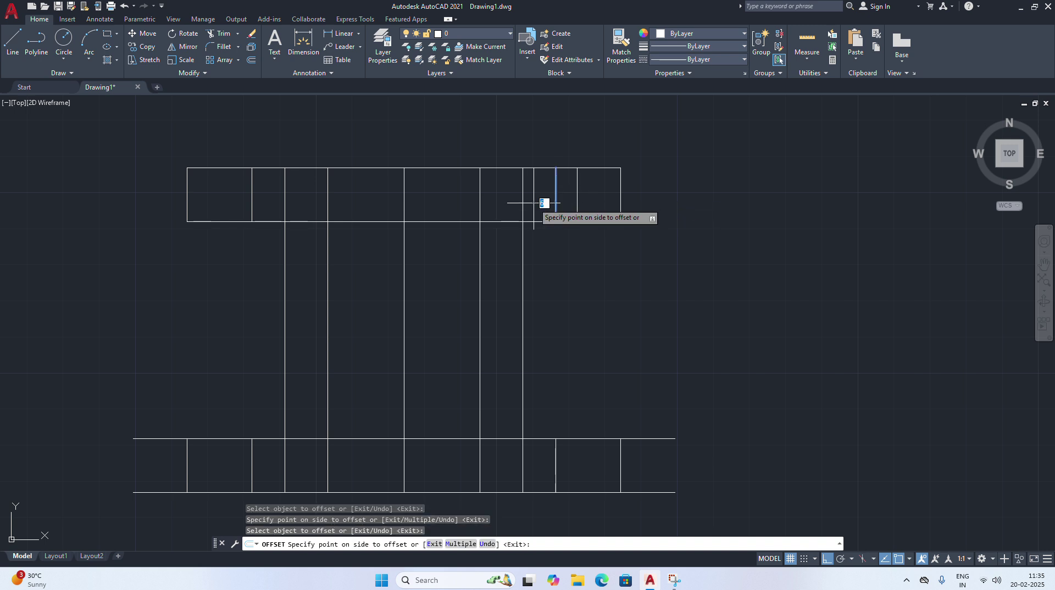
pyautogui.click(249, 199)
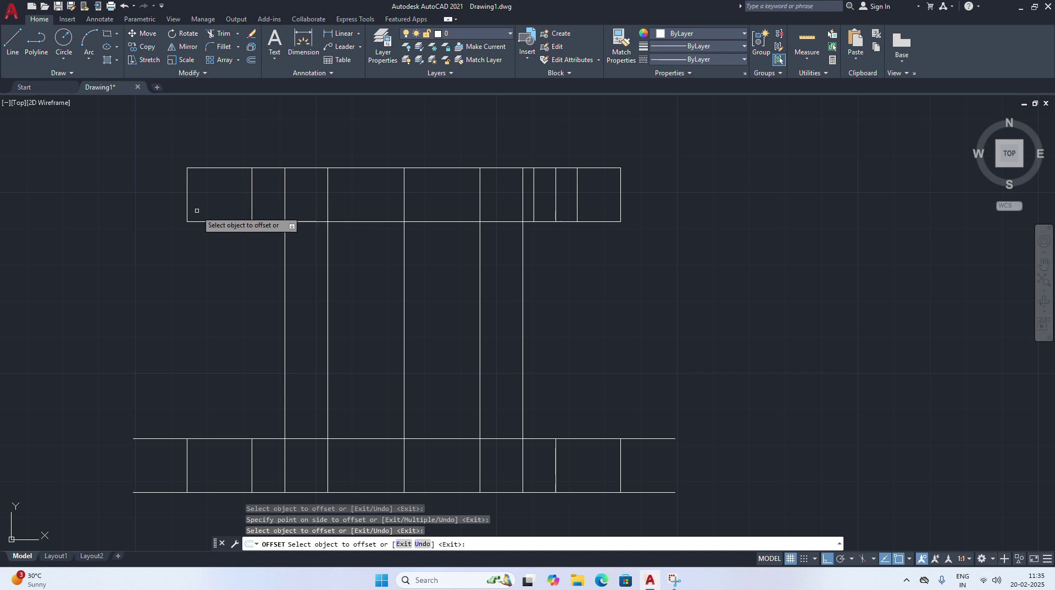
# Offset the matching short vertical line on the upper band's left half by 6 units to both sides
pyautogui.click(252, 195)
pyautogui.click(198, 206)
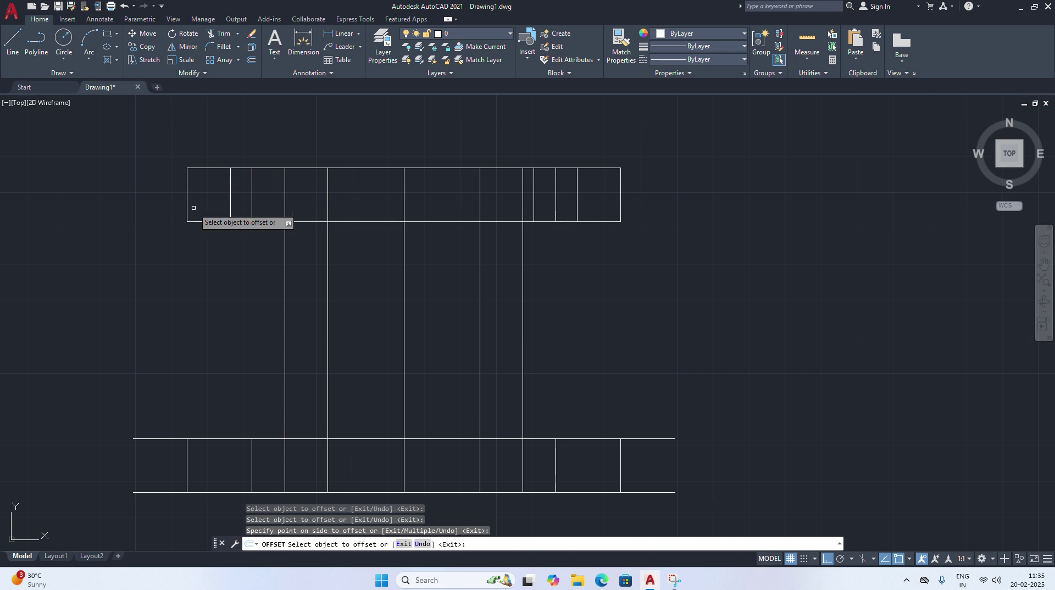
pyautogui.click(252, 197)
pyautogui.click(324, 197)
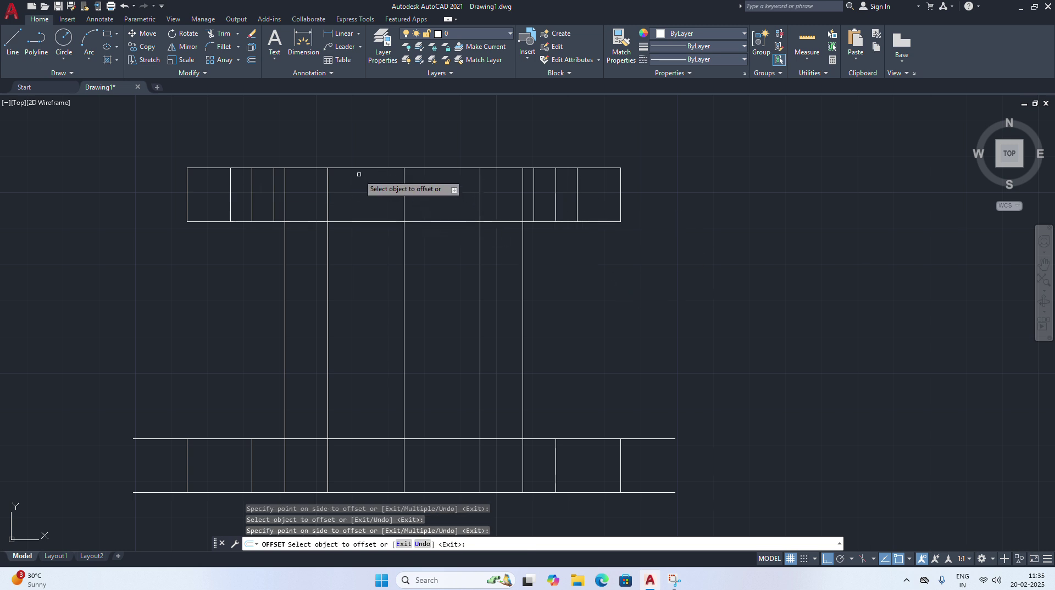
# Try offsetting the outer 6-unit line on the upper band's right half 1 unit outward, and undo that offset
pyautogui.click(251, 61)
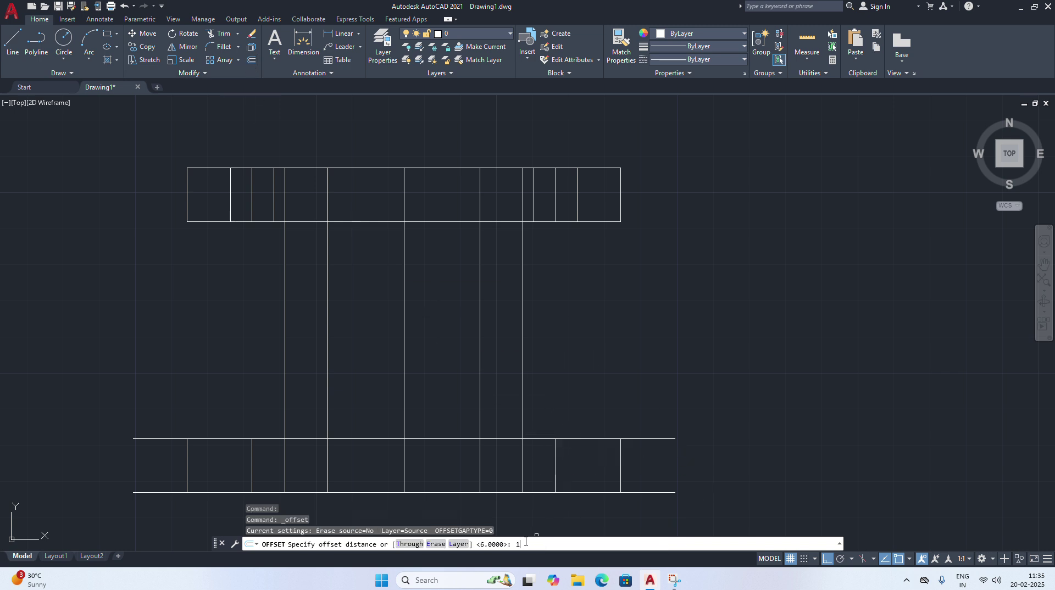
pyautogui.press('Return')
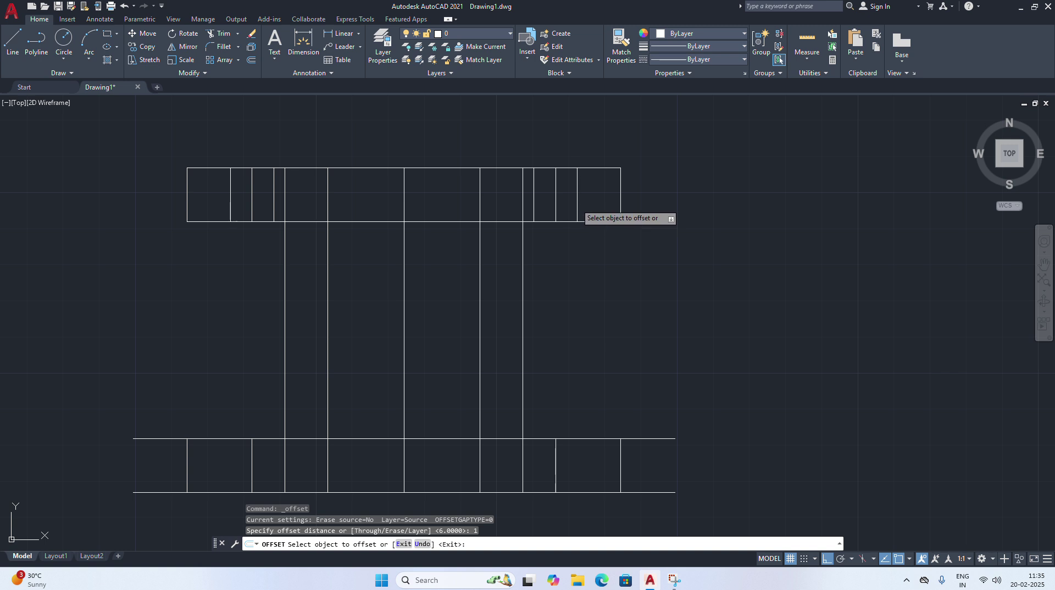
pyautogui.click(577, 208)
pyautogui.click(589, 203)
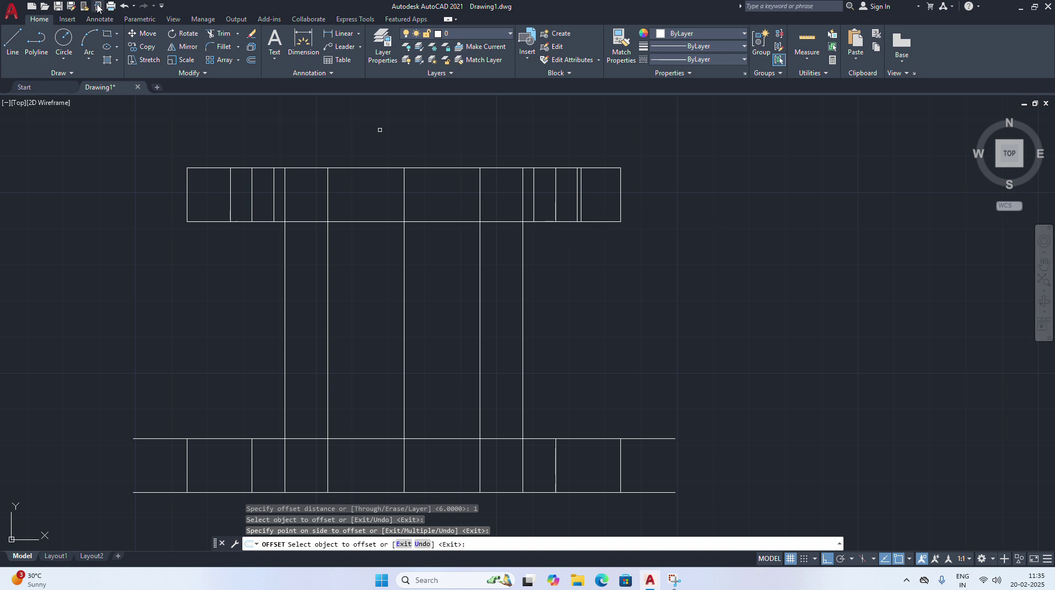
pyautogui.hotkey('ctrl', 'z')
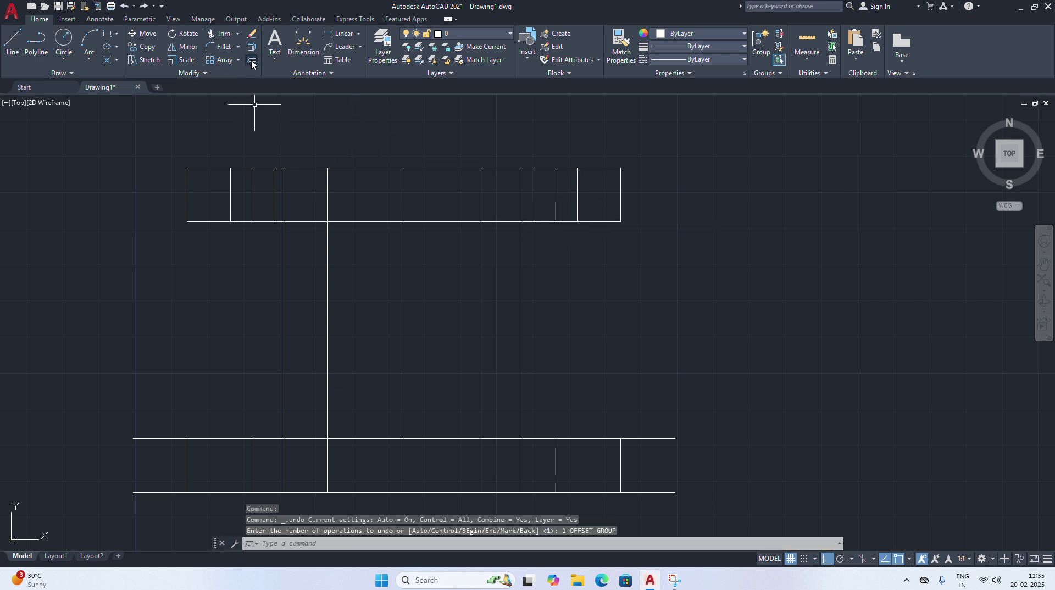
# Offset the outer 6-unit line on the upper band's right half 1 unit inward, toward the 42-unit line
pyautogui.click(252, 62)
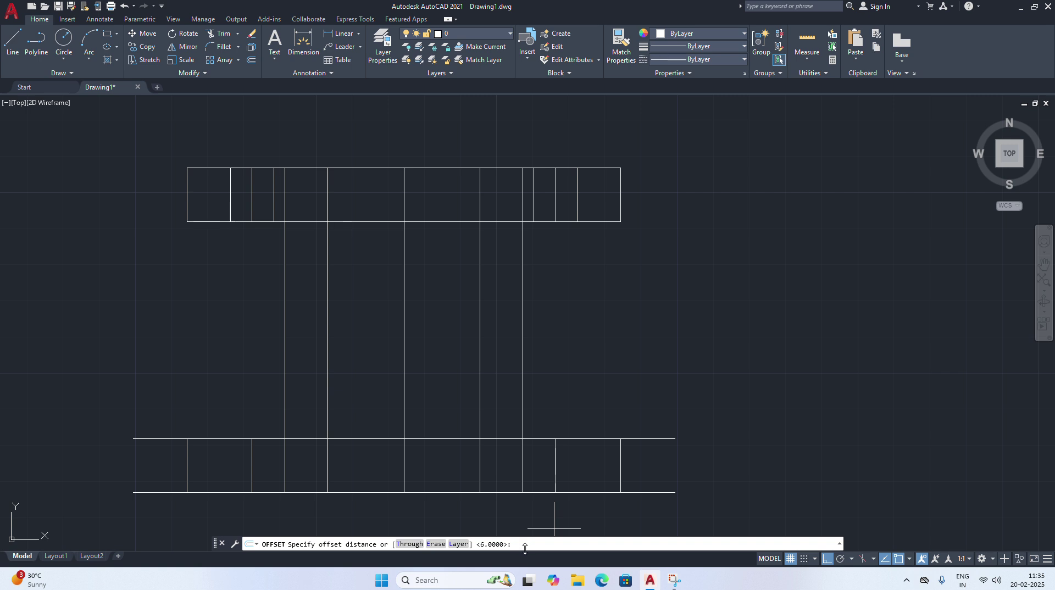
pyautogui.write('1')
pyautogui.press('Return')
pyautogui.click(577, 212)
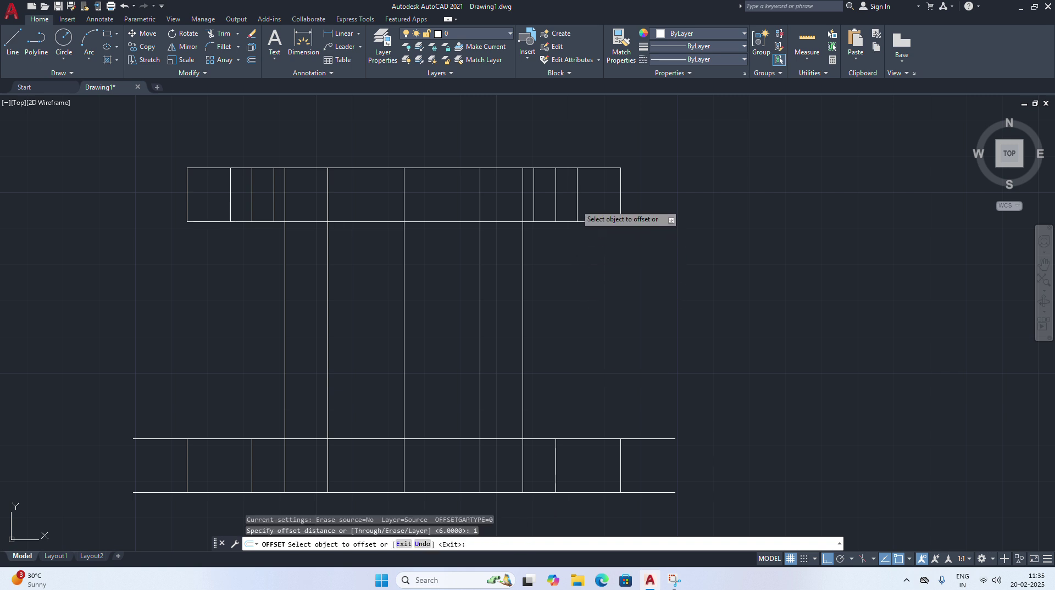
pyautogui.click(570, 207)
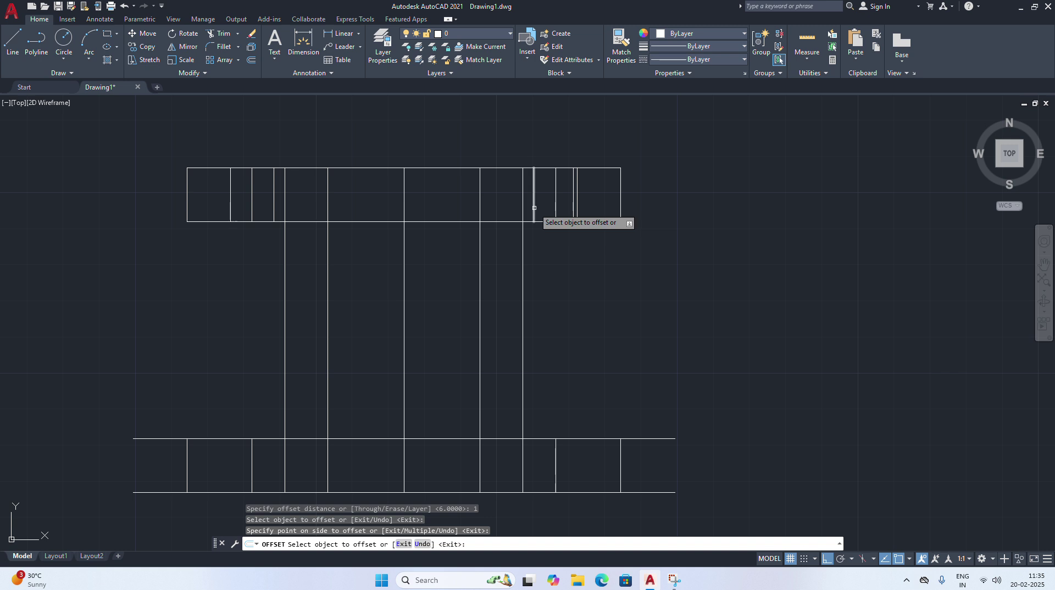
# Offset the remaining three 6-unit lines of the upper band 1 unit inward, toward the middle line of each pair
pyautogui.click(534, 208)
pyautogui.click(538, 207)
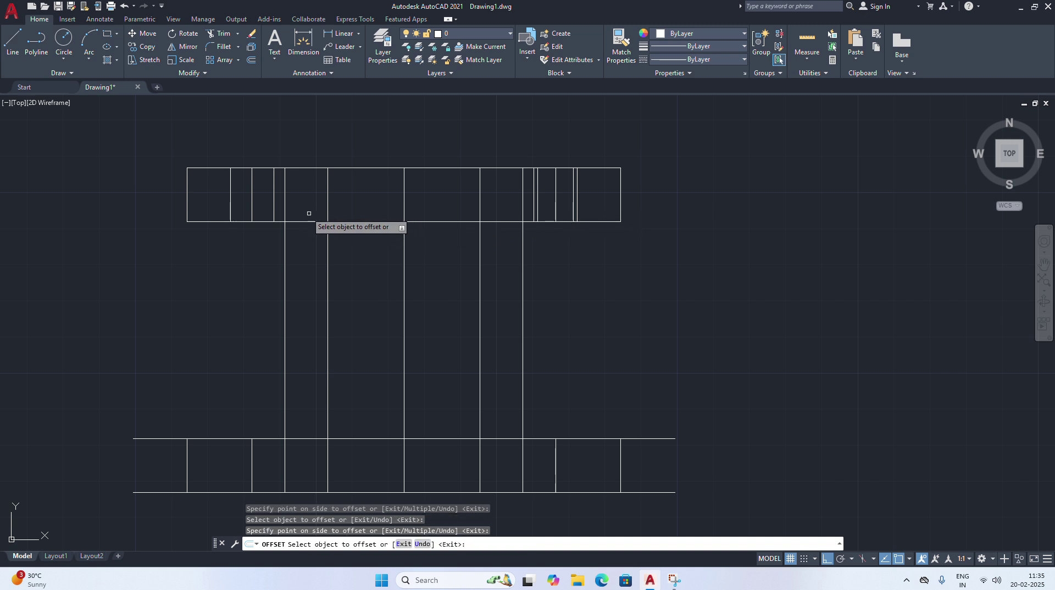
pyautogui.click(273, 200)
pyautogui.click(250, 204)
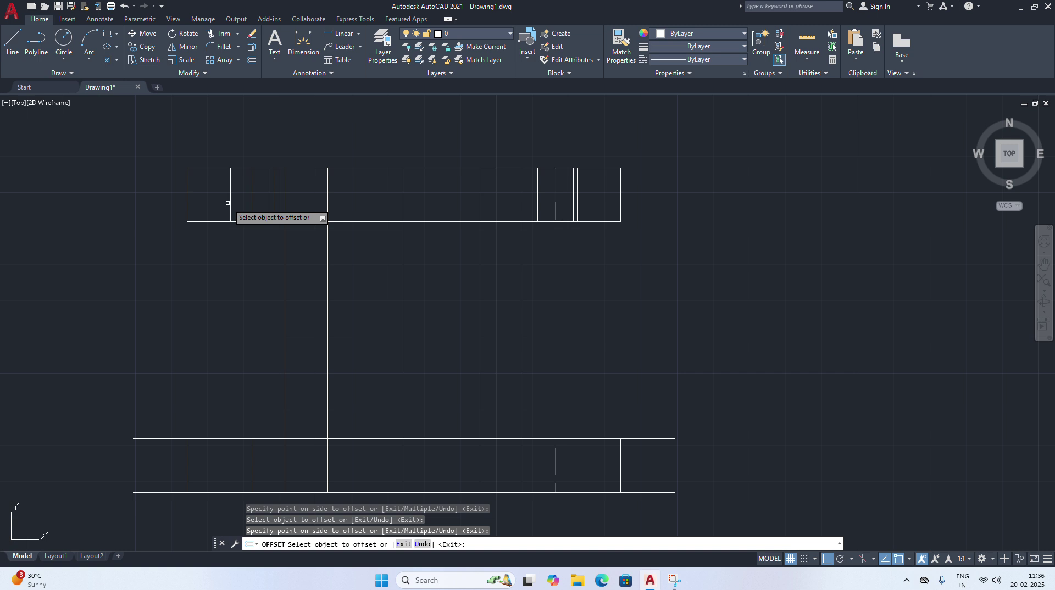
pyautogui.click(229, 202)
pyautogui.click(242, 207)
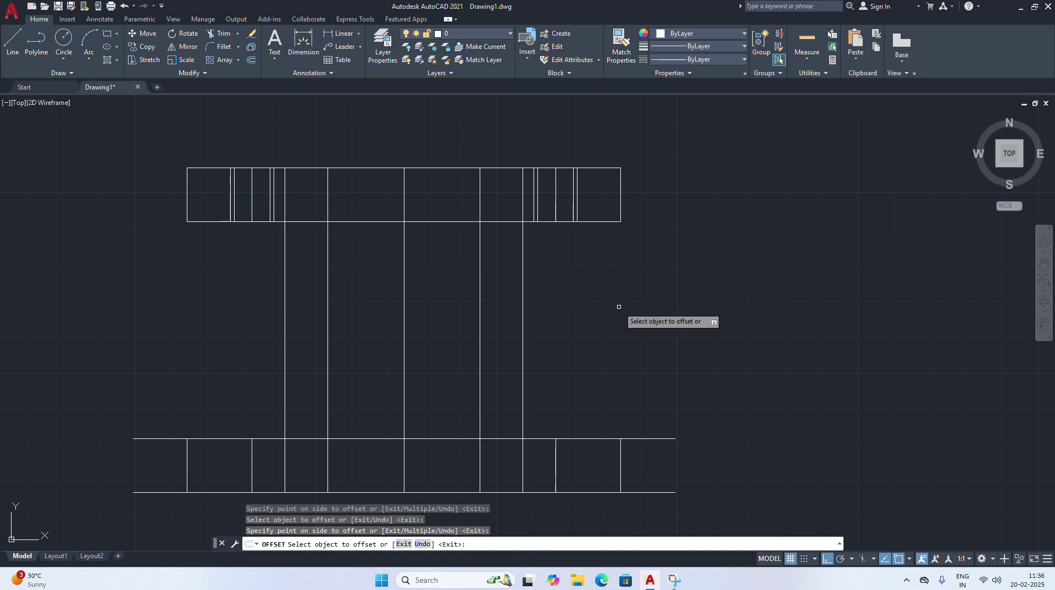
pyautogui.click(523, 218)
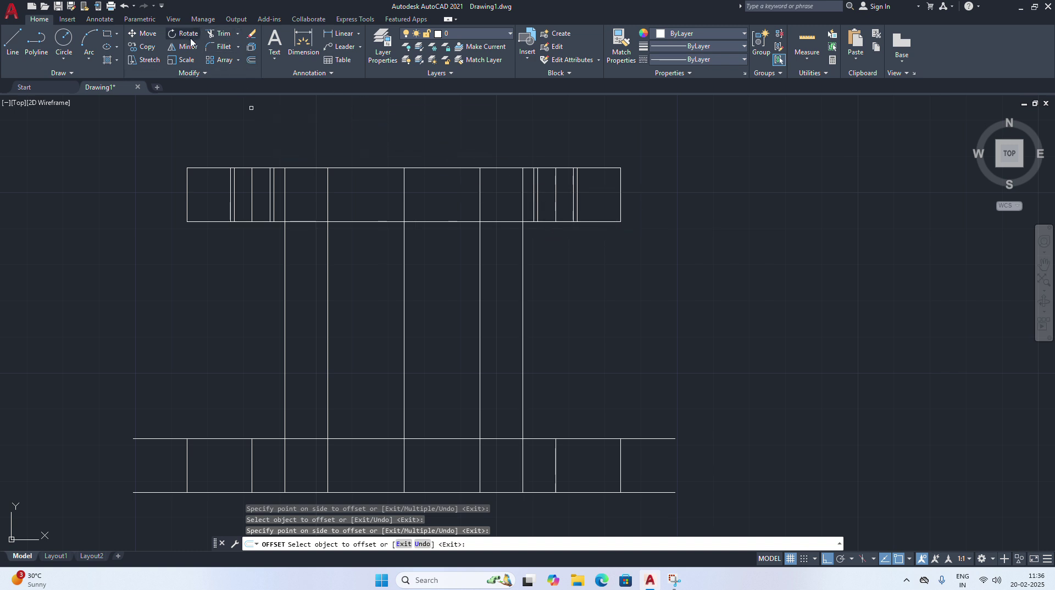
# Try filleting the upper band's lower edge with the right outer vertical line of the central column, and undo that fillet
pyautogui.click(220, 48)
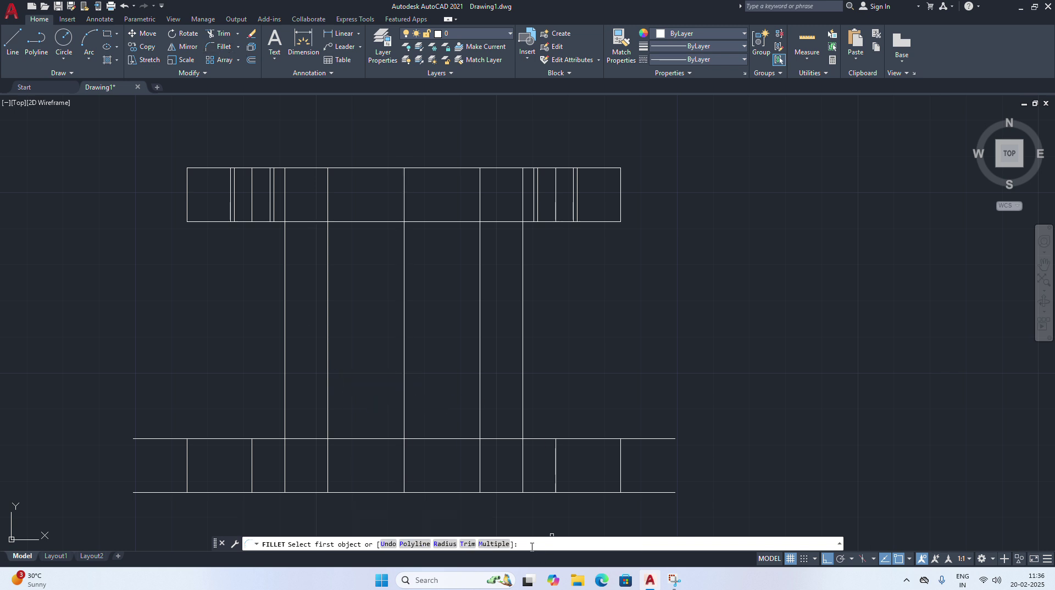
pyautogui.press('Return')
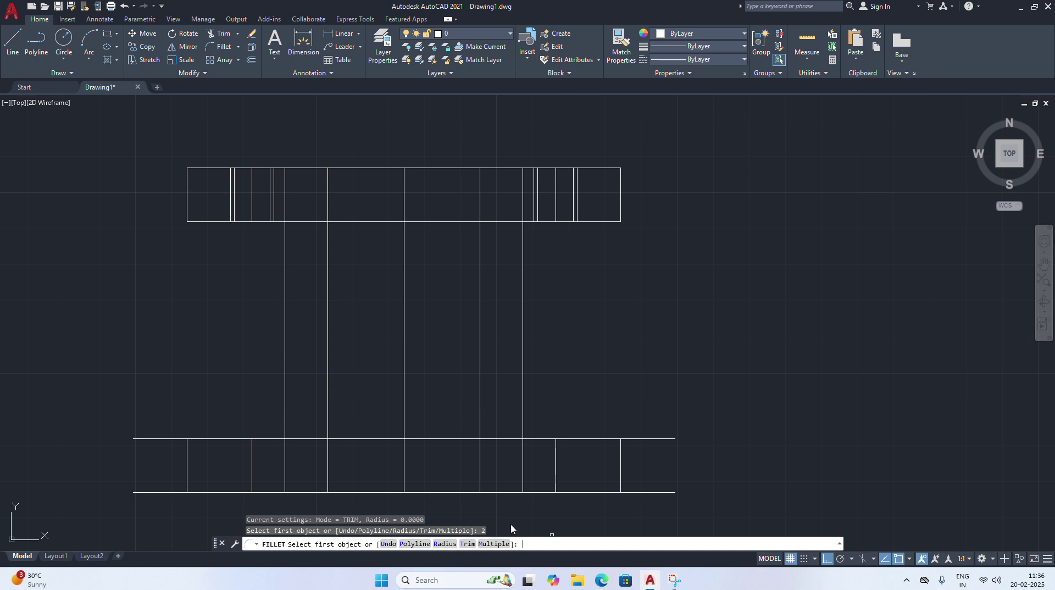
pyautogui.click(529, 221)
pyautogui.click(523, 234)
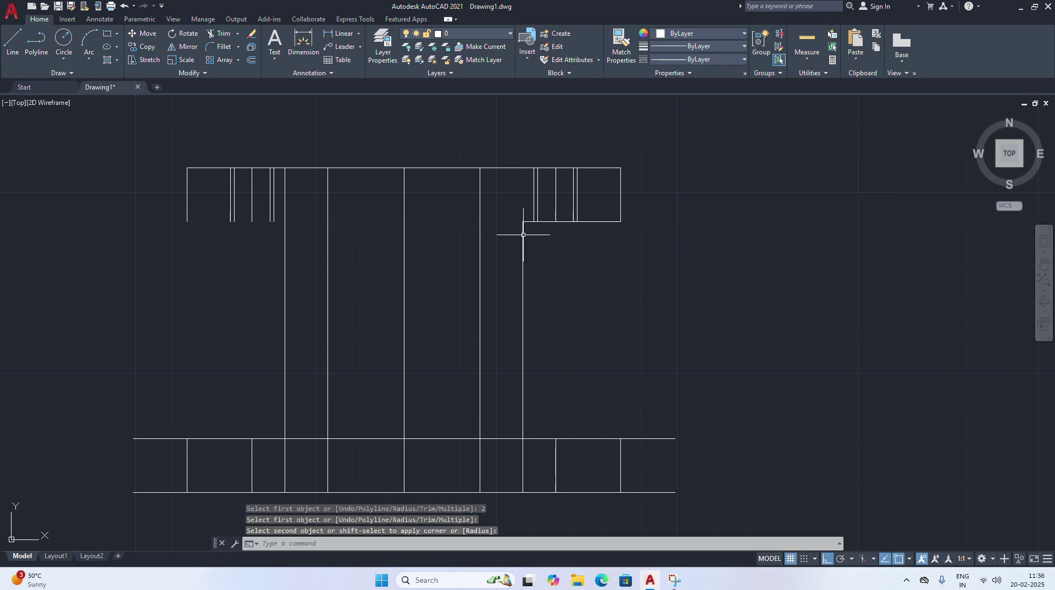
pyautogui.click(123, 7)
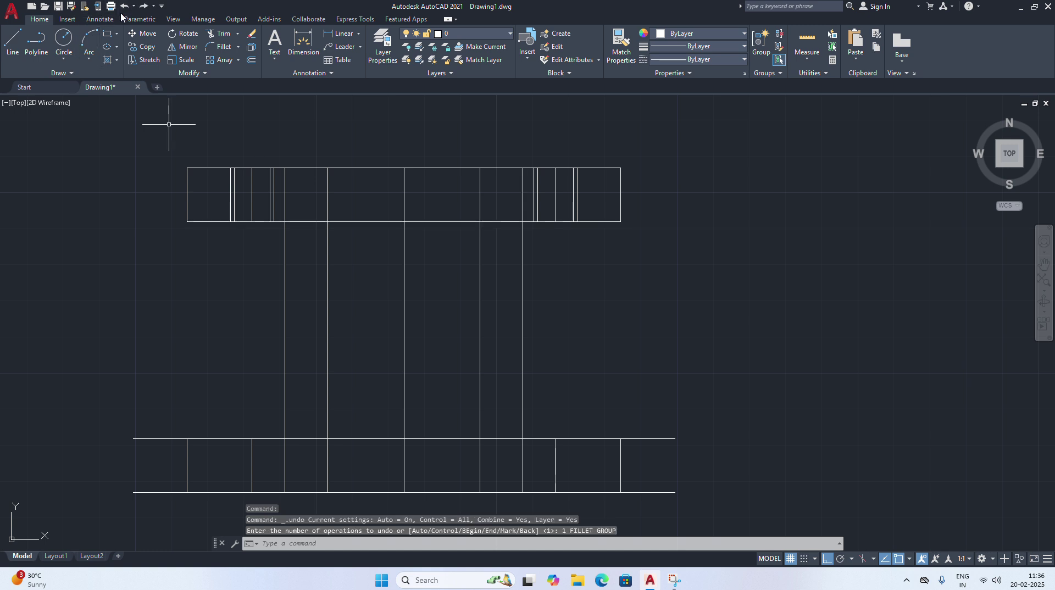
# Set the fillet radius to 2 and fillet the upper band's lower edge with the central column's right outer vertical line
pyautogui.click(223, 48)
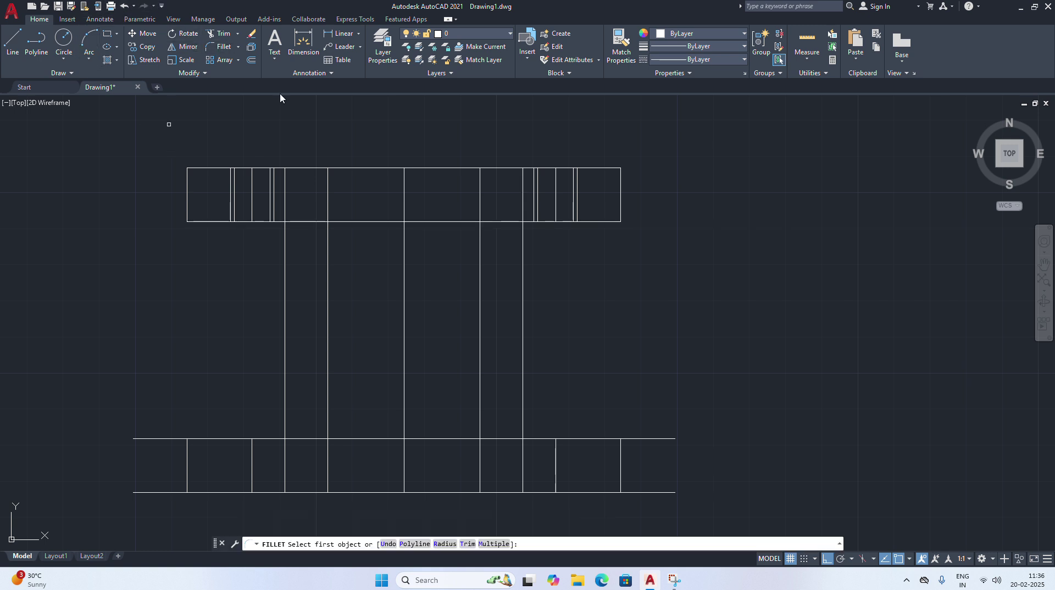
pyautogui.click(445, 544)
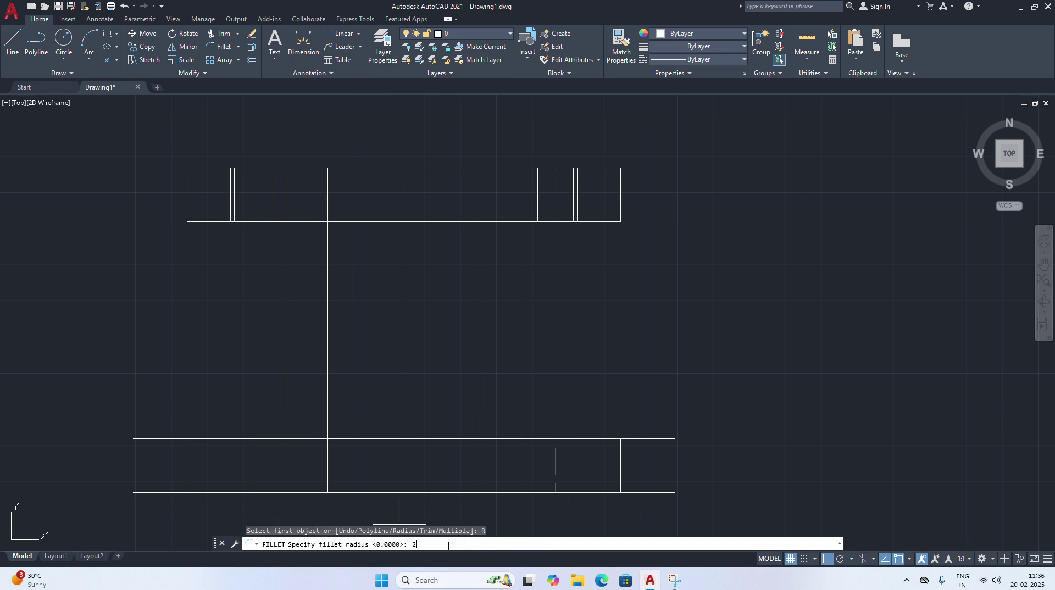
pyautogui.press('Return')
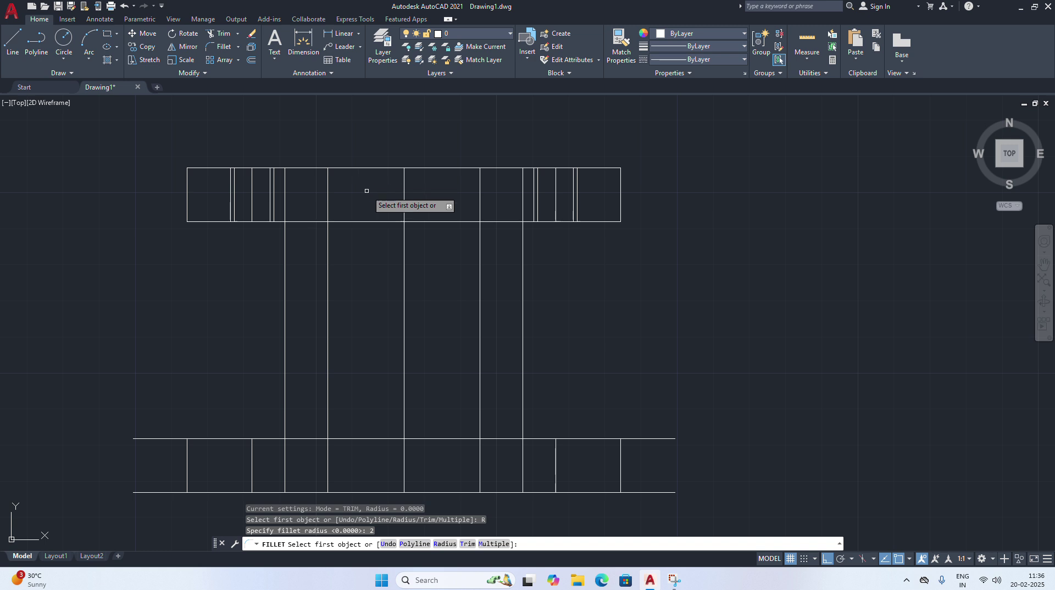
pyautogui.click(528, 222)
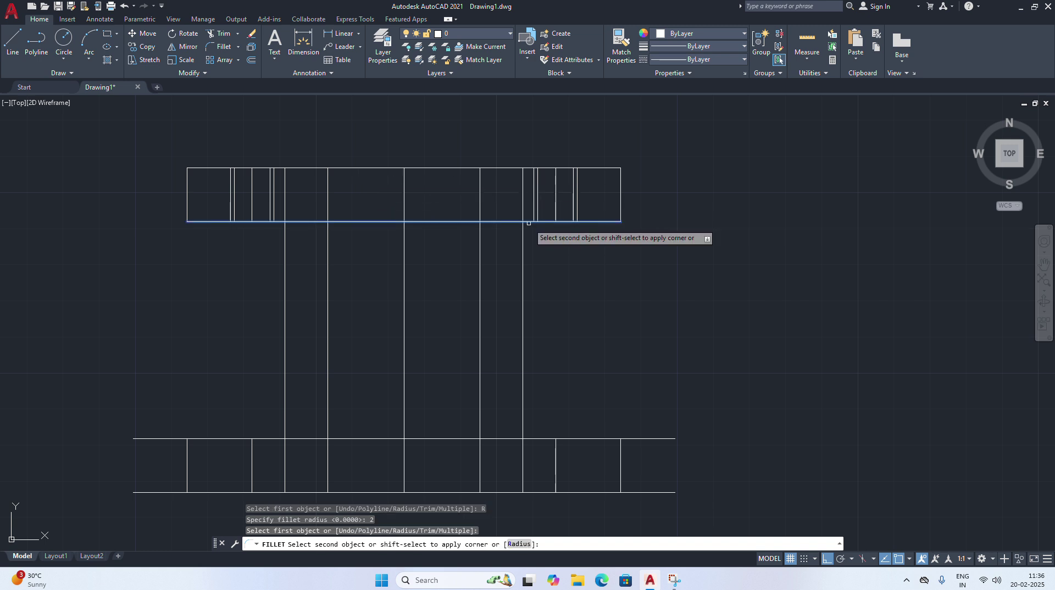
pyautogui.click(523, 234)
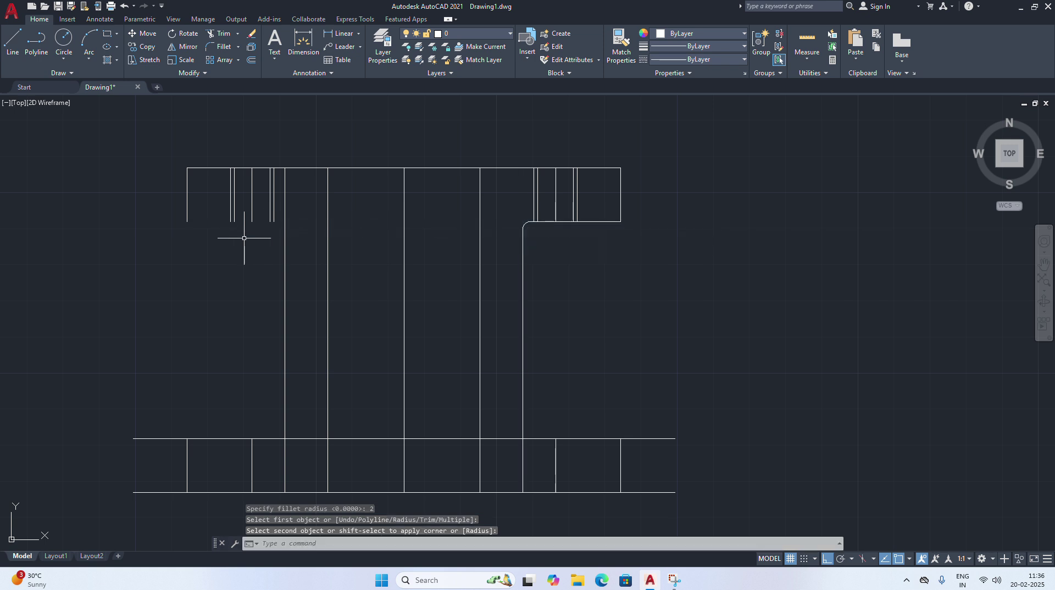
pyautogui.press('Return')
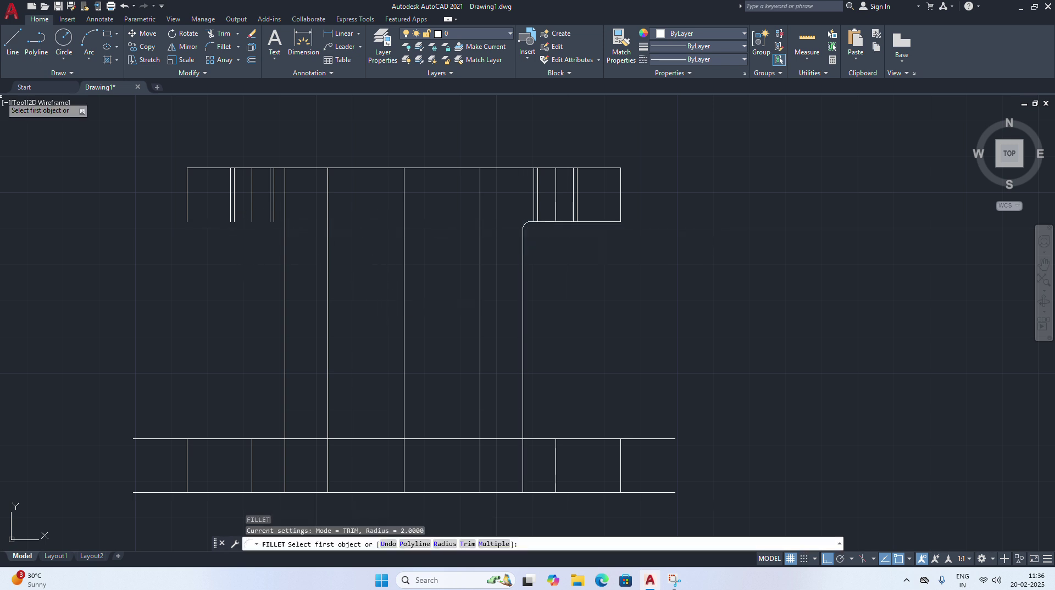
# Redraw the removed part of the upper band's lower edge as a line from the band's lower-left corner to the right fillet
pyautogui.click(20, 41)
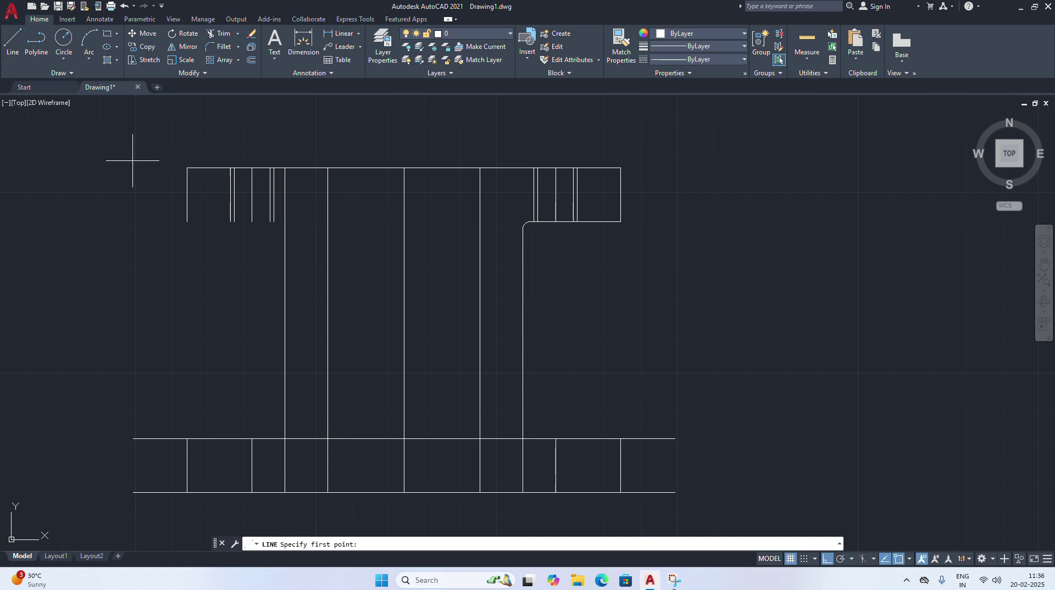
pyautogui.click(187, 221)
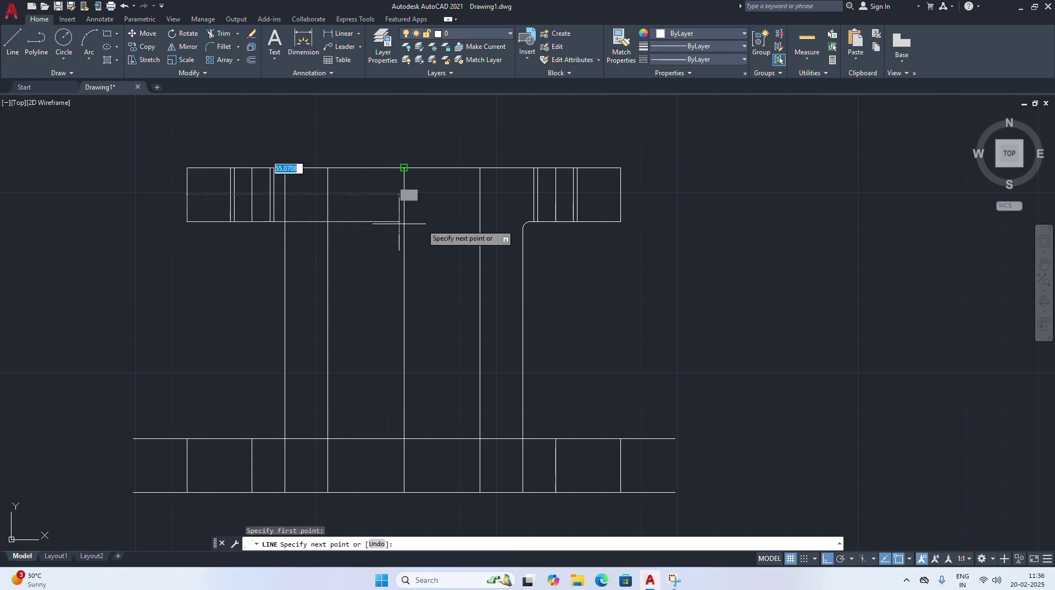
pyautogui.click(537, 222)
pyautogui.rightClick(676, 304)
pyautogui.click(690, 309)
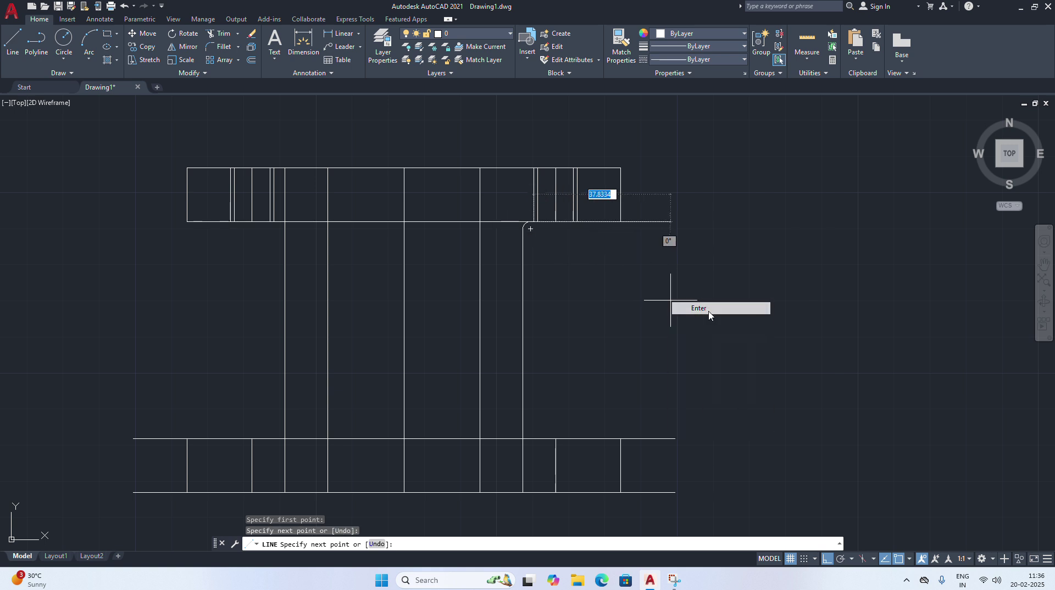
# Fillet the central column's left outer vertical line with the upper band's redrawn lower edge at radius 2
pyautogui.click(223, 48)
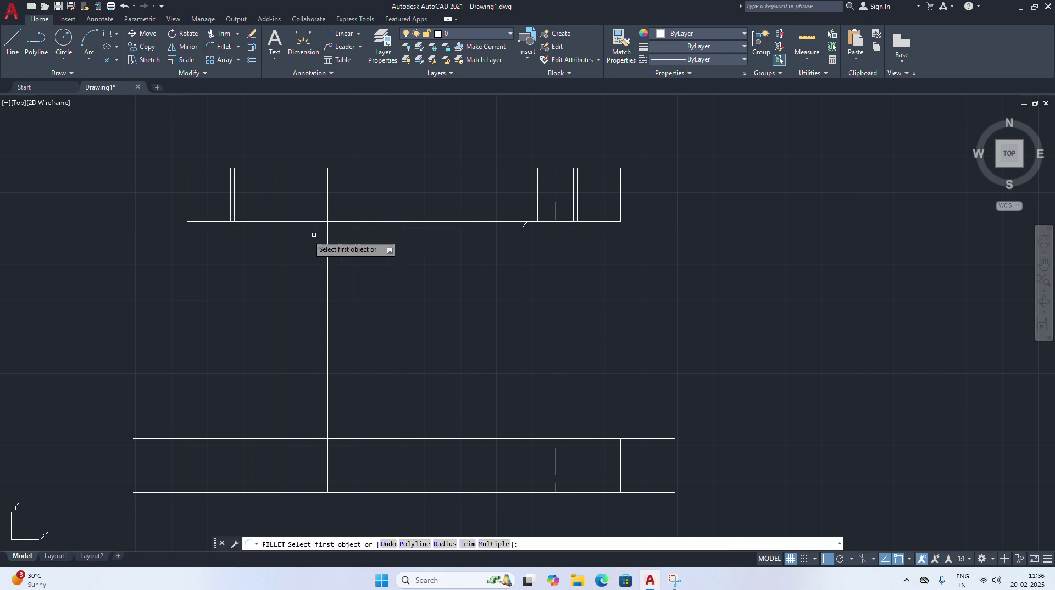
pyautogui.click(285, 236)
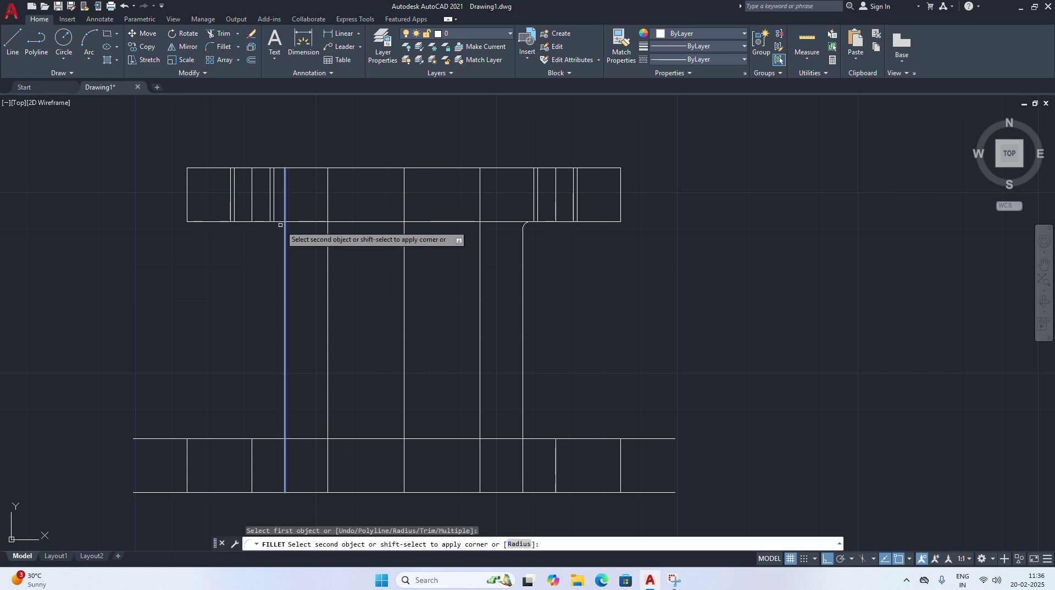
pyautogui.click(329, 221)
# Fillet the lower band's upper edge with the central column's right outer vertical line at radius 2
pyautogui.rightClick(656, 288)
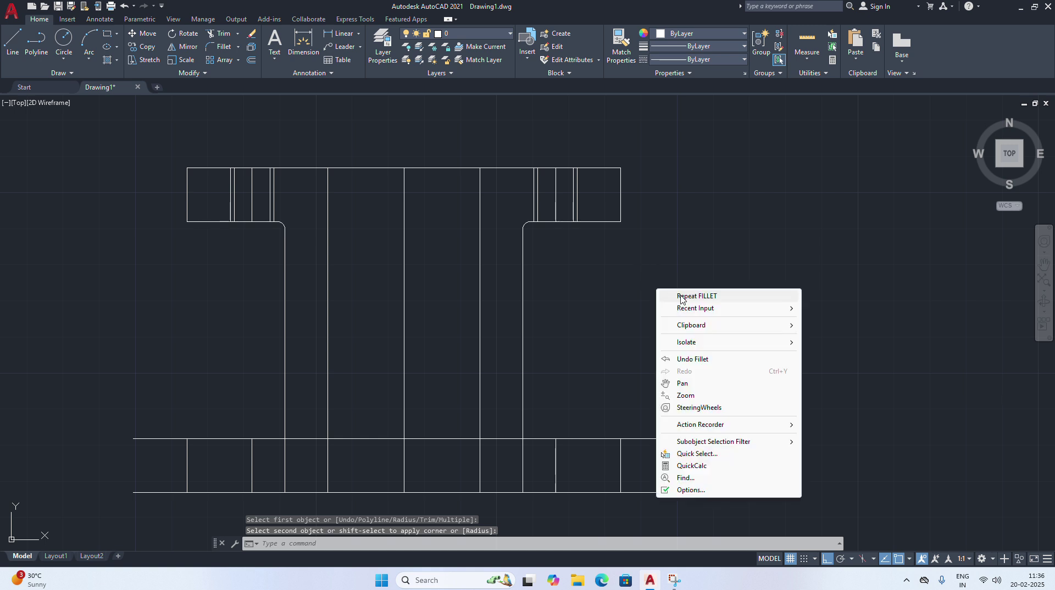
pyautogui.click(682, 295)
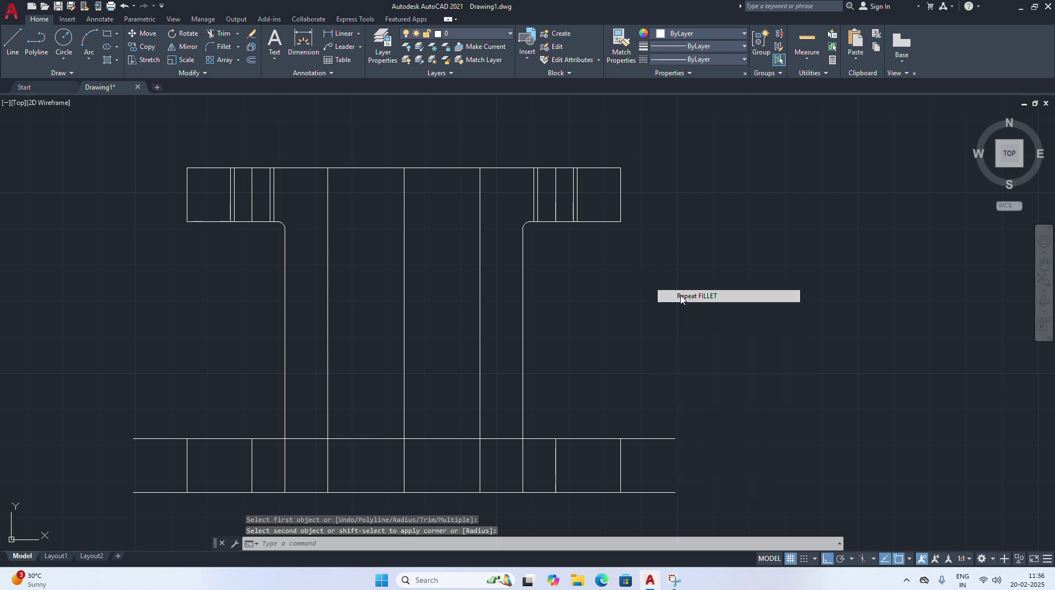
pyautogui.click(545, 439)
pyautogui.click(525, 426)
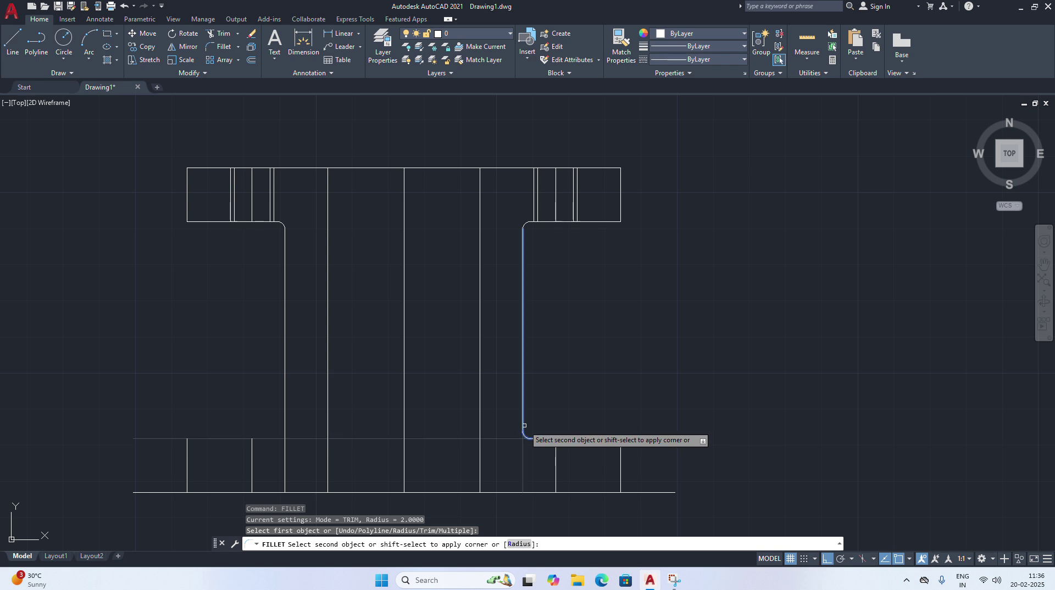
# Draw a line along the lower band's upper edge, from the top of its leftmost short vertical to the inner short vertical on the right
pyautogui.click(13, 43)
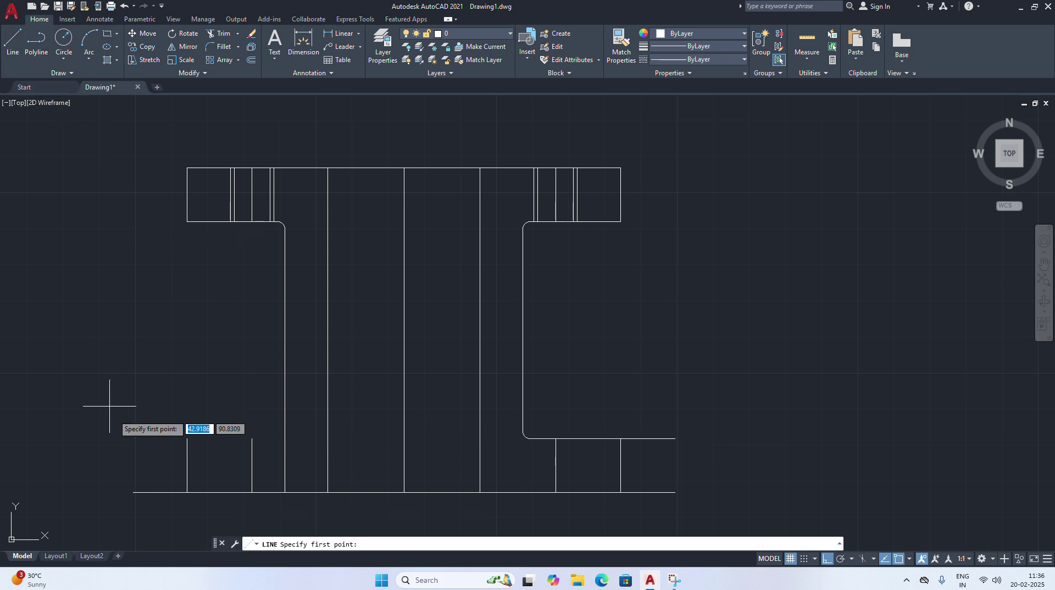
pyautogui.click(187, 439)
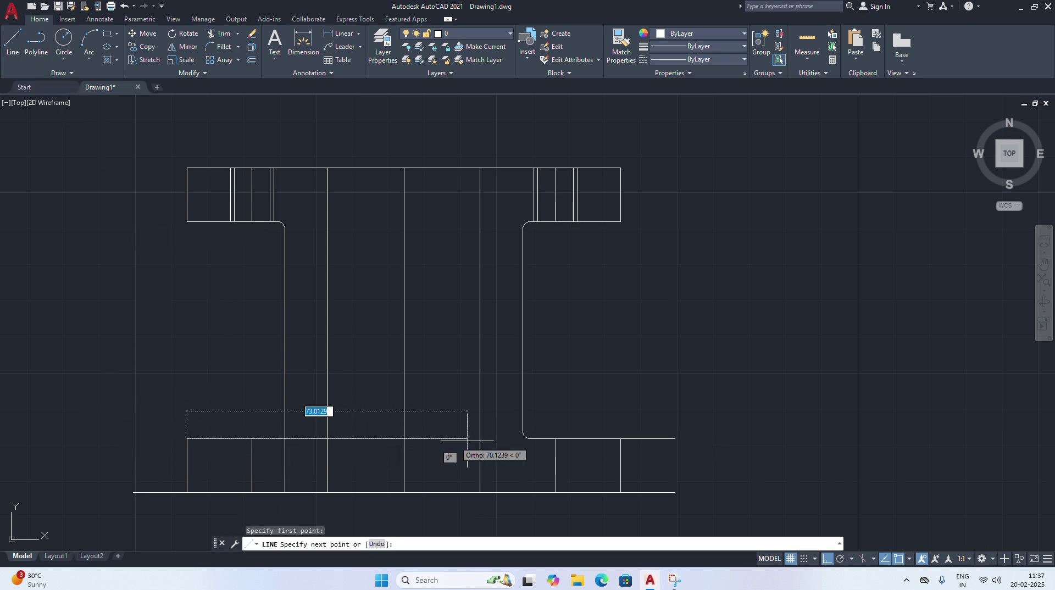
pyautogui.click(555, 439)
pyautogui.rightClick(580, 357)
pyautogui.click(604, 367)
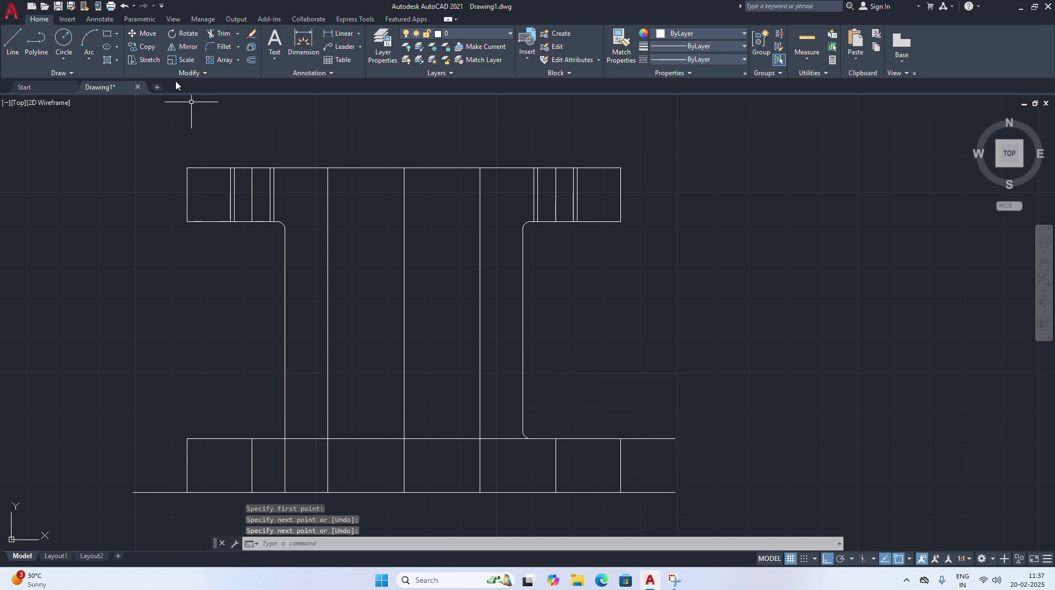
# Fillet the central column's left outer vertical line with the lower band's redrawn upper edge at radius 2
pyautogui.click(224, 46)
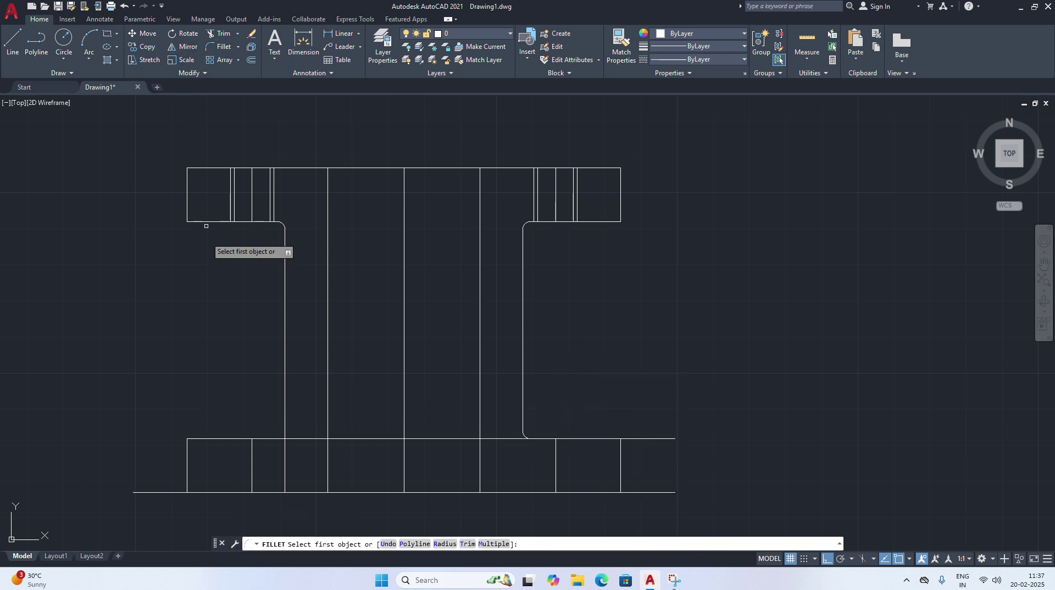
pyautogui.click(283, 430)
pyautogui.click(272, 439)
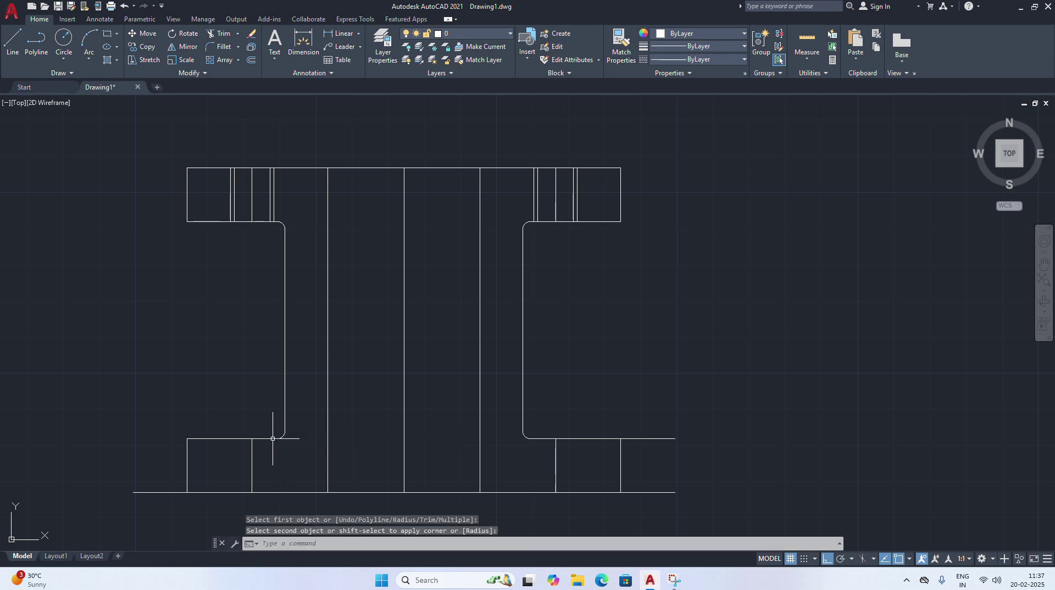
pyautogui.rightClick(607, 352)
pyautogui.click(647, 360)
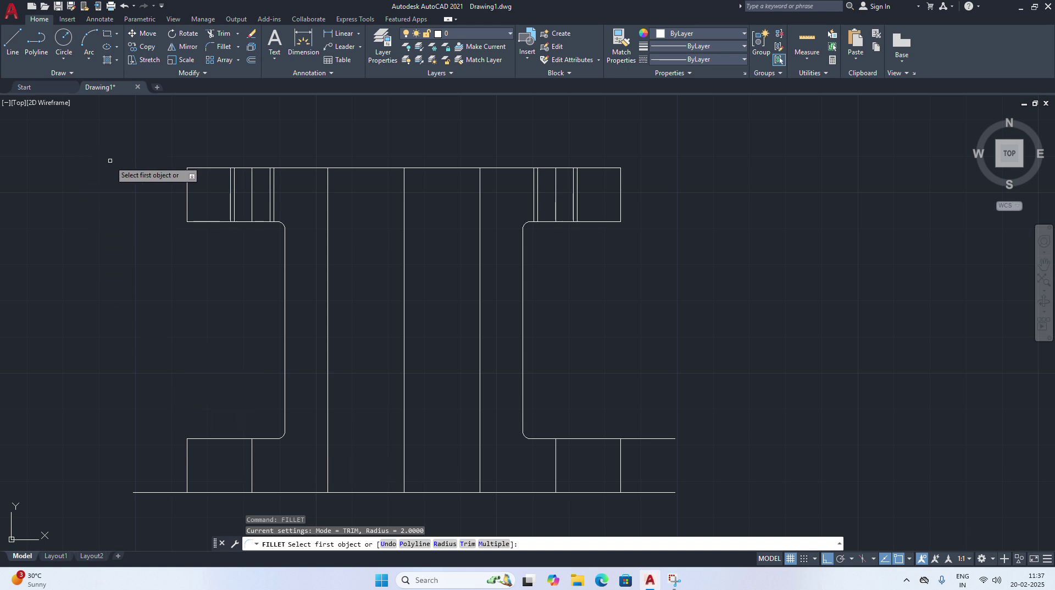
# Draw a vertical line up from the base line's left end and a horizontal line extending the lower band's upper edge leftward past it
pyautogui.click(12, 42)
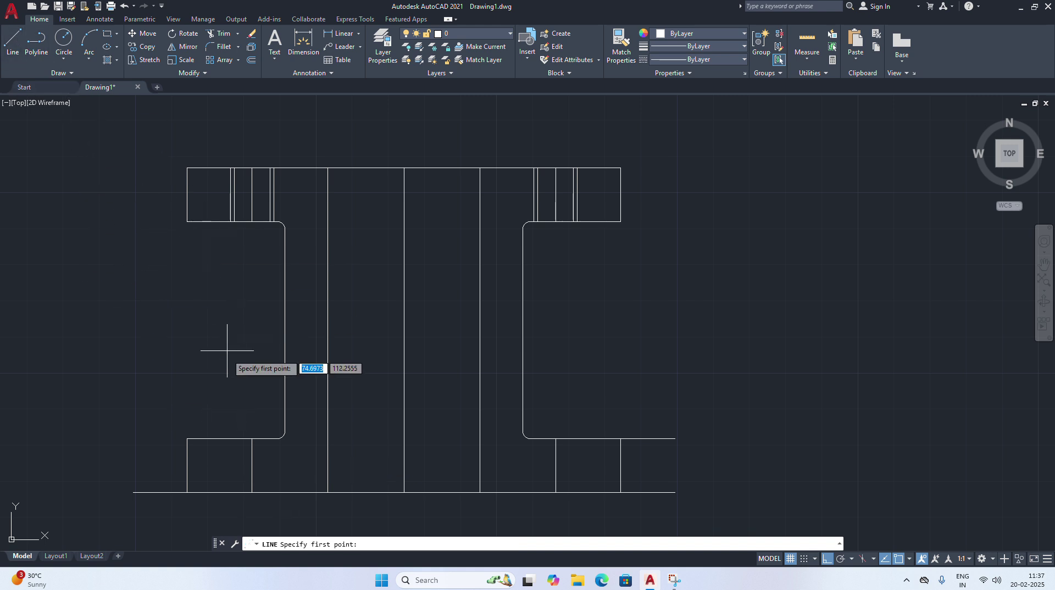
pyautogui.click(132, 492)
pyautogui.rightClick(161, 365)
pyautogui.click(214, 373)
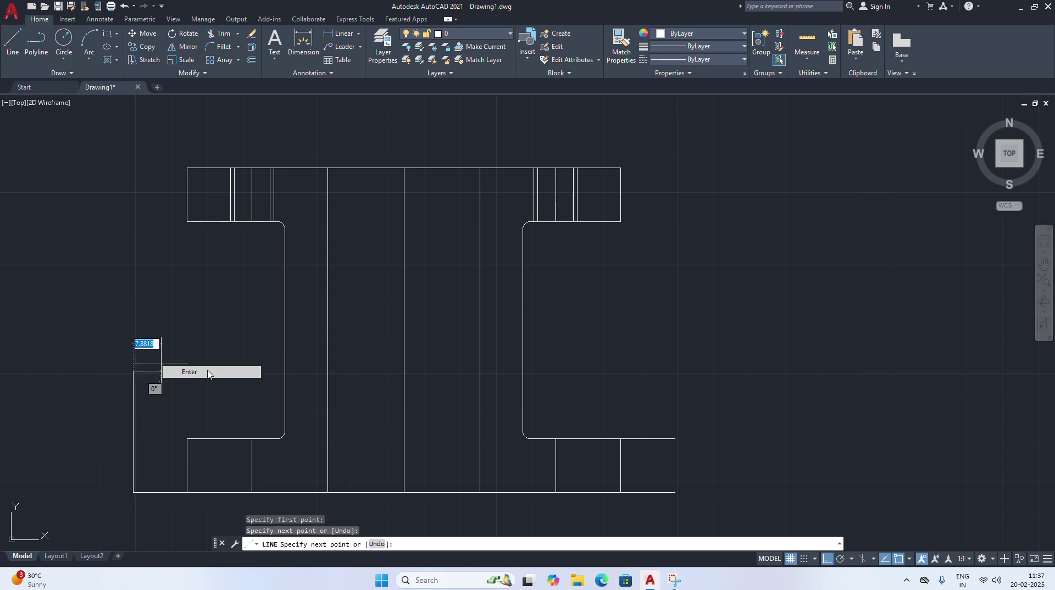
pyautogui.press('Return')
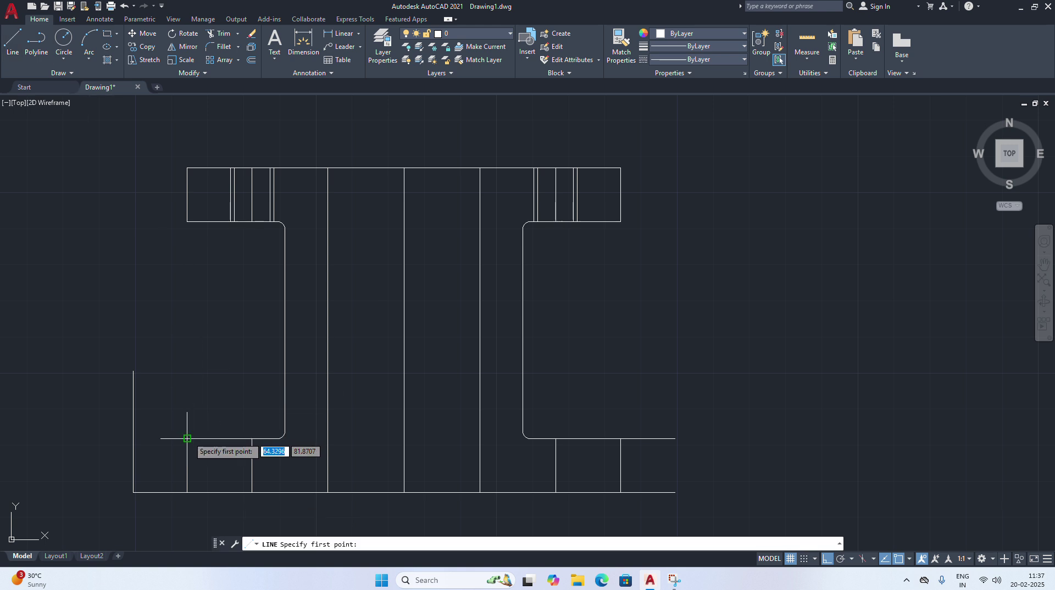
pyautogui.click(186, 438)
pyautogui.click(87, 437)
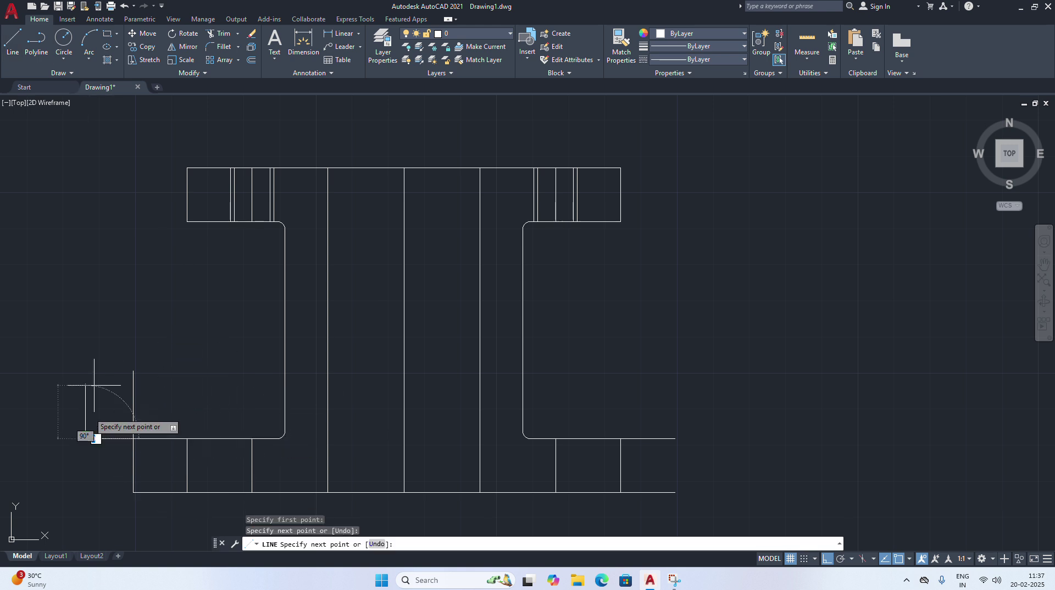
pyautogui.rightClick(92, 360)
pyautogui.click(123, 367)
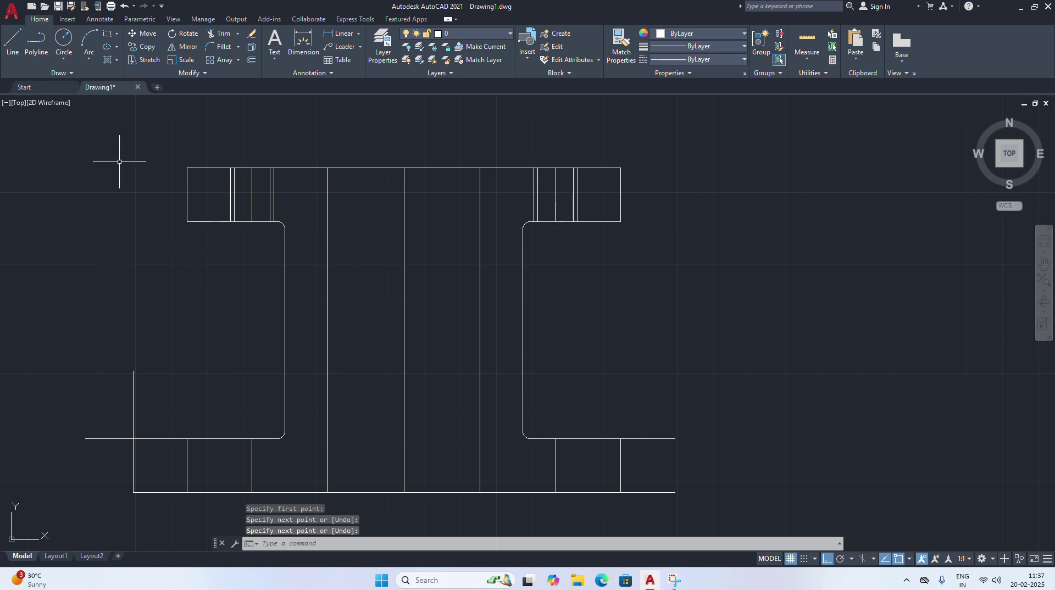
# Trim the excess ends of the two new lines beyond their crossing at the lower band's upper-left corner
pyautogui.click(224, 34)
pyautogui.click(133, 409)
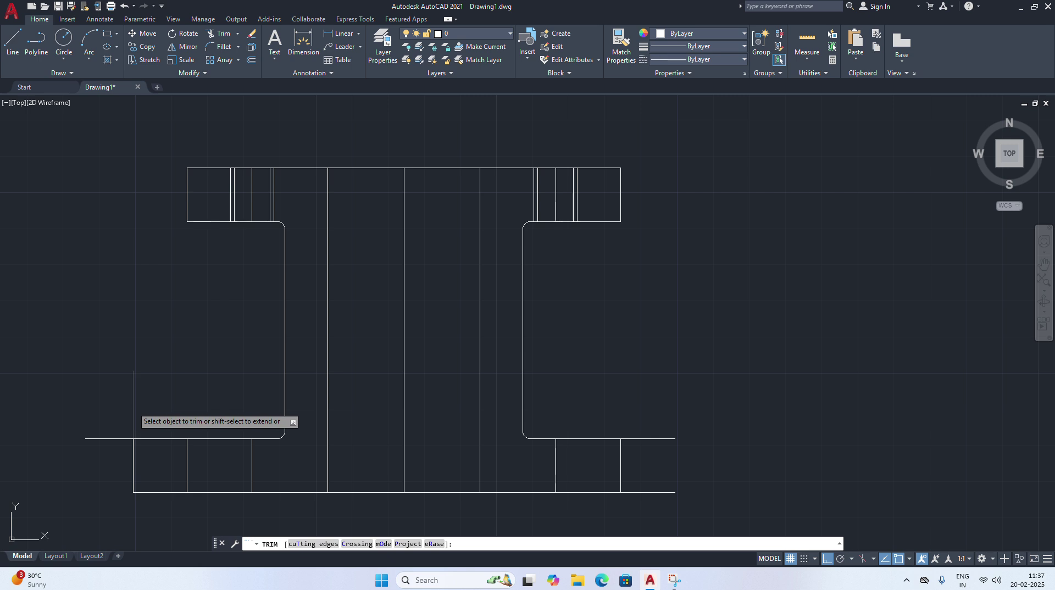
pyautogui.click(112, 438)
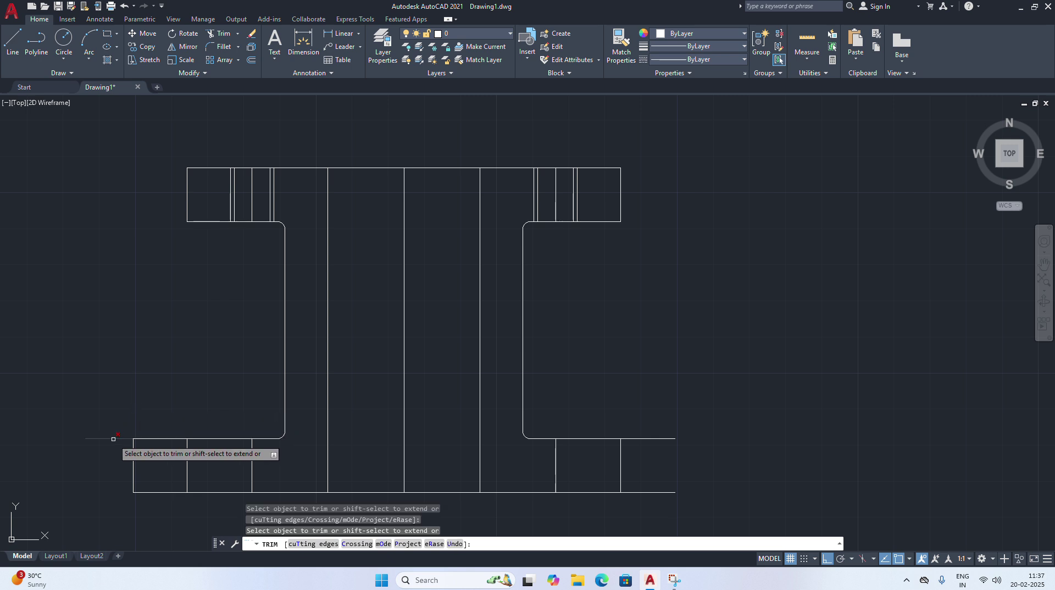
# Erase the vertical line at the lower band's left end
pyautogui.rightClick(670, 335)
pyautogui.click(698, 343)
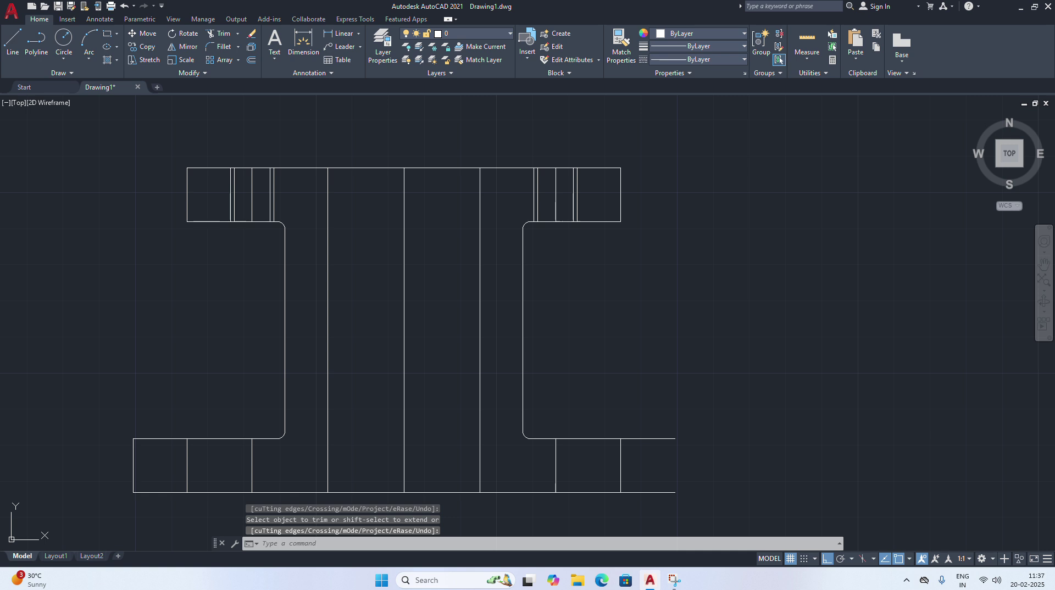
pyautogui.click(133, 466)
pyautogui.press('Delete')
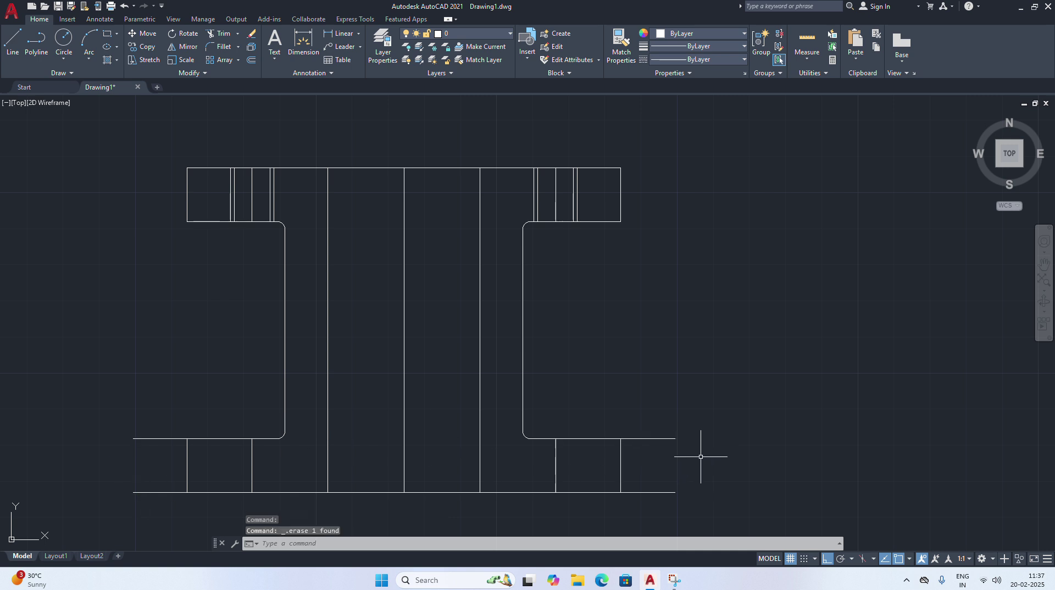
# With ortho off, draw a zigzag break line closing the lower band's right end, from its upper edge's endpoint to the base line's endpoint
pyautogui.scroll(2, 711, 449)
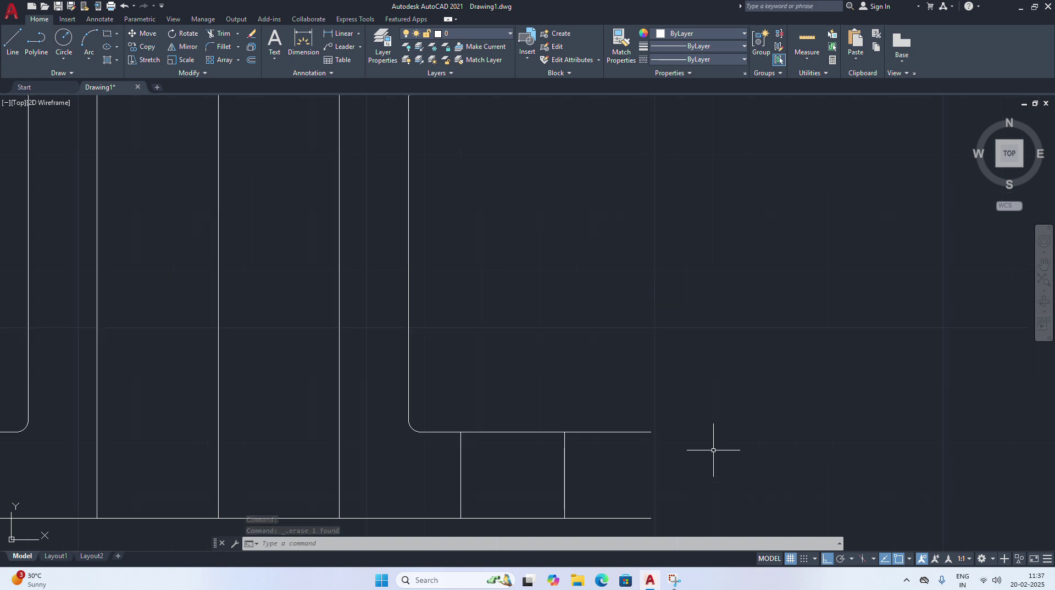
pyautogui.rightClick(701, 461)
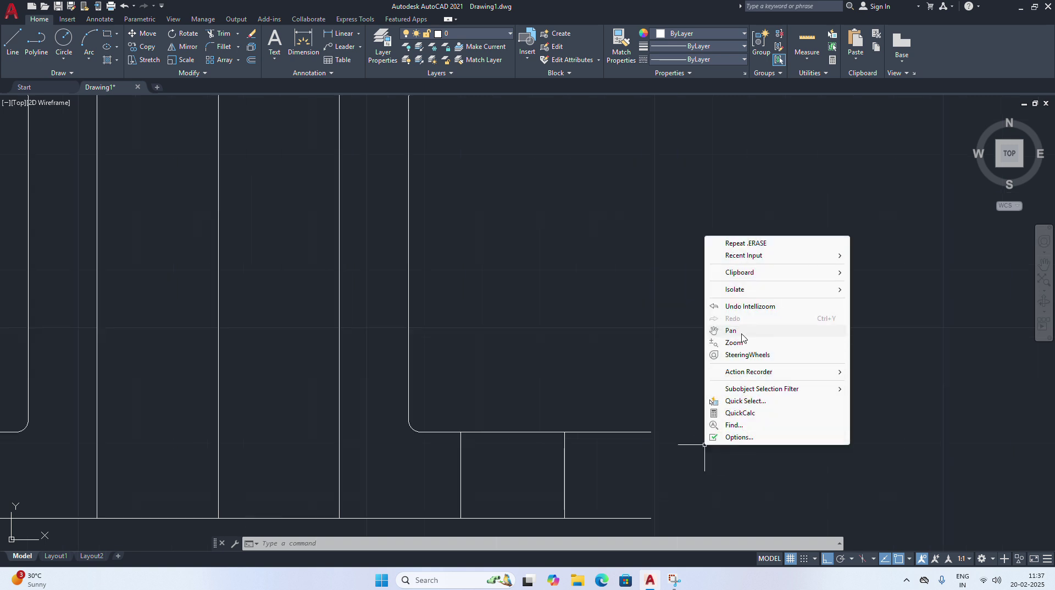
pyautogui.click(718, 331)
pyautogui.moveTo(716, 479)
pyautogui.mouseDown()
pyautogui.moveTo(645, 364)
pyautogui.moveTo(693, 404)
pyautogui.mouseUp()
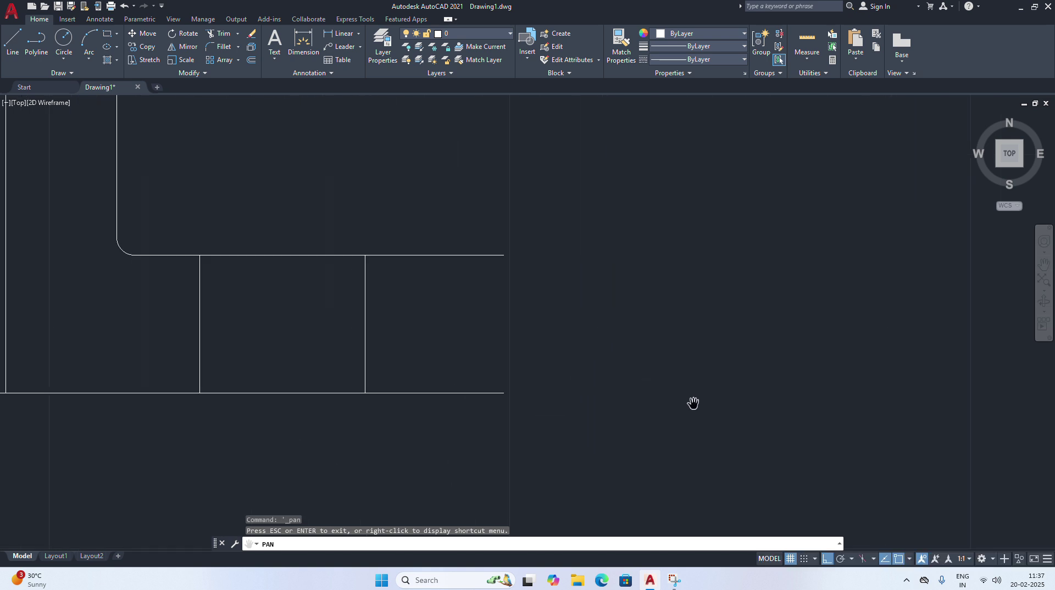
pyautogui.rightClick(647, 367)
pyautogui.click(652, 372)
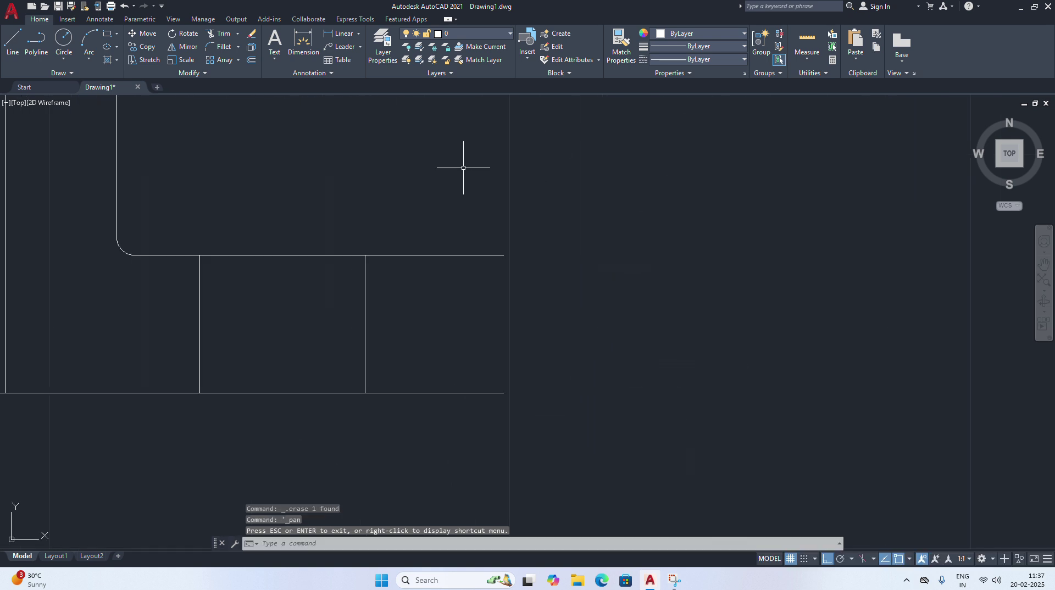
pyautogui.click(13, 41)
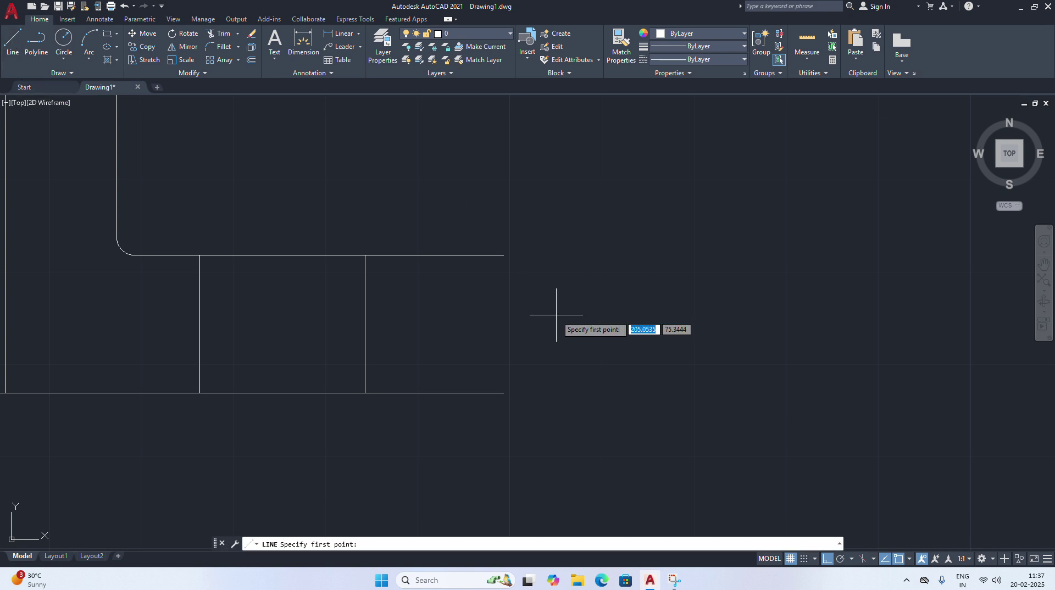
pyautogui.click(503, 255)
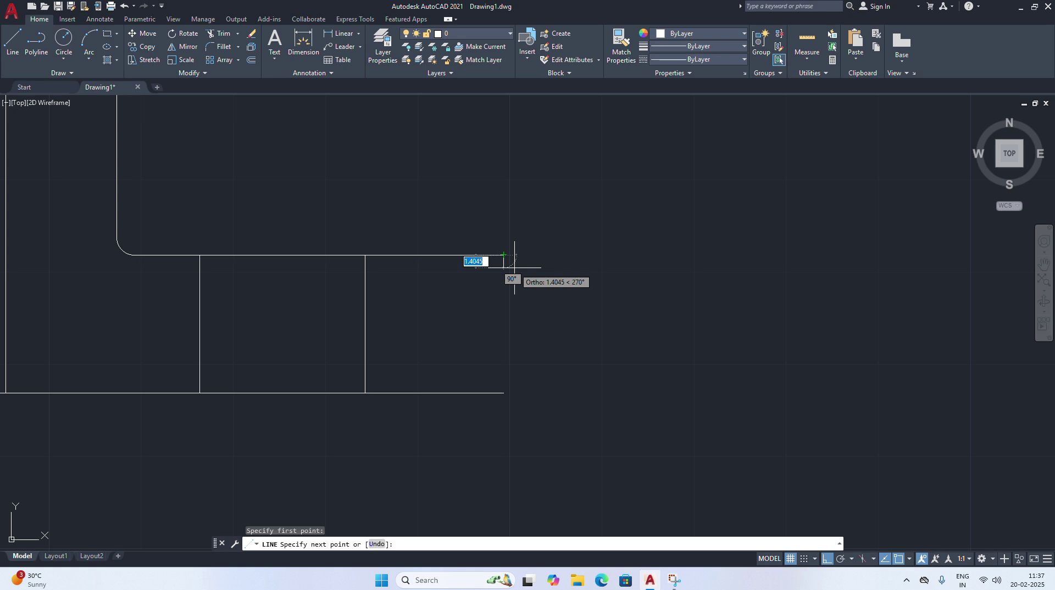
pyautogui.press('F8')
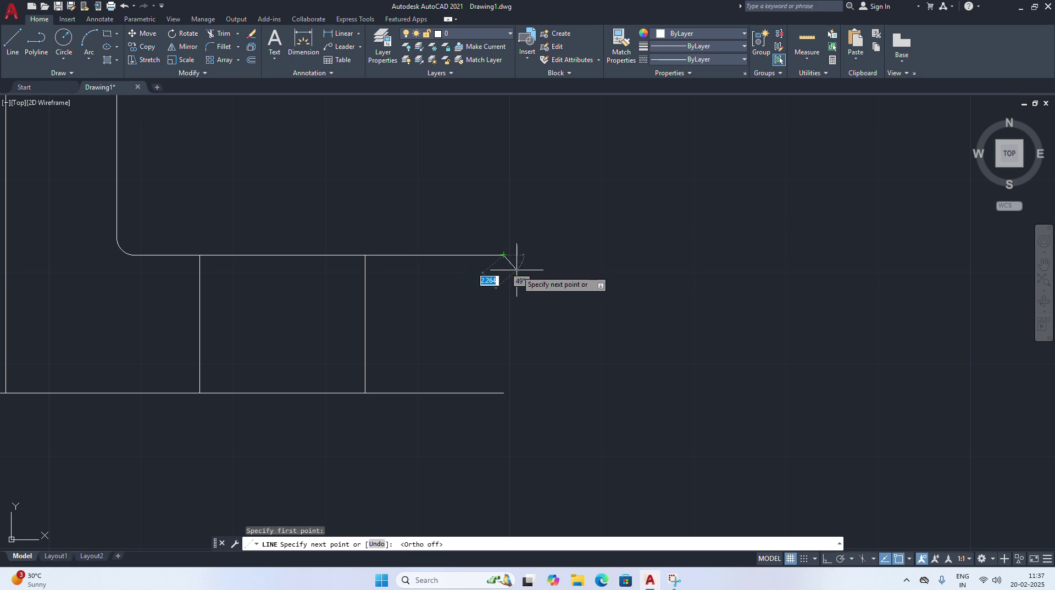
pyautogui.click(514, 270)
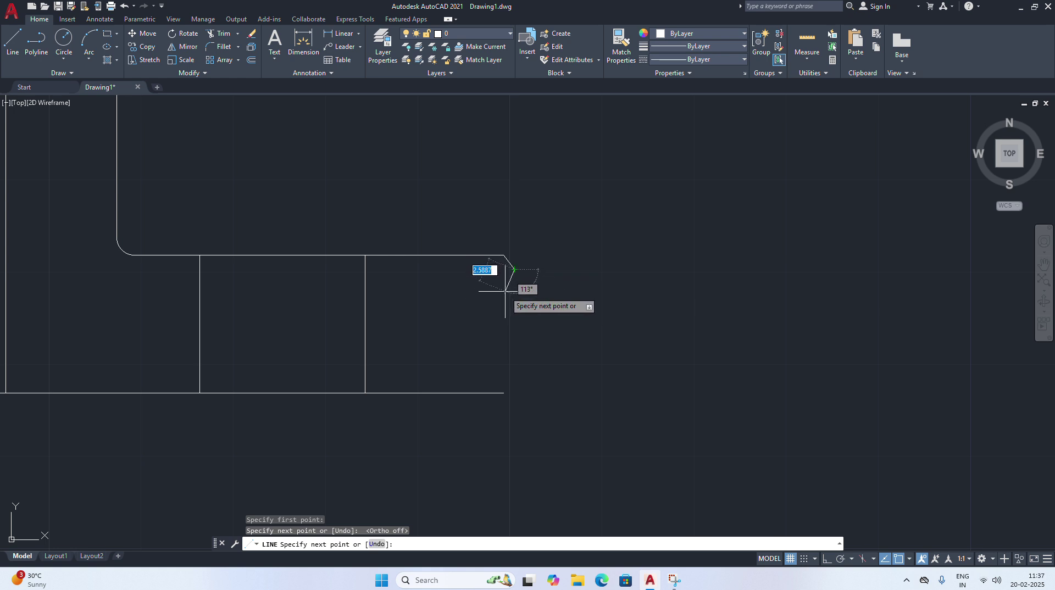
pyautogui.click(506, 291)
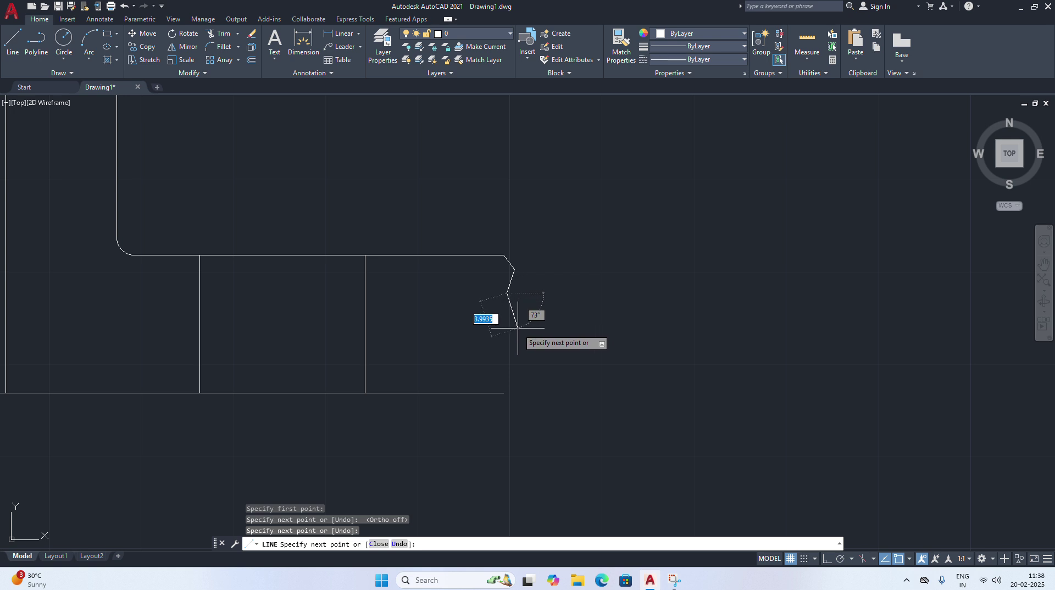
pyautogui.click(507, 360)
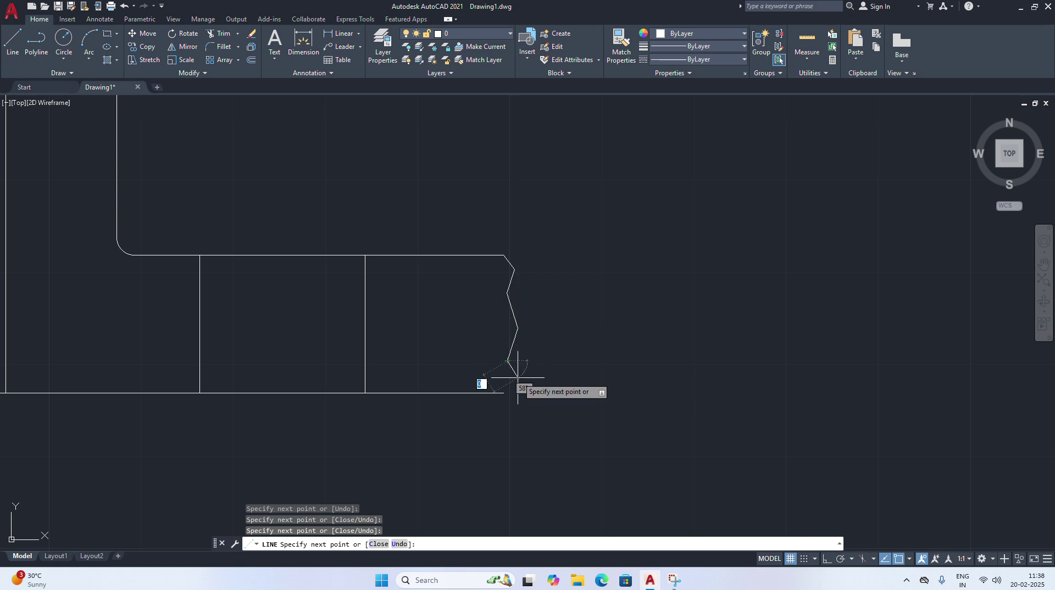
pyautogui.click(519, 379)
pyautogui.click(504, 393)
pyautogui.rightClick(546, 330)
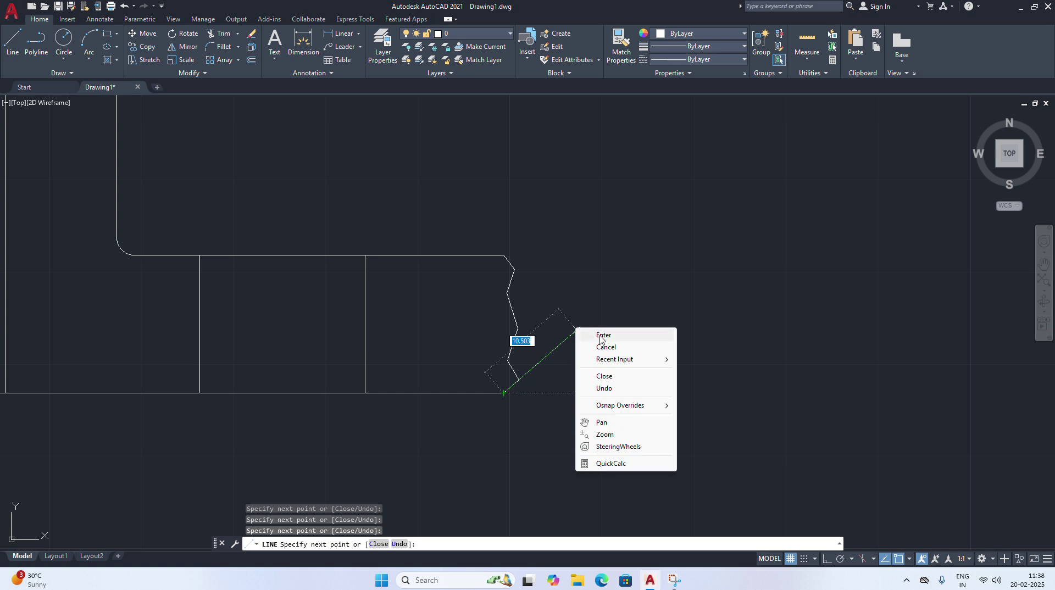
pyautogui.click(577, 333)
# Mirror the zigzag break line about the figure's vertical centre line onto the lower band's left end, keeping the source lines
pyautogui.scroll(4, 544, 306)
pyautogui.scroll(-9, 544, 306)
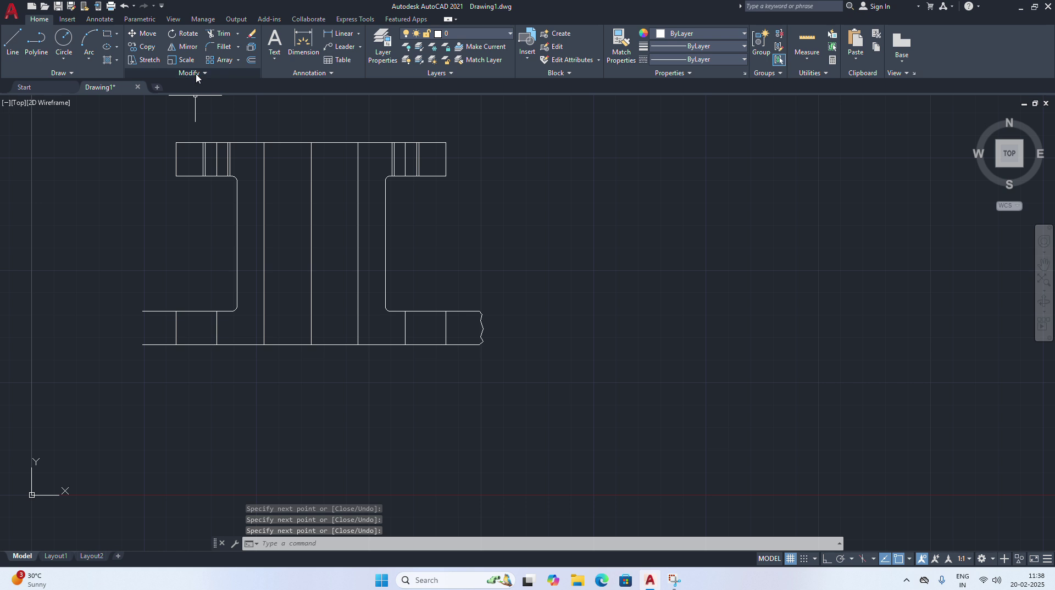
pyautogui.click(186, 48)
pyautogui.scroll(2, 549, 304)
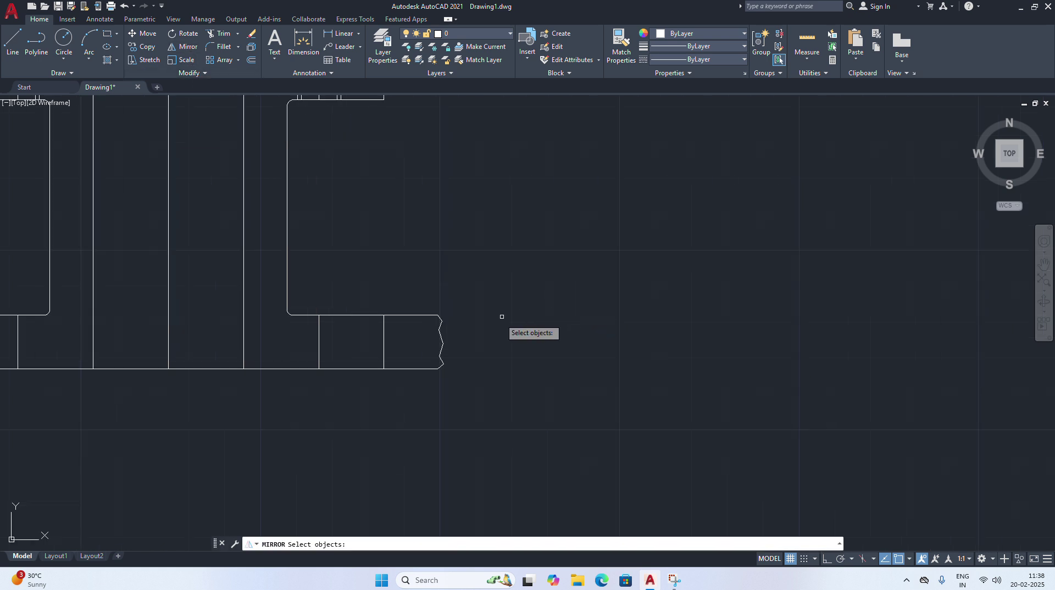
pyautogui.click(468, 308)
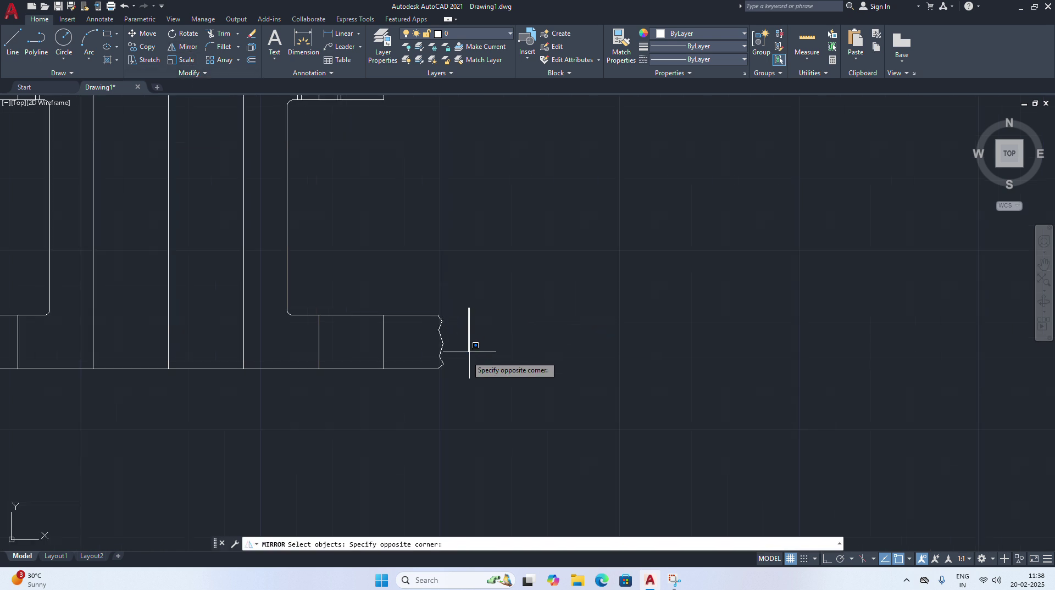
pyautogui.click(440, 374)
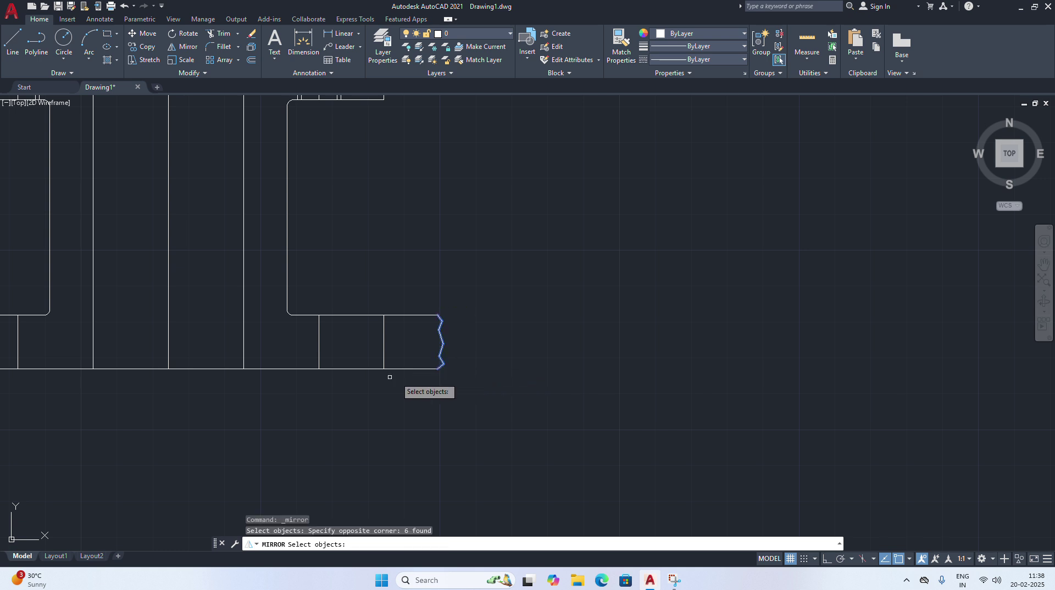
pyautogui.scroll(-4, 354, 377)
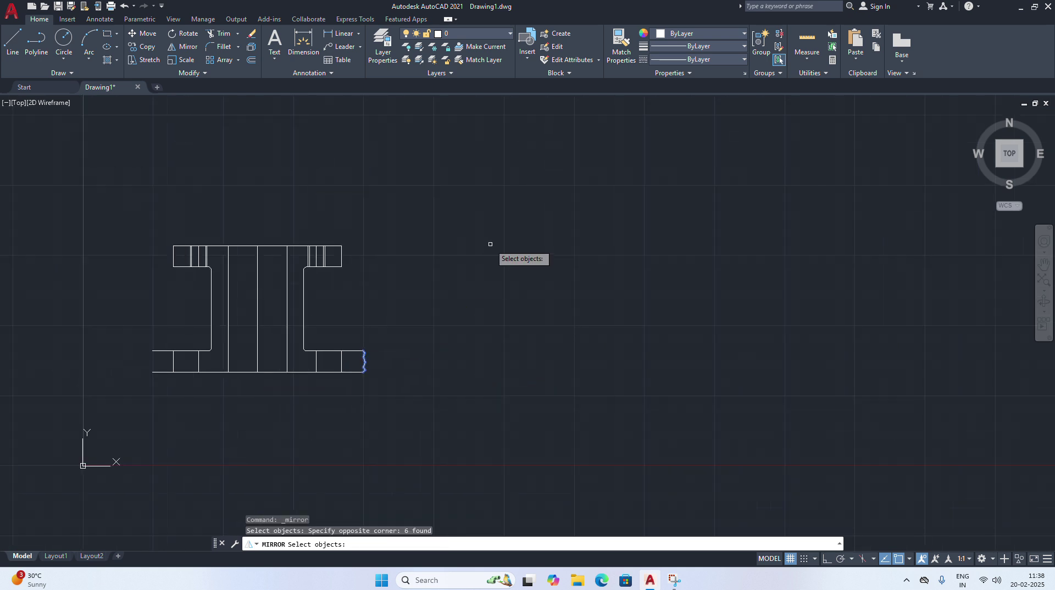
pyautogui.press('Return')
pyautogui.click(258, 371)
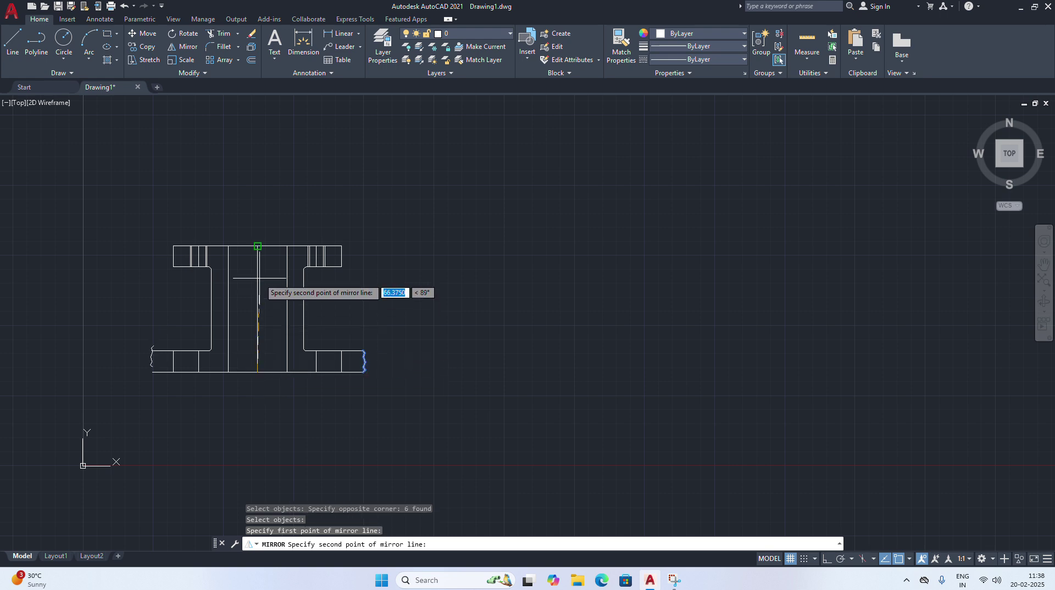
pyautogui.click(258, 247)
pyautogui.rightClick(537, 247)
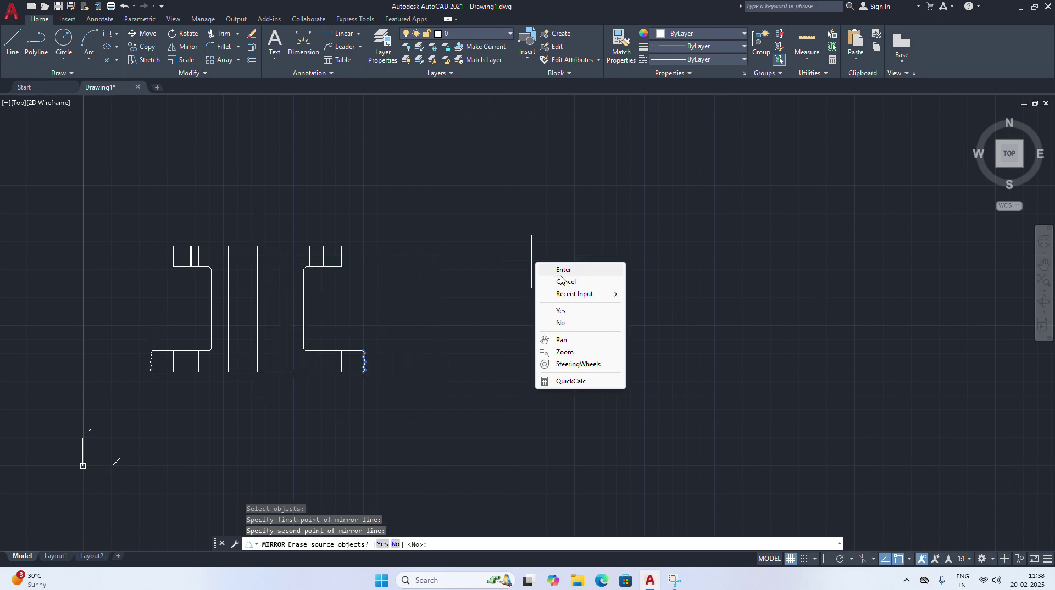
pyautogui.click(549, 270)
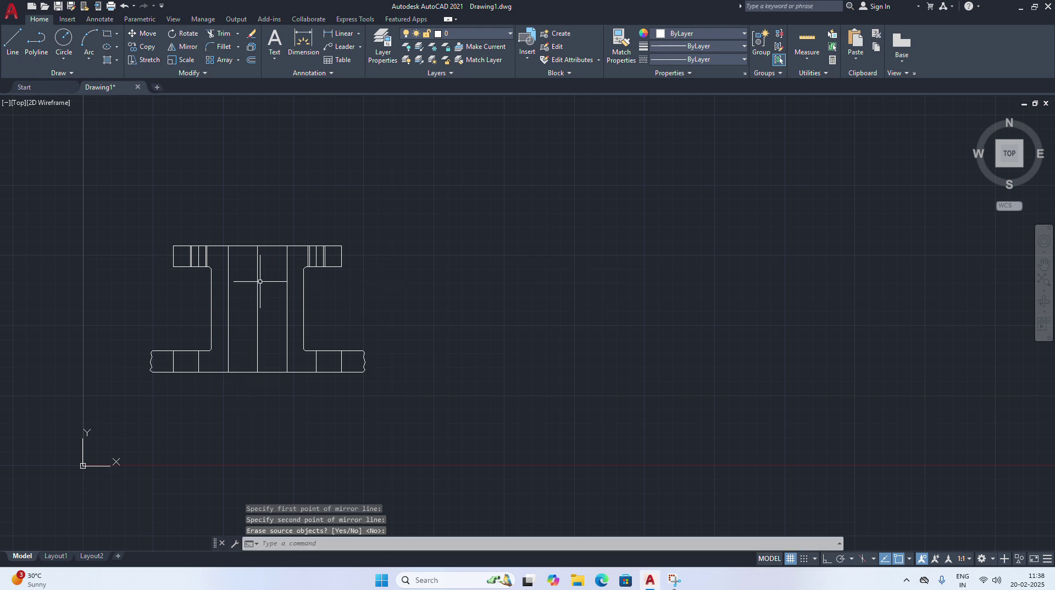
# Hatch the two narrow vertical strips in the upper flange's right part with the ANSI31 pattern at scale 0.5
pyautogui.rightClick(486, 291)
pyautogui.click(528, 383)
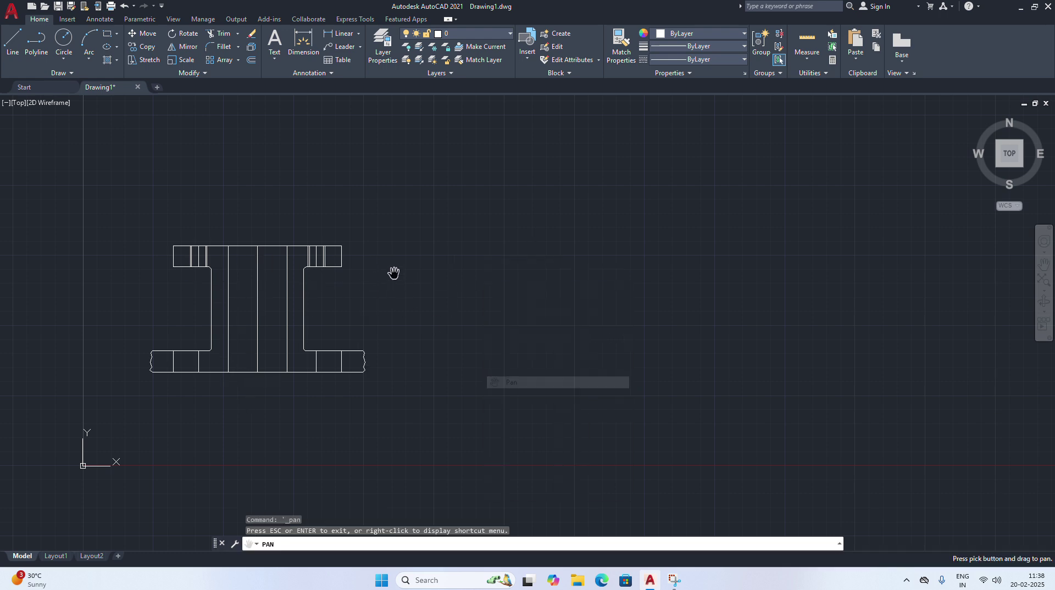
pyautogui.moveTo(401, 275); pyautogui.dragTo(575, 334)
pyautogui.scroll(2, 549, 338)
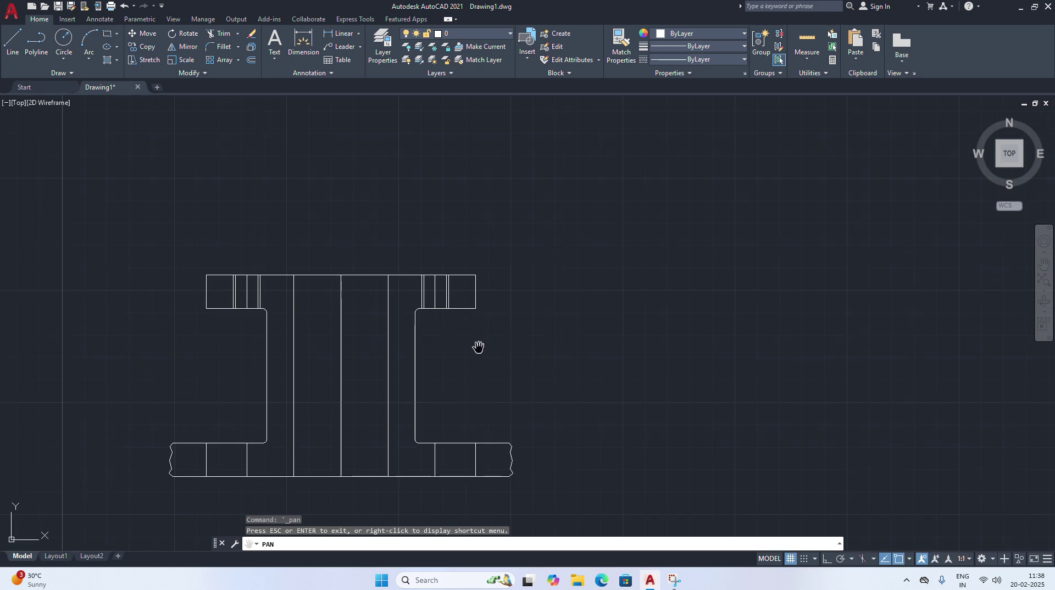
pyautogui.moveTo(444, 368); pyautogui.dragTo(449, 334)
pyautogui.scroll(2, 476, 313)
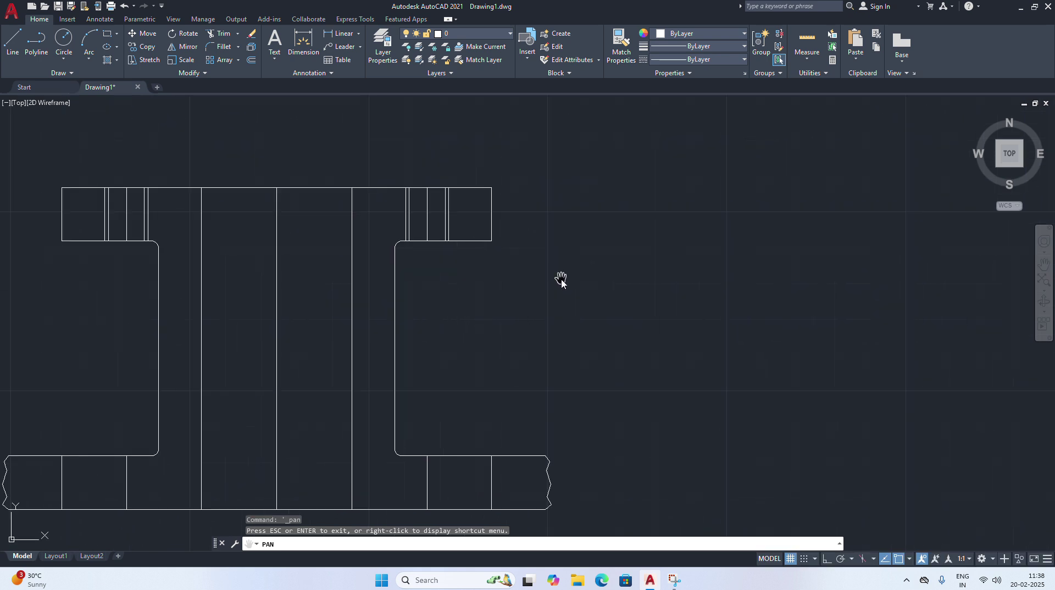
pyautogui.rightClick(561, 280)
pyautogui.click(584, 289)
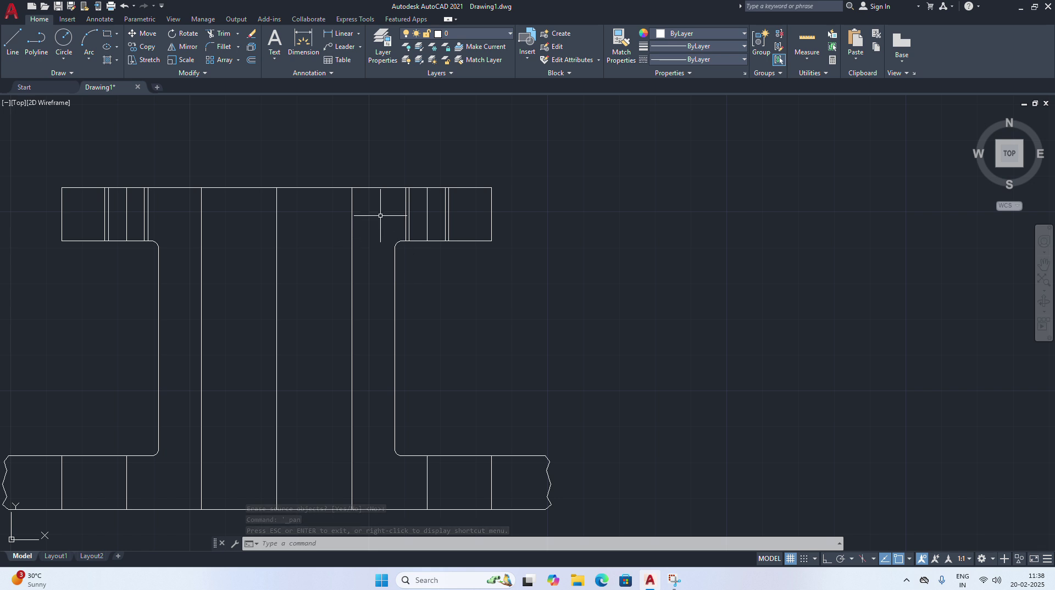
pyautogui.click(116, 63)
pyautogui.click(117, 78)
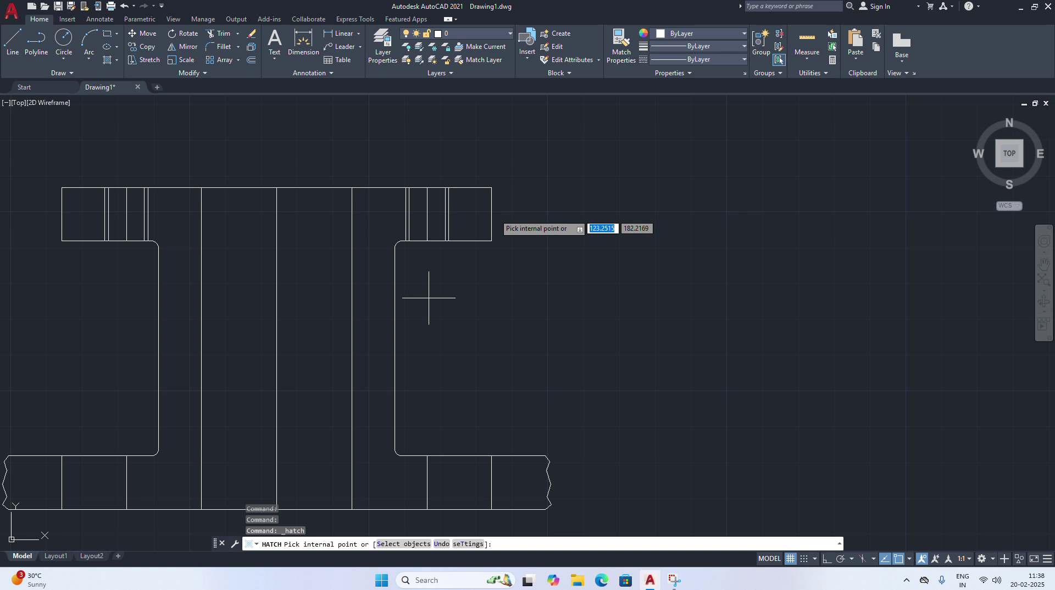
pyautogui.click(183, 47)
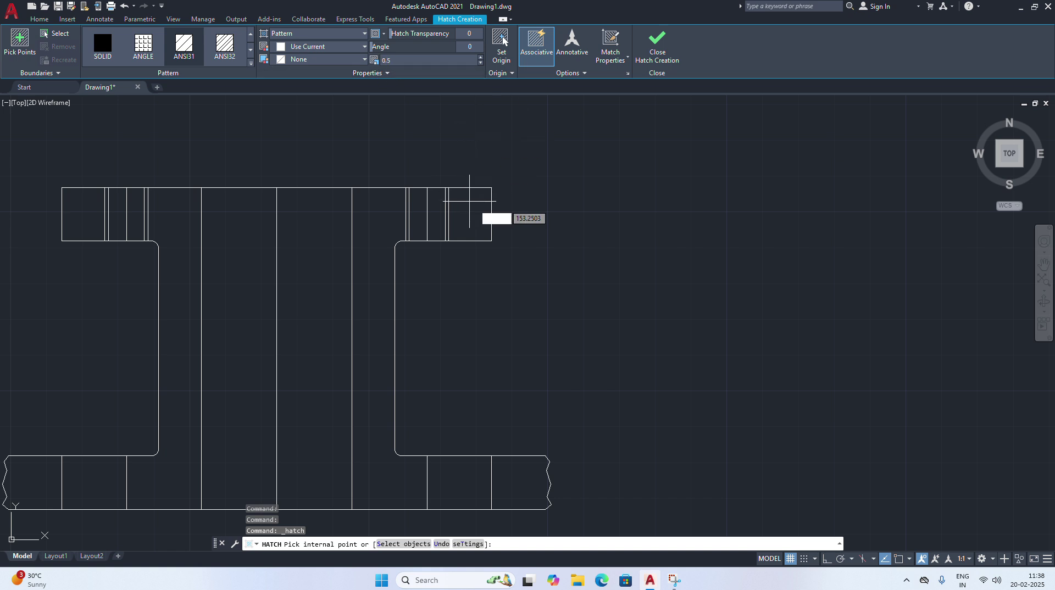
pyautogui.scroll(4, 476, 207)
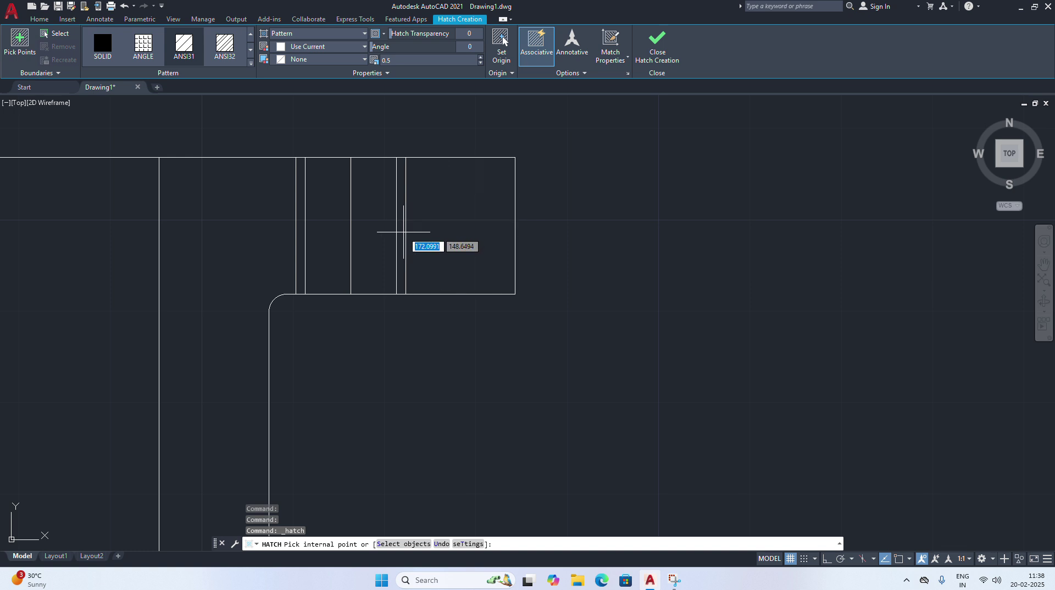
pyautogui.click(402, 232)
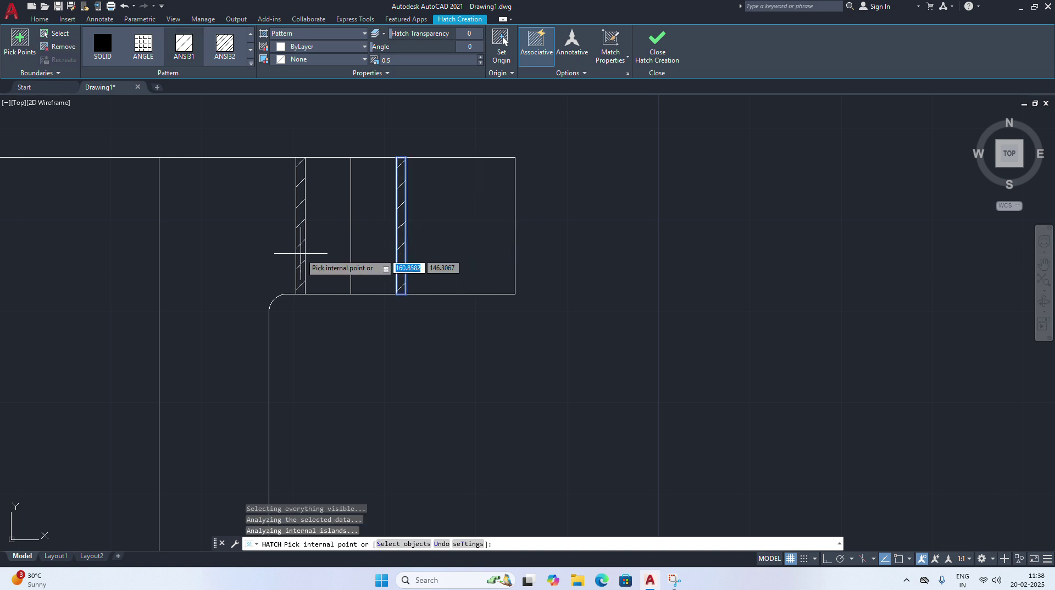
pyautogui.click(301, 254)
pyautogui.scroll(-5, 137, 245)
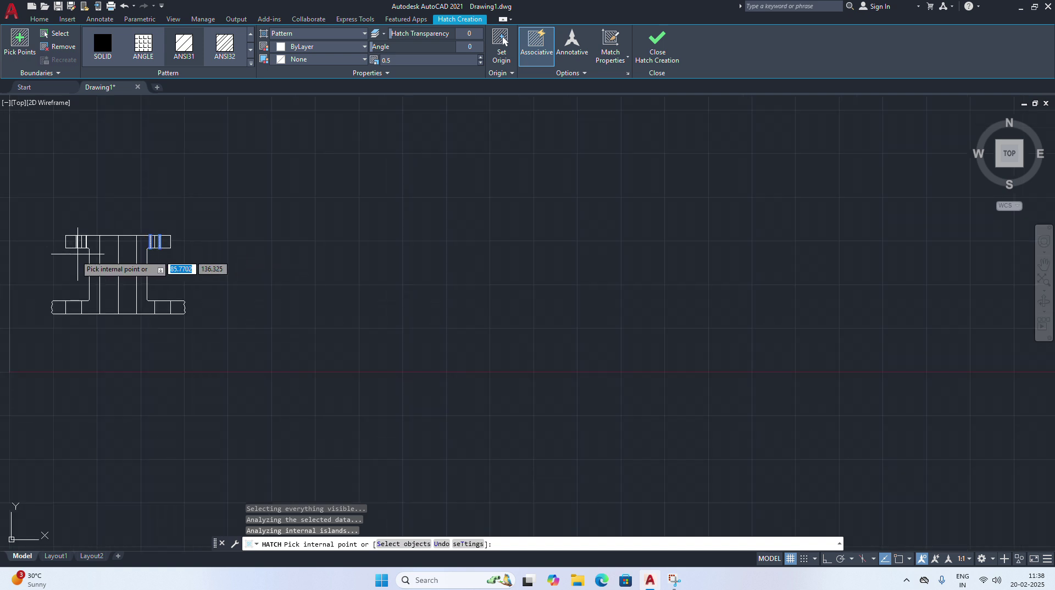
pyautogui.scroll(2, 50, 261)
pyautogui.scroll(3, 50, 261)
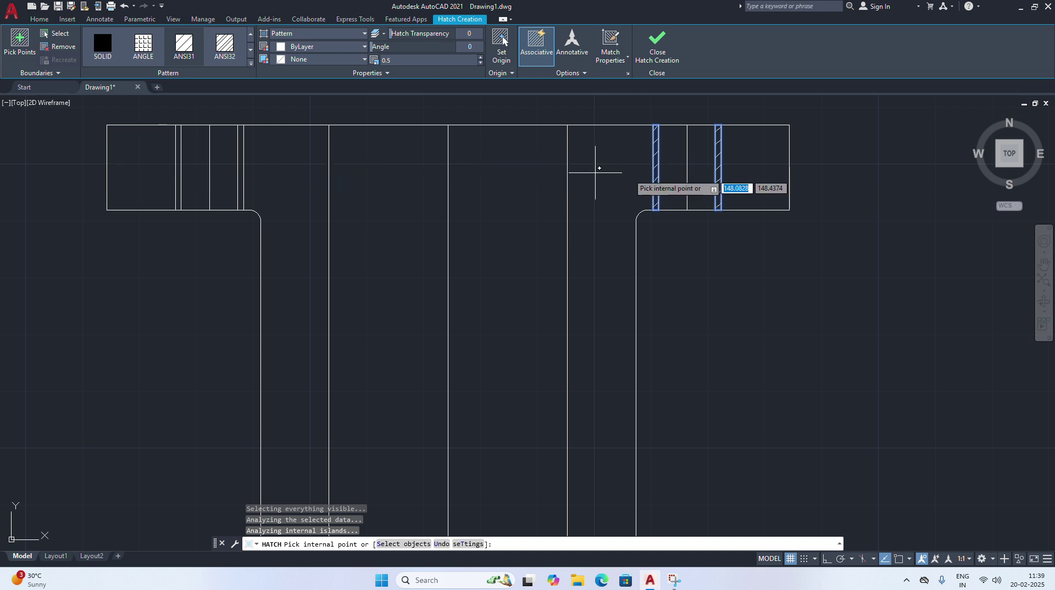
pyautogui.rightClick(841, 176)
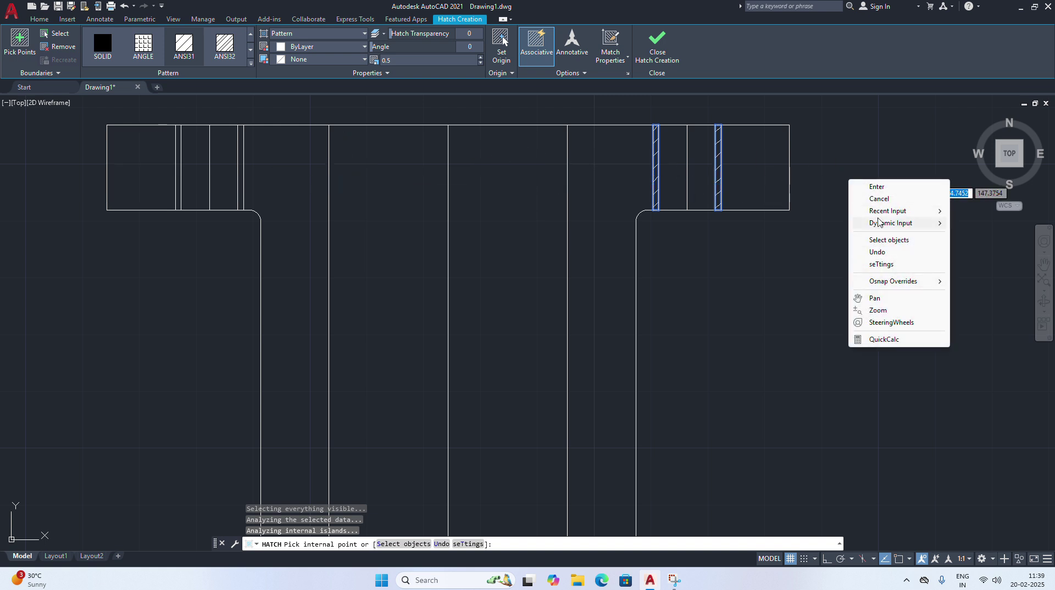
pyautogui.click(886, 188)
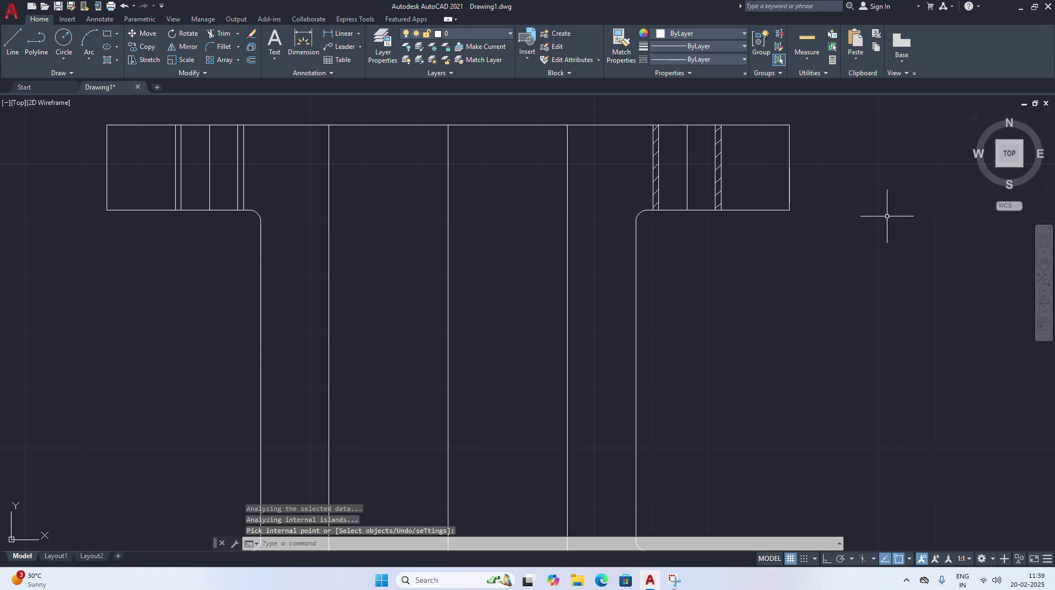
pyautogui.scroll(-3, 881, 218)
pyautogui.rightClick(865, 236)
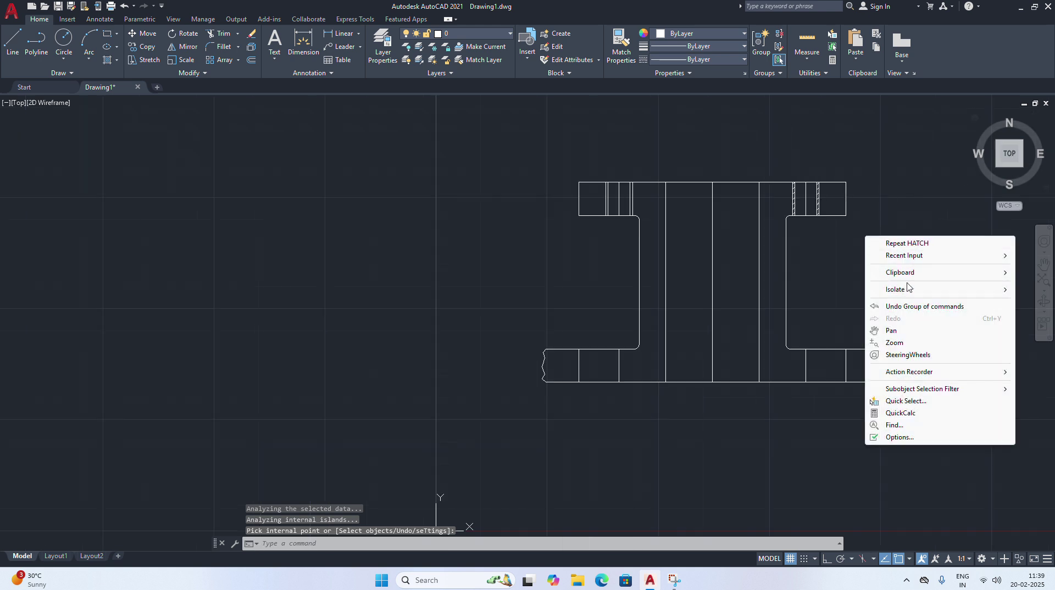
pyautogui.click(904, 334)
pyautogui.moveTo(881, 266); pyautogui.dragTo(574, 261)
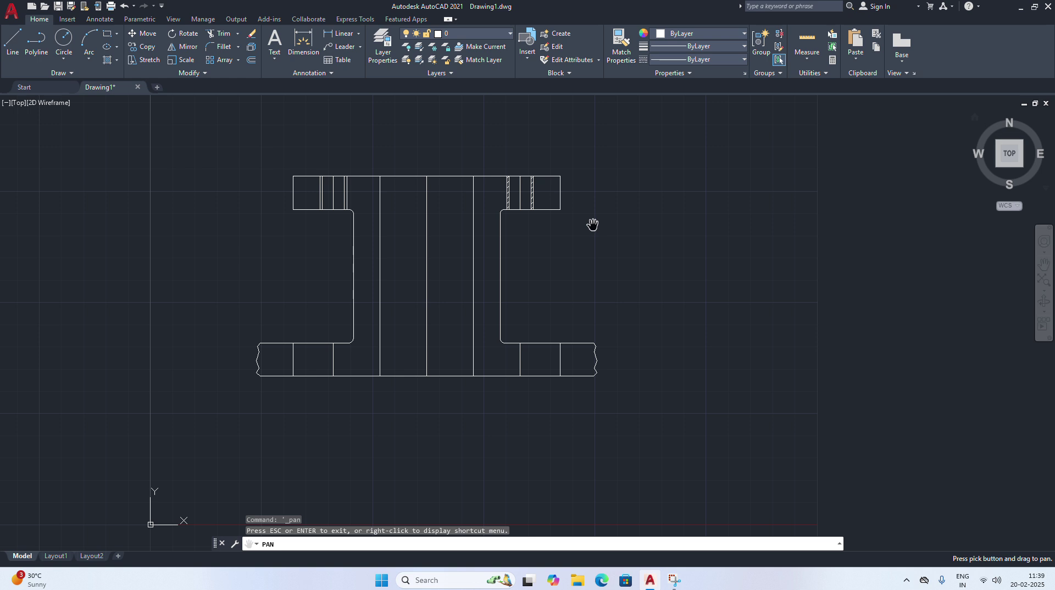
# Erase the four short vertical lines inside the lower band, two on each side of the central web
pyautogui.rightClick(660, 225)
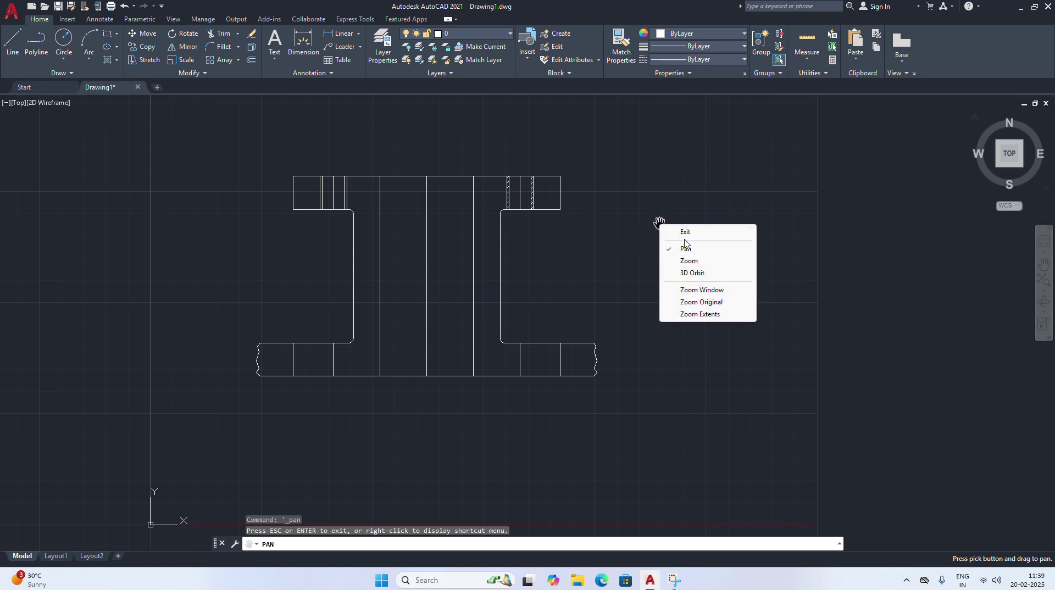
pyautogui.click(683, 231)
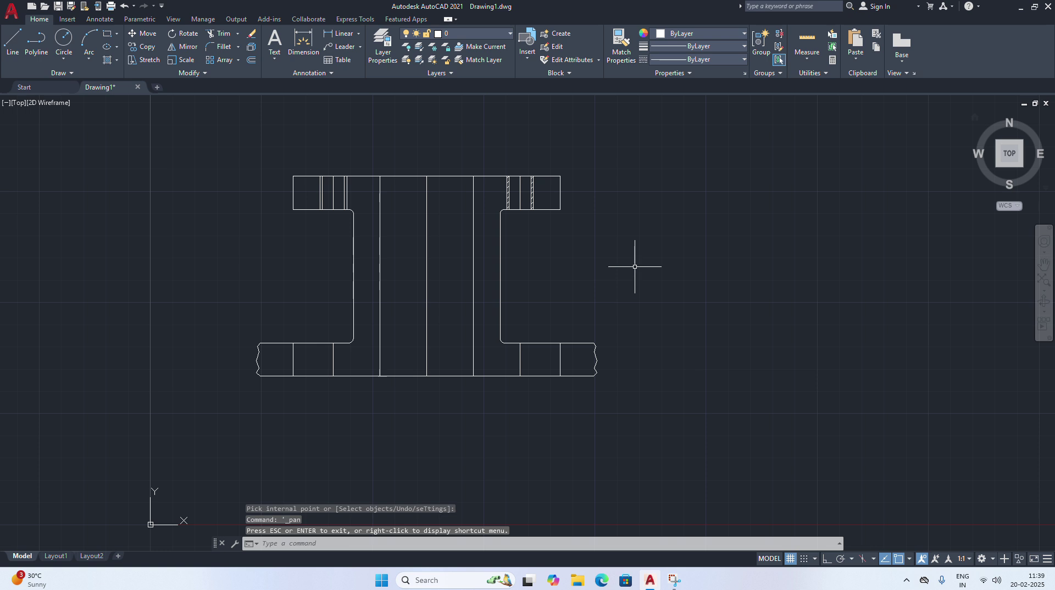
pyautogui.click(560, 358)
pyautogui.click(519, 359)
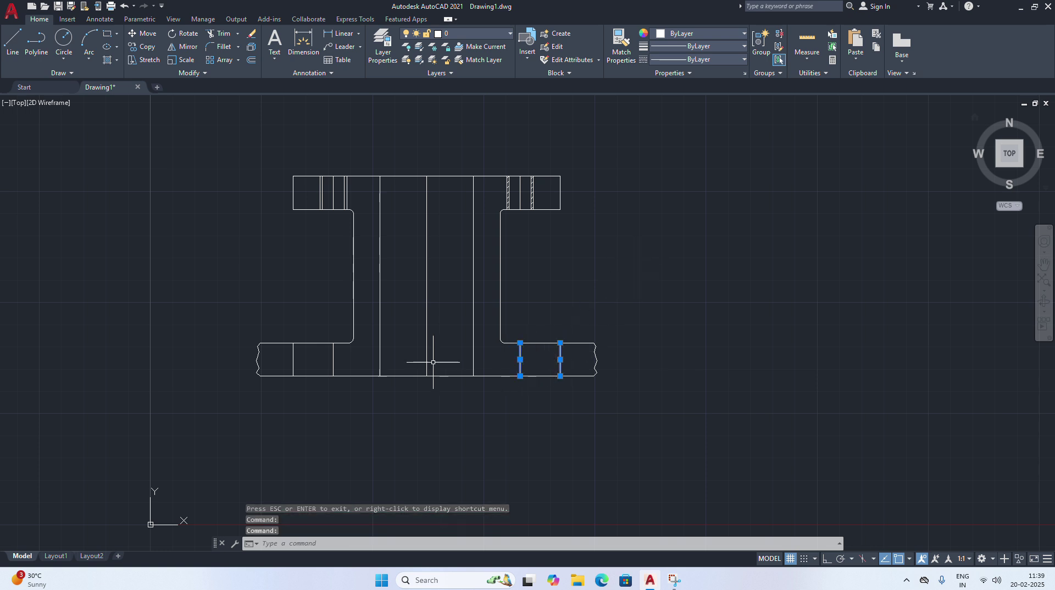
pyautogui.click(332, 359)
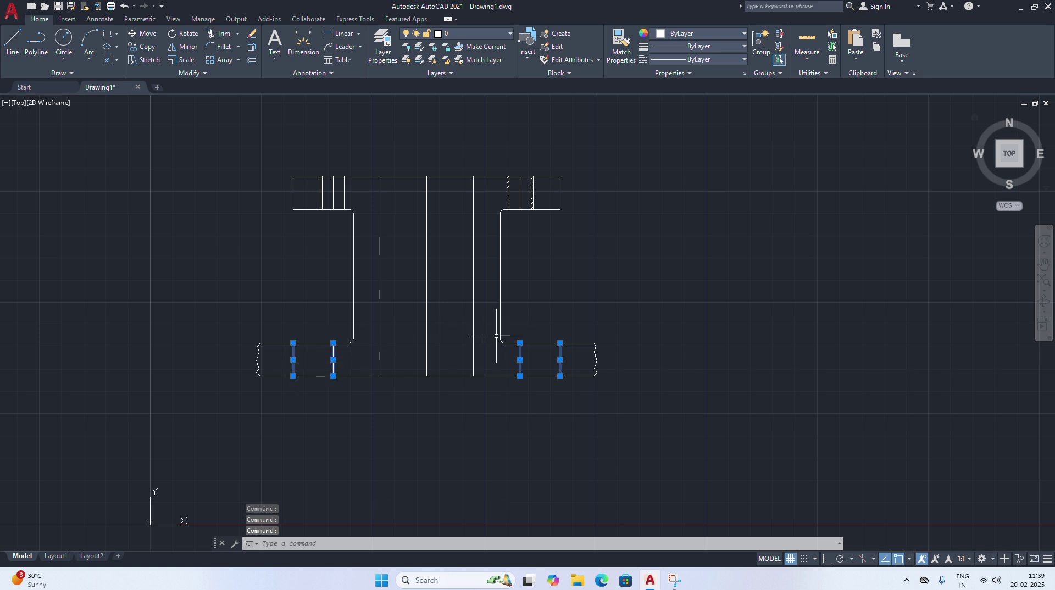
pyautogui.press('Delete')
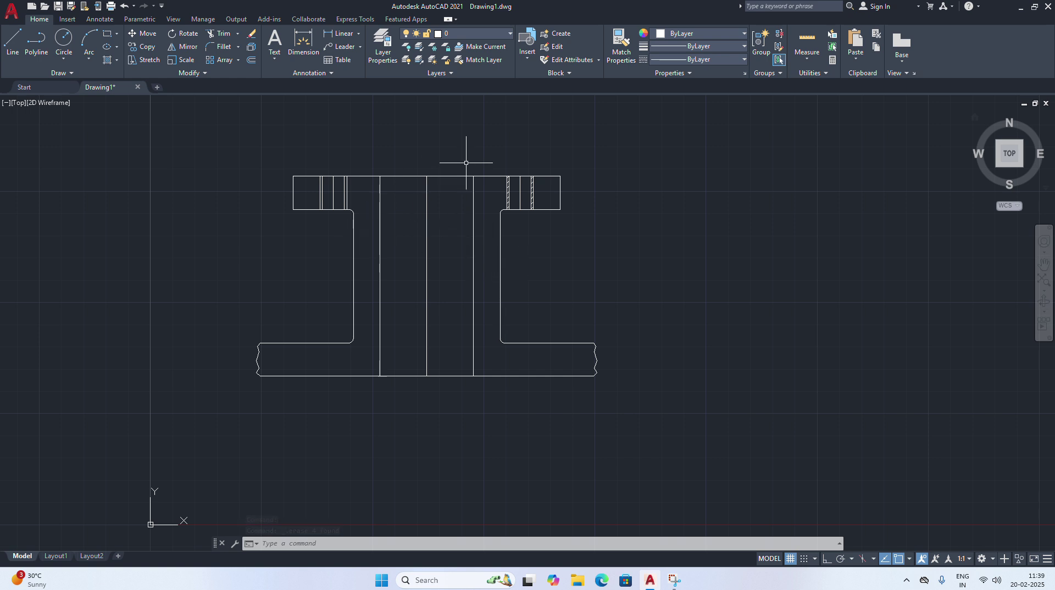
# Draw a horizontal line across the web between the lower ends of the two bottom fillets, level with the lower band's upper edge
pyautogui.click(13, 41)
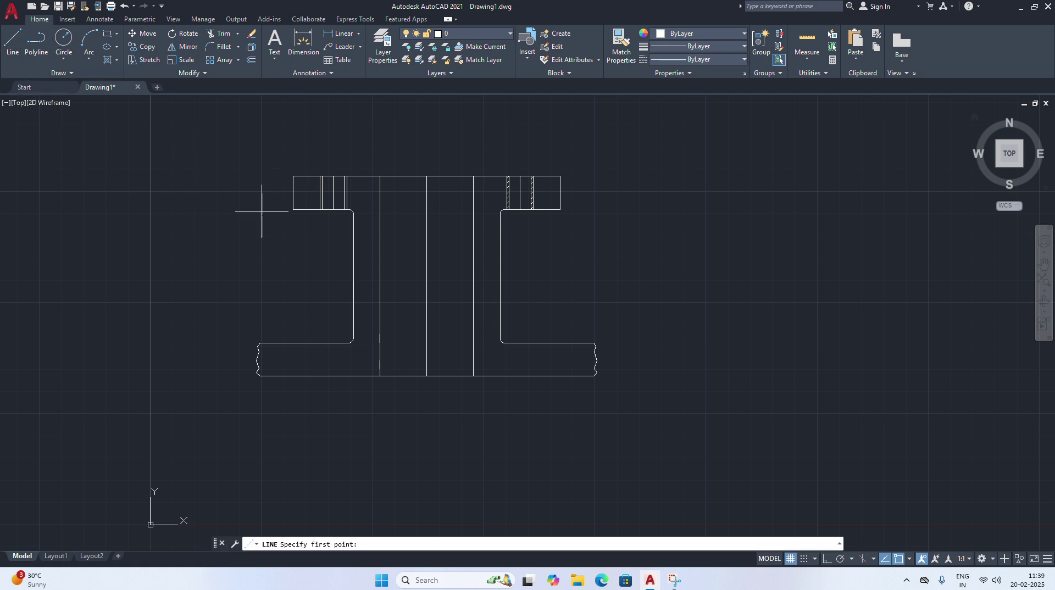
pyautogui.click(349, 345)
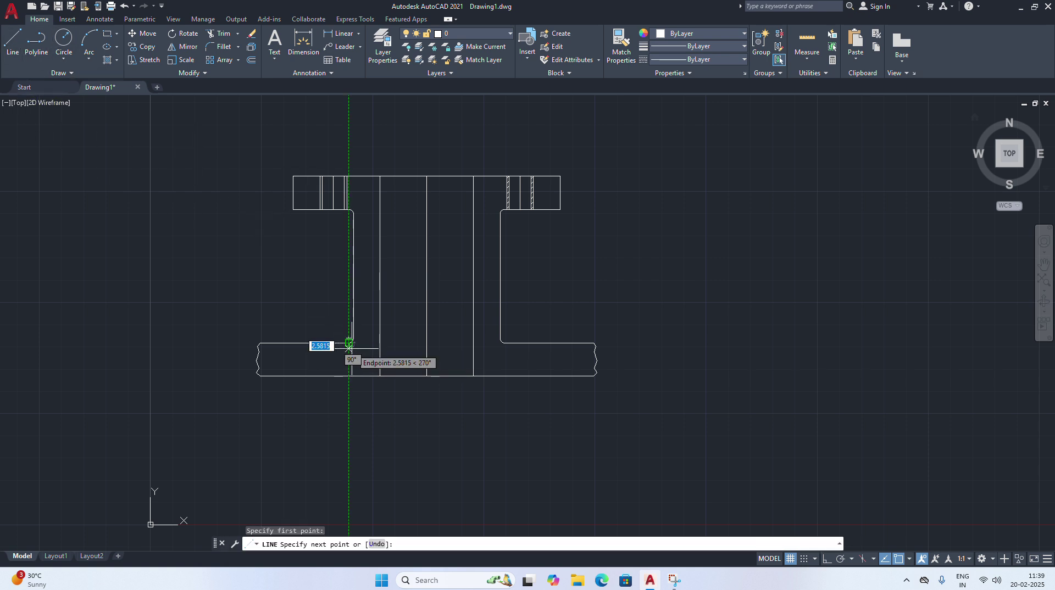
pyautogui.click(503, 342)
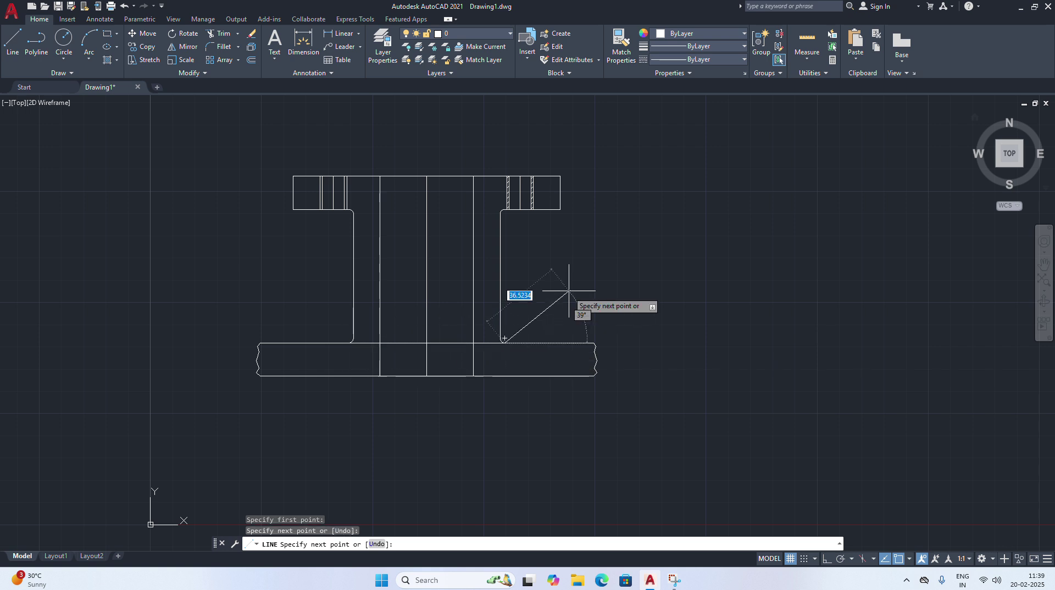
pyautogui.rightClick(572, 289)
pyautogui.click(592, 298)
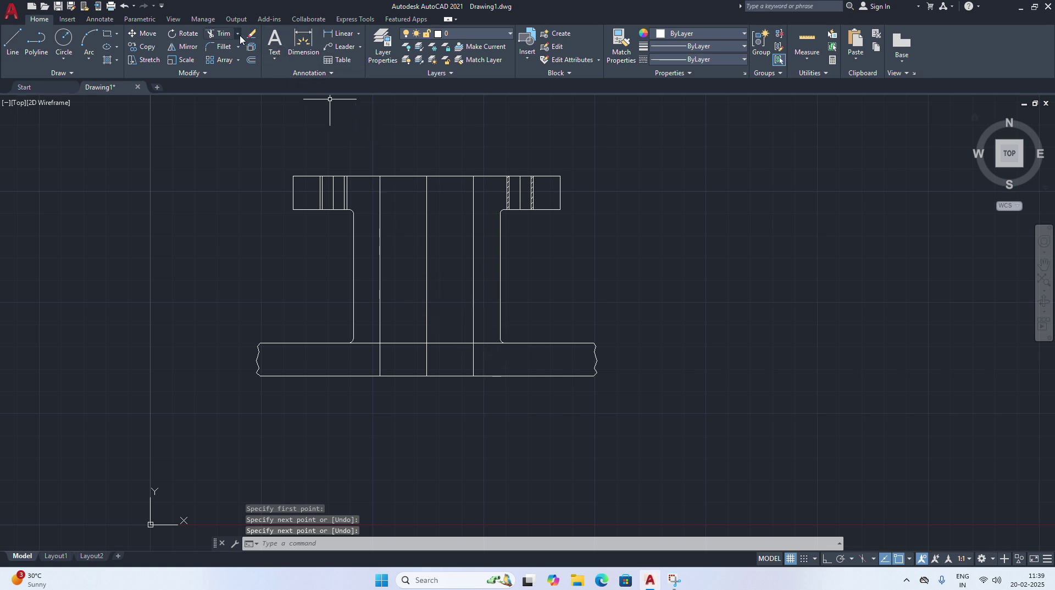
# Trim the new horizontal line between the web's right inner vertical line and the right fillet
pyautogui.click(220, 34)
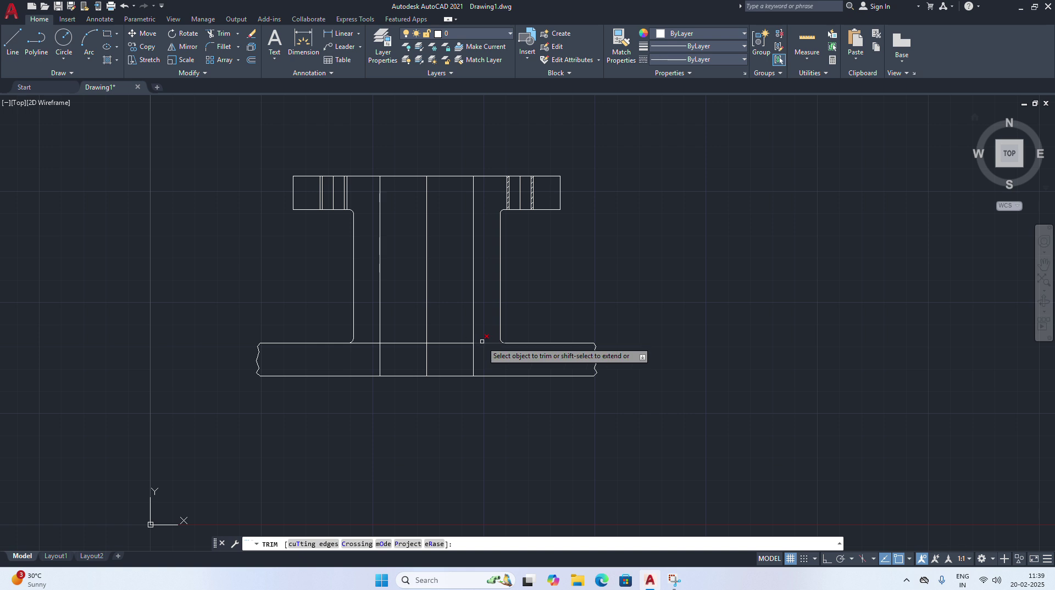
pyautogui.click(486, 343)
pyautogui.rightClick(573, 293)
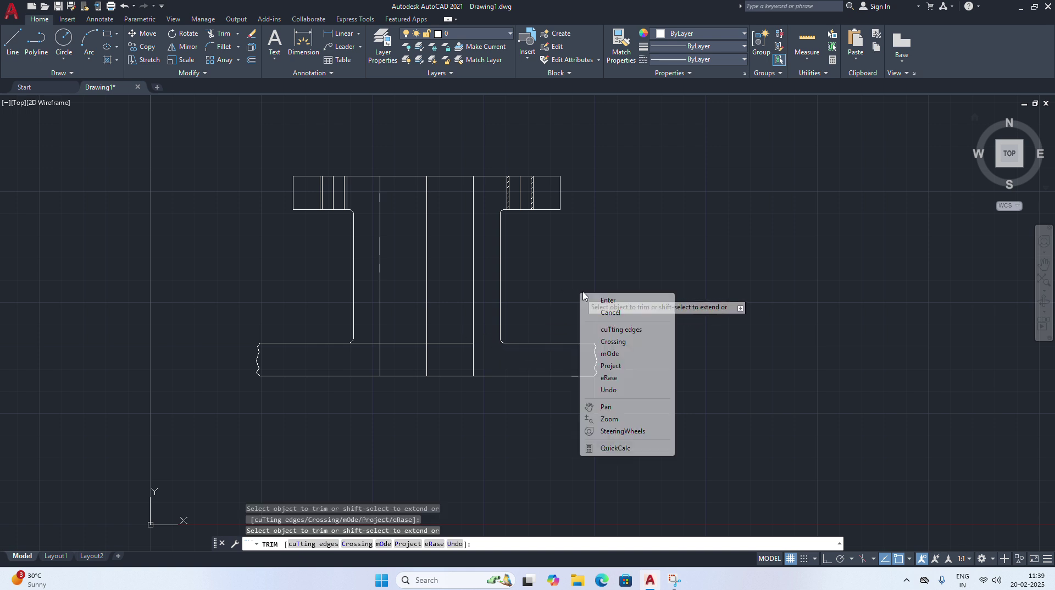
pyautogui.click(588, 297)
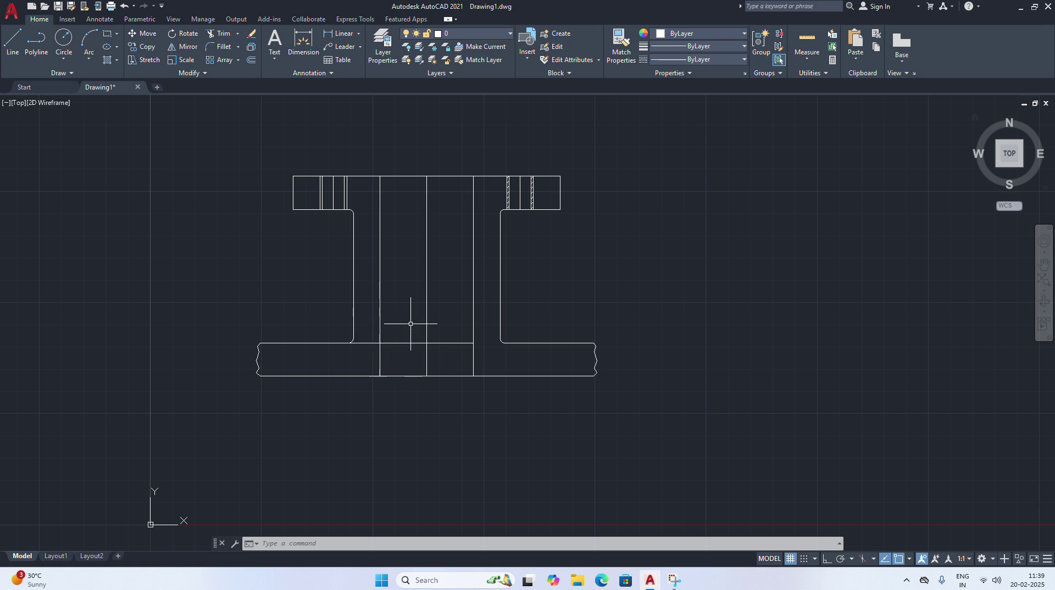
pyautogui.click(252, 60)
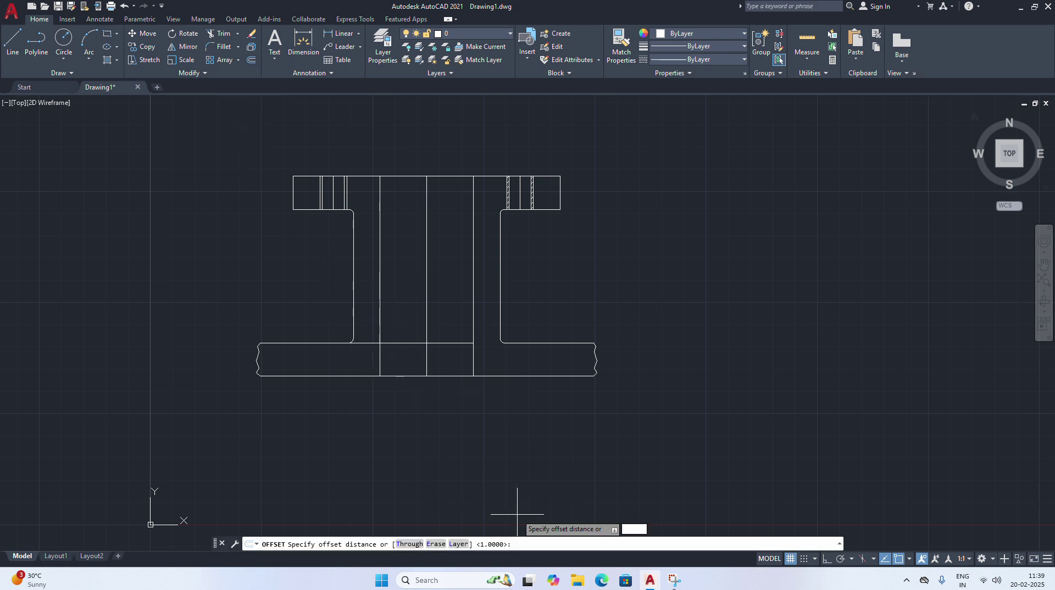
pyautogui.click(529, 535)
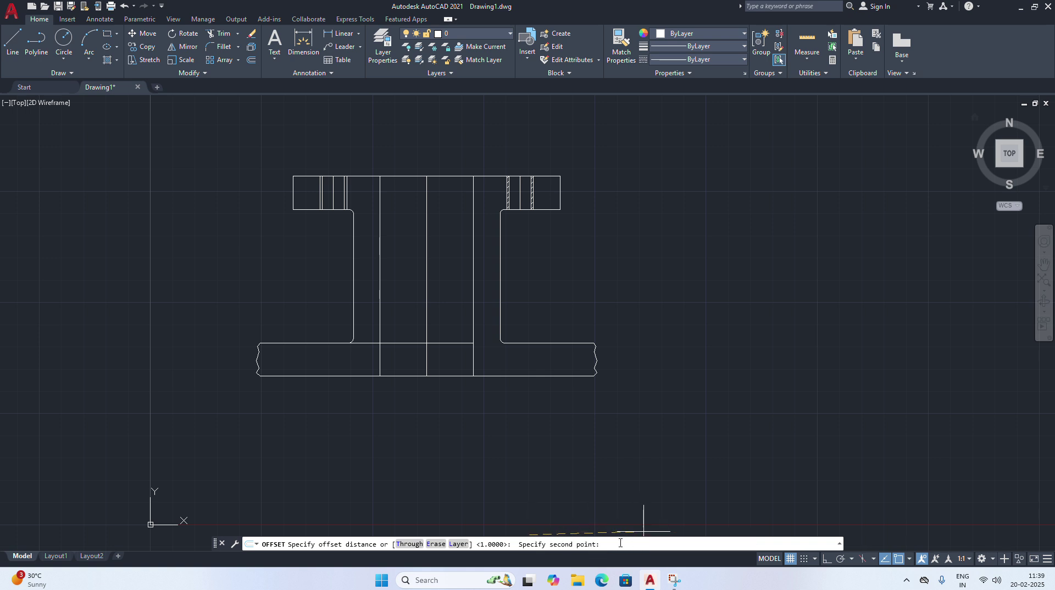
pyautogui.press('Escape')
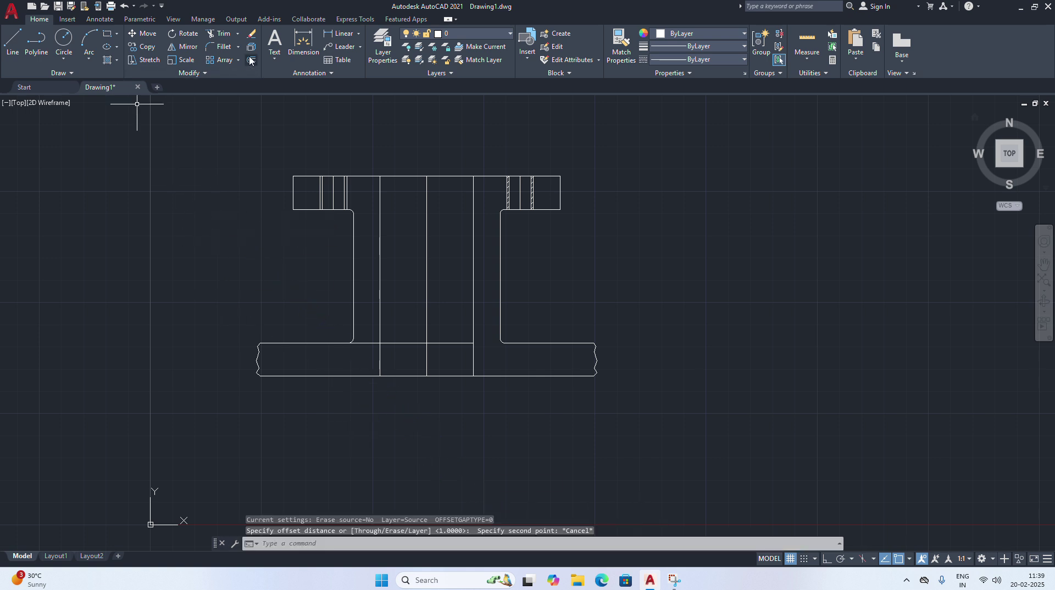
# Offset the figure's vertical centre line by 16.5 to both sides
pyautogui.click(250, 61)
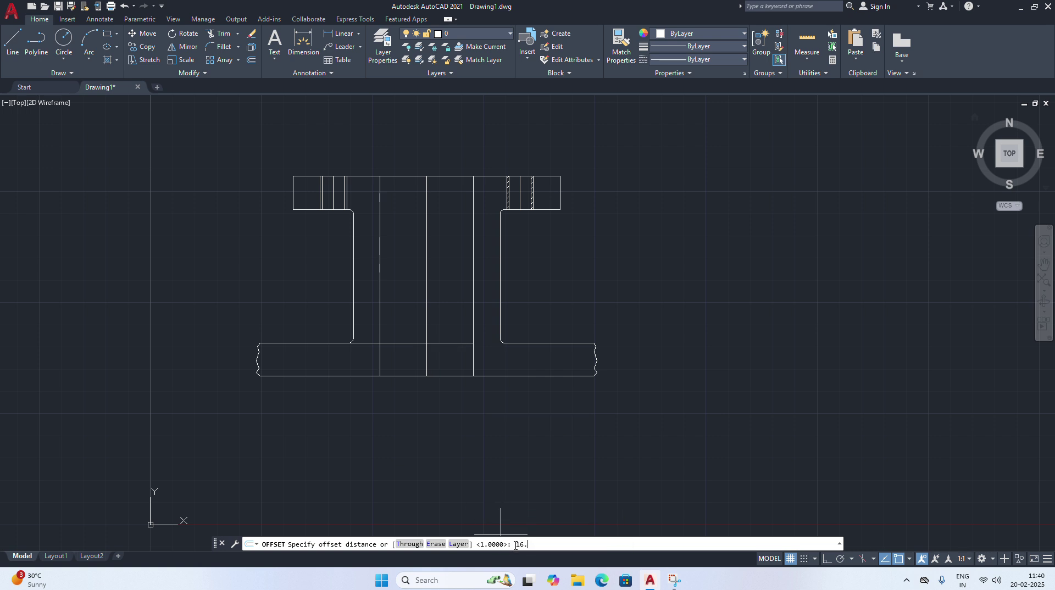
pyautogui.press('Return')
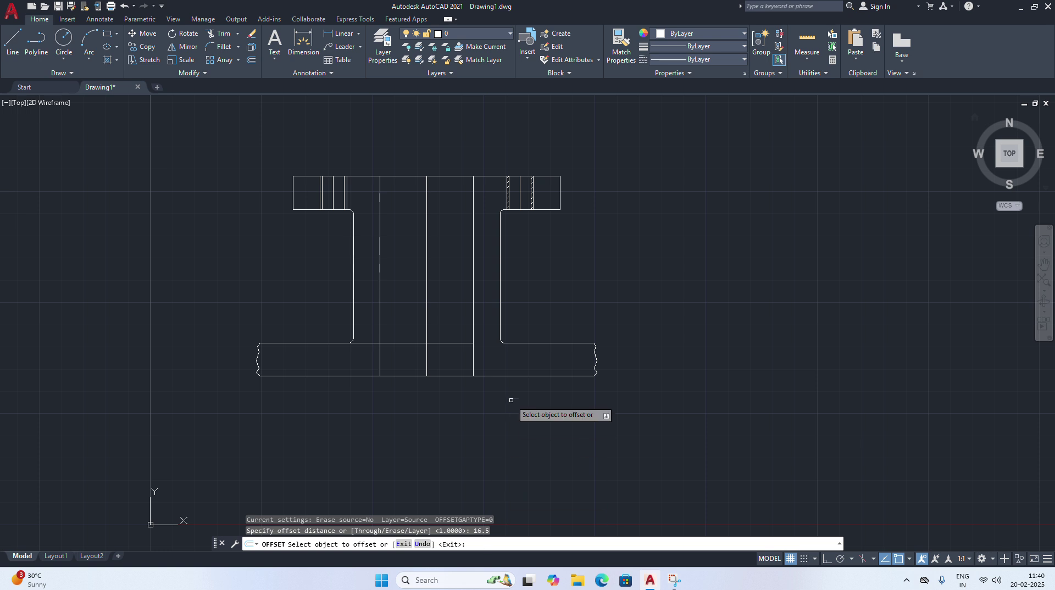
pyautogui.click(427, 352)
pyautogui.click(464, 356)
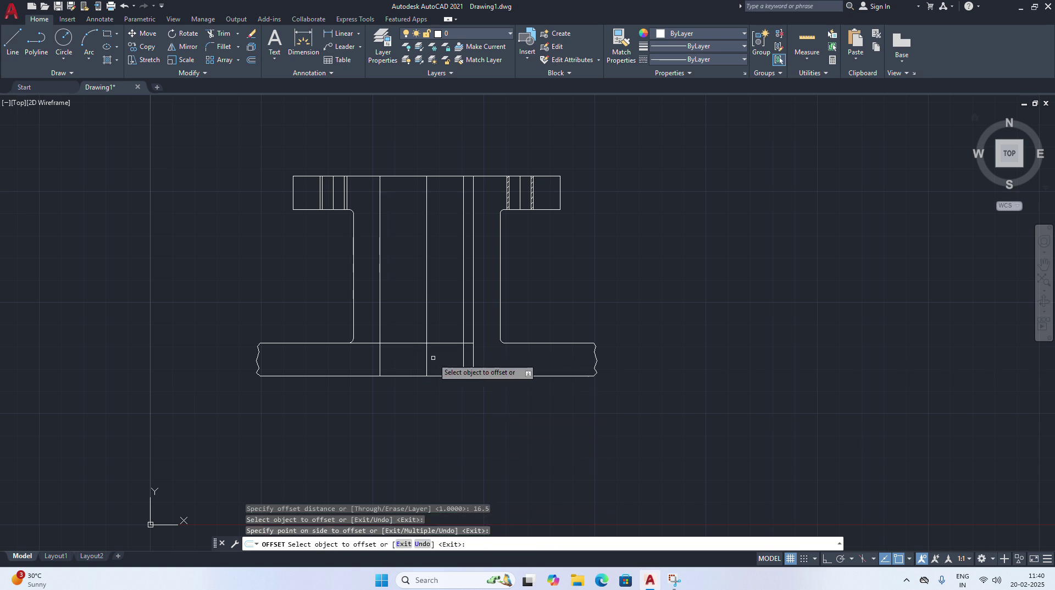
pyautogui.click(427, 357)
pyautogui.click(339, 374)
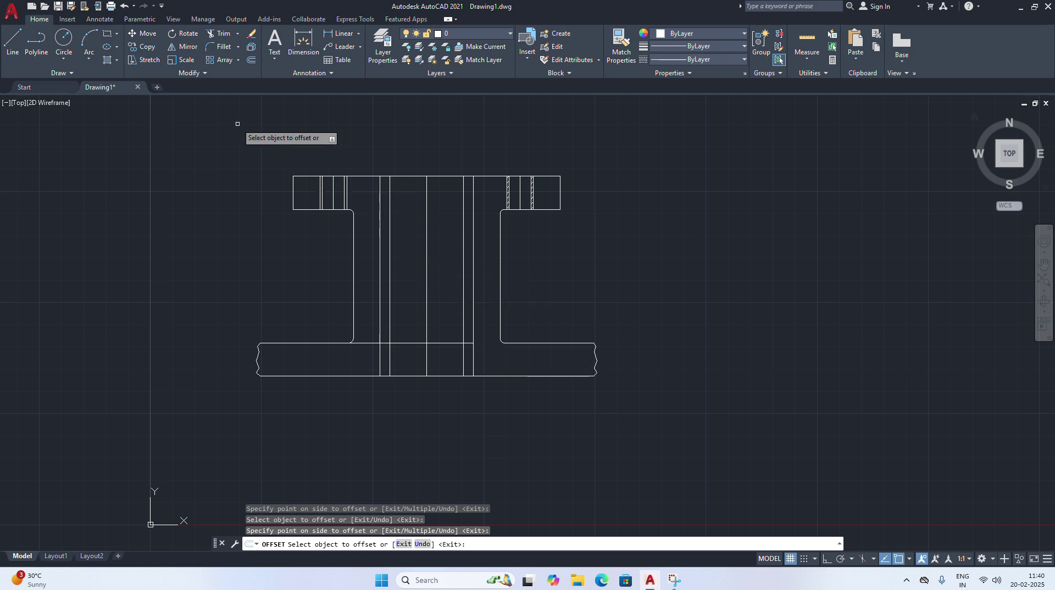
# Trim the web's two outer inner vertical lines below the horizontal line so they no longer cross the lower band
pyautogui.click(222, 34)
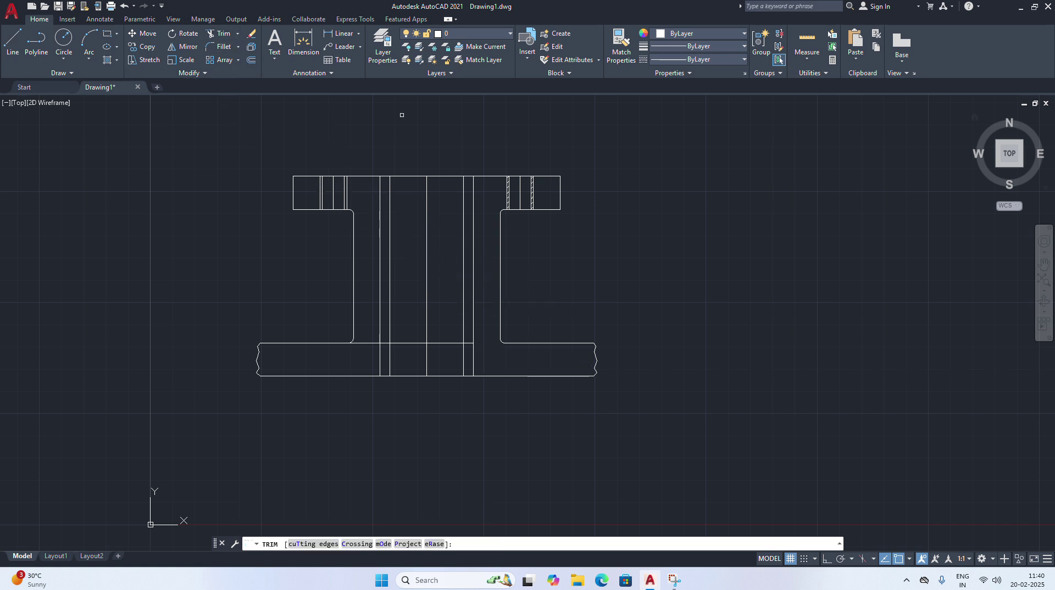
pyautogui.click(474, 358)
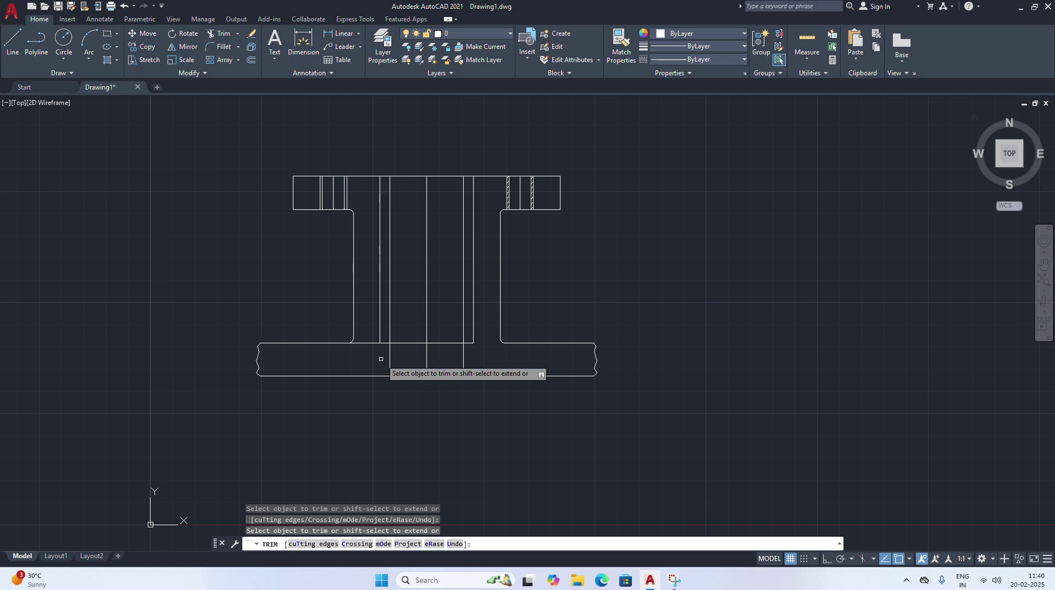
pyautogui.rightClick(532, 449)
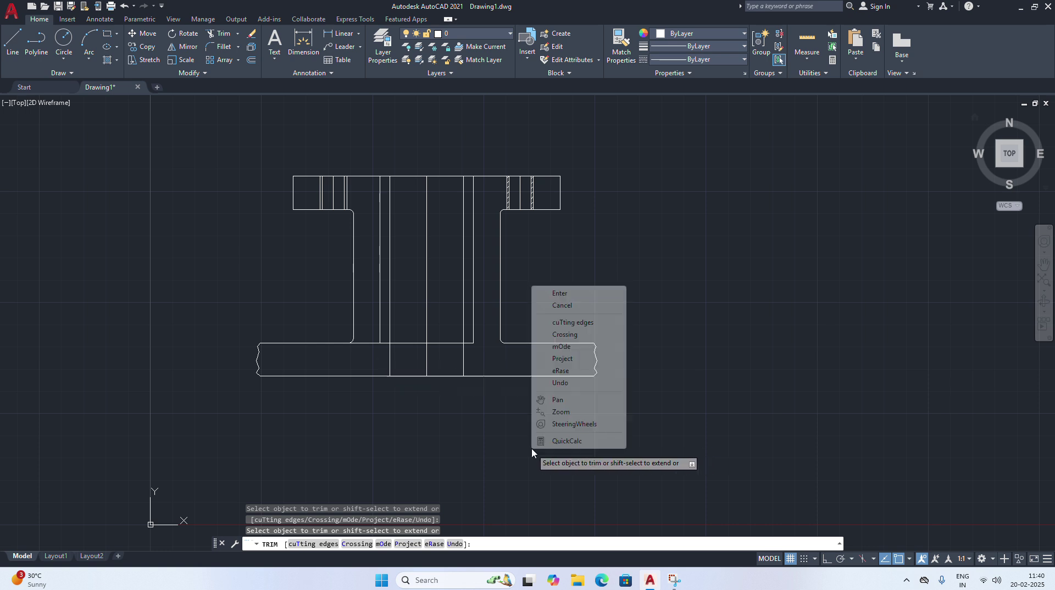
pyautogui.click(561, 296)
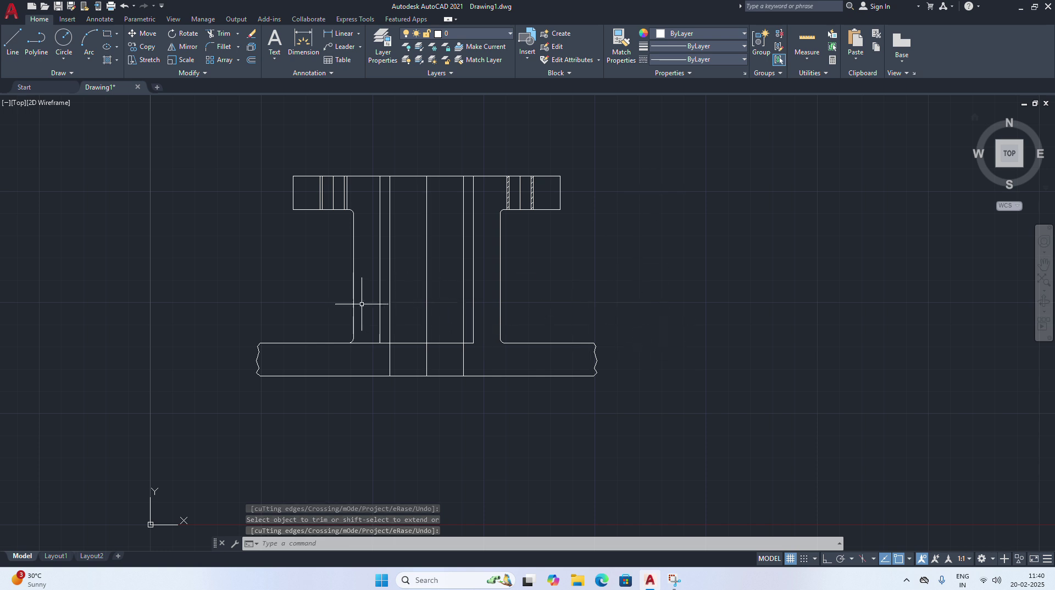
# Load the JIS_08_50 linetype from acadiso.lin in the Linetype Manager
pyautogui.click(735, 60)
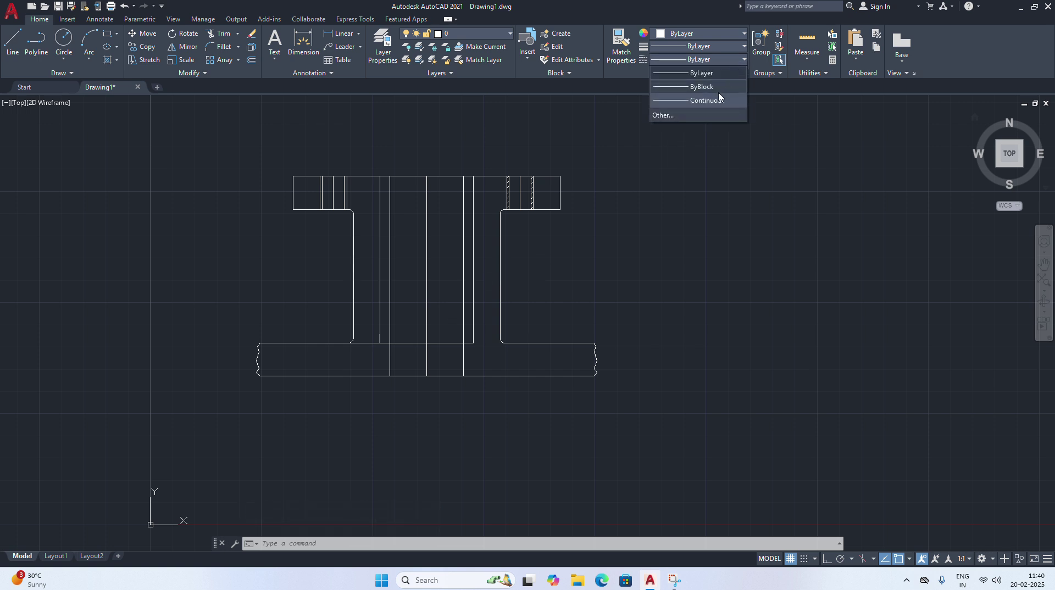
pyautogui.click(696, 114)
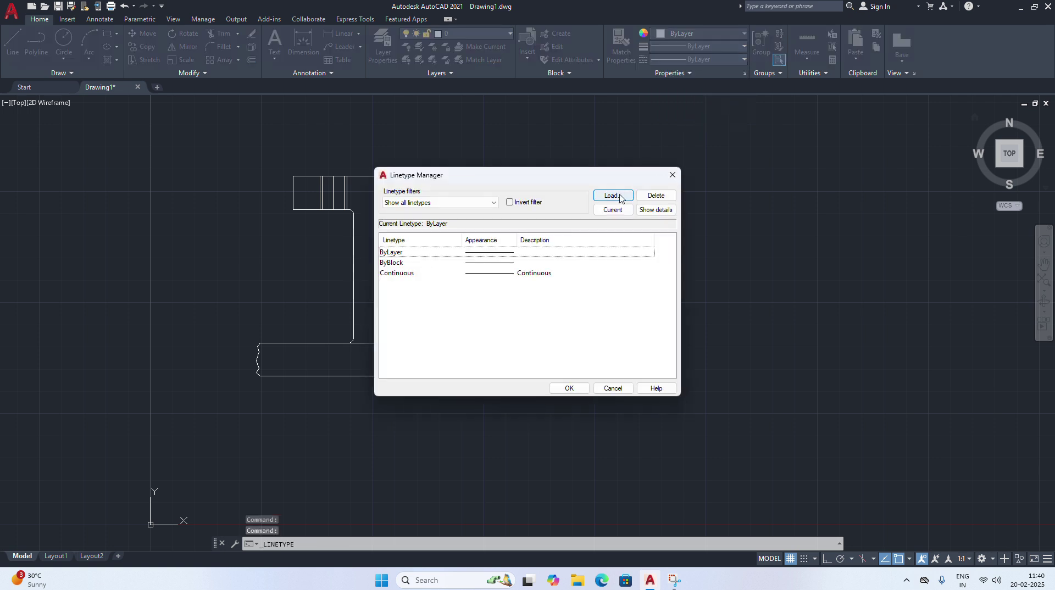
pyautogui.click(618, 196)
pyautogui.scroll(-8, 600, 284)
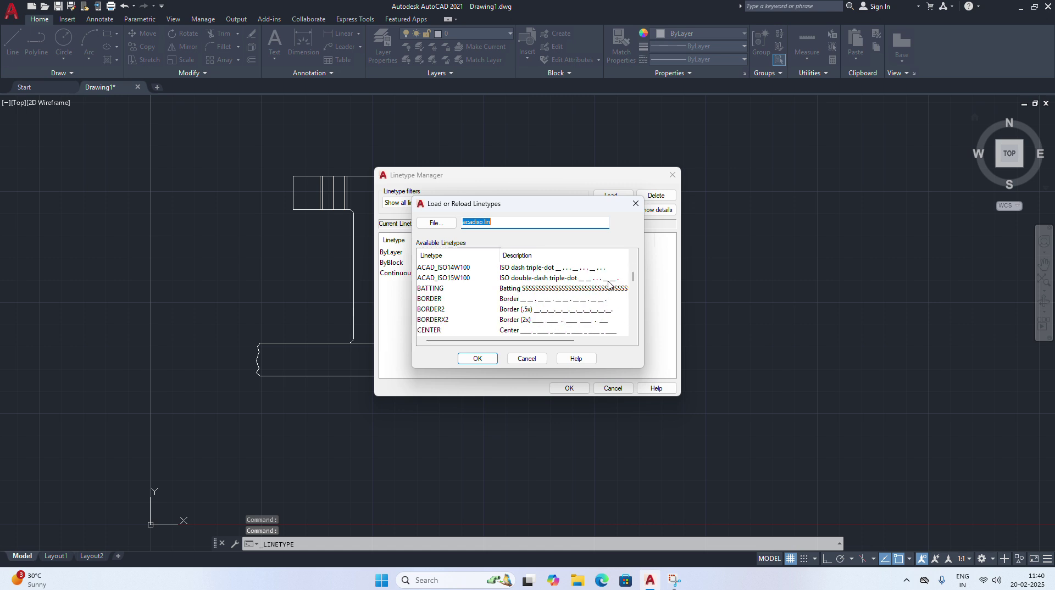
pyautogui.scroll(-10, 600, 284)
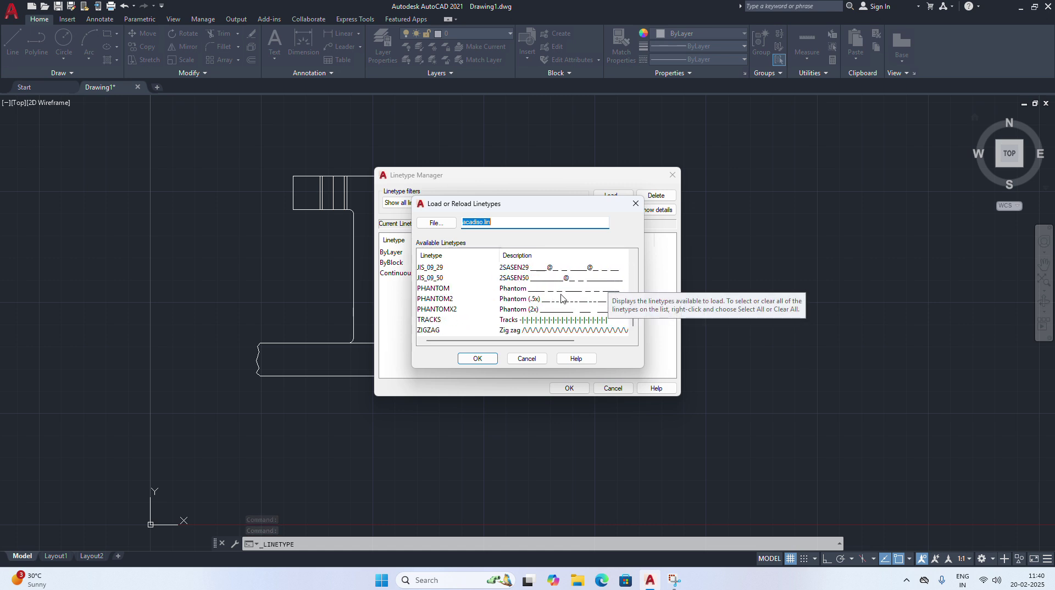
pyautogui.scroll(1, 561, 306)
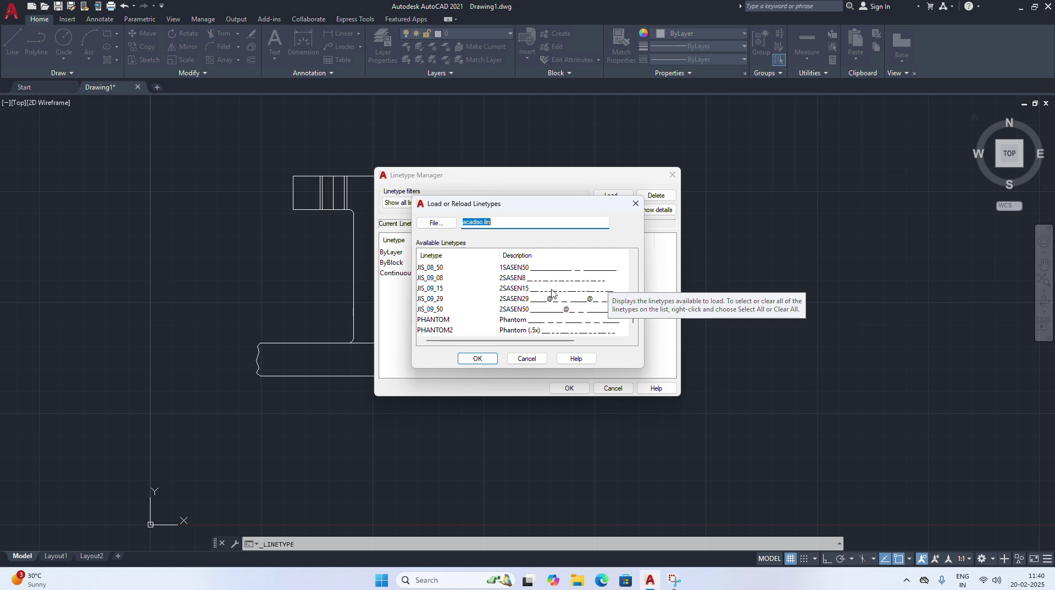
pyautogui.click(559, 272)
pyautogui.click(478, 359)
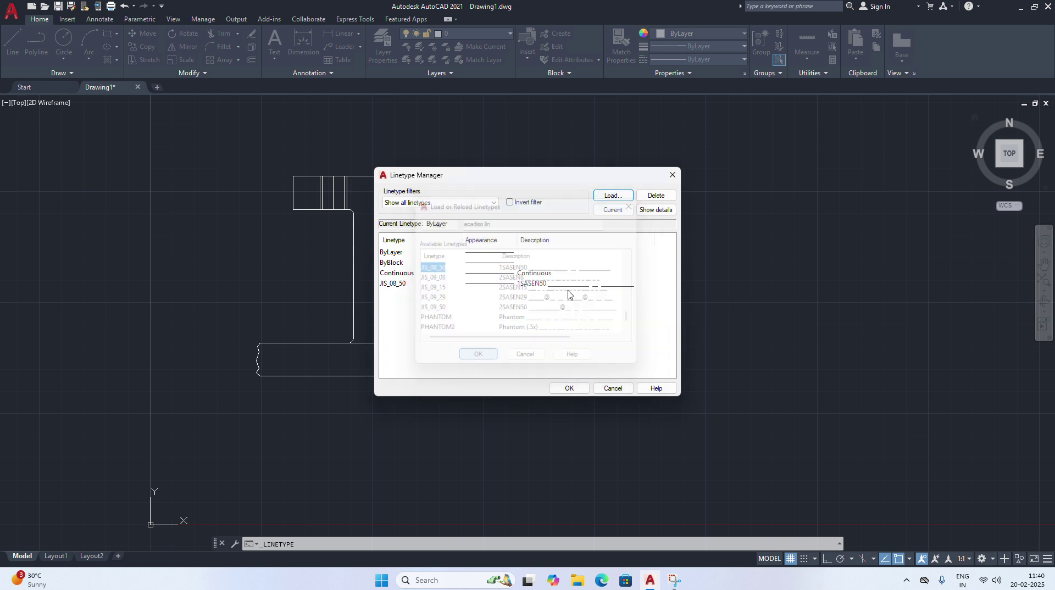
# Load the JIS_08_15 linetype from acadiso.lin as well
pyautogui.click(611, 195)
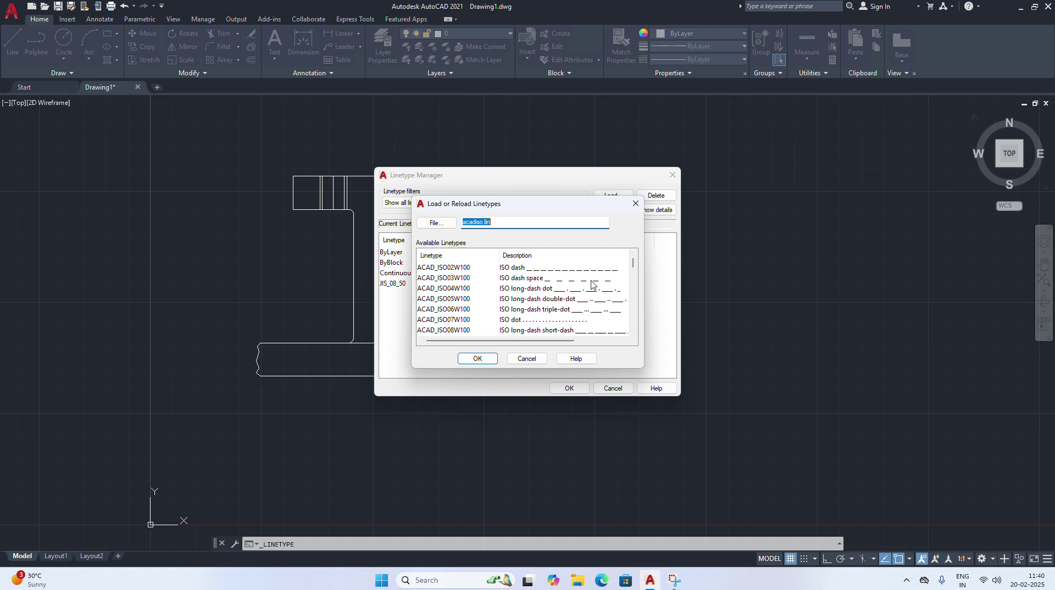
pyautogui.scroll(-15, 592, 284)
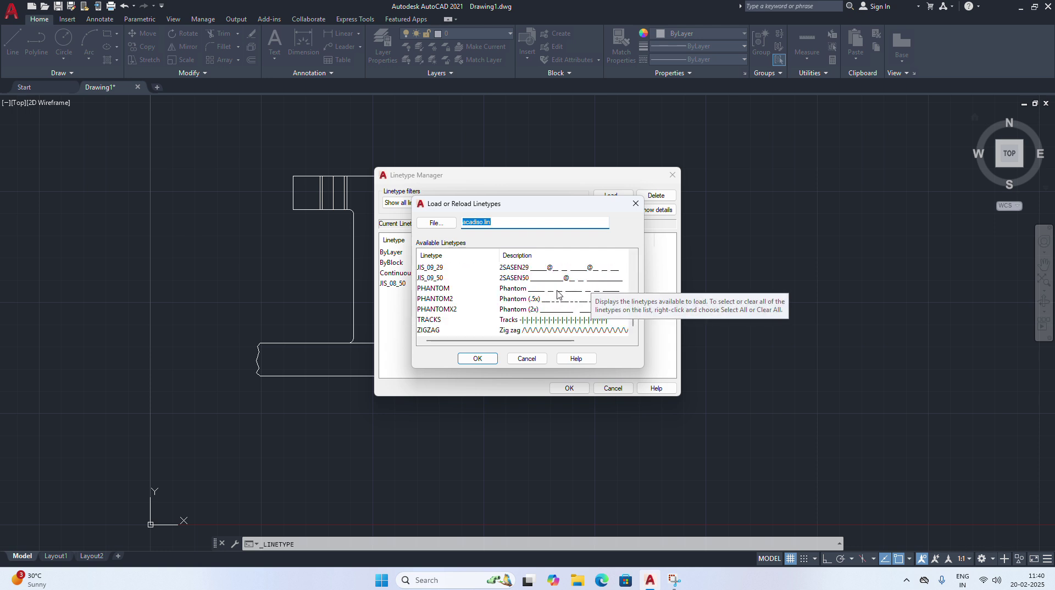
pyautogui.scroll(1, 586, 282)
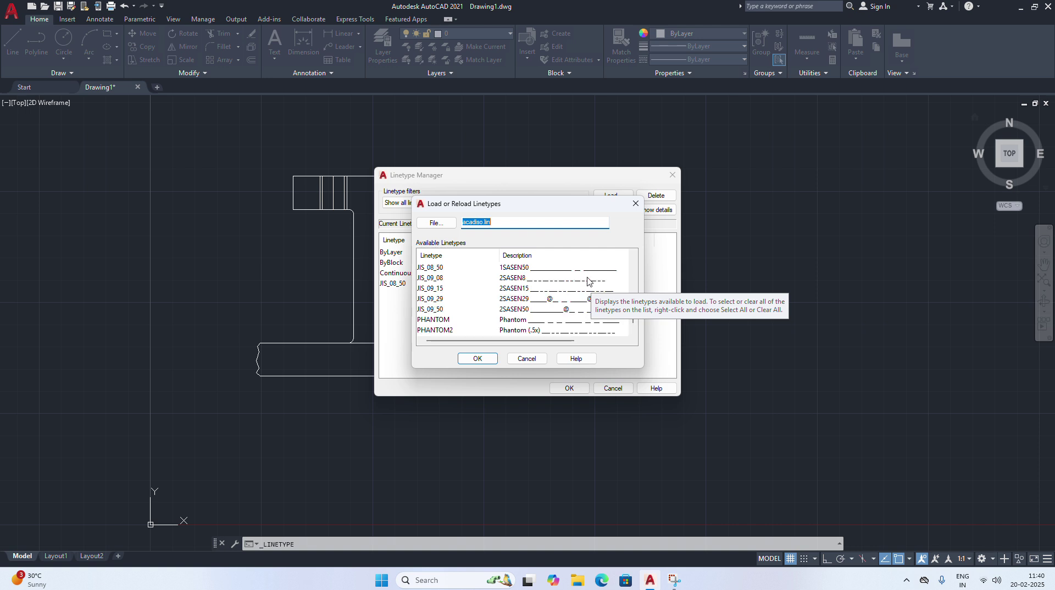
pyautogui.scroll(1, 572, 273)
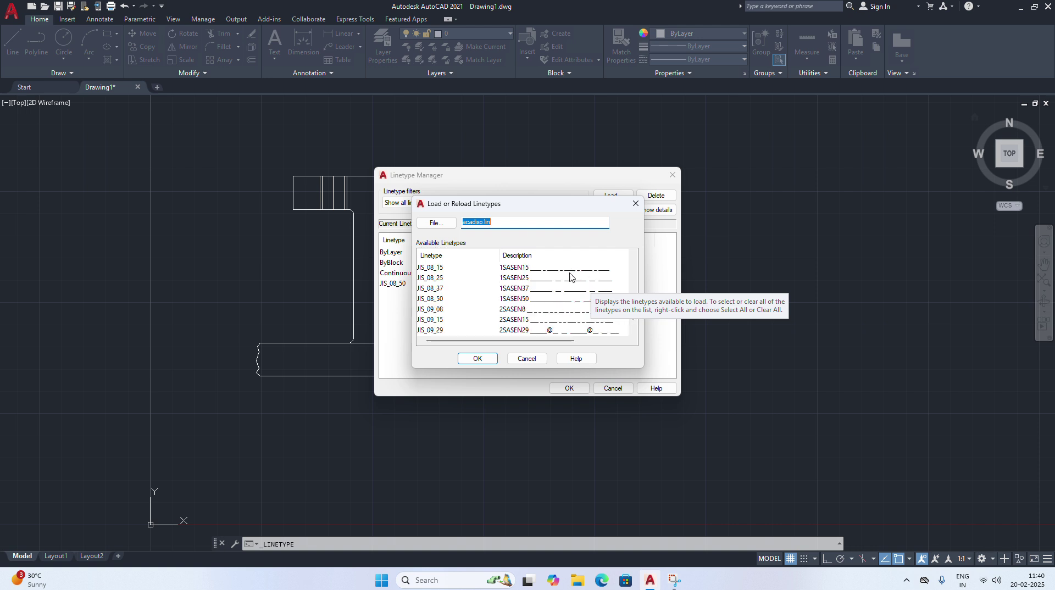
pyautogui.click(559, 268)
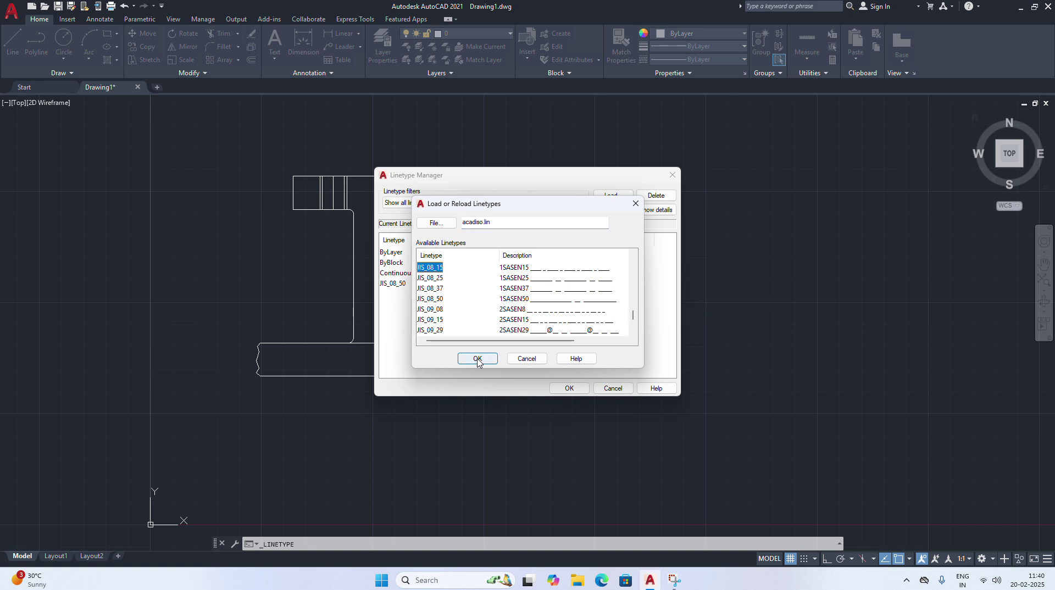
pyautogui.click(477, 358)
# Load the JIS_08_11 linetype from acadiso.lin in the Linetype Manager
pyautogui.click(612, 196)
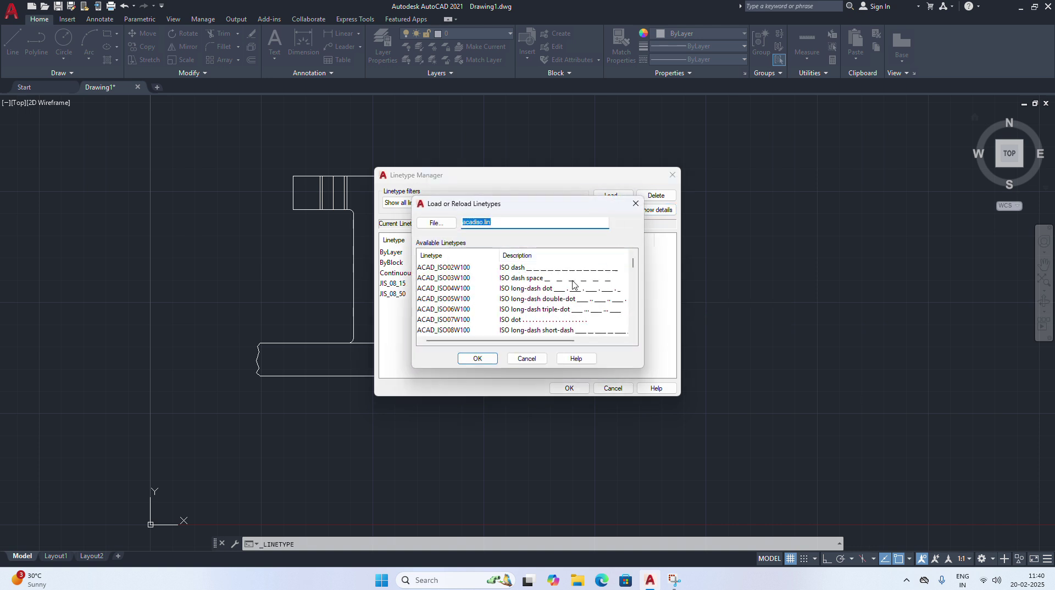
pyautogui.scroll(-14, 599, 277)
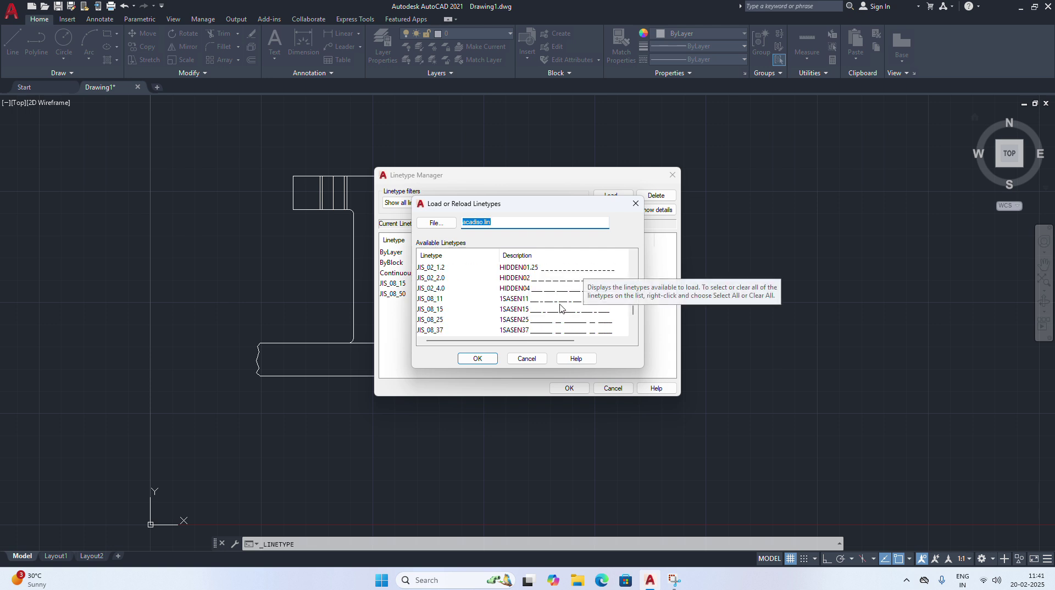
pyautogui.click(558, 299)
pyautogui.click(477, 358)
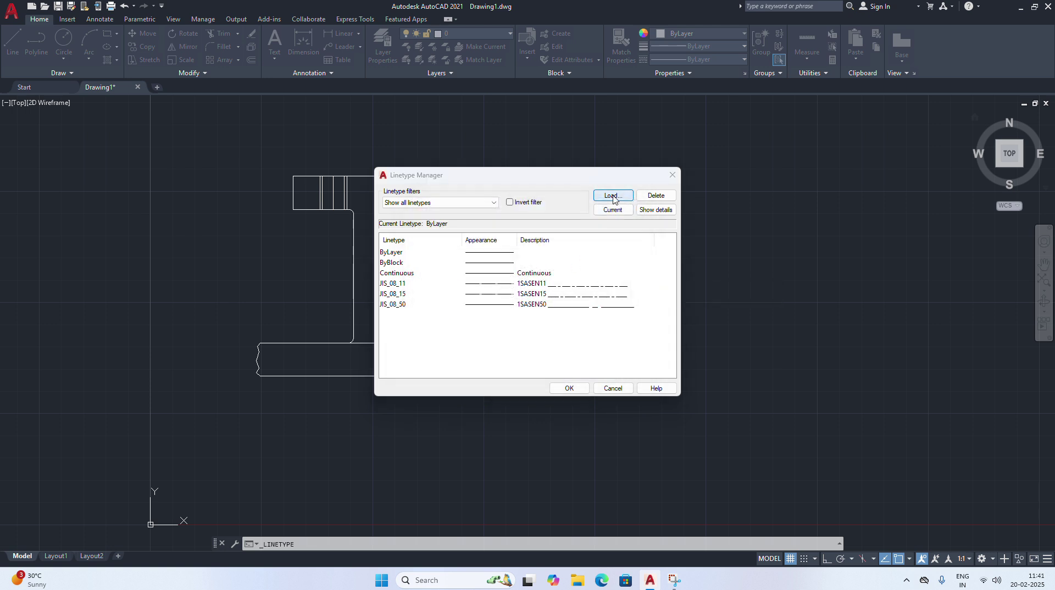
pyautogui.click(612, 196)
pyautogui.scroll(-8, 583, 301)
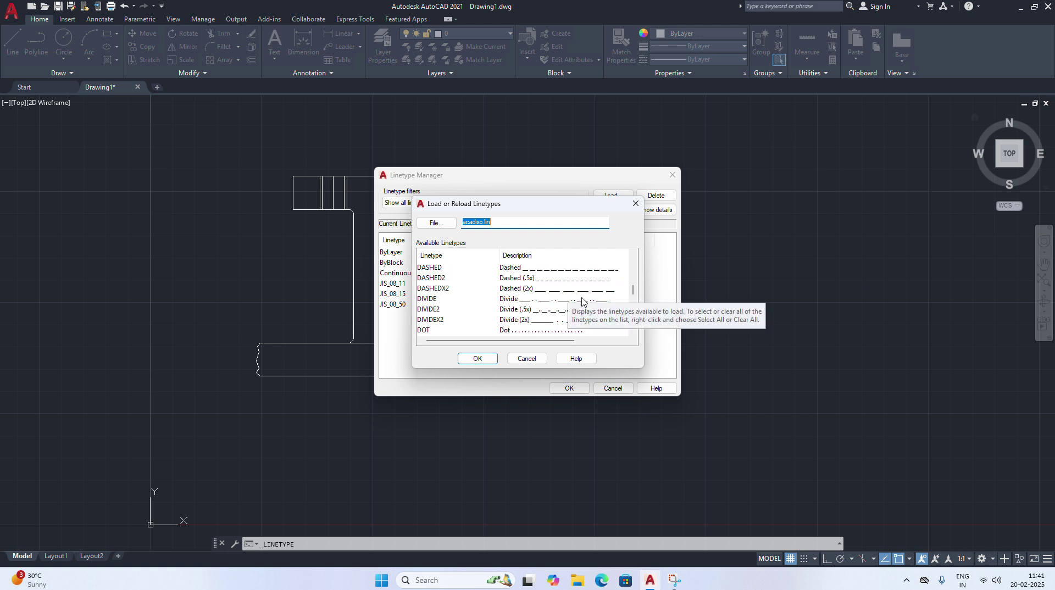
pyautogui.scroll(-4, 522, 298)
pyautogui.scroll(-2, 537, 296)
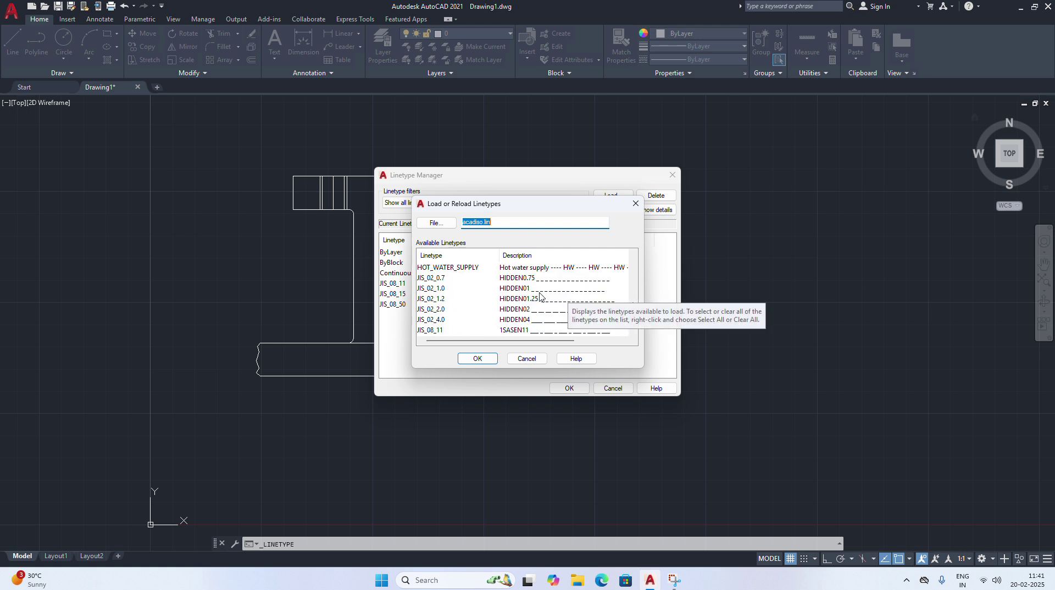
pyautogui.click(539, 310)
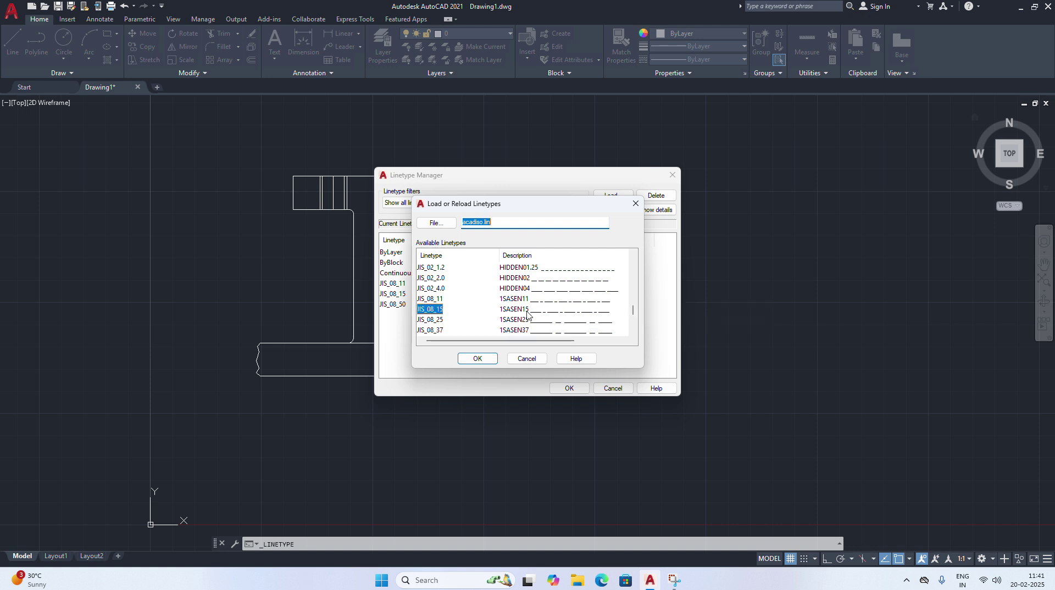
pyautogui.click(483, 360)
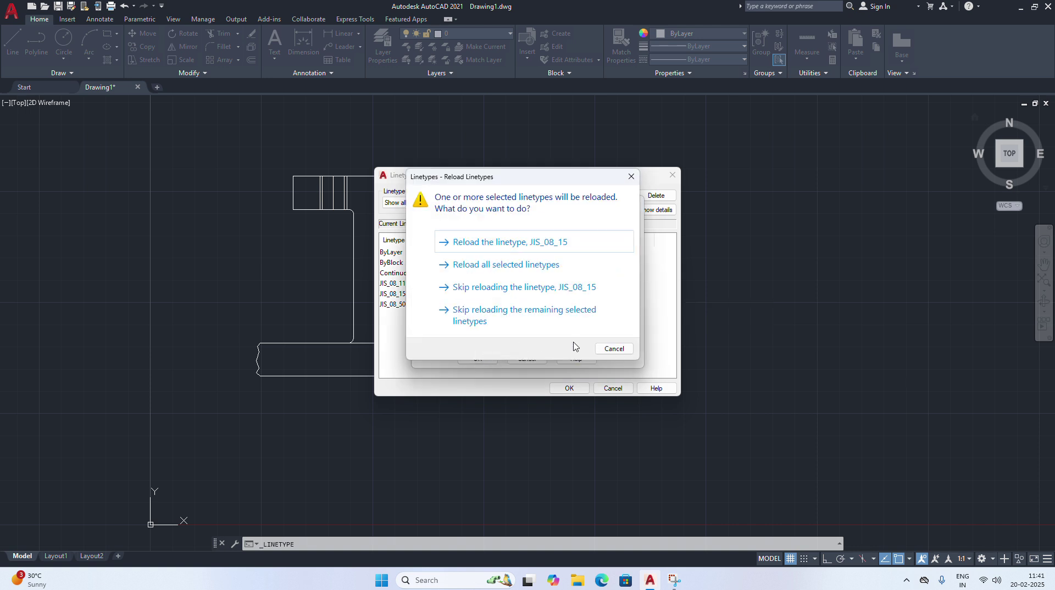
pyautogui.click(609, 345)
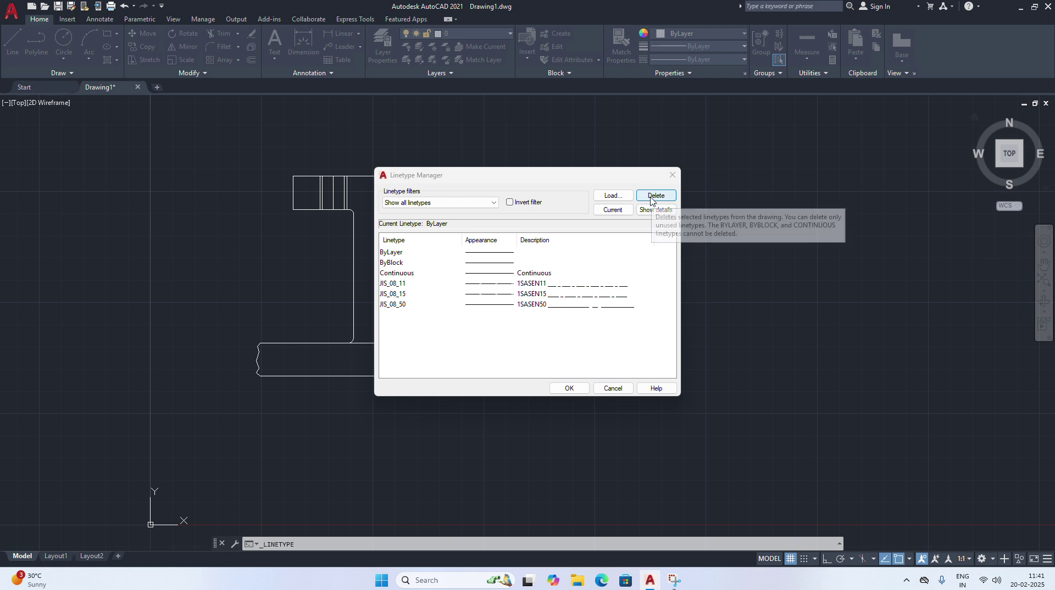
pyautogui.click(613, 196)
pyautogui.scroll(-8, 564, 287)
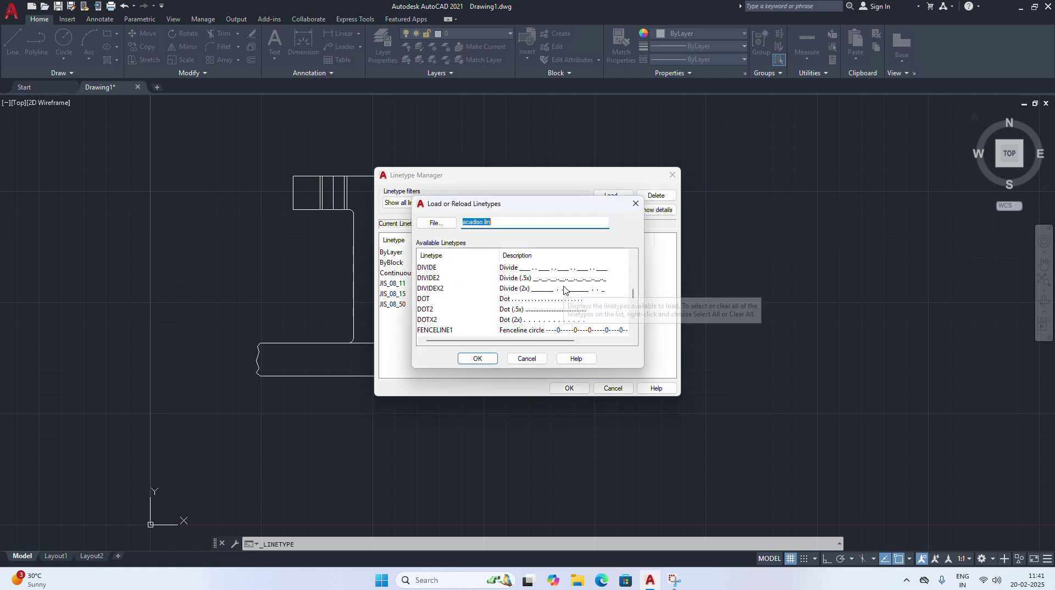
pyautogui.scroll(-4, 533, 300)
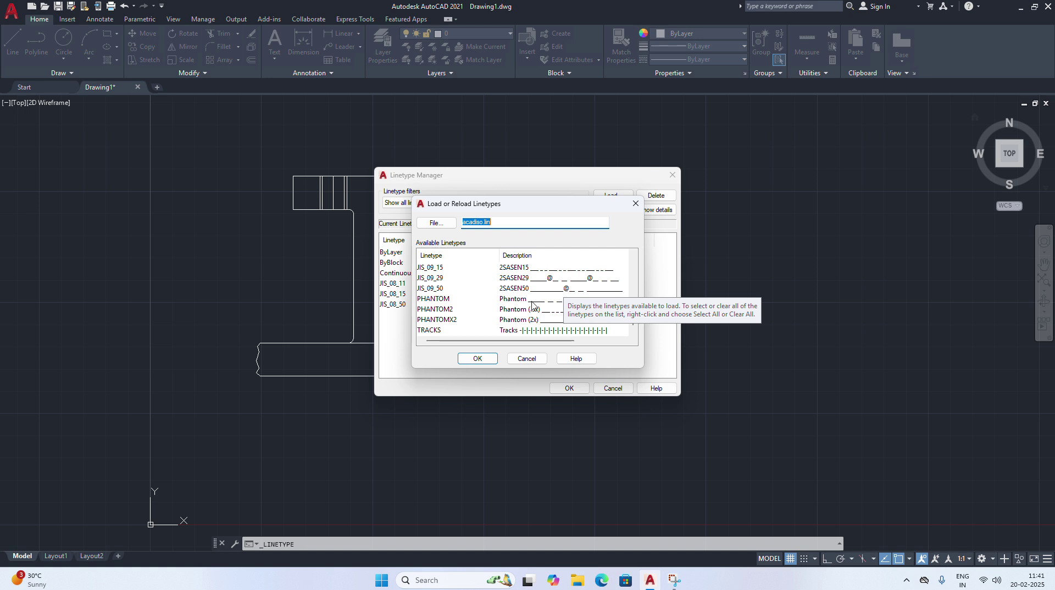
pyautogui.scroll(1, 543, 299)
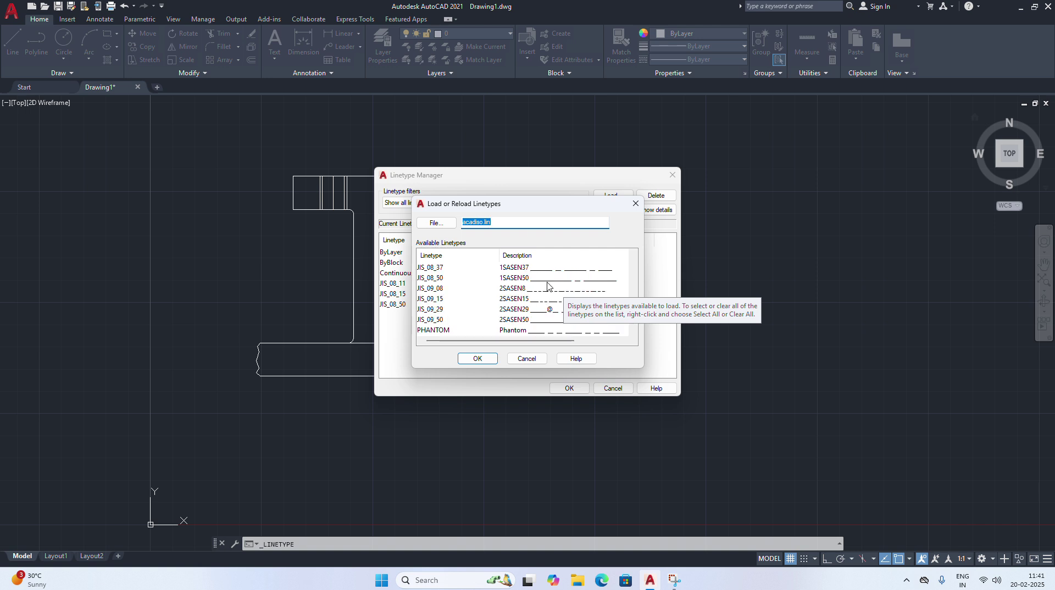
pyautogui.click(547, 282)
pyautogui.scroll(1, 547, 286)
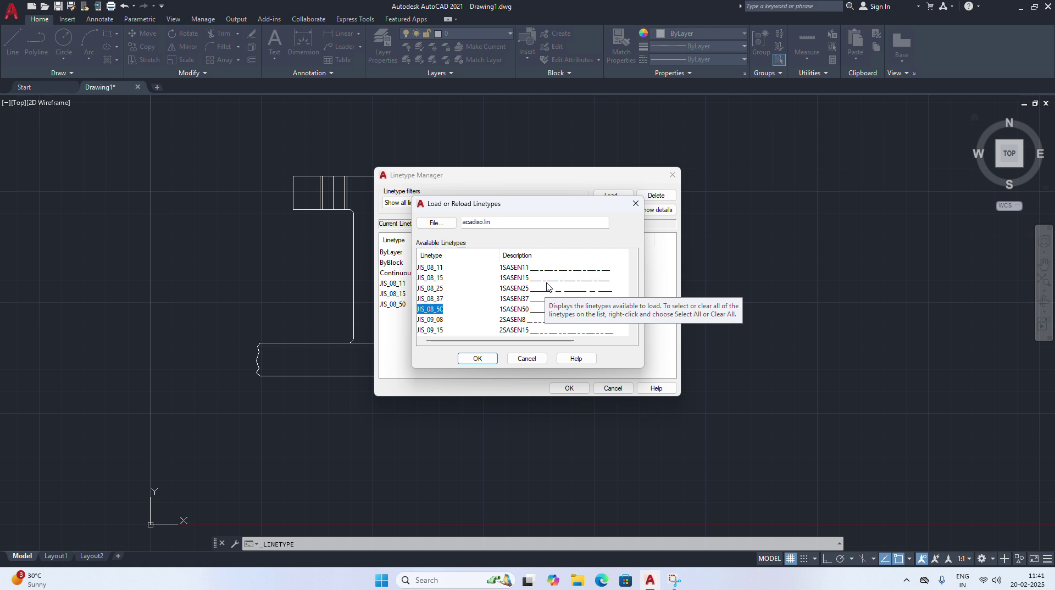
pyautogui.keyDown('ctrl'); pyautogui.click(551, 268); pyautogui.keyUp('ctrl')
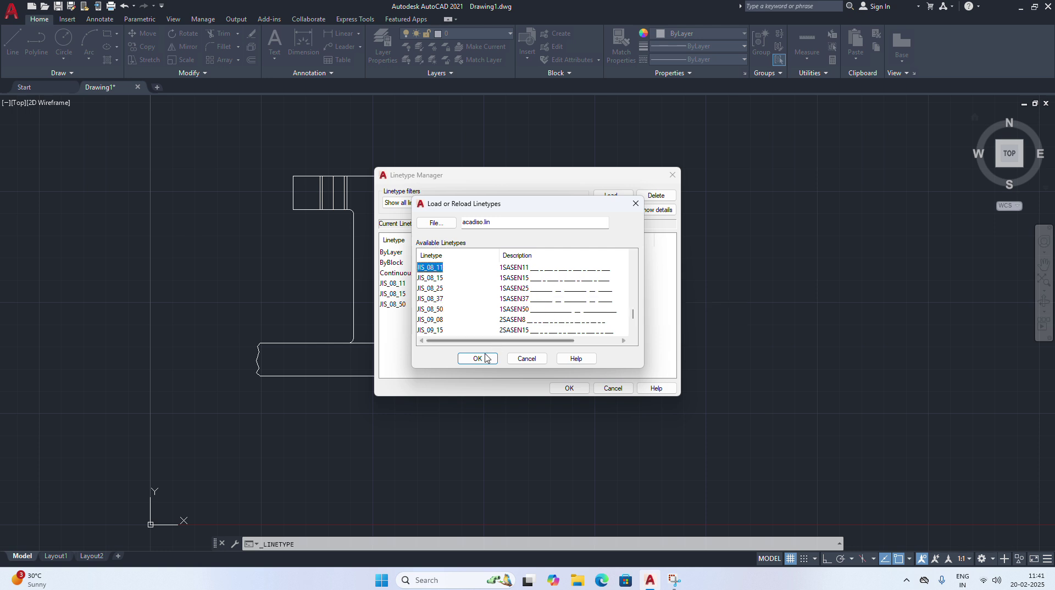
pyautogui.click(478, 358)
pyautogui.click(611, 348)
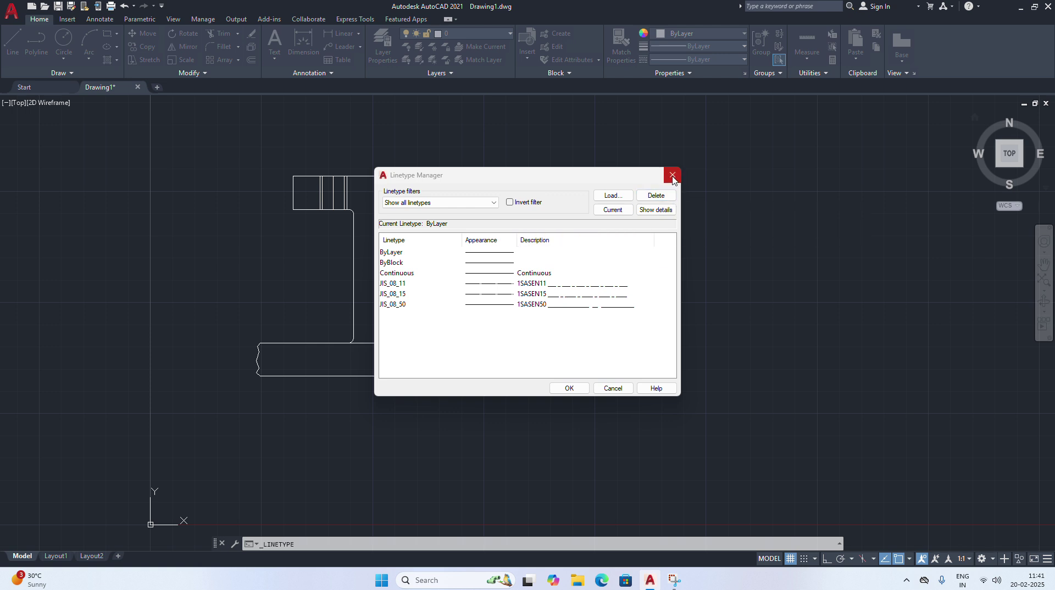
# Load the ACAD_ISO02W100 and DASHED linetypes from acadiso.lin
pyautogui.click(613, 195)
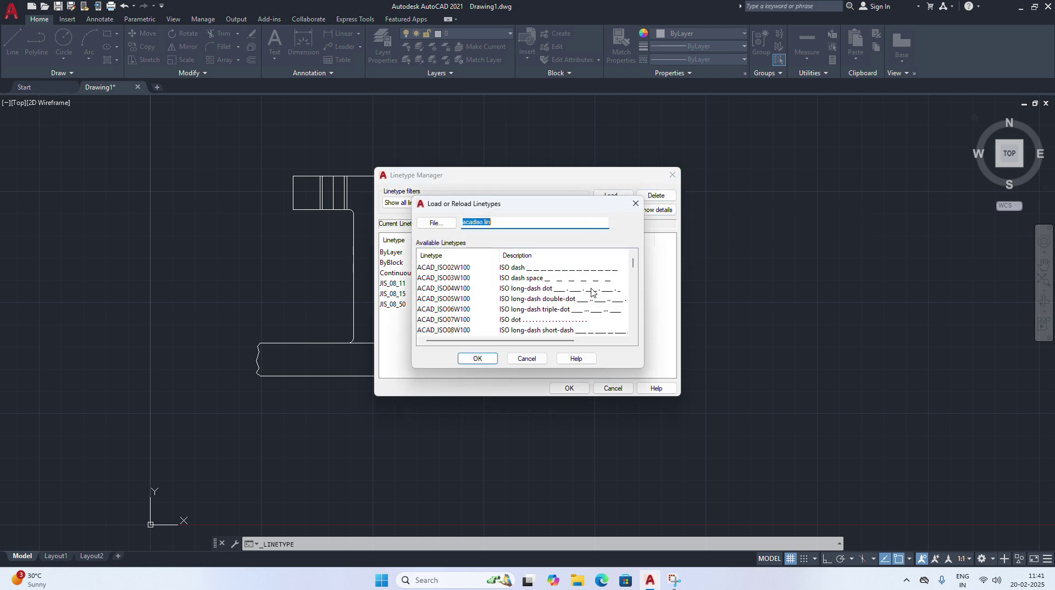
pyautogui.click(582, 268)
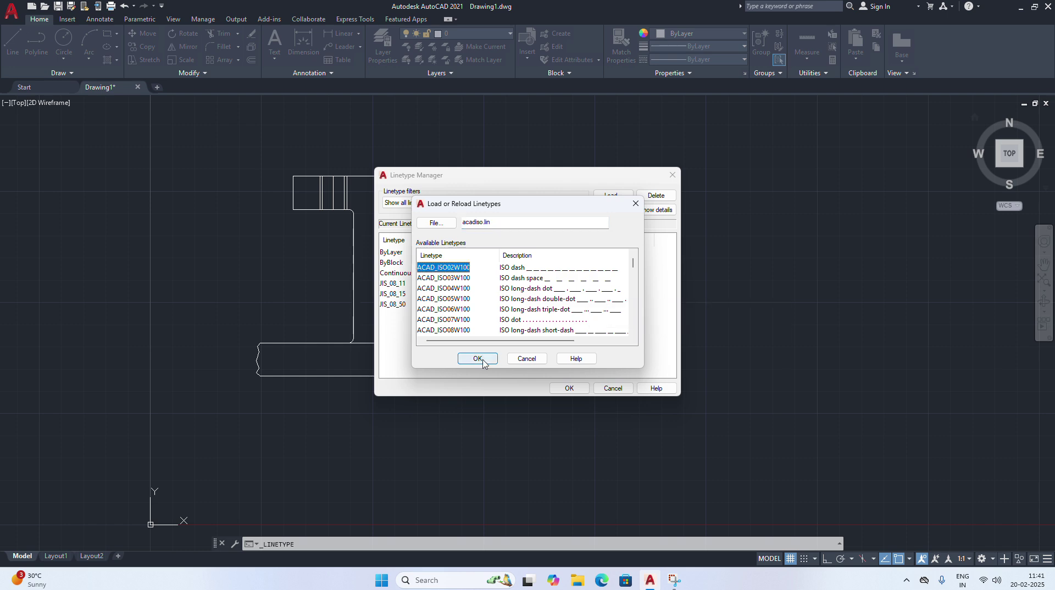
pyautogui.click(478, 358)
pyautogui.click(613, 198)
pyautogui.scroll(-4, 580, 300)
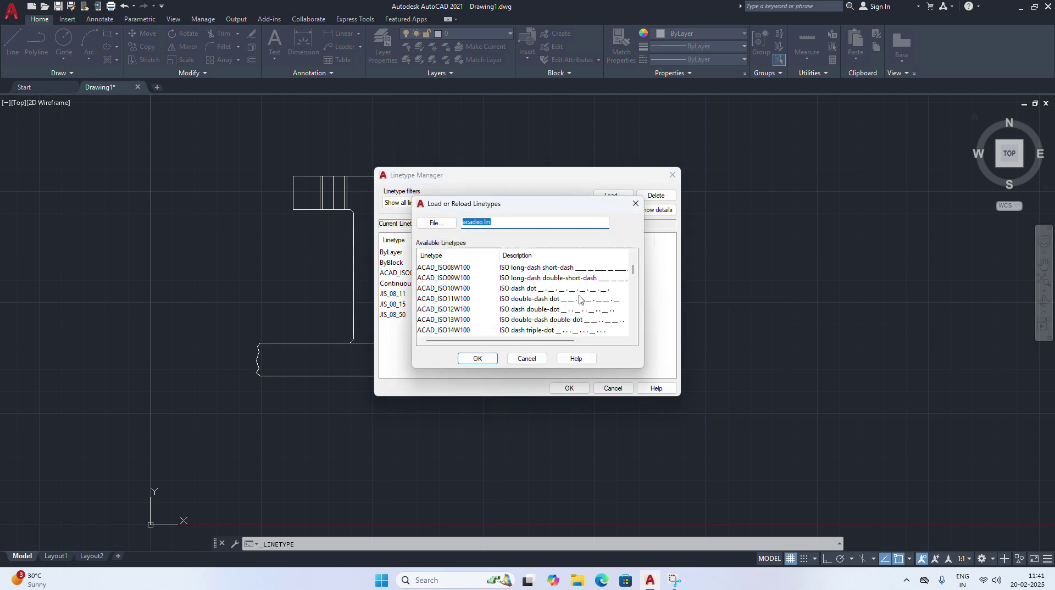
pyautogui.scroll(-2, 527, 305)
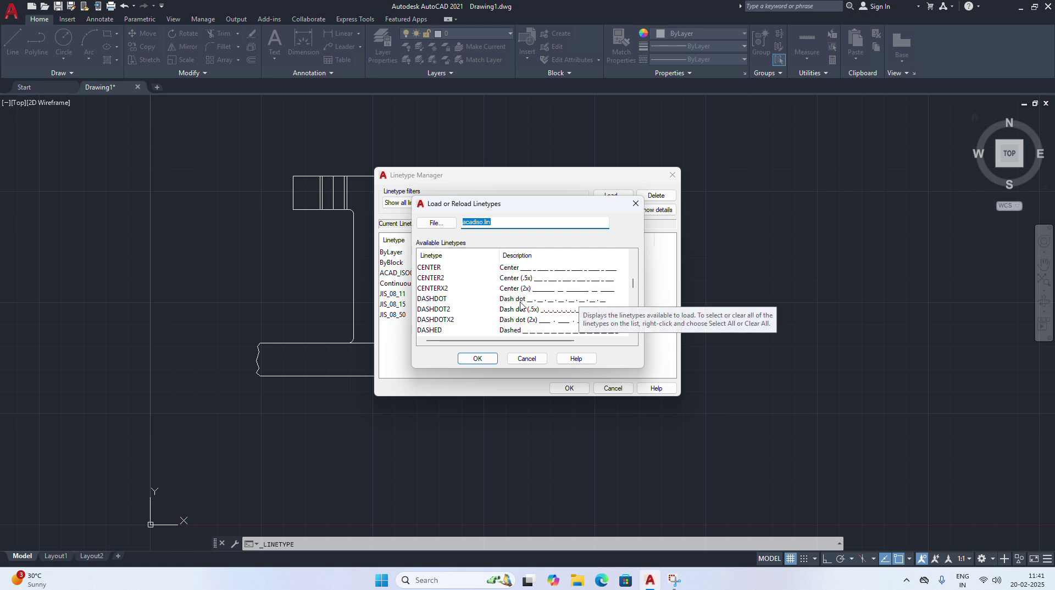
pyautogui.scroll(-1, 538, 297)
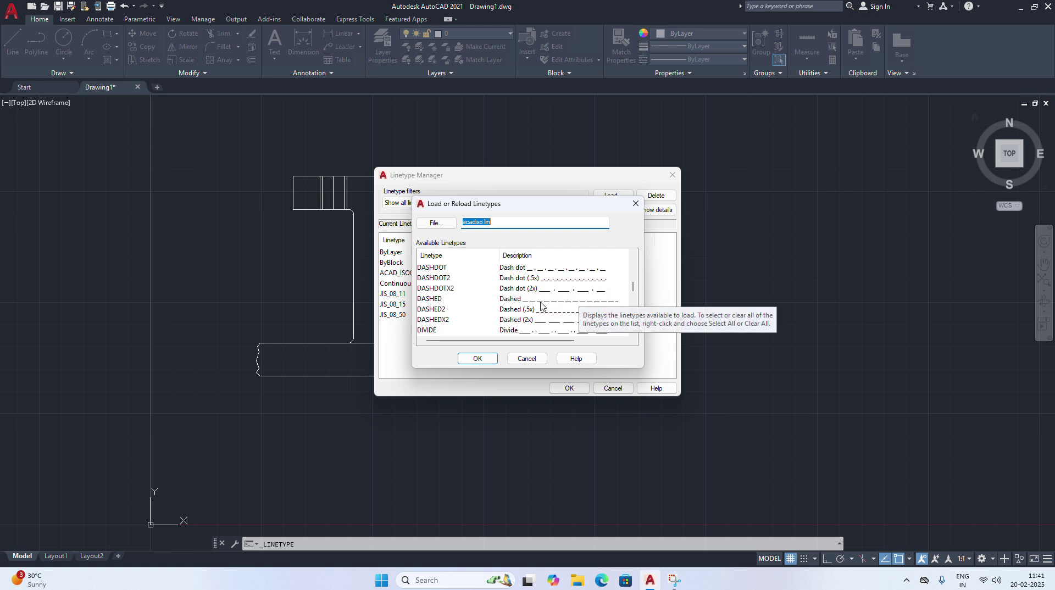
pyautogui.click(541, 301)
pyautogui.click(478, 359)
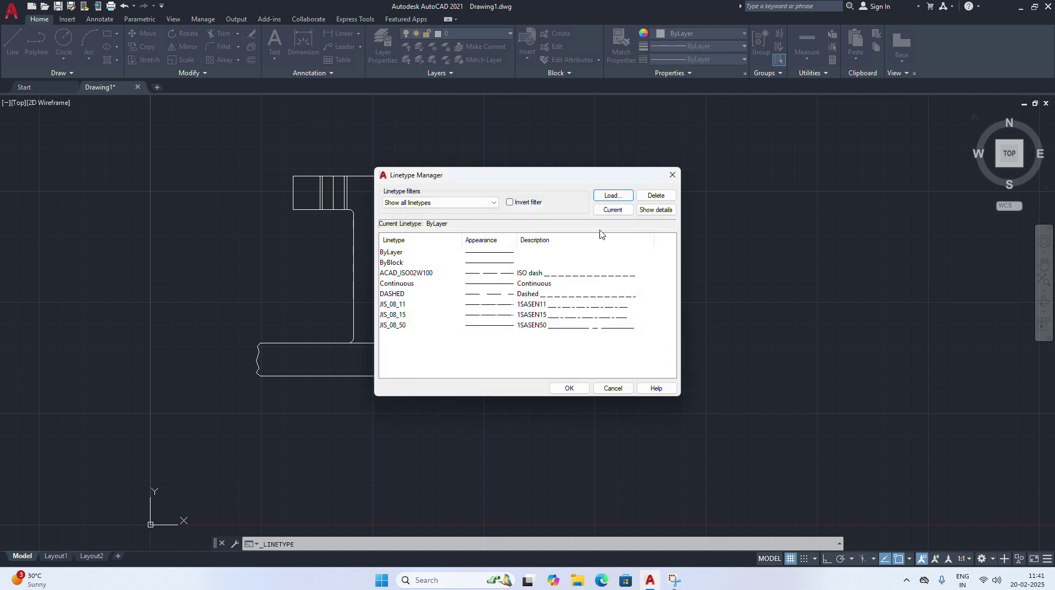
# Load the DASHED2 and DASHEDX2 linetypes from acadiso.lin, then close the Linetype Manager
pyautogui.click(612, 196)
pyautogui.scroll(-7, 562, 297)
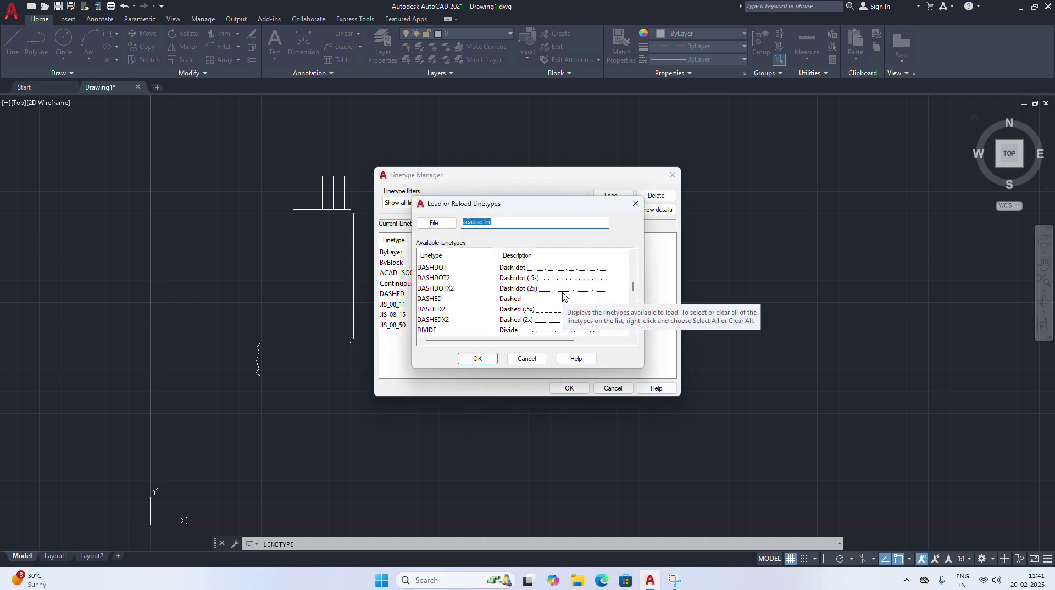
pyautogui.click(541, 309)
pyautogui.click(477, 359)
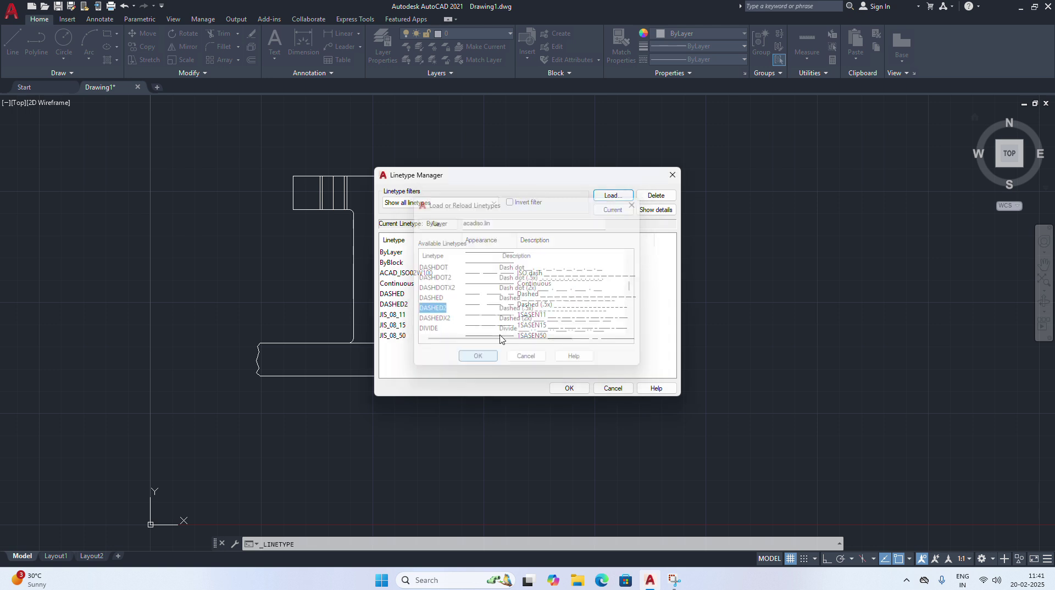
pyautogui.click(612, 196)
pyautogui.scroll(-7, 554, 300)
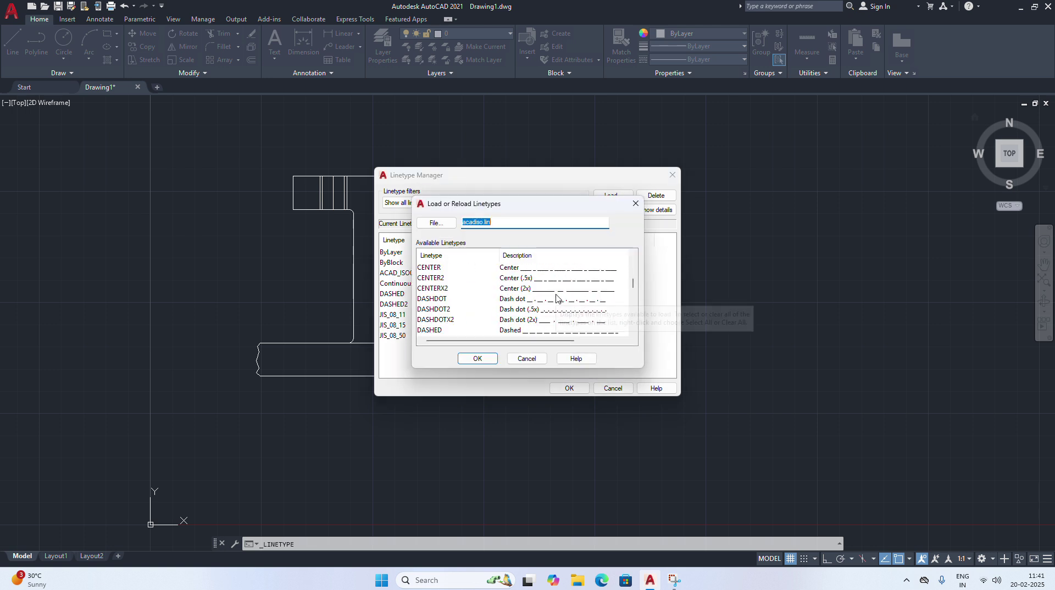
pyautogui.scroll(-1, 555, 299)
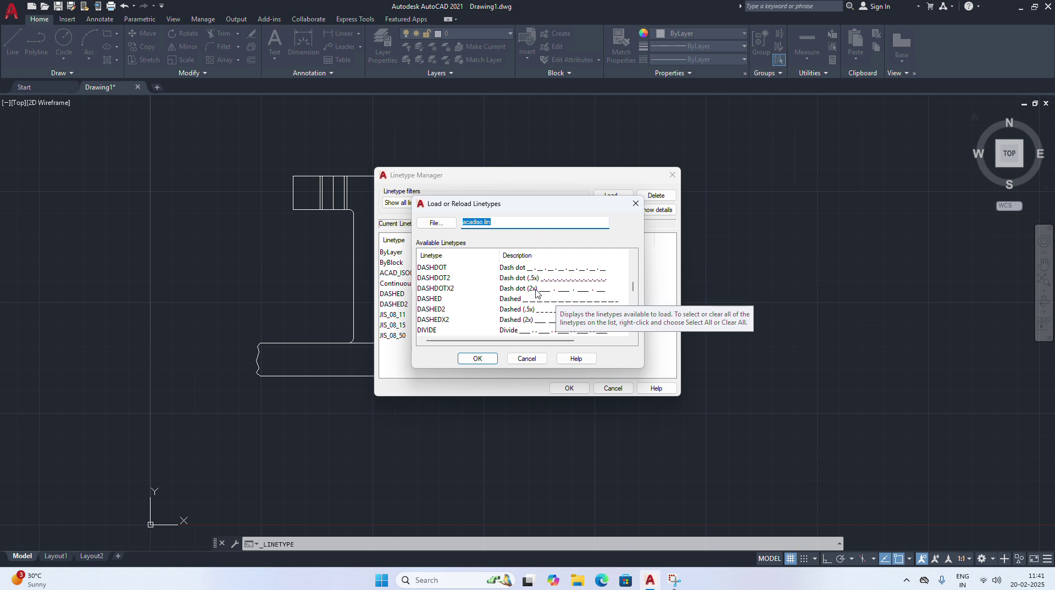
pyautogui.click(521, 321)
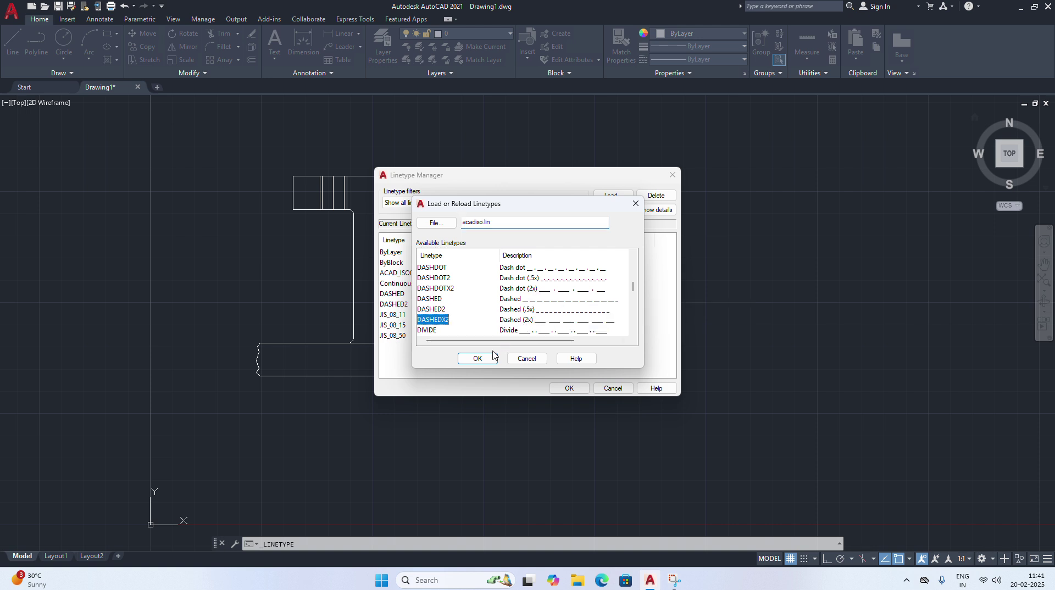
pyautogui.click(477, 359)
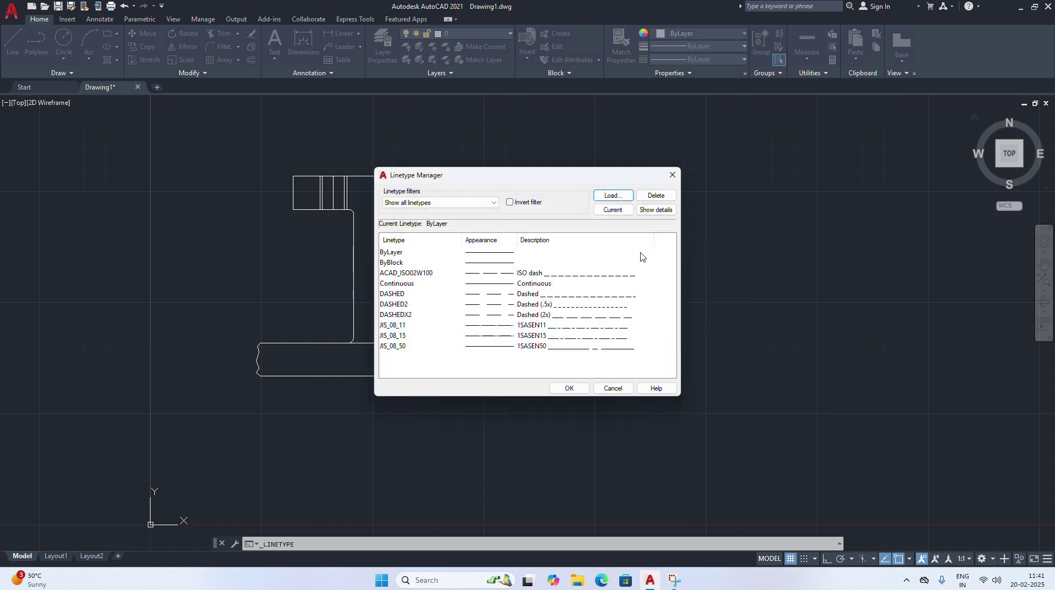
pyautogui.click(672, 175)
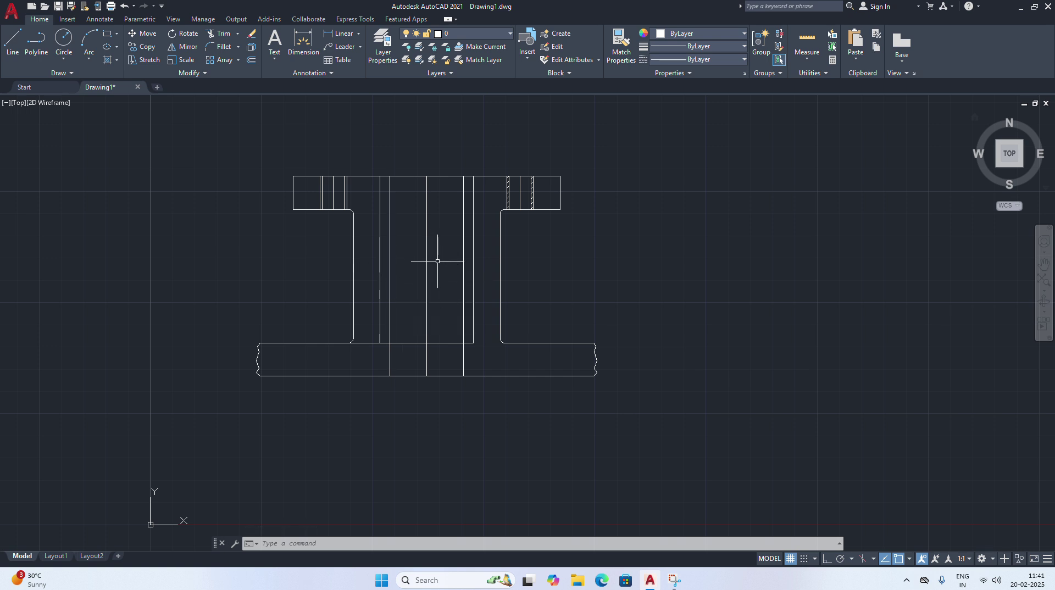
# Trim the two vertical lines nearest the centre line above the lower band so they remain only inside the band
pyautogui.click(221, 34)
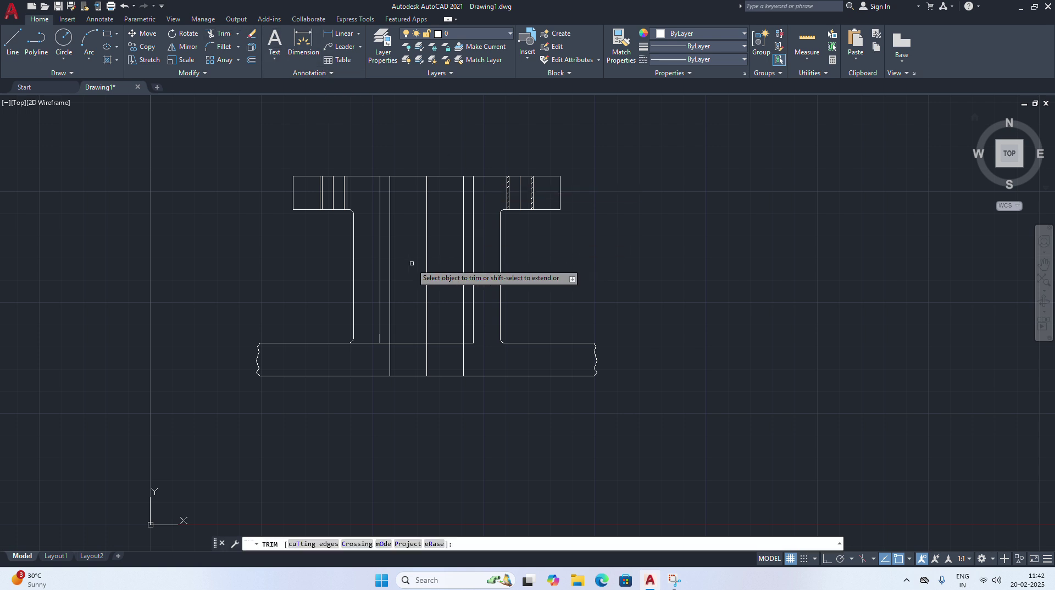
pyautogui.click(391, 272)
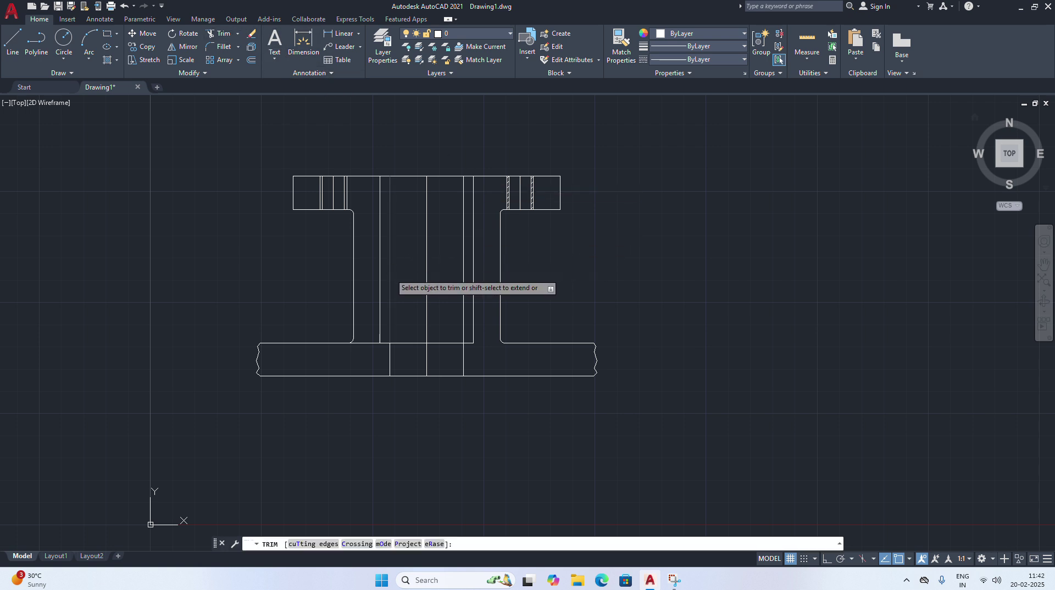
pyautogui.click(462, 280)
pyautogui.rightClick(631, 262)
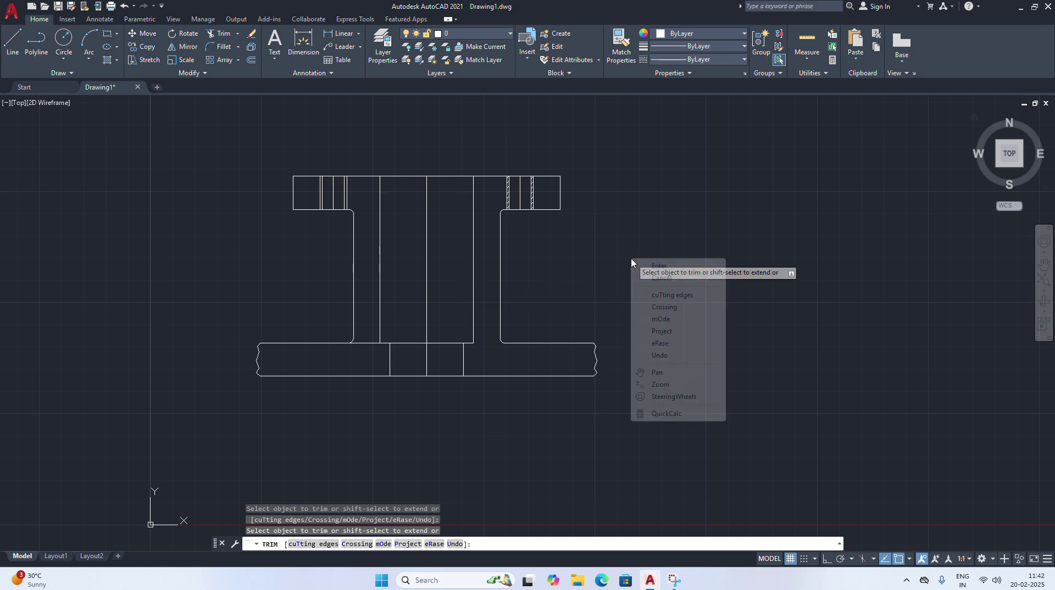
pyautogui.click(654, 266)
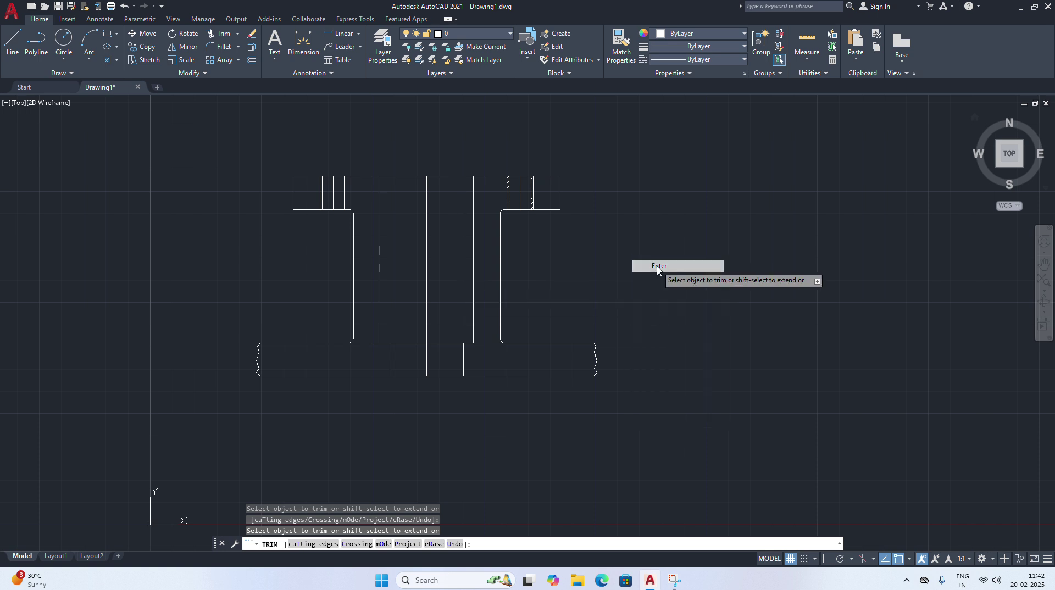
# Change the linetype of the web's inner vertical line left of the centre line to DASHED2
pyautogui.click(381, 285)
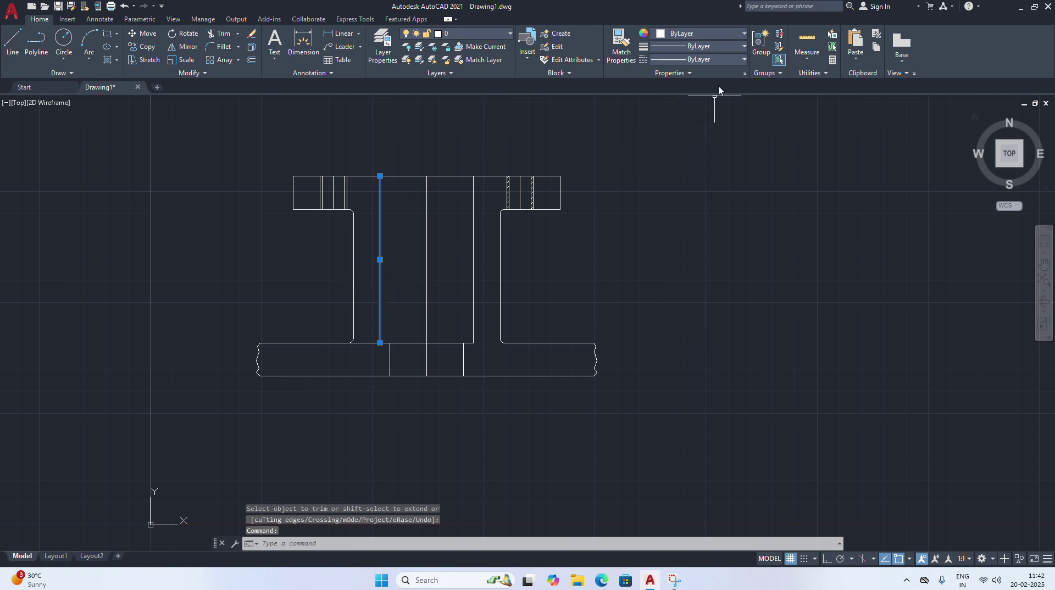
pyautogui.click(733, 60)
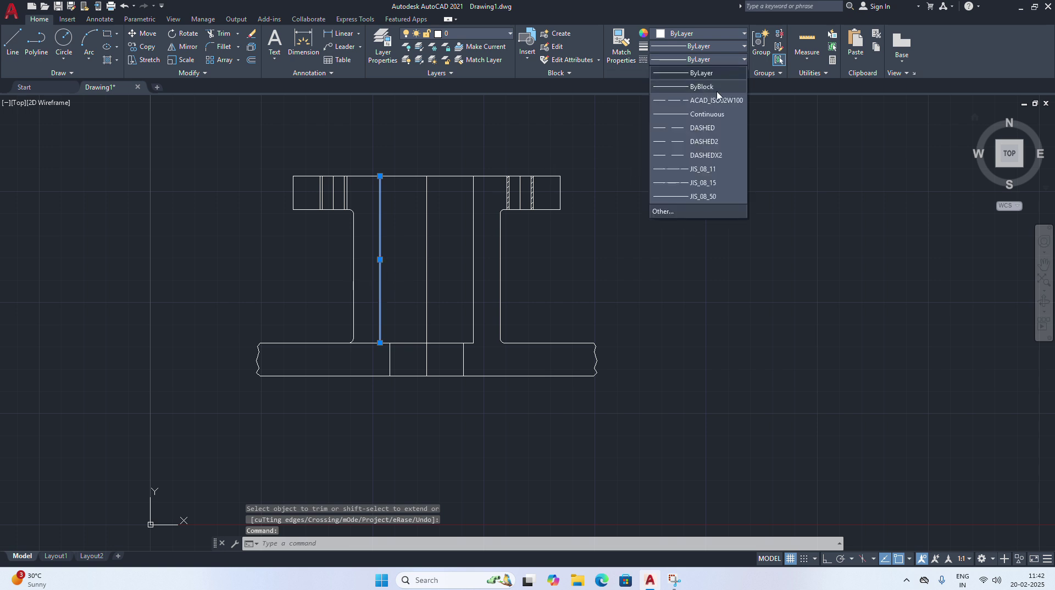
pyautogui.click(703, 144)
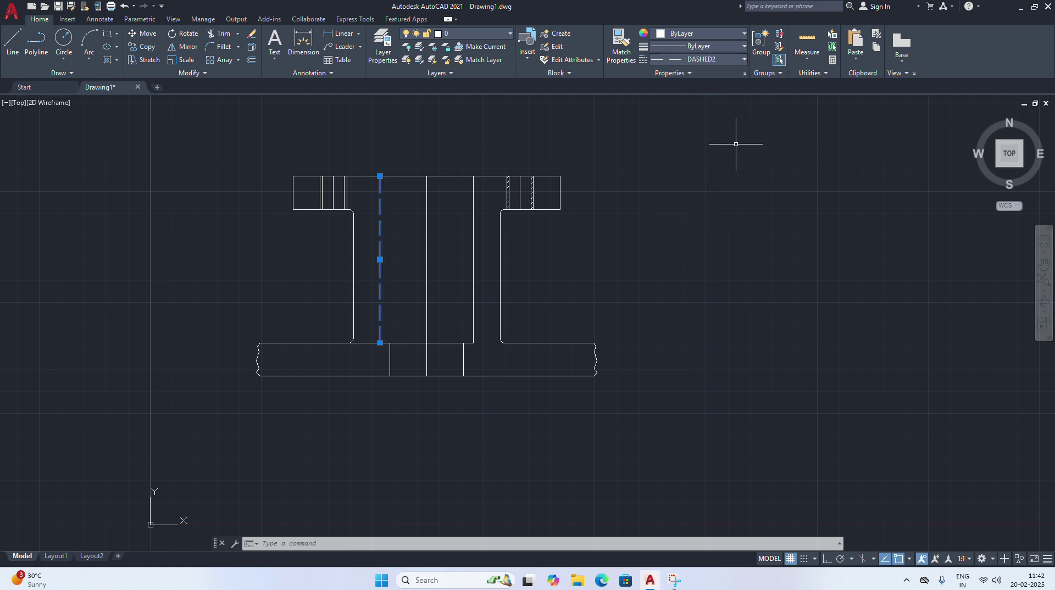
pyautogui.press('Escape')
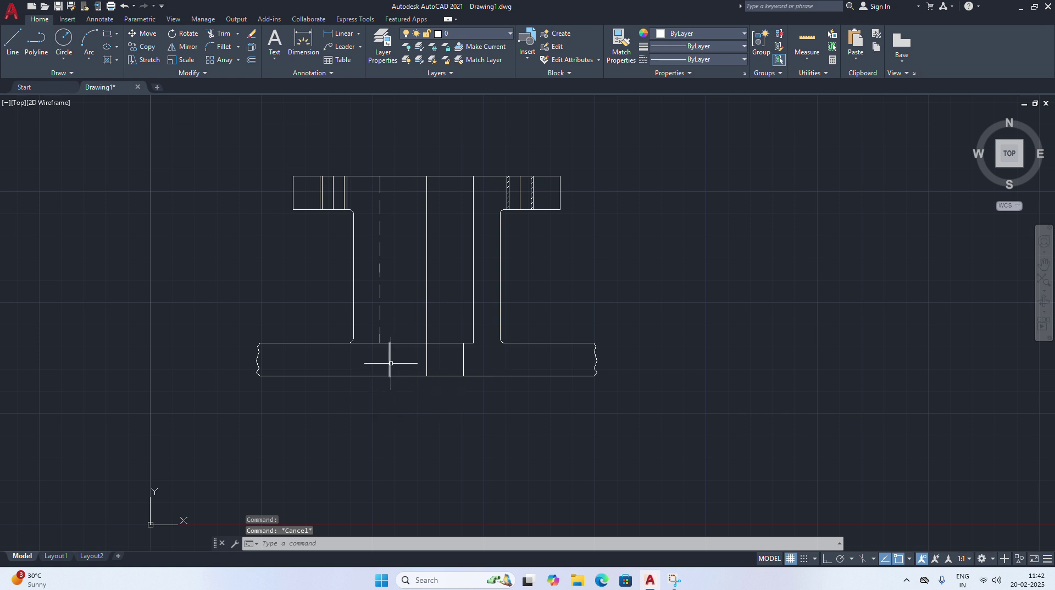
# Try to change the linetype of the upper flange's vertical hole lines and the lower band's inner line left of the centre line to DASHED, then DASHEDX2
pyautogui.click(355, 183)
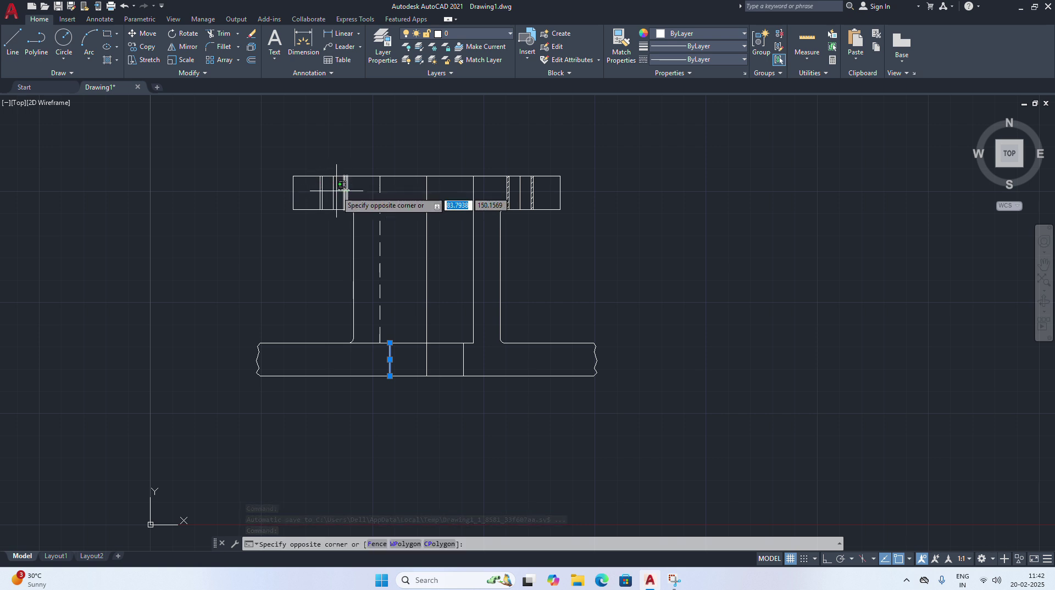
pyautogui.click(342, 184)
pyautogui.click(322, 192)
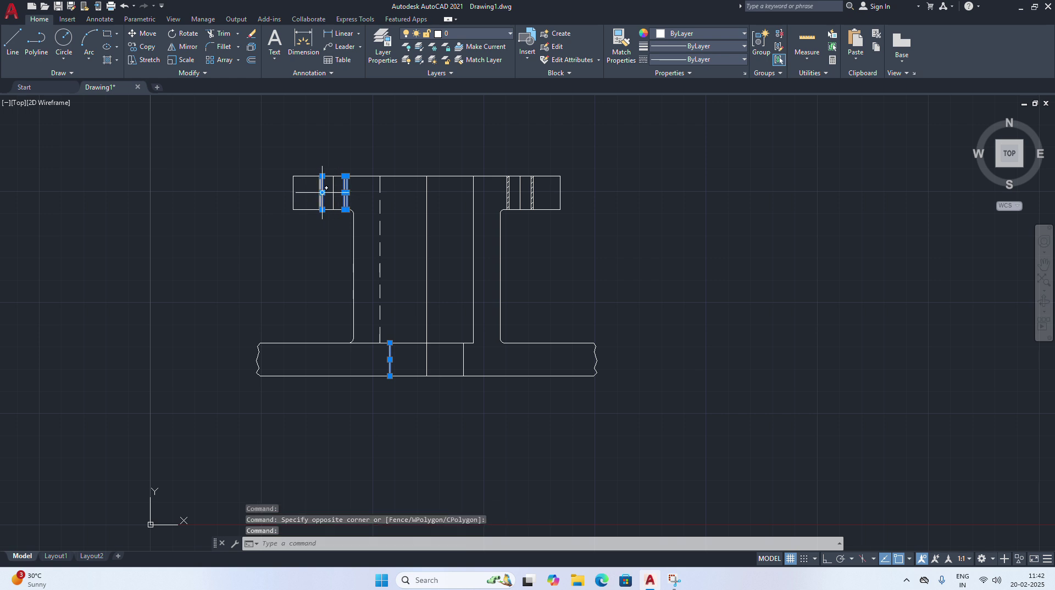
pyautogui.click(323, 192)
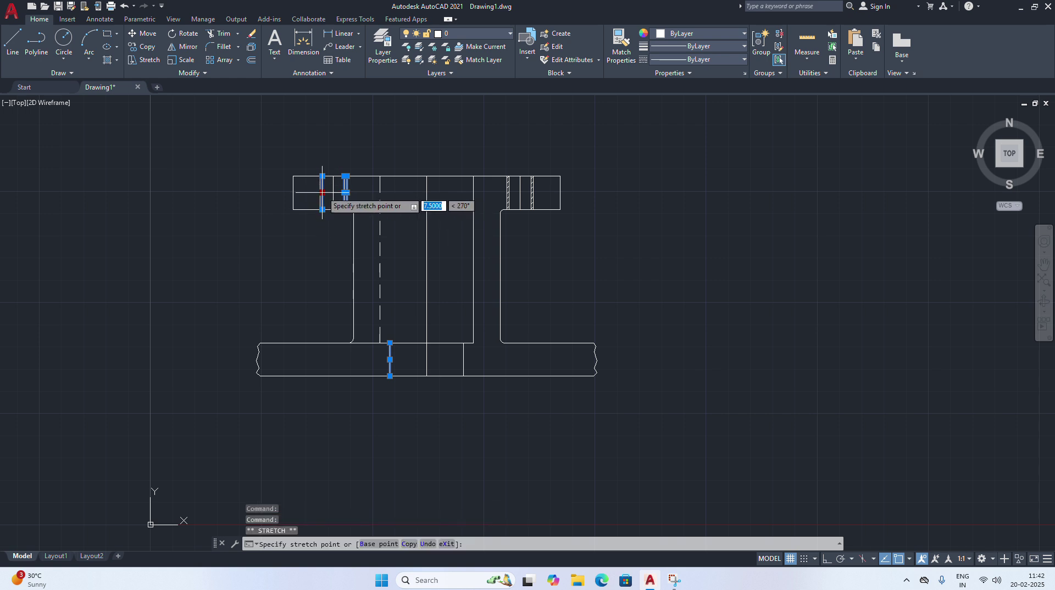
pyautogui.click(734, 61)
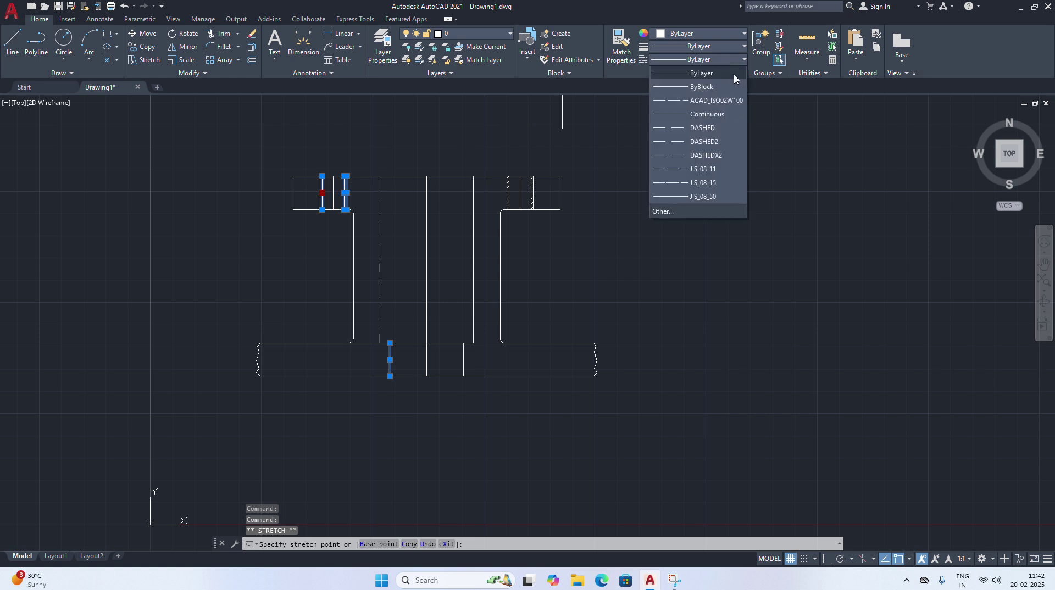
pyautogui.click(699, 128)
pyautogui.press('space')
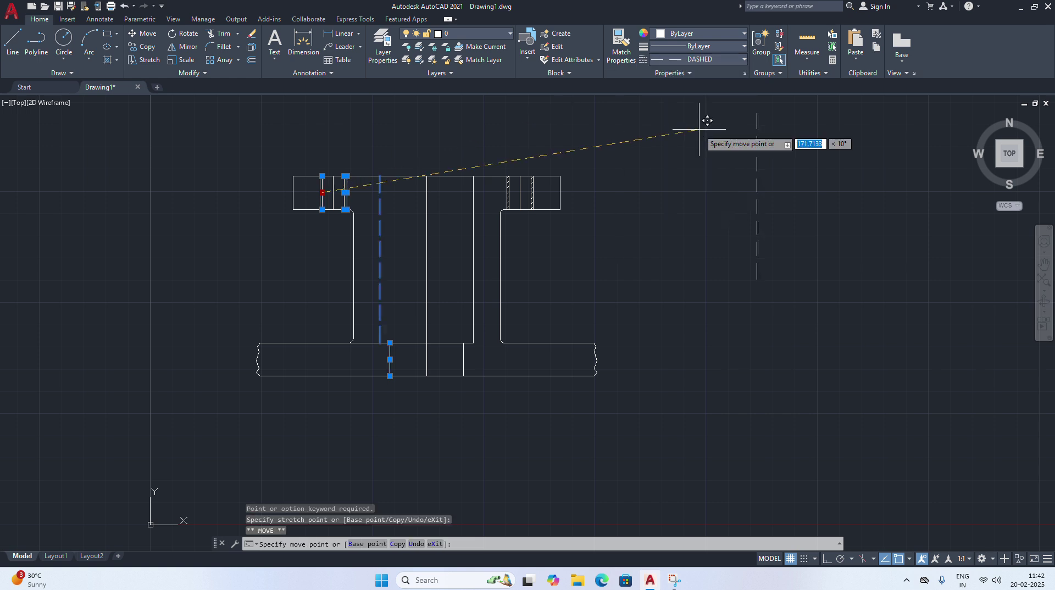
pyautogui.click(729, 61)
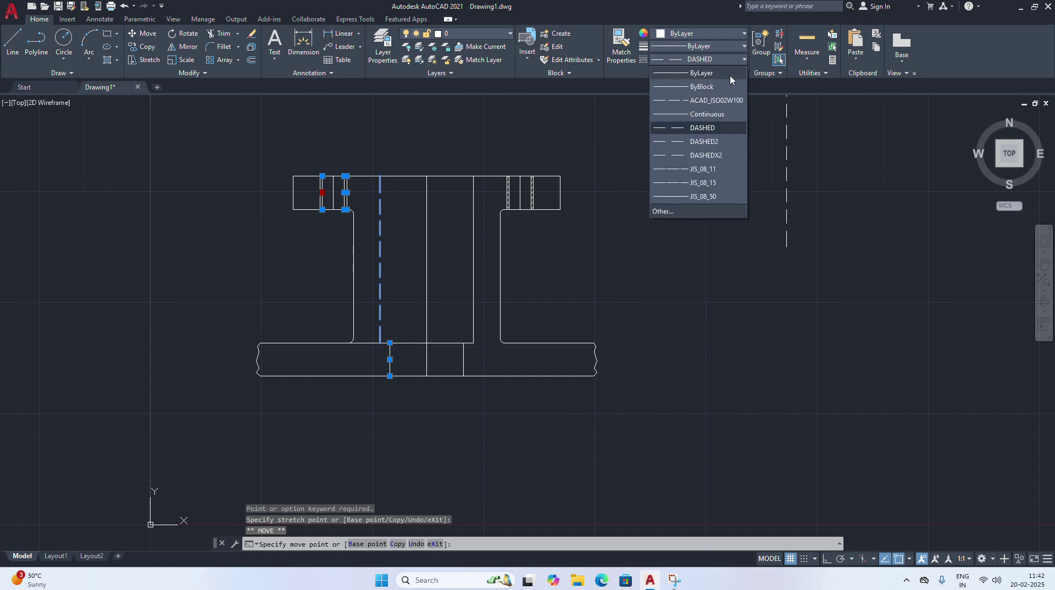
pyautogui.click(706, 158)
pyautogui.press('space')
pyautogui.press('Escape')
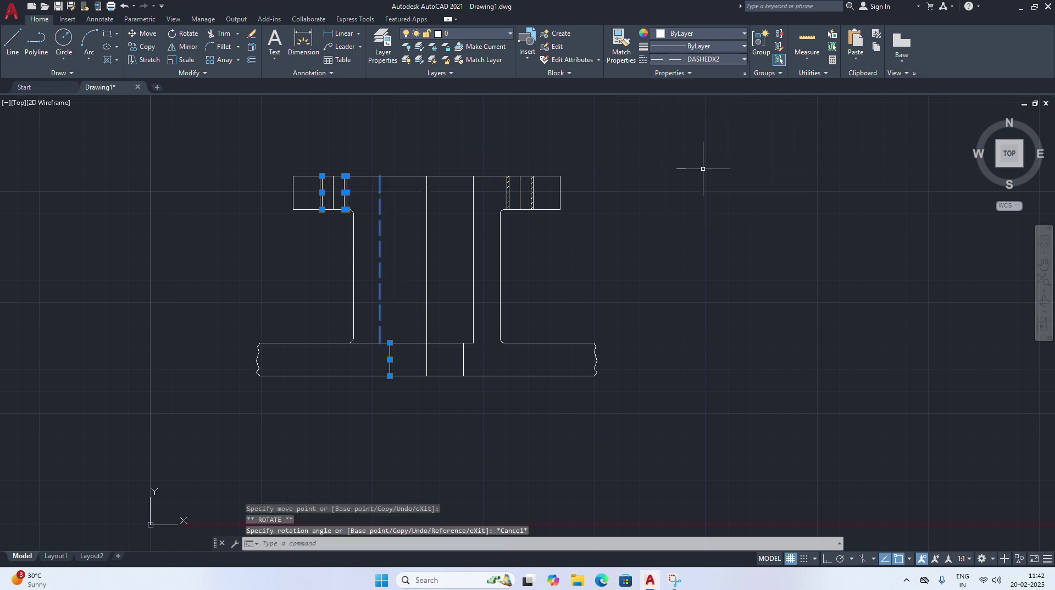
pyautogui.press('Escape')
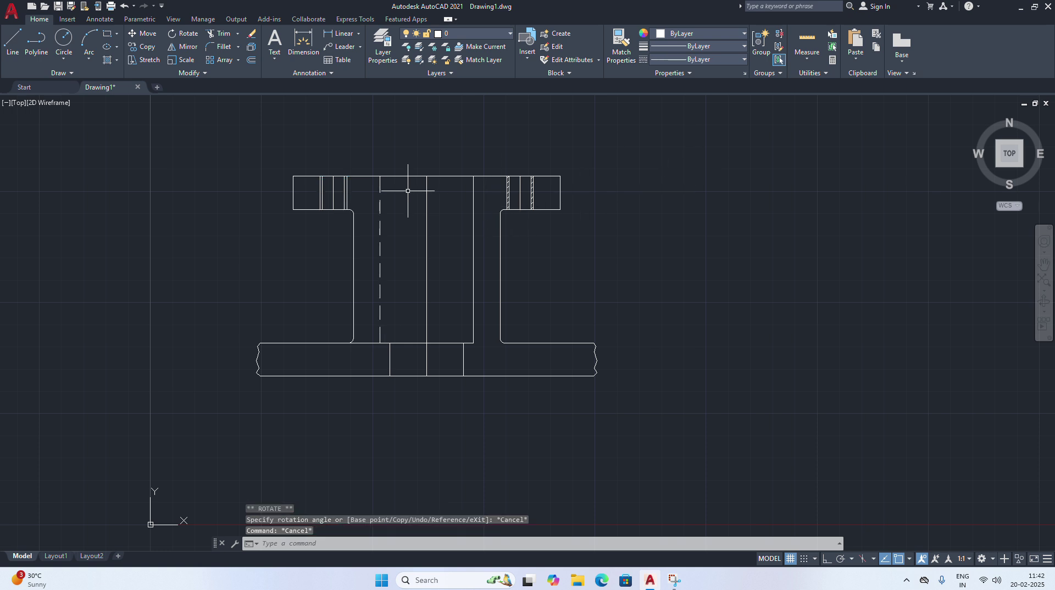
pyautogui.click(352, 193)
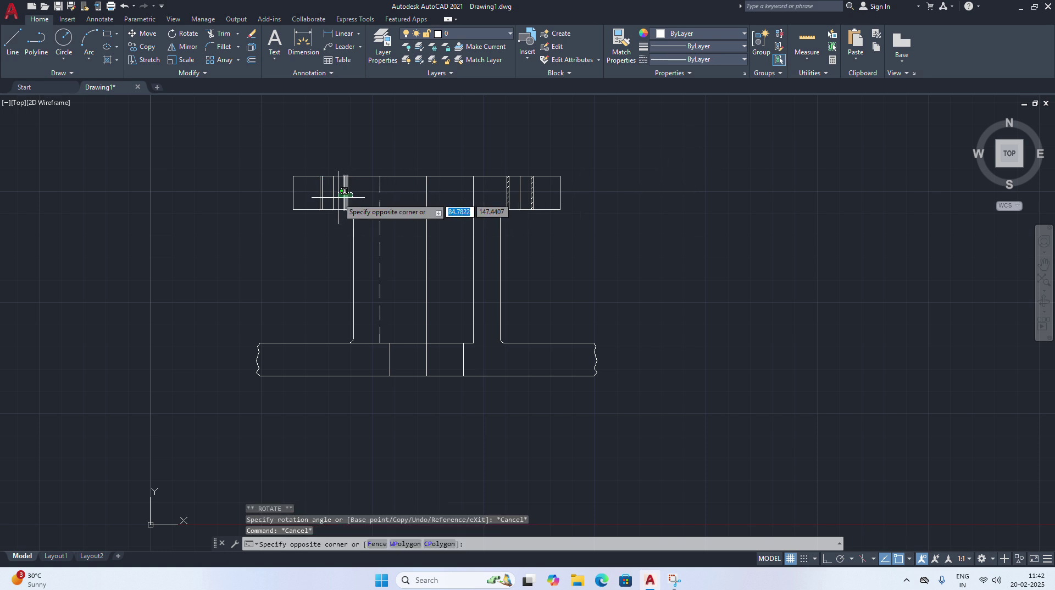
pyautogui.click(342, 199)
pyautogui.click(307, 197)
pyautogui.click(324, 199)
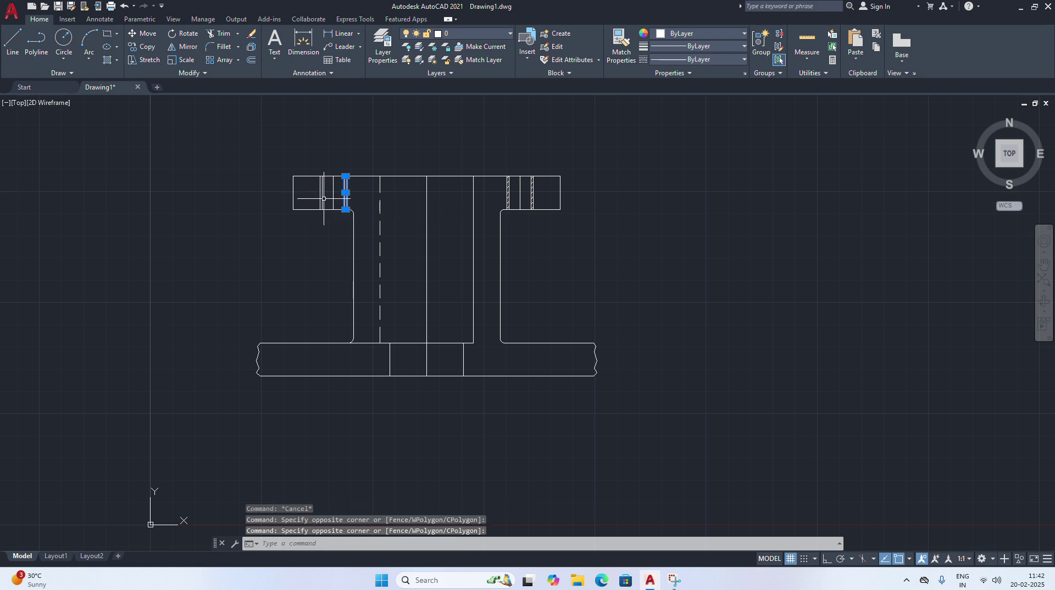
pyautogui.click(322, 192)
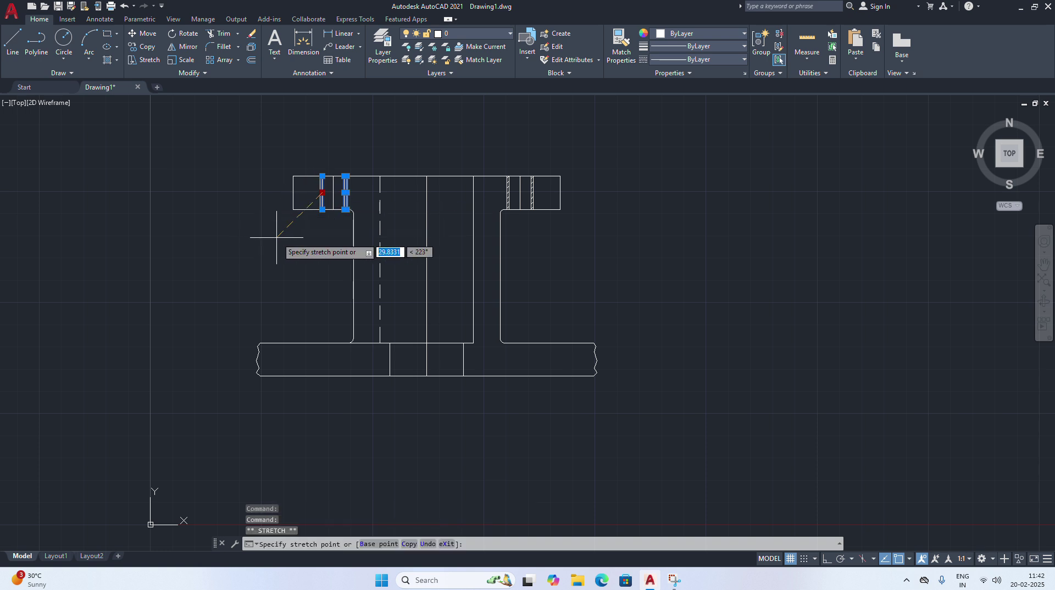
pyautogui.click(306, 193)
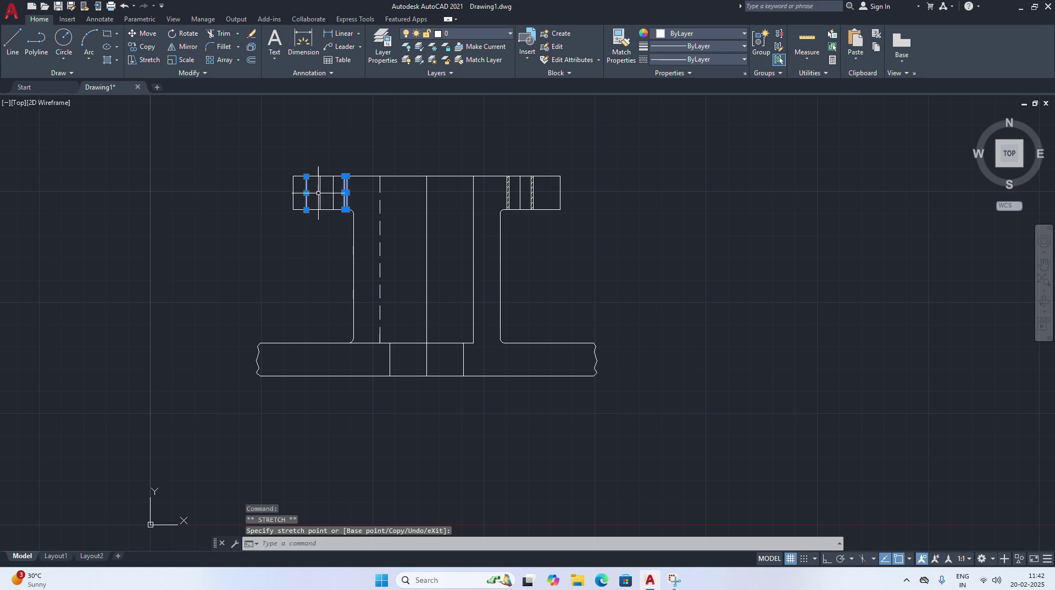
pyautogui.click(131, 7)
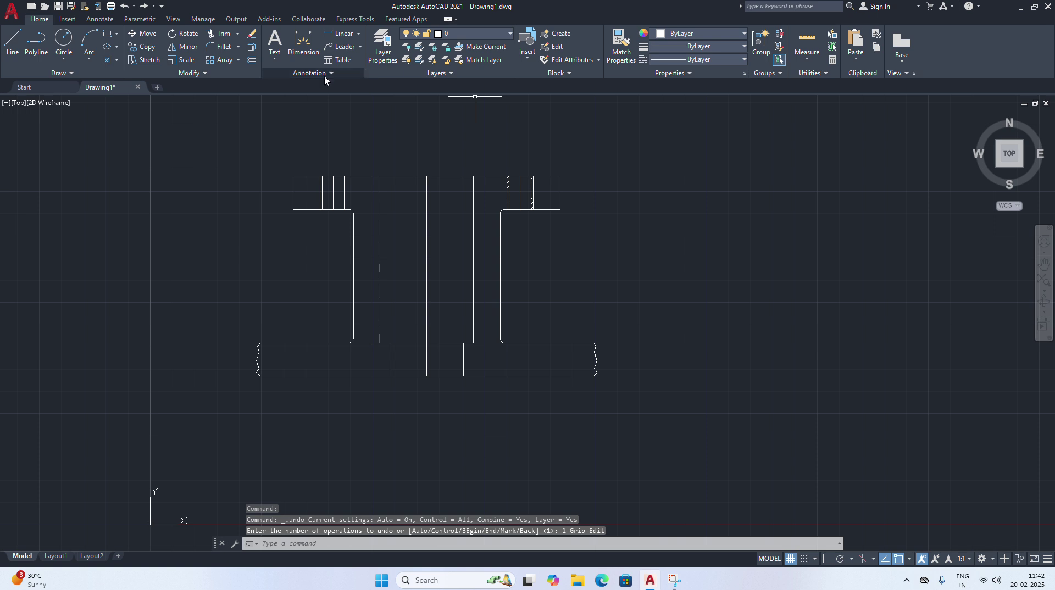
# Change the linetype of the left flange's paired hole lines and the lower band's inner line left of the centre line to DASHED2
pyautogui.click(345, 190)
pyautogui.moveTo(324, 192)
pyautogui.mouseDown()
pyautogui.moveTo(429, 213)
pyautogui.moveTo(314, 194)
pyautogui.mouseUp()
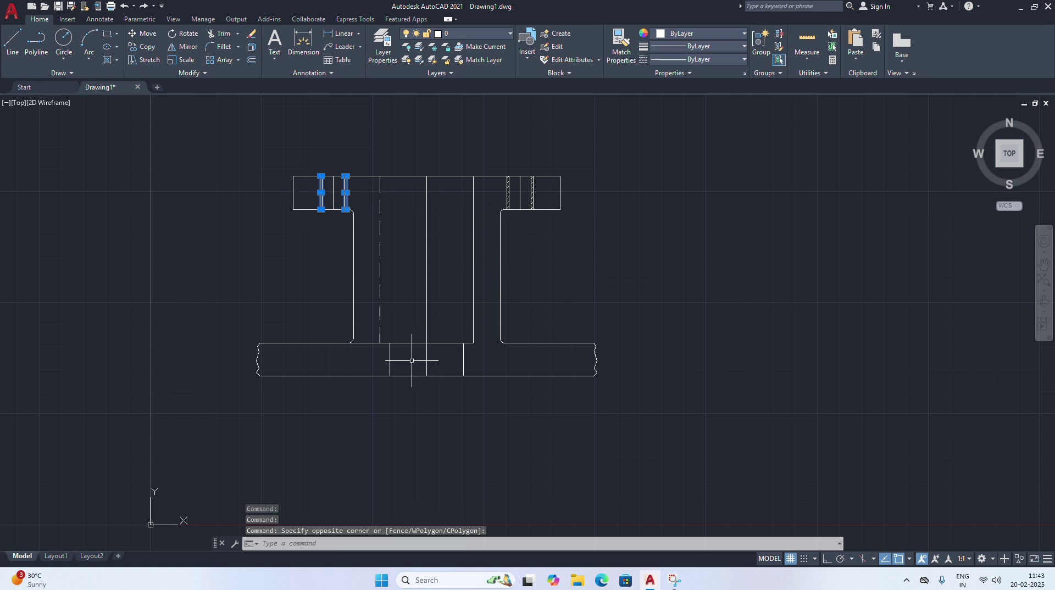
pyautogui.click(390, 362)
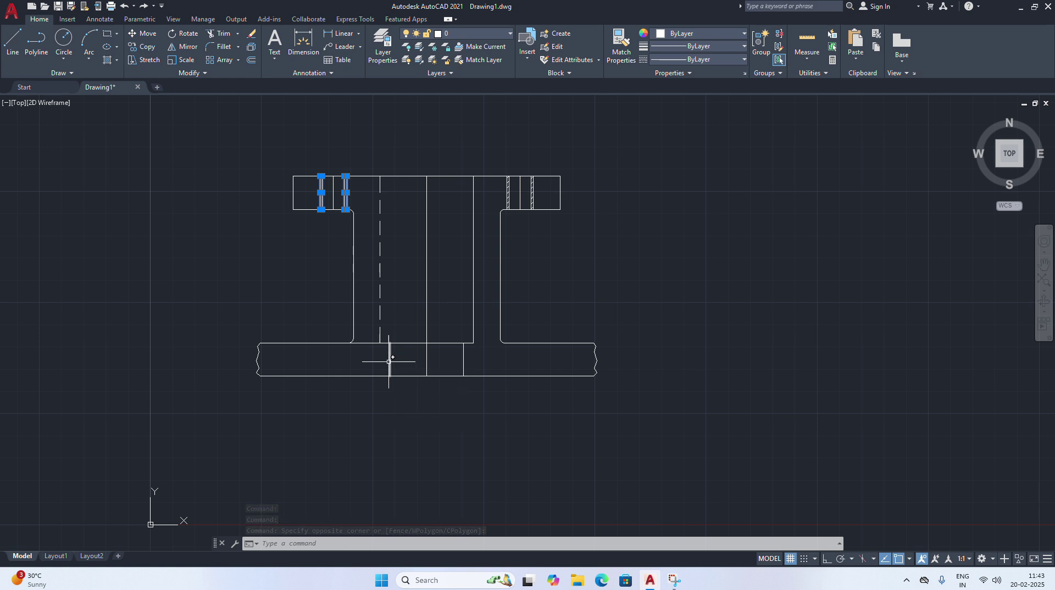
pyautogui.click(720, 59)
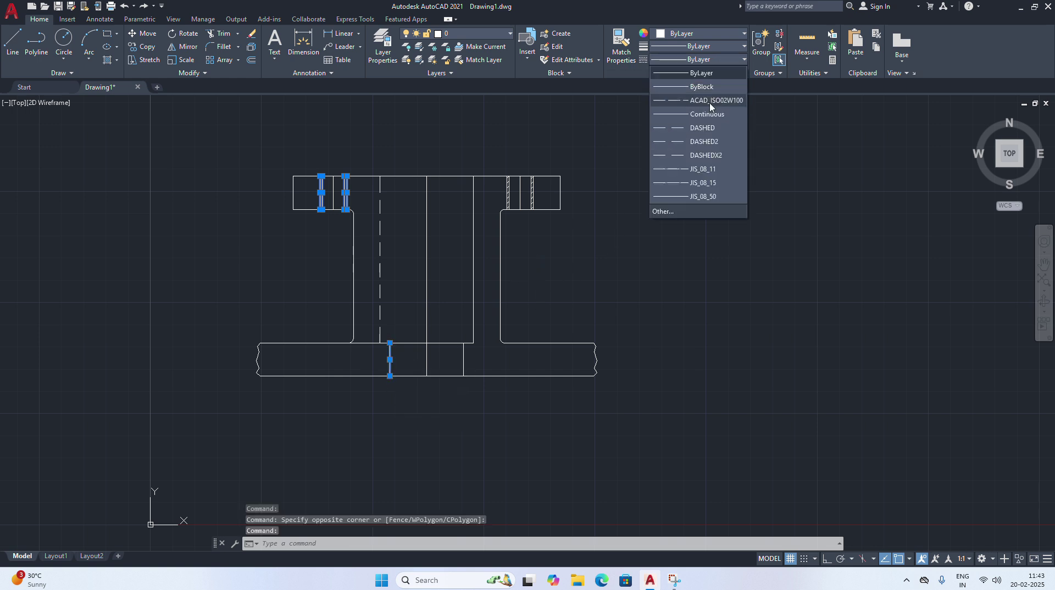
pyautogui.click(695, 142)
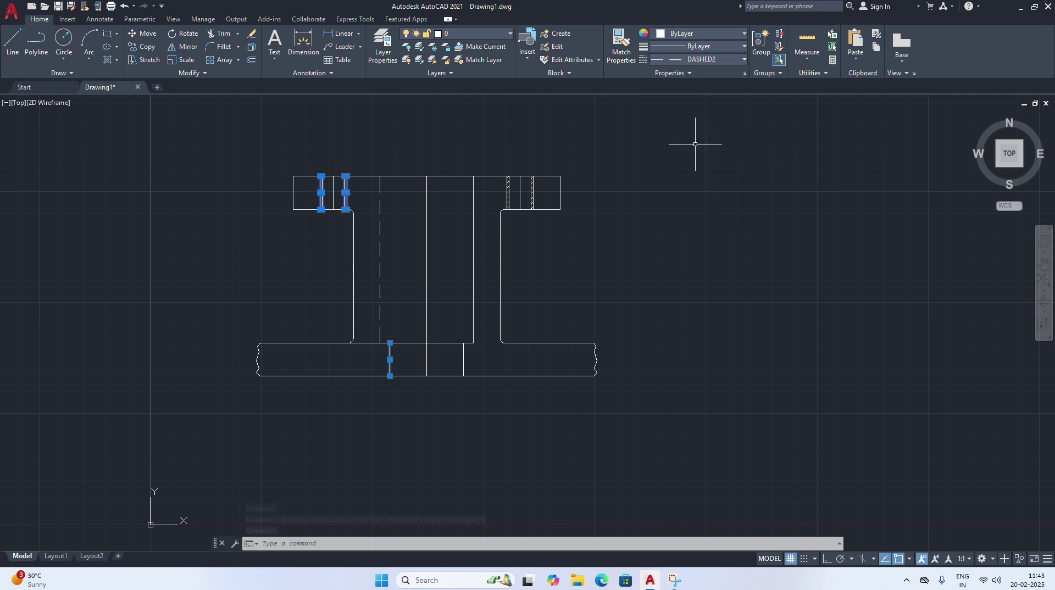
pyautogui.write('undo')
pyautogui.press('Return')
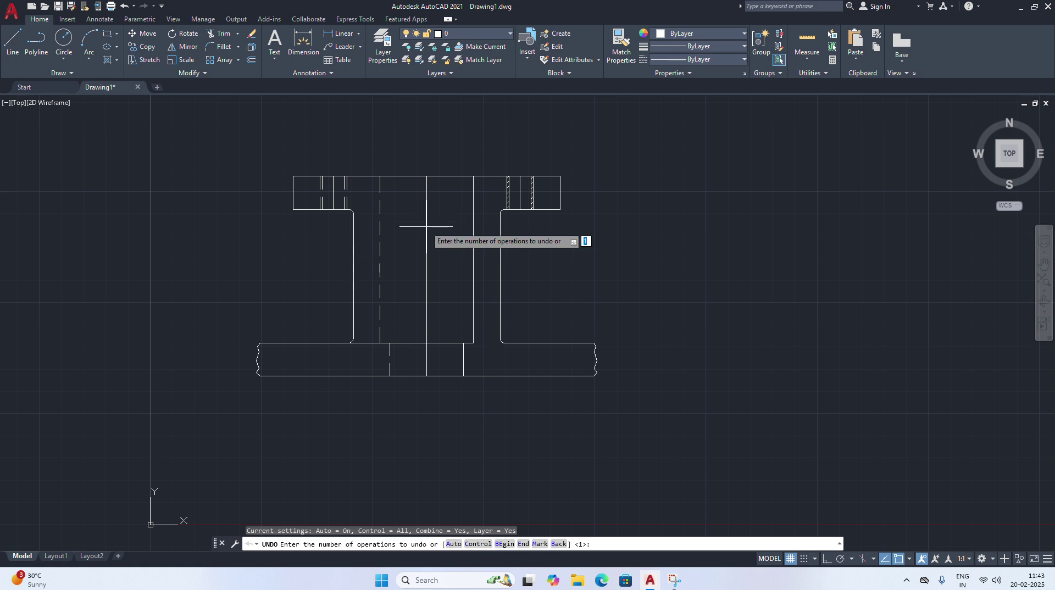
pyautogui.press('Escape')
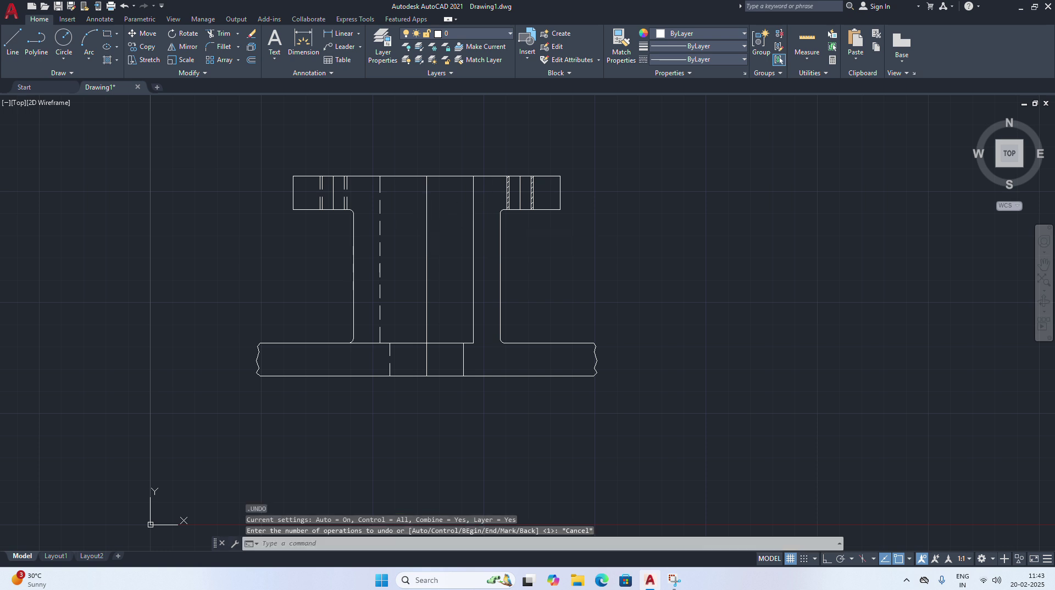
pyautogui.click(427, 221)
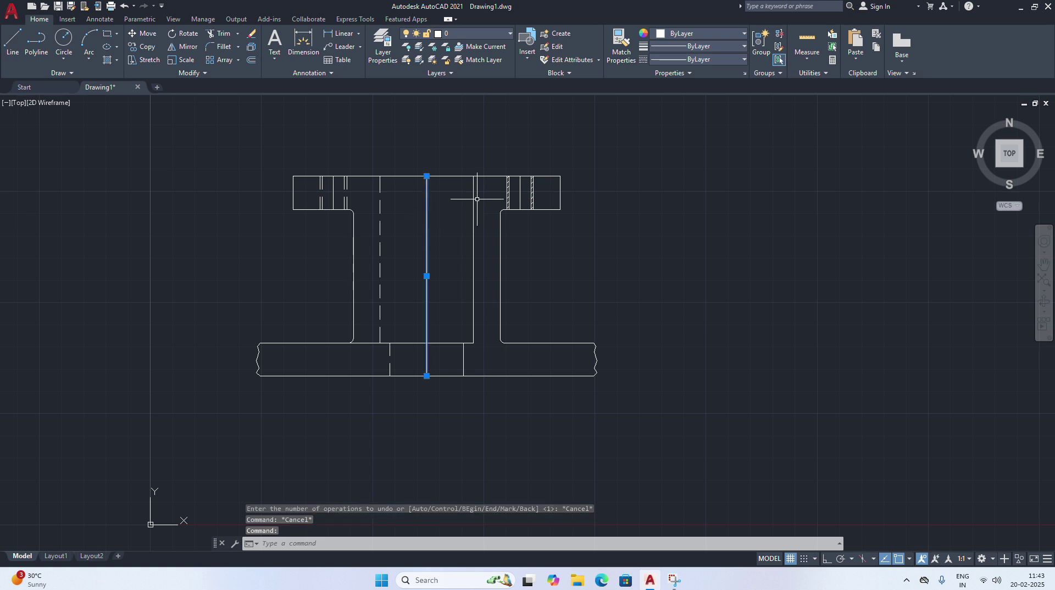
pyautogui.click(520, 192)
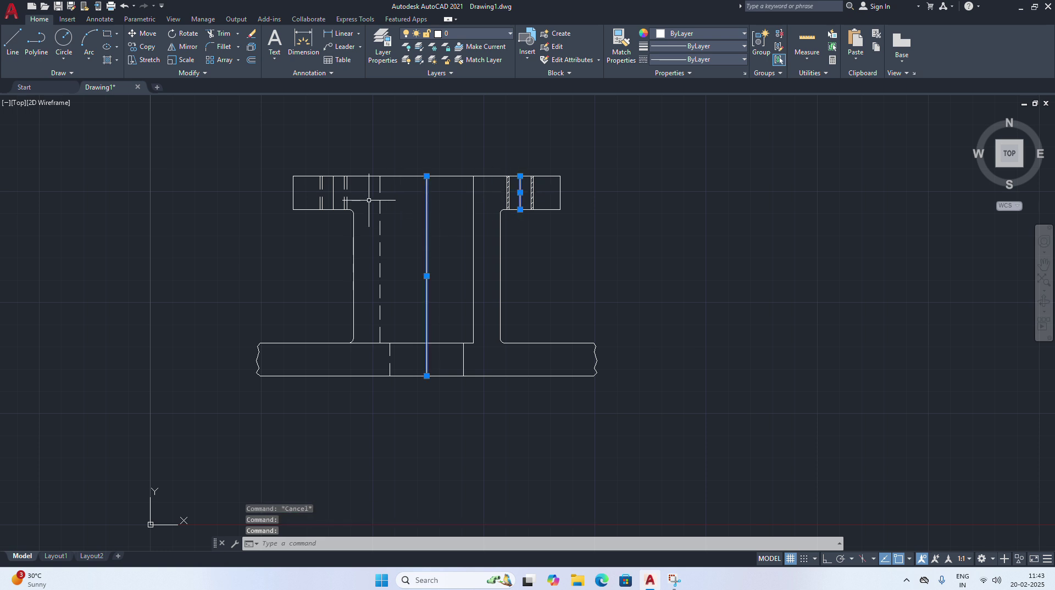
pyautogui.click(333, 192)
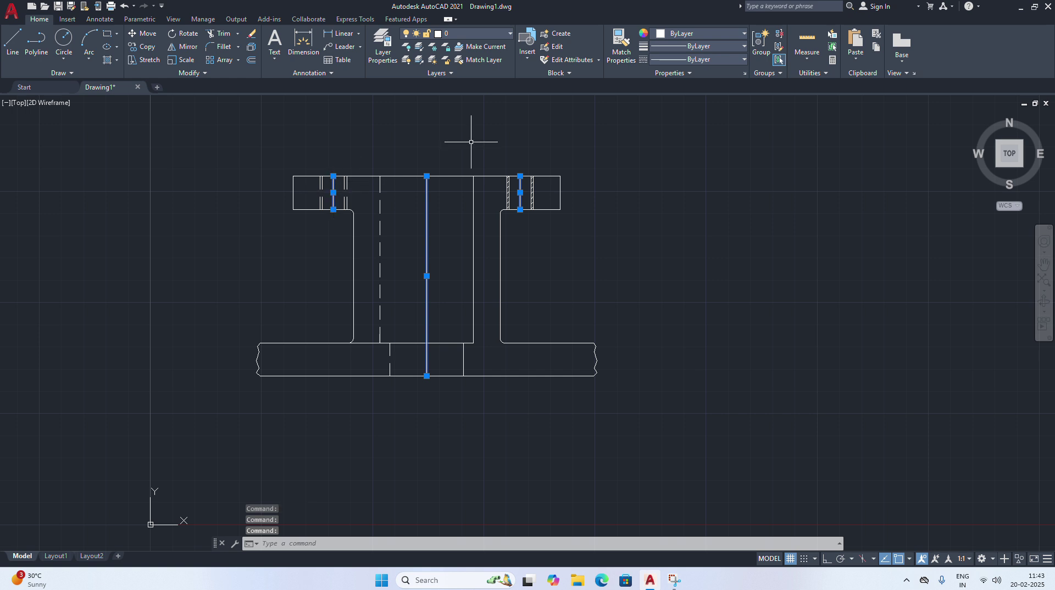
pyautogui.click(710, 59)
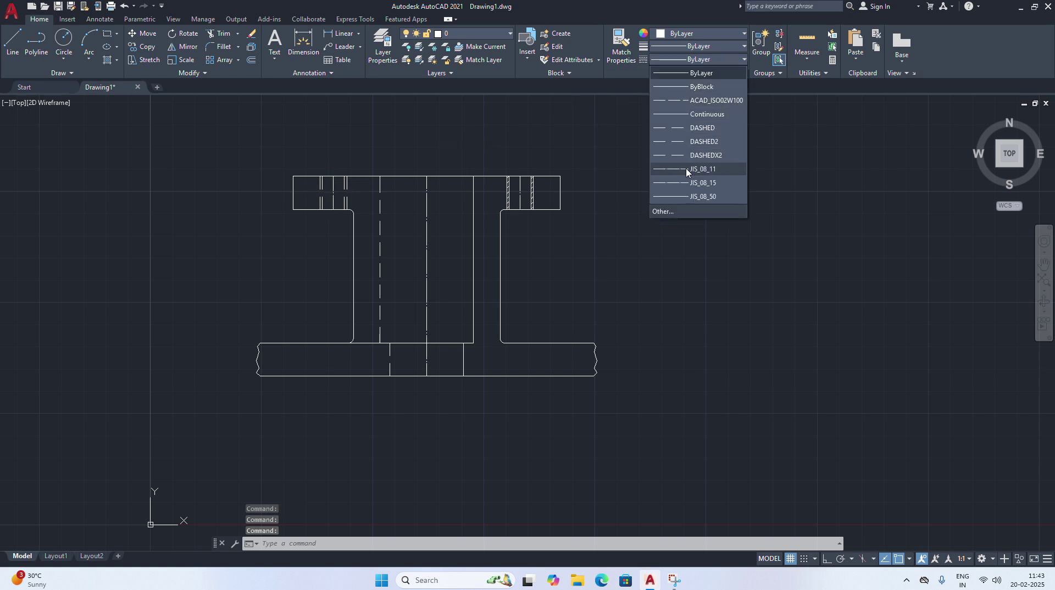
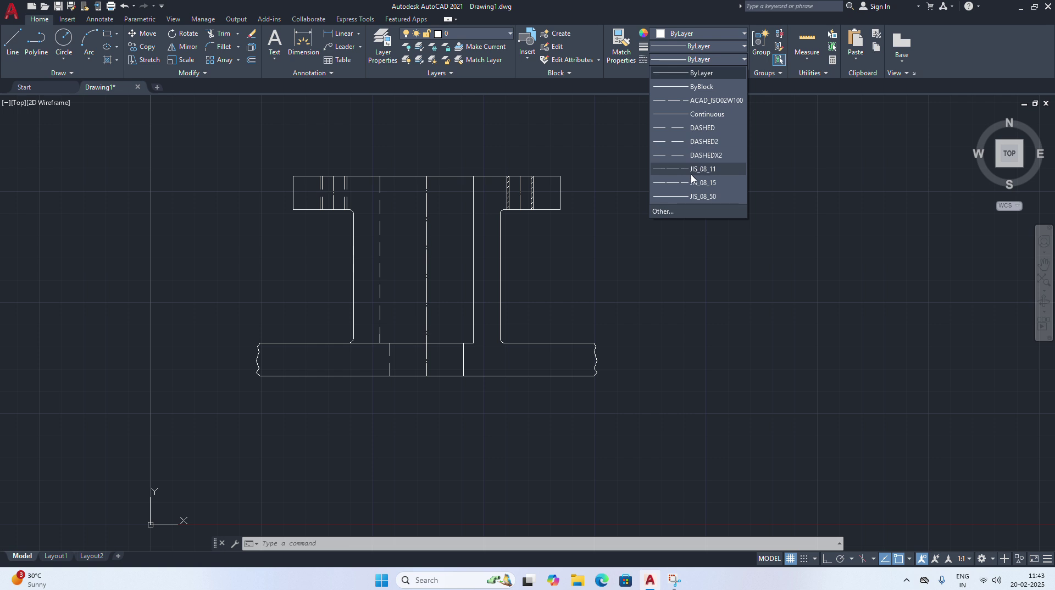
pyautogui.click(779, 152)
pyautogui.press('Escape')
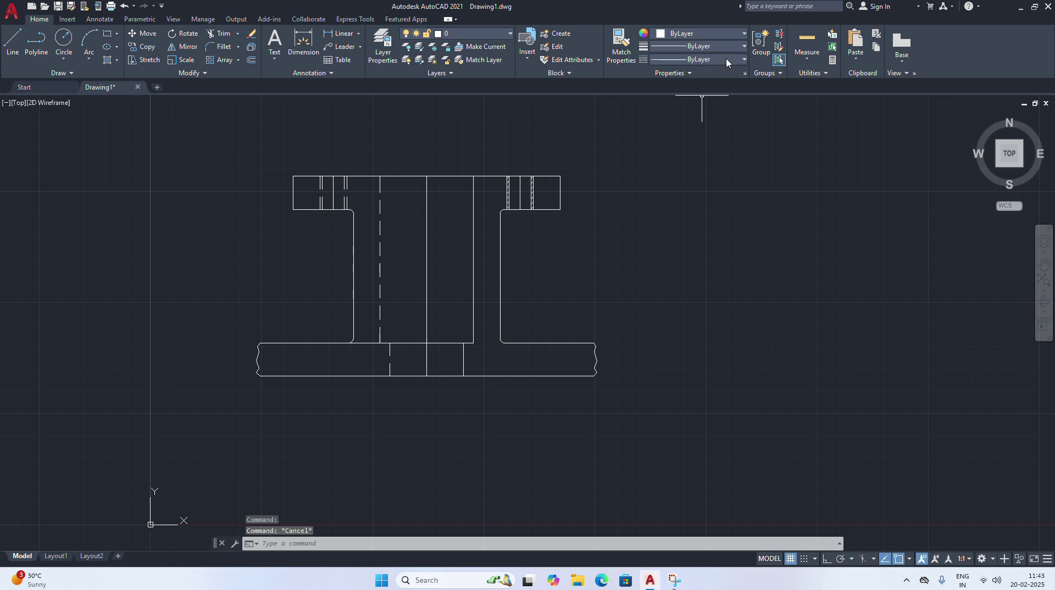
# Load the CENTER linetype from acadiso.lin through the Linetype Manager
pyautogui.click(727, 59)
pyautogui.click(672, 212)
pyautogui.click(612, 196)
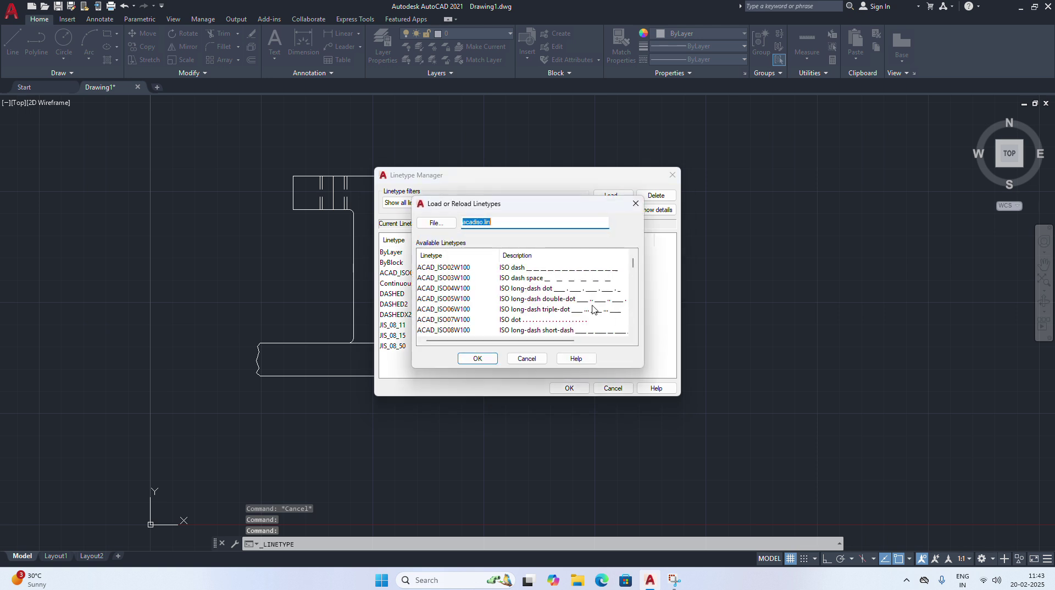
pyautogui.scroll(-9, 591, 296)
pyautogui.scroll(9, 583, 264)
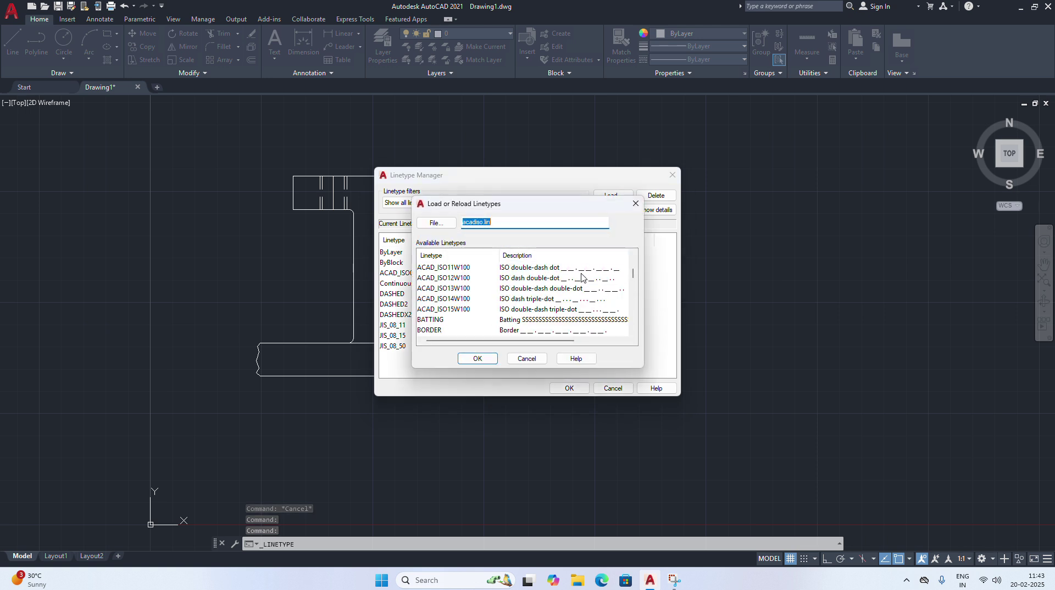
pyautogui.scroll(-2, 520, 303)
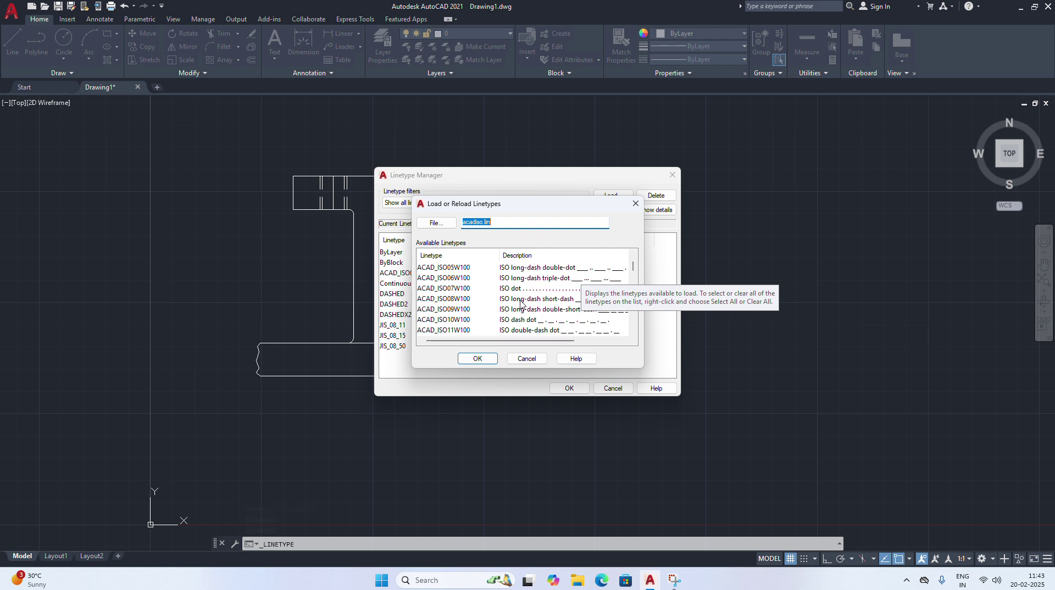
pyautogui.scroll(-3, 520, 303)
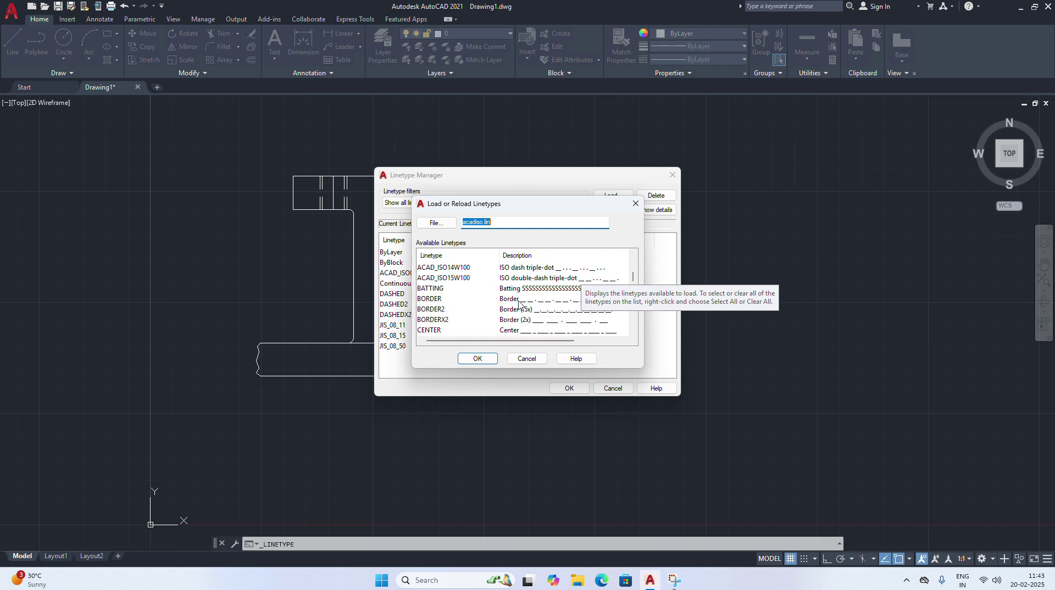
pyautogui.click(519, 300)
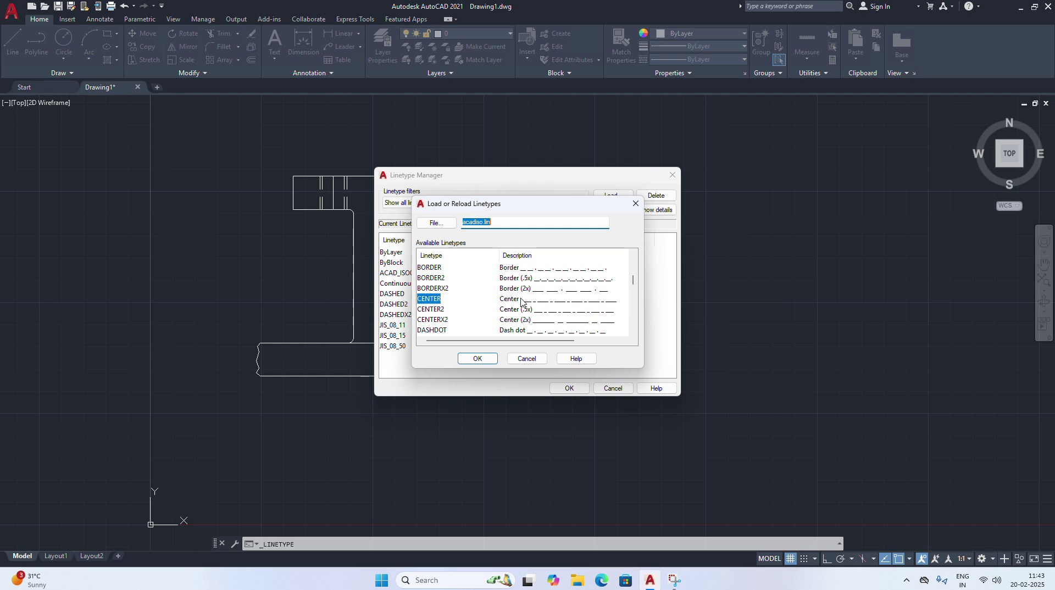
pyautogui.click(478, 358)
# Load the CENTER2 linetype from acadiso.lin
pyautogui.click(613, 196)
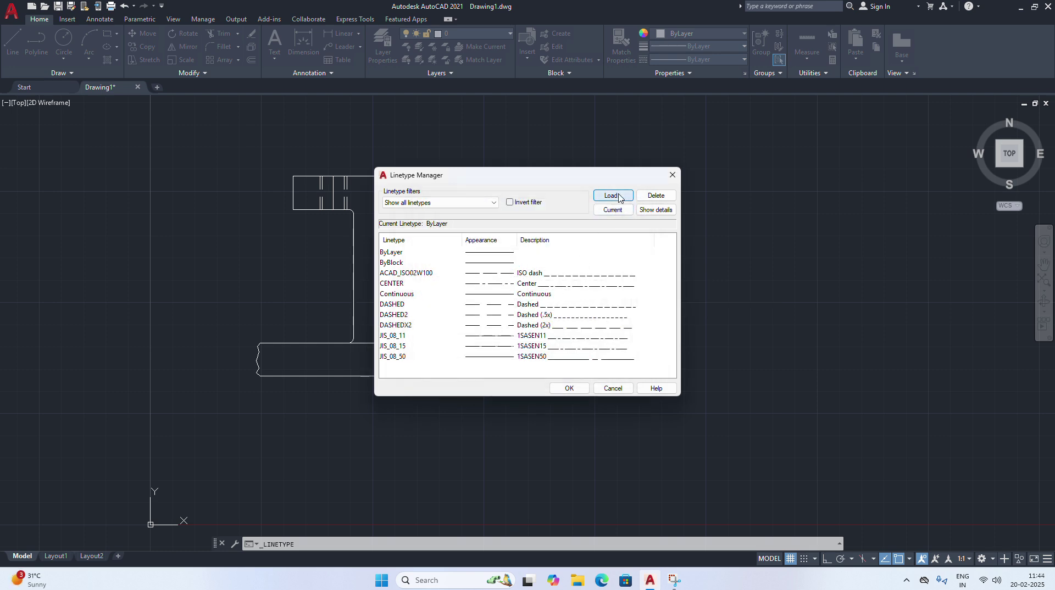
pyautogui.scroll(-5, 544, 291)
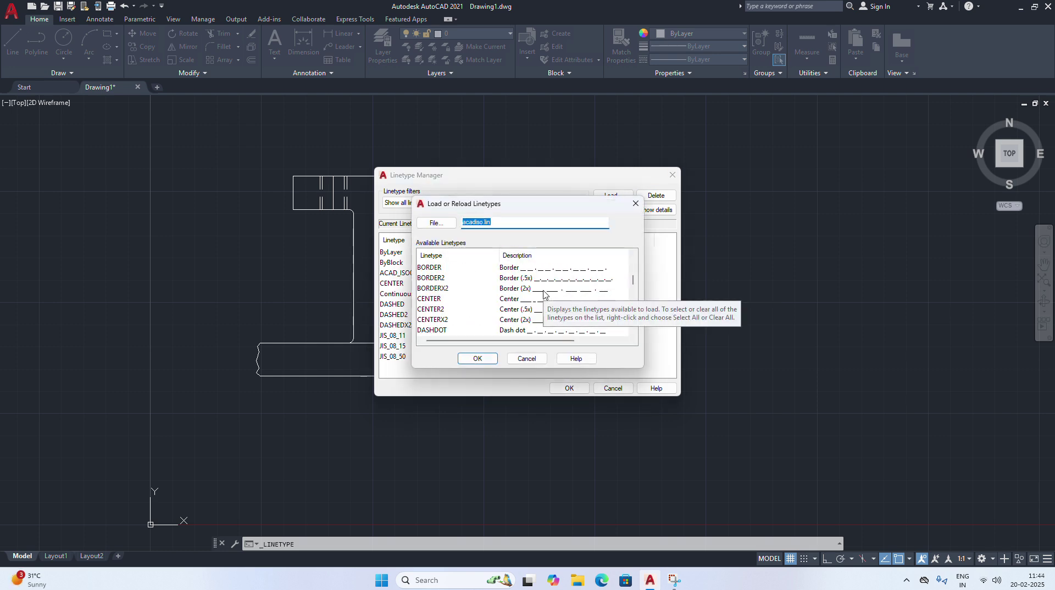
pyautogui.click(521, 309)
pyautogui.click(478, 359)
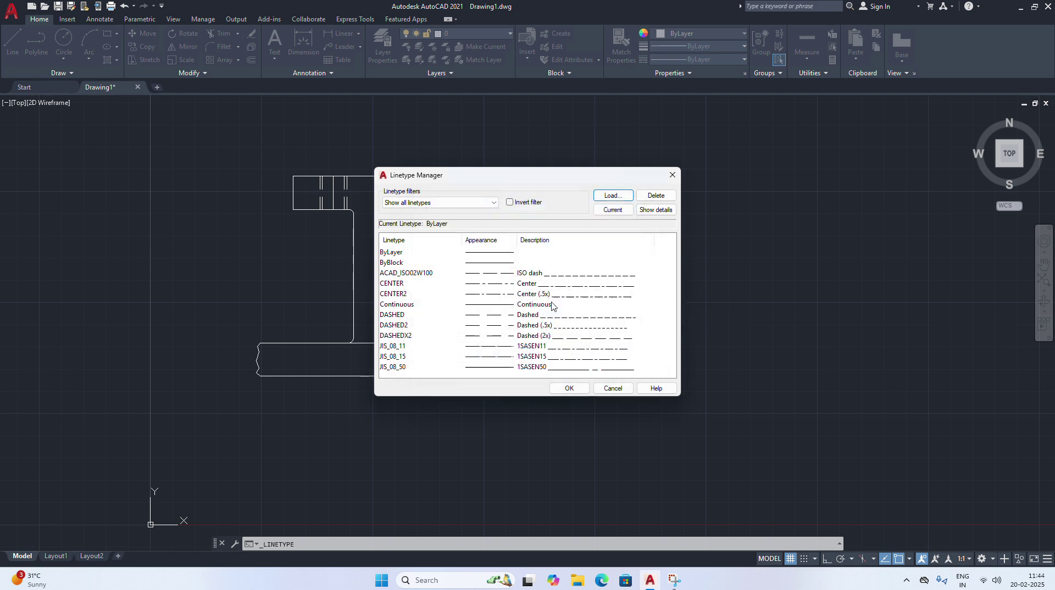
# Load the CENTERX2 linetype from acadiso.lin and close the Linetype Manager
pyautogui.click(612, 197)
pyautogui.scroll(-5, 542, 297)
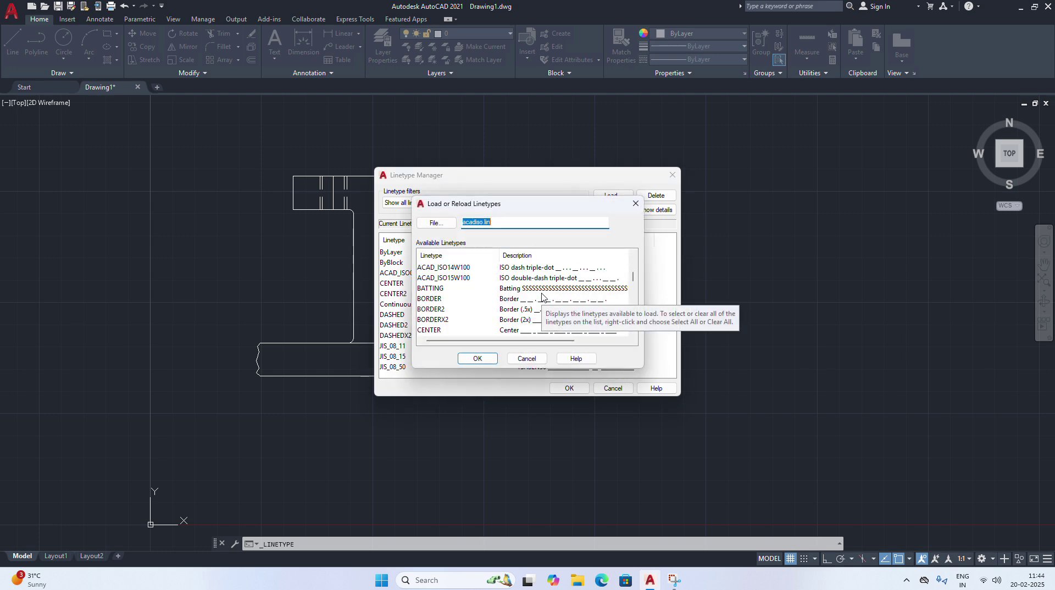
pyautogui.click(525, 321)
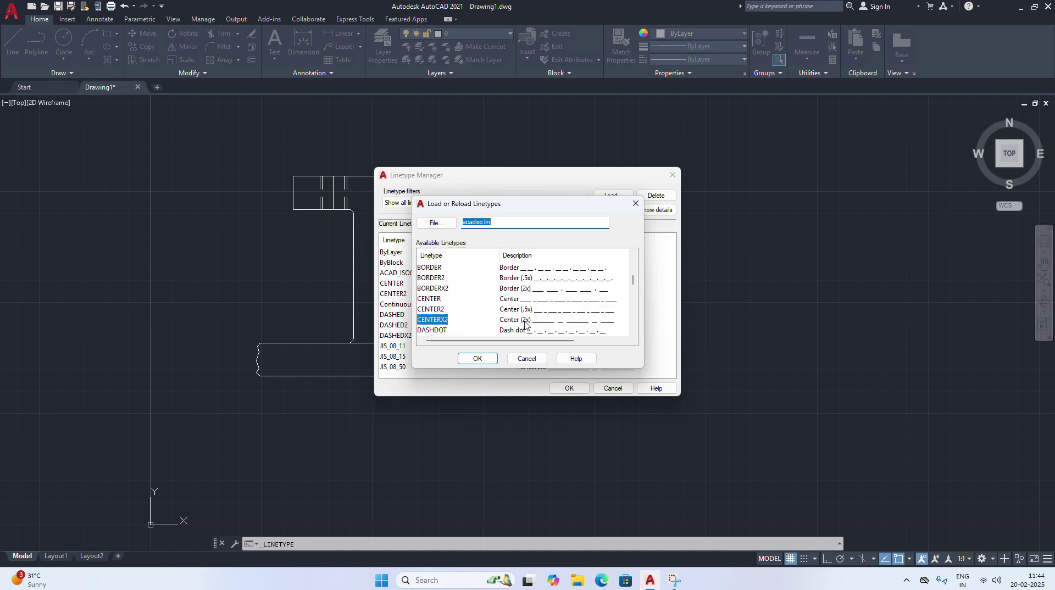
pyautogui.click(478, 358)
pyautogui.click(672, 176)
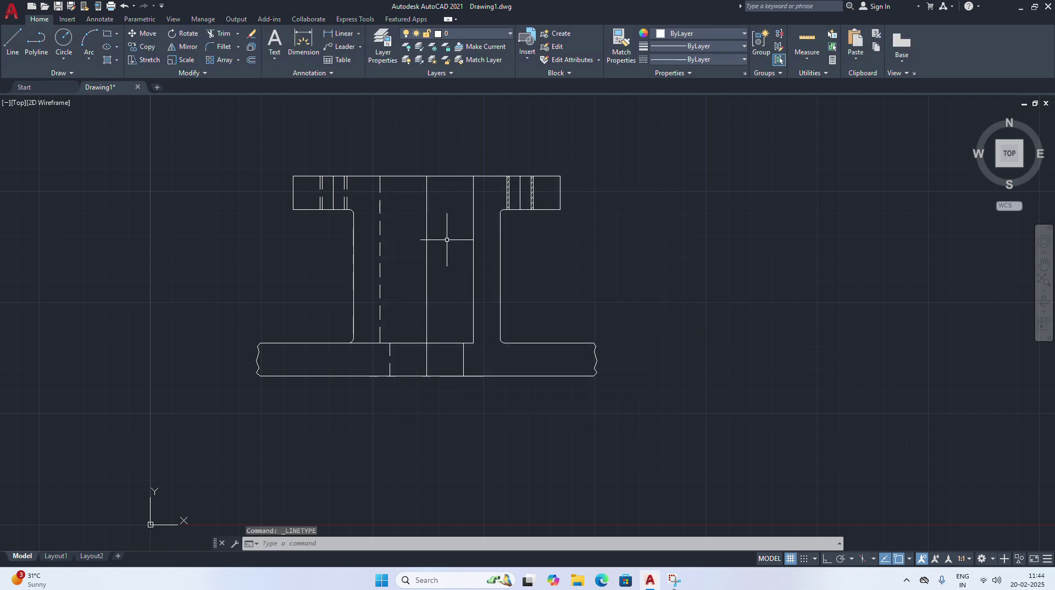
# Change the linetype of the figure's vertical centre line and the middle lines of both upper flange holes to CENTER2
pyautogui.click(427, 246)
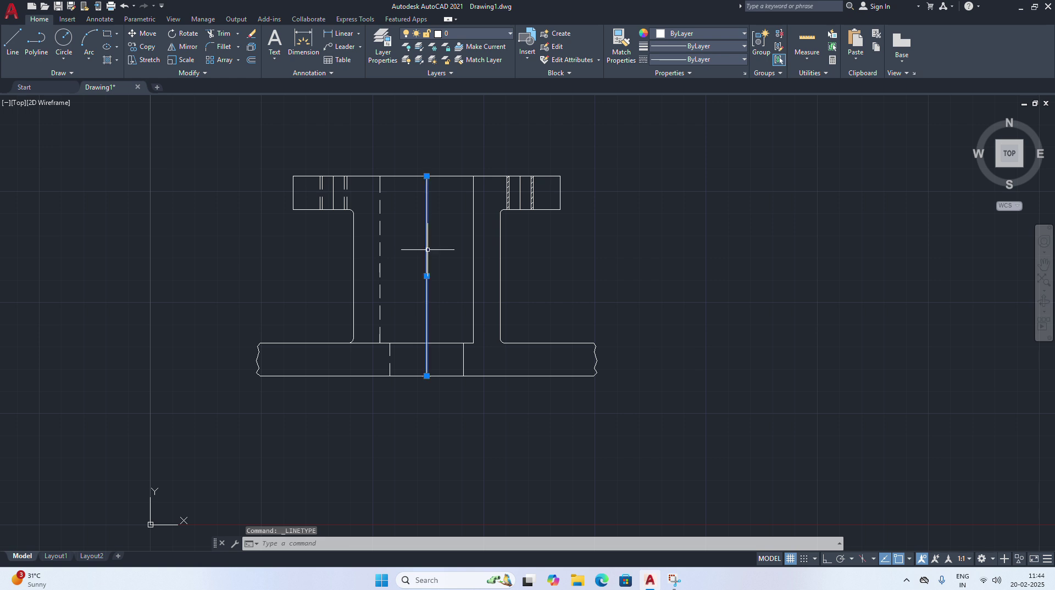
pyautogui.click(520, 190)
pyautogui.click(333, 193)
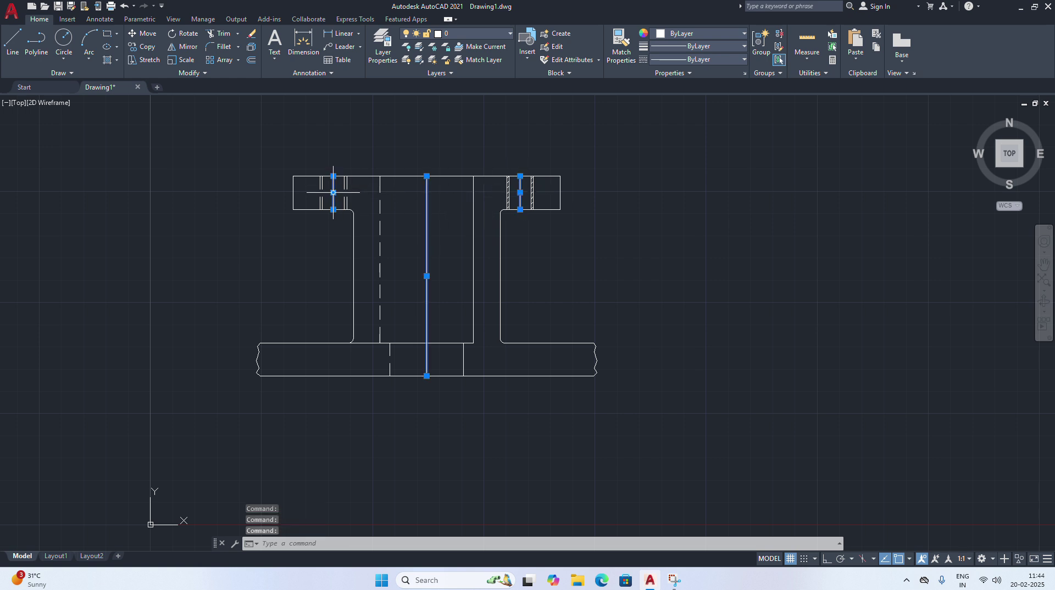
pyautogui.click(725, 59)
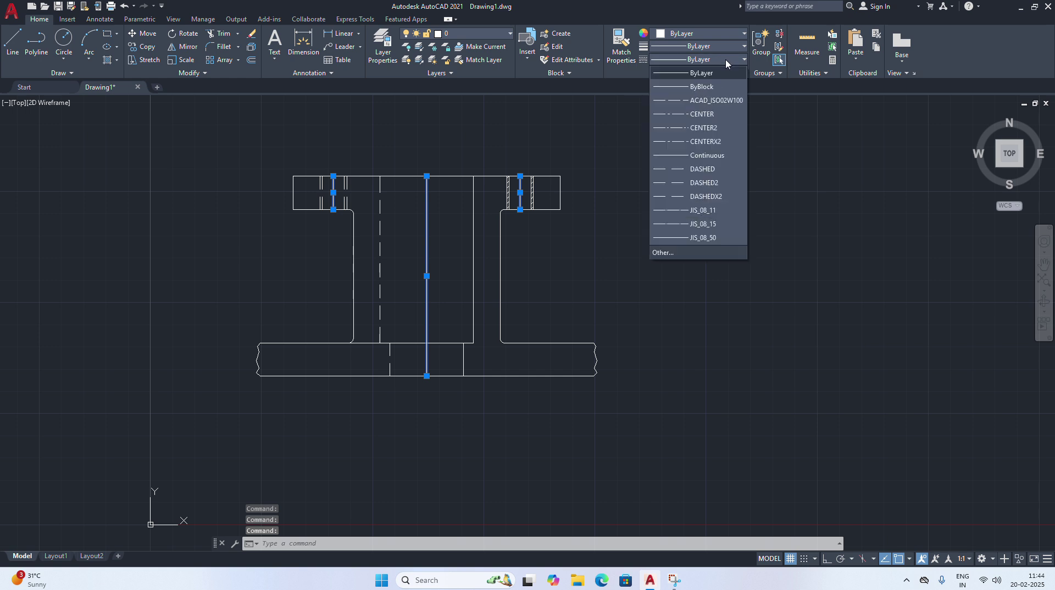
pyautogui.click(705, 127)
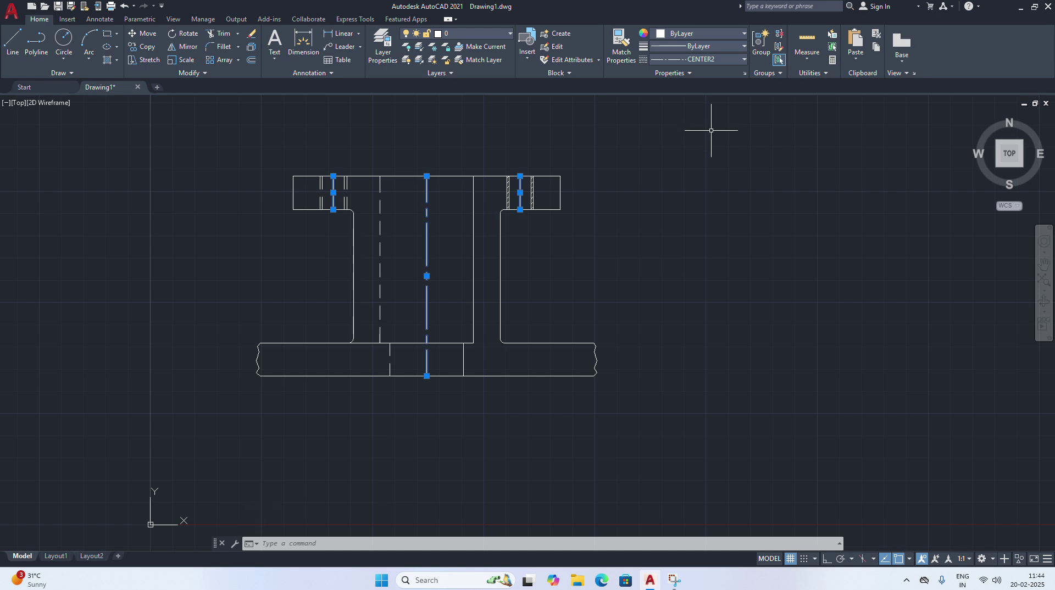
pyautogui.write('lt')
pyautogui.press('Return')
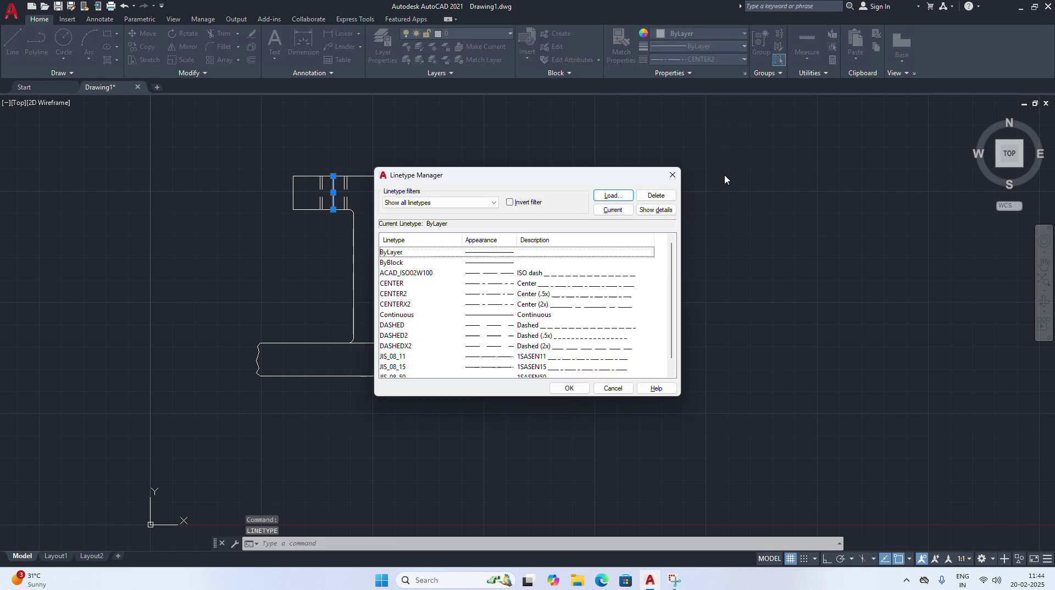
pyautogui.click(673, 175)
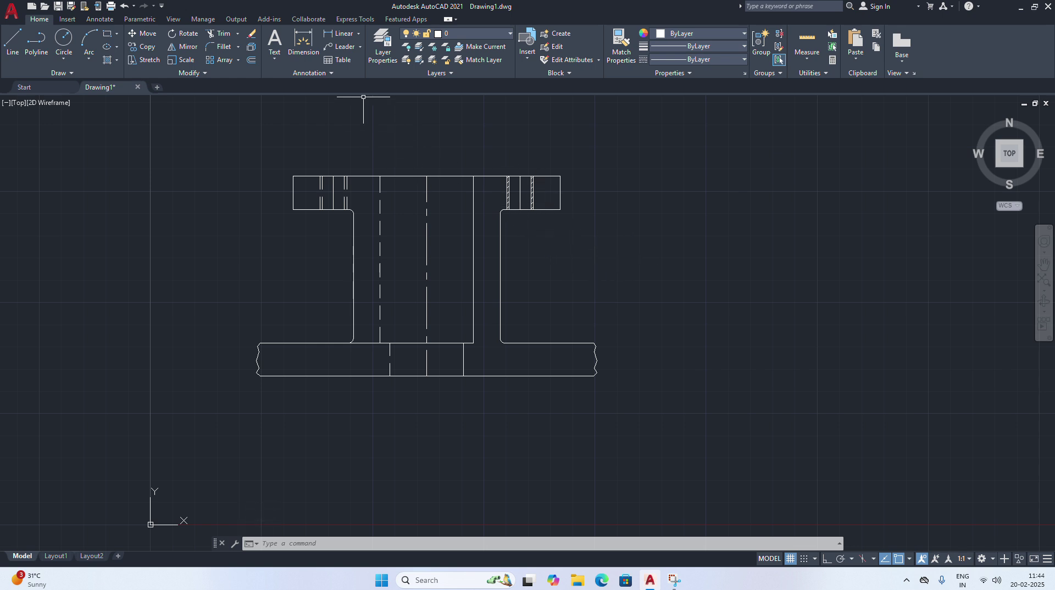
# Hatch the right wall with its lower band and the upper flange's outer right end using ANSI31 at scale 1
pyautogui.click(109, 60)
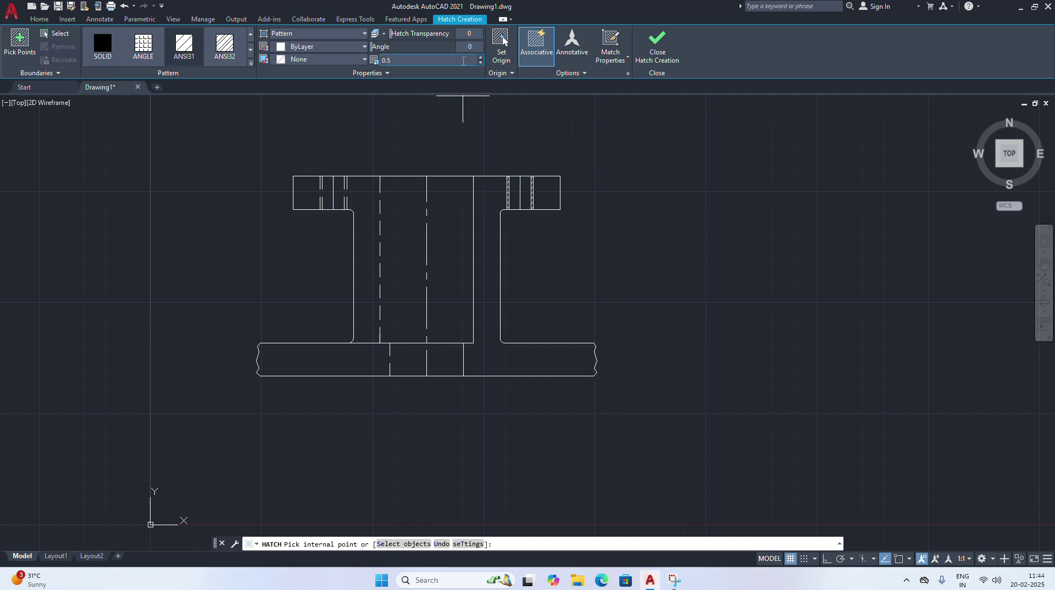
pyautogui.click(398, 62)
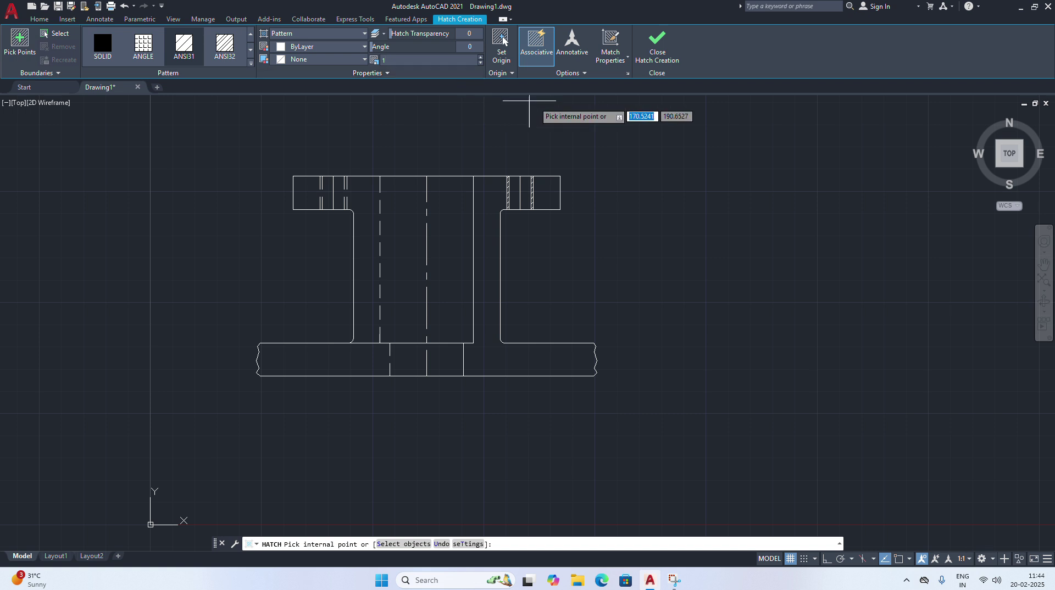
pyautogui.click(492, 220)
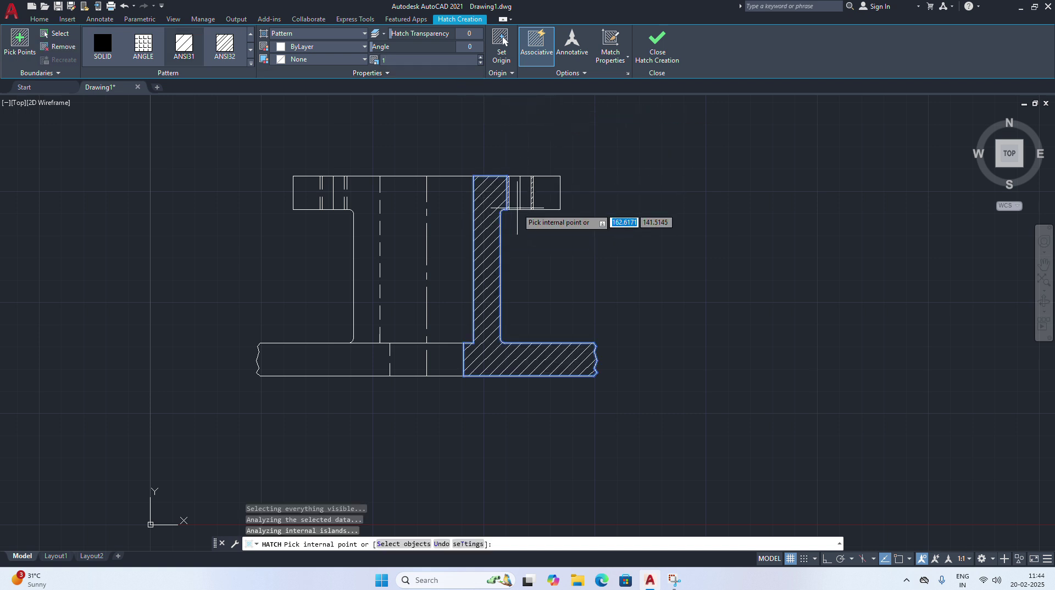
pyautogui.click(544, 197)
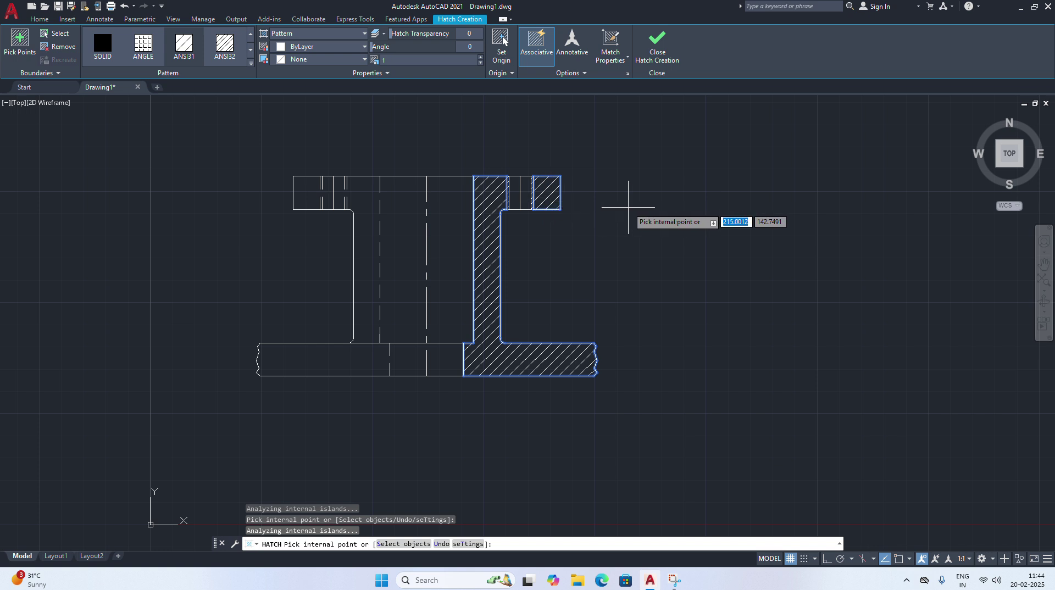
pyautogui.press('Escape')
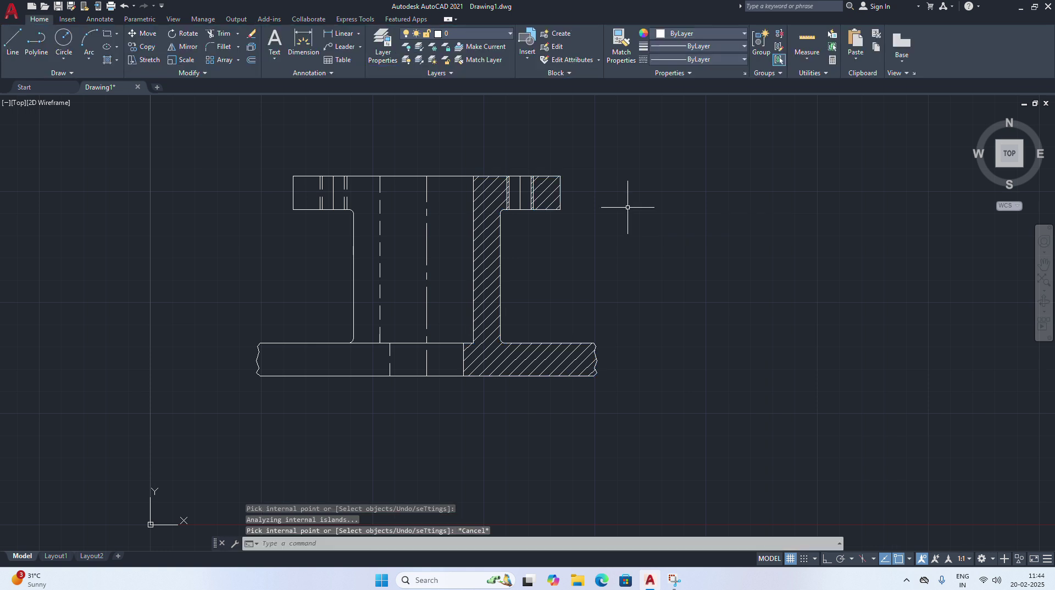
# Draw a 120-unit horizontal line with Ortho on in the empty area to the right of the hatched figure
pyautogui.rightClick(711, 252)
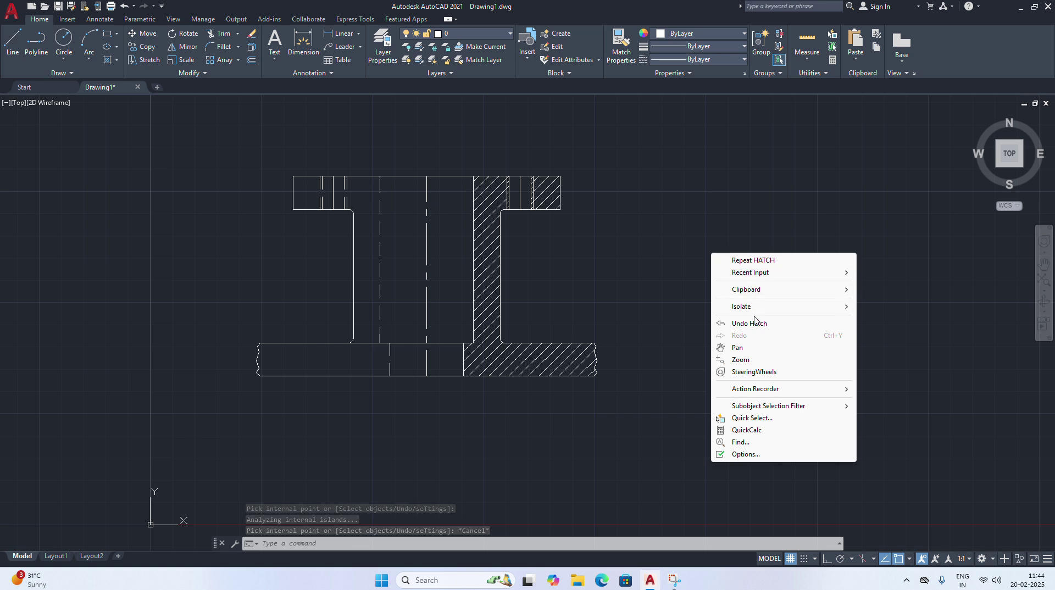
pyautogui.click(745, 353)
pyautogui.moveTo(733, 302)
pyautogui.mouseDown()
pyautogui.moveTo(480, 309)
pyautogui.moveTo(397, 261)
pyautogui.mouseUp()
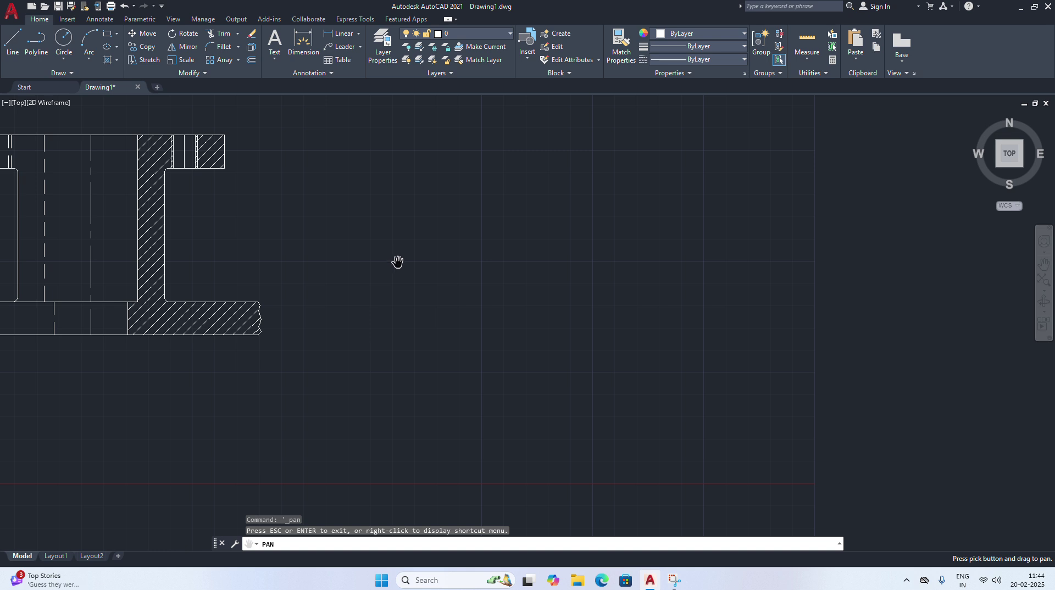
pyautogui.rightClick(429, 262)
pyautogui.click(454, 270)
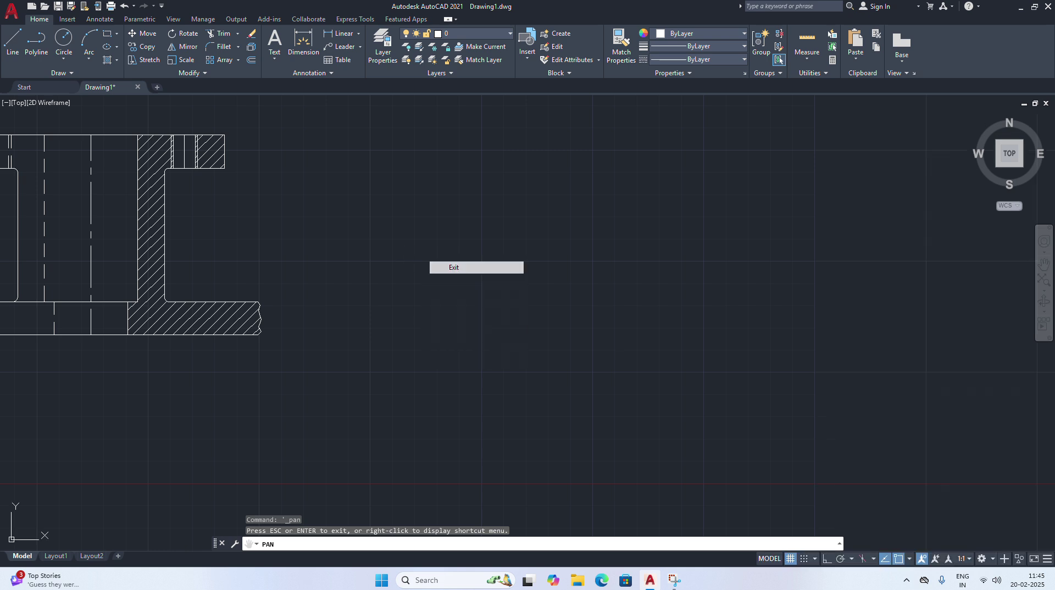
pyautogui.click(9, 48)
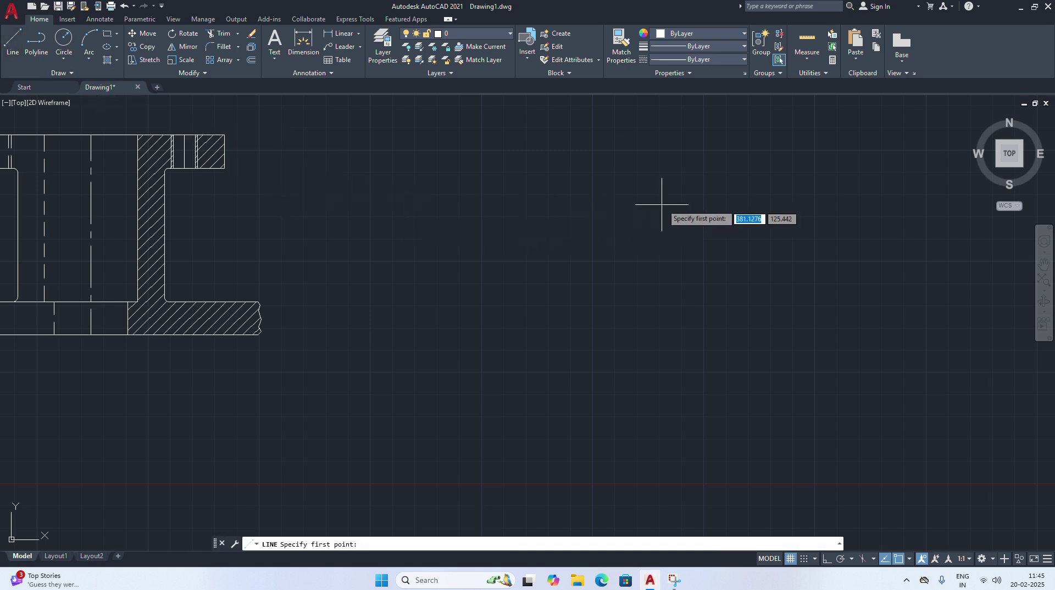
pyautogui.click(509, 222)
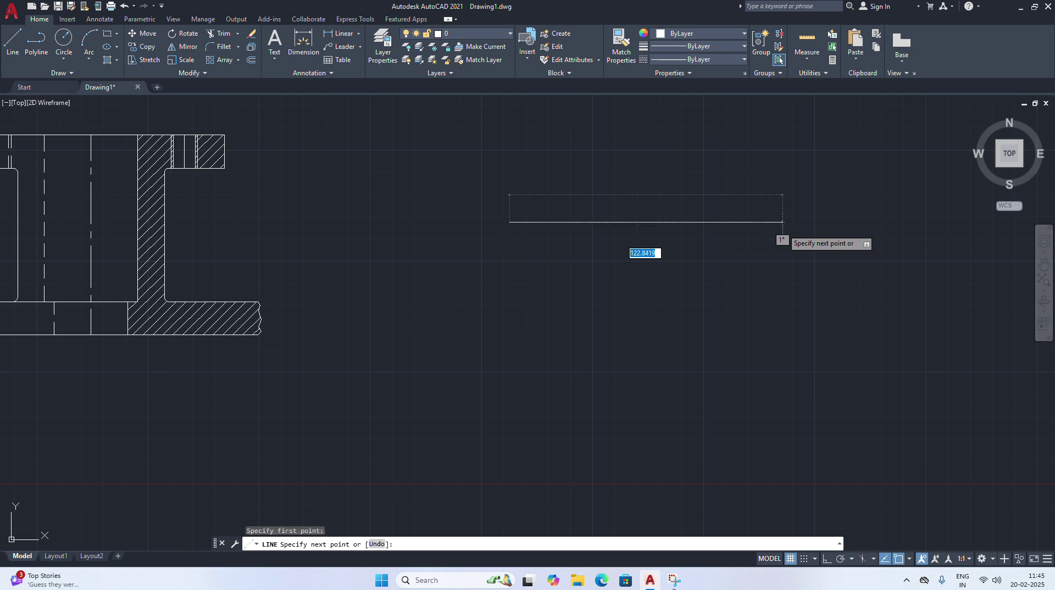
pyautogui.press('F8')
pyautogui.write('12')
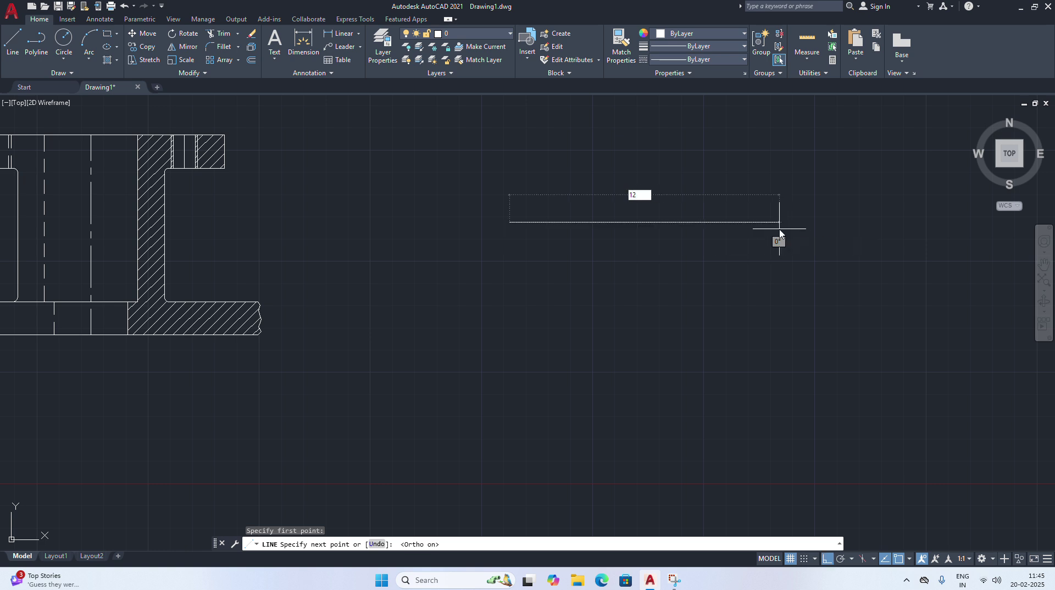
pyautogui.write('0')
pyautogui.press('Return')
pyautogui.press('Escape')
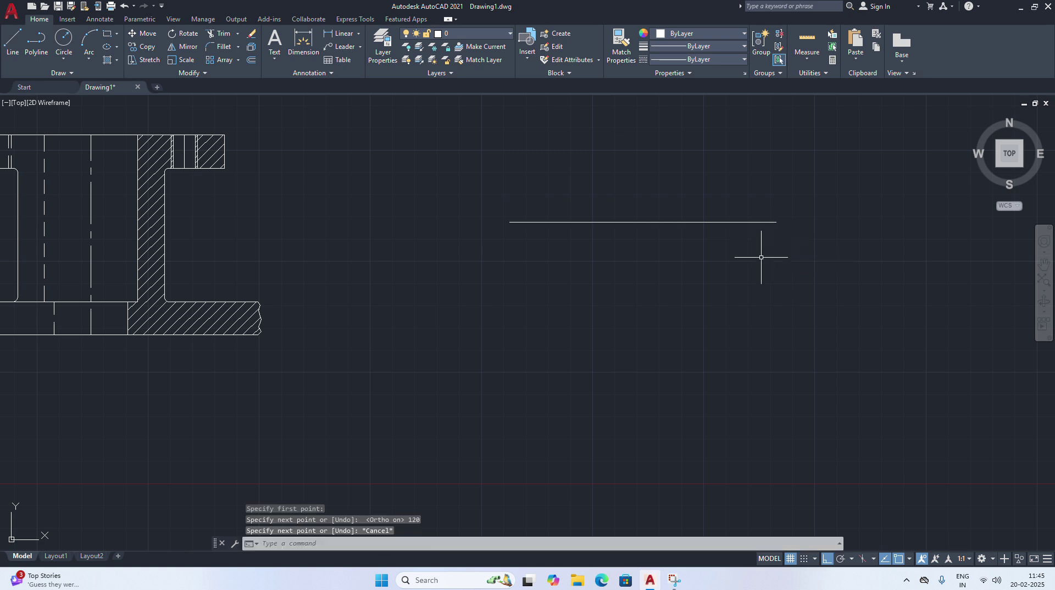
# Offset the new 120-unit horizontal line 15 units downward
pyautogui.click(254, 65)
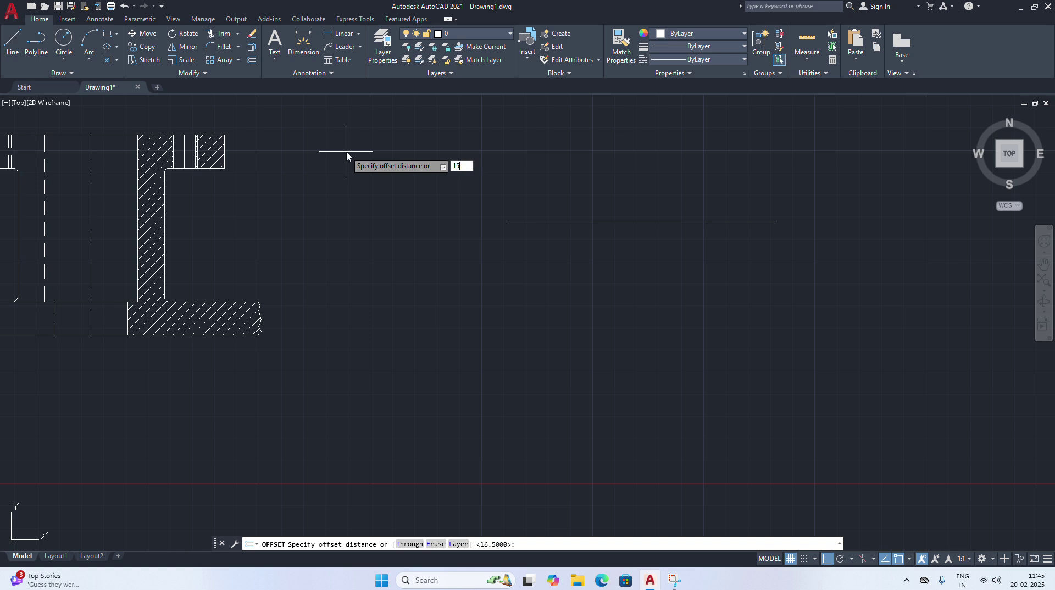
pyautogui.press('Return')
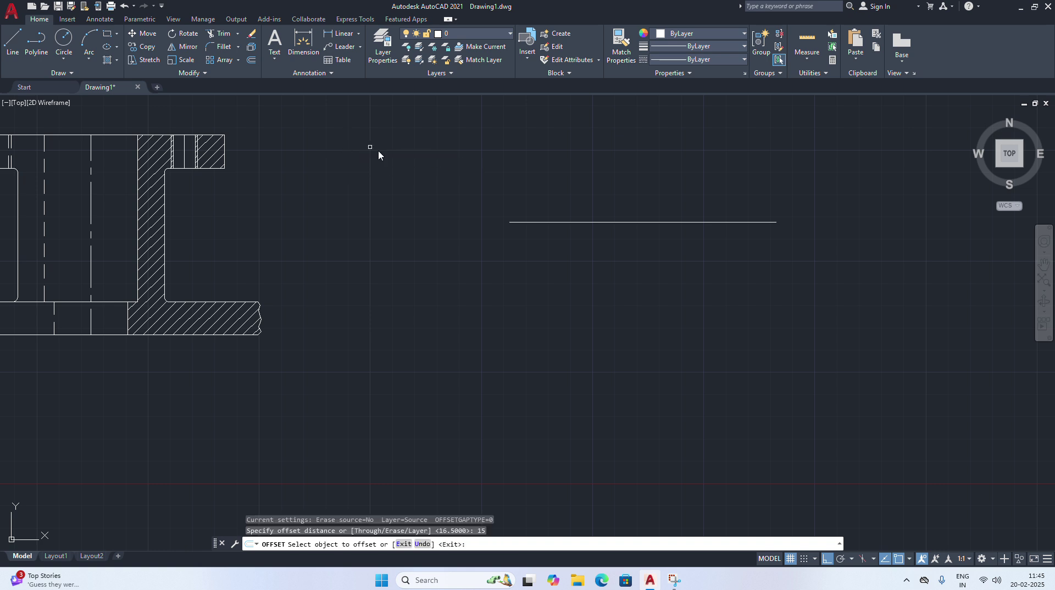
pyautogui.click(550, 221)
pyautogui.click(550, 261)
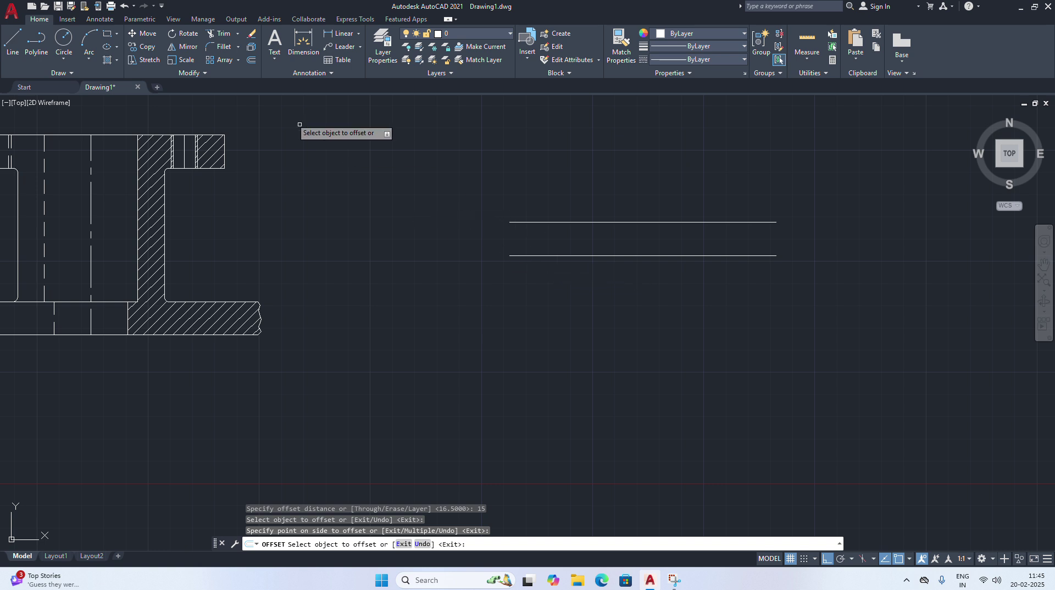
# Offset the lower of the two new horizontal lines 45 units downward
pyautogui.click(252, 62)
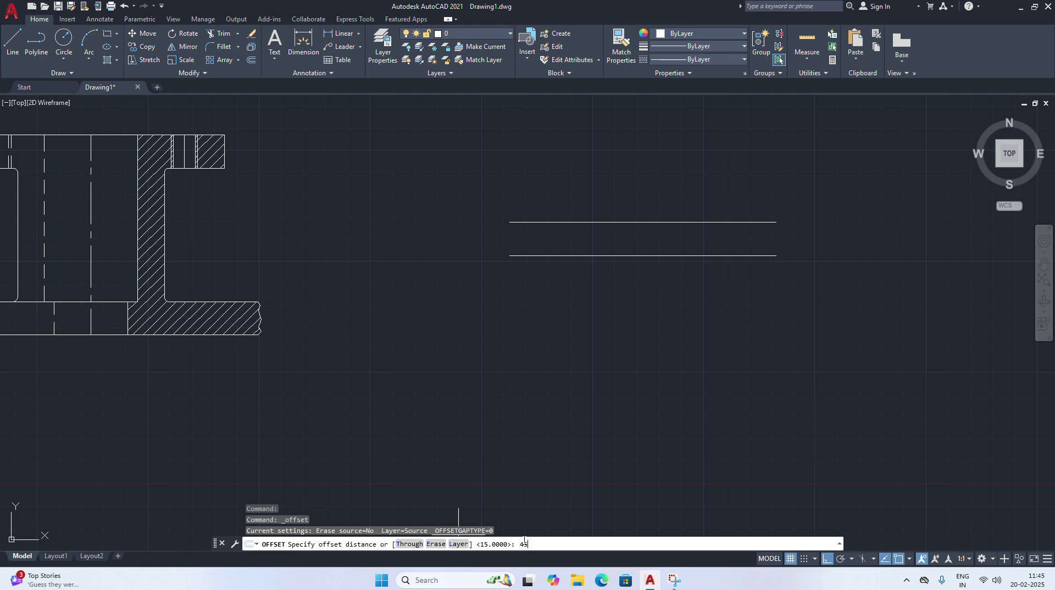
pyautogui.write('45')
pyautogui.press('Return')
pyautogui.click(649, 256)
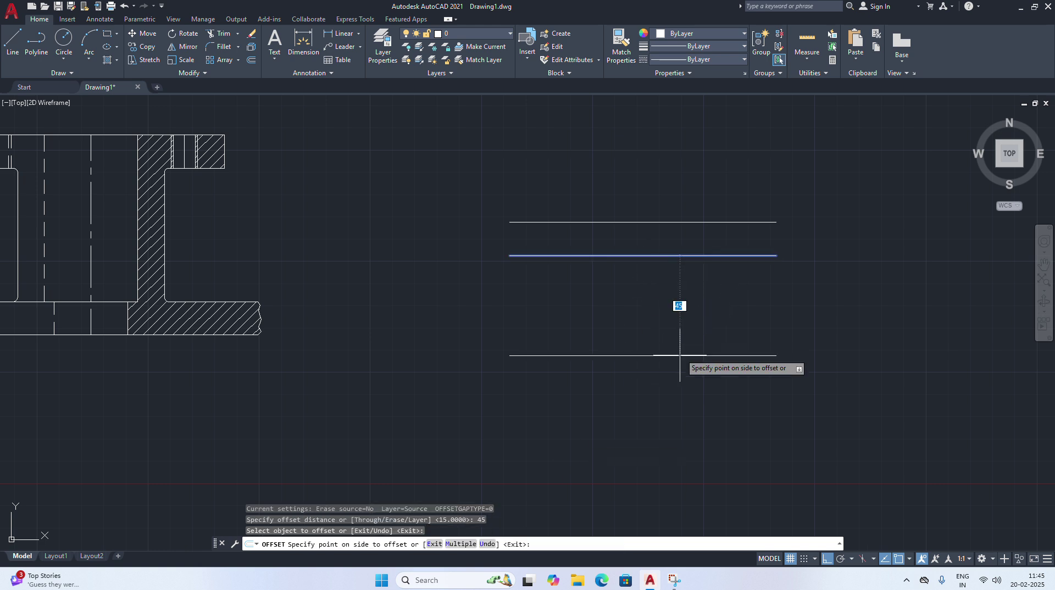
pyautogui.click(680, 355)
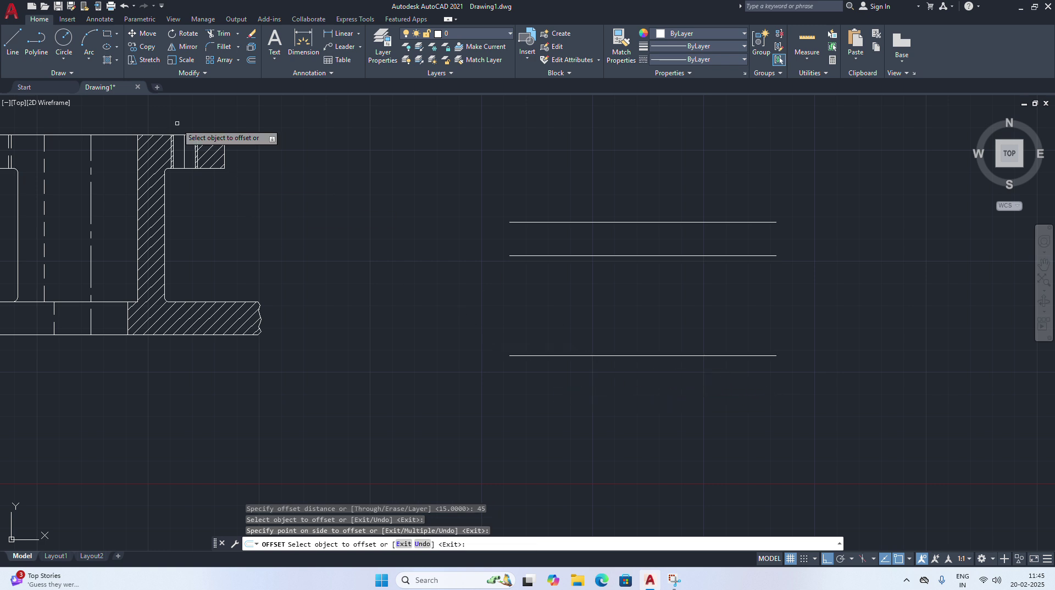
# Draw a vertical line from the midpoint of the lowest horizontal line up past the uppermost one
pyautogui.click(13, 44)
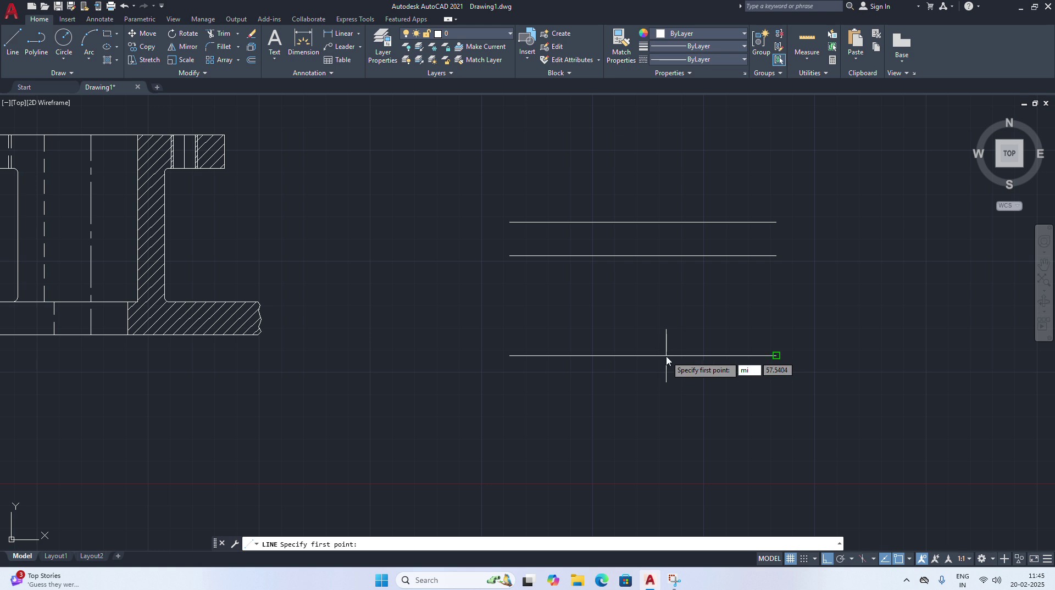
pyautogui.write('mid')
pyautogui.press('Return')
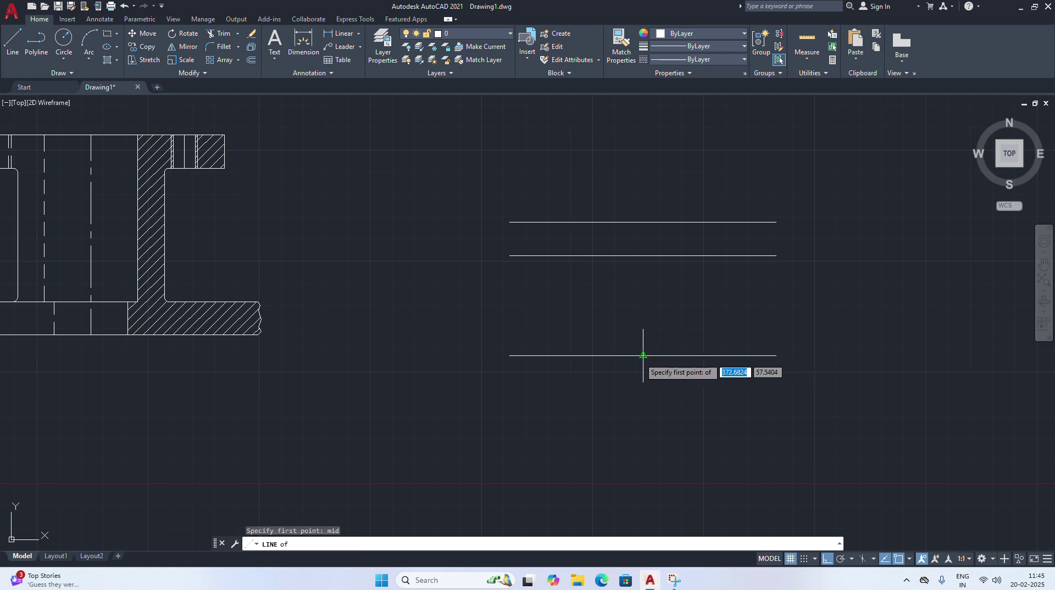
pyautogui.click(643, 356)
pyautogui.click(643, 170)
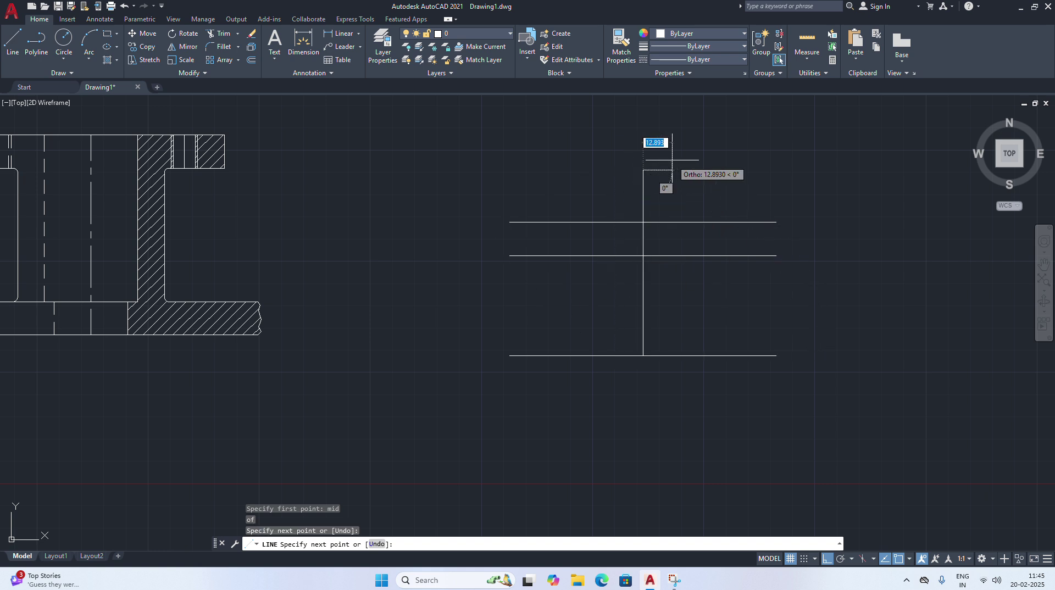
pyautogui.press('Return')
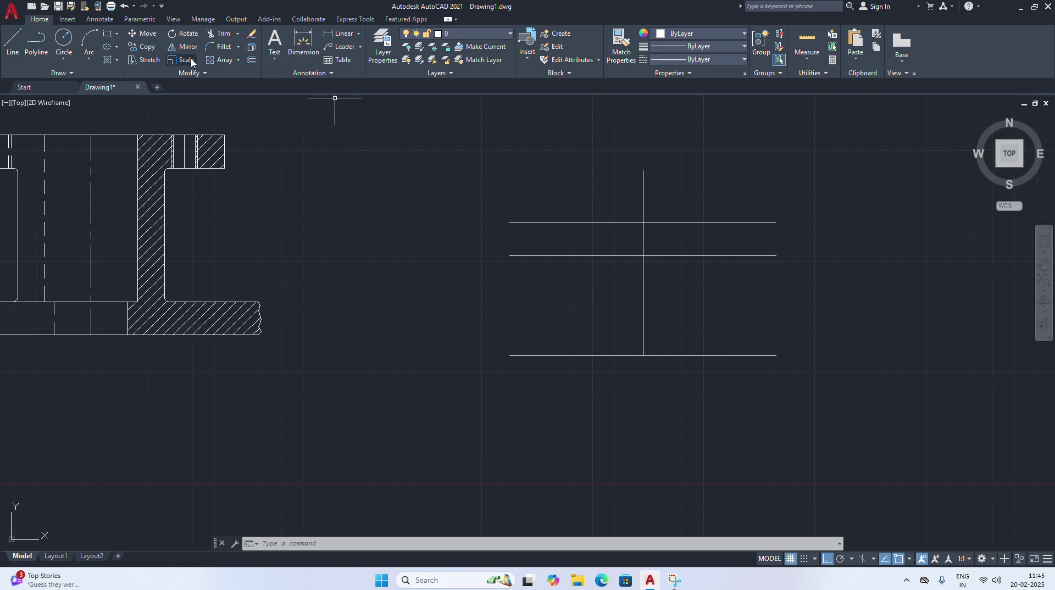
# Offset the vertical centre line 12 units to both sides
pyautogui.click(254, 63)
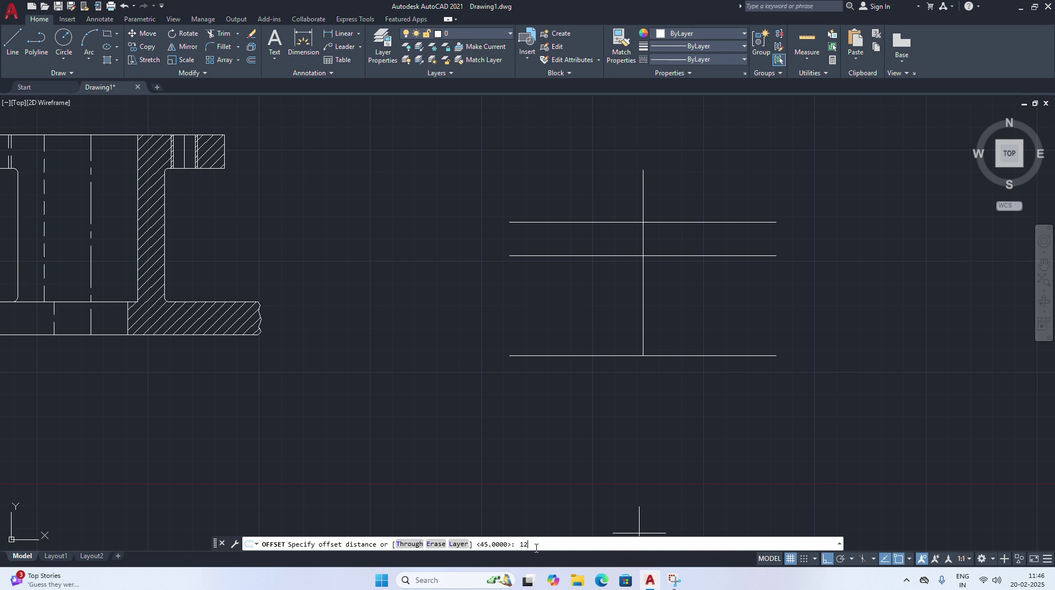
pyautogui.press('Return')
pyautogui.click(643, 296)
pyautogui.click(701, 306)
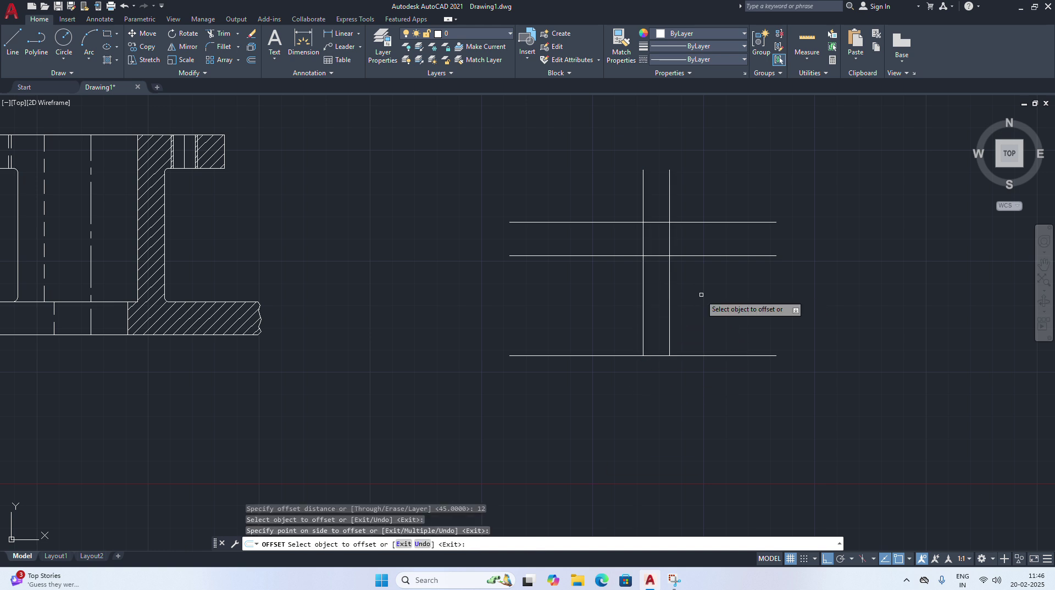
pyautogui.click(643, 302)
pyautogui.click(600, 302)
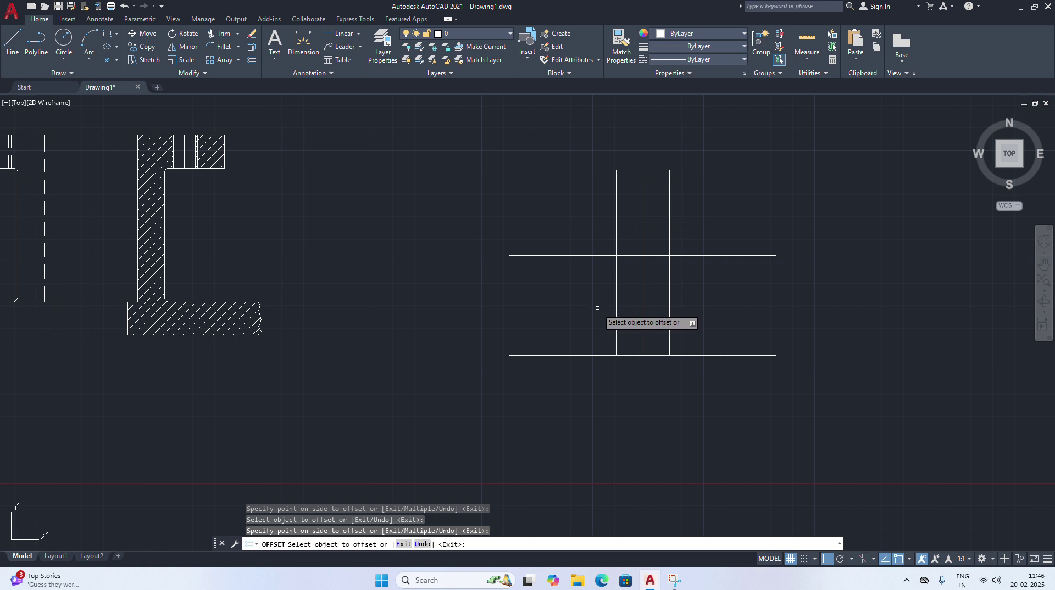
# Offset the vertical centre line of the second figure 21 units to both sides
pyautogui.click(250, 60)
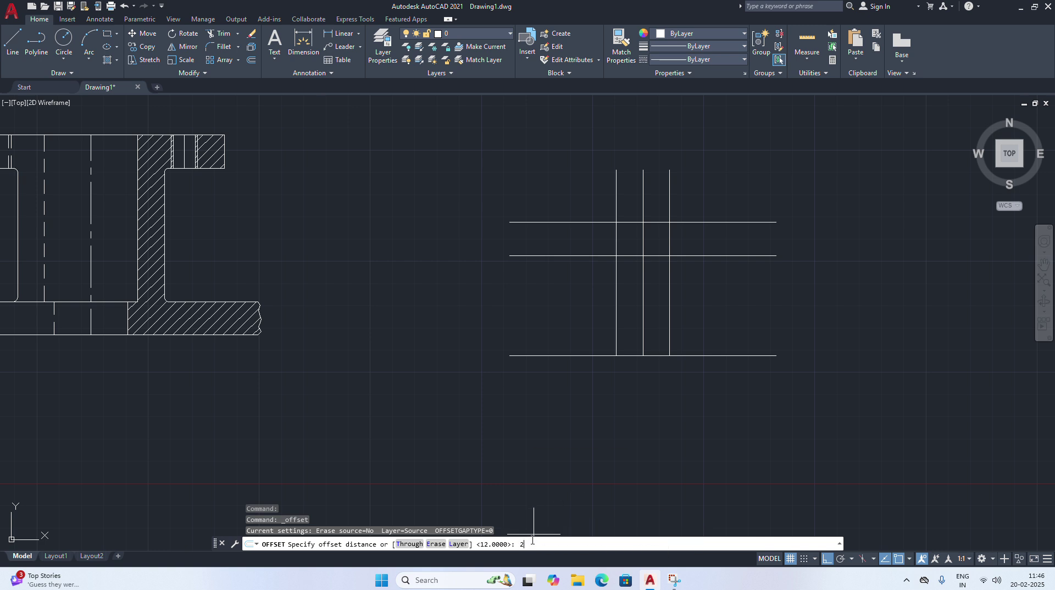
pyautogui.write('21')
pyautogui.press('Return')
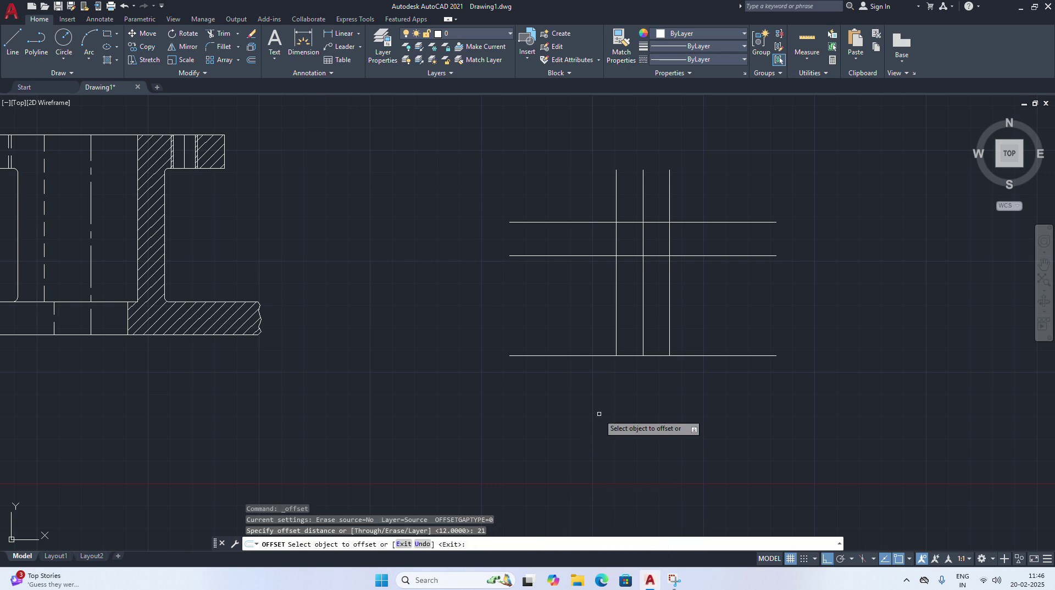
pyautogui.click(643, 304)
pyautogui.click(730, 302)
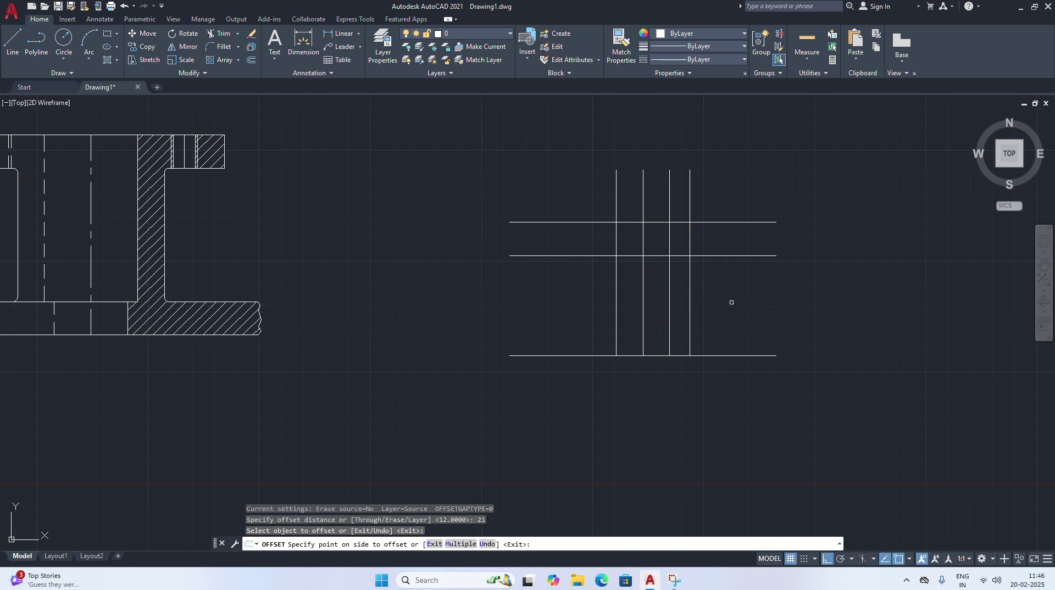
pyautogui.click(642, 305)
pyautogui.click(549, 320)
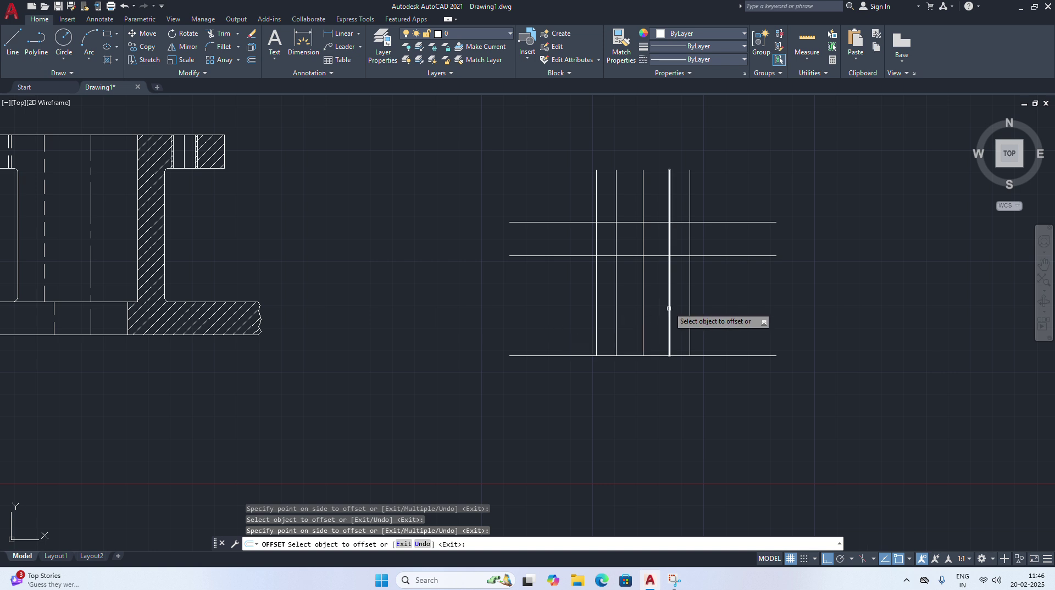
# Offset the vertical centre line of the second figure 42 units to both sides
pyautogui.click(251, 60)
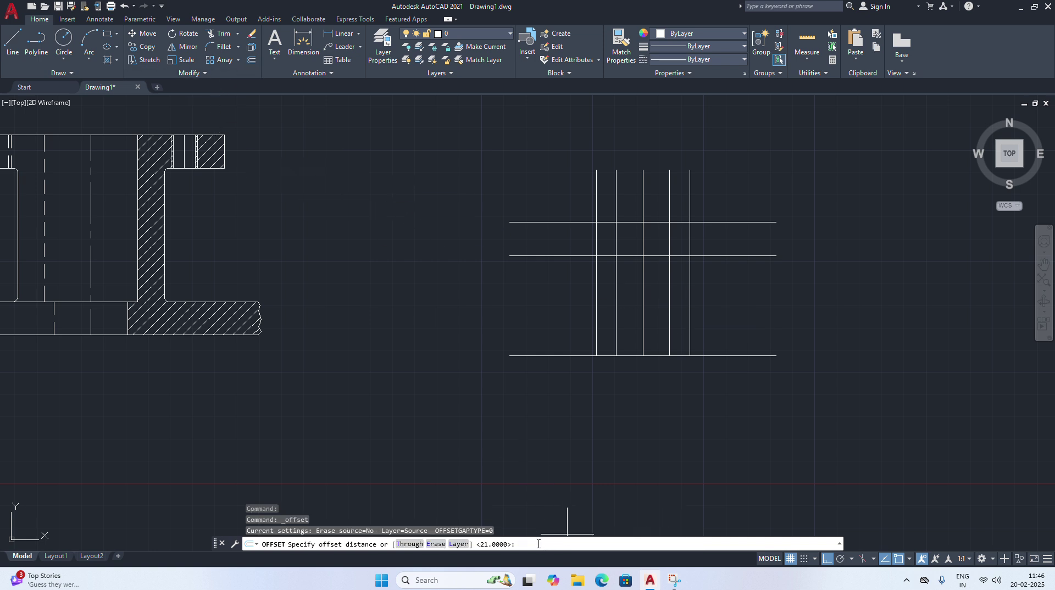
pyautogui.press('Return')
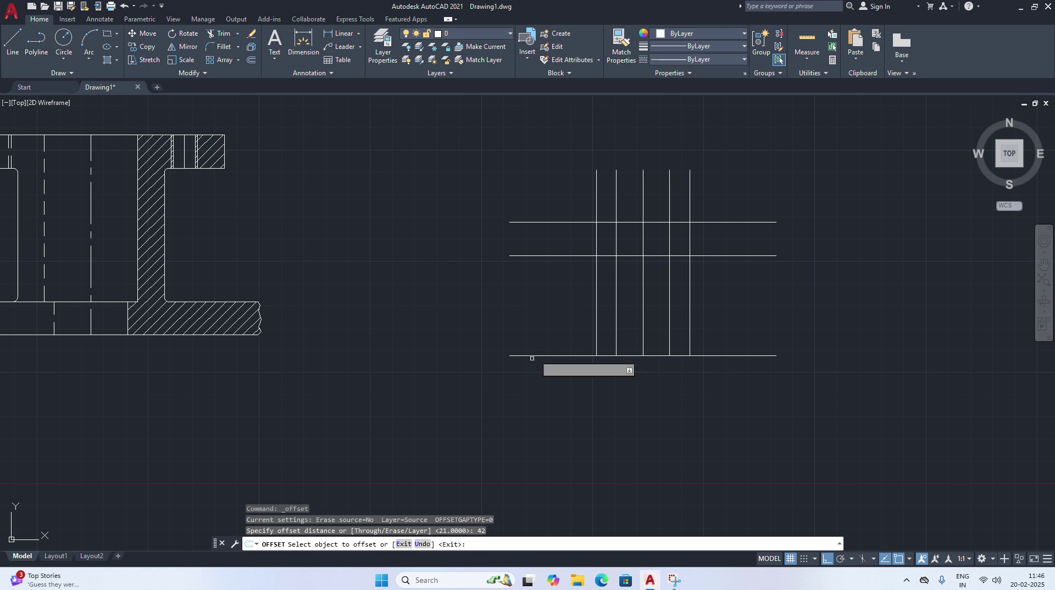
pyautogui.click(644, 272)
pyautogui.click(672, 279)
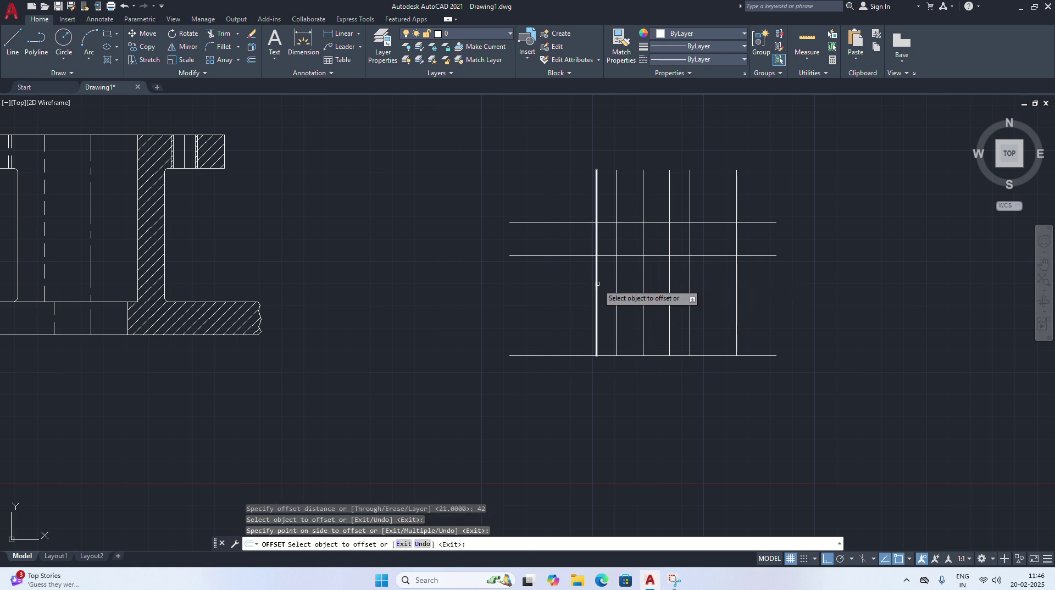
pyautogui.click(644, 279)
pyautogui.click(594, 275)
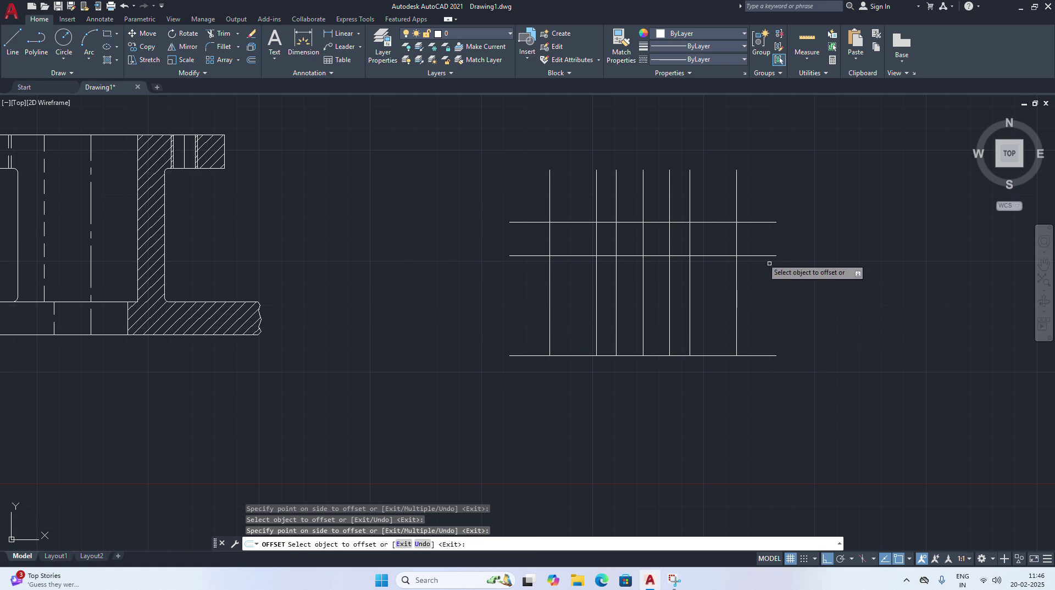
# Trim off the ends of all vertical lines projecting above the uppermost horizontal line
pyautogui.click(223, 35)
pyautogui.moveTo(782, 180); pyautogui.dragTo(650, 191)
pyautogui.moveTo(472, 192); pyautogui.dragTo(468, 193)
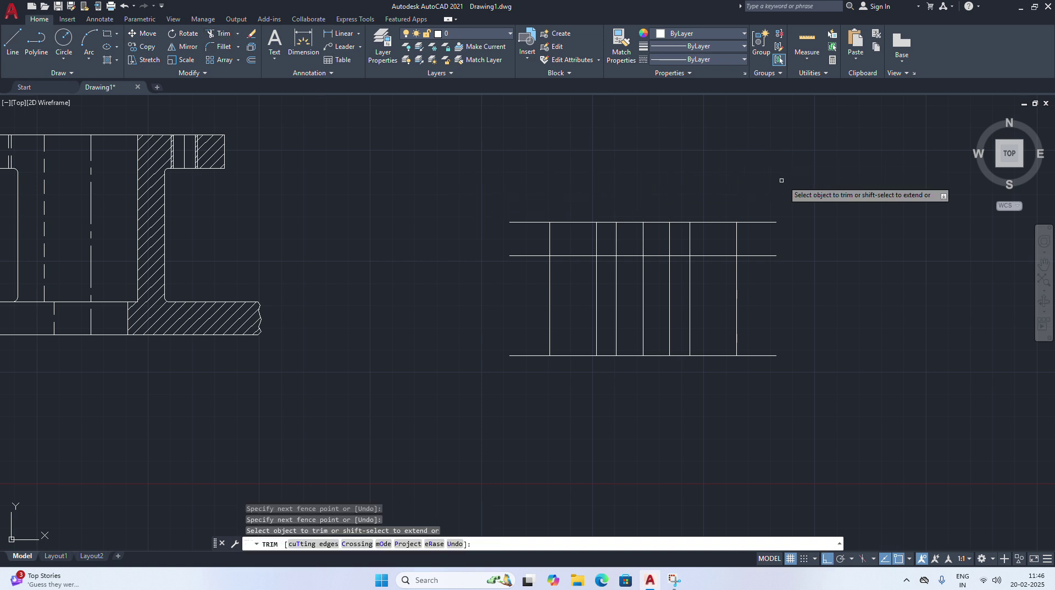
pyautogui.press('Escape')
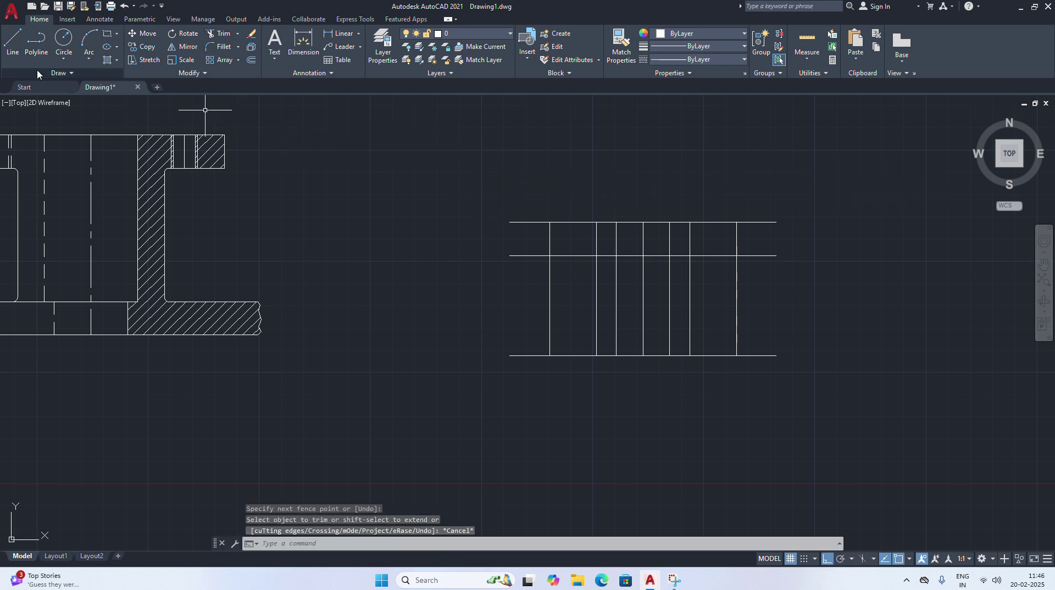
# Draw a vertical line joining the right ends of the two upper horizontal lines
pyautogui.click(12, 39)
pyautogui.click(777, 223)
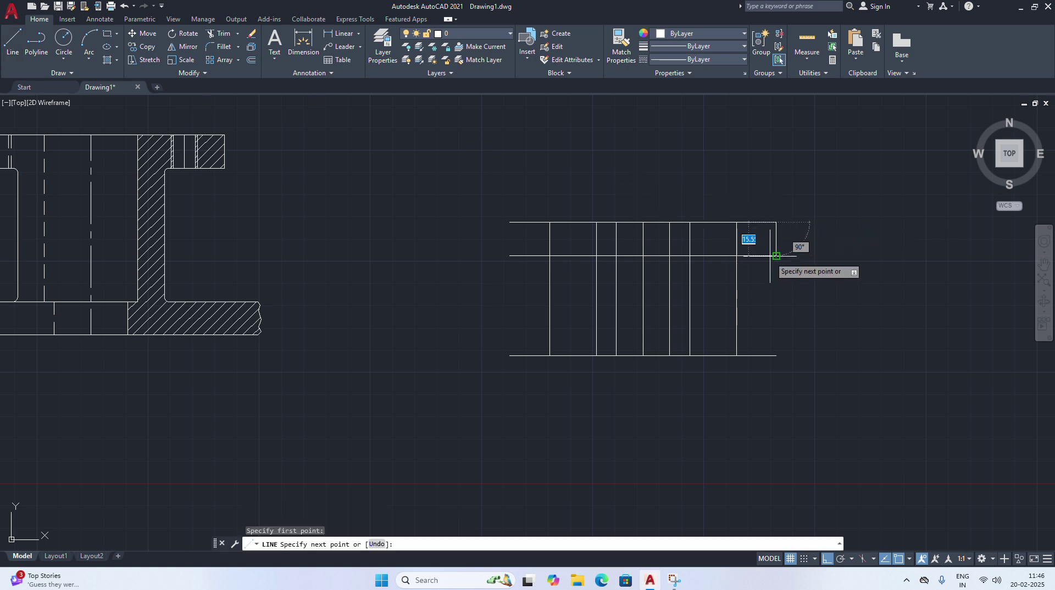
pyautogui.click(777, 256)
pyautogui.press('Escape')
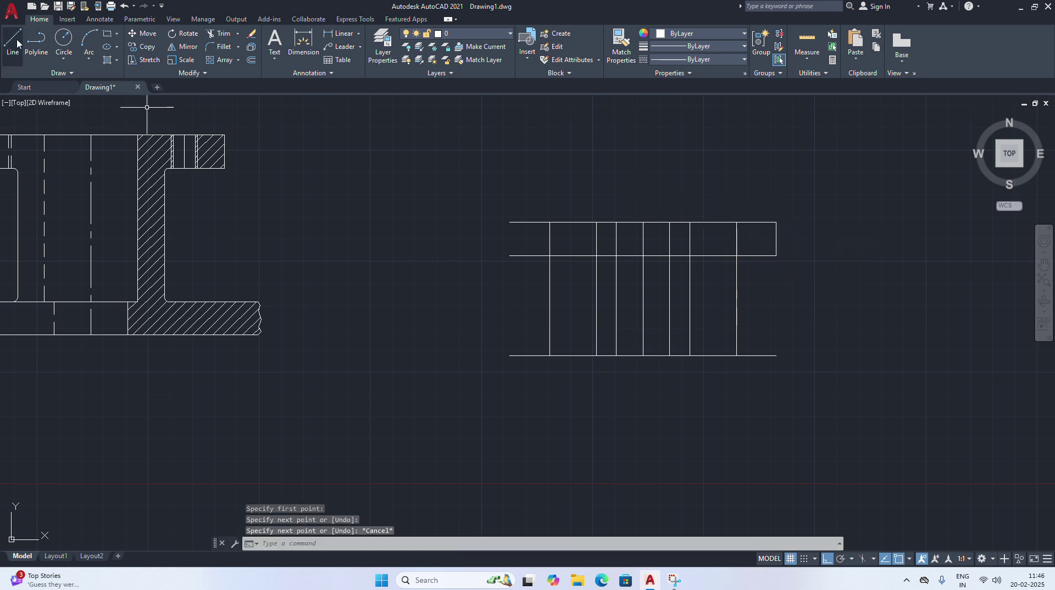
# Draw a vertical line closing the open left end of the upper flange between its two horizontal edges
pyautogui.press('space')
pyautogui.click(510, 223)
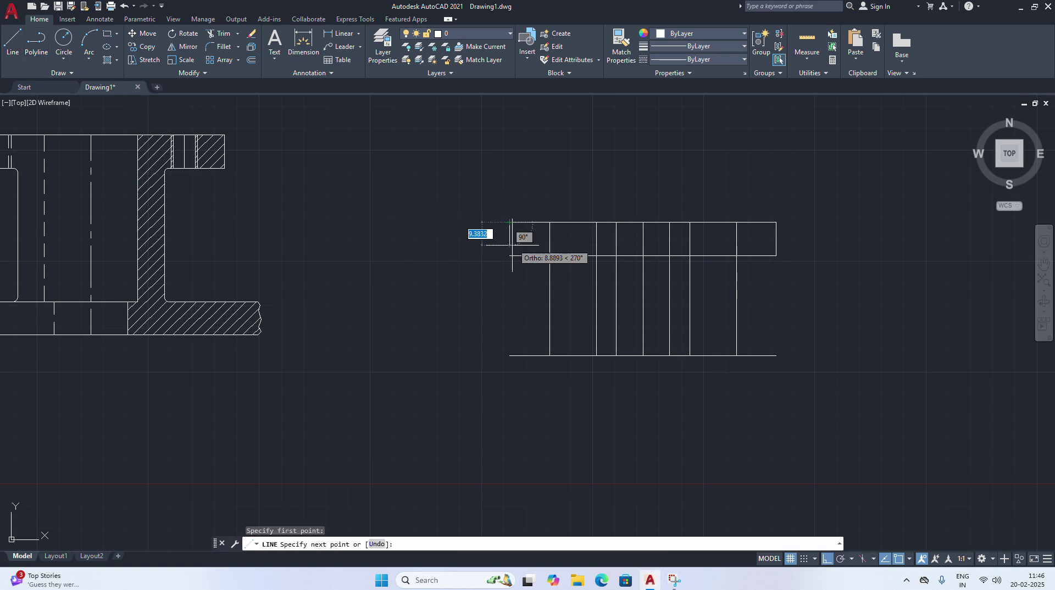
pyautogui.click(510, 255)
pyautogui.rightClick(583, 165)
pyautogui.click(612, 182)
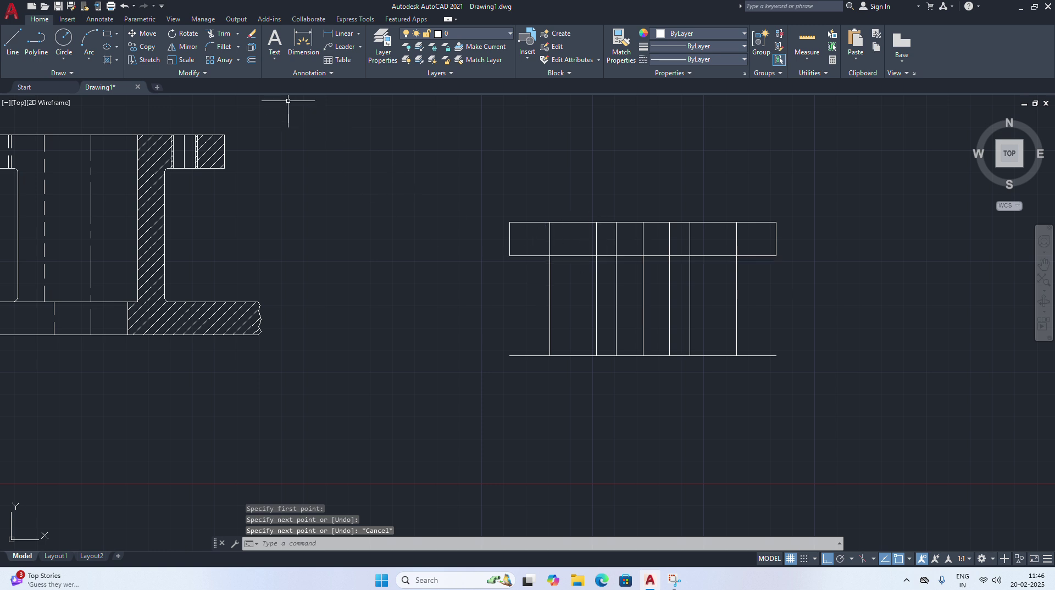
# Trim the portions of the two outermost vertical lines that extend below the flange
pyautogui.write('tr')
pyautogui.press('Return')
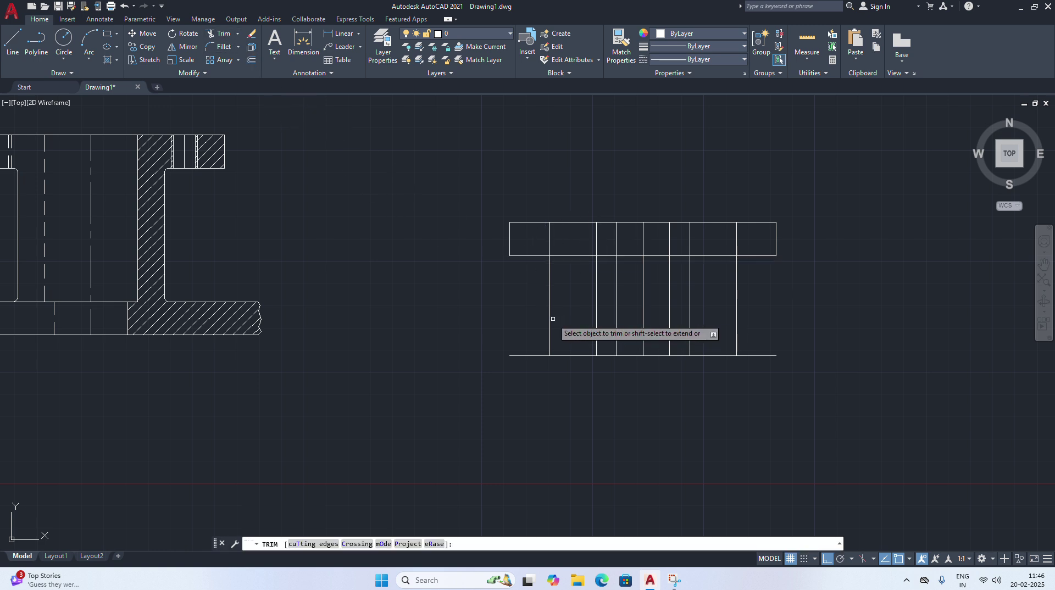
pyautogui.click(550, 318)
pyautogui.click(737, 302)
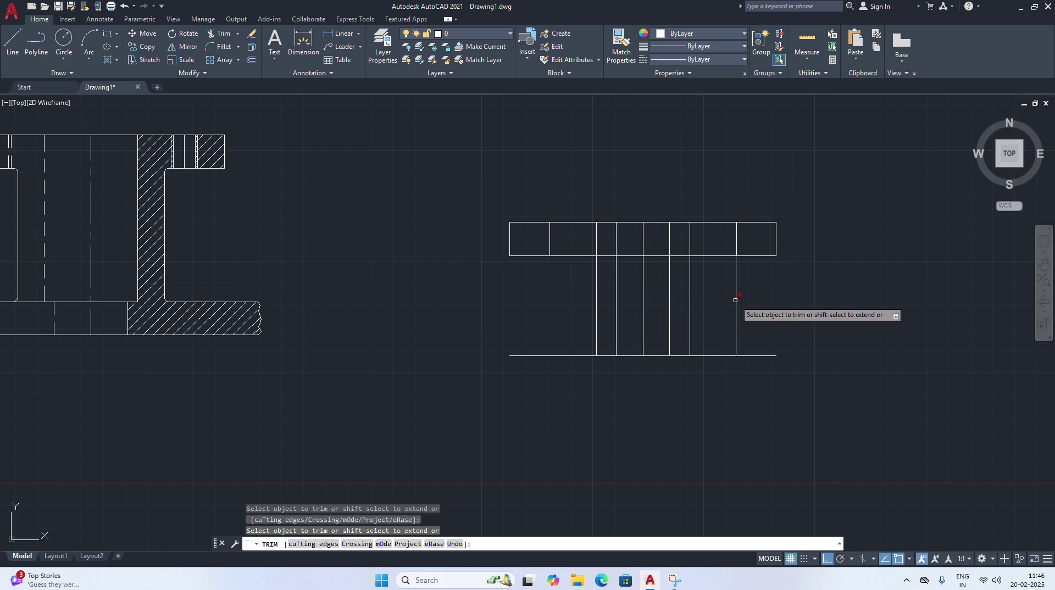
pyautogui.rightClick(792, 302)
pyautogui.click(819, 308)
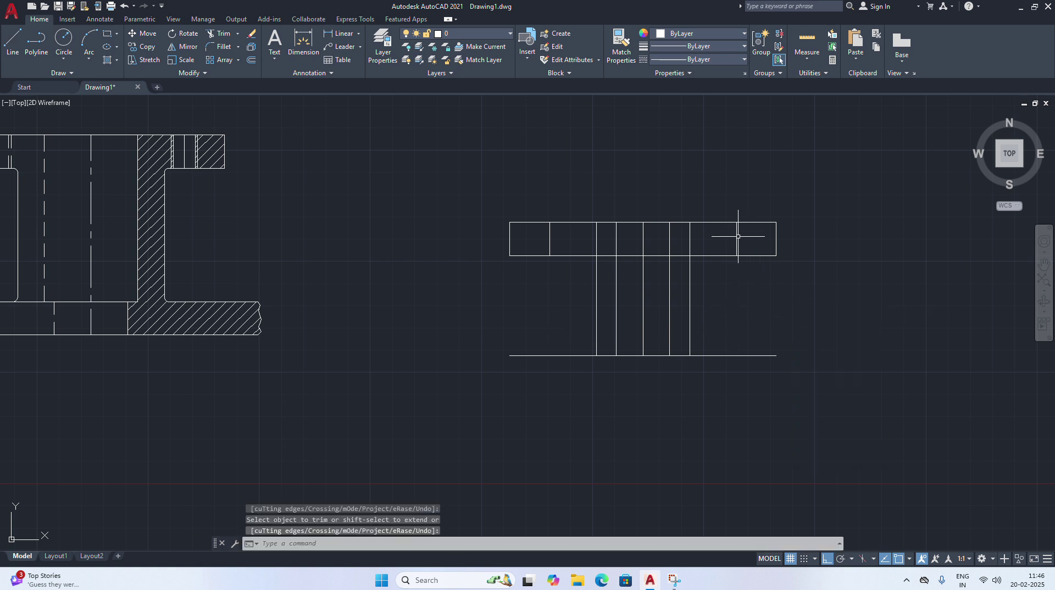
# Offset both flange hole centre lines by 6 to each side
pyautogui.click(251, 62)
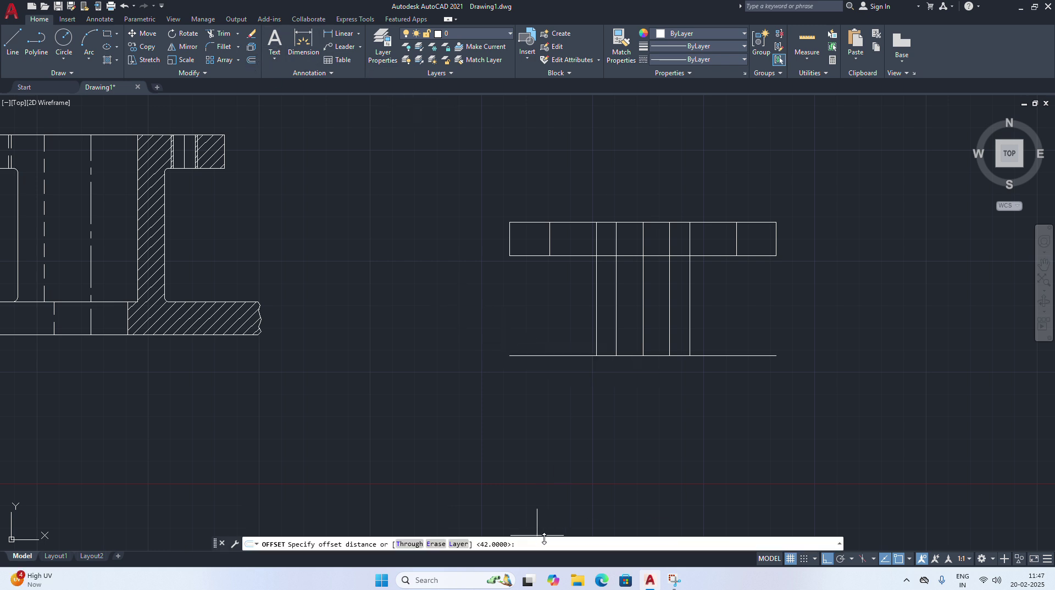
pyautogui.press('Return')
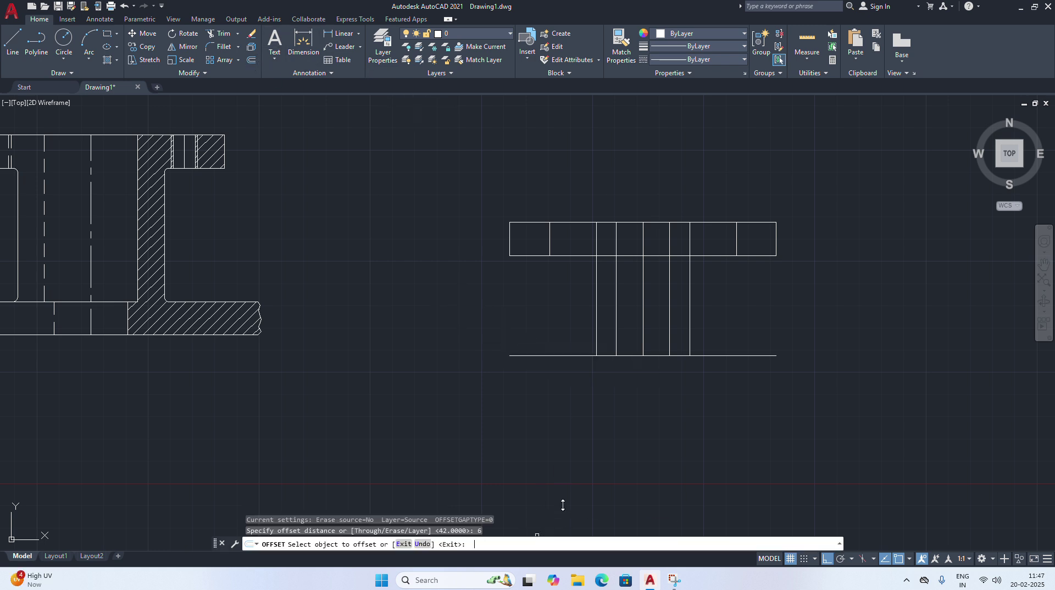
pyautogui.click(737, 244)
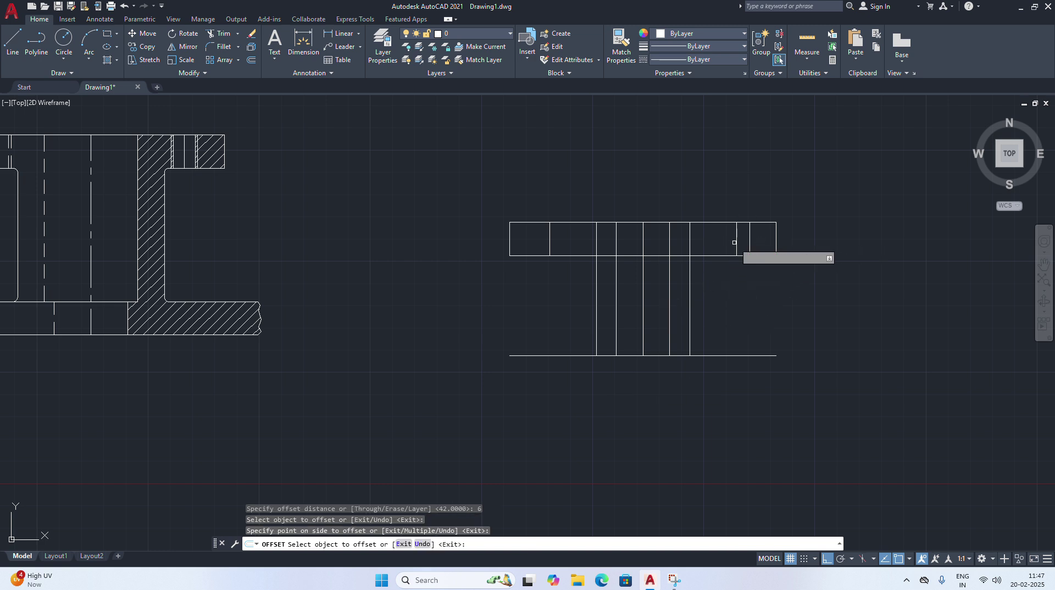
pyautogui.click(736, 241)
pyautogui.click(709, 243)
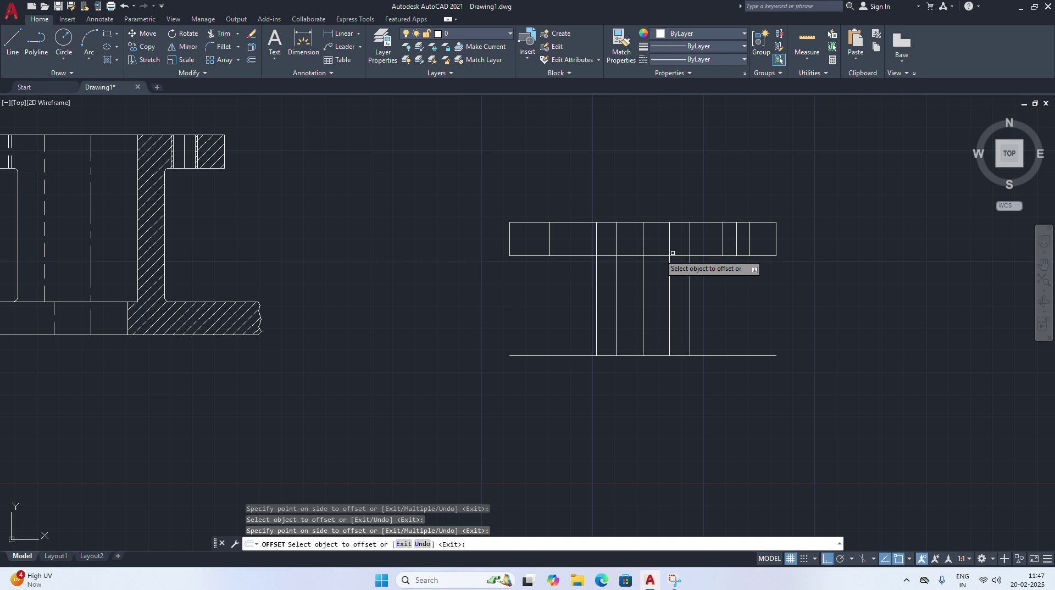
pyautogui.click(550, 242)
pyautogui.click(567, 241)
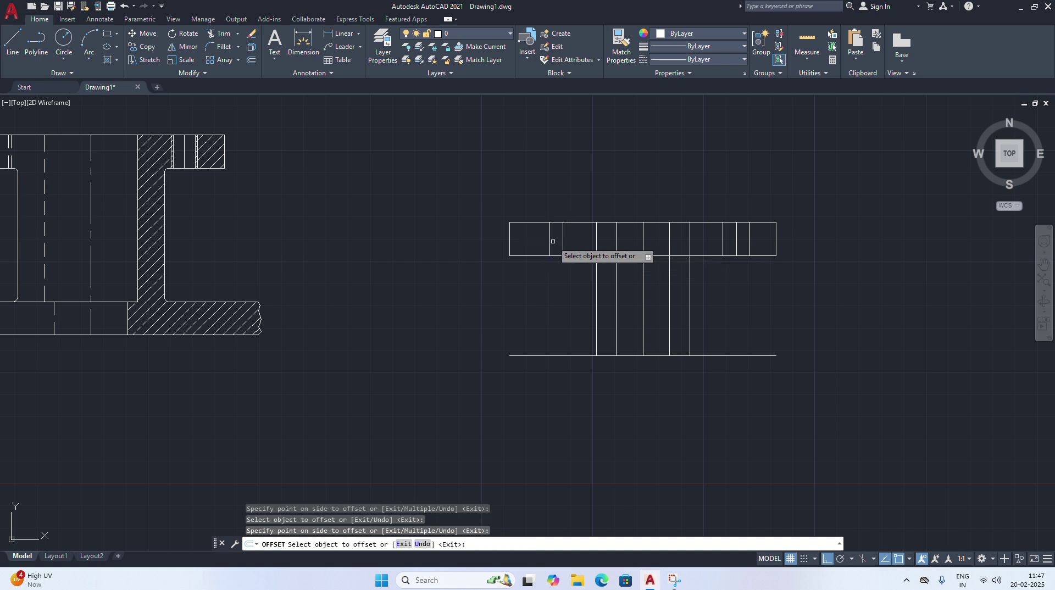
pyautogui.click(550, 242)
pyautogui.click(531, 242)
# Offset the edge lines of both flange holes by 1 inward, toward each hole's centre line
pyautogui.scroll(-2, 793, 259)
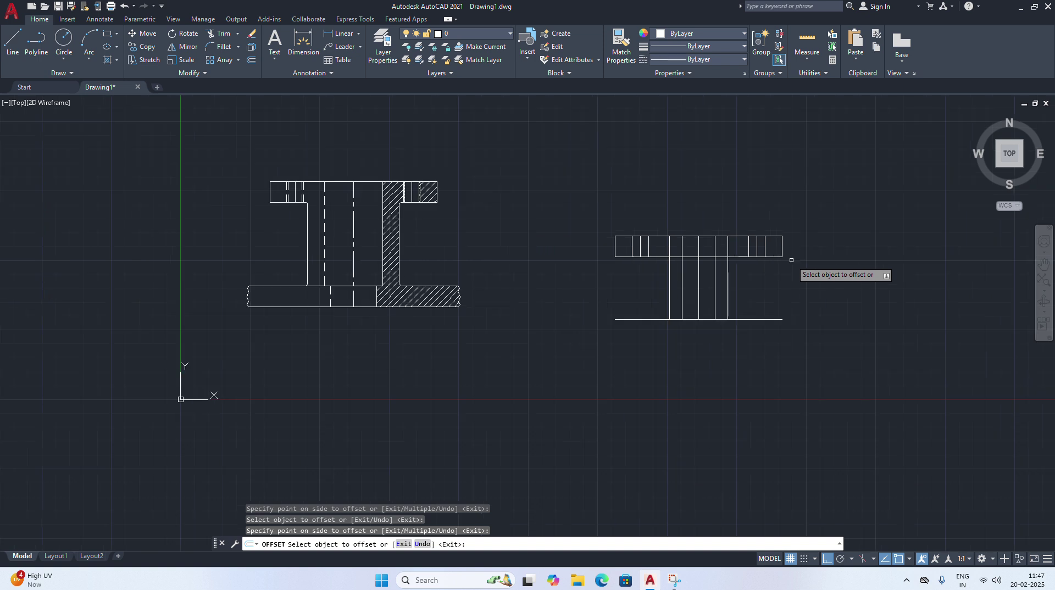
pyautogui.scroll(3, 818, 258)
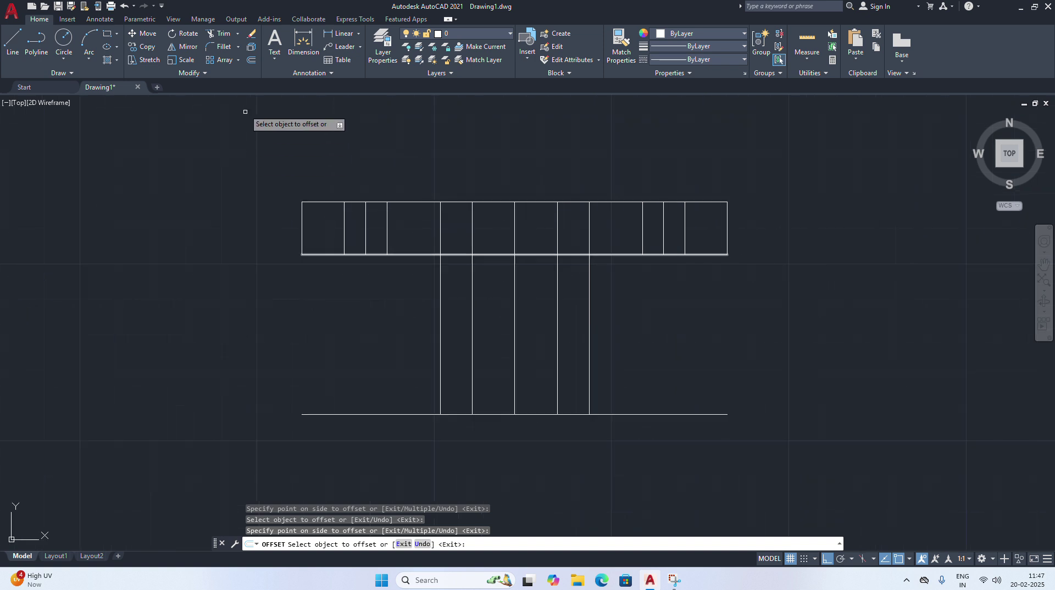
pyautogui.click(250, 62)
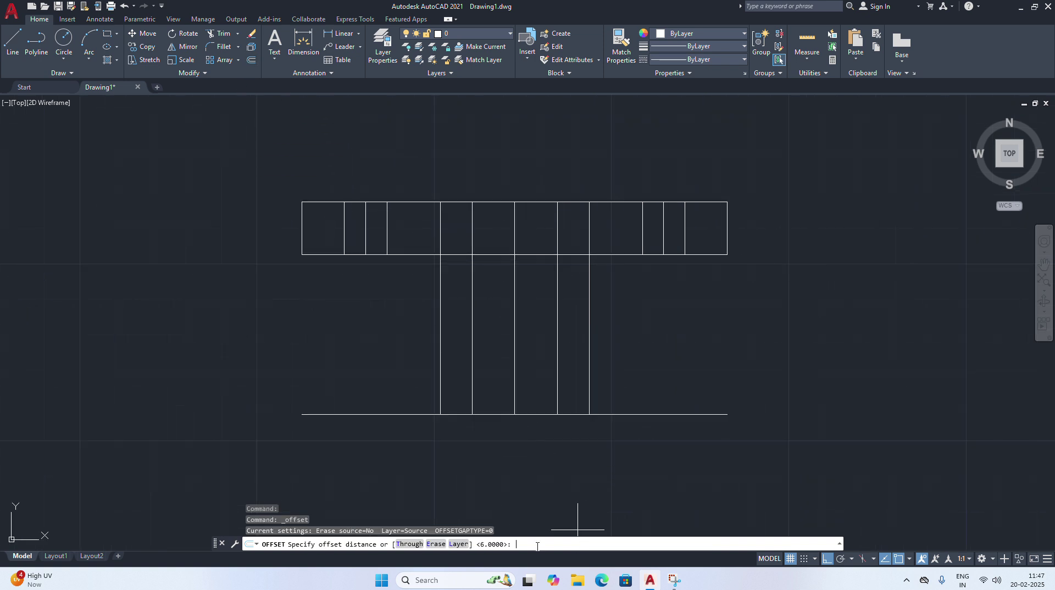
pyautogui.write('1')
pyautogui.press('Return')
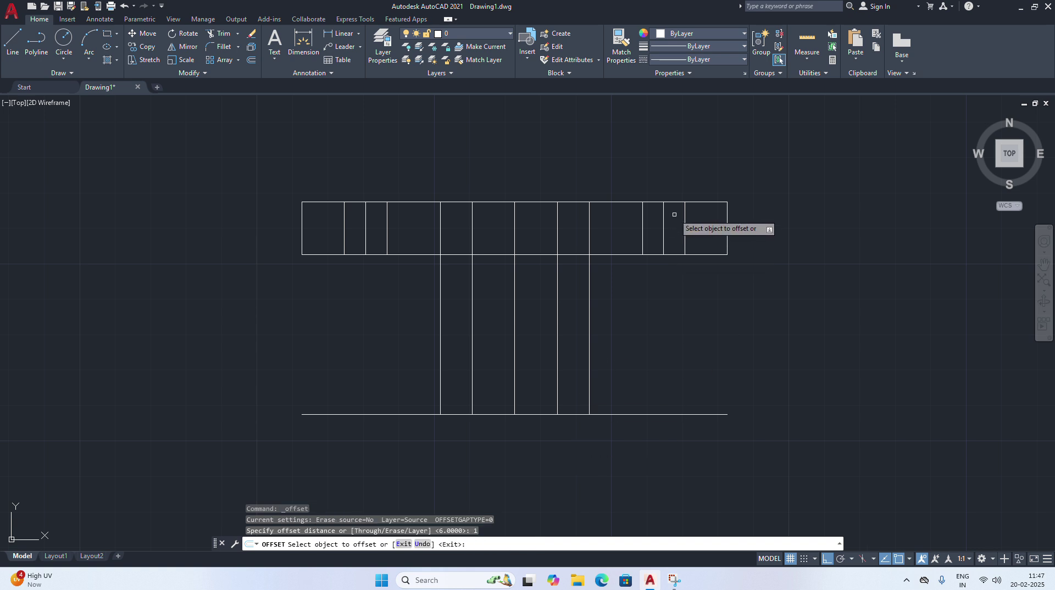
pyautogui.click(685, 220)
pyautogui.click(651, 233)
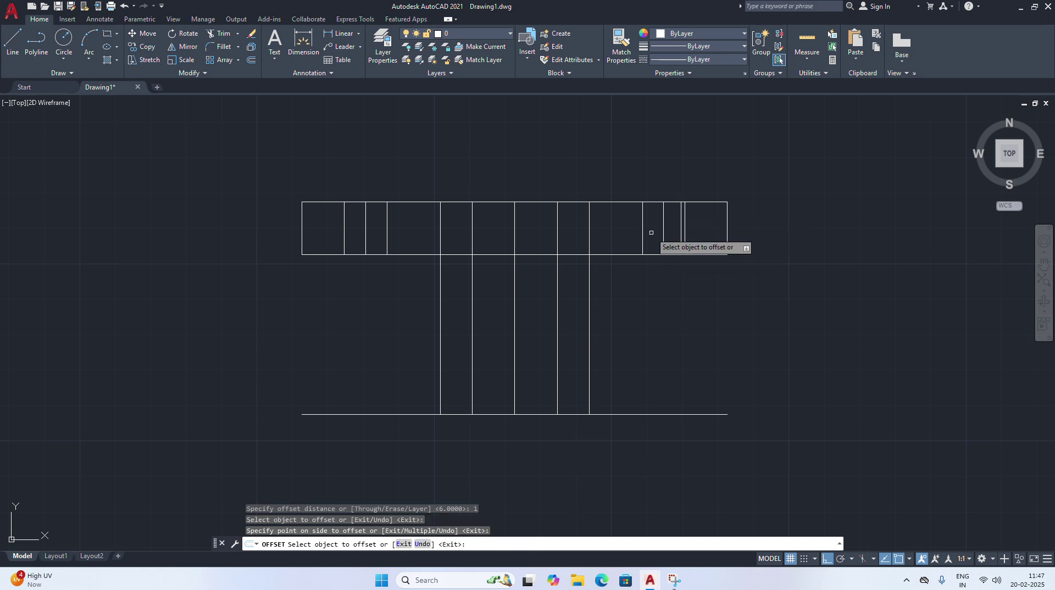
pyautogui.click(642, 232)
pyautogui.click(648, 224)
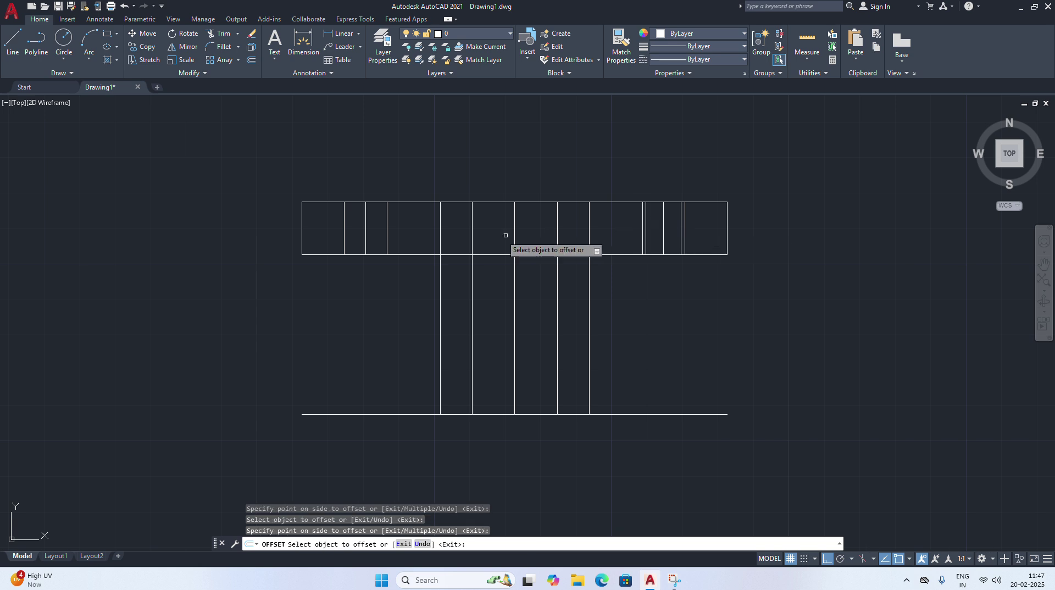
pyautogui.click(386, 230)
pyautogui.click(351, 232)
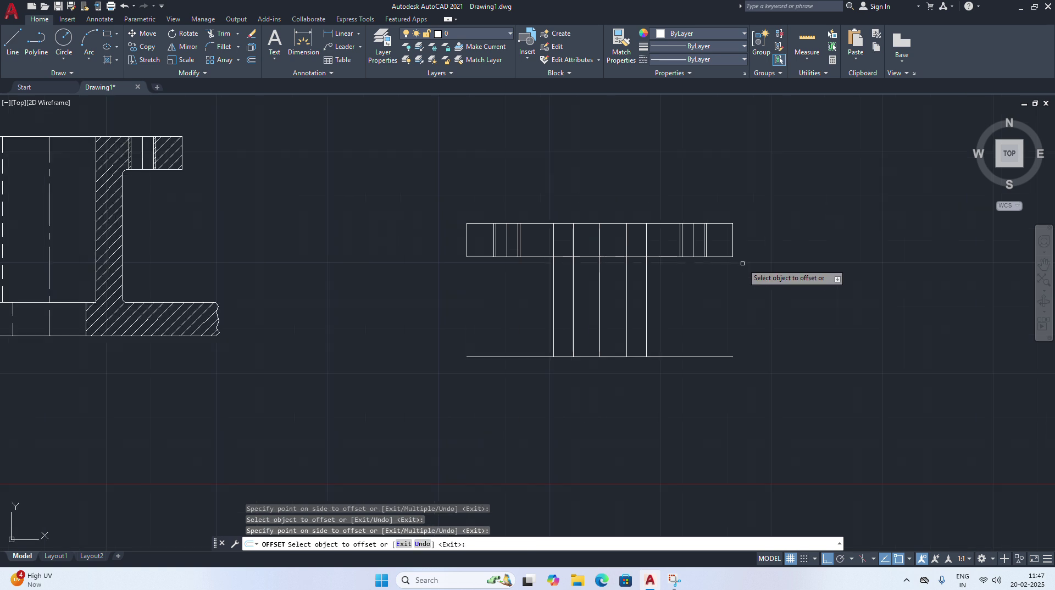
# Offset the flange's top edge 2 downward
pyautogui.scroll(-2, 743, 257)
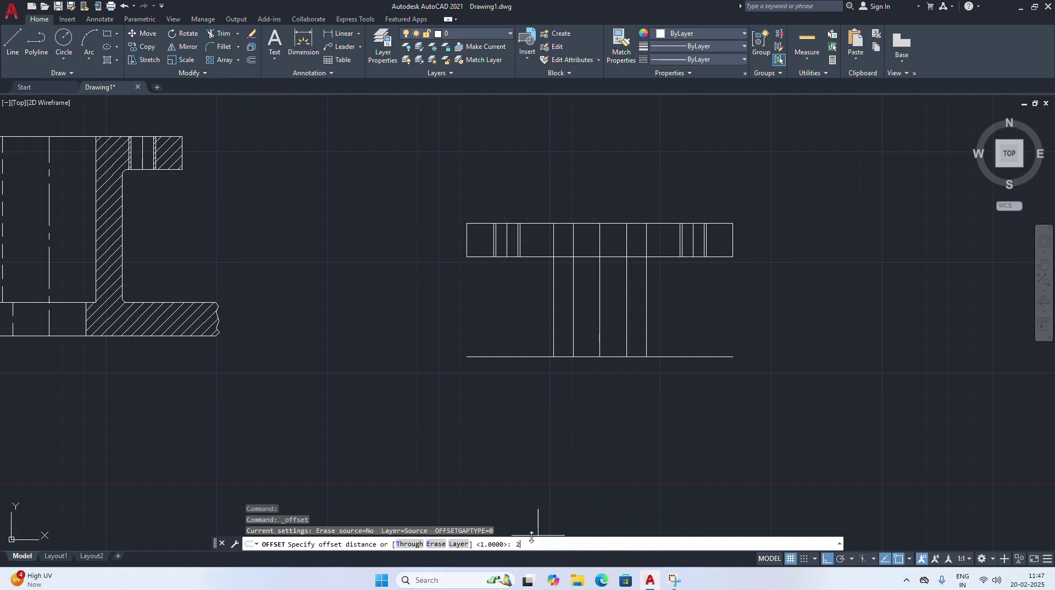
pyautogui.press('Return')
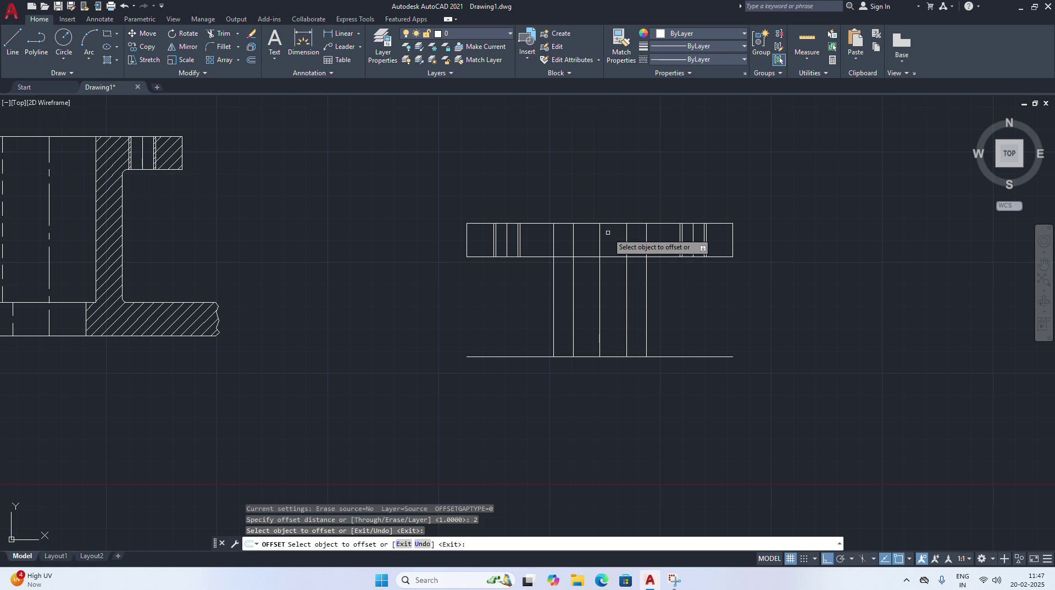
pyautogui.click(608, 225)
pyautogui.click(611, 242)
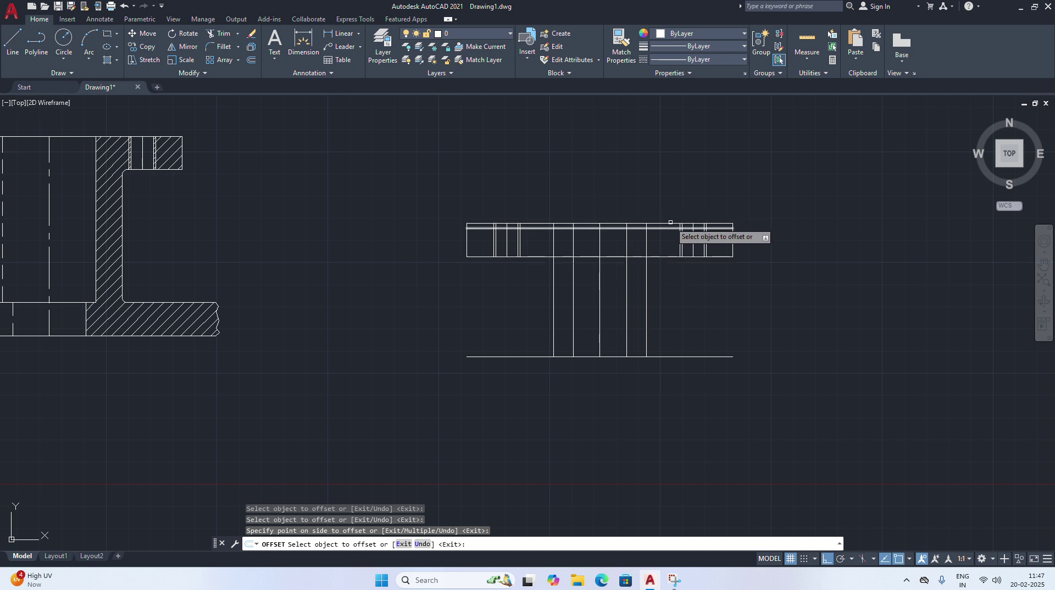
# Offset the flange's top edge 9 upward
pyautogui.click(252, 63)
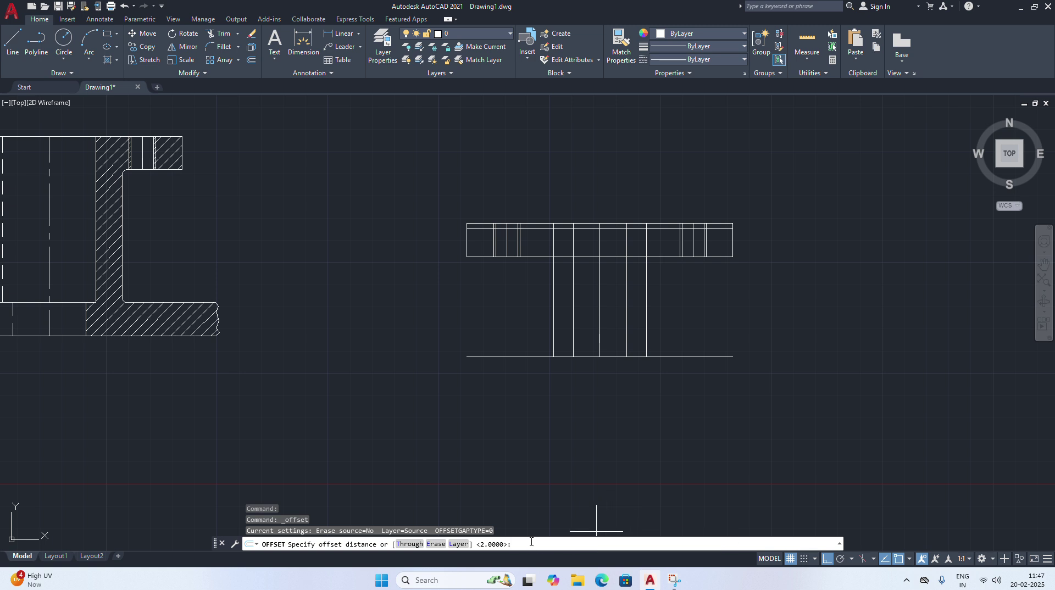
pyautogui.press('Return')
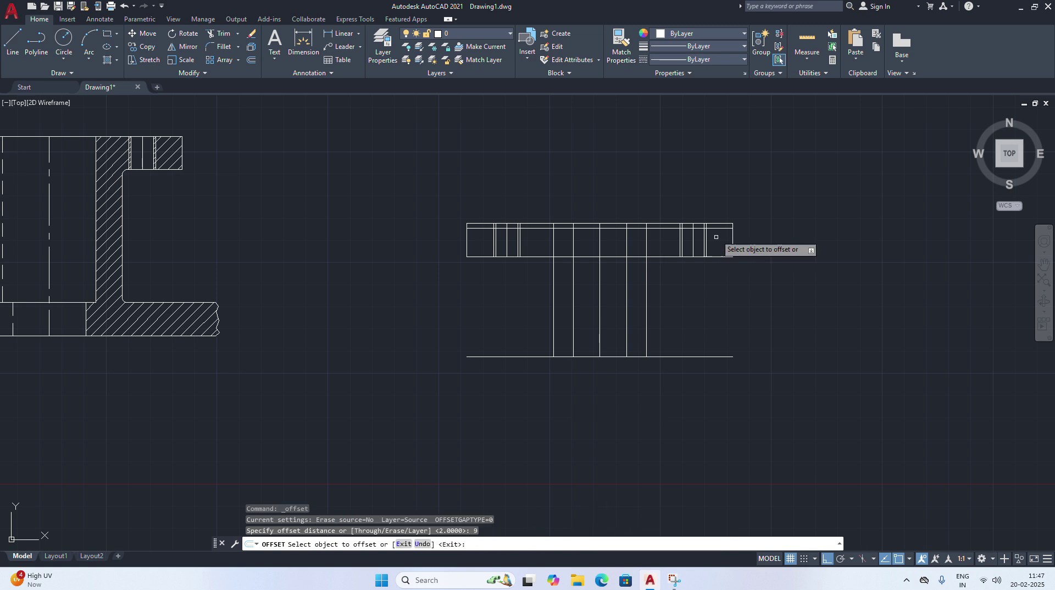
pyautogui.click(667, 223)
pyautogui.click(667, 214)
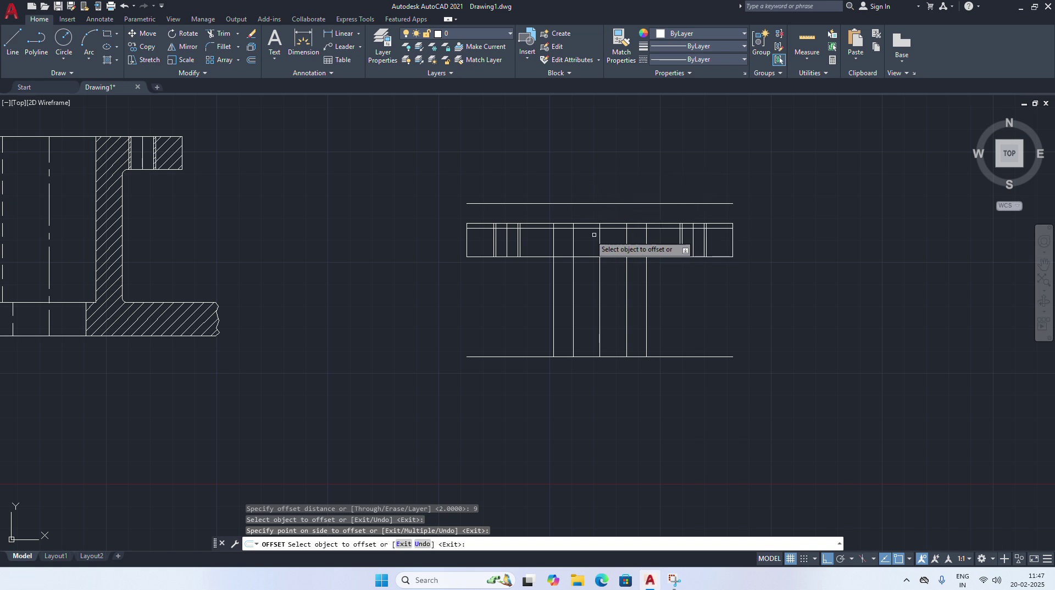
# Draw a vertical centre line upward from the midpoint of the flange's top edge, extending past the horizontal line above it
pyautogui.scroll(-2, 605, 237)
pyautogui.scroll(2, 605, 236)
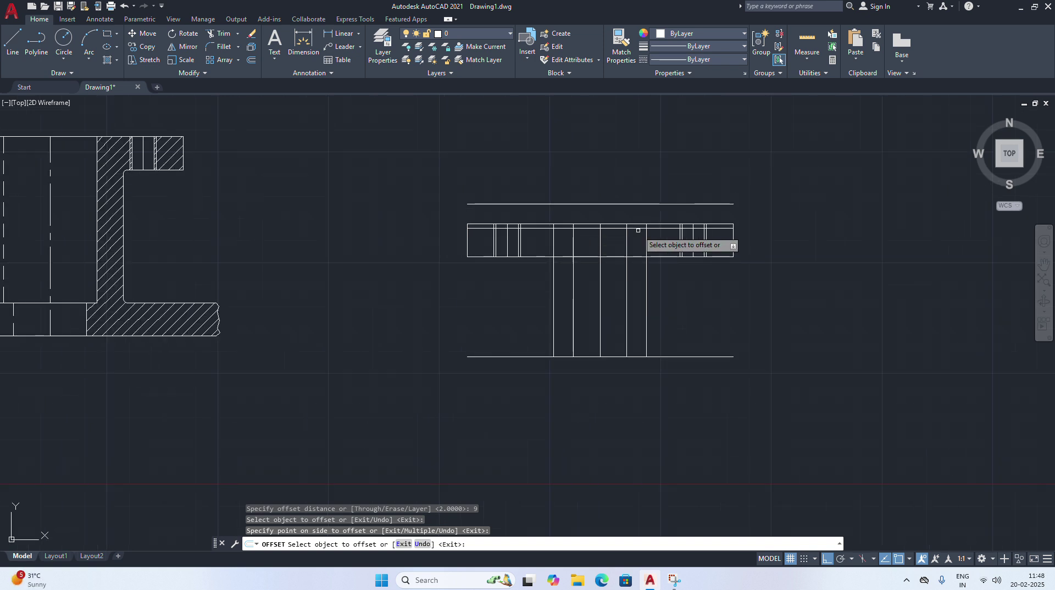
pyautogui.scroll(4, 502, 200)
pyautogui.scroll(-4, 810, 312)
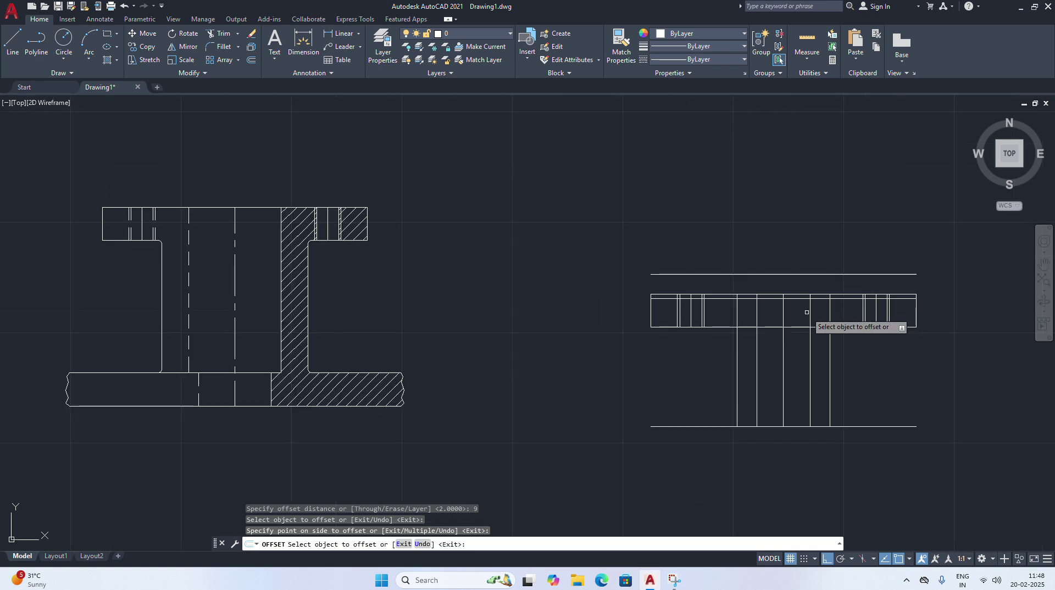
pyautogui.rightClick(894, 213)
pyautogui.click(928, 292)
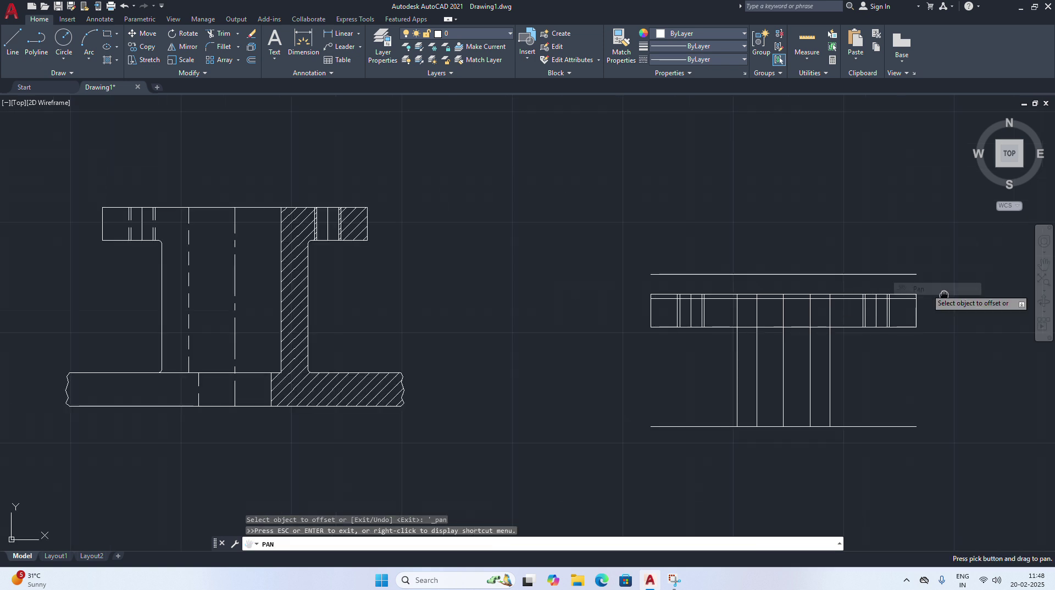
pyautogui.moveTo(934, 294); pyautogui.dragTo(673, 277)
pyautogui.rightClick(724, 230)
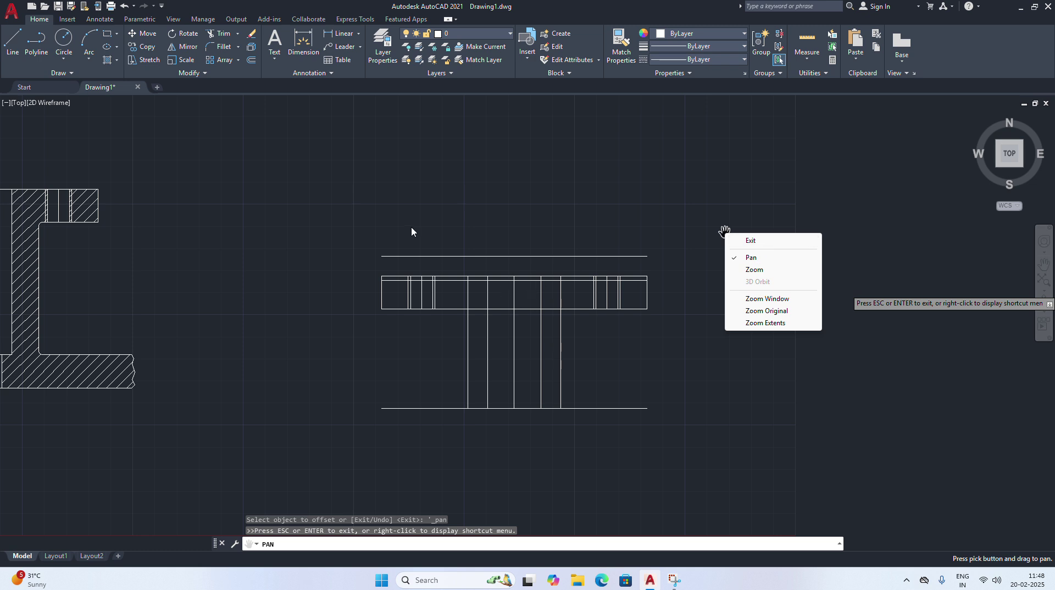
pyautogui.click(768, 242)
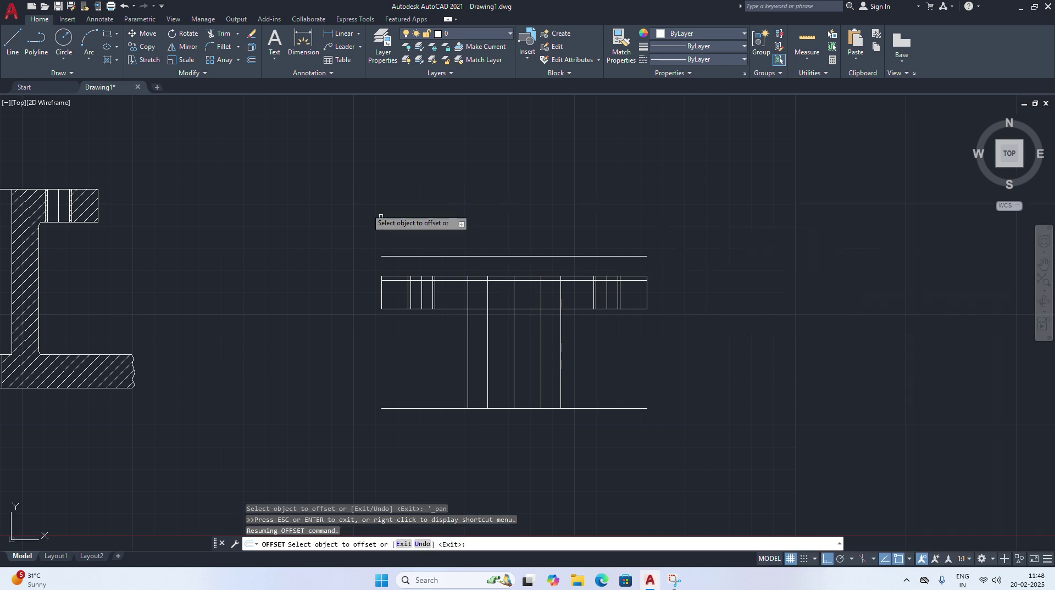
pyautogui.click(12, 44)
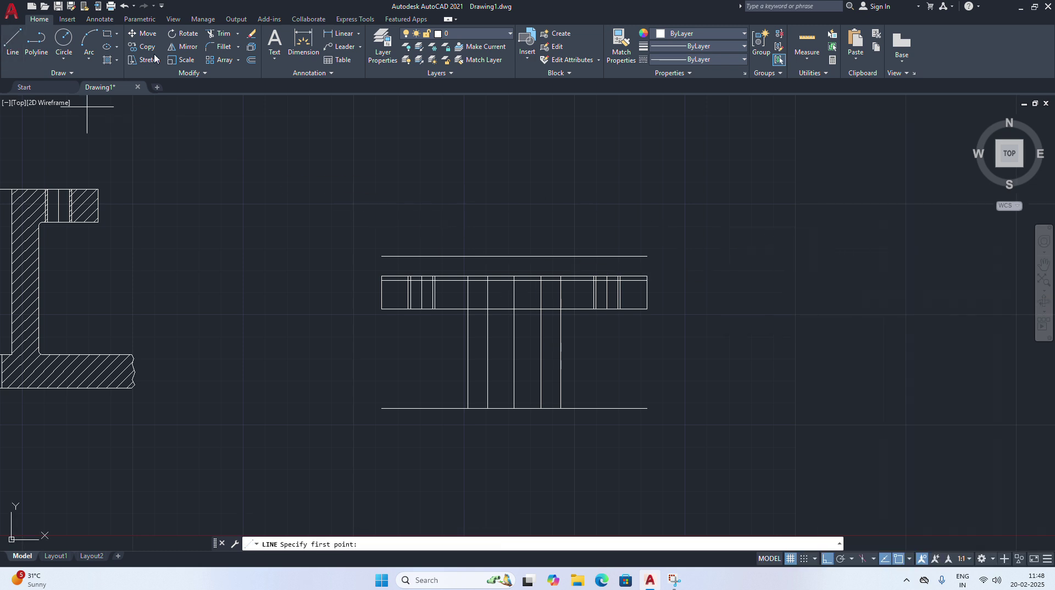
pyautogui.click(514, 276)
pyautogui.click(515, 177)
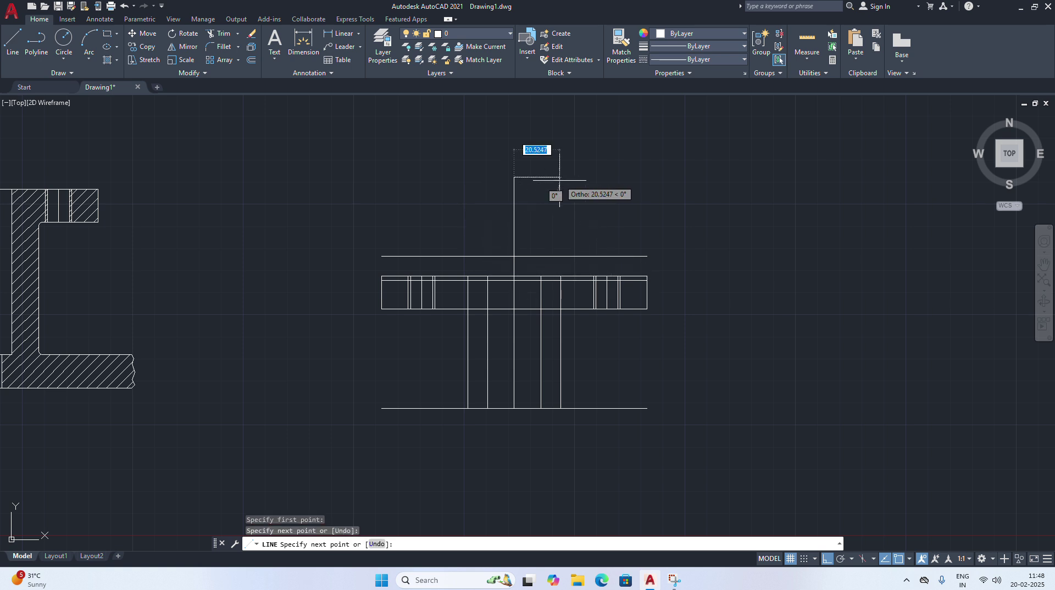
pyautogui.rightClick(547, 182)
pyautogui.click(577, 191)
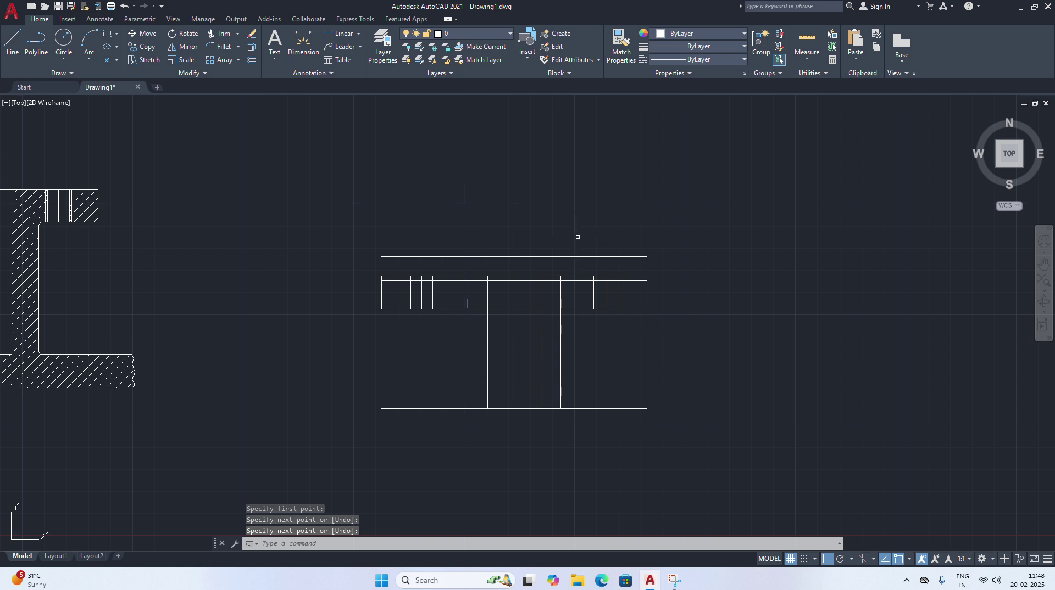
# Offset the upper vertical centre line by 25 to both sides
pyautogui.click(251, 60)
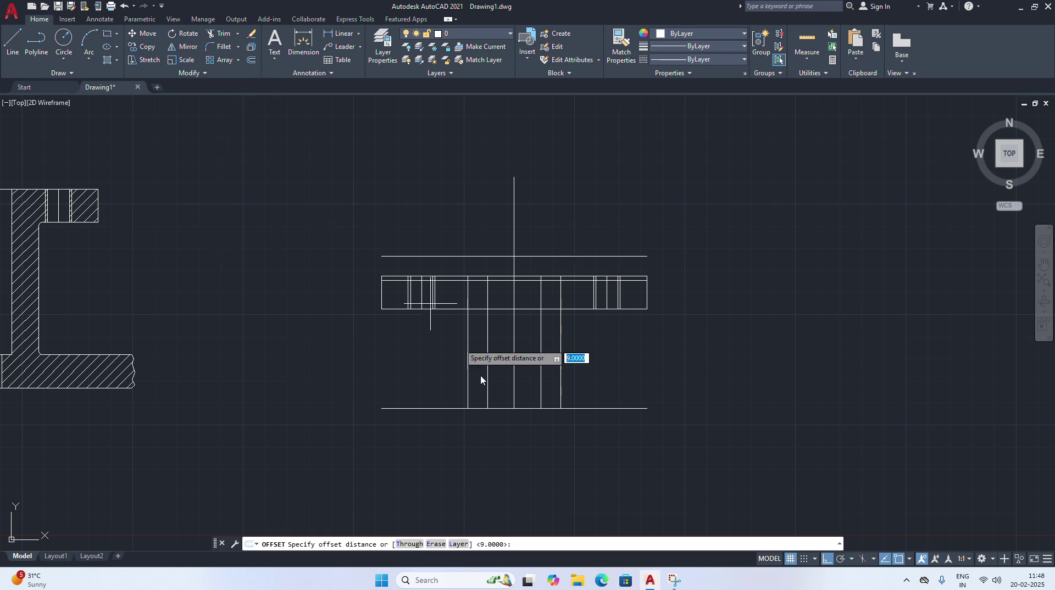
pyautogui.write('2')
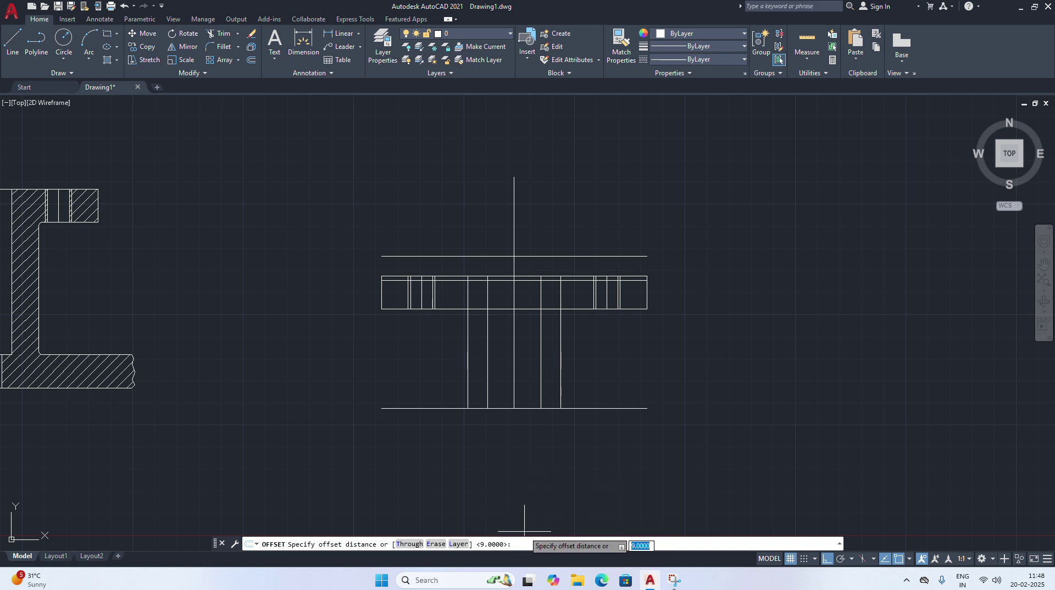
pyautogui.write('5')
pyautogui.press('Return')
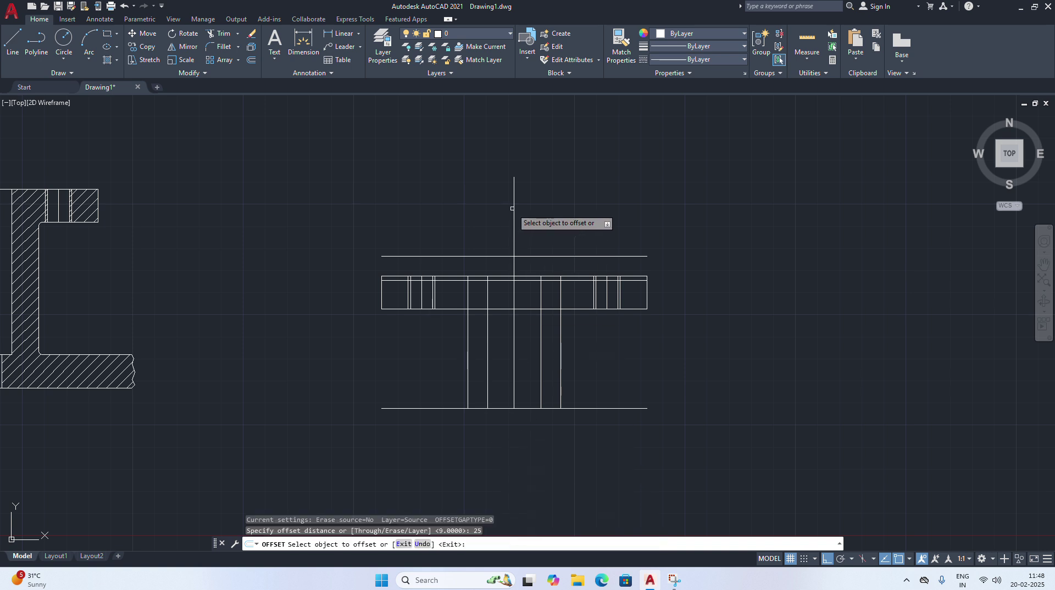
pyautogui.click(514, 218)
pyautogui.click(636, 190)
pyautogui.click(515, 212)
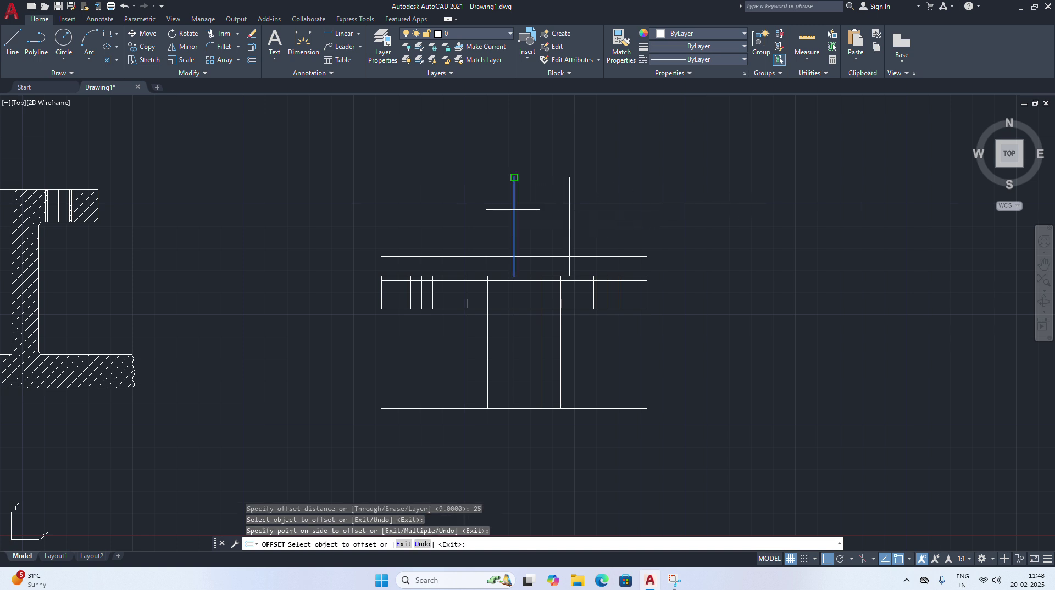
pyautogui.click(455, 212)
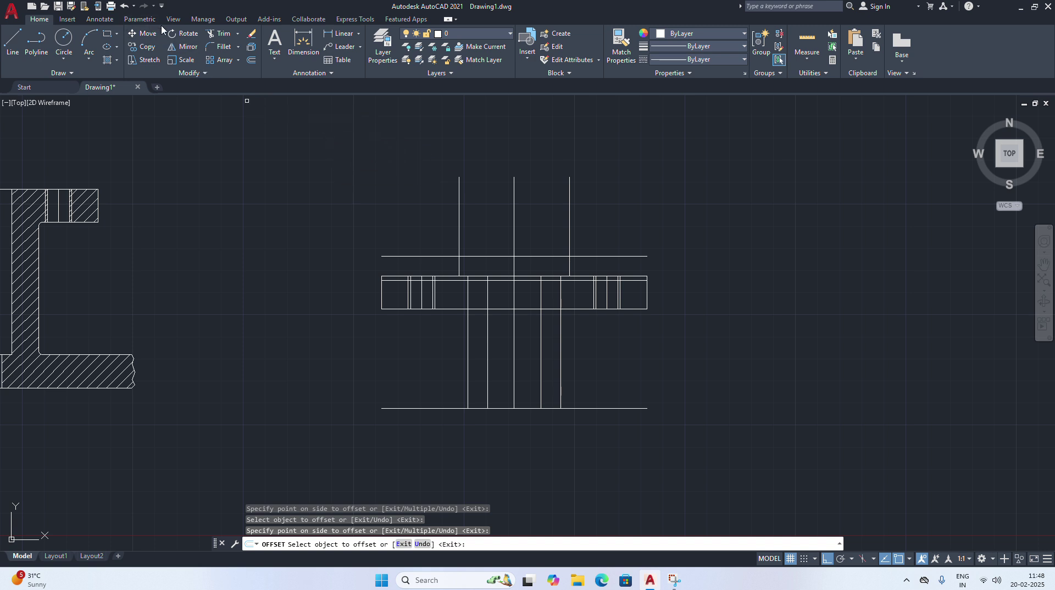
# Trim the three upper vertical lines where they extend above the horizontal line over the flange
pyautogui.click(218, 34)
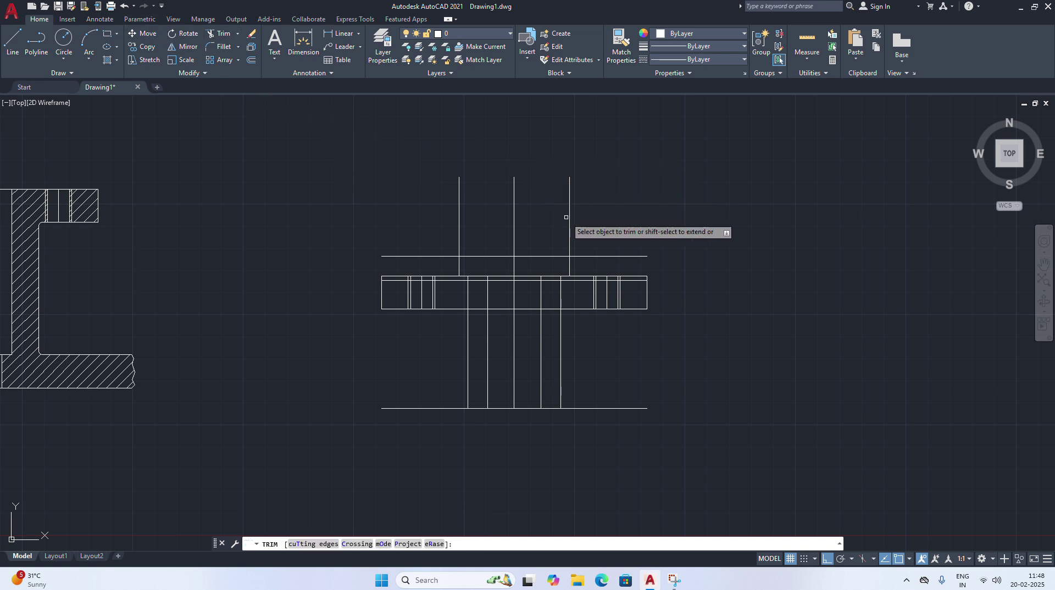
pyautogui.moveTo(569, 215); pyautogui.dragTo(448, 208)
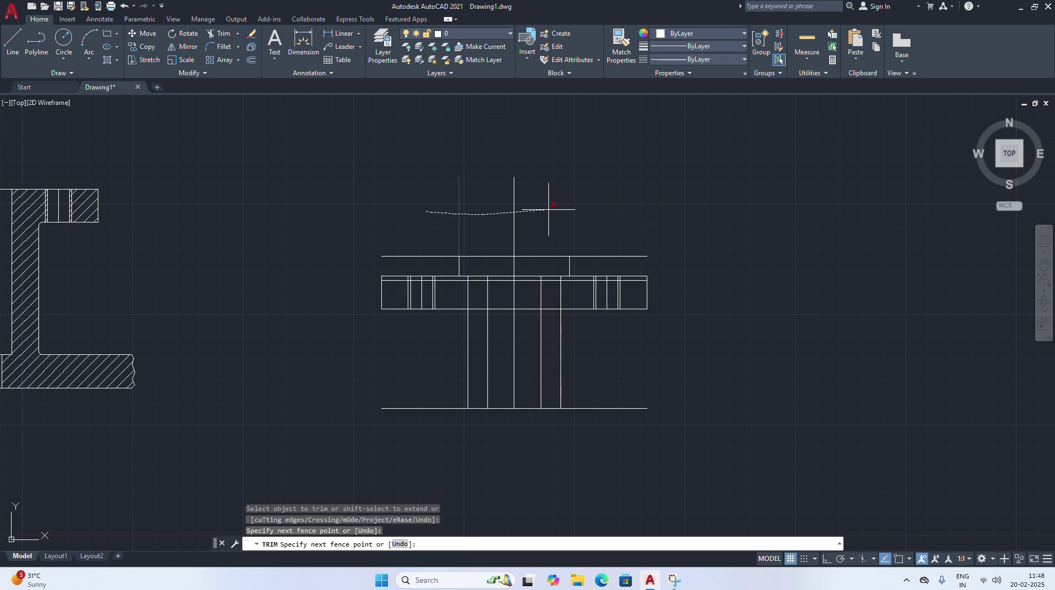
pyautogui.rightClick(602, 184)
pyautogui.click(610, 190)
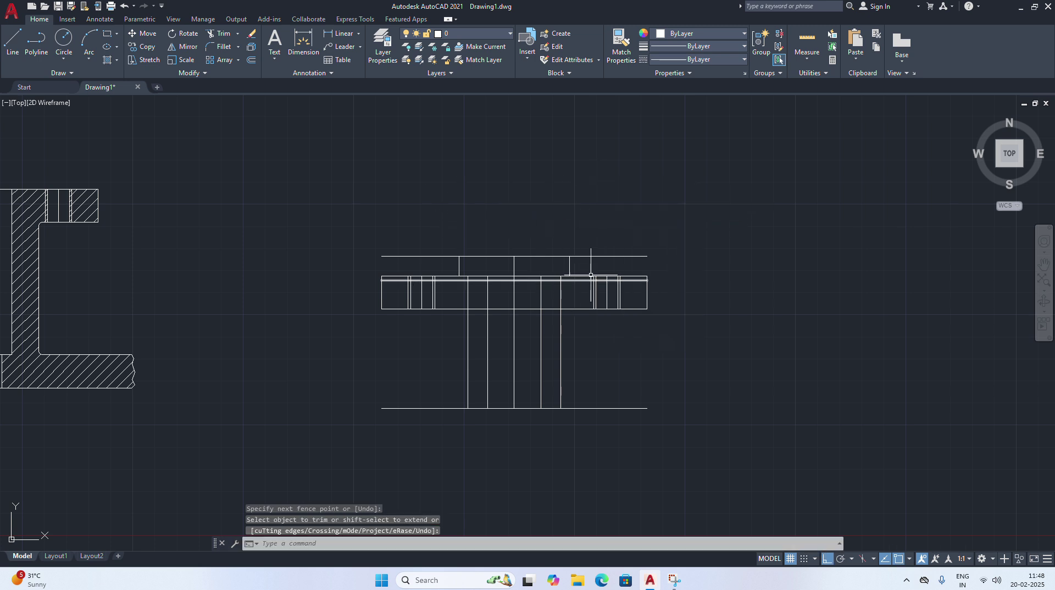
# Draw a short vertical helper line across the flange's top edge, between the two wall lines right of the centre line
pyautogui.scroll(-2, 679, 257)
pyautogui.scroll(5, 678, 257)
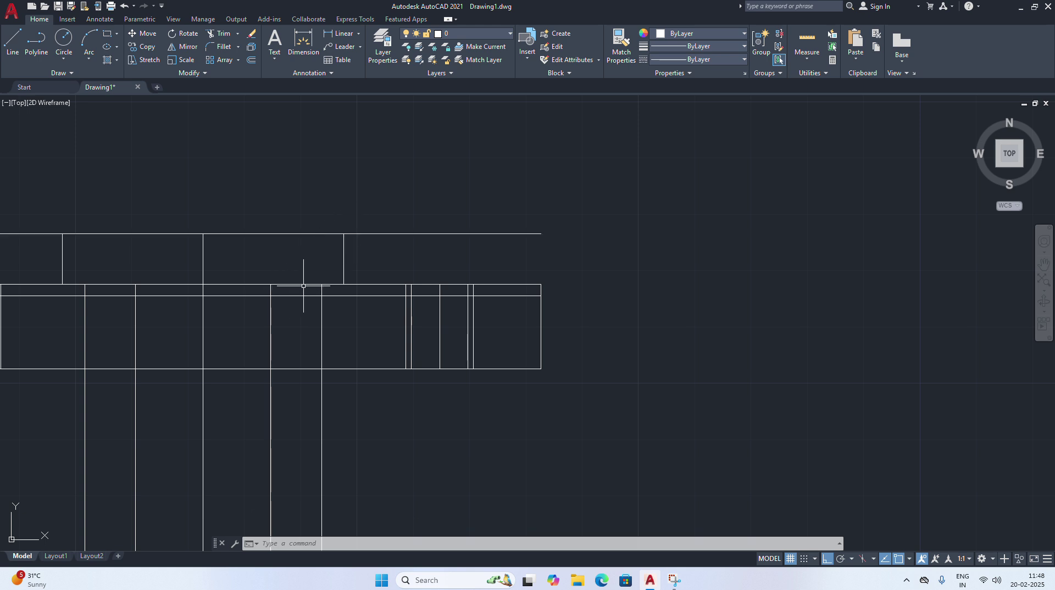
pyautogui.scroll(2, 333, 286)
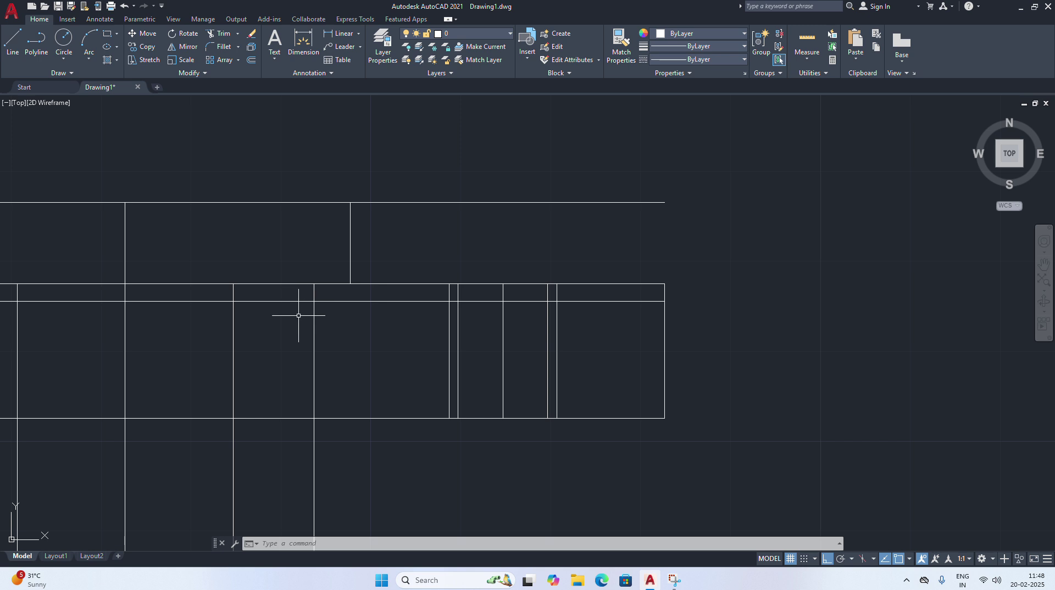
pyautogui.click(11, 45)
pyautogui.click(271, 331)
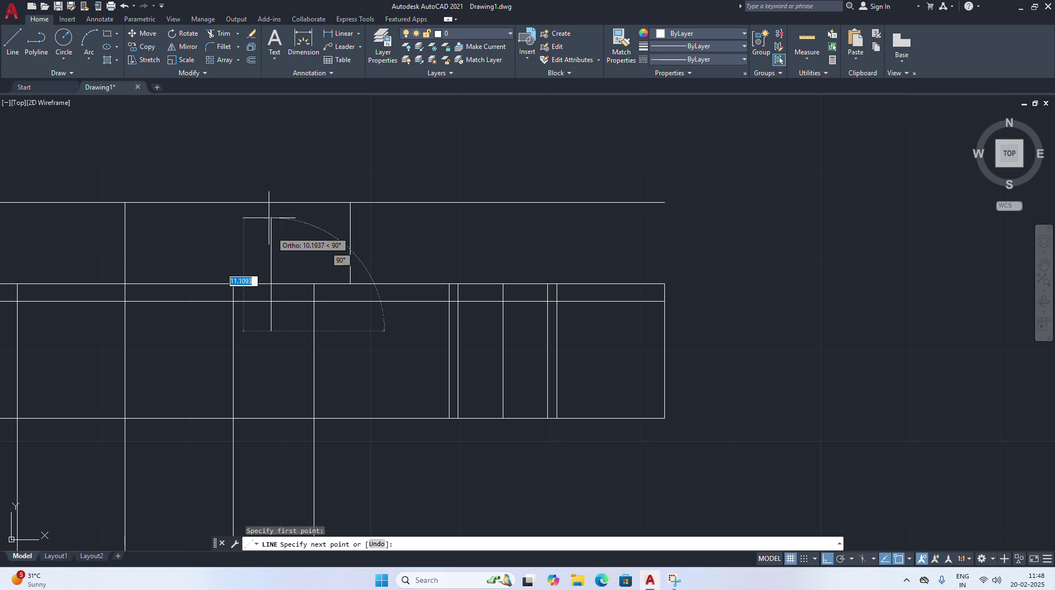
pyautogui.click(271, 209)
pyautogui.click(309, 246)
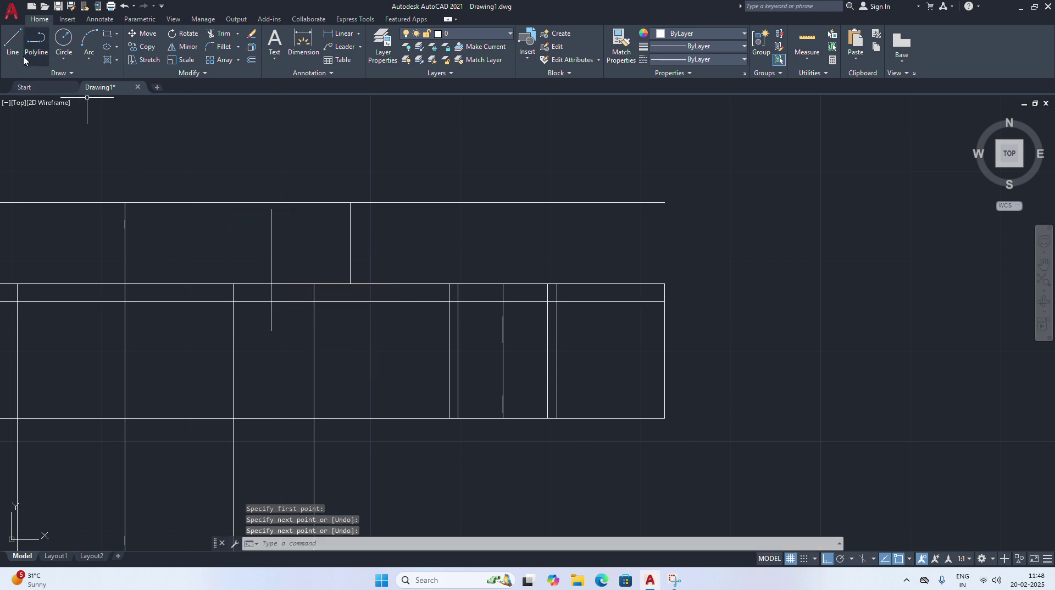
# Draw a slightly sloping helper line across the vertical helper, ending at the flange's right edge where the 2-offset line meets it
pyautogui.click(12, 41)
pyautogui.click(208, 291)
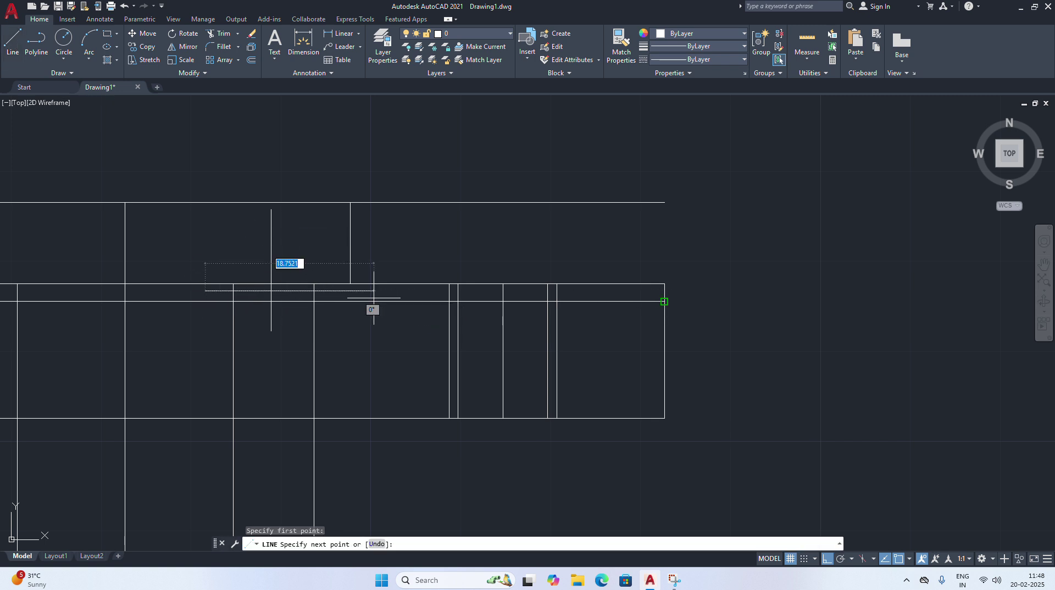
pyautogui.click(663, 301)
pyautogui.rightClick(407, 246)
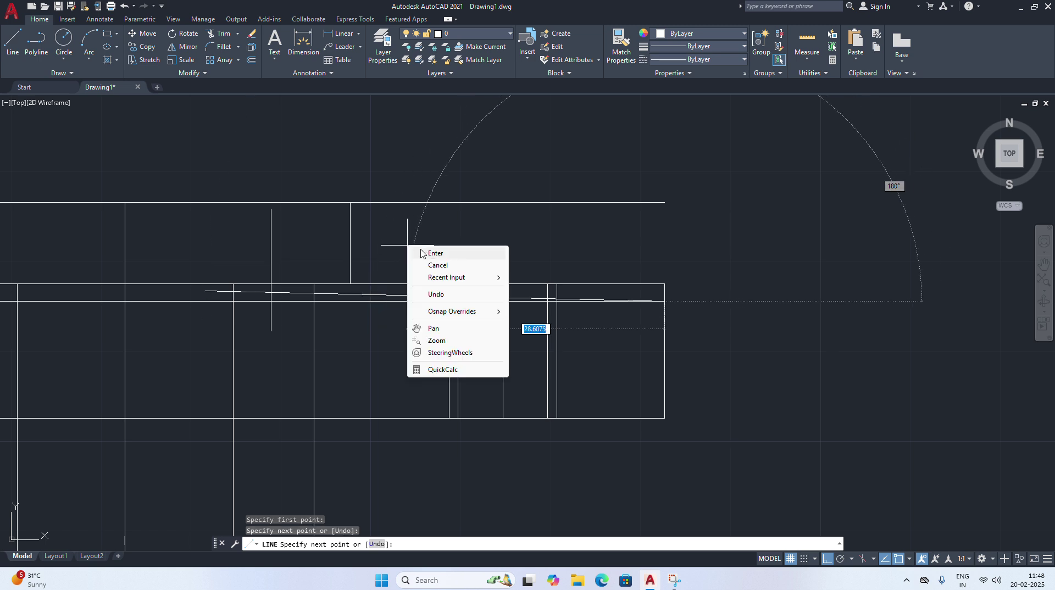
pyautogui.click(435, 255)
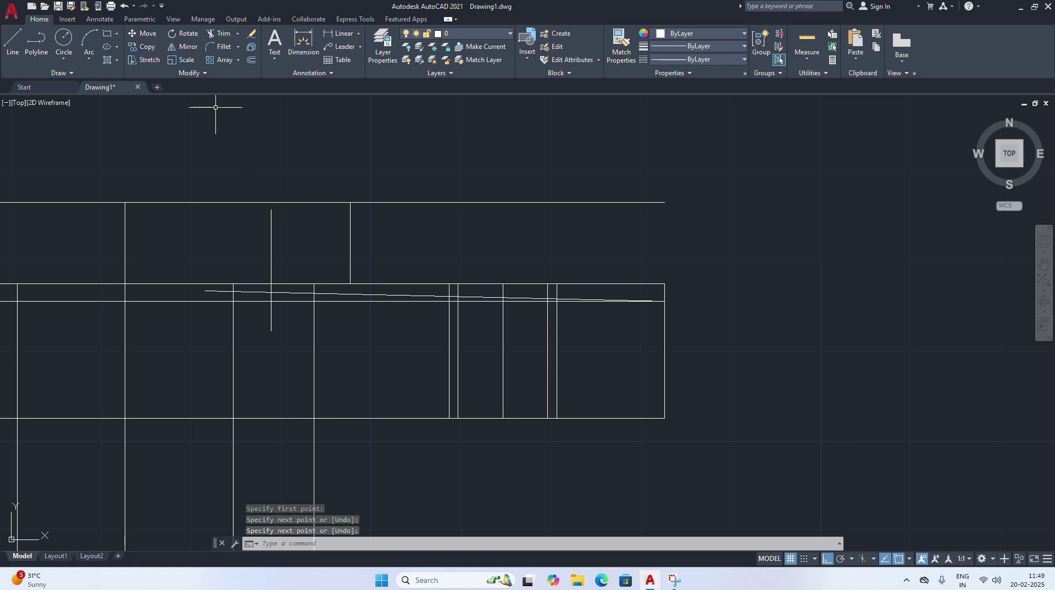
# Draw a three-point arc from the right offset line's upper end, through the helper lines' crossing, to the inner wall line at the 2-offset line
pyautogui.click(89, 59)
pyautogui.click(97, 78)
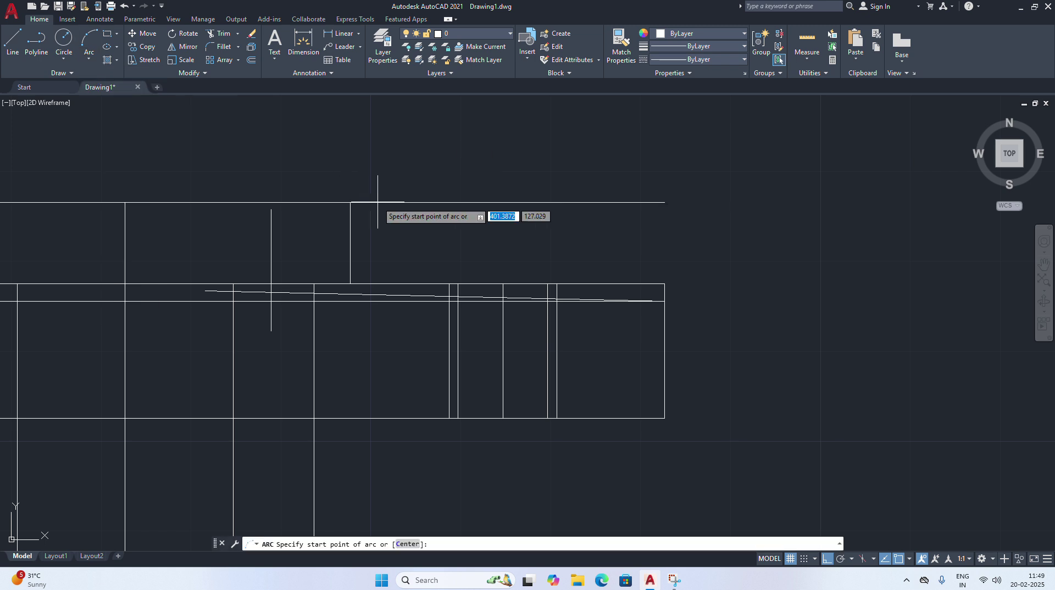
pyautogui.click(349, 203)
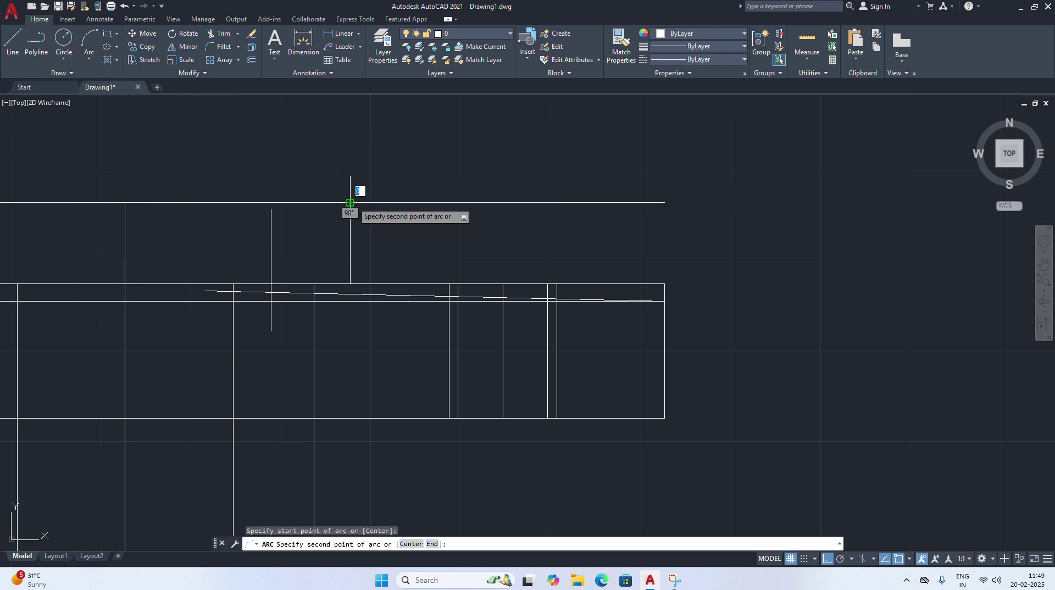
pyautogui.click(271, 292)
pyautogui.click(235, 300)
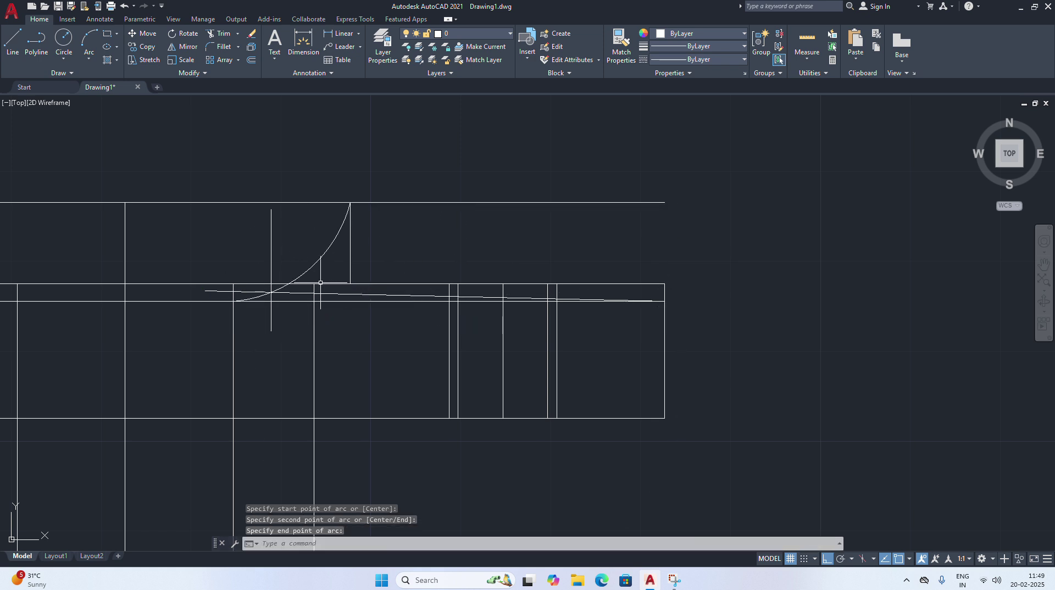
# Erase the sloping and vertical helper lines around the arc
pyautogui.click(395, 294)
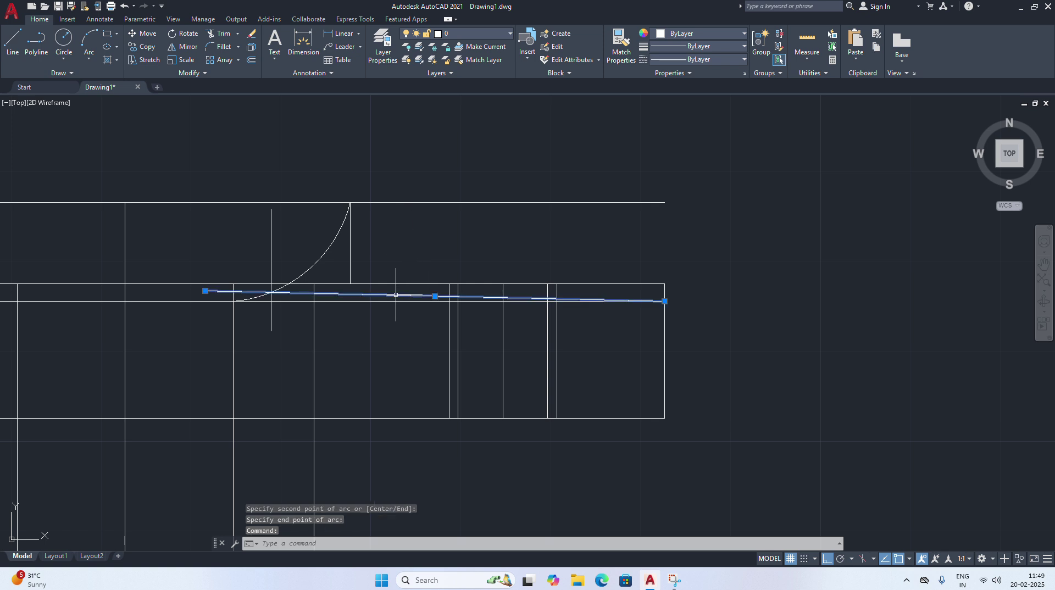
pyautogui.click(272, 249)
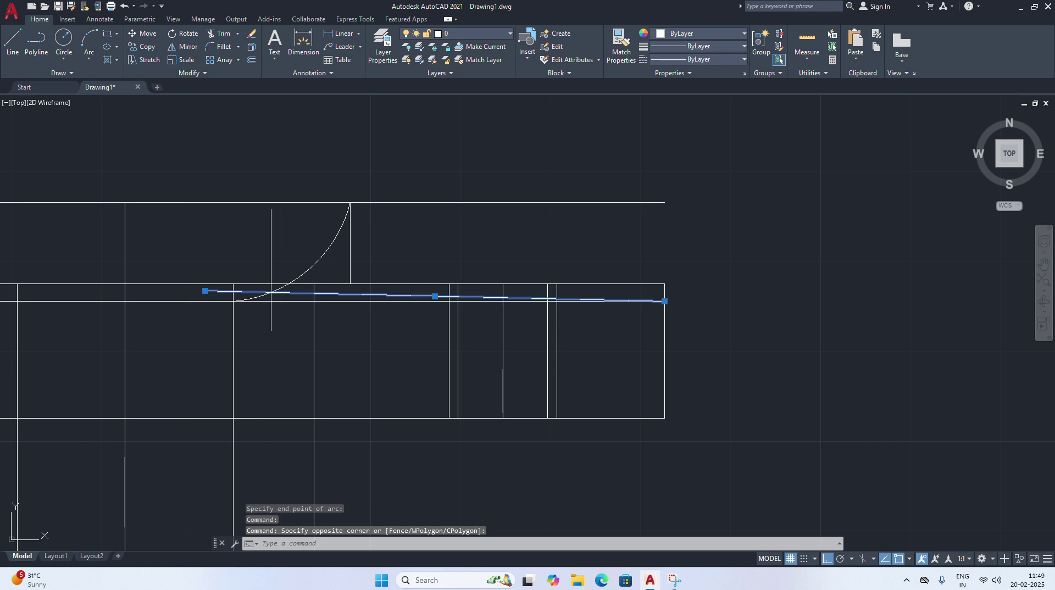
pyautogui.click(271, 249)
pyautogui.press('Delete')
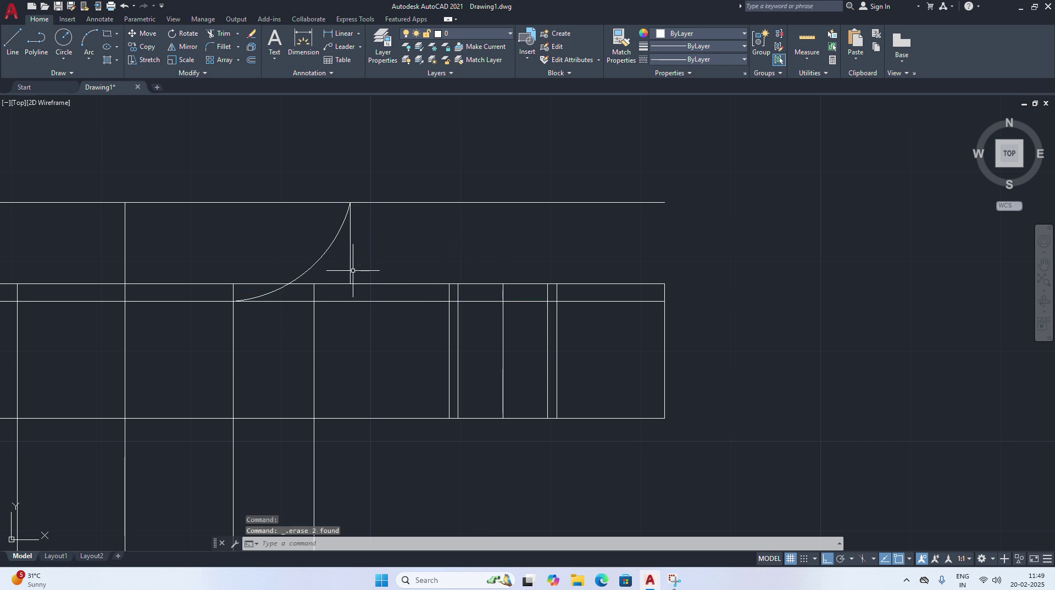
# Mirror the arc about the vertical centre line, keeping the original arc
pyautogui.scroll(-4, 299, 279)
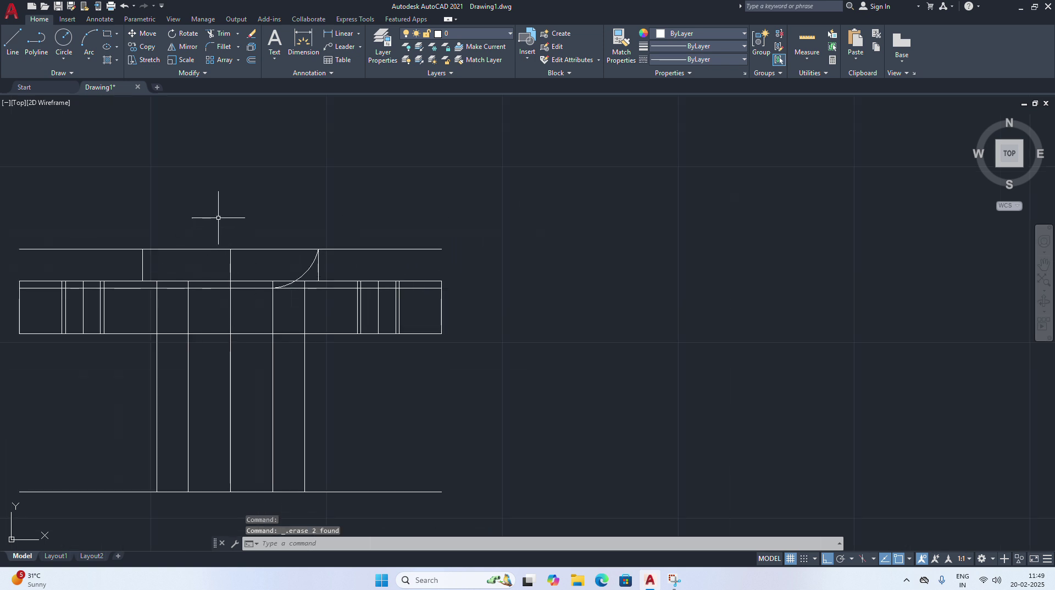
pyautogui.rightClick(241, 205)
pyautogui.click(266, 299)
pyautogui.moveTo(246, 274); pyautogui.dragTo(396, 240)
pyautogui.scroll(4, 395, 241)
pyautogui.rightClick(427, 189)
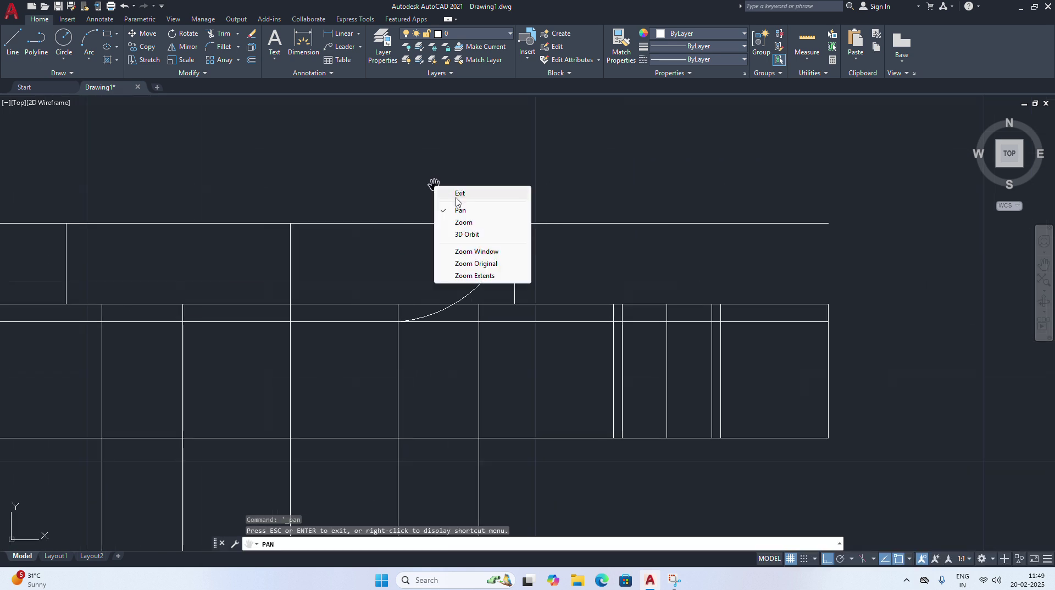
pyautogui.click(448, 192)
pyautogui.click(187, 47)
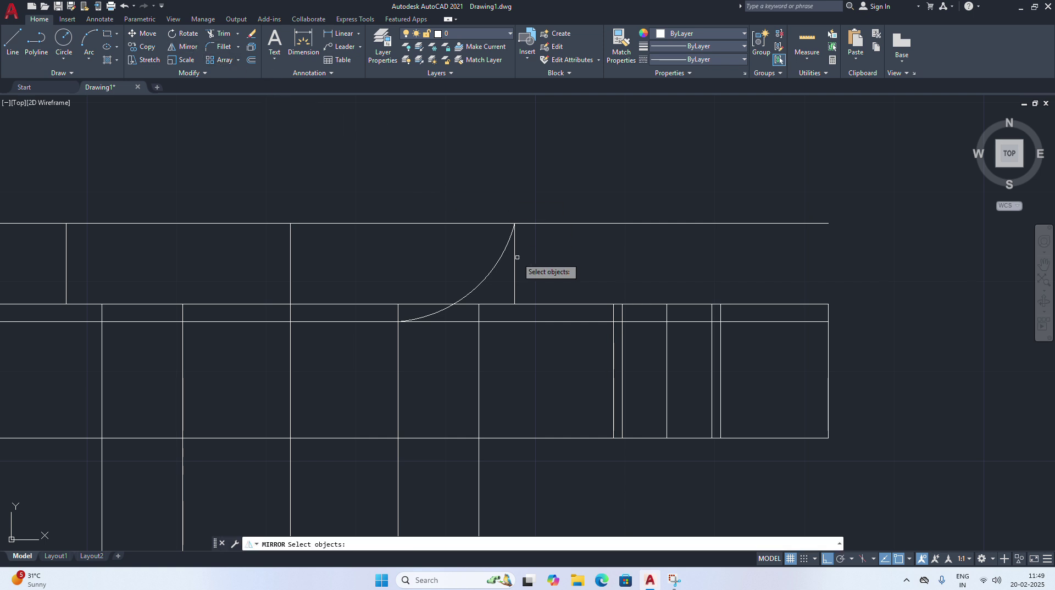
pyautogui.click(488, 275)
pyautogui.press('Return')
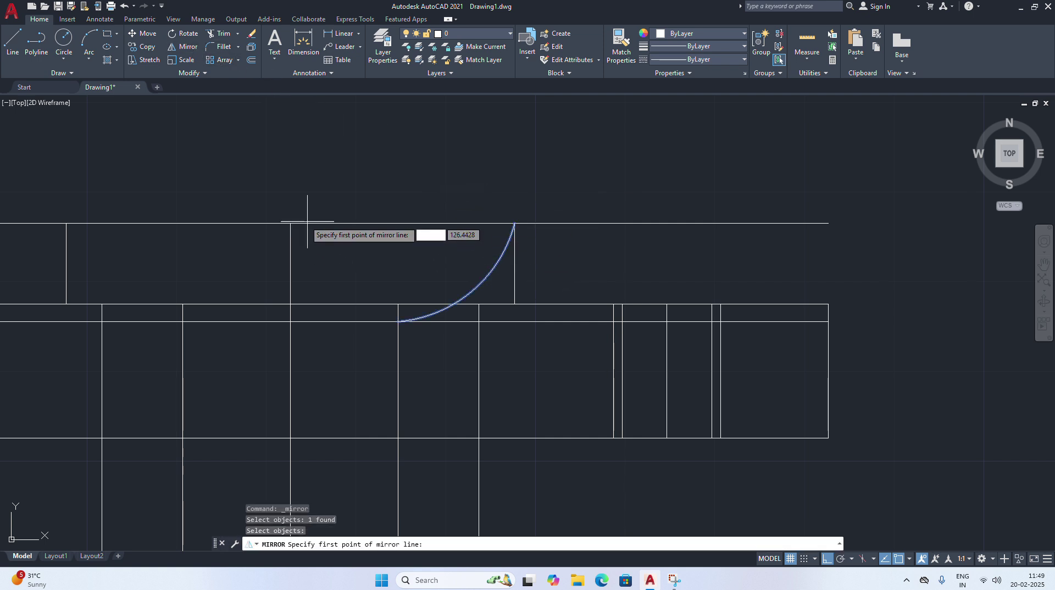
pyautogui.click(290, 223)
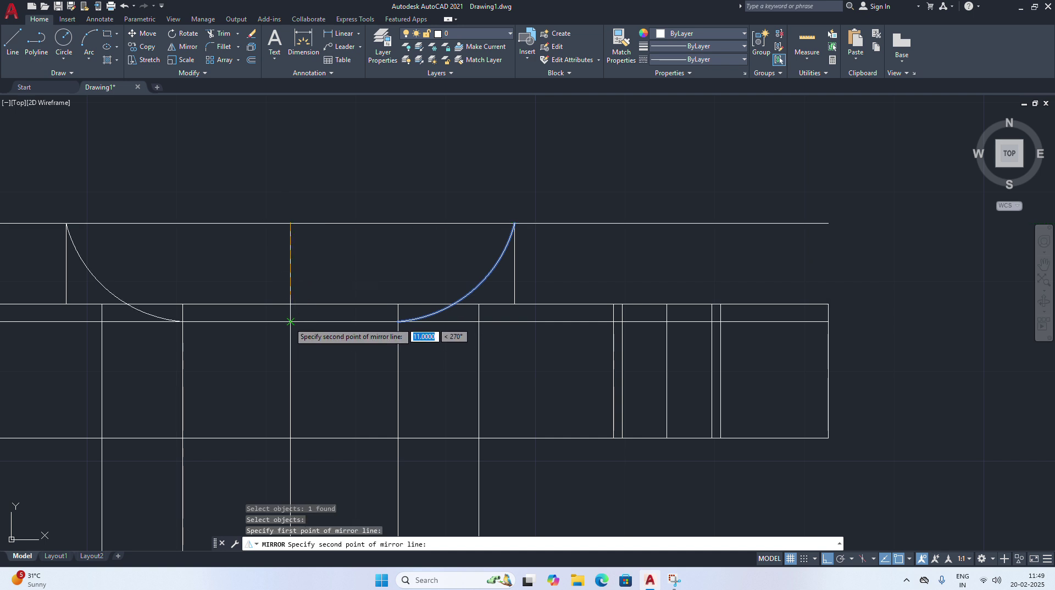
pyautogui.click(290, 321)
pyautogui.click(315, 361)
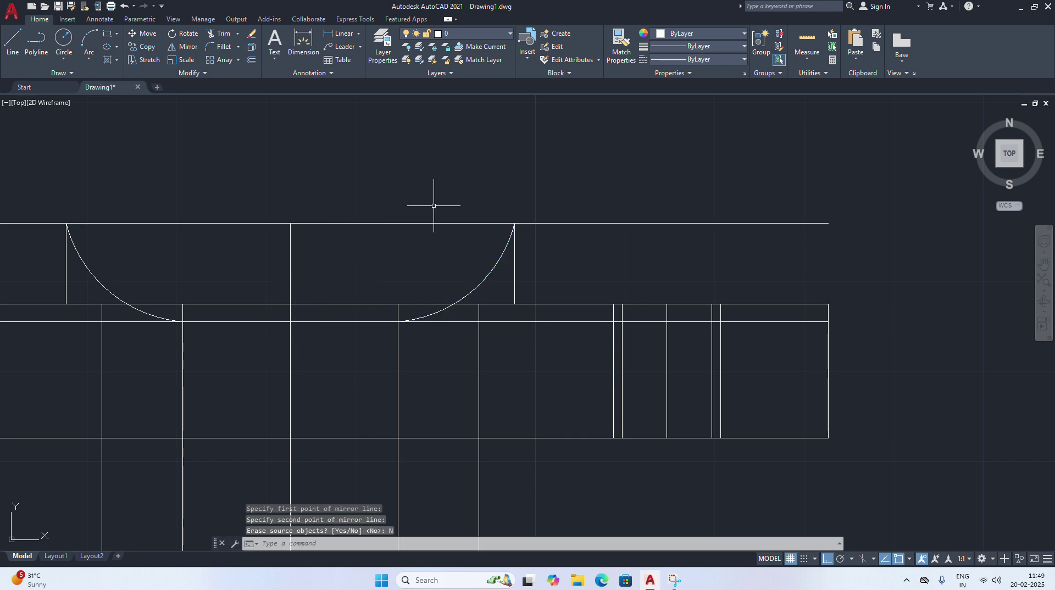
# Trim both ends of the upper horizontal line back to the vertical lines at the arcs' upper ends
pyautogui.scroll(-3, 522, 220)
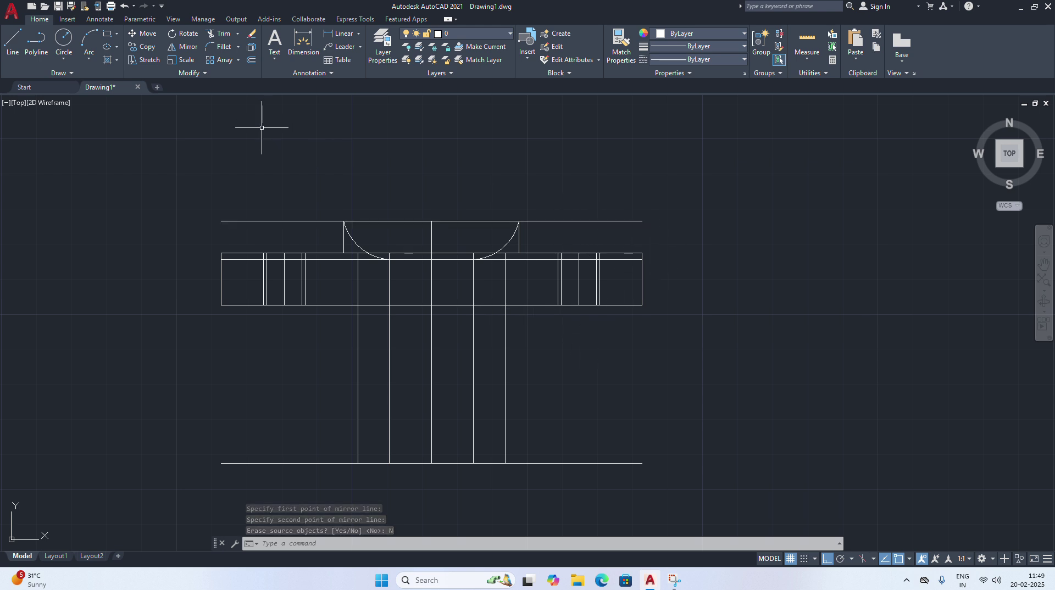
pyautogui.click(225, 36)
pyautogui.click(566, 221)
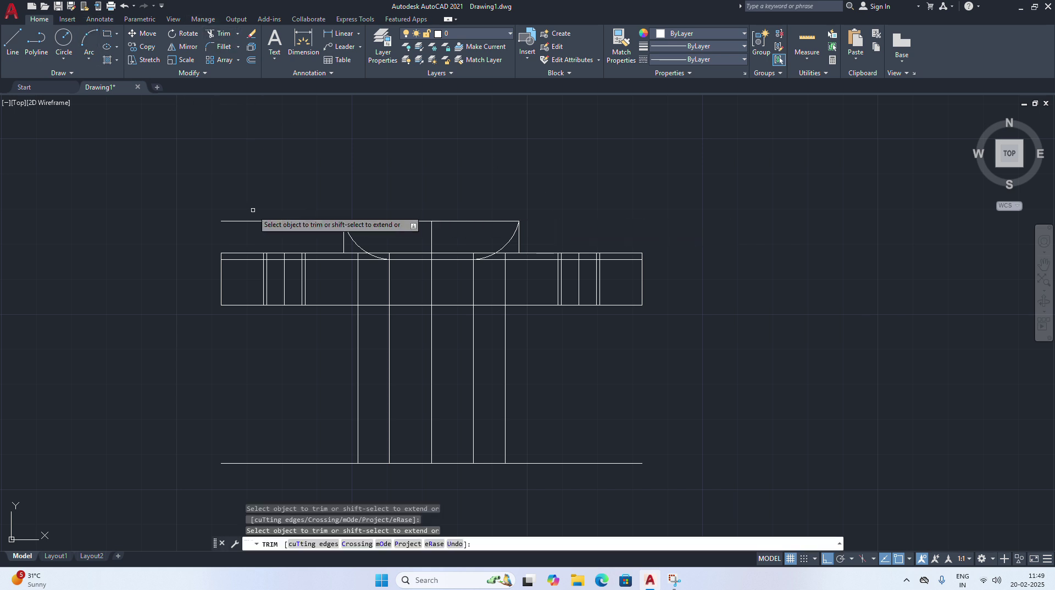
pyautogui.click(270, 221)
pyautogui.rightClick(368, 177)
pyautogui.click(392, 187)
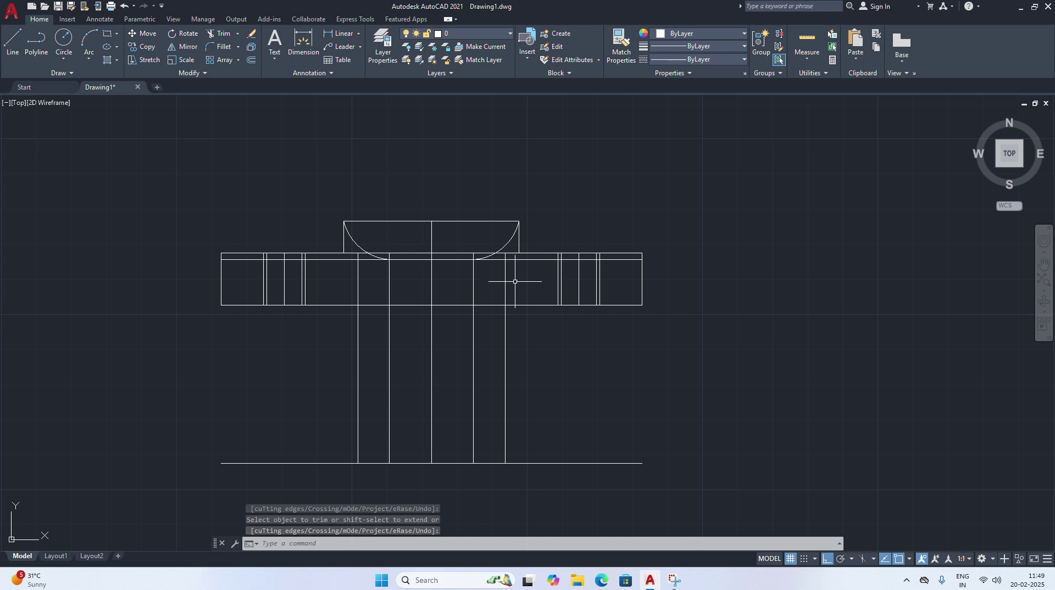
# Trim away the horizontal 2-offset line in the flange from the right arc's lower end to the flange's right edge
pyautogui.scroll(2, 505, 262)
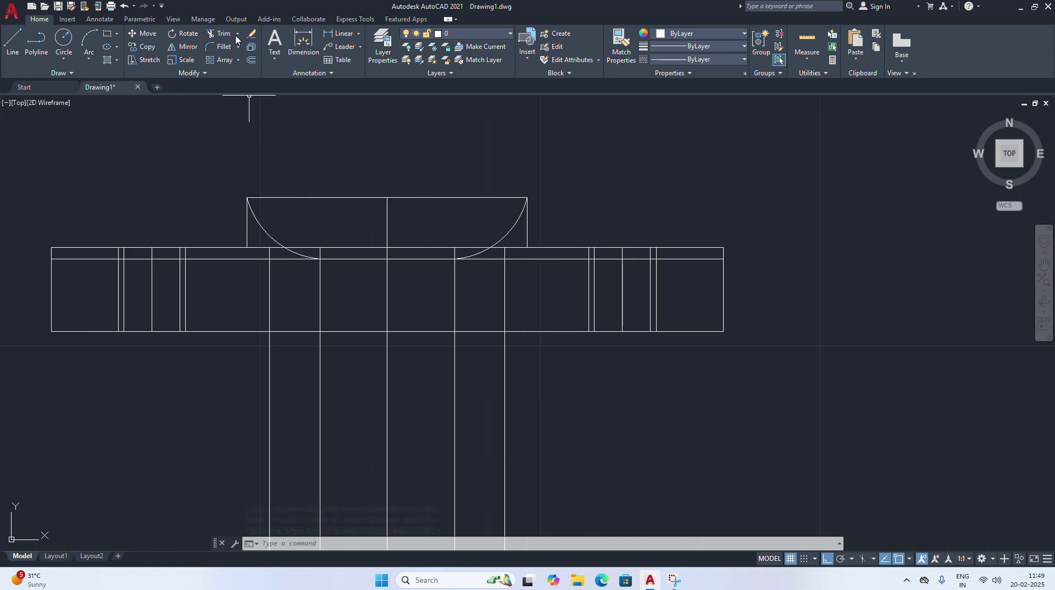
pyautogui.press('space')
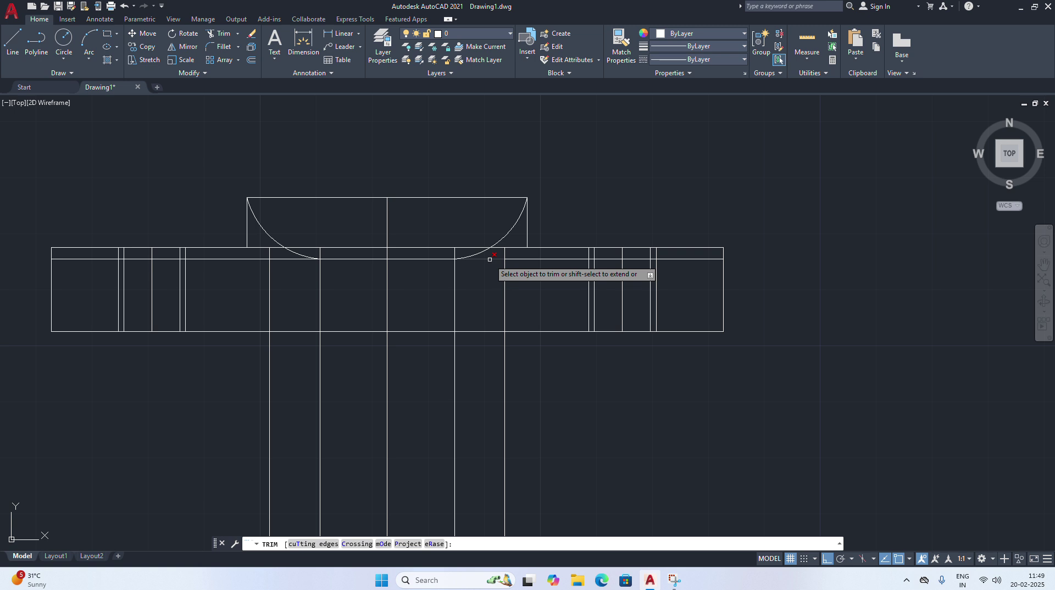
pyautogui.click(537, 261)
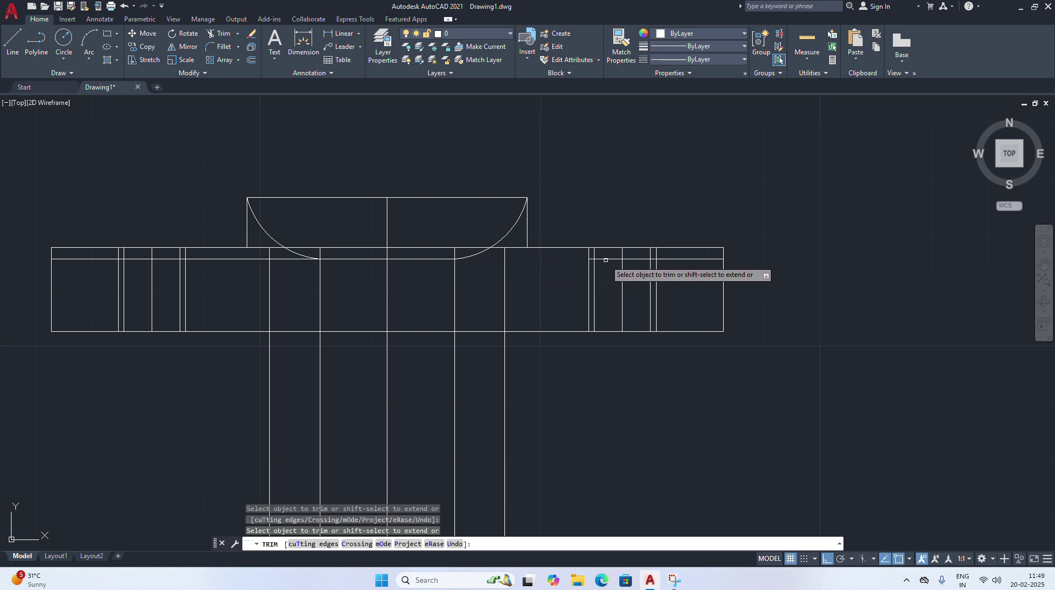
pyautogui.scroll(4, 605, 259)
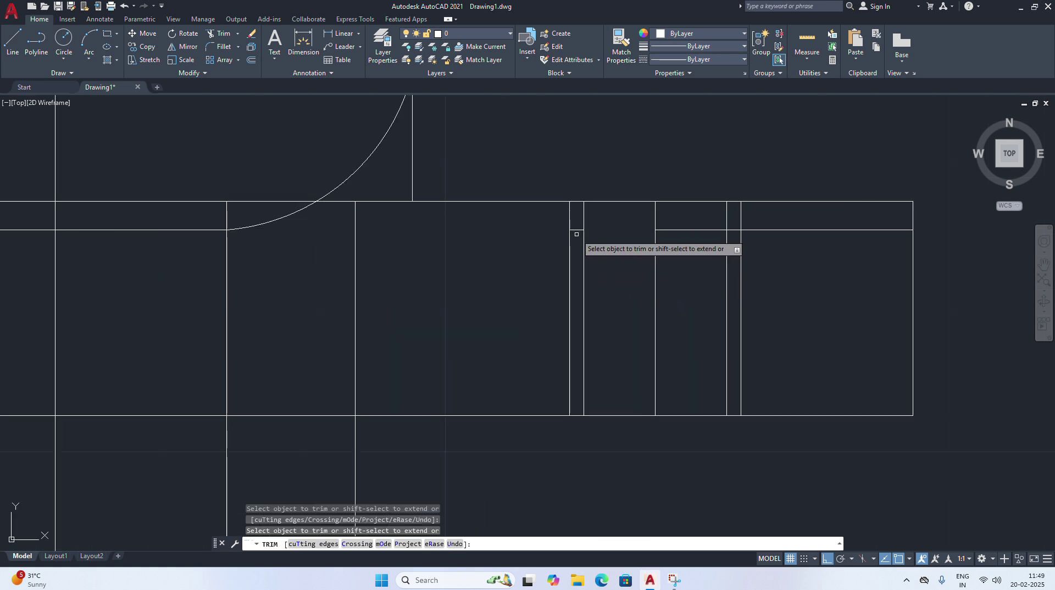
pyautogui.click(701, 229)
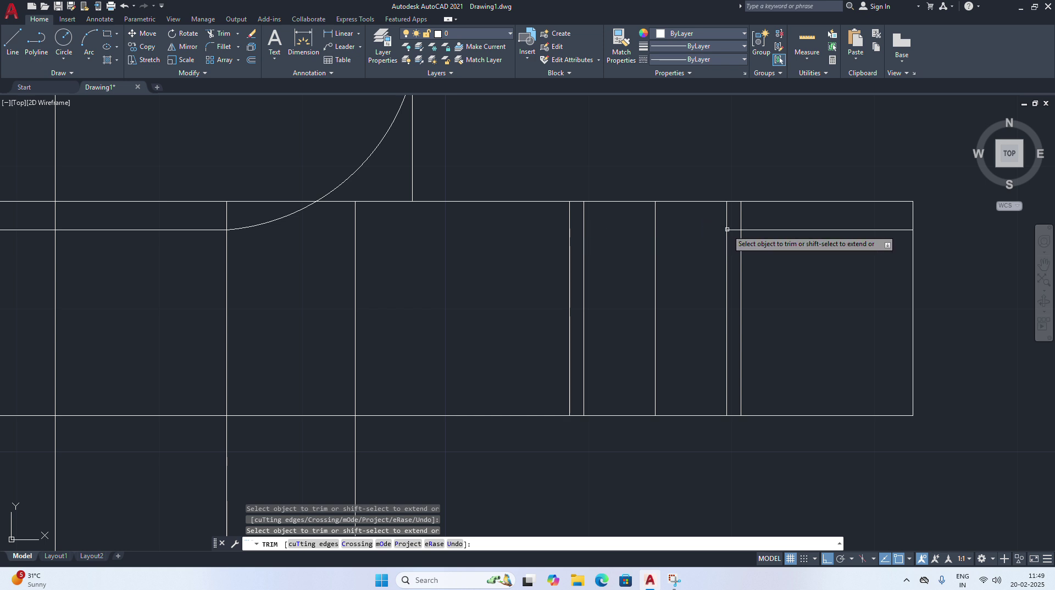
pyautogui.click(735, 229)
pyautogui.click(772, 230)
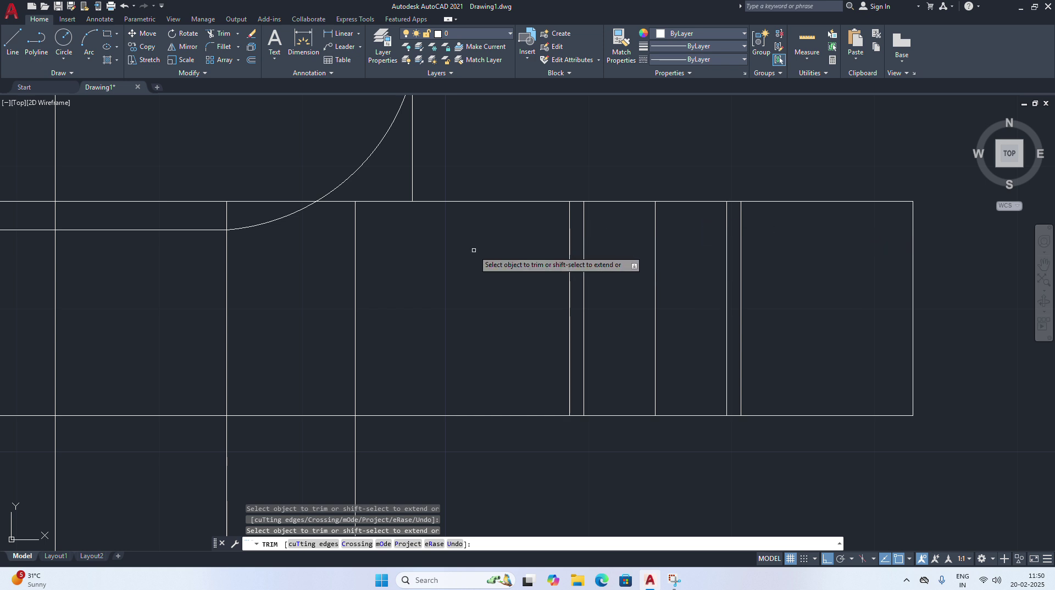
# Trim away the same offset line from the left arc's lower end across the hole lines to the flange's left edge
pyautogui.scroll(-4, 165, 267)
pyautogui.scroll(6, 20, 277)
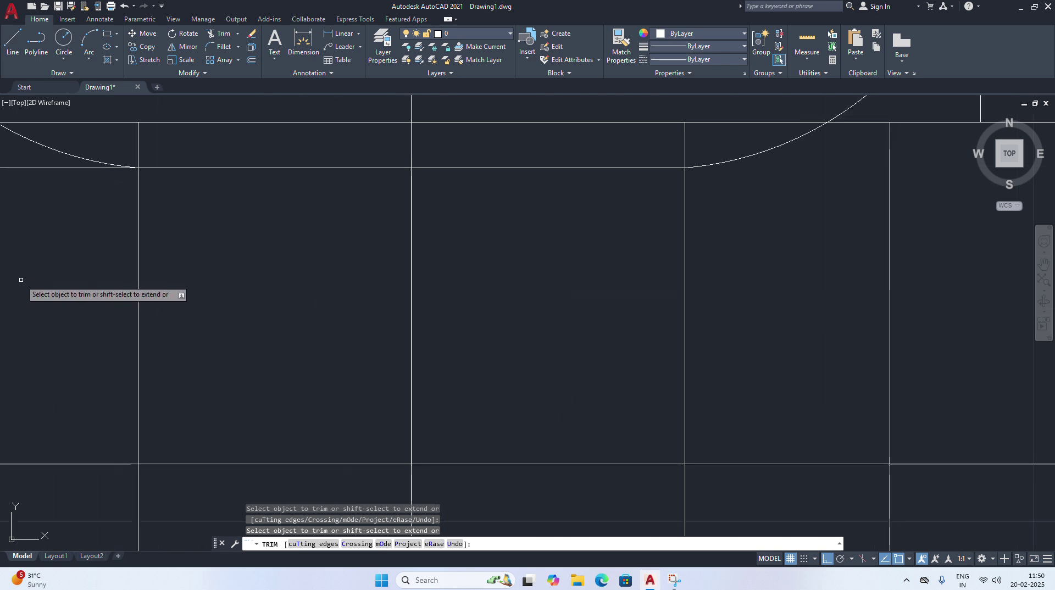
pyautogui.scroll(2, 33, 225)
pyautogui.scroll(-6, 33, 225)
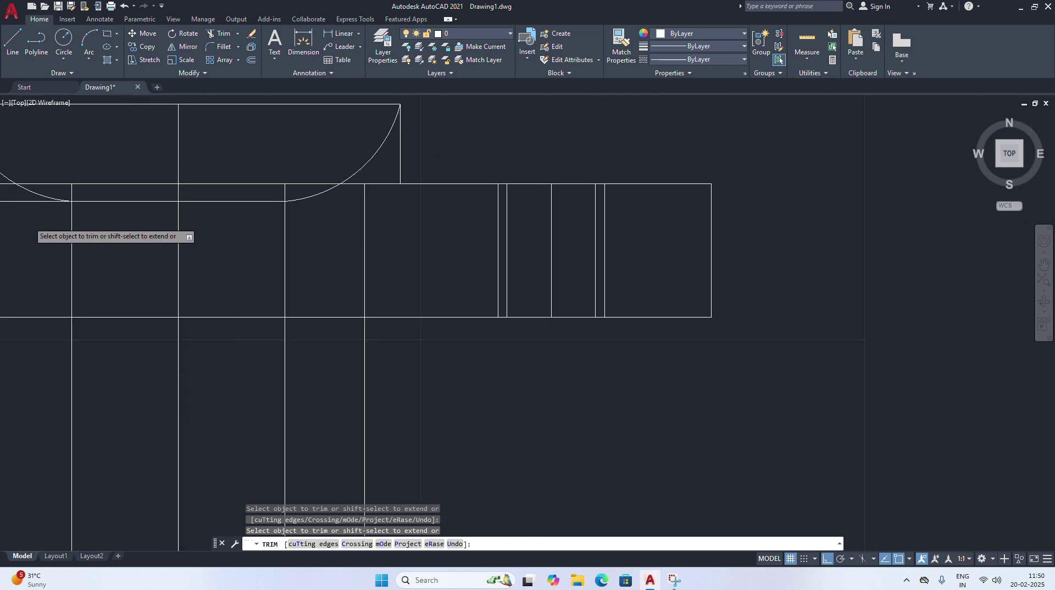
pyautogui.rightClick(440, 269)
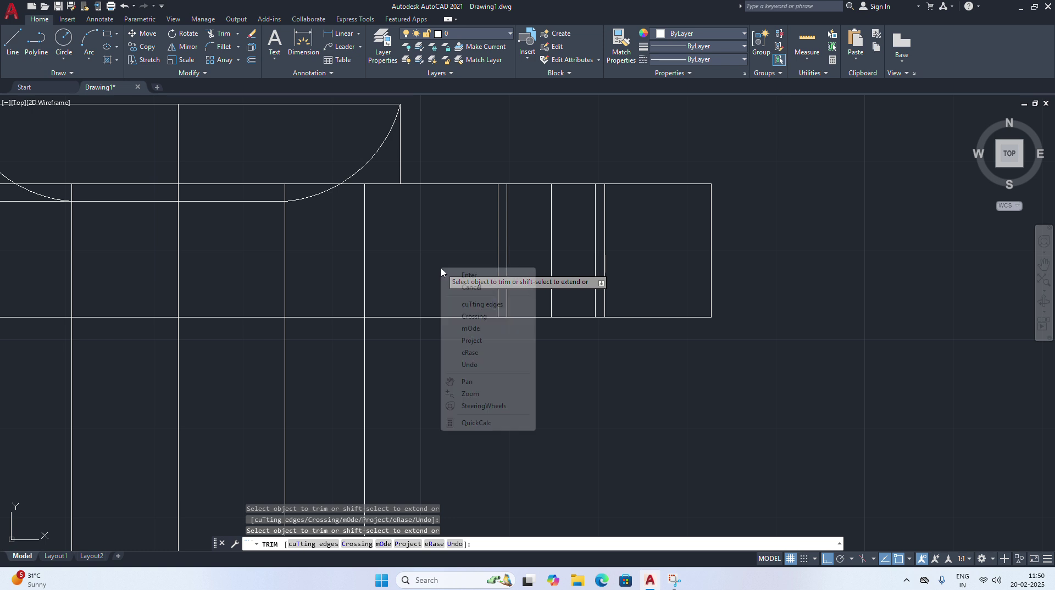
pyautogui.click(479, 383)
pyautogui.moveTo(319, 354); pyautogui.dragTo(468, 335)
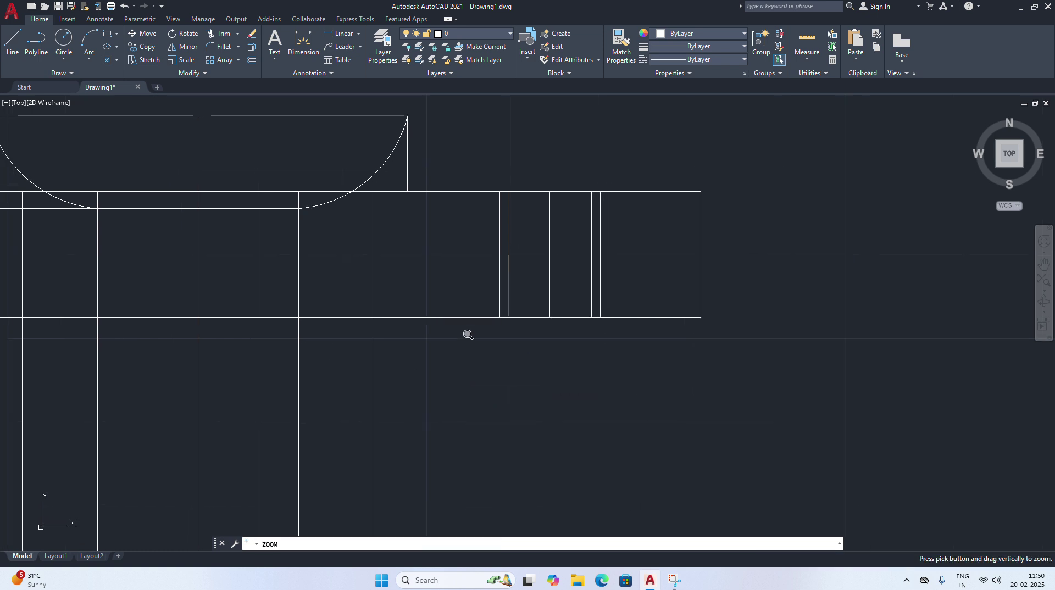
pyautogui.rightClick(398, 275)
pyautogui.click(418, 300)
pyautogui.moveTo(318, 302)
pyautogui.mouseDown()
pyautogui.moveTo(664, 352)
pyautogui.moveTo(671, 333)
pyautogui.mouseUp()
pyautogui.rightClick(228, 172)
pyautogui.click(245, 183)
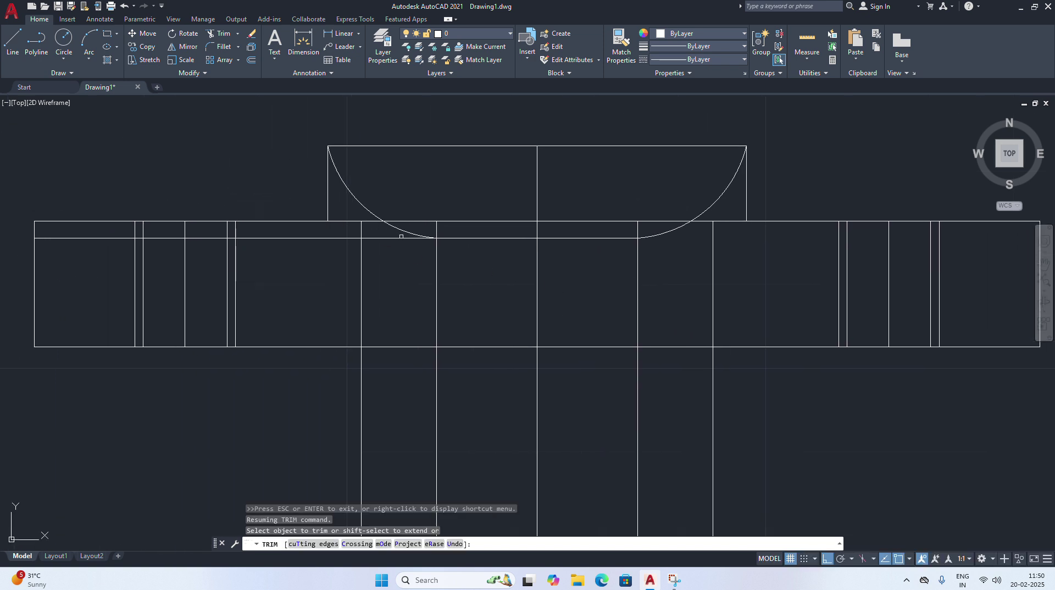
pyautogui.click(399, 239)
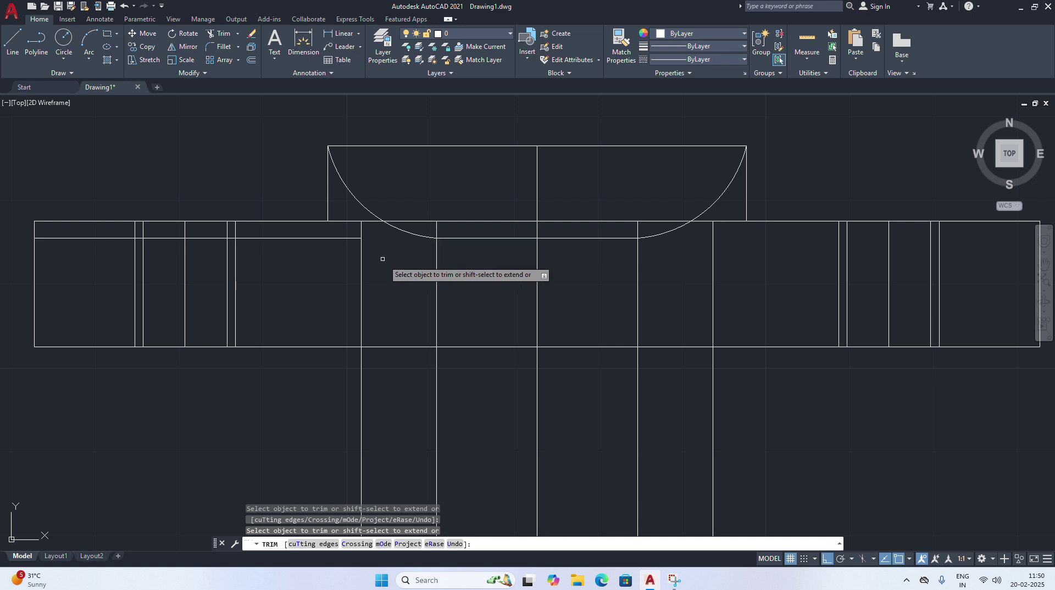
pyautogui.click(330, 239)
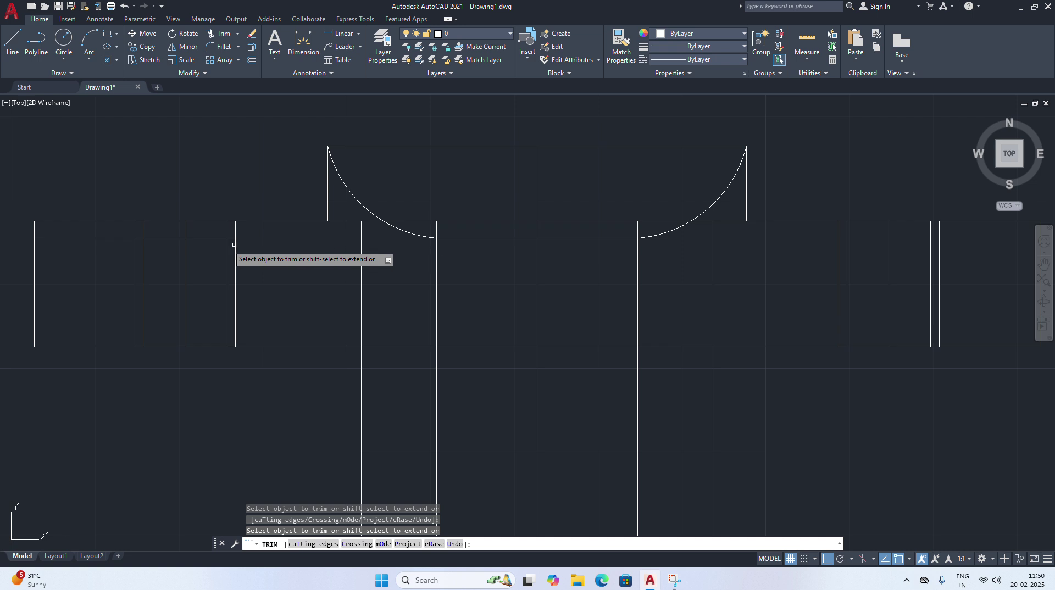
pyautogui.click(208, 239)
pyautogui.click(175, 240)
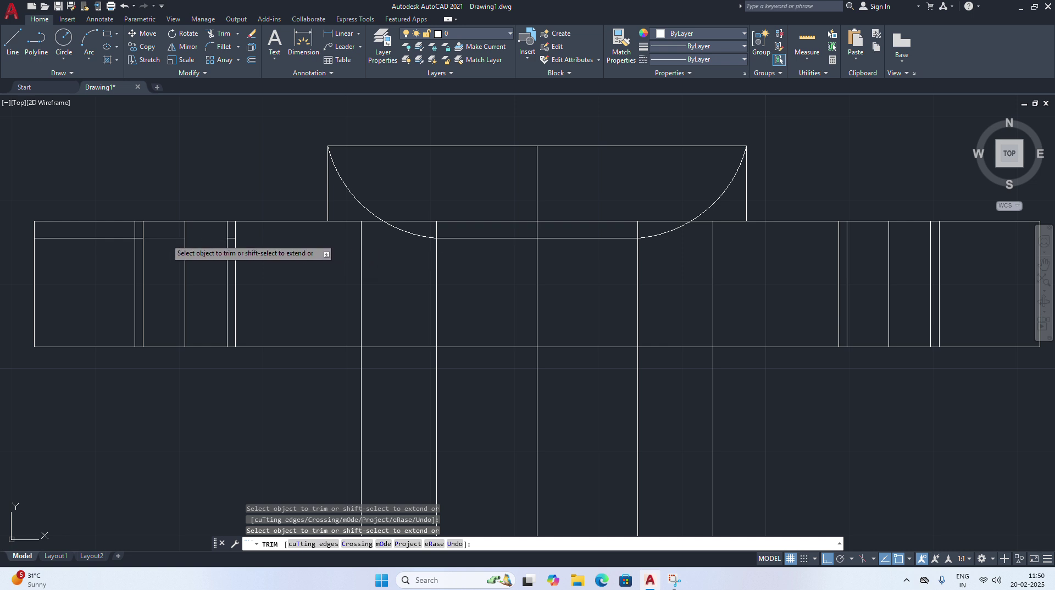
pyautogui.scroll(3, 142, 238)
pyautogui.click(139, 234)
pyautogui.click(122, 235)
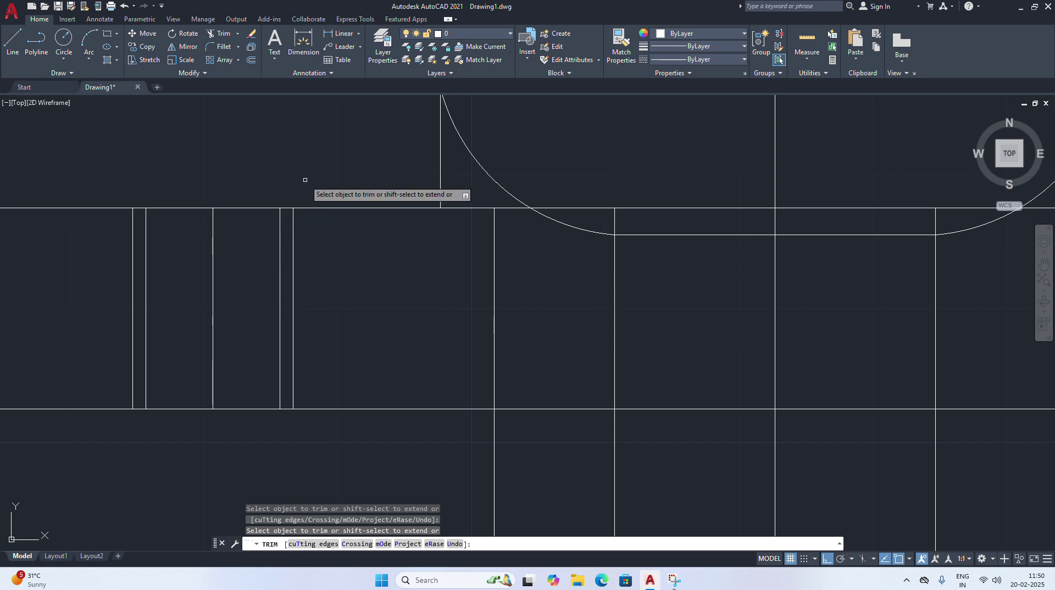
pyautogui.scroll(-5, 319, 184)
pyautogui.rightClick(672, 201)
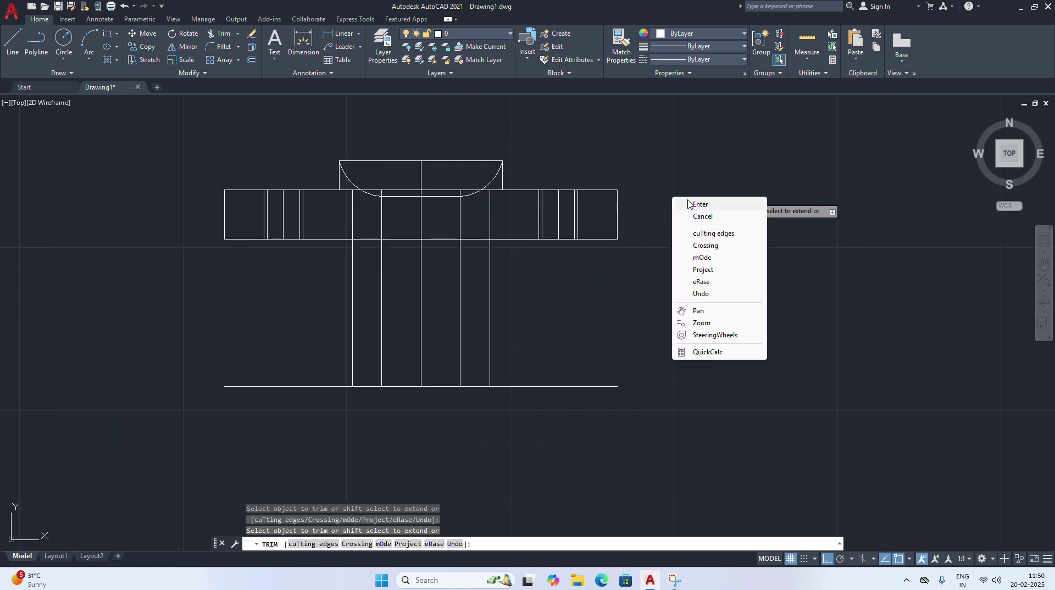
pyautogui.click(684, 205)
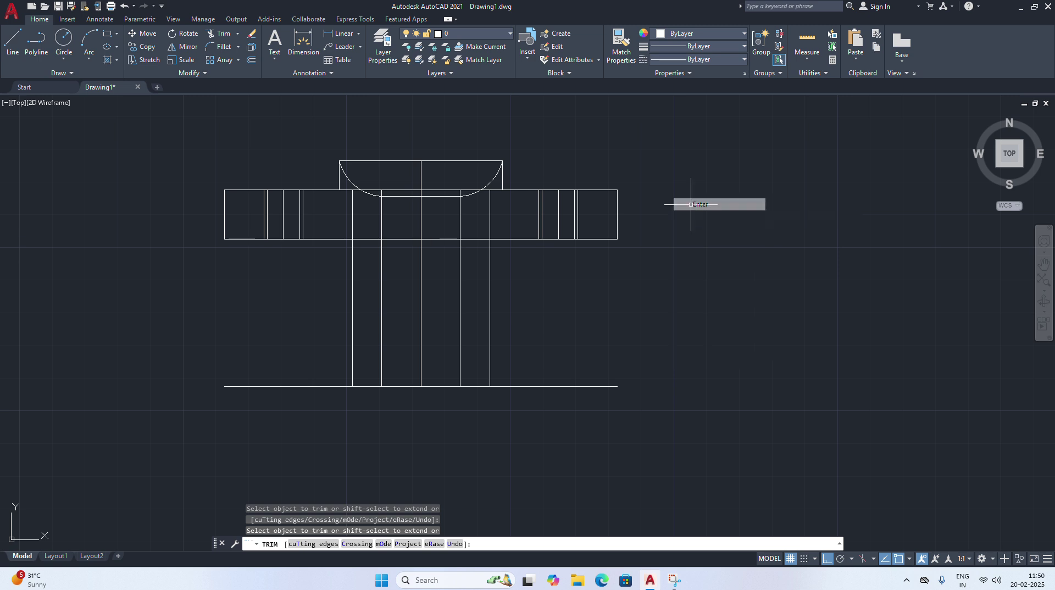
# Trim both overhanging ends of the lowest horizontal line back to the stem's outer vertical walls
pyautogui.click(222, 34)
pyautogui.click(560, 386)
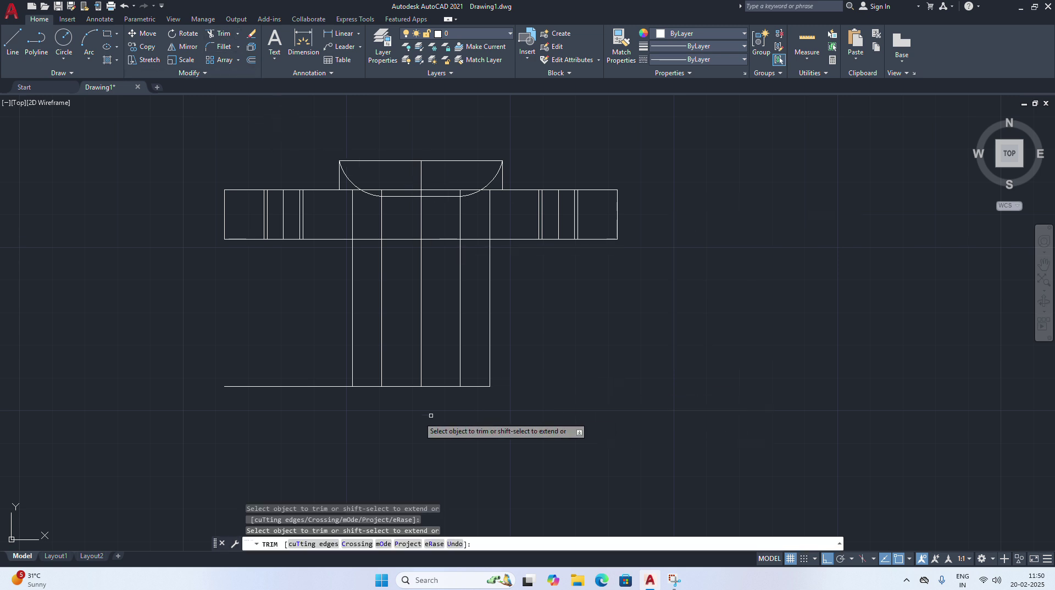
pyautogui.click(331, 386)
pyautogui.rightClick(582, 367)
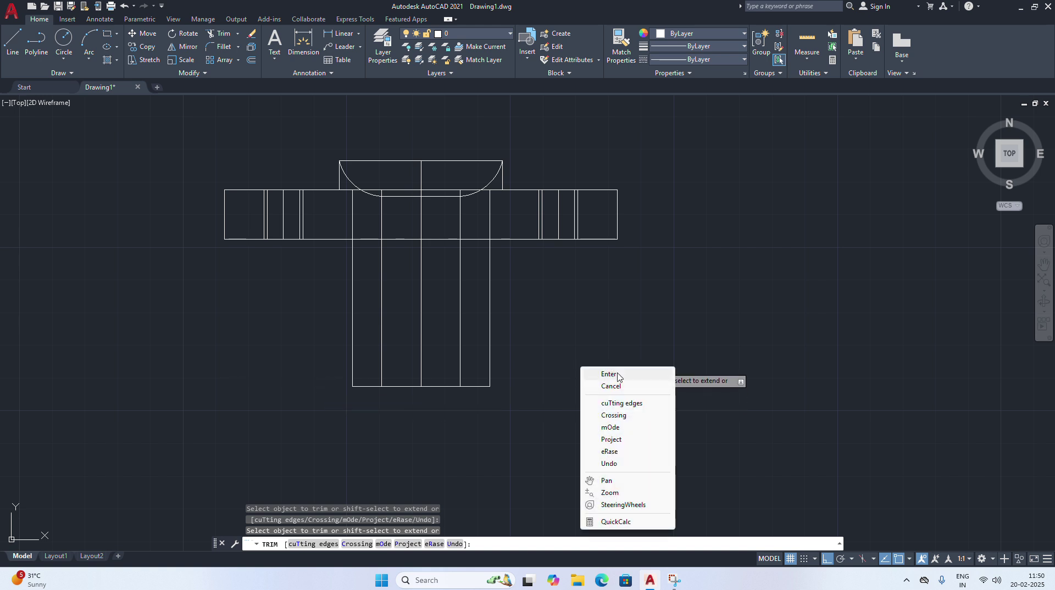
pyautogui.click(610, 374)
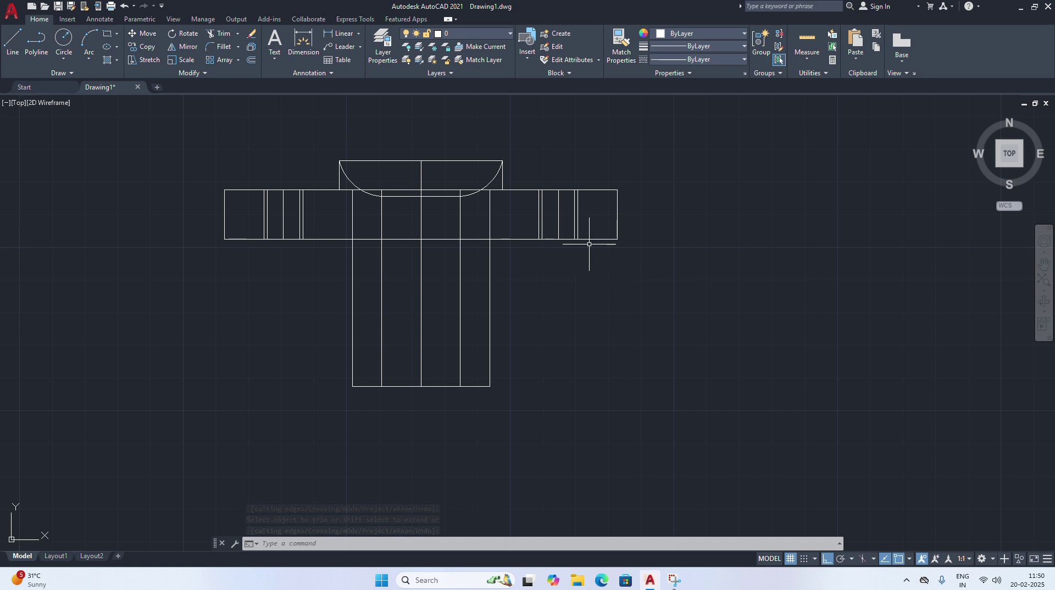
# Change the linetype of the paired hole lines on both sides of the flange to DASHED2
pyautogui.scroll(2, 589, 244)
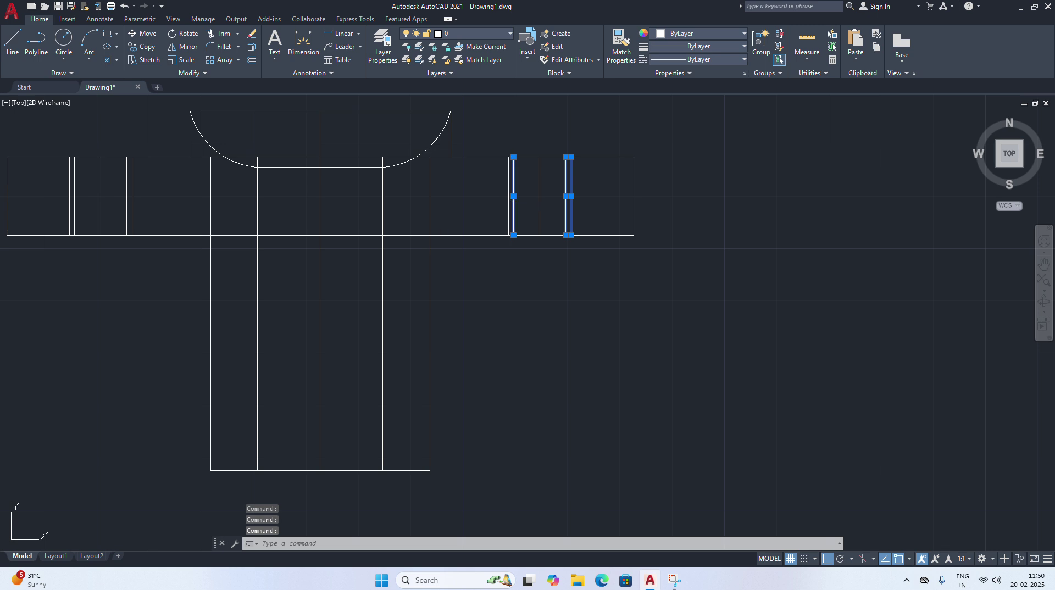
pyautogui.moveTo(145, 208)
pyautogui.mouseDown()
pyautogui.moveTo(58, 207)
pyautogui.moveTo(71, 237)
pyautogui.mouseUp()
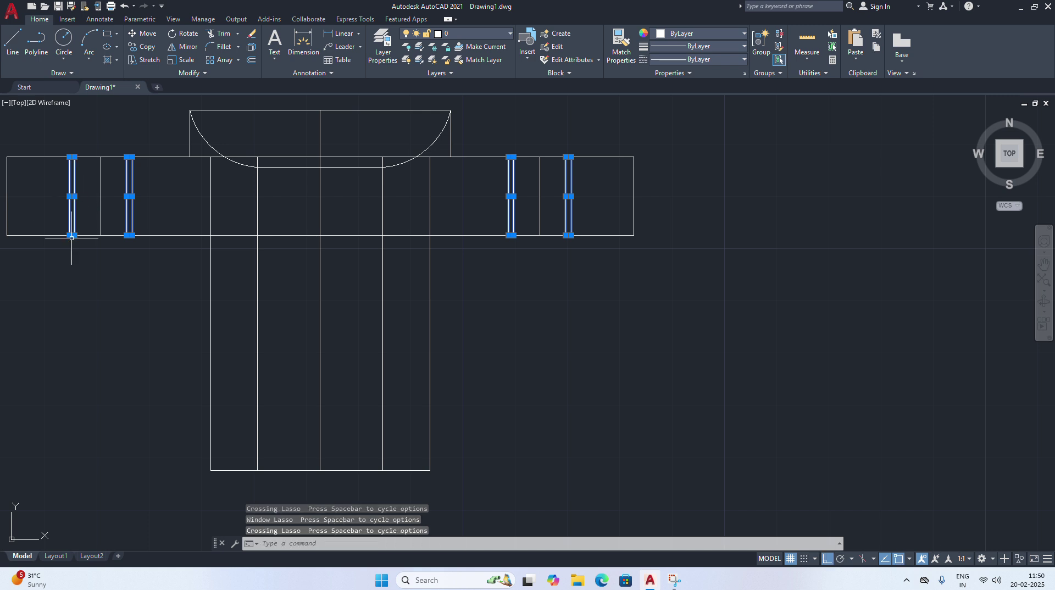
pyautogui.click(736, 59)
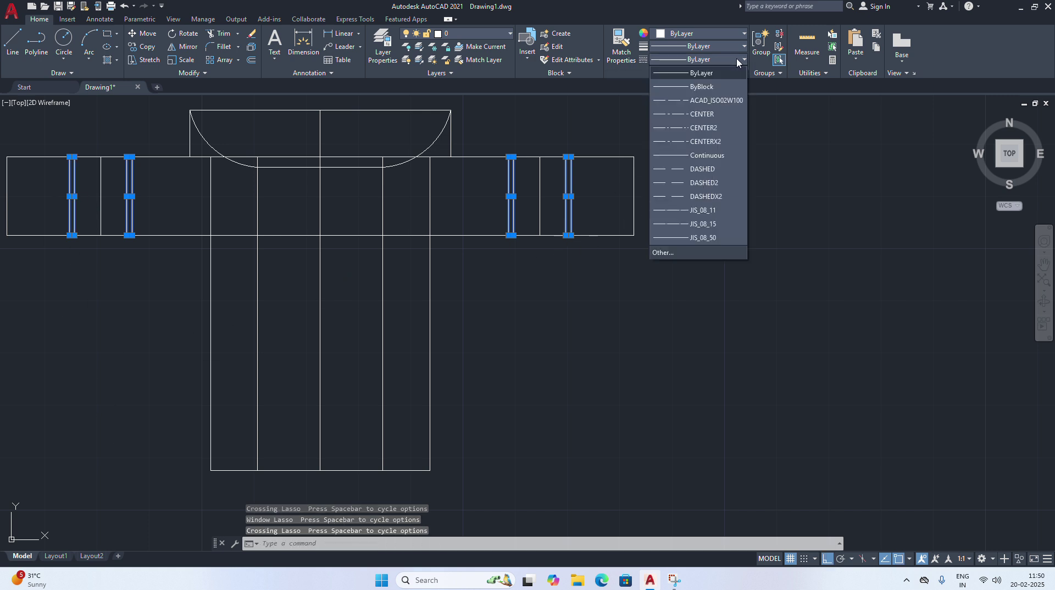
pyautogui.click(691, 184)
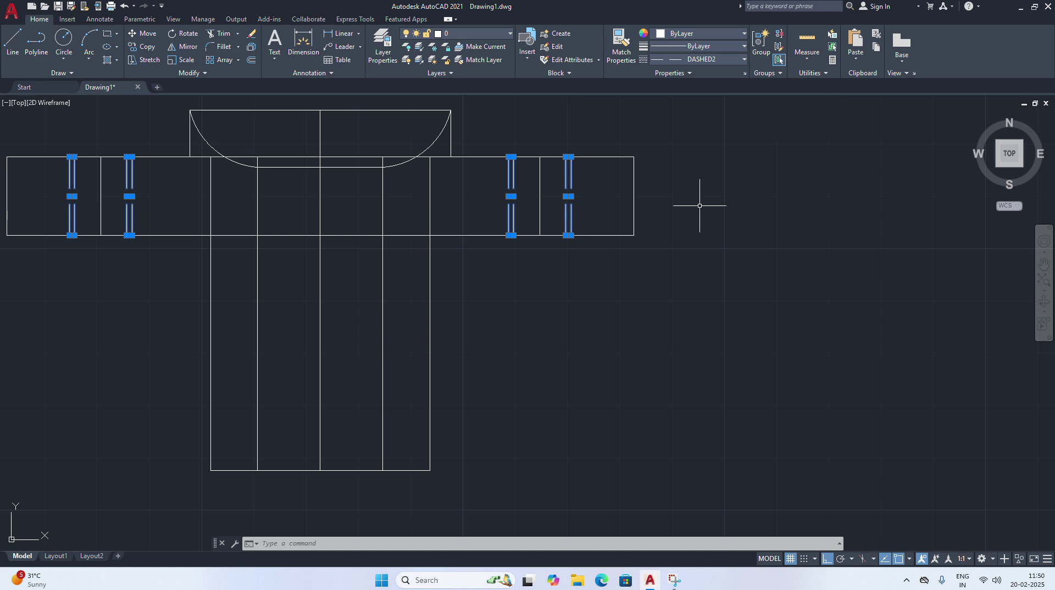
pyautogui.press('Escape')
# Try to trim the flange's top edge on the right half with the stem's centre line selected, and undo the trim
pyautogui.scroll(-2, 461, 282)
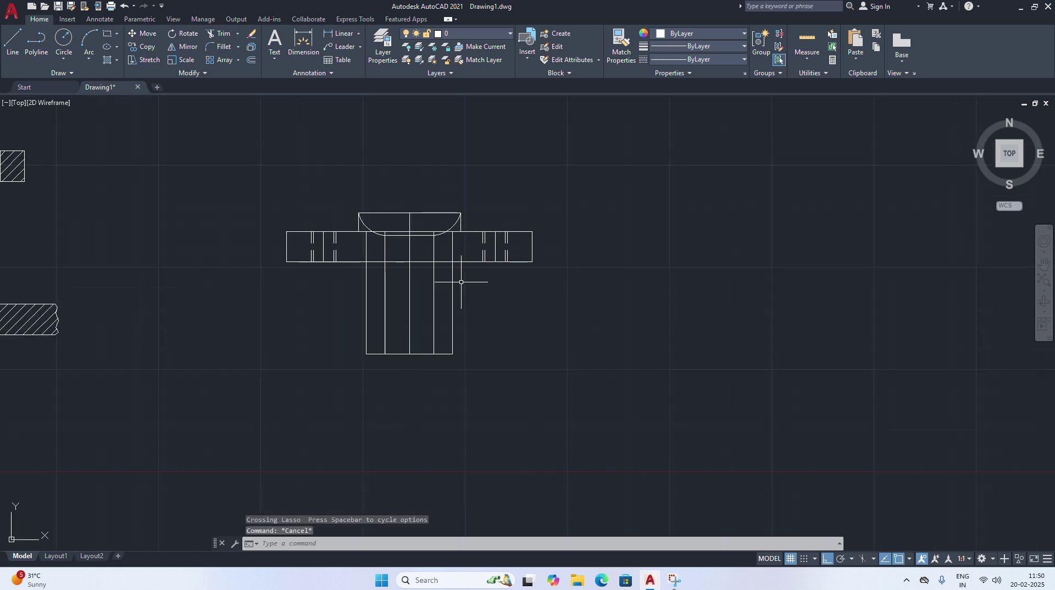
pyautogui.click(409, 297)
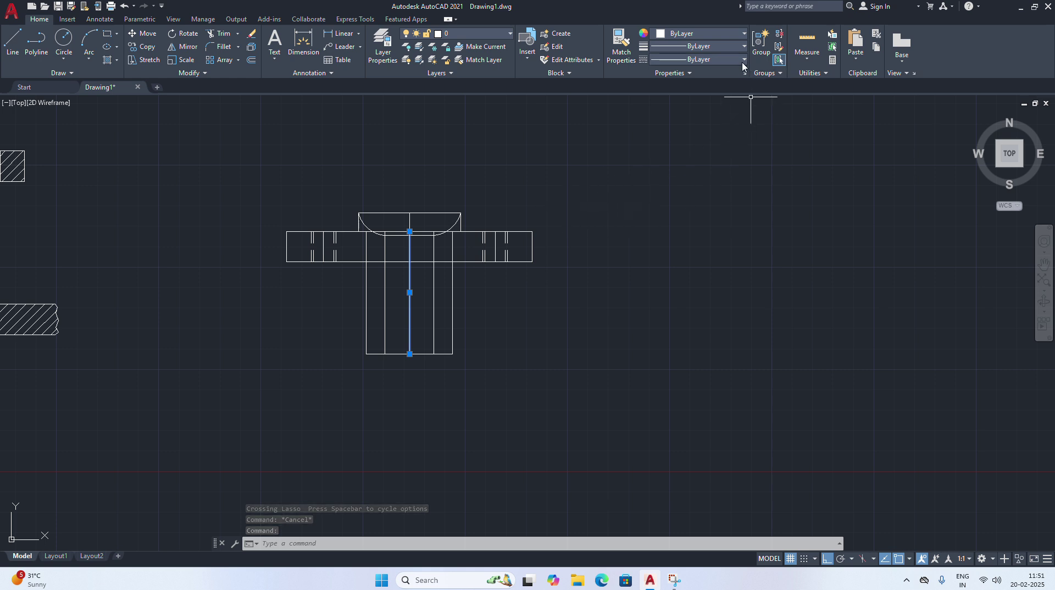
pyautogui.rightClick(608, 201)
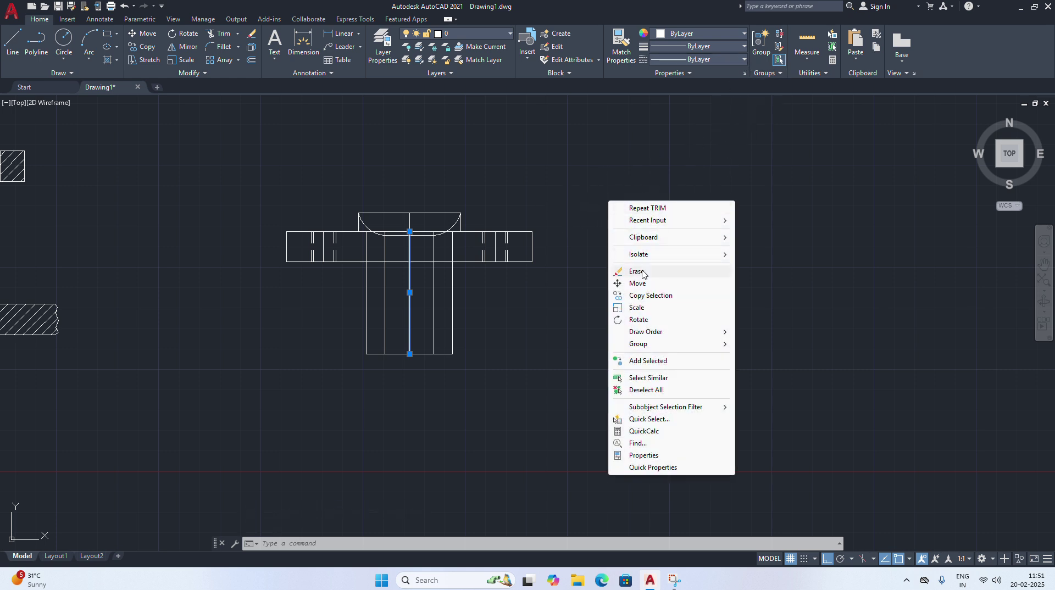
pyautogui.click(600, 222)
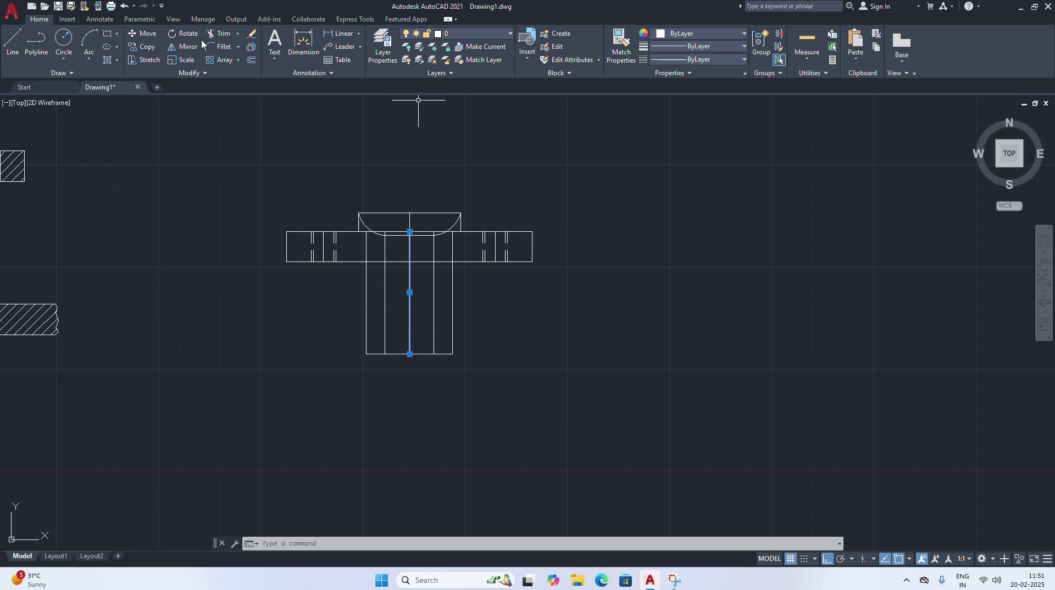
pyautogui.click(219, 37)
pyautogui.scroll(4, 491, 204)
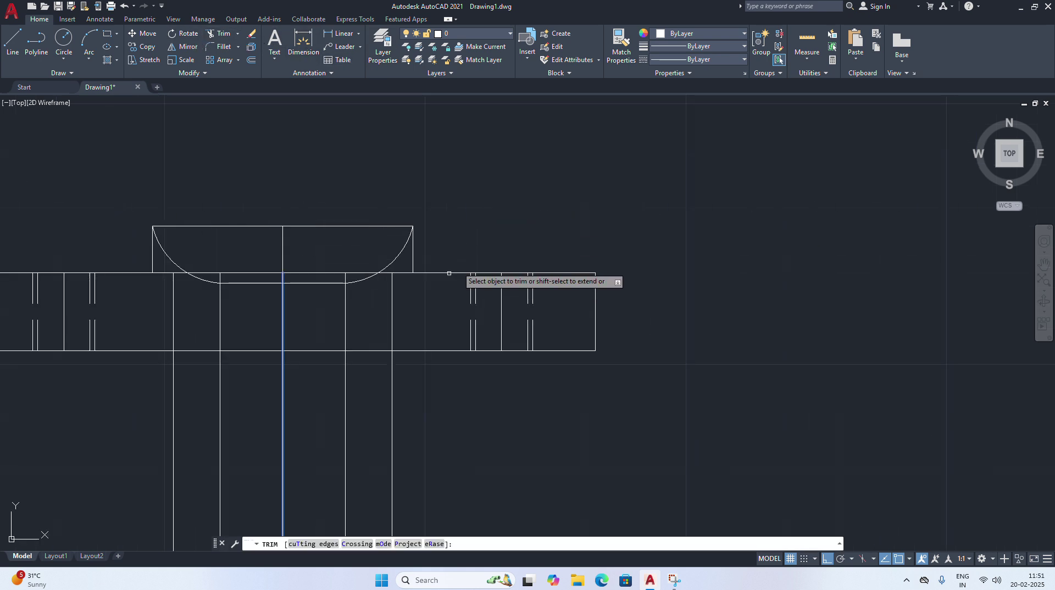
pyautogui.click(405, 273)
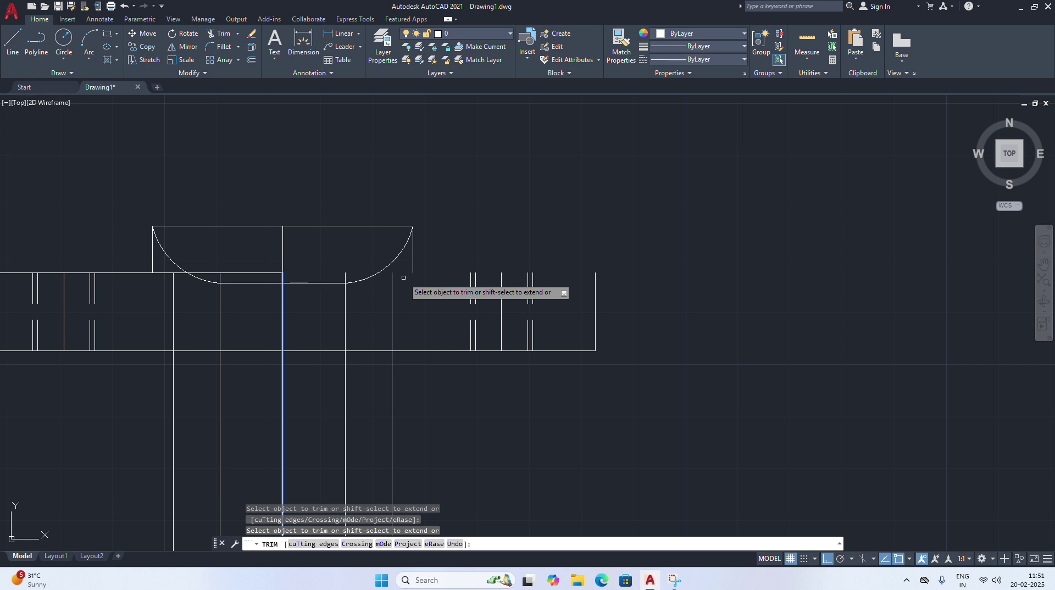
pyautogui.press('Escape')
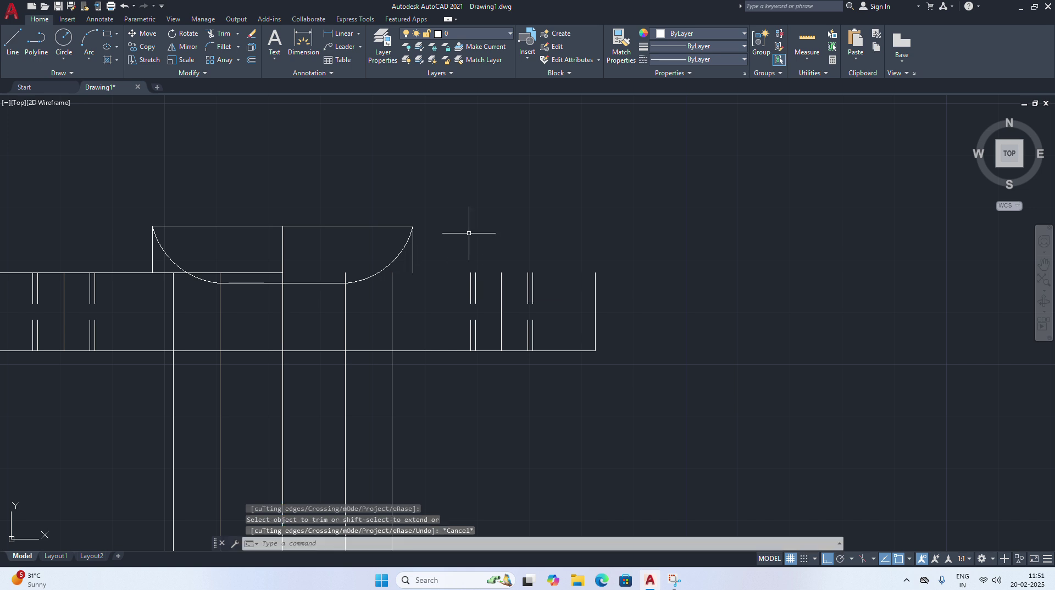
pyautogui.click(125, 6)
pyautogui.scroll(4, 516, 200)
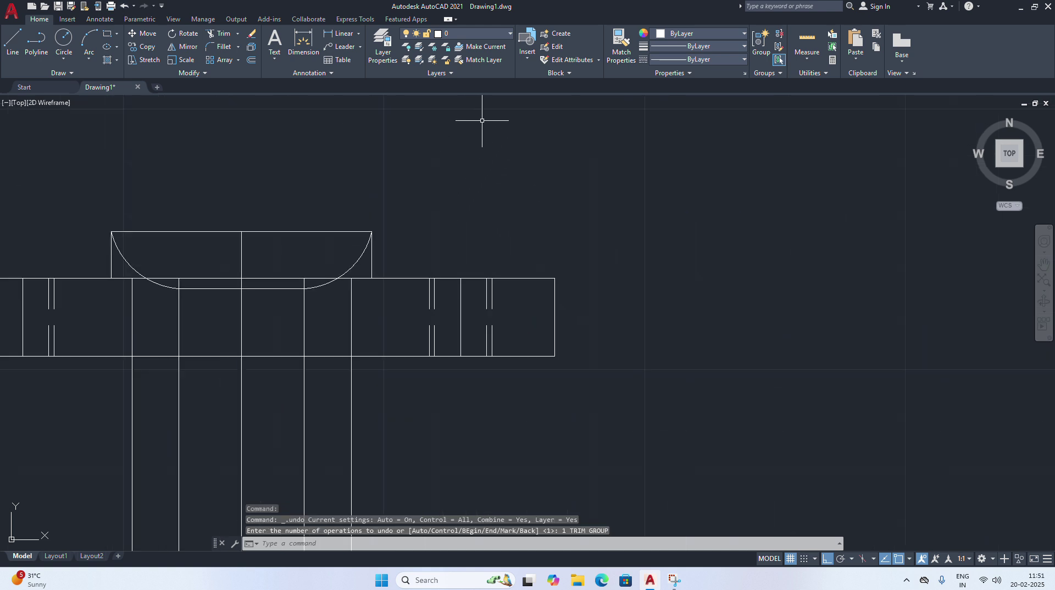
# Trim the flange's top edge between the right arc and collar, and the outer-wall and bottom-edge segments crossing the right-hand wall section
pyautogui.click(219, 34)
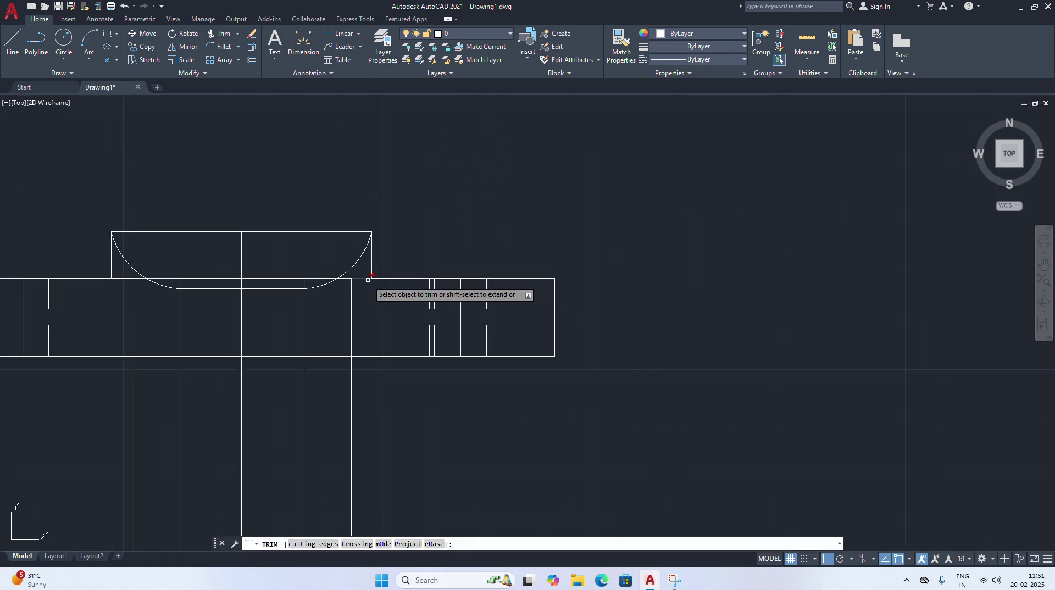
pyautogui.click(351, 302)
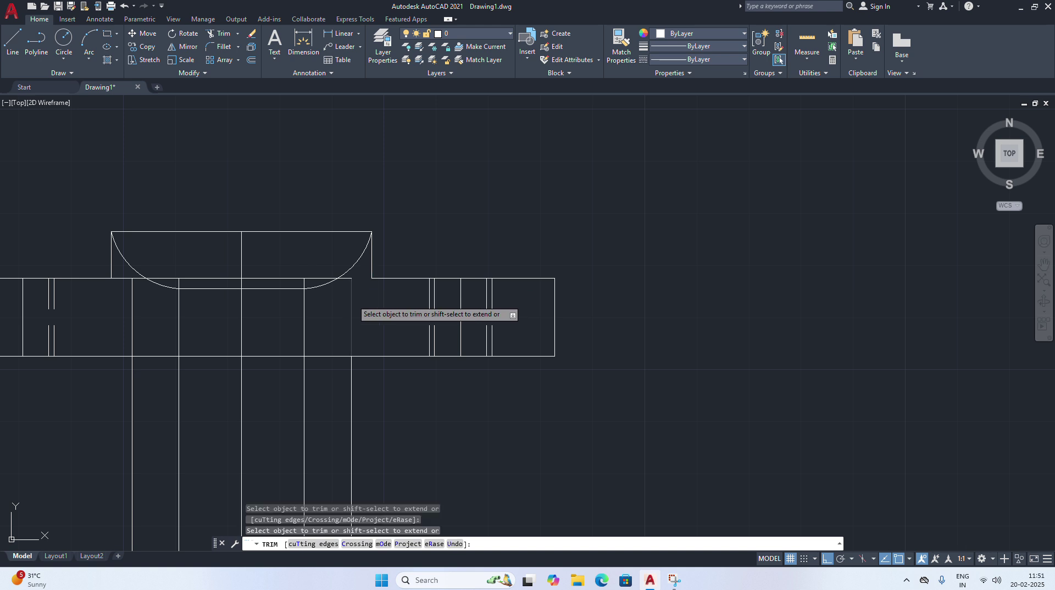
pyautogui.click(352, 302)
pyautogui.click(339, 356)
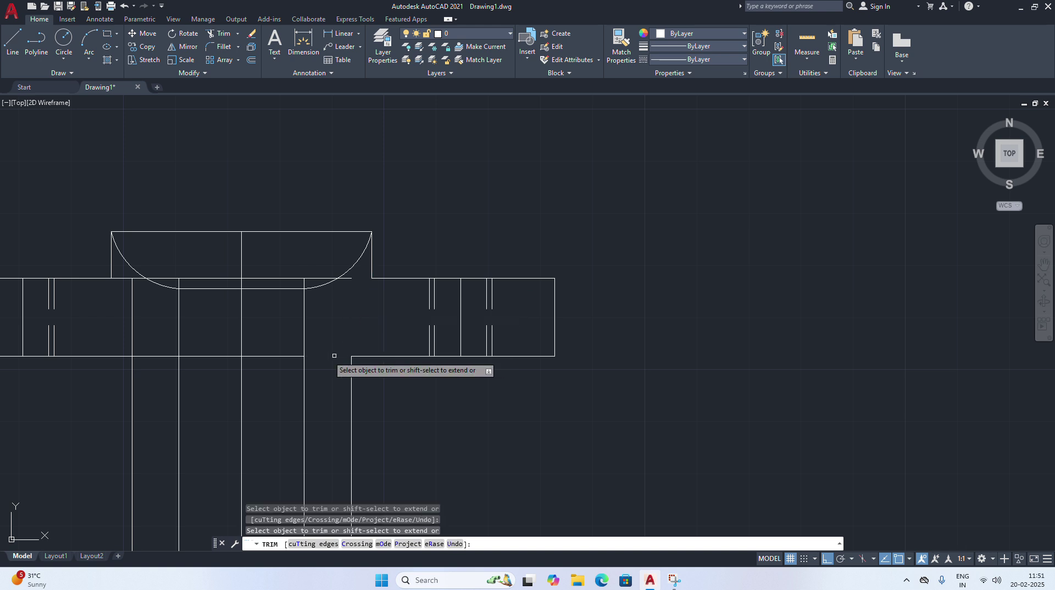
pyautogui.scroll(-4, 334, 356)
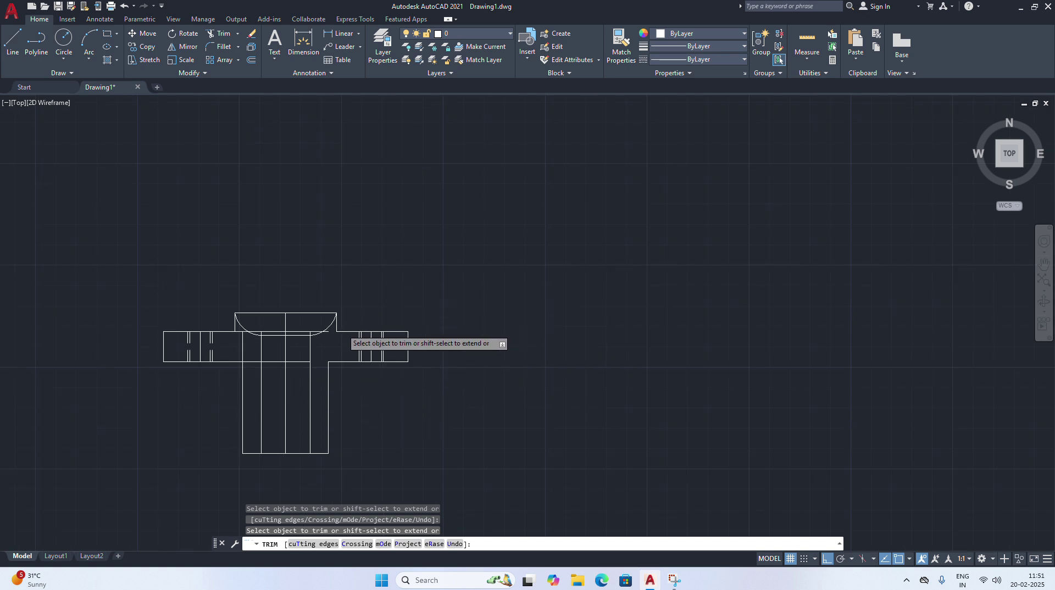
pyautogui.scroll(6, 343, 328)
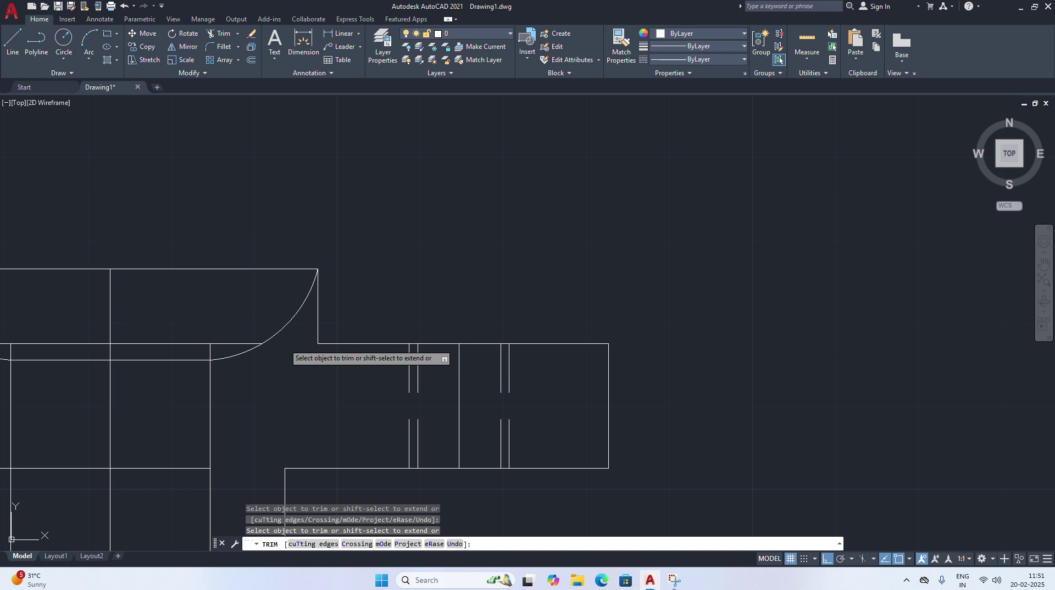
pyautogui.scroll(-5, 284, 344)
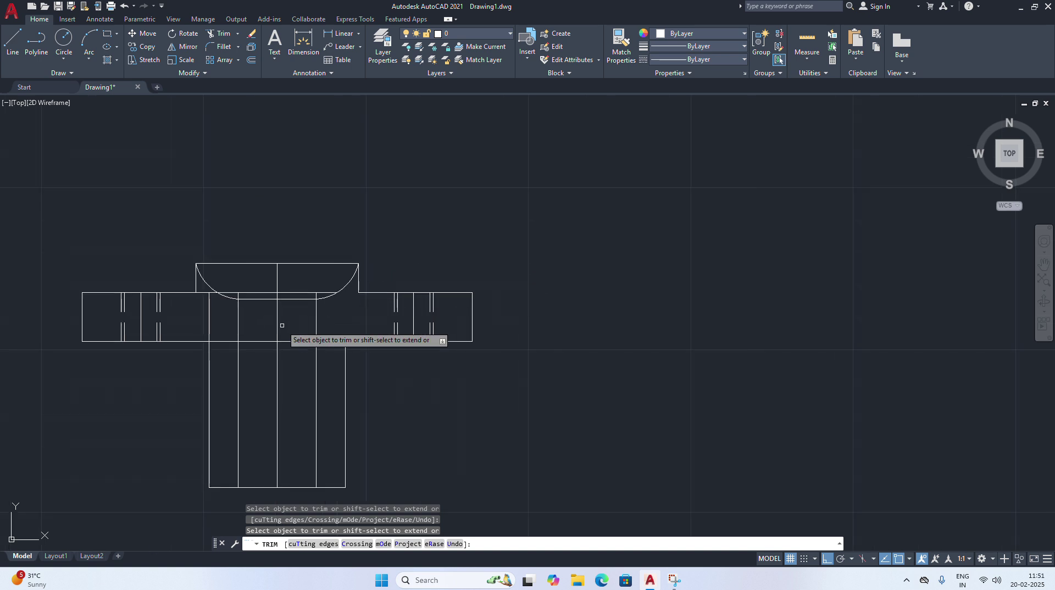
# Examine the trimmed flange and stem outline around the collar and bore lines, and end the trimming
pyautogui.rightClick(330, 212)
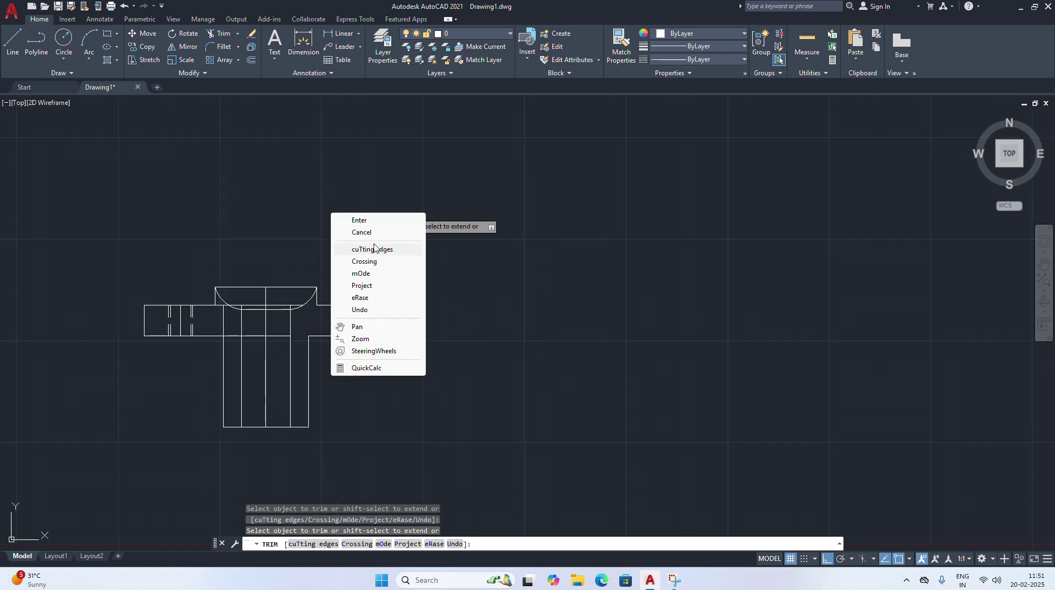
pyautogui.click(352, 328)
pyautogui.moveTo(348, 286); pyautogui.dragTo(417, 229)
pyautogui.scroll(-2, 418, 229)
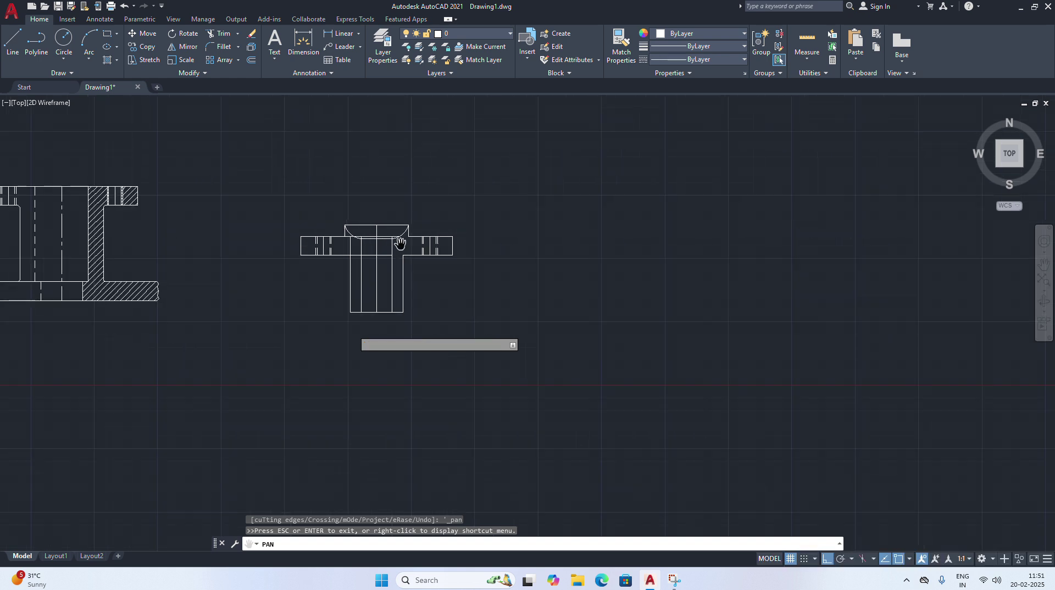
pyautogui.scroll(2, 370, 244)
pyautogui.scroll(4, 518, 187)
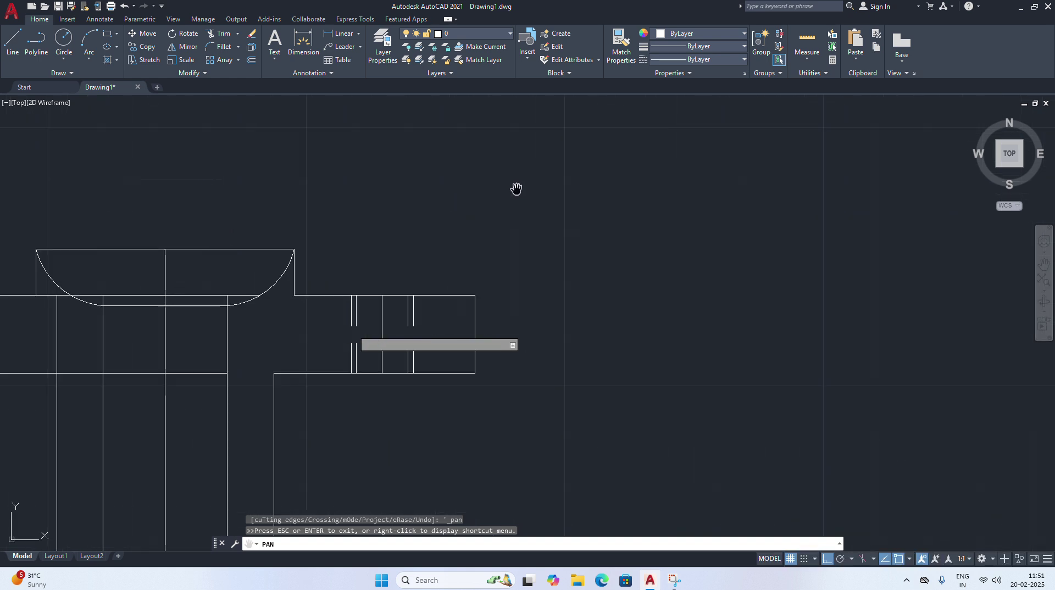
pyautogui.rightClick(470, 195)
pyautogui.click(495, 201)
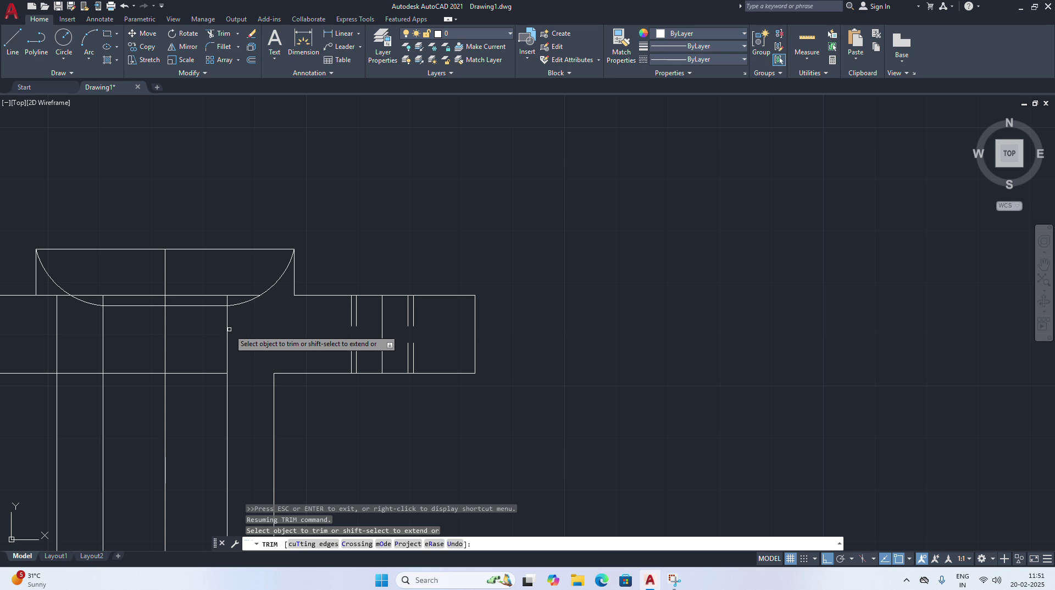
pyautogui.scroll(-4, 212, 337)
pyautogui.rightClick(207, 214)
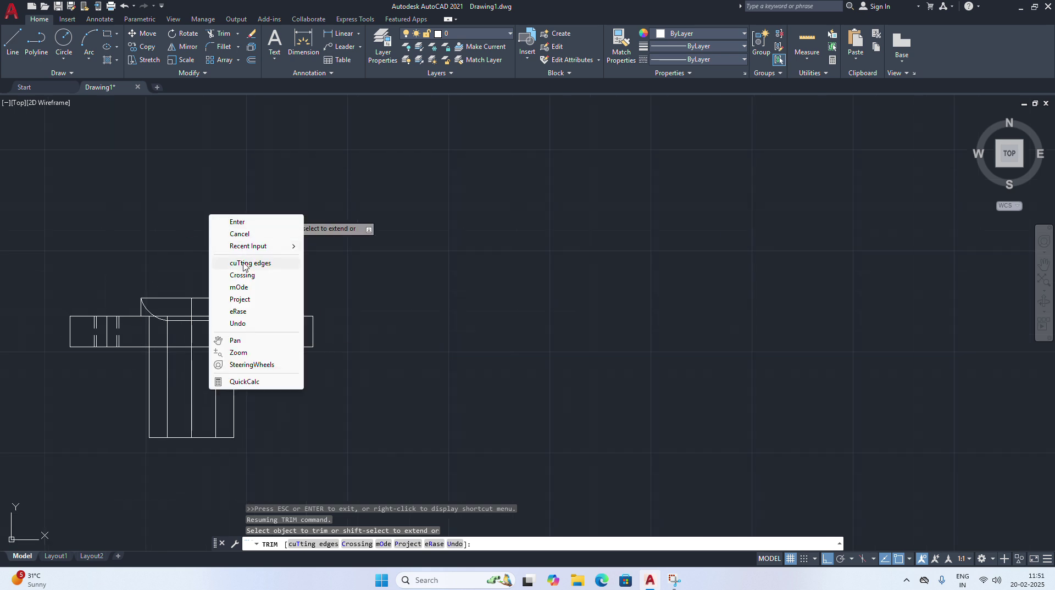
pyautogui.click(236, 339)
pyautogui.moveTo(233, 309); pyautogui.dragTo(412, 288)
pyautogui.scroll(4, 412, 288)
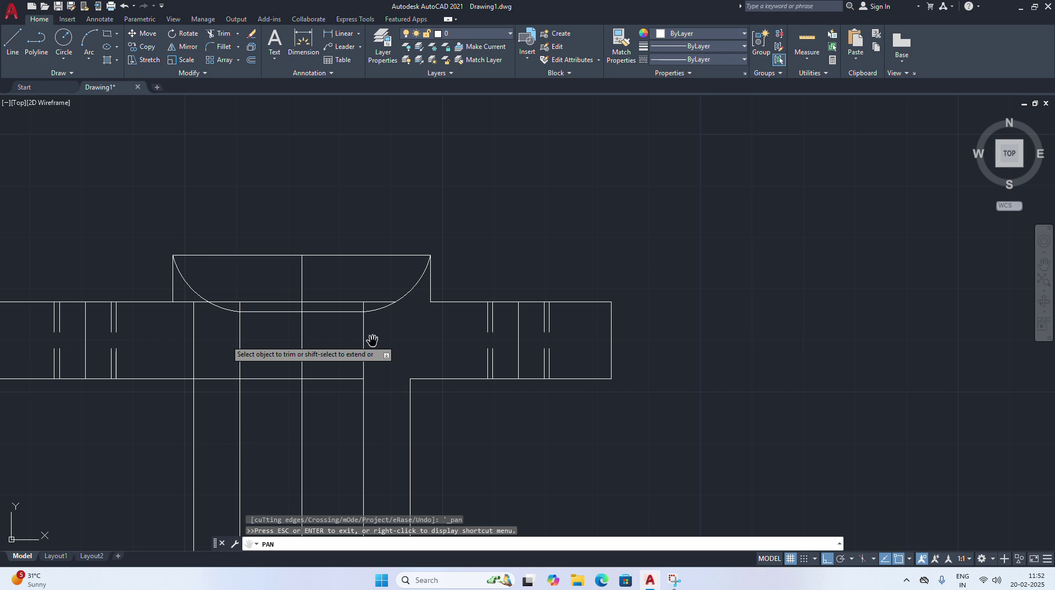
pyautogui.moveTo(370, 341)
pyautogui.mouseDown()
pyautogui.moveTo(393, 358)
pyautogui.moveTo(464, 290)
pyautogui.mouseUp()
pyautogui.rightClick(467, 285)
pyautogui.click(489, 296)
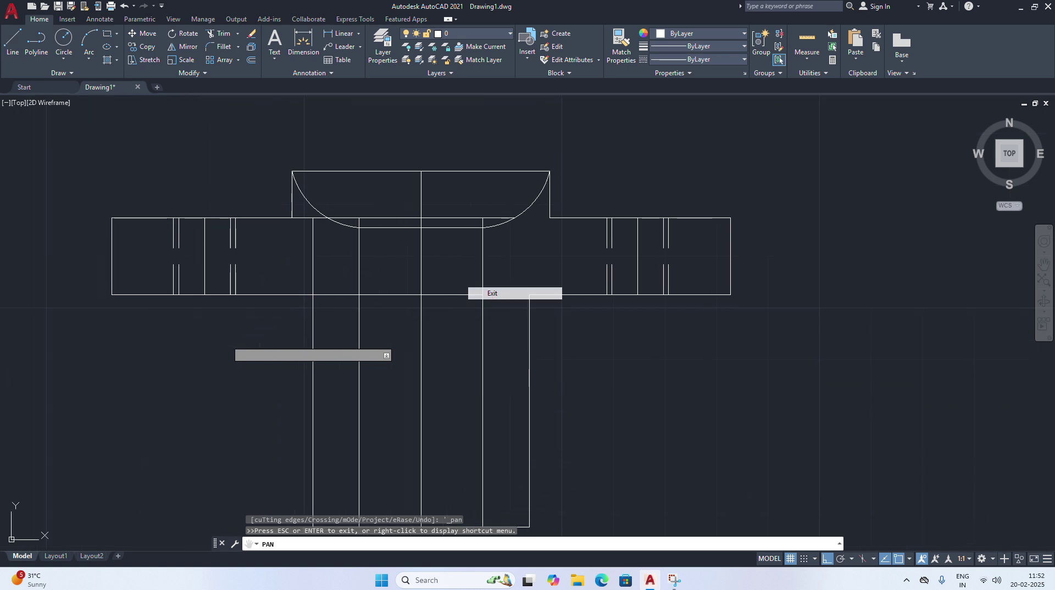
pyautogui.press('Escape')
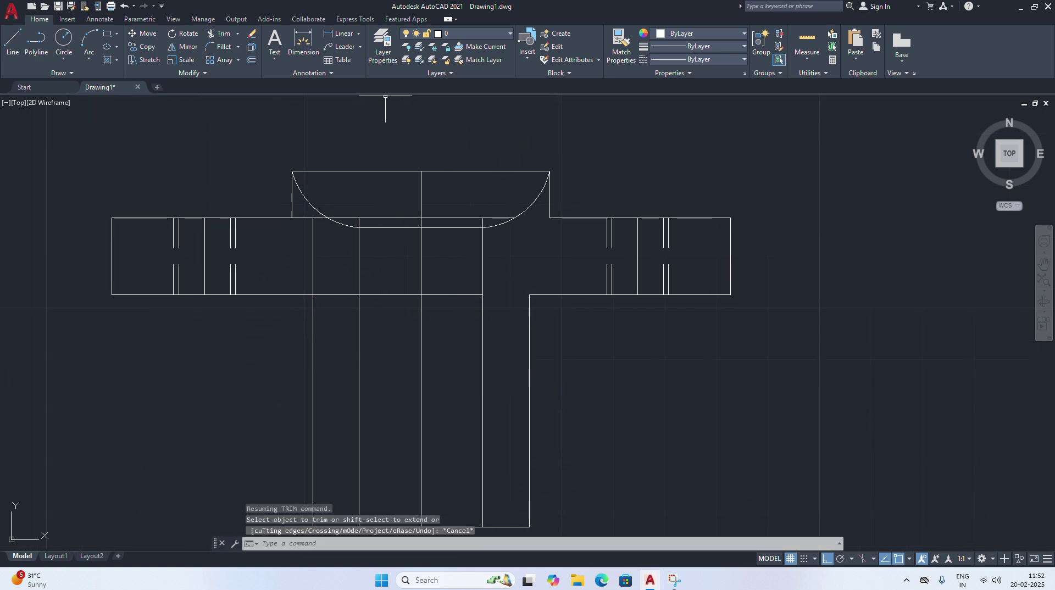
# Change the linetype of the two vertical bore lines and the horizontal line joining the collar arcs to DASHED2
pyautogui.click(484, 287)
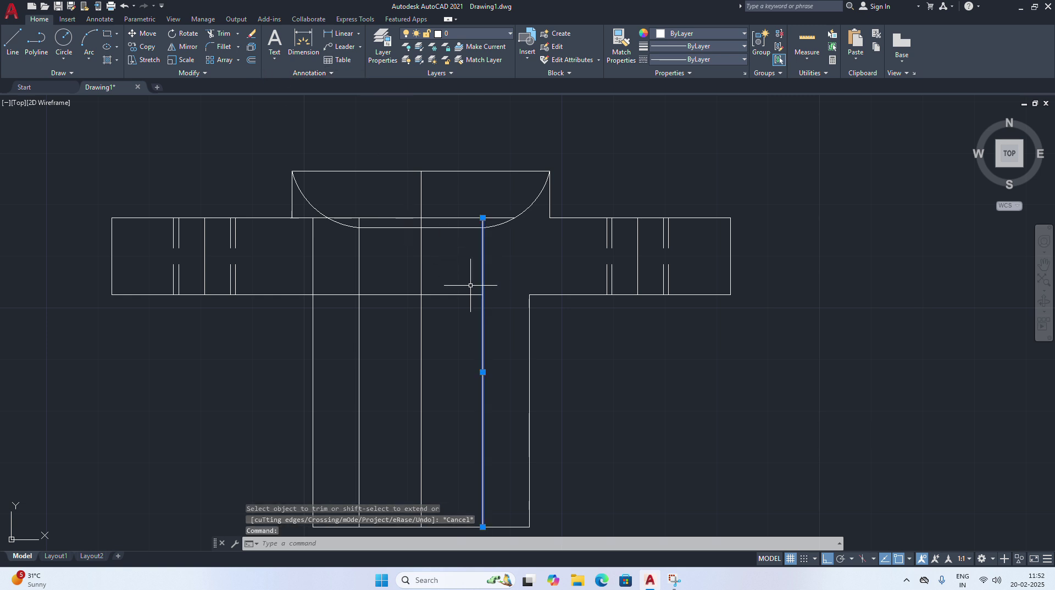
pyautogui.click(357, 276)
pyautogui.click(401, 228)
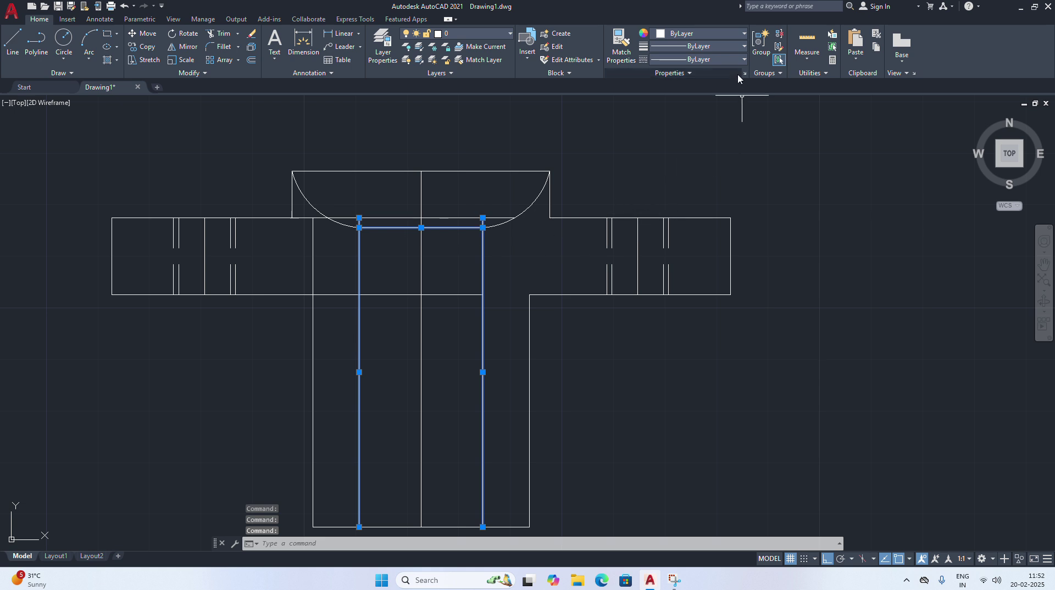
pyautogui.click(735, 59)
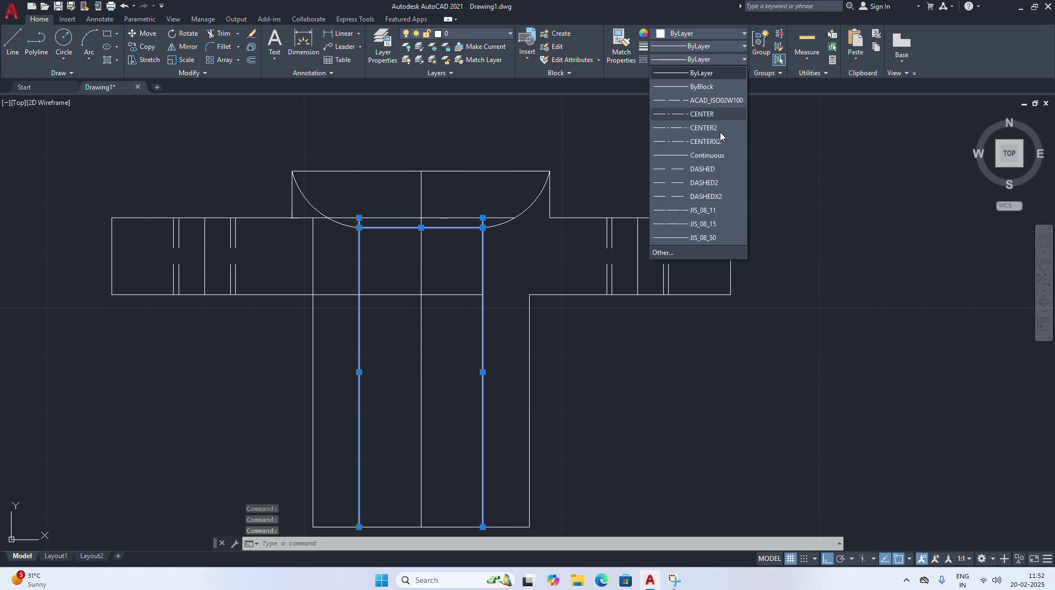
pyautogui.click(695, 183)
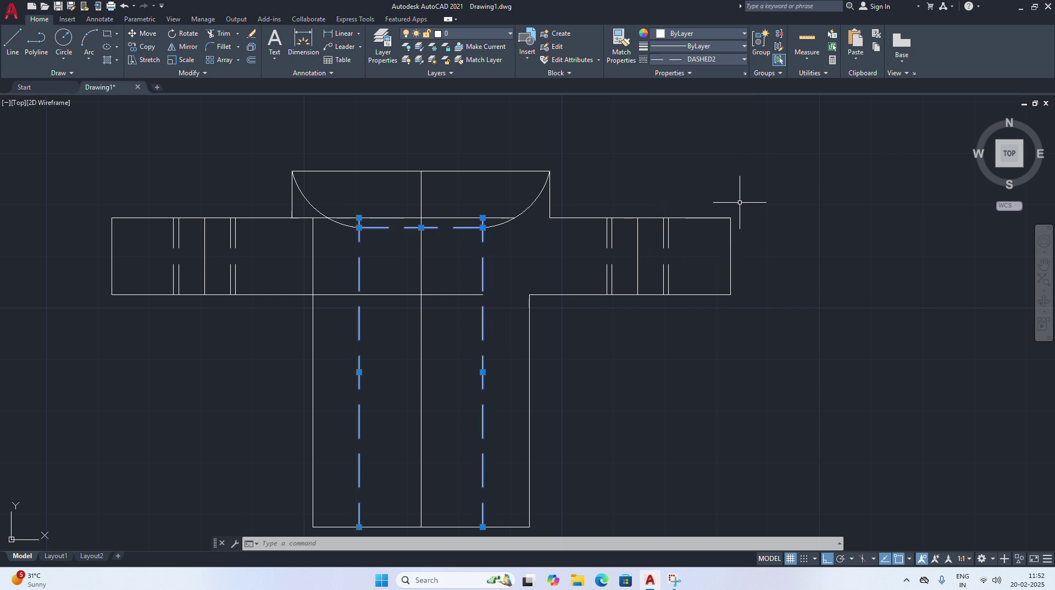
pyautogui.write('tr')
pyautogui.press('Return')
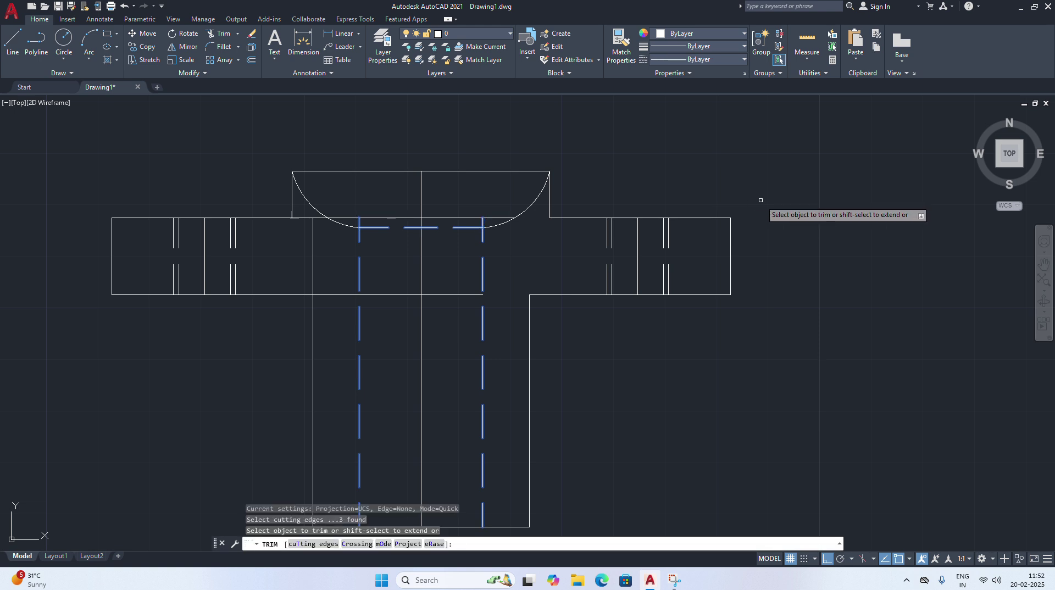
pyautogui.press('Escape')
# Hatch the right-hand stem wall with its adjoining flange area and the flange's outer end using ANSI31 at angle 90 and scale 1
pyautogui.scroll(-2, 760, 209)
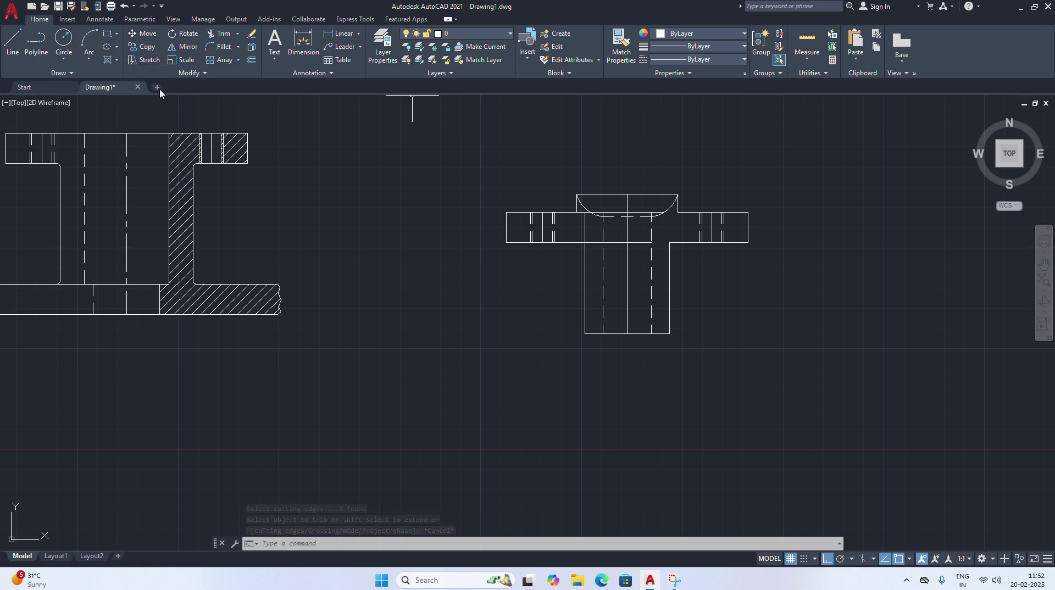
pyautogui.click(108, 59)
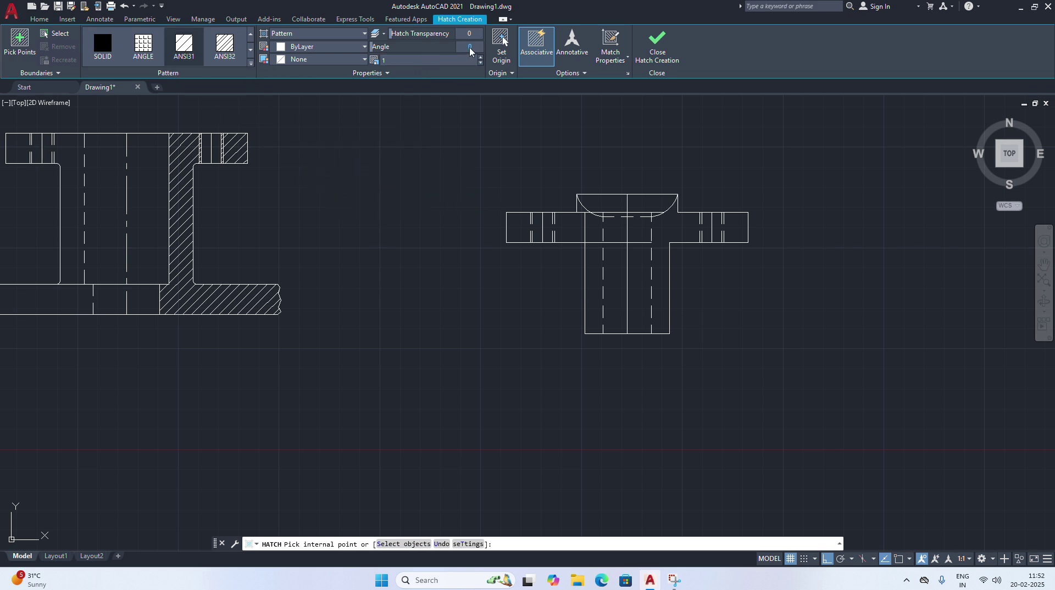
pyautogui.write('90')
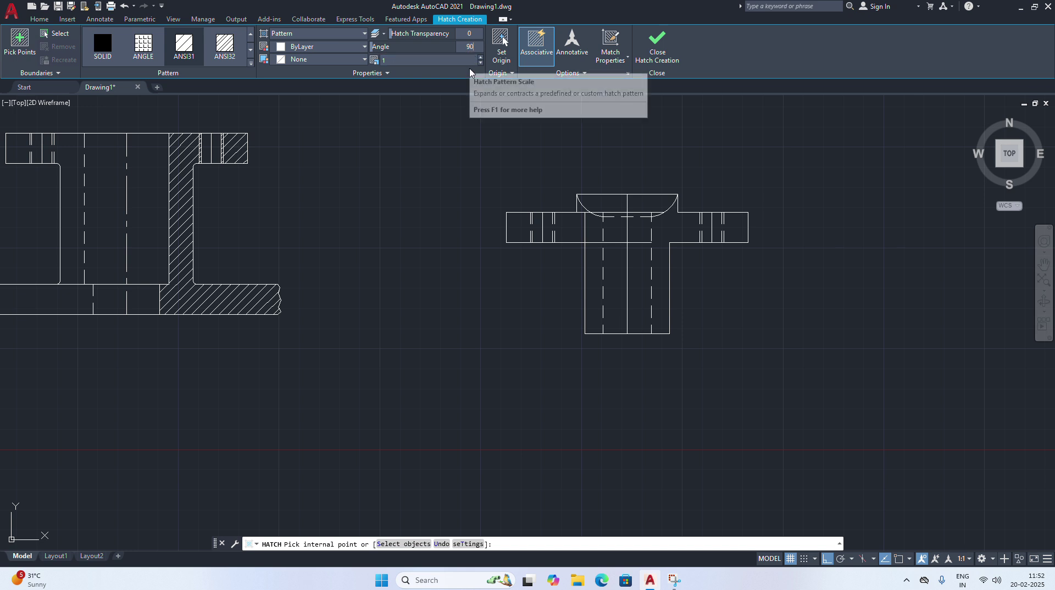
pyautogui.press('Return')
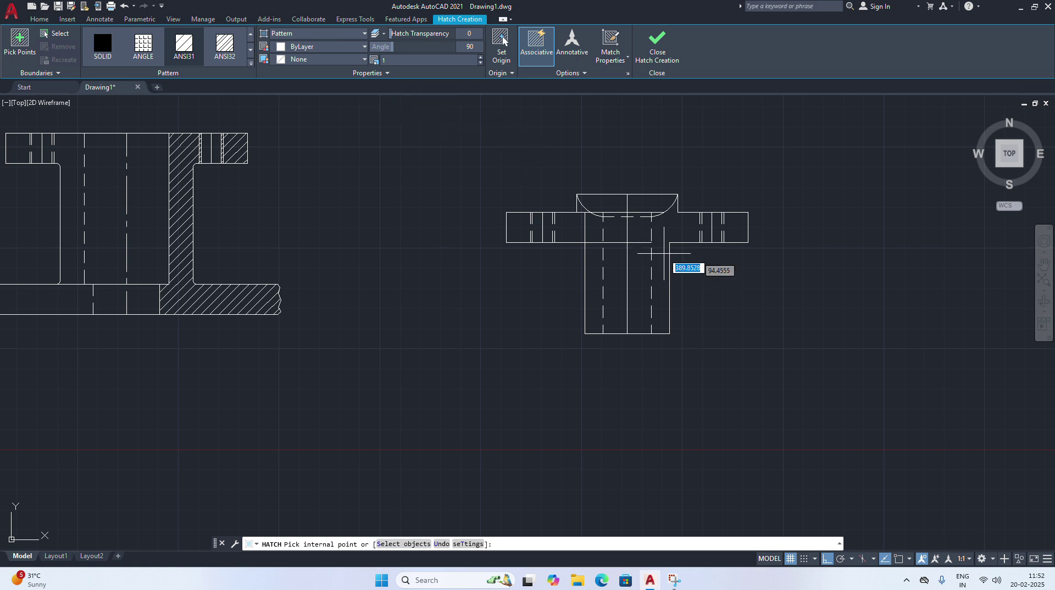
pyautogui.click(665, 234)
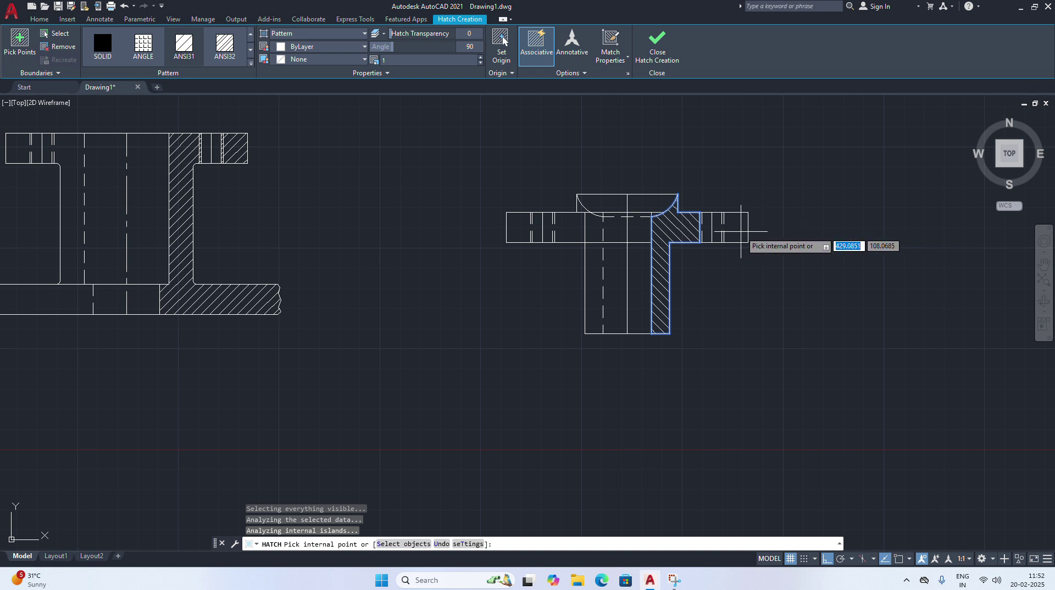
pyautogui.click(741, 231)
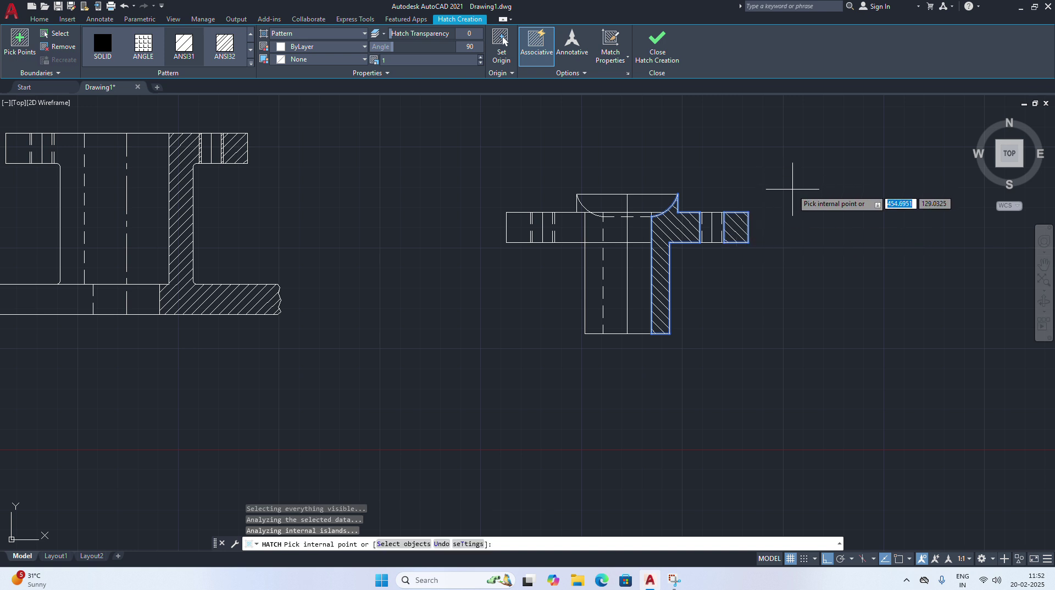
pyautogui.press('Return')
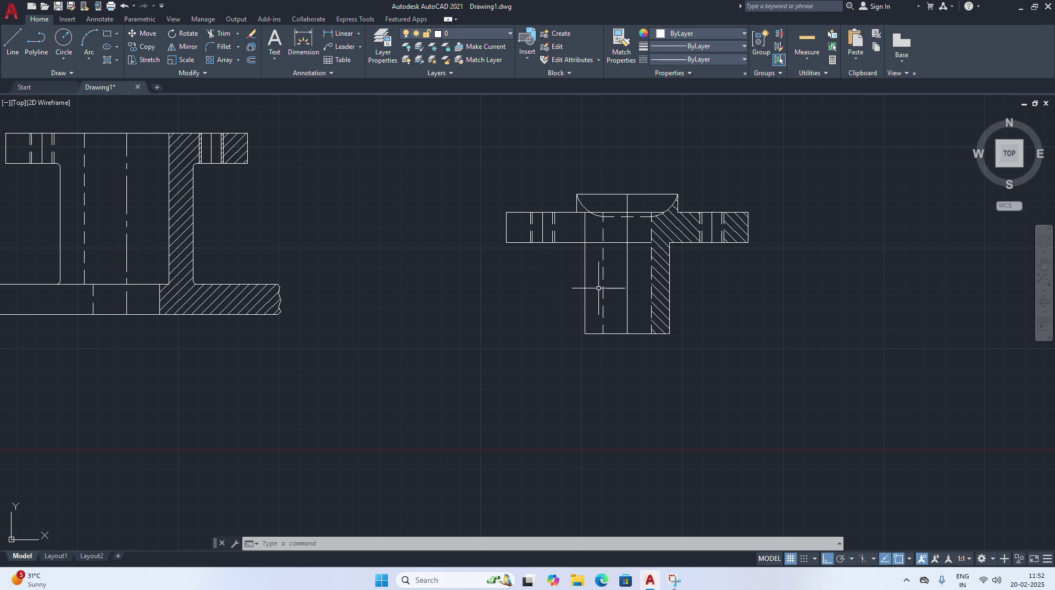
pyautogui.scroll(4, 723, 343)
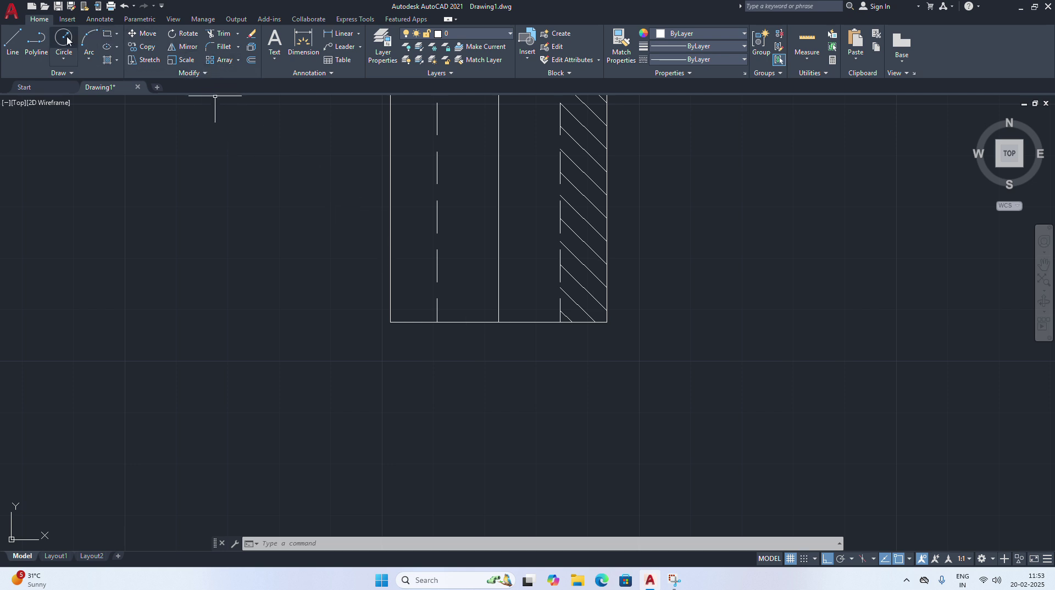
pyautogui.click(252, 62)
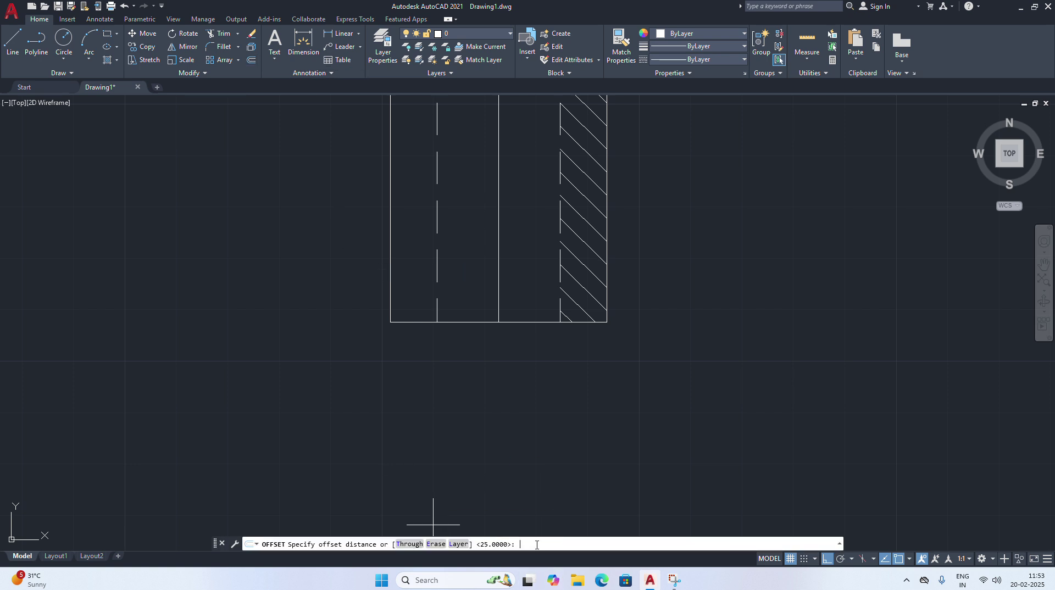
pyautogui.write('1')
pyautogui.press('Return')
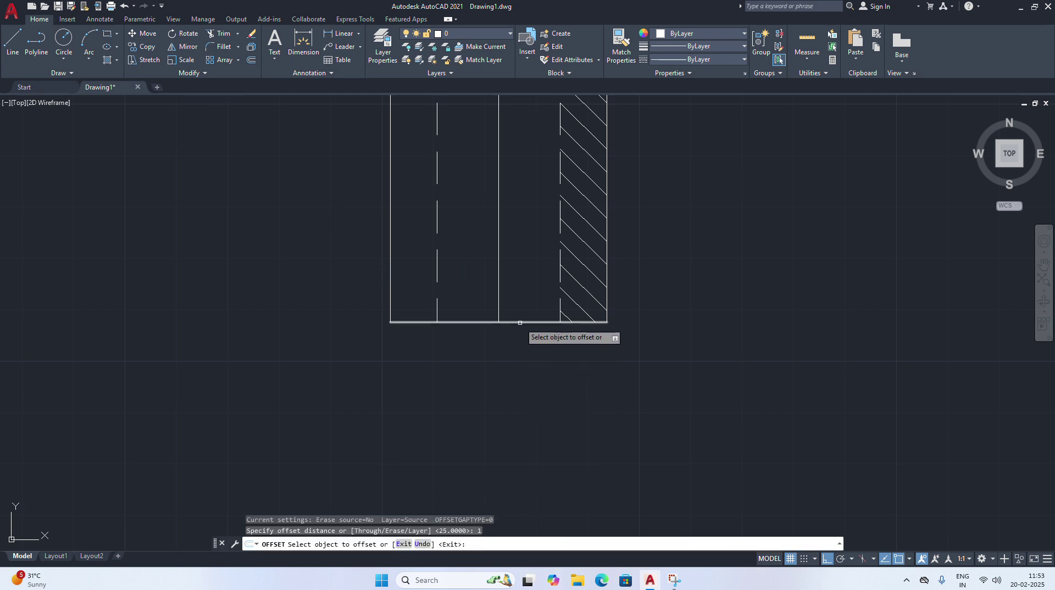
pyautogui.press('Escape')
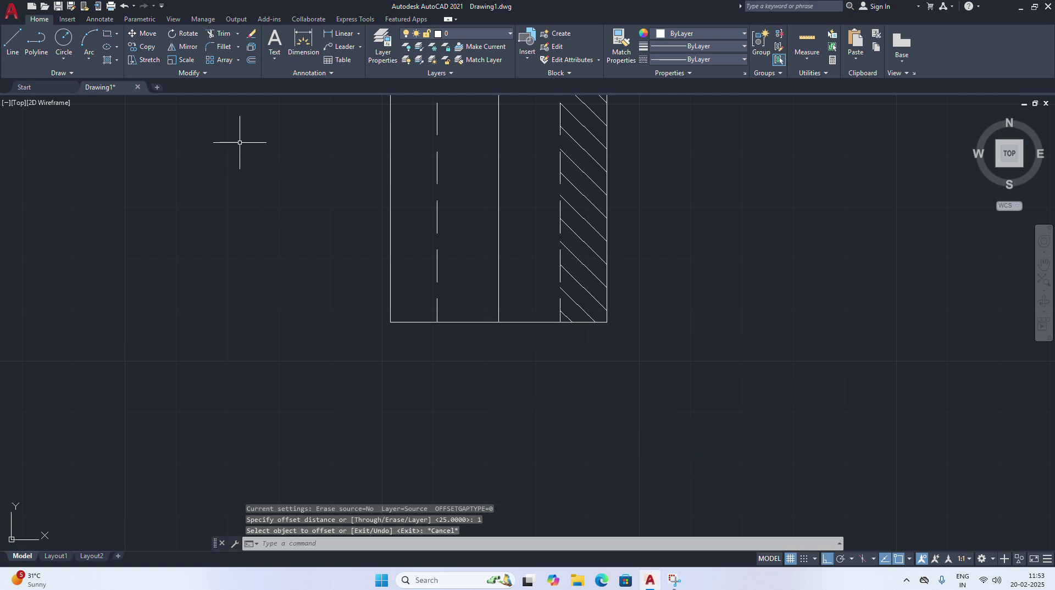
# Offset the stem's bottom edge upward by 2 units
pyautogui.click(251, 61)
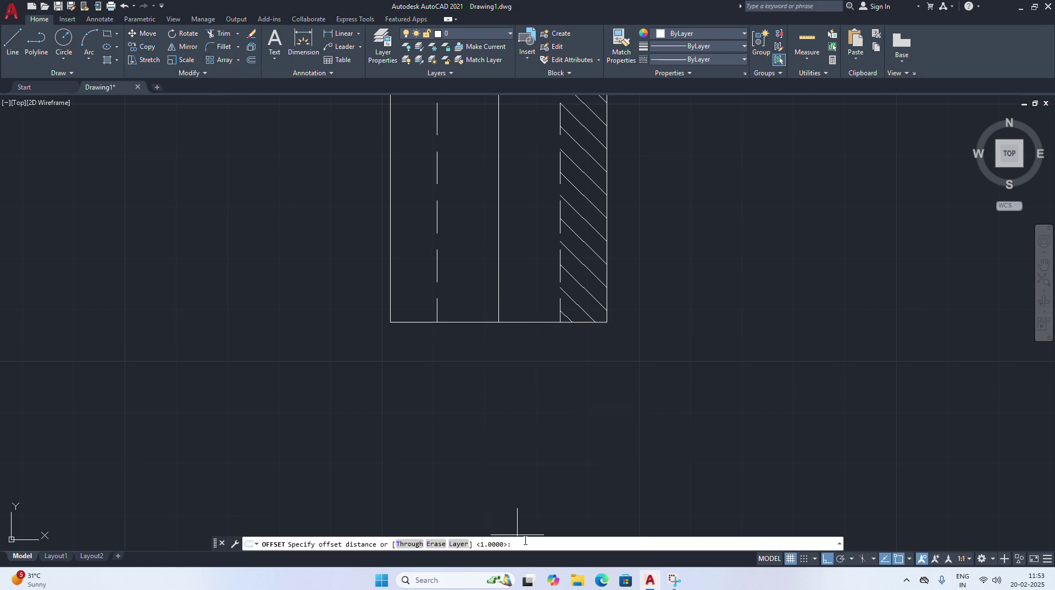
pyautogui.press('Return')
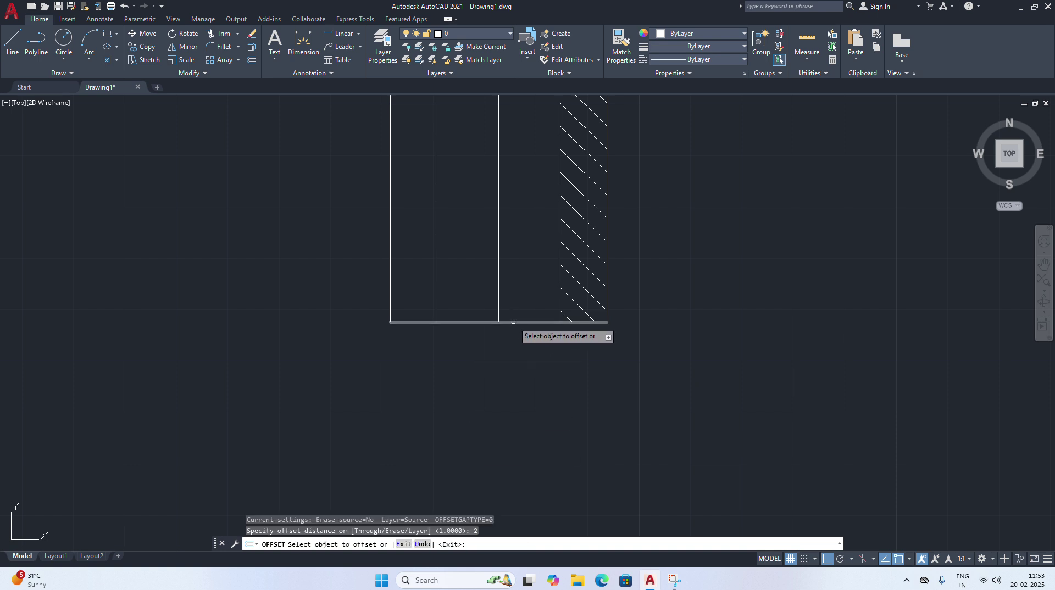
pyautogui.click(509, 322)
pyautogui.click(506, 297)
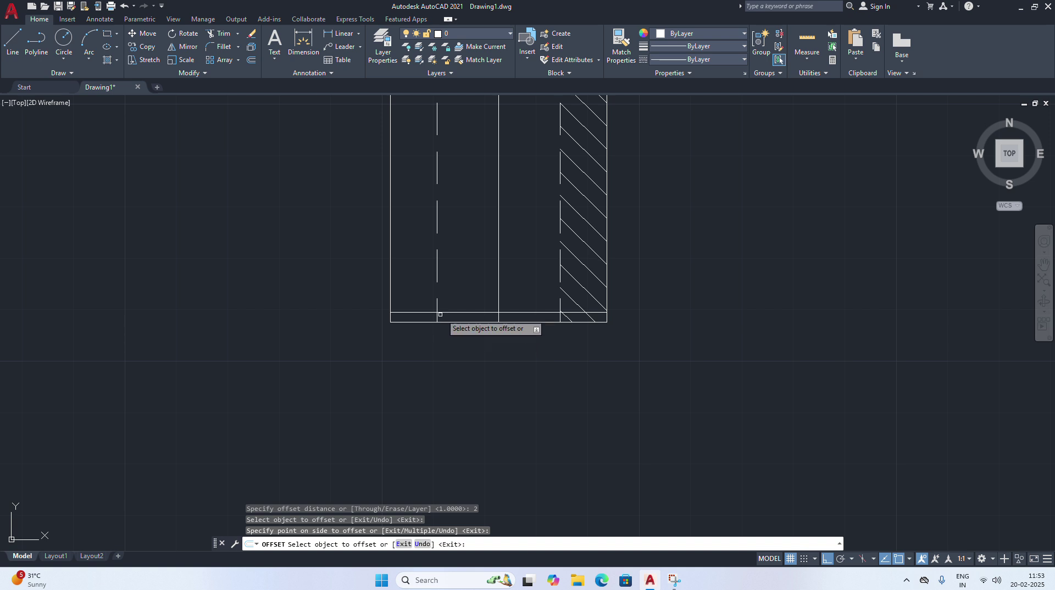
# Draw sloped lines from the stem's two bottom corners up to where the offset line meets the dashed bore lines
pyautogui.click(12, 43)
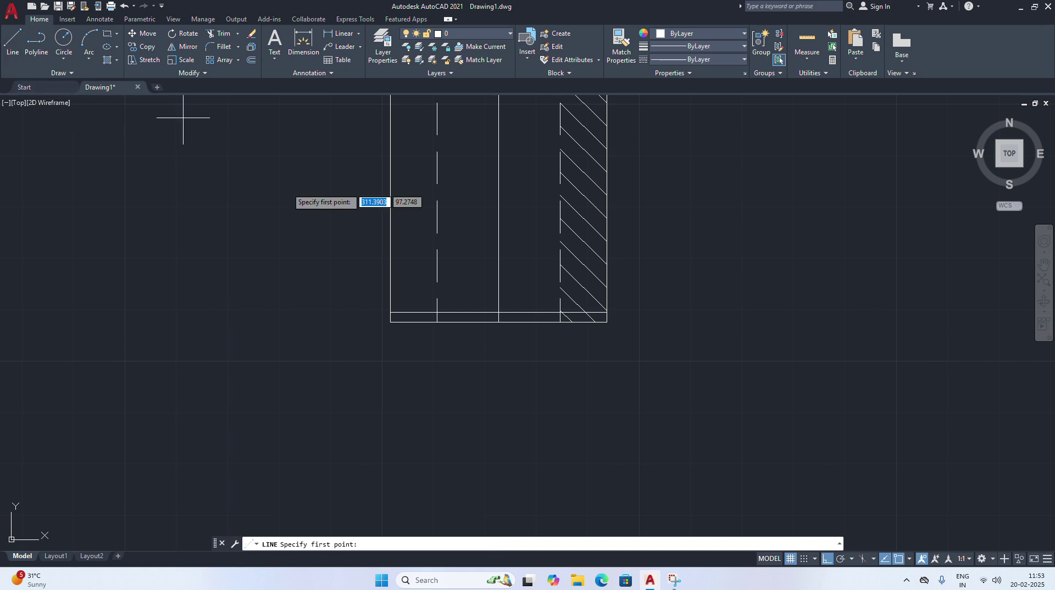
pyautogui.click(390, 322)
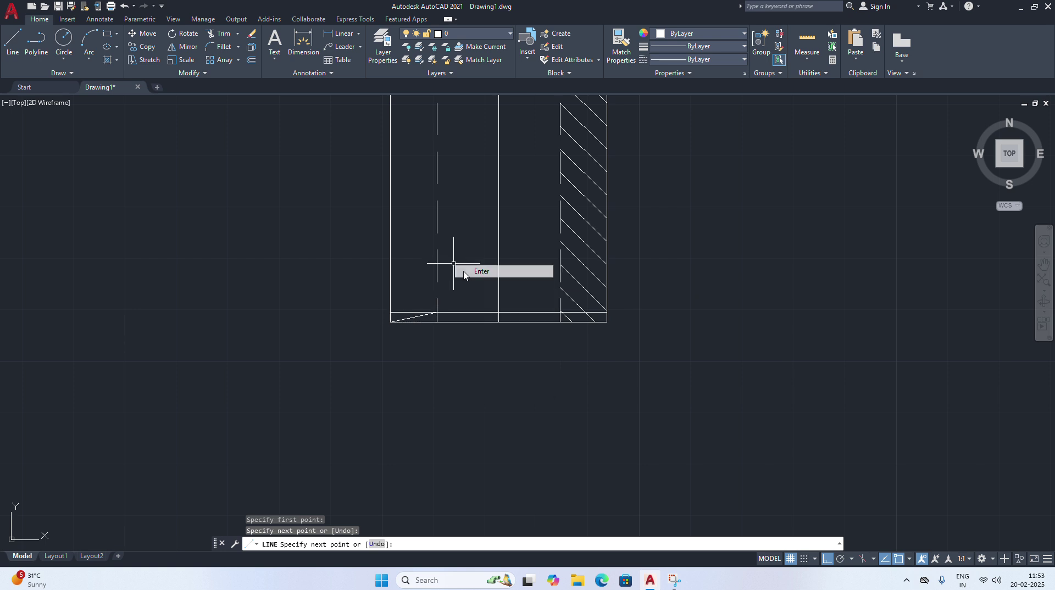
pyautogui.press('Escape')
pyautogui.click(18, 42)
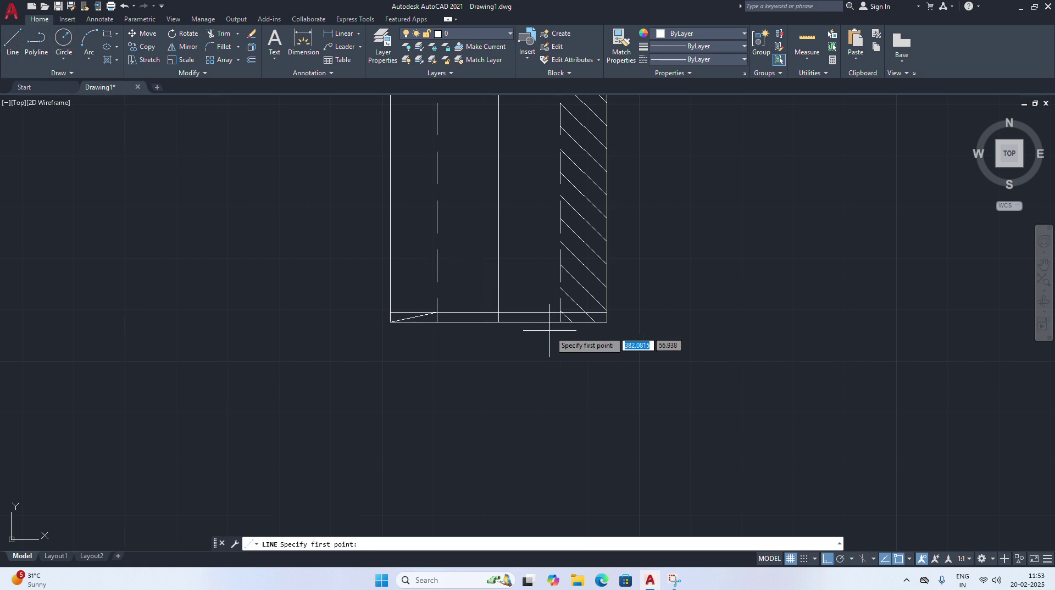
pyautogui.click(560, 312)
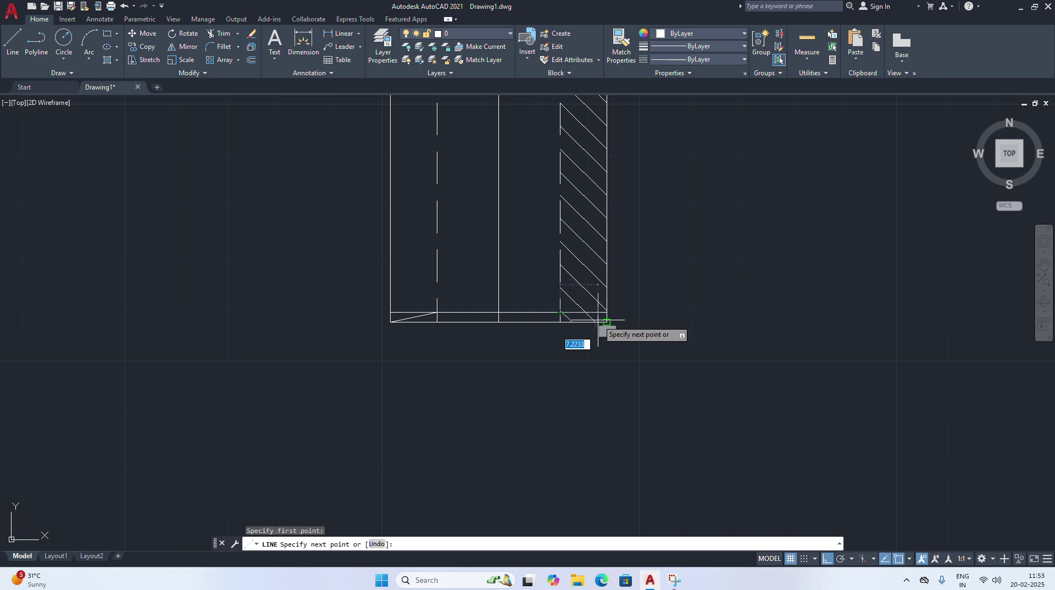
pyautogui.click(607, 322)
pyautogui.rightClick(661, 288)
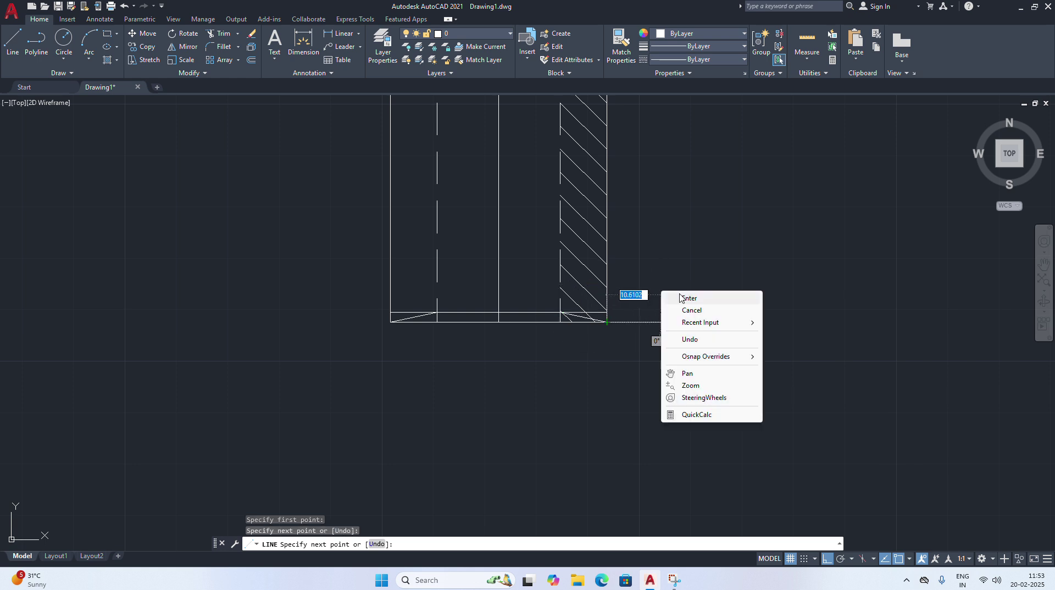
pyautogui.click(684, 297)
# Trim the offset line's outer ends beyond the two dashed bore lines at the stem's bottom
pyautogui.scroll(4, 608, 347)
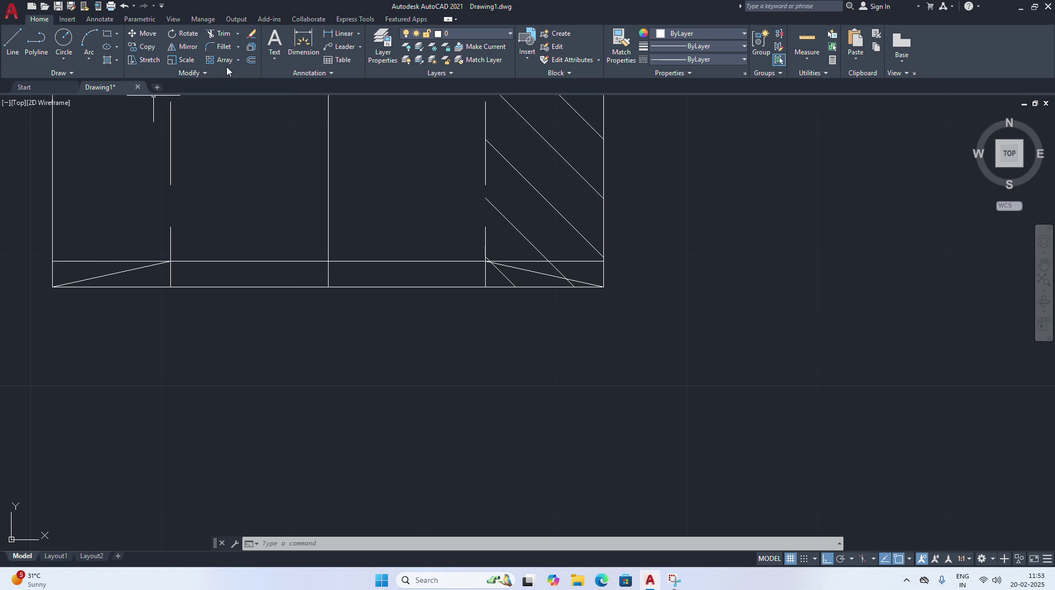
pyautogui.click(220, 35)
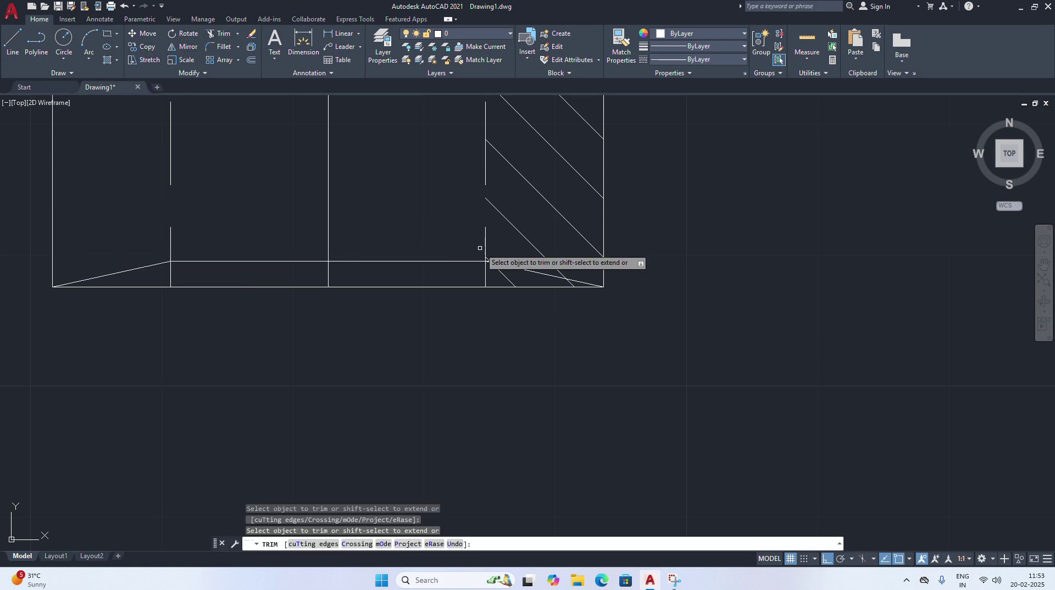
pyautogui.click(514, 261)
pyautogui.click(492, 266)
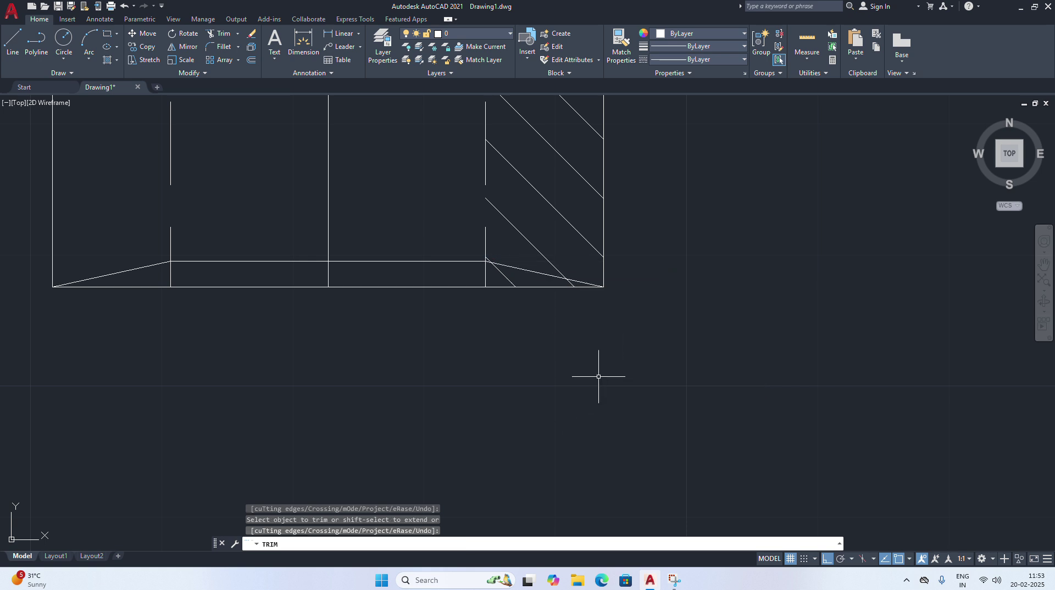
pyautogui.press('Escape')
# Delete the existing hatch from the second part's right-hand stem wall and flange
pyautogui.scroll(4, 404, 342)
pyautogui.scroll(-4, 546, 322)
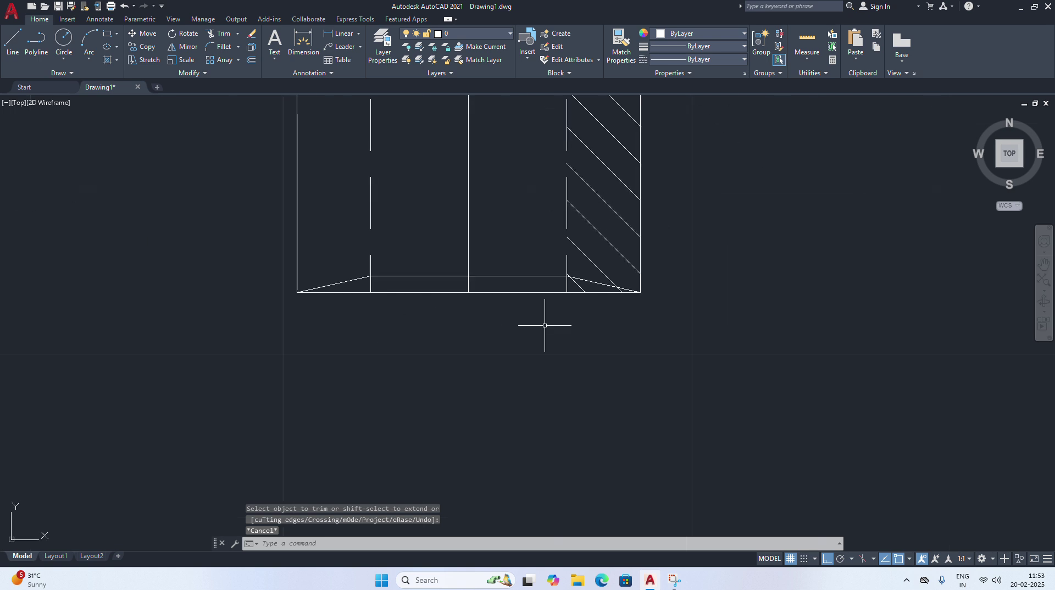
pyautogui.rightClick(704, 267)
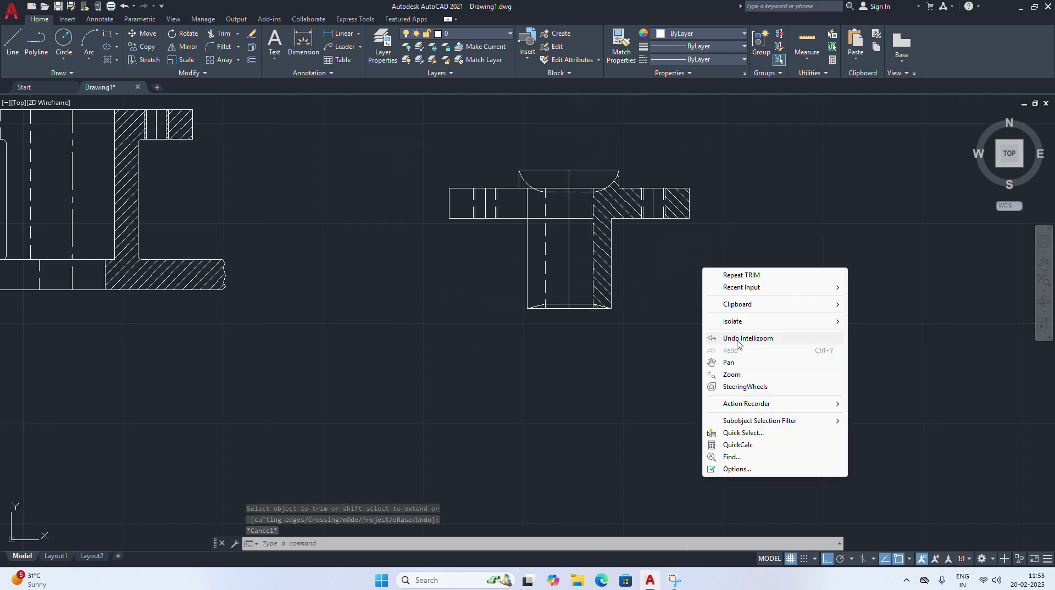
pyautogui.click(736, 360)
pyautogui.moveTo(662, 319); pyautogui.dragTo(561, 340)
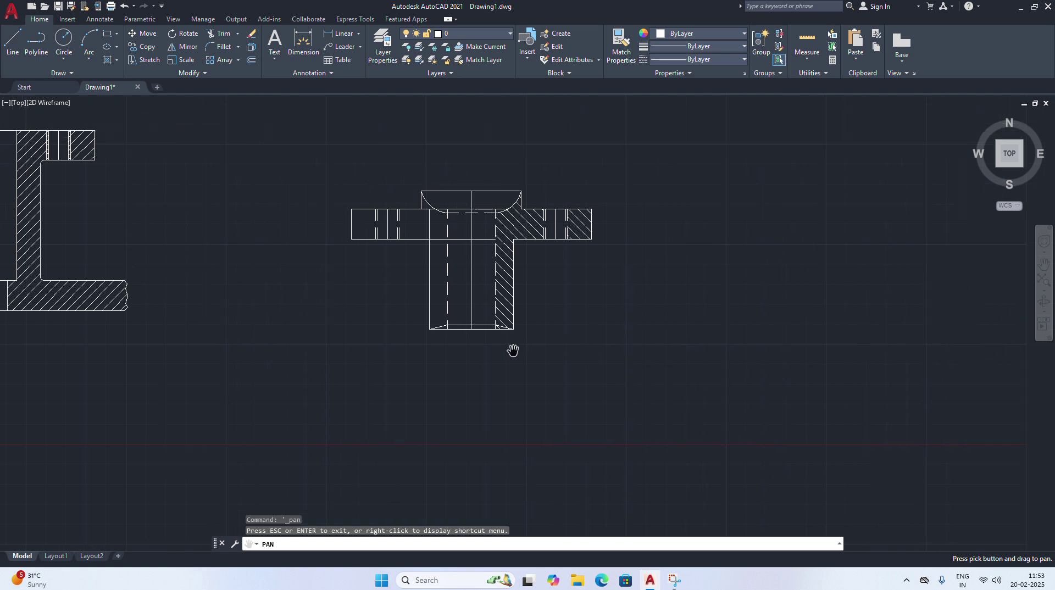
pyautogui.scroll(3, 514, 352)
pyautogui.rightClick(619, 292)
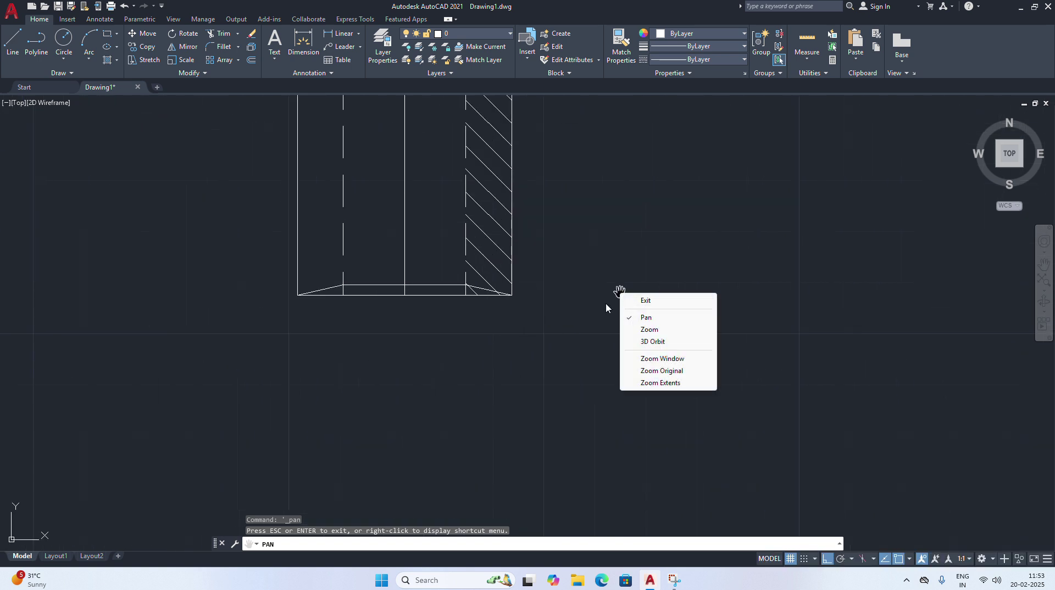
pyautogui.click(644, 300)
pyautogui.press('Escape')
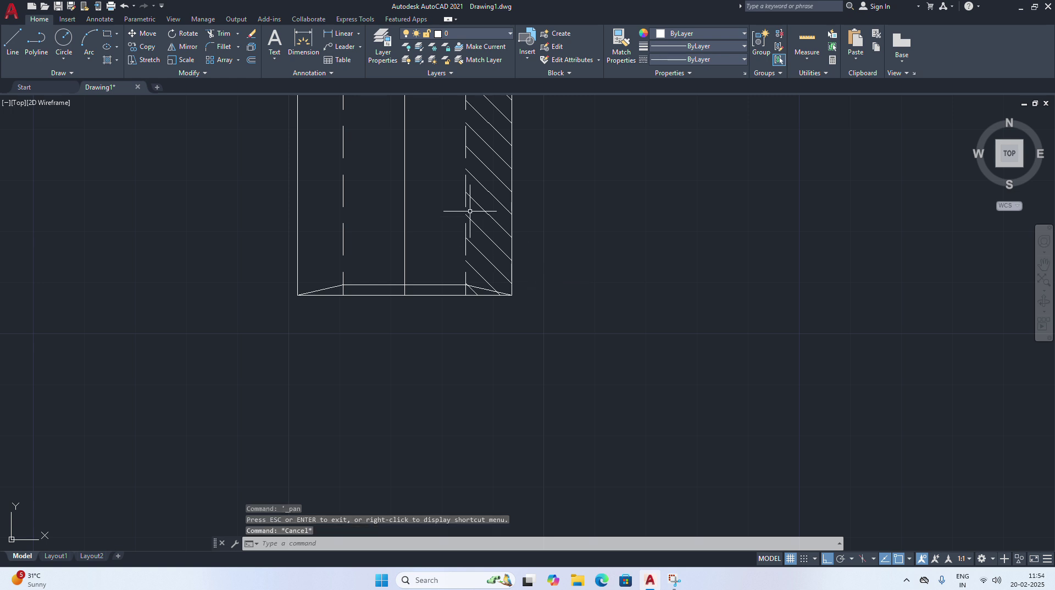
pyautogui.click(477, 208)
pyautogui.press('Delete')
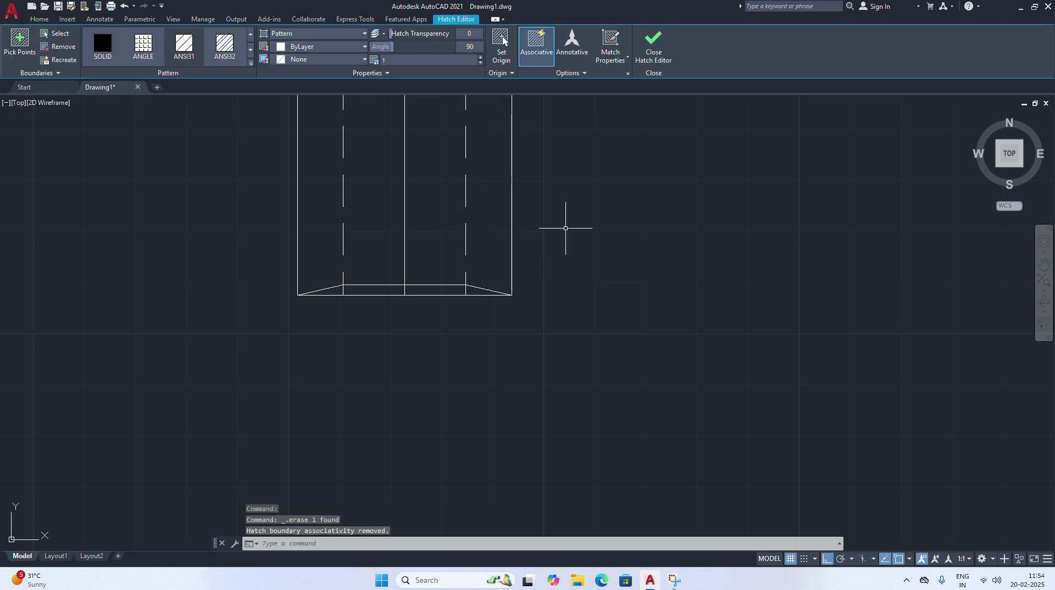
# Rehatch the right-hand stem wall down to the sloped end and the flange's outer end, using ANSI31 at angle 90 and scale 1
pyautogui.rightClick(622, 223)
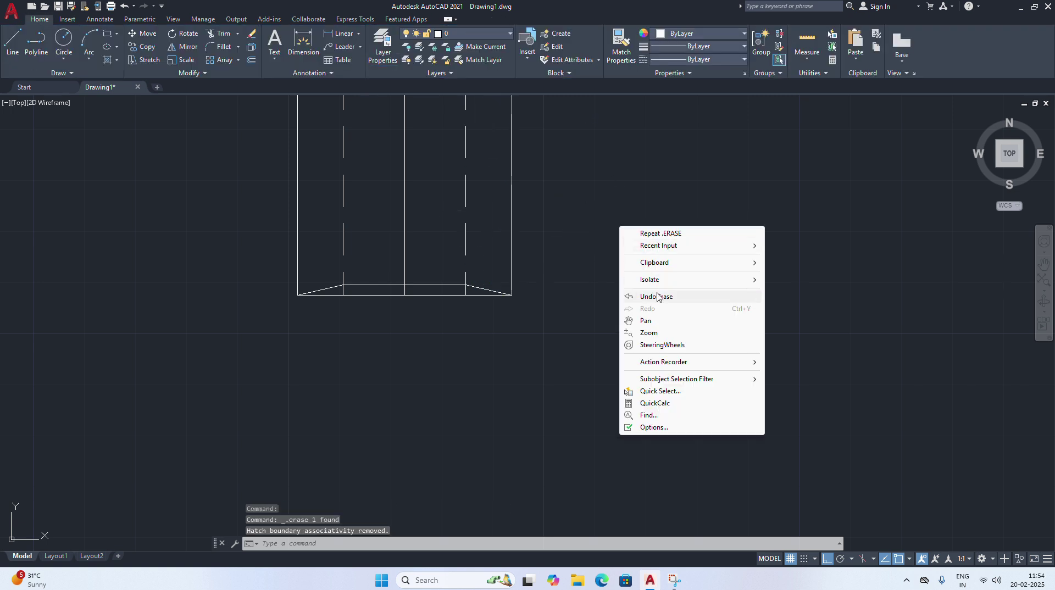
pyautogui.click(647, 321)
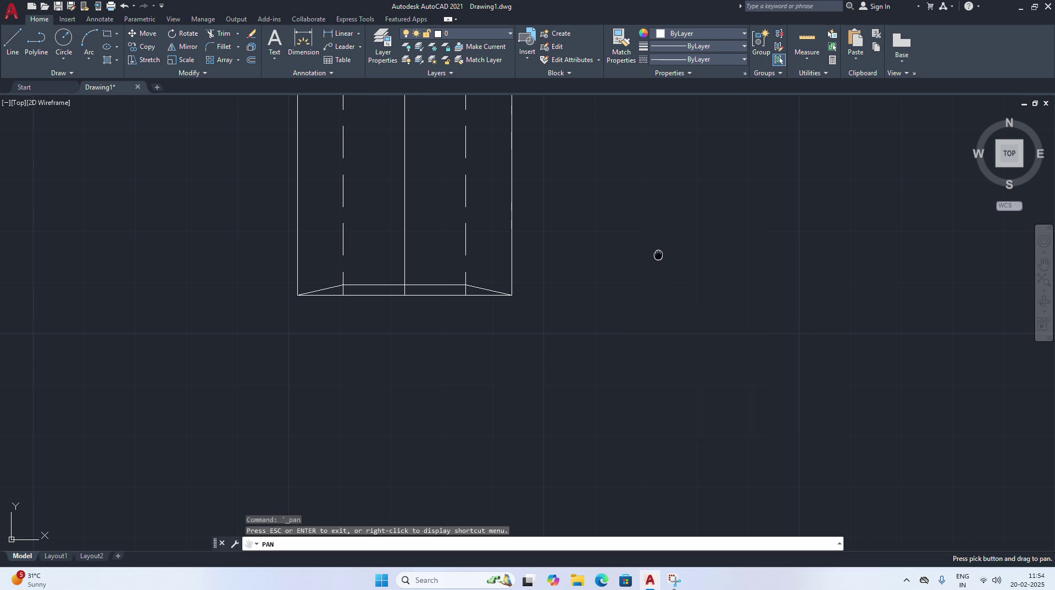
pyautogui.moveTo(657, 254); pyautogui.dragTo(611, 365)
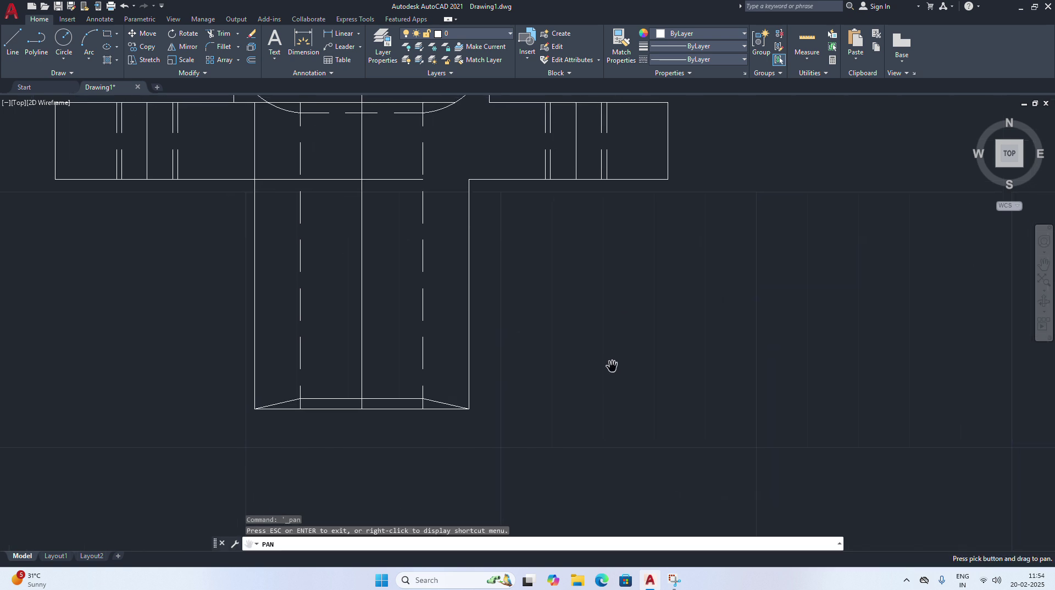
pyautogui.rightClick(570, 313)
pyautogui.click(599, 322)
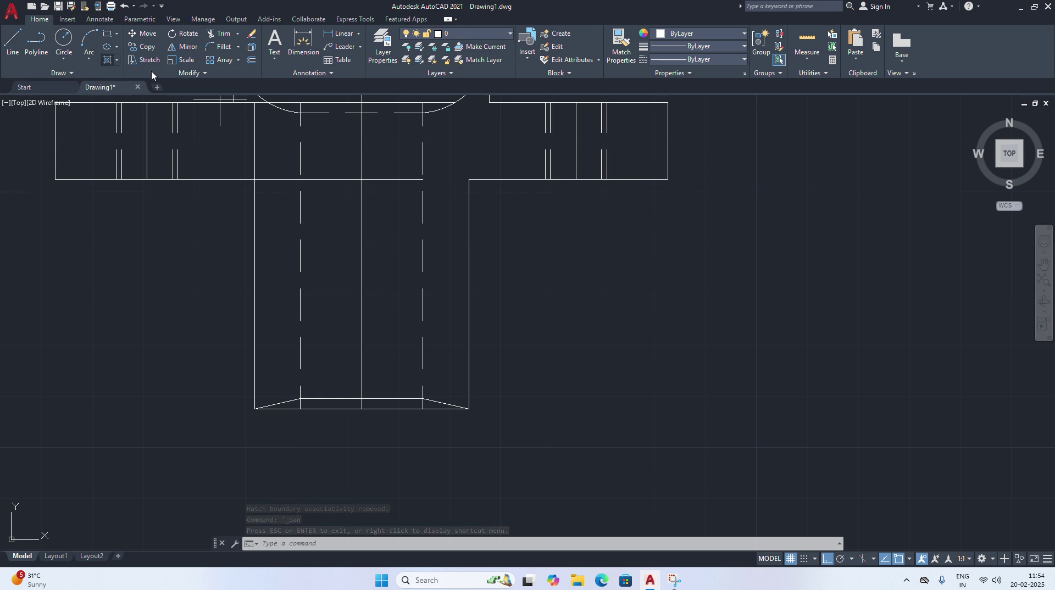
pyautogui.click(107, 59)
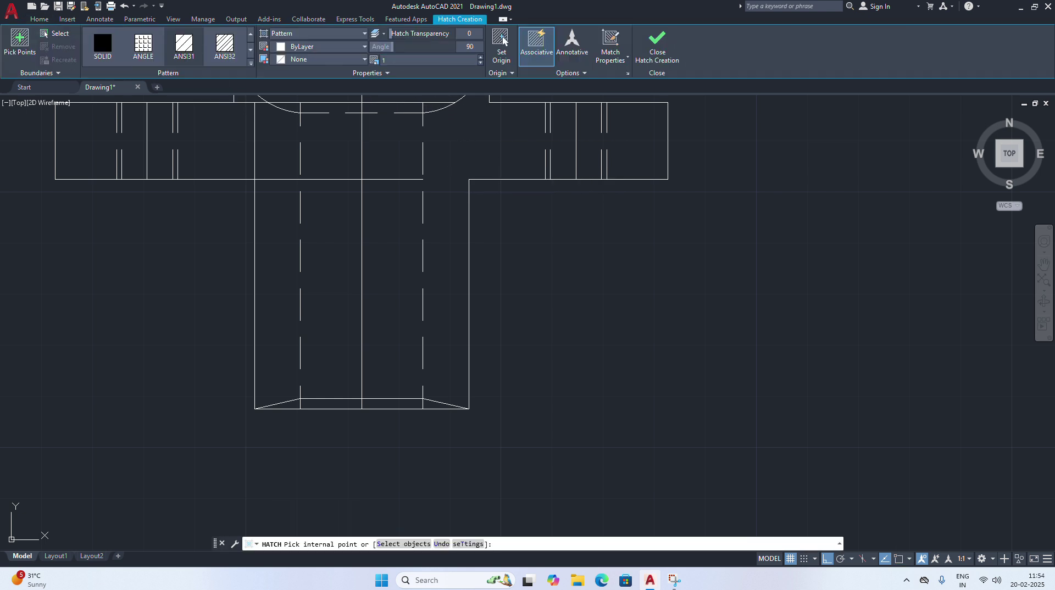
pyautogui.click(497, 151)
pyautogui.click(621, 142)
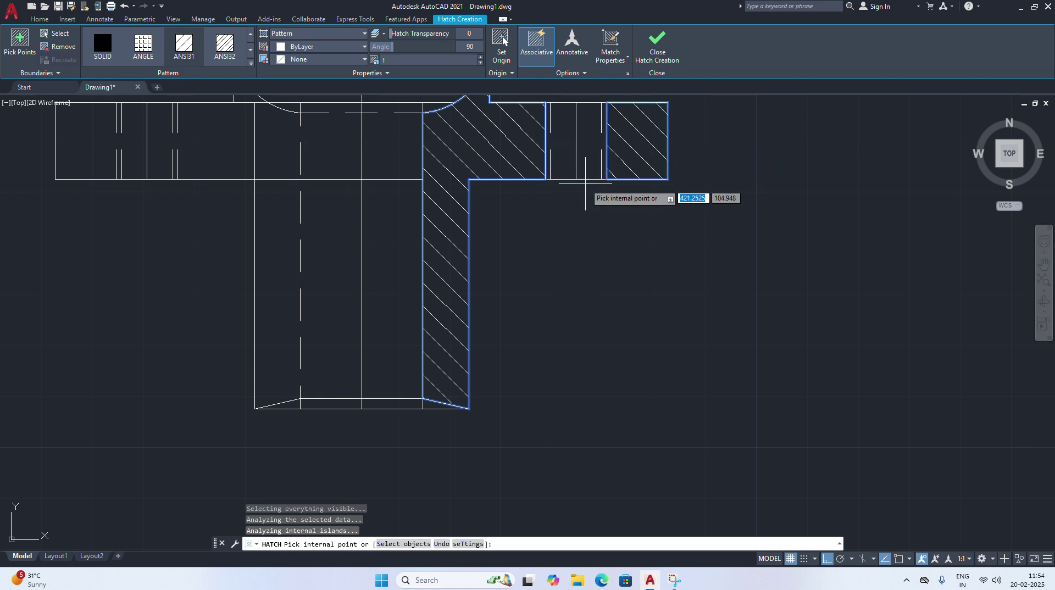
pyautogui.press('Return')
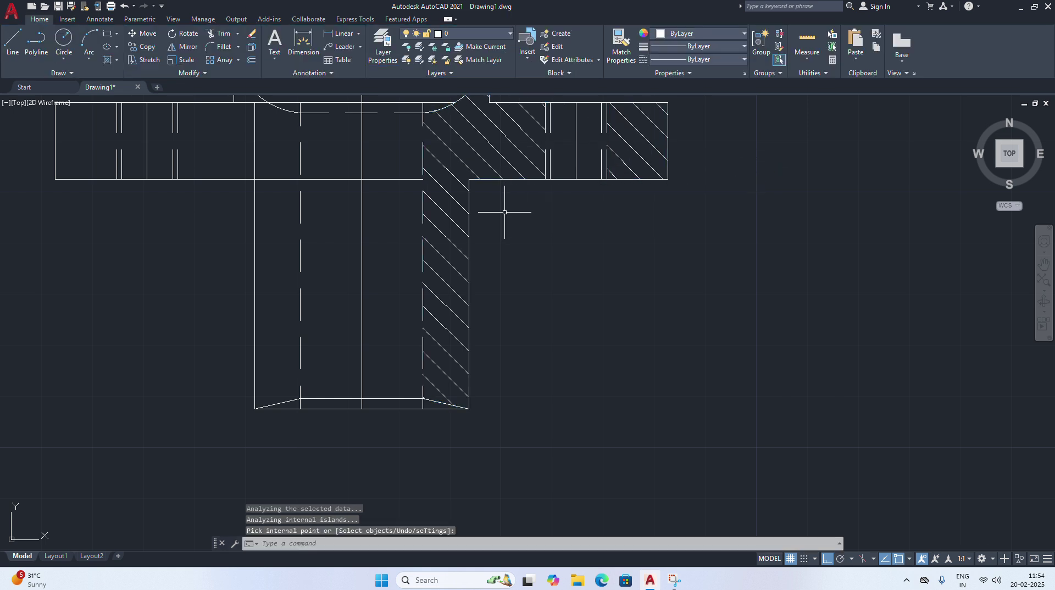
pyautogui.press('Escape')
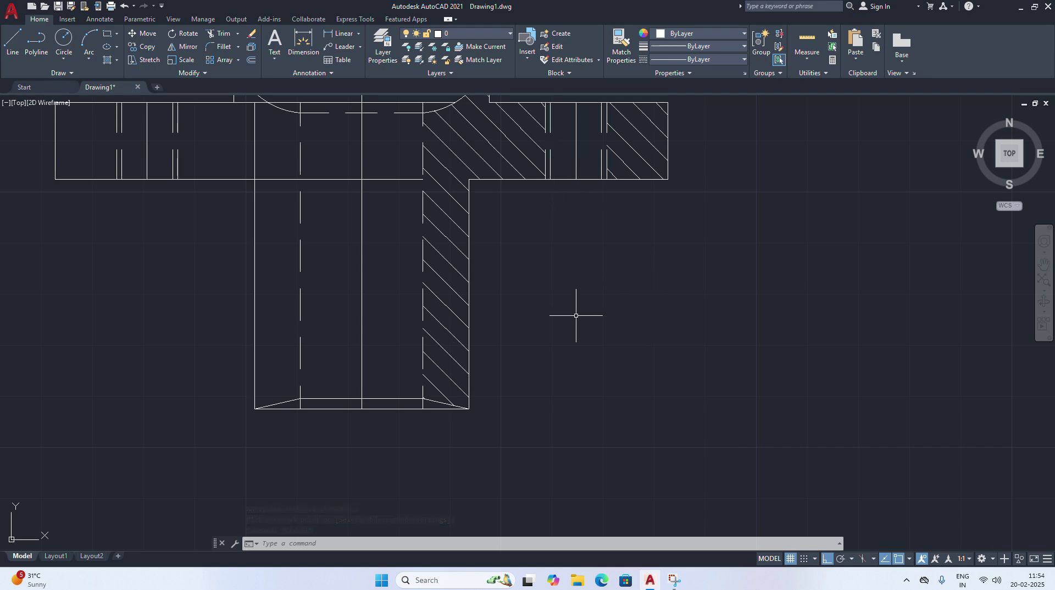
pyautogui.scroll(-4, 572, 307)
pyautogui.scroll(1, 396, 246)
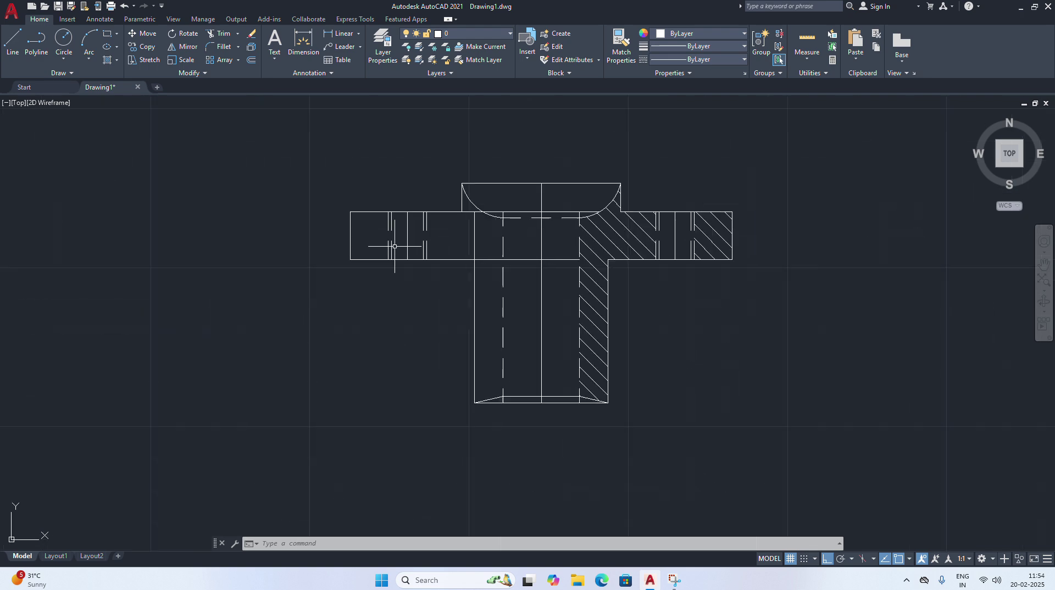
pyautogui.scroll(-1, 416, 234)
pyautogui.rightClick(245, 204)
pyautogui.click(270, 299)
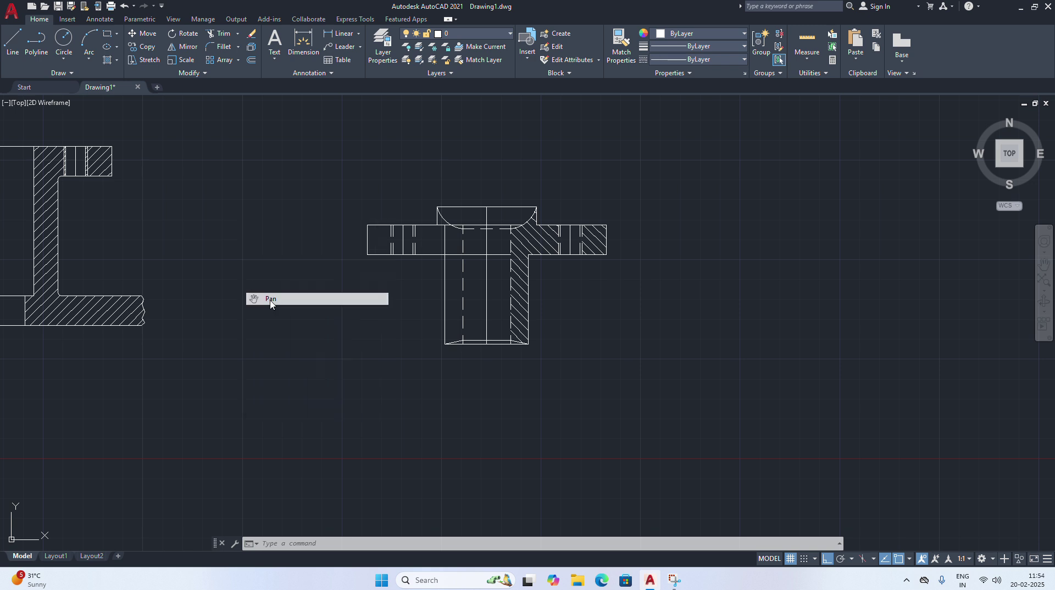
pyautogui.moveTo(268, 297); pyautogui.dragTo(482, 324)
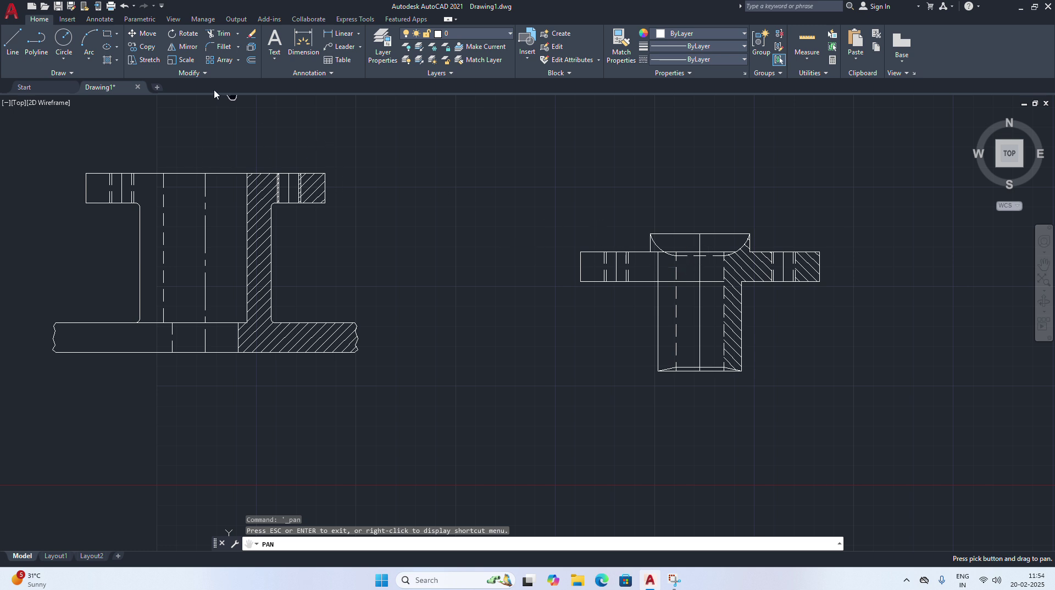
pyautogui.click(144, 34)
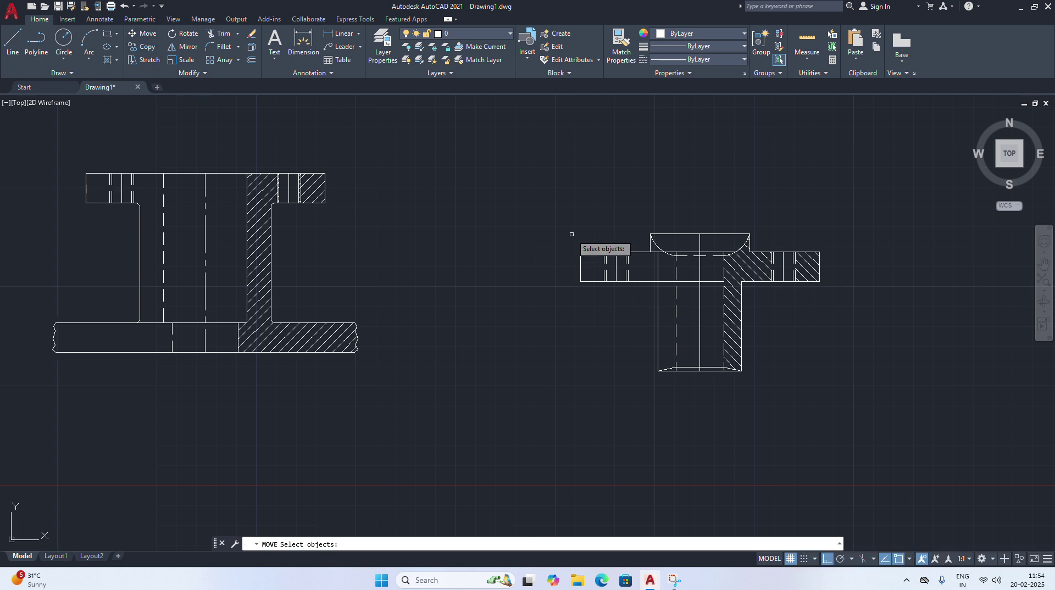
pyautogui.click(530, 195)
pyautogui.click(793, 415)
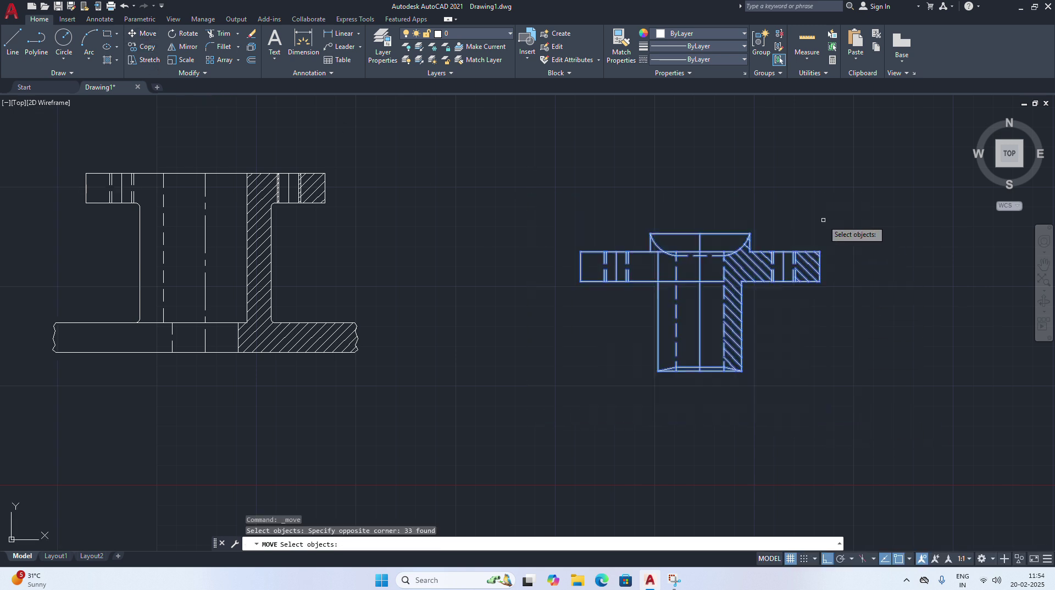
pyautogui.press('Return')
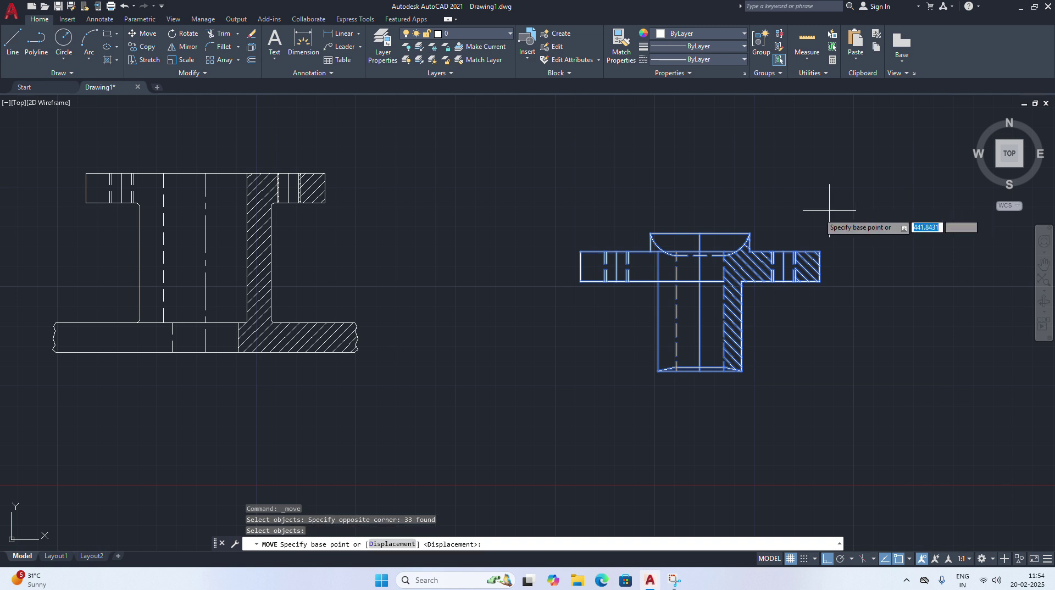
pyautogui.click(700, 251)
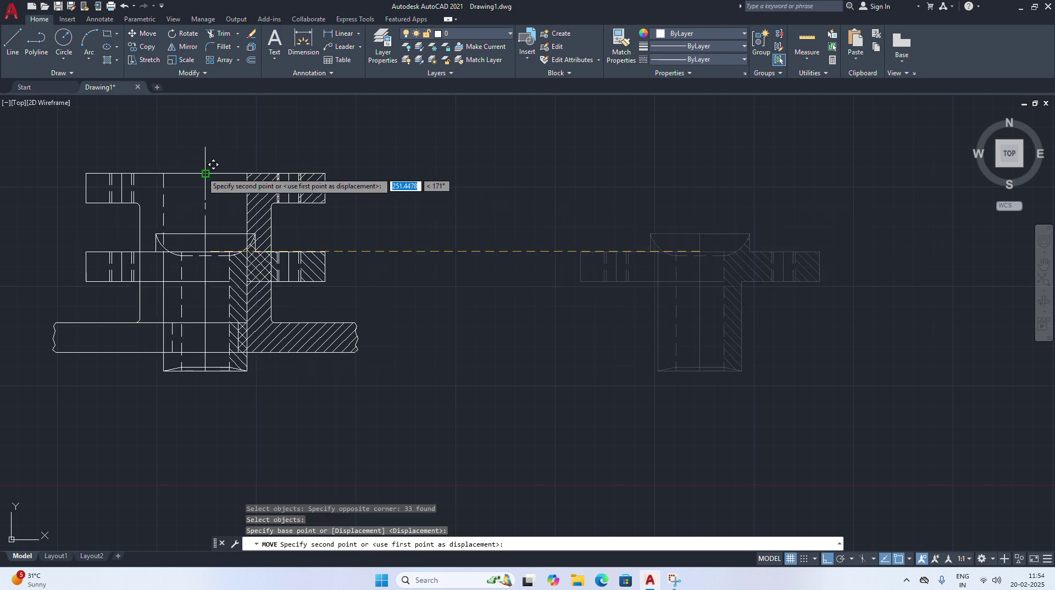
pyautogui.press('Escape')
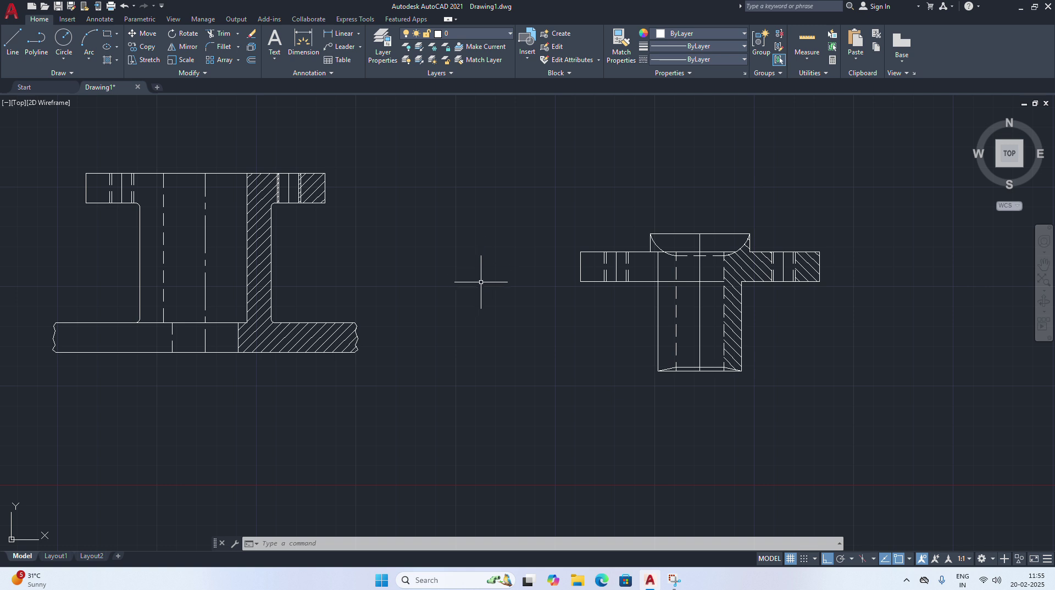
# Draw a 42-unit horizontal line in the empty space between the two half-section views
pyautogui.click(13, 43)
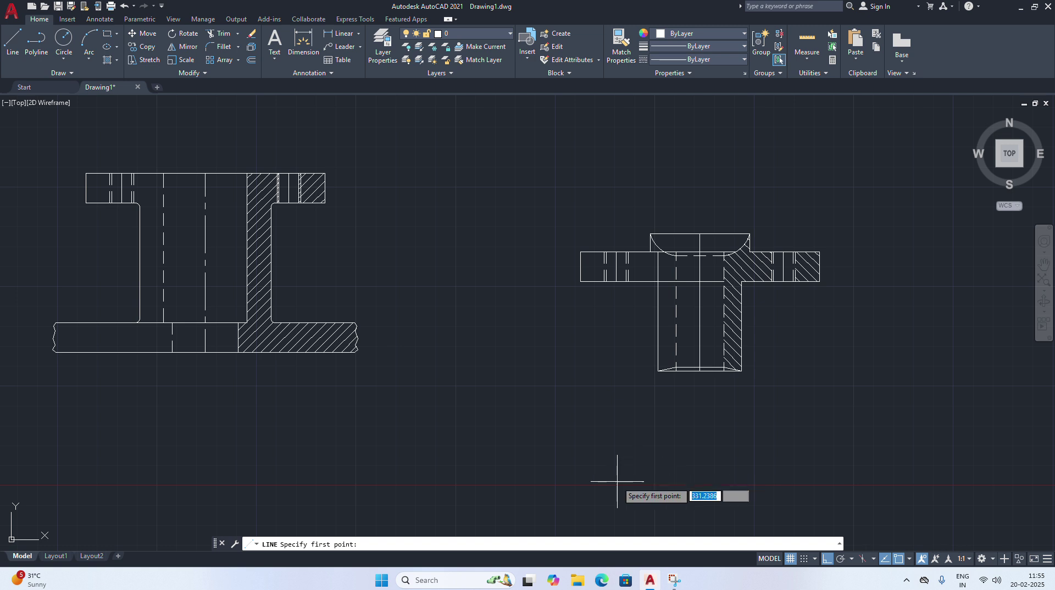
pyautogui.click(444, 363)
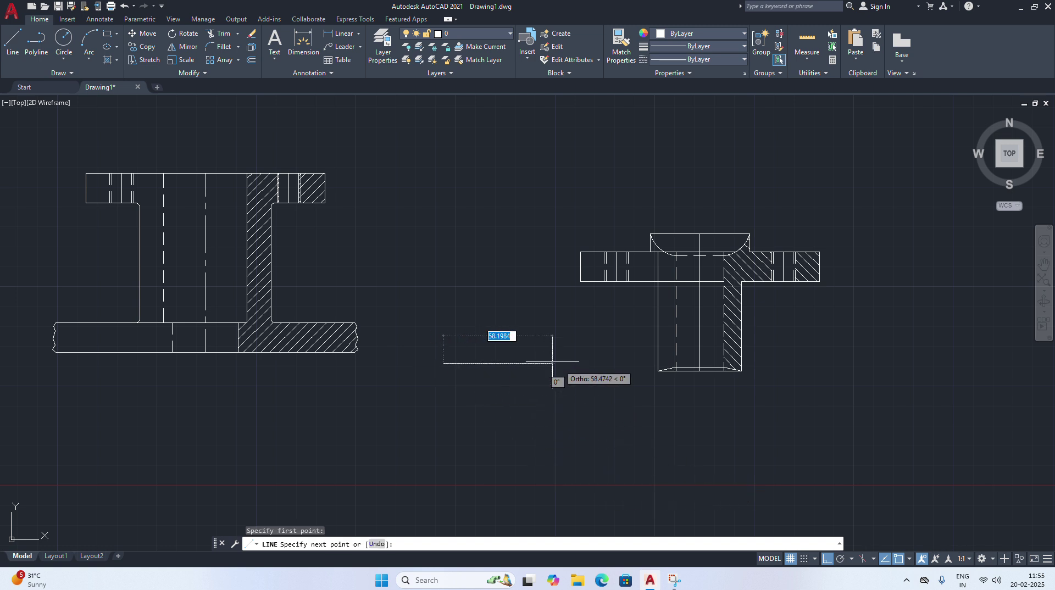
pyautogui.write('4')
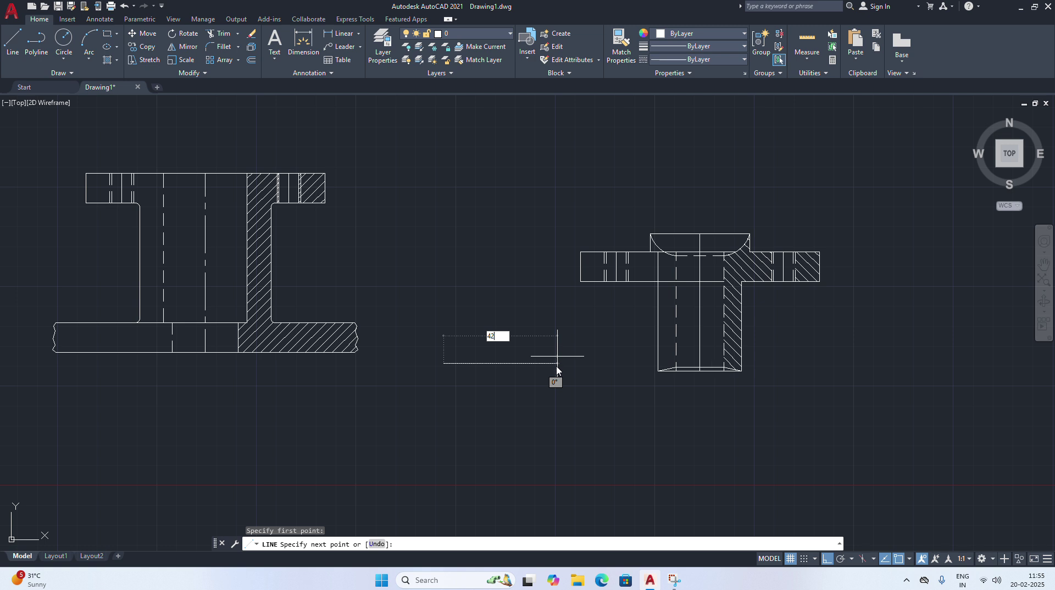
pyautogui.write('2')
pyautogui.press('Return')
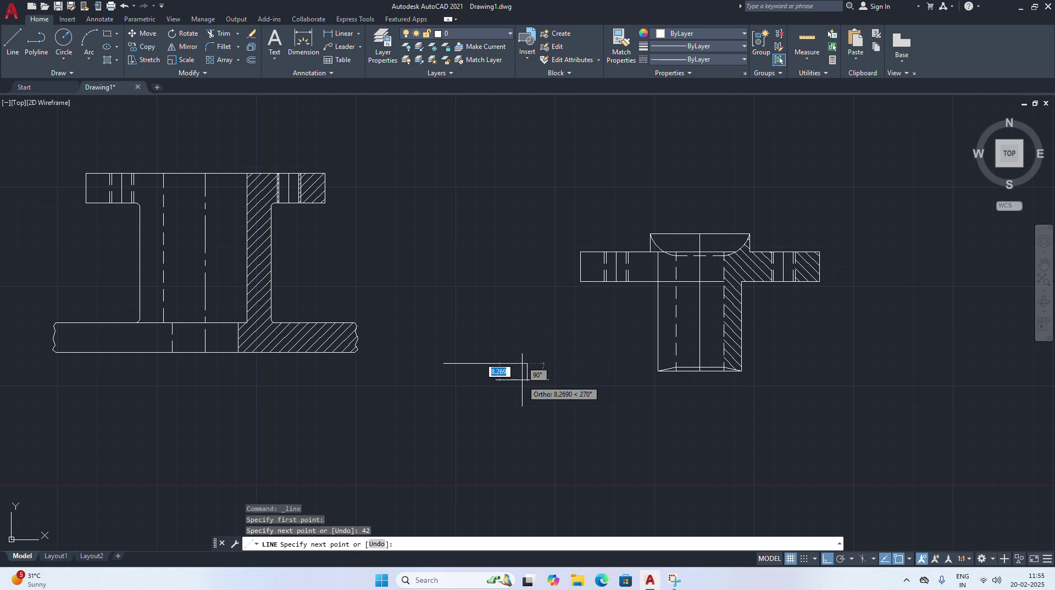
pyautogui.press('Escape')
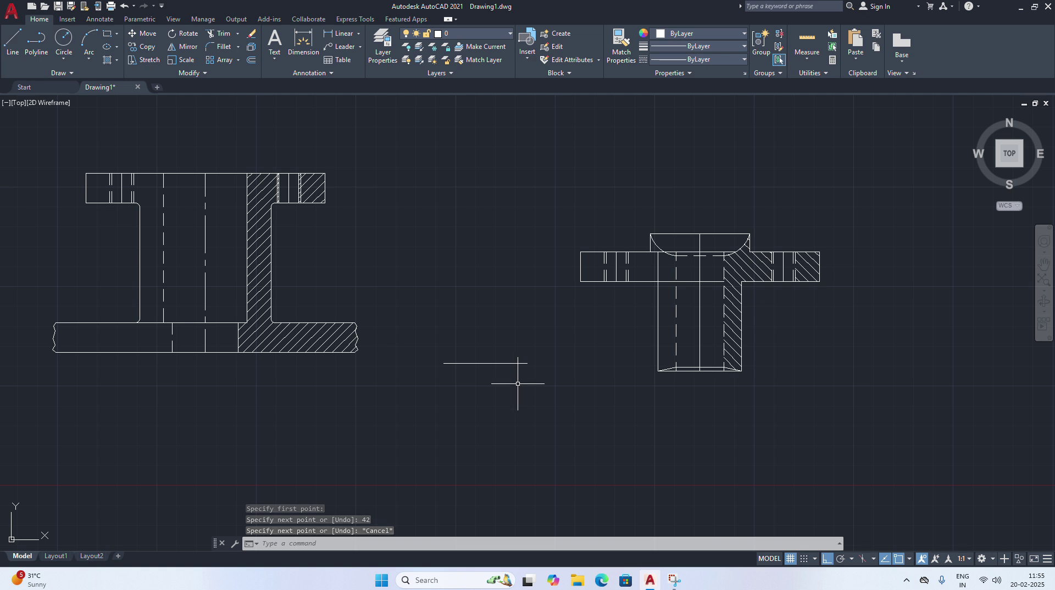
# Offset the 42-unit horizontal line 6 units downward, and offset the resulting line another 15 units downward
pyautogui.click(252, 60)
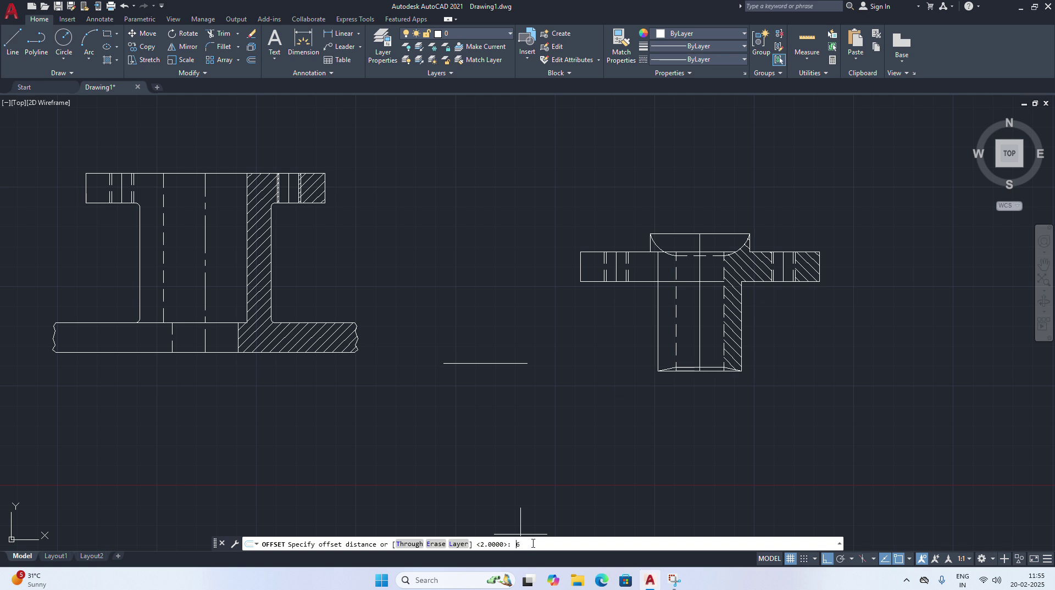
pyautogui.press('Return')
pyautogui.click(517, 364)
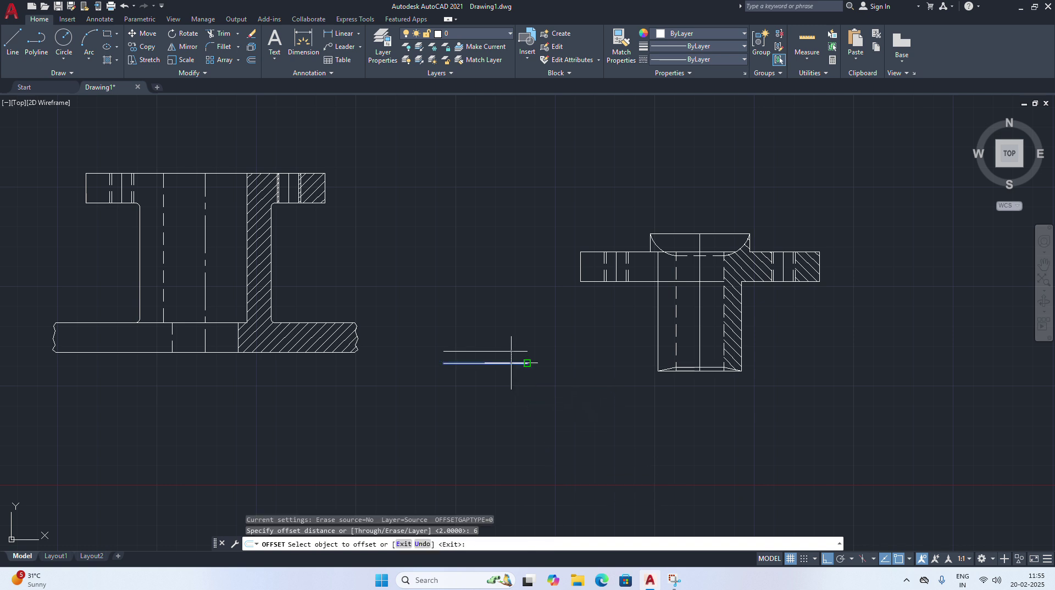
pyautogui.click(516, 402)
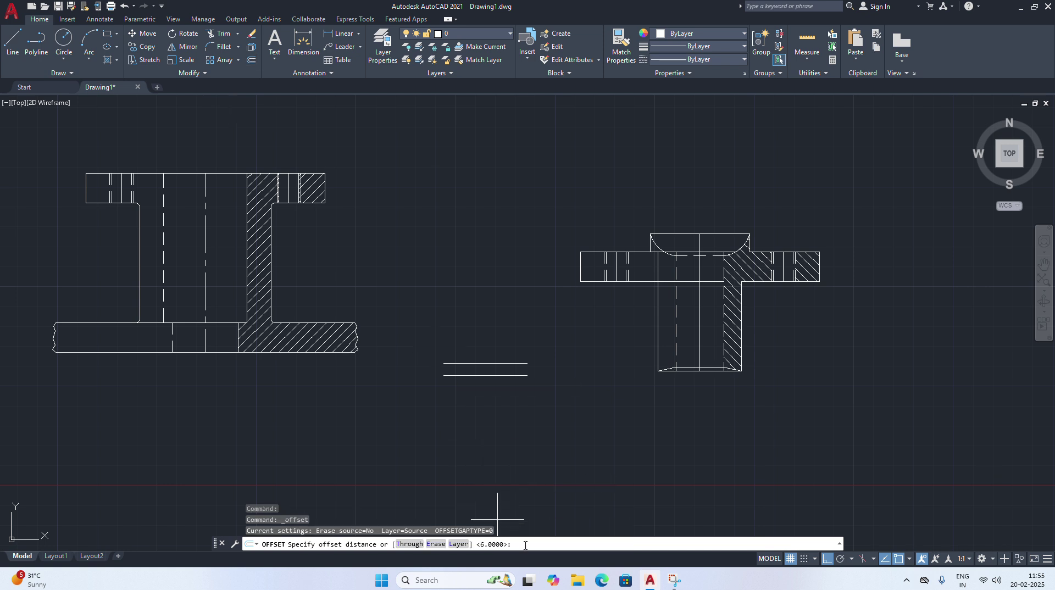
pyautogui.press('Return')
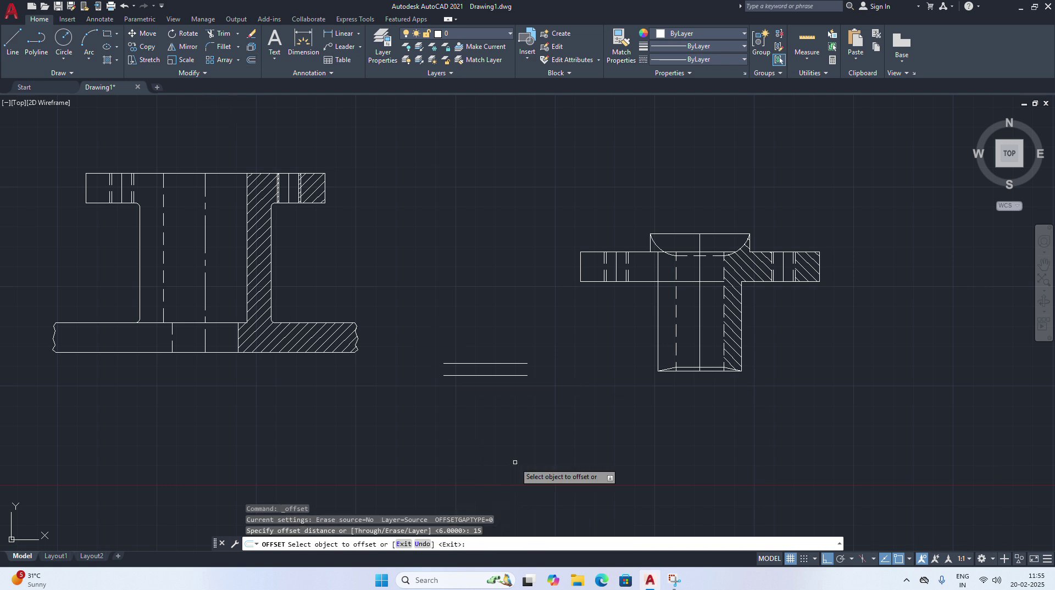
pyautogui.click(514, 376)
pyautogui.click(541, 440)
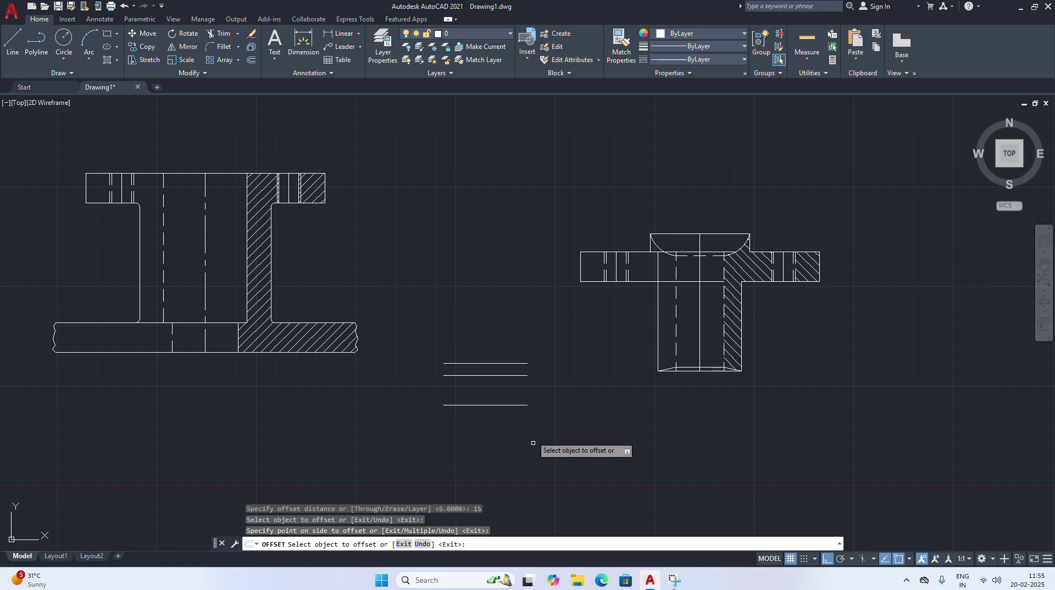
# Draw a vertical centre line from the midpoint of the lowest horizontal line up past the topmost one
pyautogui.click(11, 47)
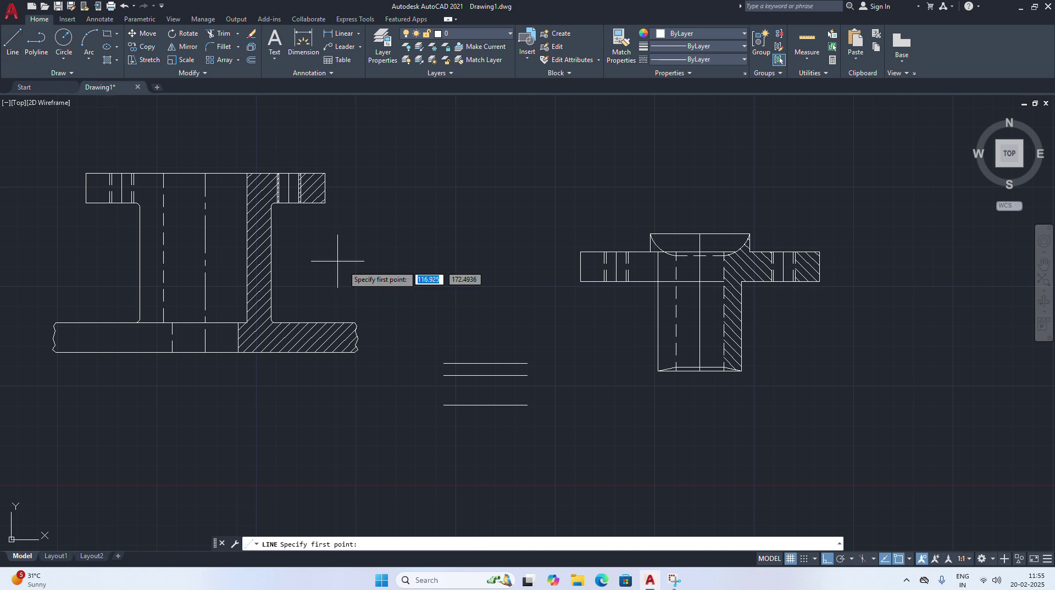
pyautogui.write('mid')
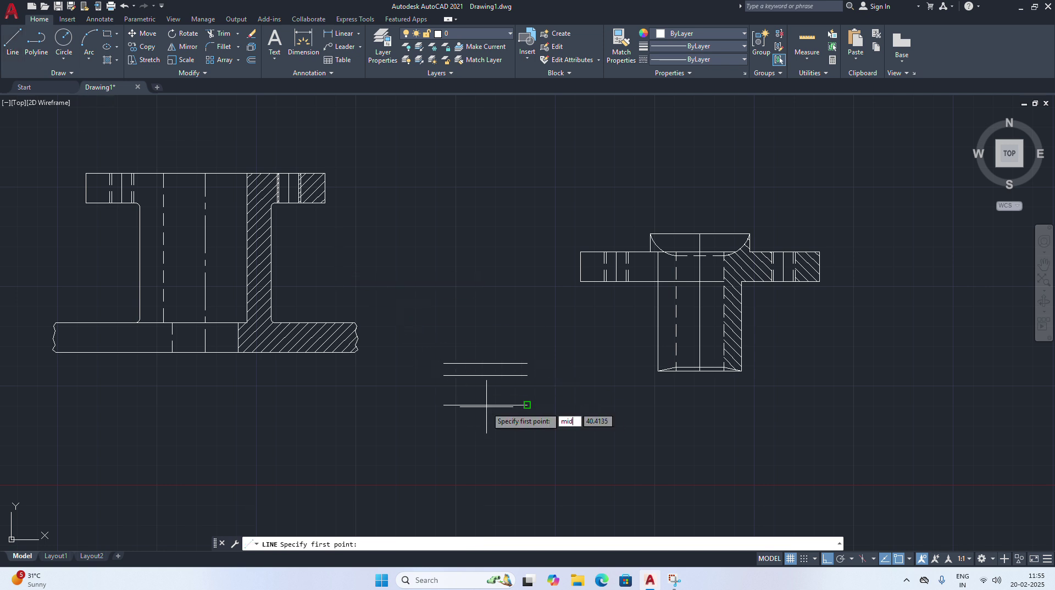
pyautogui.press('Return')
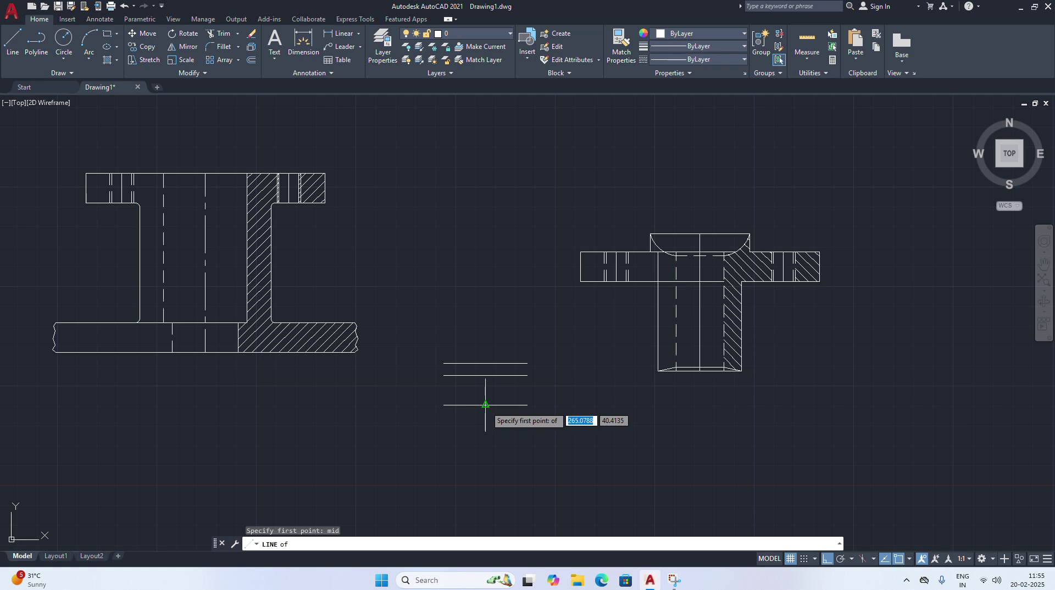
pyautogui.click(486, 405)
pyautogui.click(486, 321)
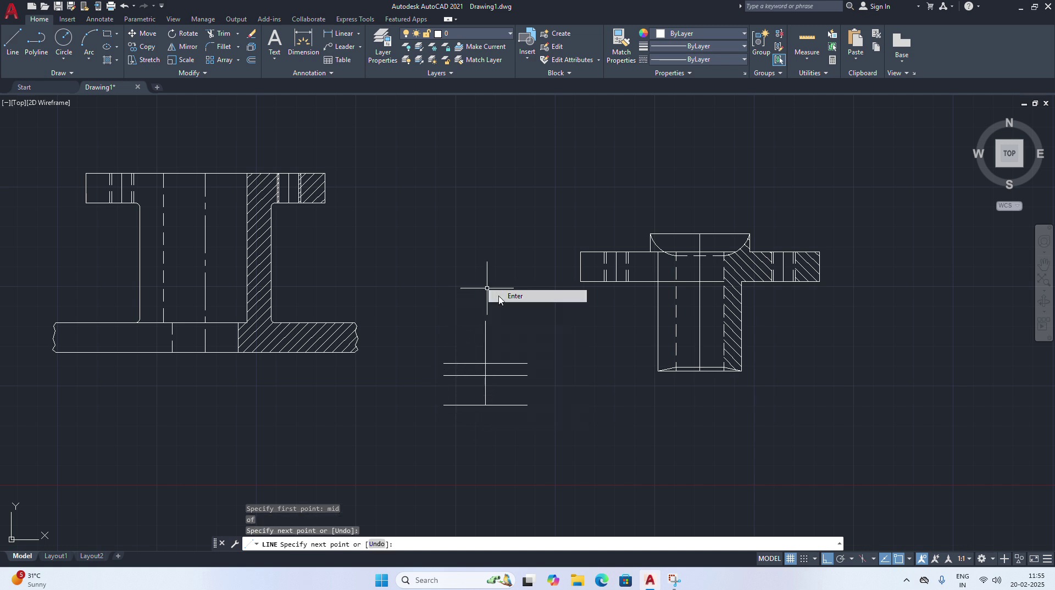
pyautogui.press('Return')
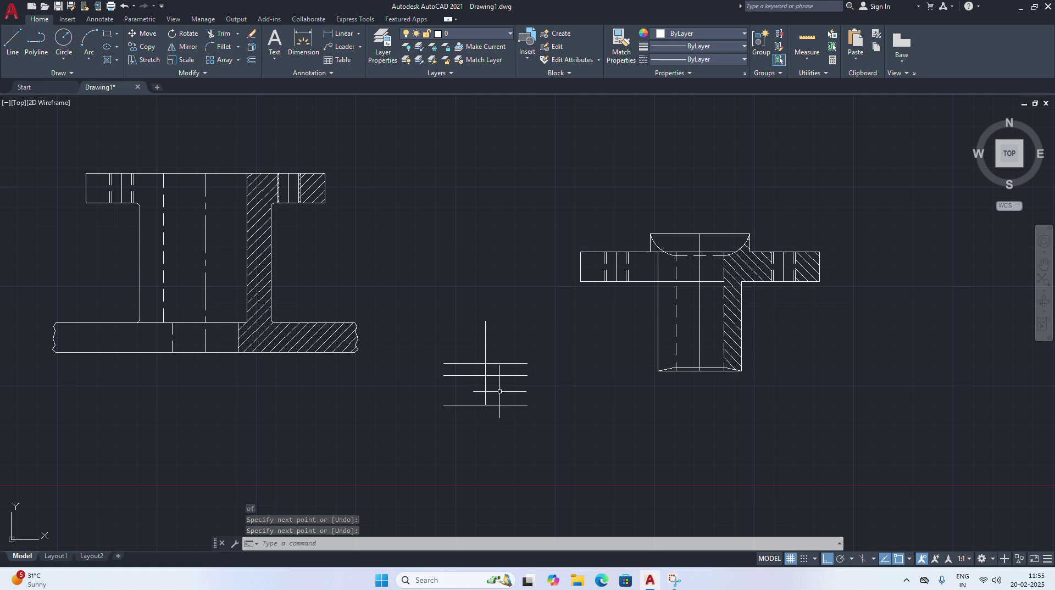
# Offset the vertical centre line 12 units to both sides
pyautogui.click(251, 62)
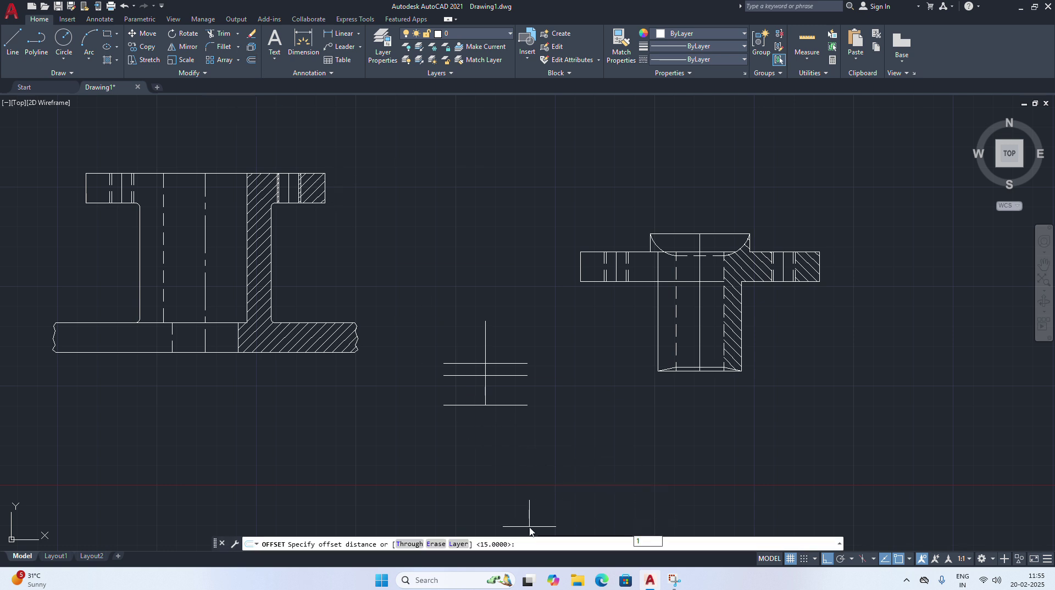
pyautogui.write('12')
pyautogui.press('Return')
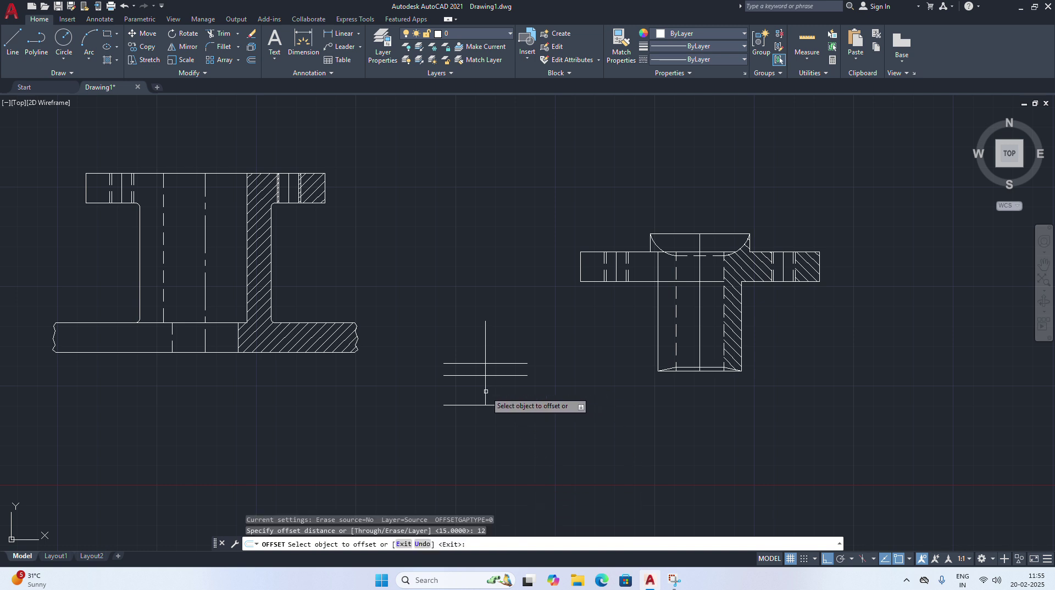
pyautogui.click(486, 392)
pyautogui.click(503, 394)
pyautogui.click(485, 392)
pyautogui.click(477, 394)
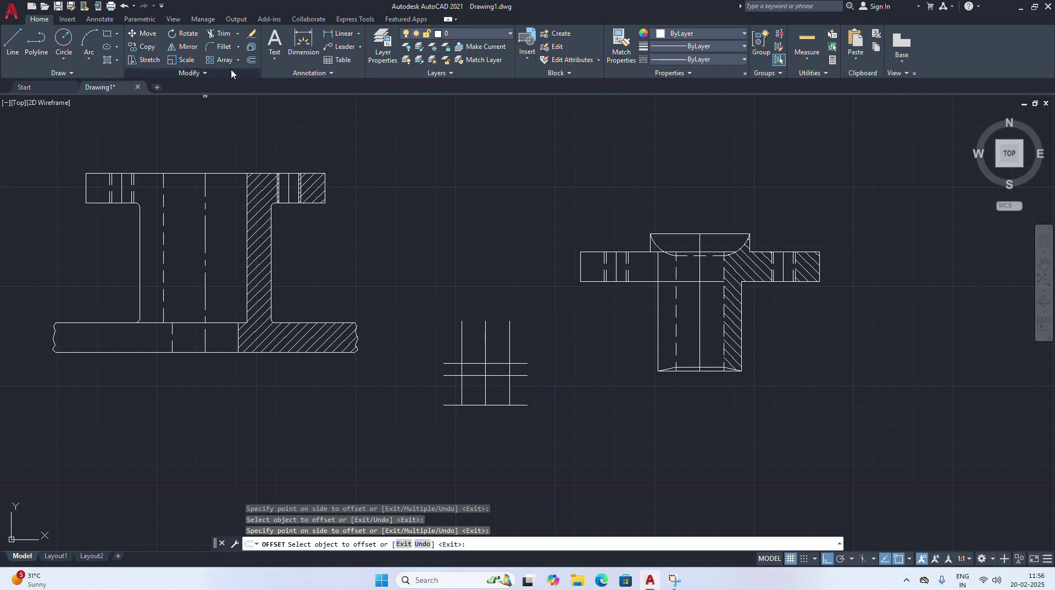
# Offset the vertical centre line 16.5 units to both sides for the outer walls
pyautogui.click(253, 61)
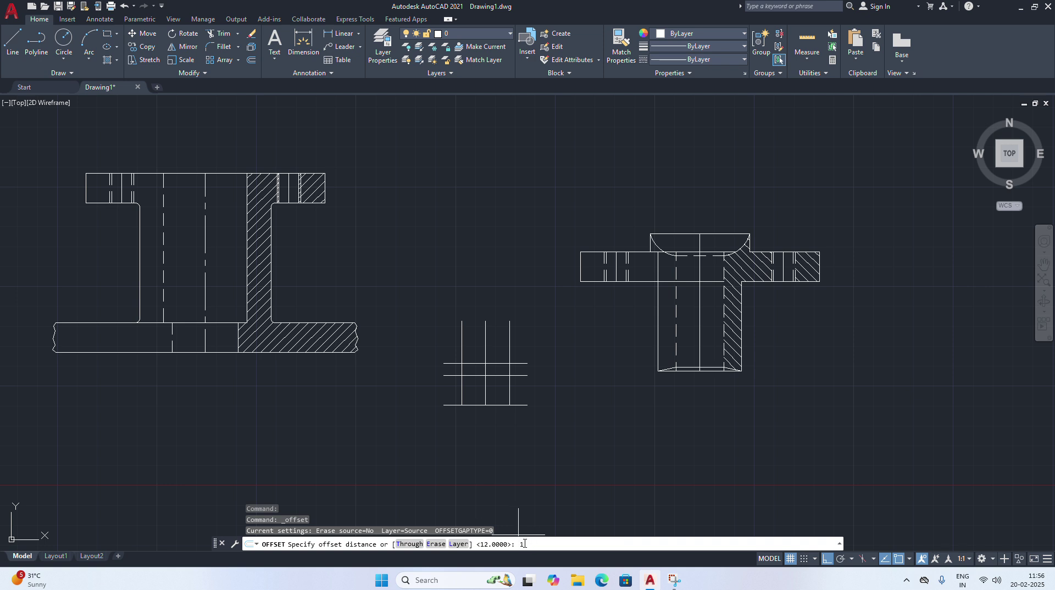
pyautogui.press('Return')
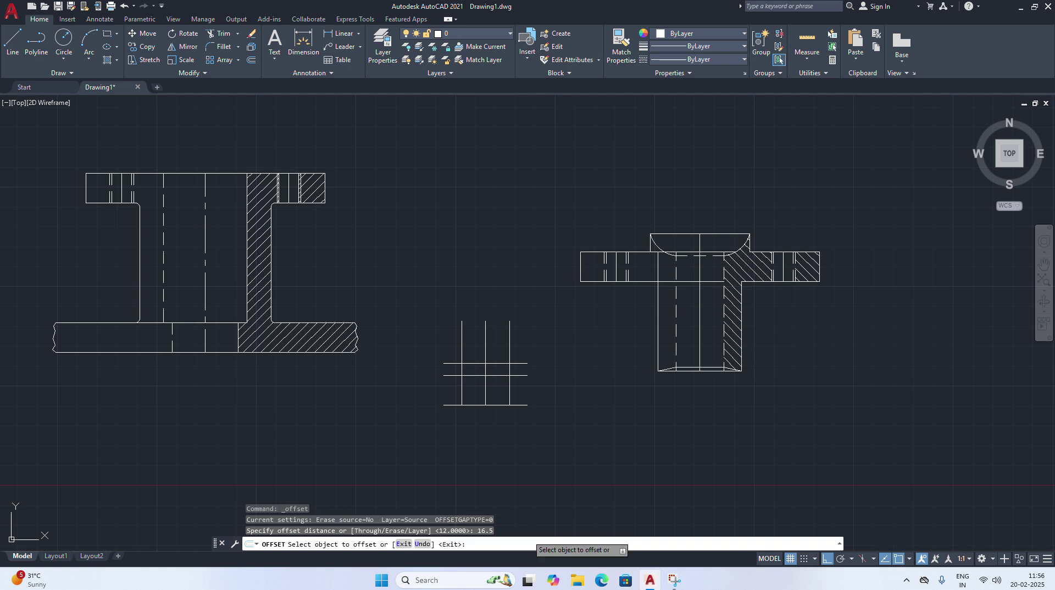
pyautogui.click(509, 391)
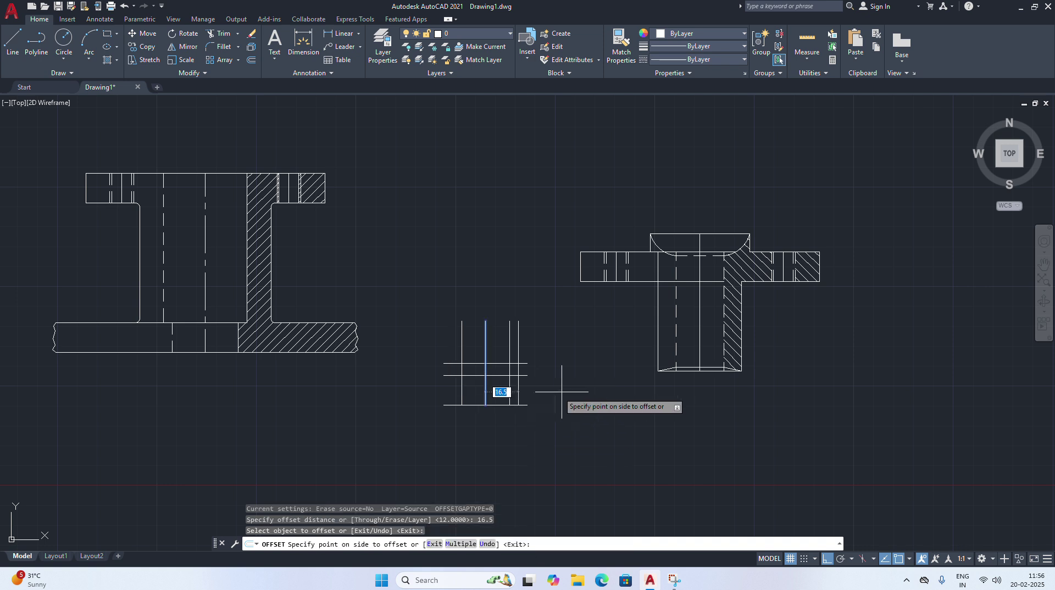
pyautogui.click(558, 384)
pyautogui.click(461, 391)
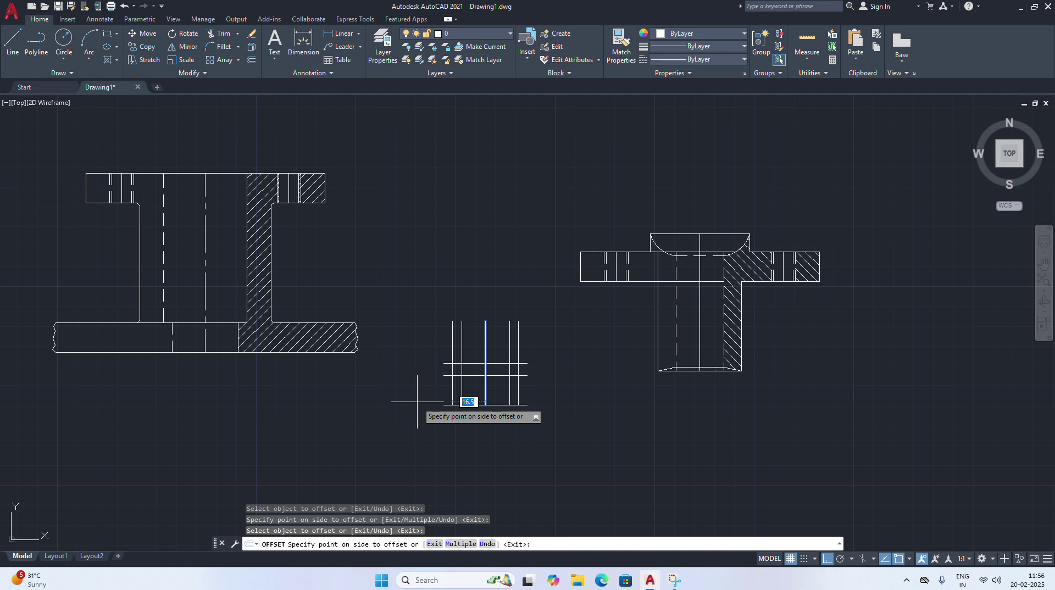
pyautogui.click(422, 408)
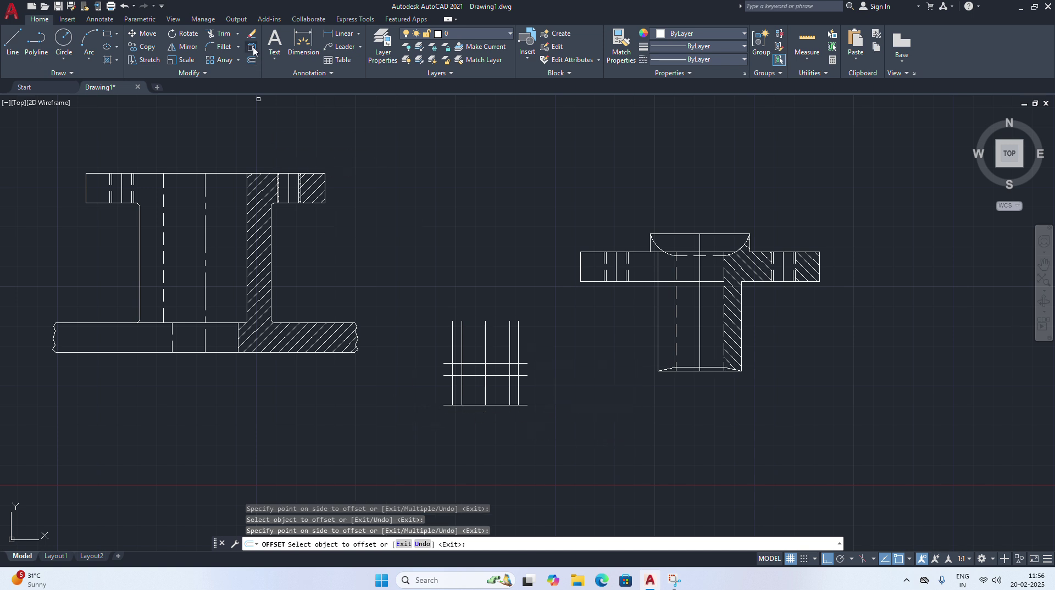
# Trim all five vertical lines above the topmost horizontal line
pyautogui.click(224, 33)
pyautogui.click(560, 332)
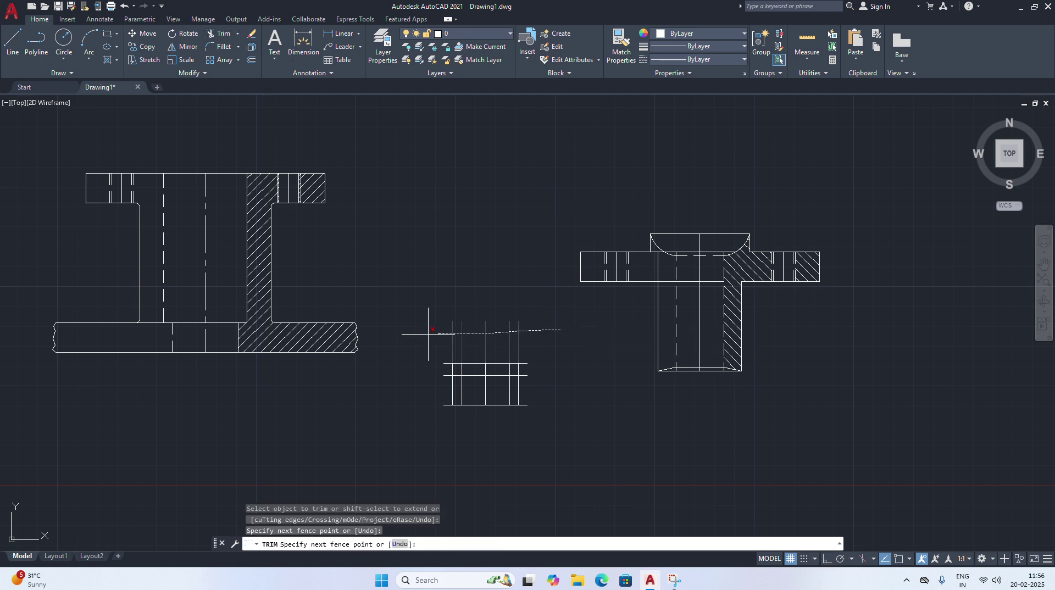
pyautogui.click(427, 330)
pyautogui.press('Return')
pyautogui.scroll(2, 588, 344)
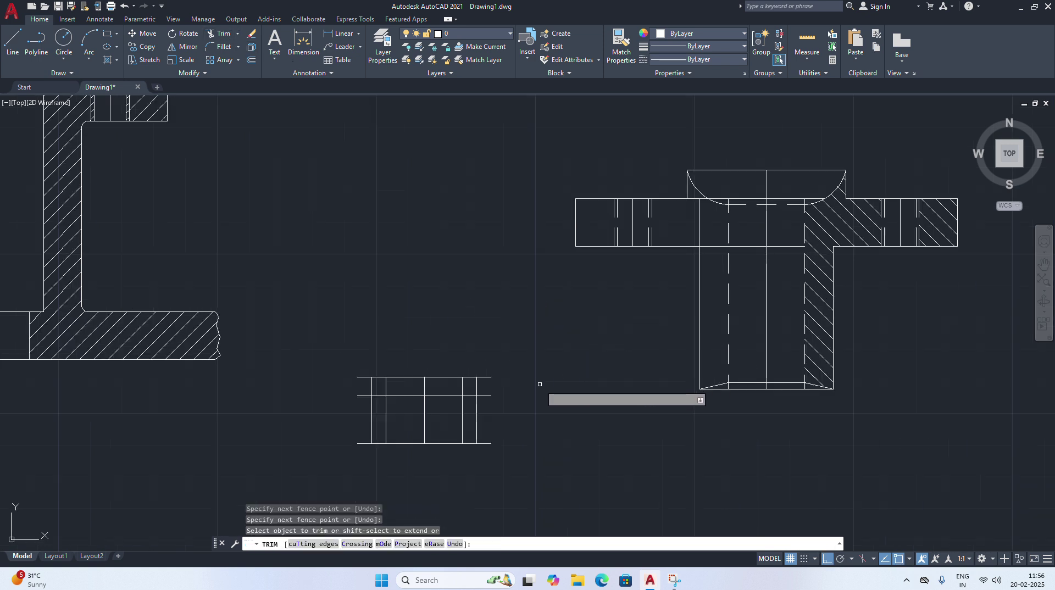
pyautogui.rightClick(554, 382)
pyautogui.click(580, 390)
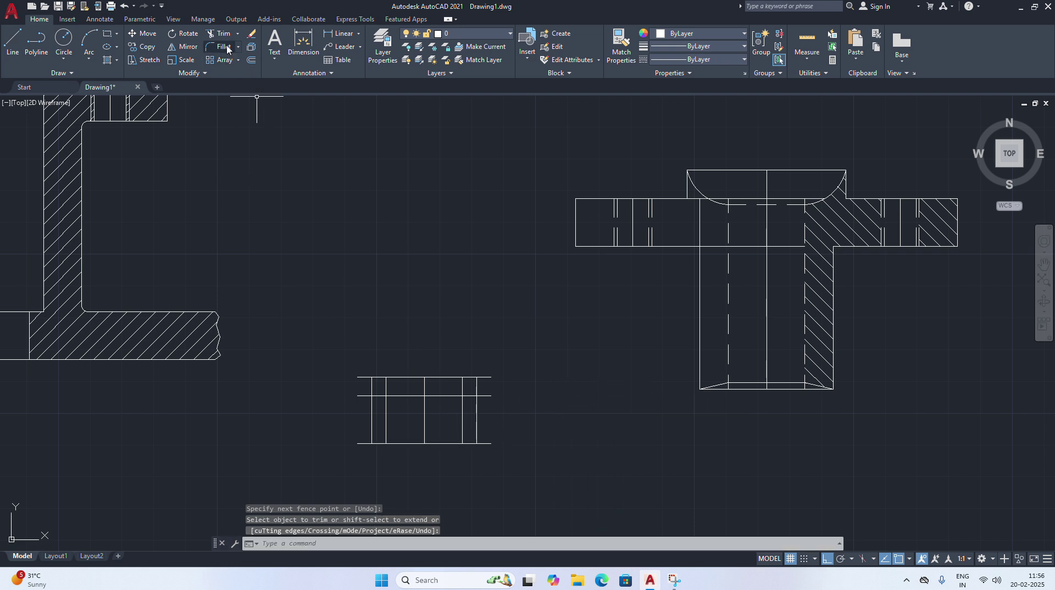
# Trim both ends of the lowest horizontal line beyond the outer wall lines
pyautogui.press('Return')
pyautogui.click(483, 444)
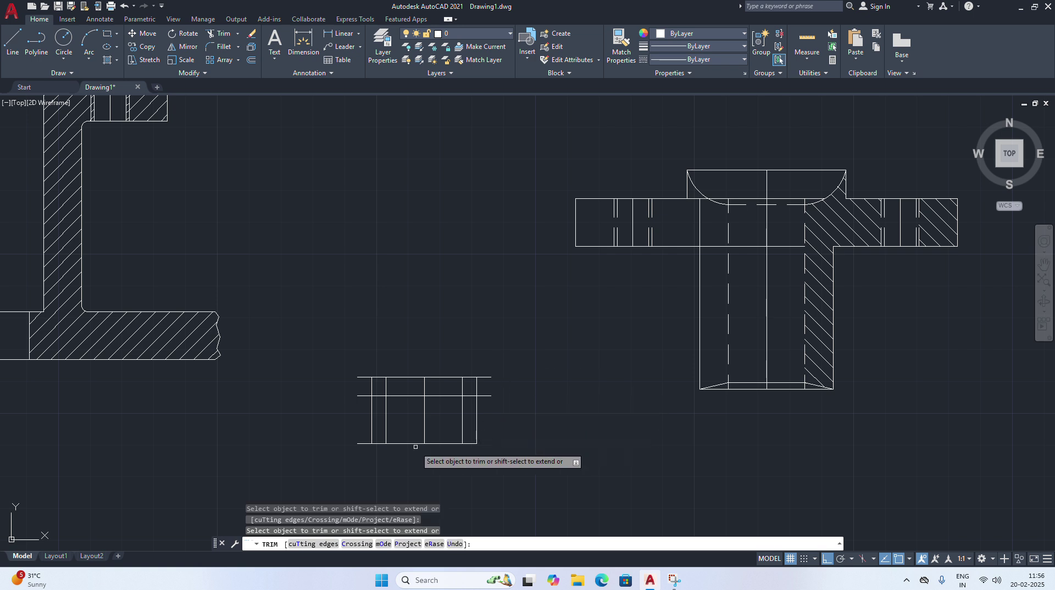
pyautogui.click(367, 444)
pyautogui.rightClick(388, 286)
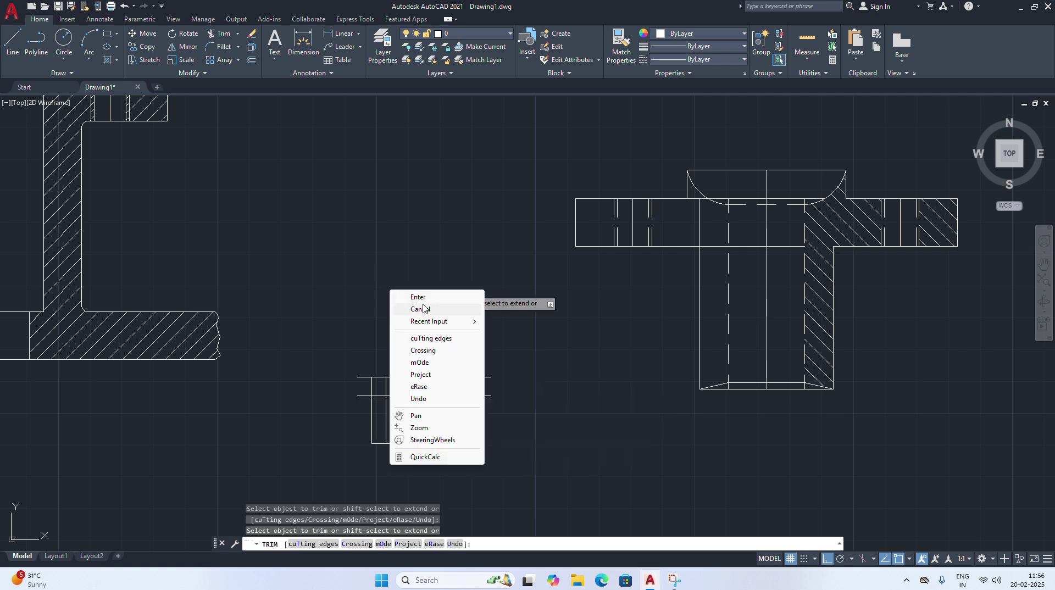
pyautogui.click(424, 297)
# Close the collar's right and left ends with vertical lines joining the upper two horizontal lines
pyautogui.click(13, 44)
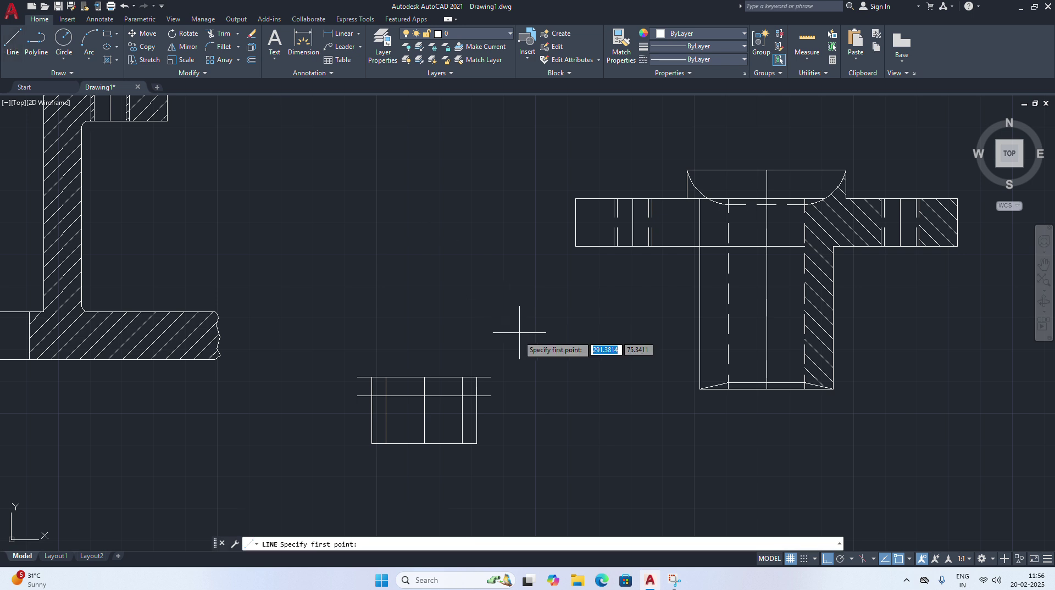
pyautogui.click(491, 396)
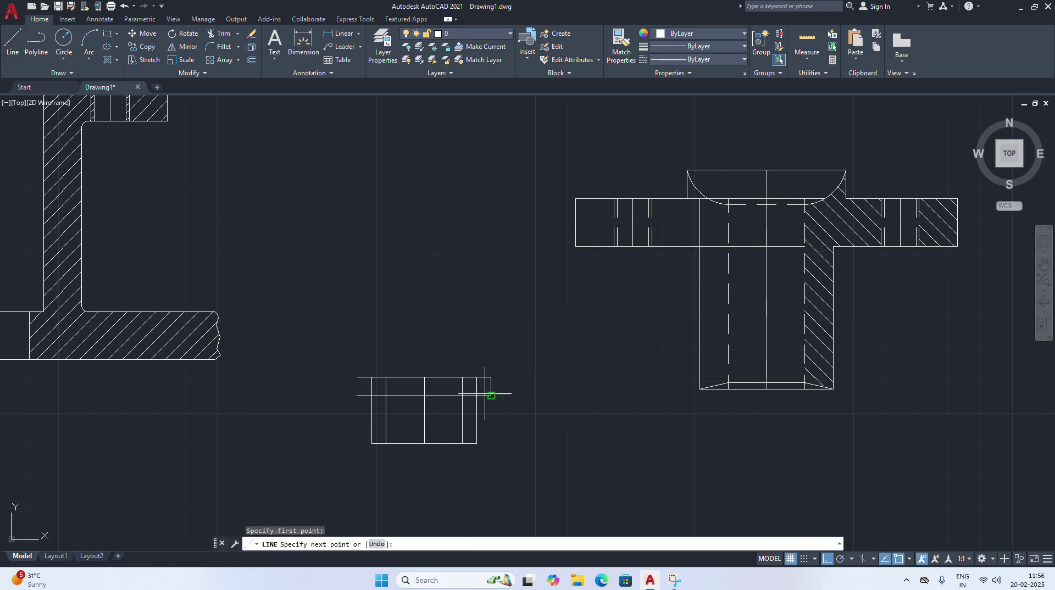
pyautogui.click(491, 377)
pyautogui.rightClick(514, 304)
pyautogui.click(544, 312)
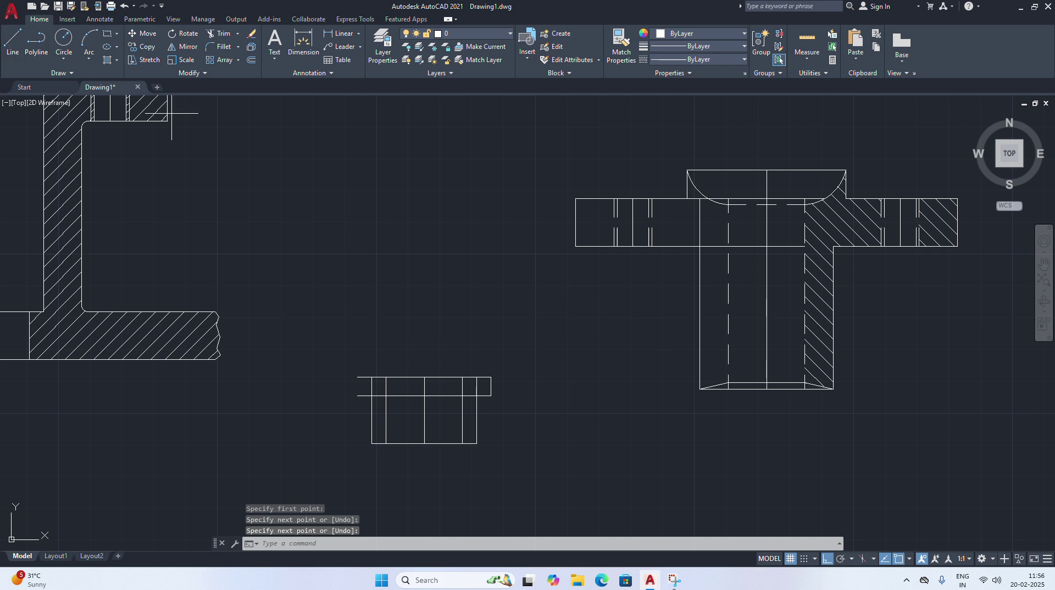
pyautogui.click(12, 44)
pyautogui.click(357, 396)
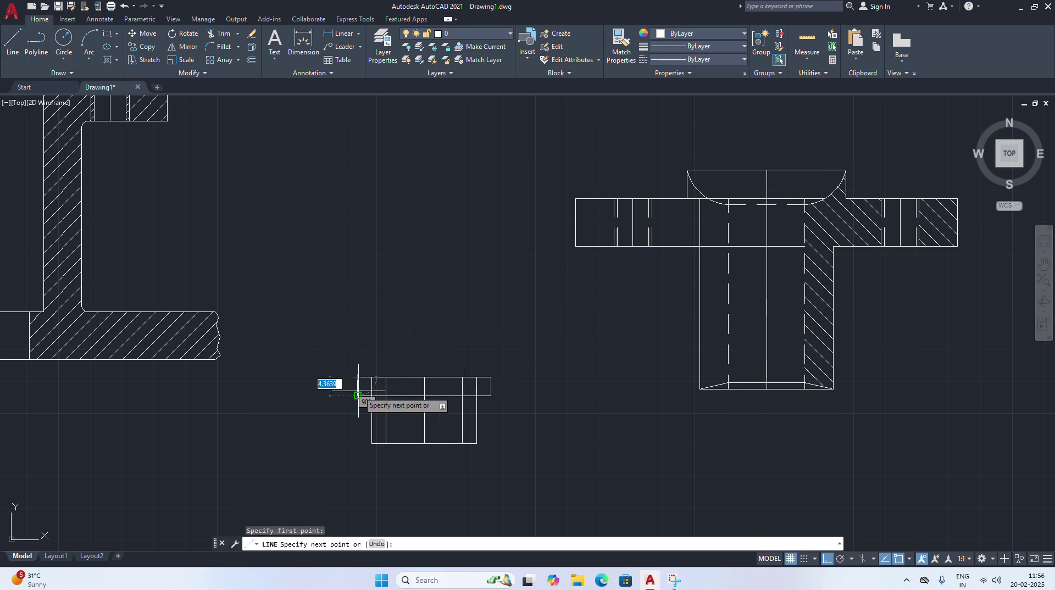
pyautogui.click(357, 377)
pyautogui.rightClick(409, 277)
pyautogui.click(434, 282)
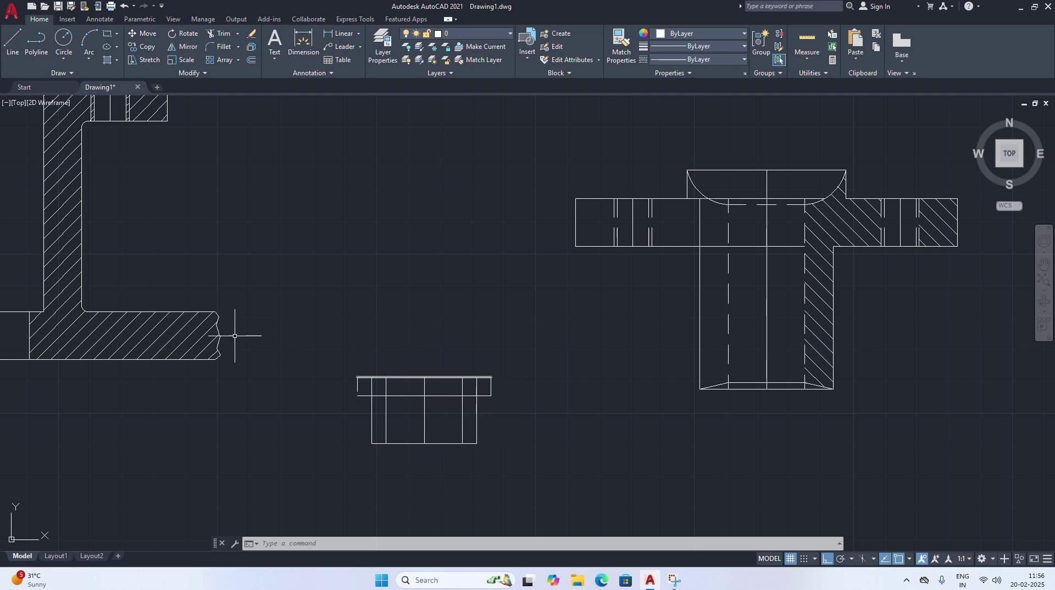
# Offset the collar's top line 3 units downward
pyautogui.click(251, 46)
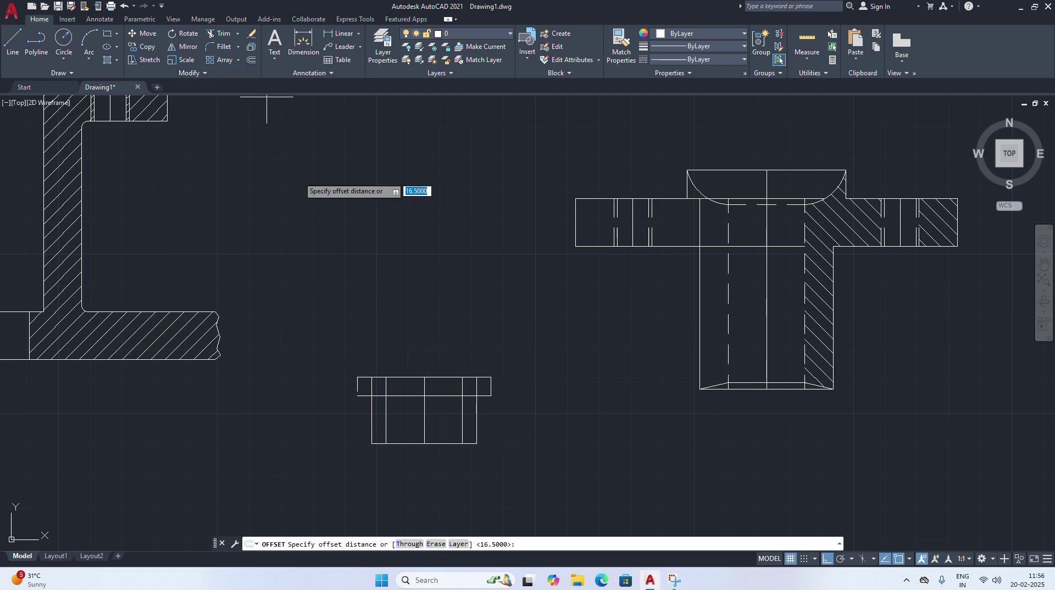
pyautogui.write('3')
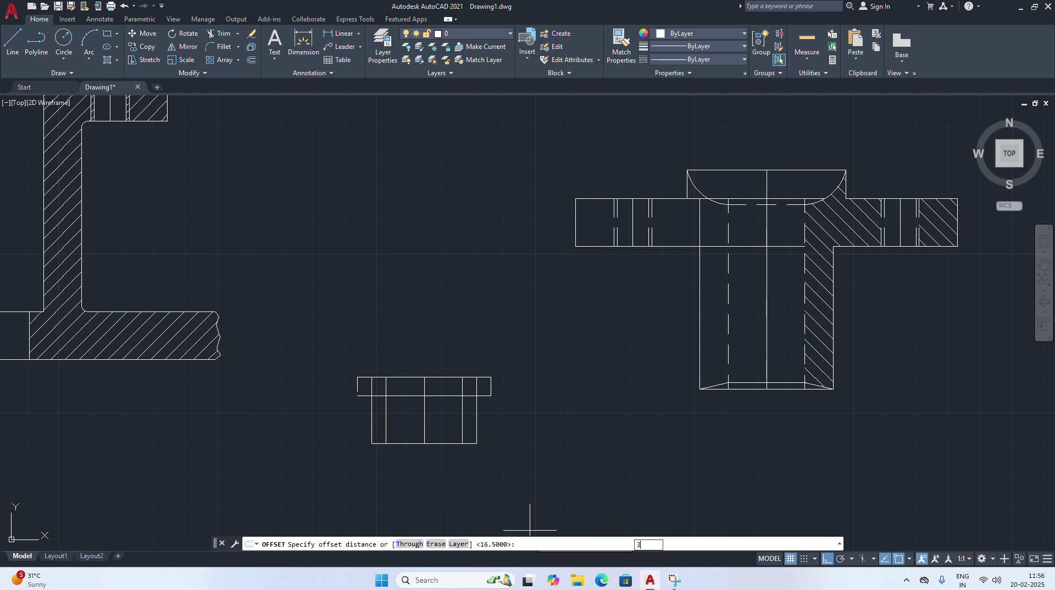
pyautogui.press('Return')
pyautogui.click(443, 378)
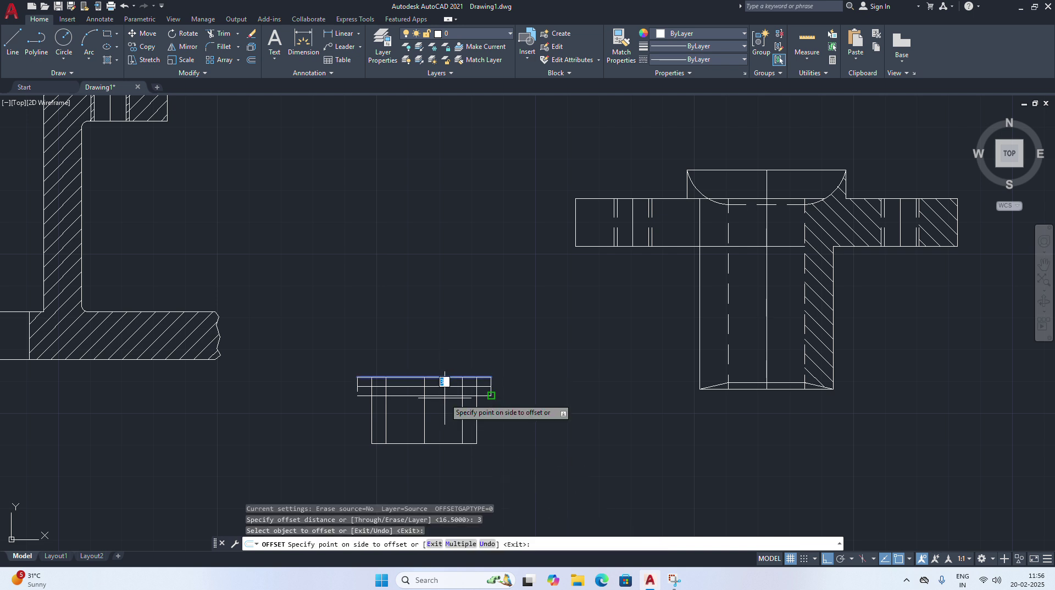
pyautogui.click(451, 400)
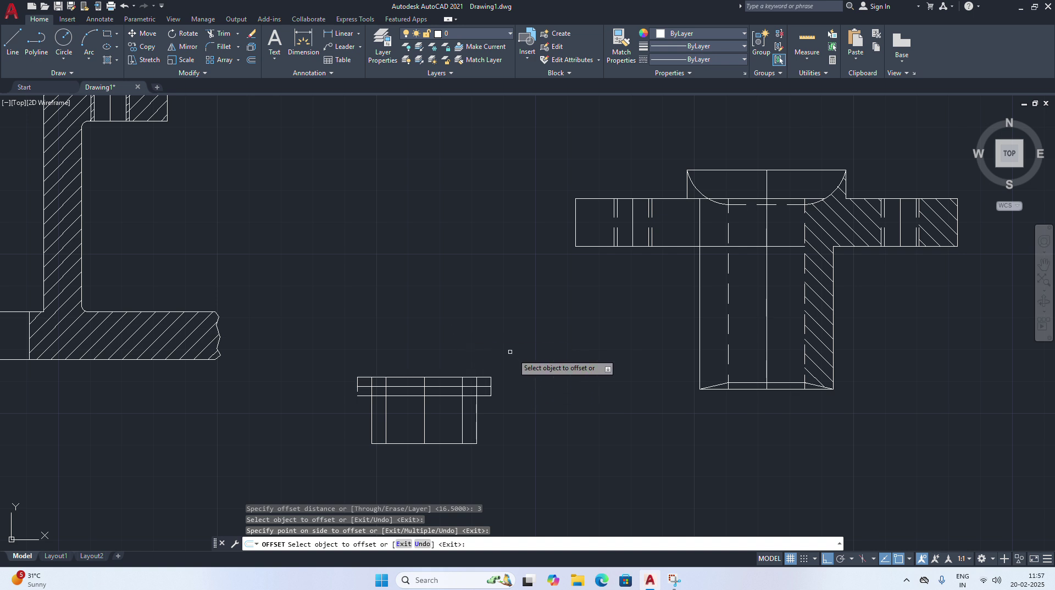
pyautogui.scroll(3, 511, 355)
pyautogui.scroll(2, 512, 455)
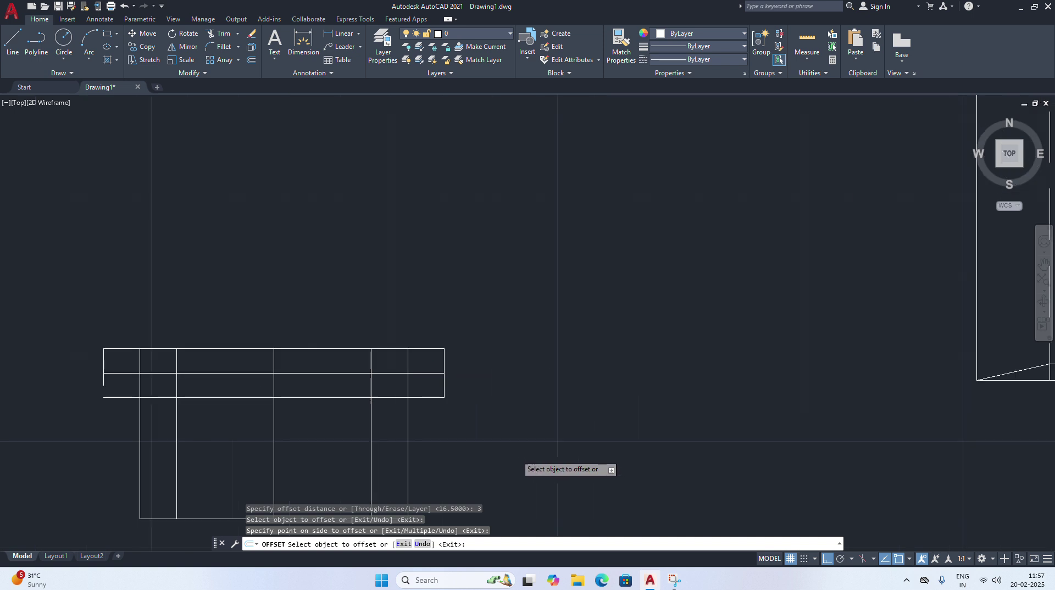
pyautogui.scroll(2, 520, 453)
pyautogui.rightClick(456, 338)
pyautogui.click(484, 414)
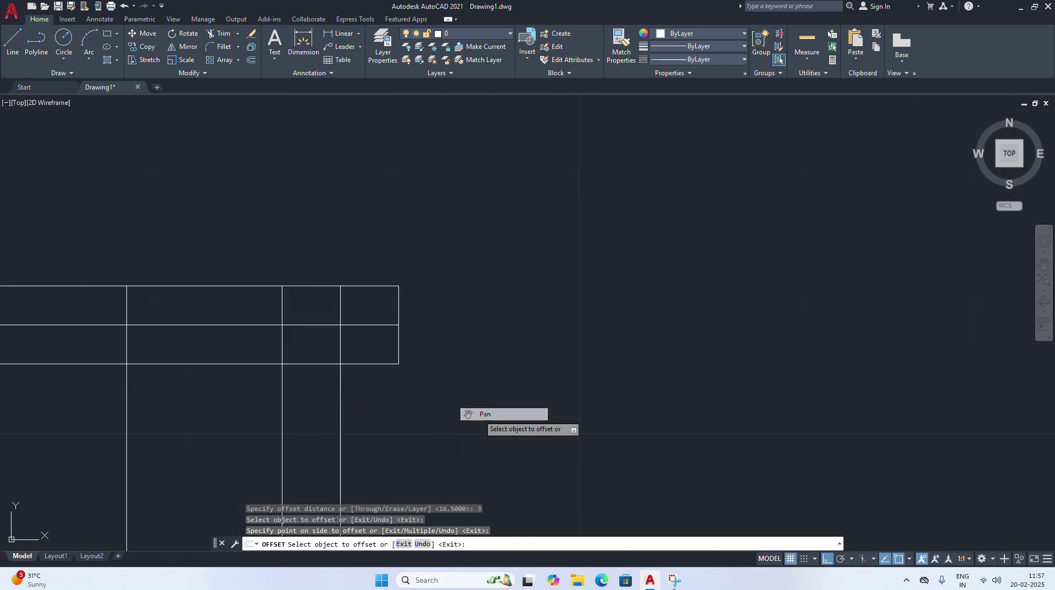
pyautogui.moveTo(468, 413)
pyautogui.mouseDown()
pyautogui.moveTo(577, 299)
pyautogui.moveTo(655, 293)
pyautogui.mouseUp()
pyautogui.rightClick(677, 307)
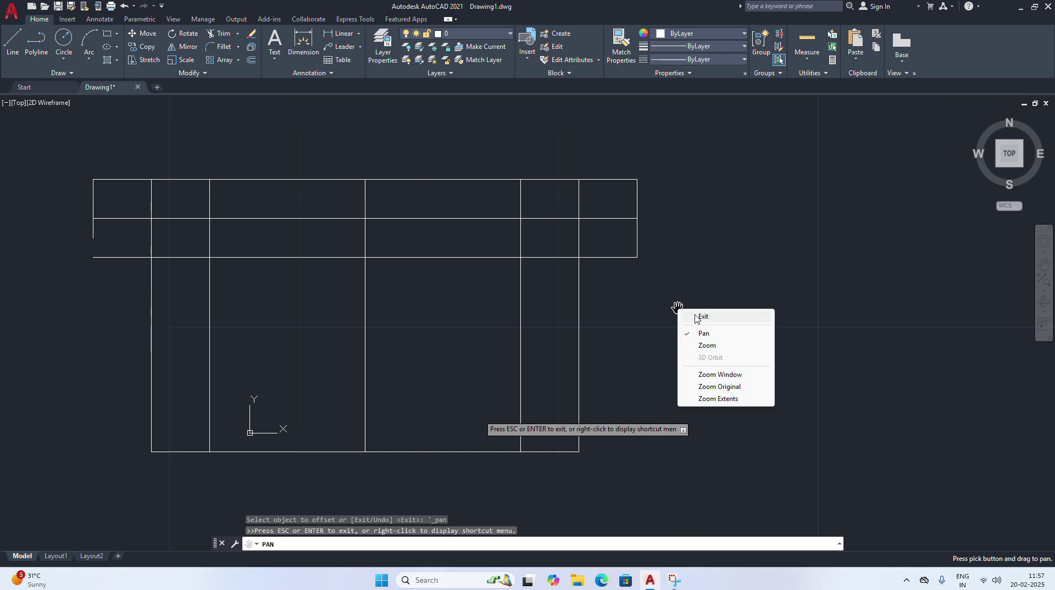
# Draw diagonal chamfer lines on both sides, from the outer wall lines' top ends to the inner wall lines' crossings with the offset line
pyautogui.click(699, 318)
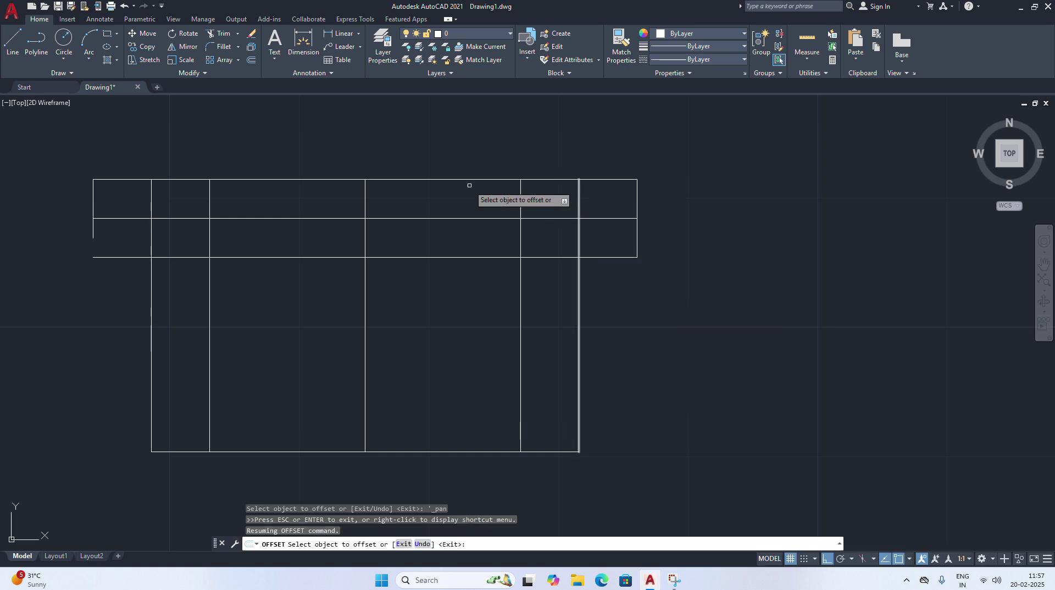
pyautogui.click(13, 42)
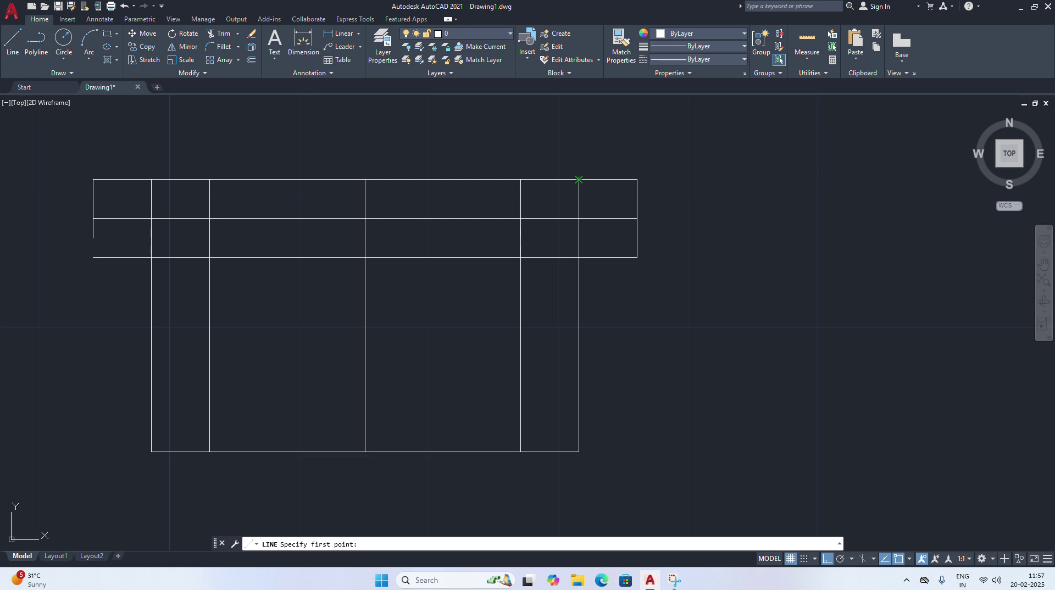
pyautogui.click(579, 180)
pyautogui.click(521, 218)
pyautogui.press('Escape')
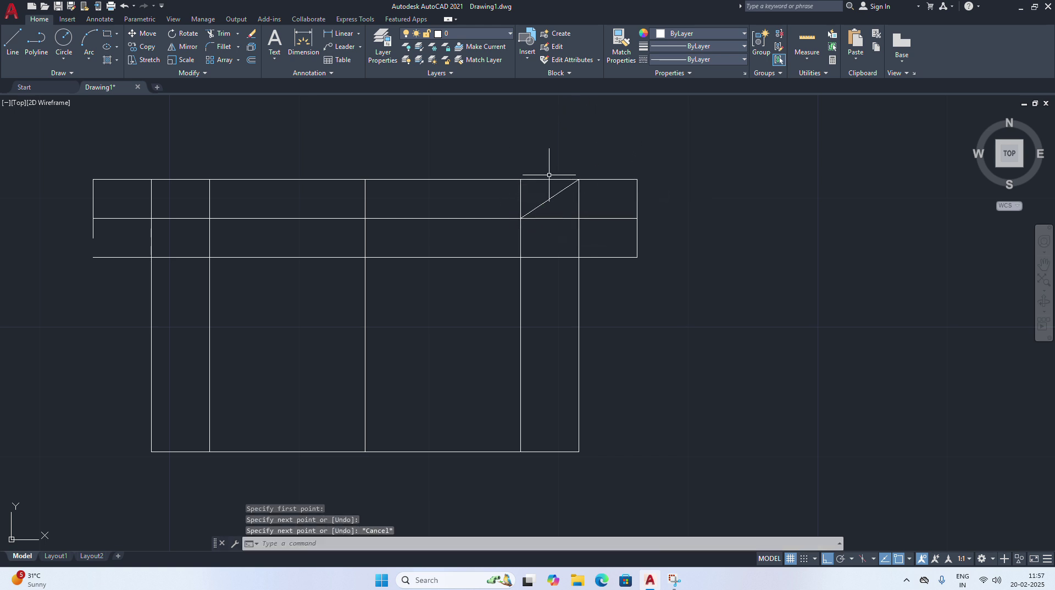
pyautogui.click(13, 41)
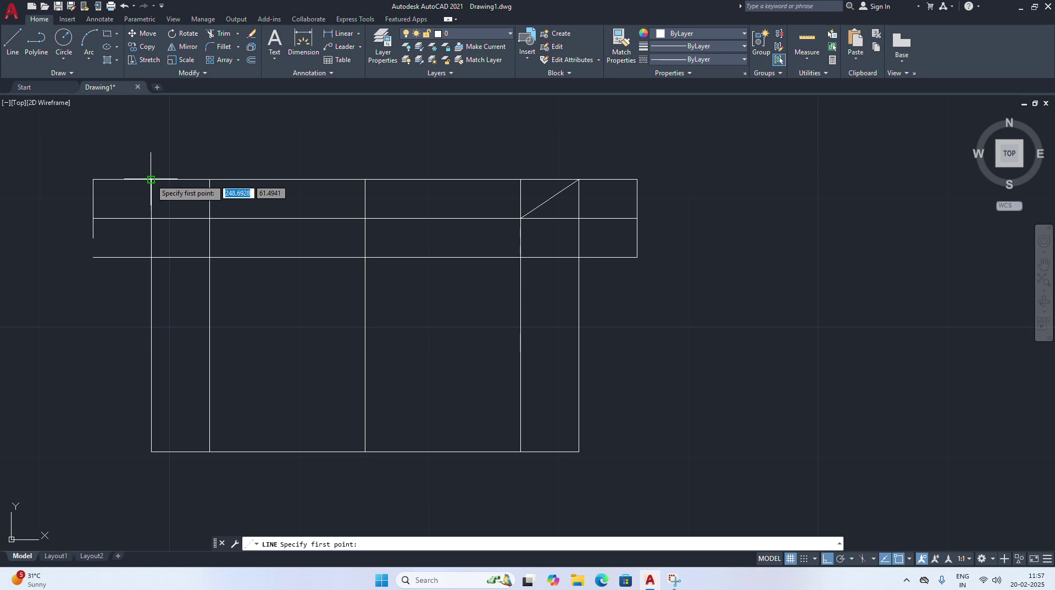
pyautogui.click(152, 180)
pyautogui.click(209, 218)
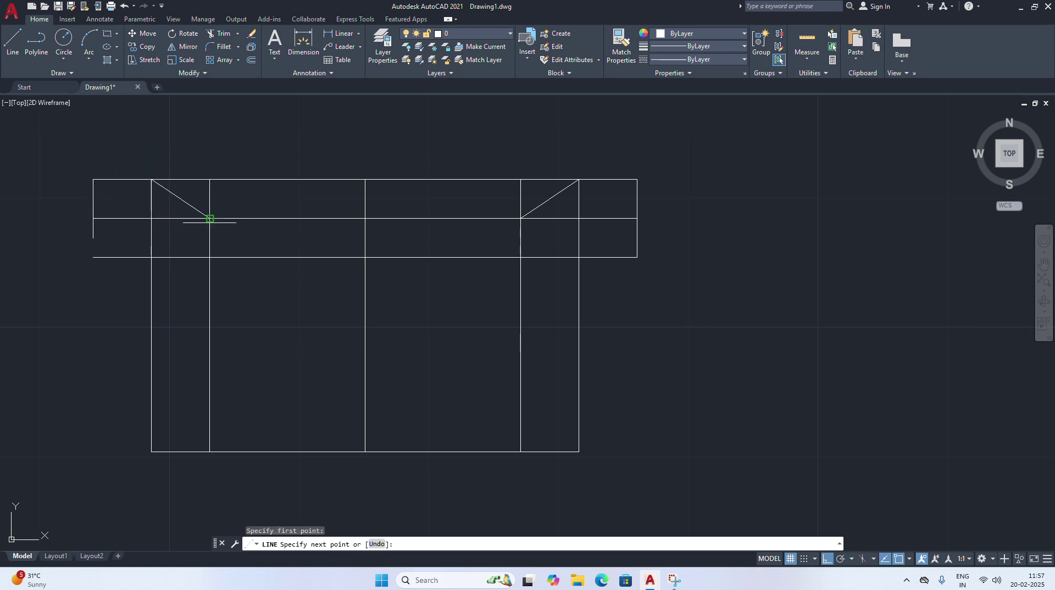
pyautogui.rightClick(273, 160)
pyautogui.click(291, 168)
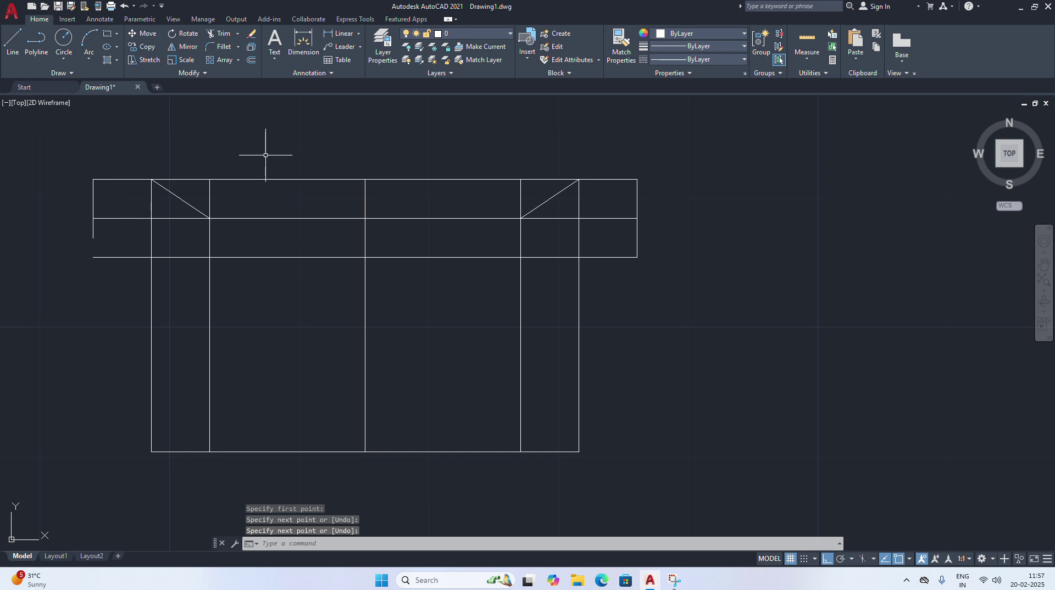
# Close the gap at the collar's left end with a vertical line down to the collar's lower line
pyautogui.click(12, 41)
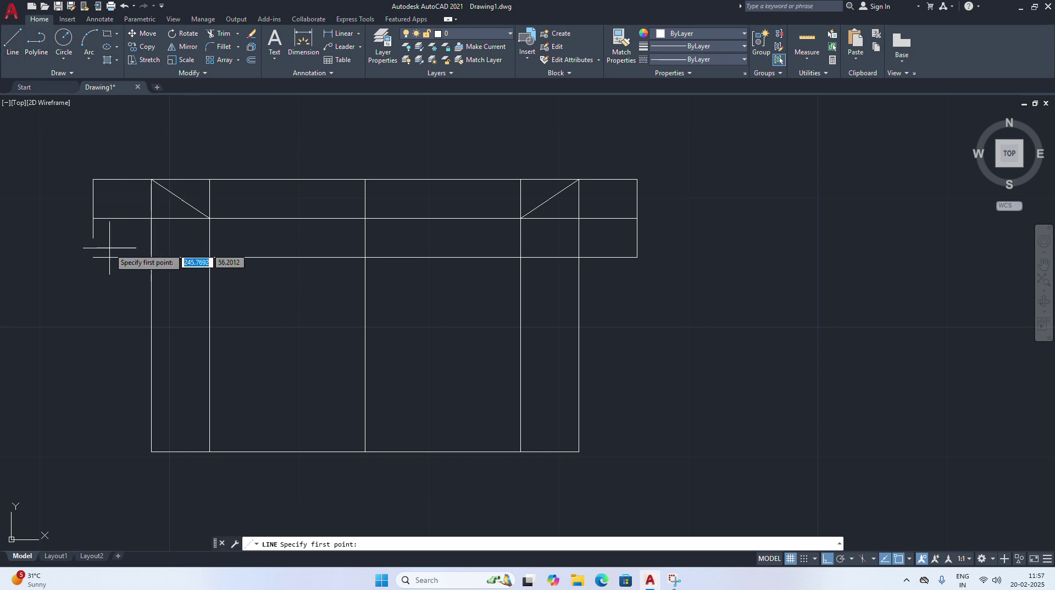
pyautogui.click(93, 238)
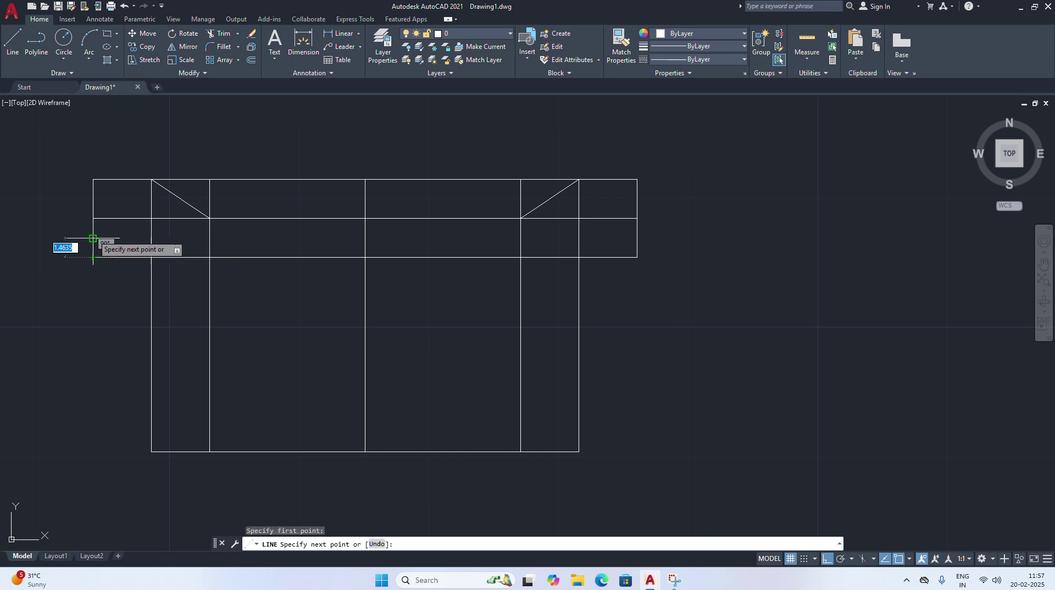
pyautogui.rightClick(225, 147)
pyautogui.click(236, 155)
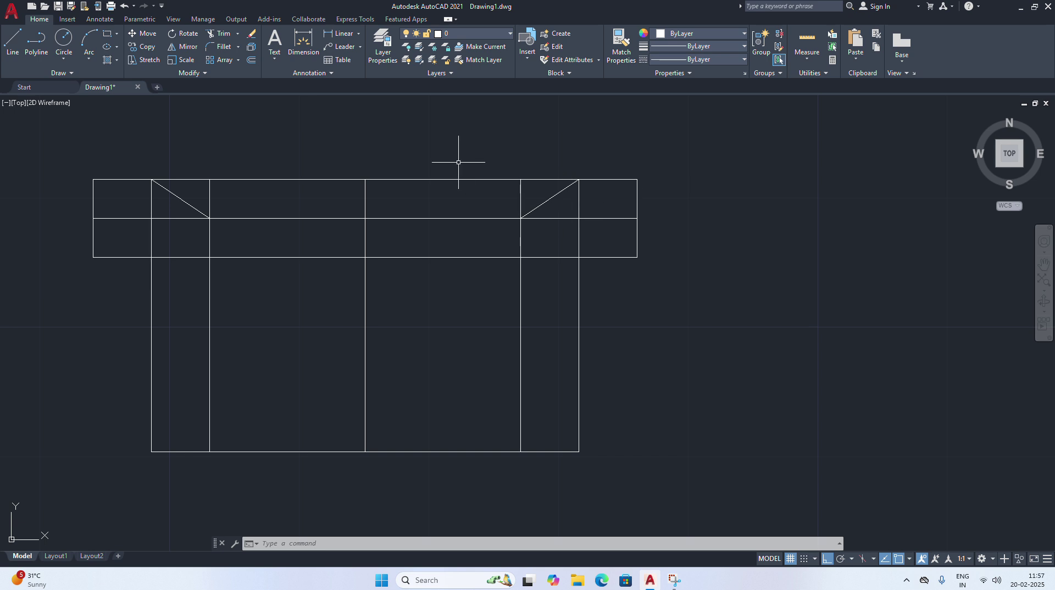
# Trim the inner wall lines above the chamfers and the excess line segments inside the bush's right collar and wall
pyautogui.click(225, 34)
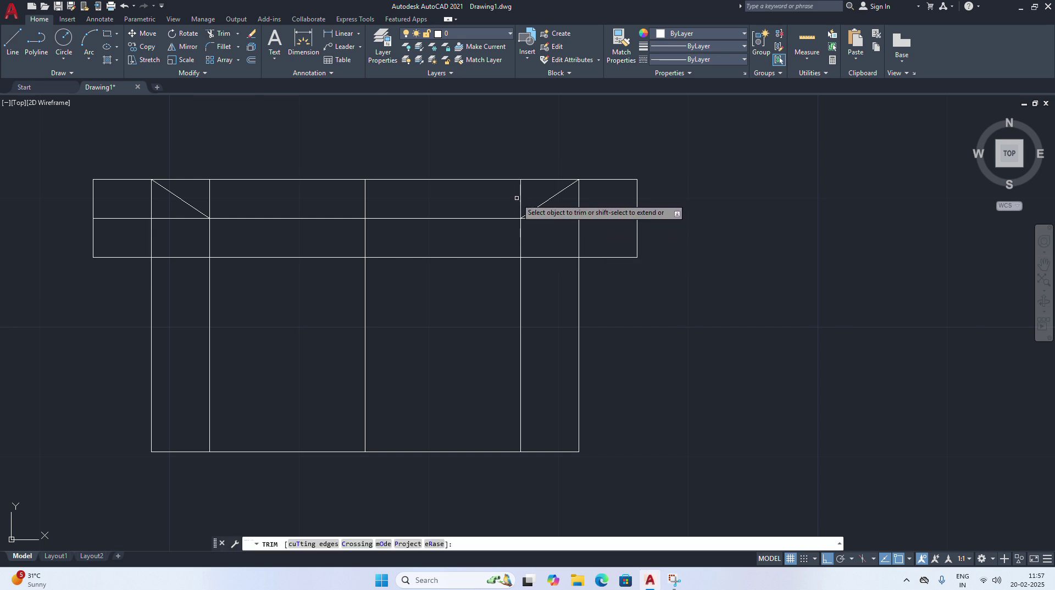
pyautogui.click(520, 197)
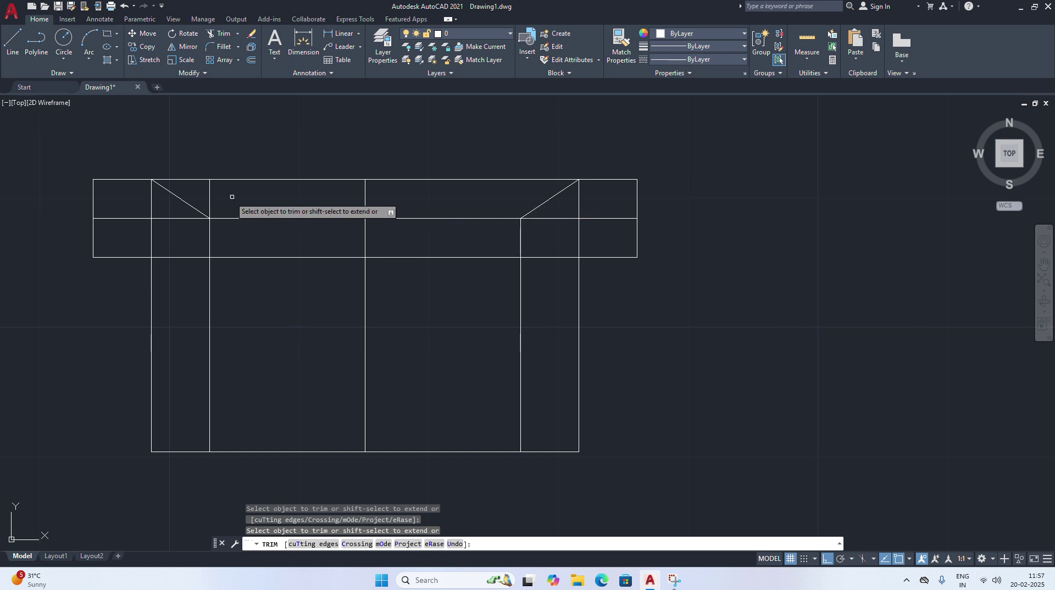
pyautogui.click(578, 204)
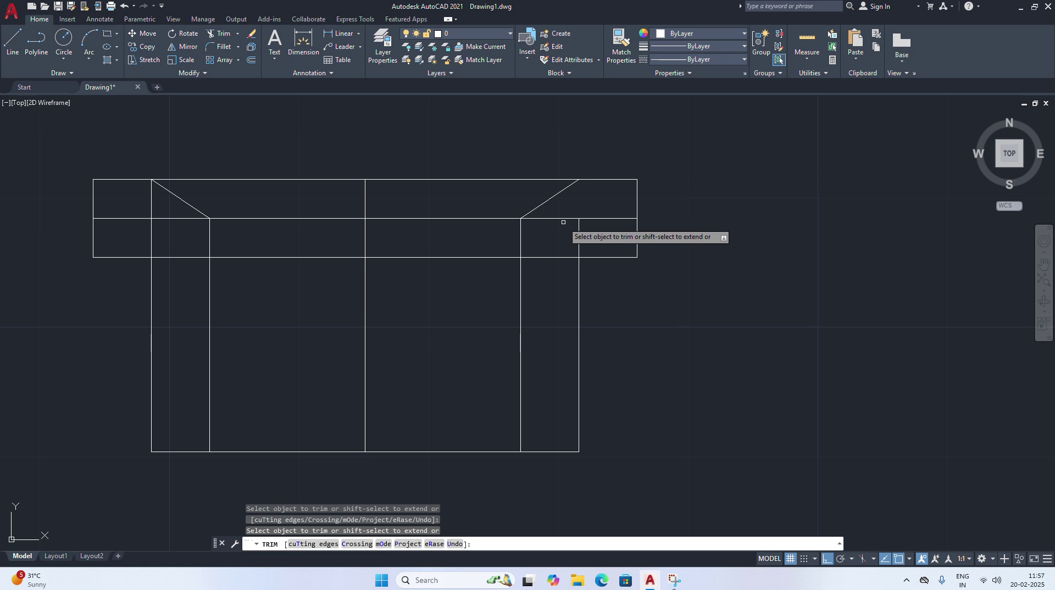
pyautogui.click(558, 219)
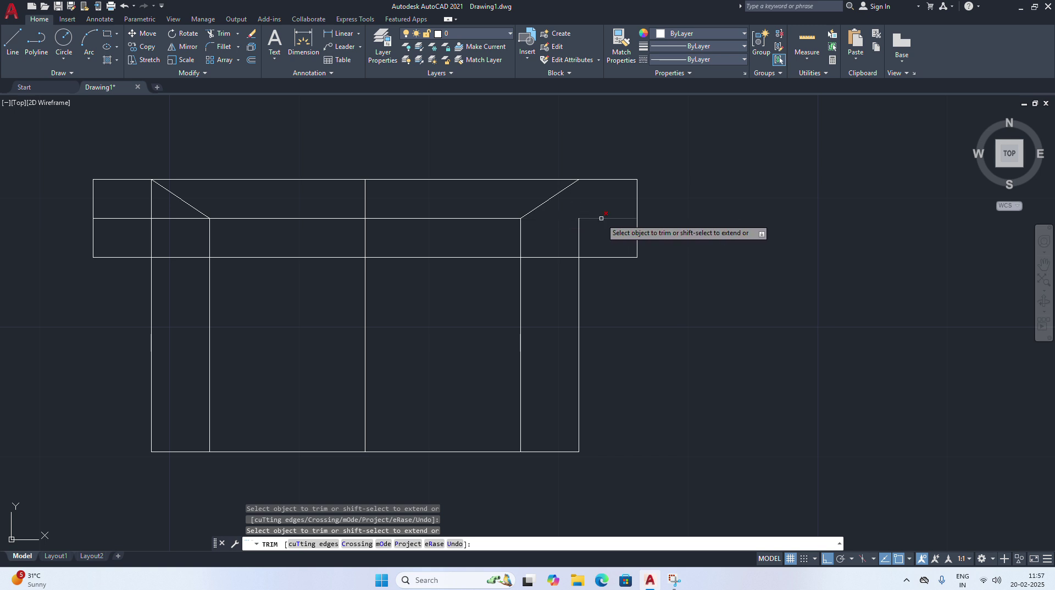
pyautogui.click(601, 219)
pyautogui.click(579, 229)
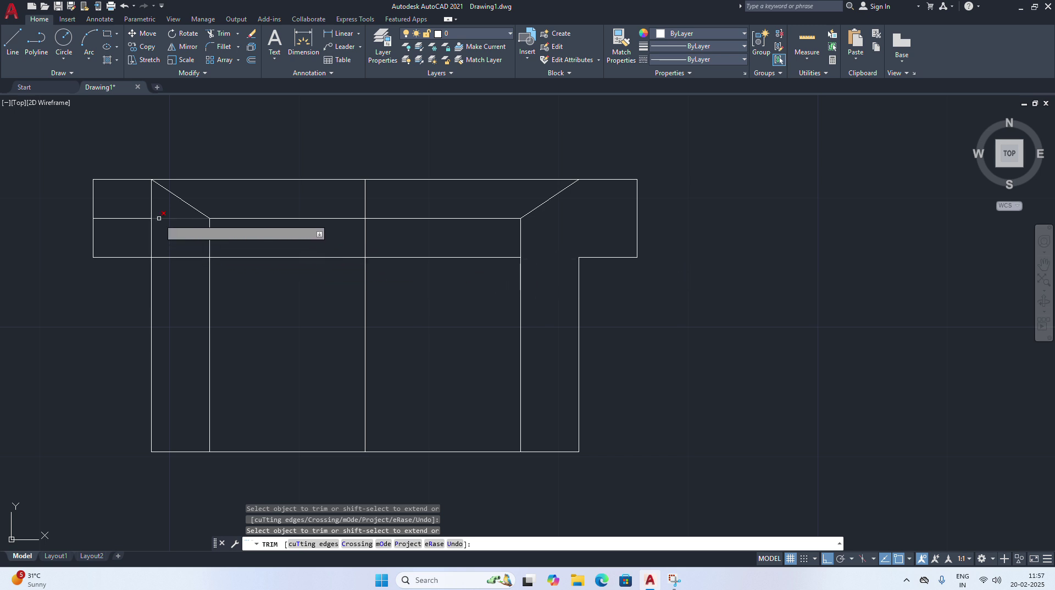
# Trim the excess line segments inside the bush's left collar and wall, and the collar's lower line across the bore
pyautogui.click(152, 200)
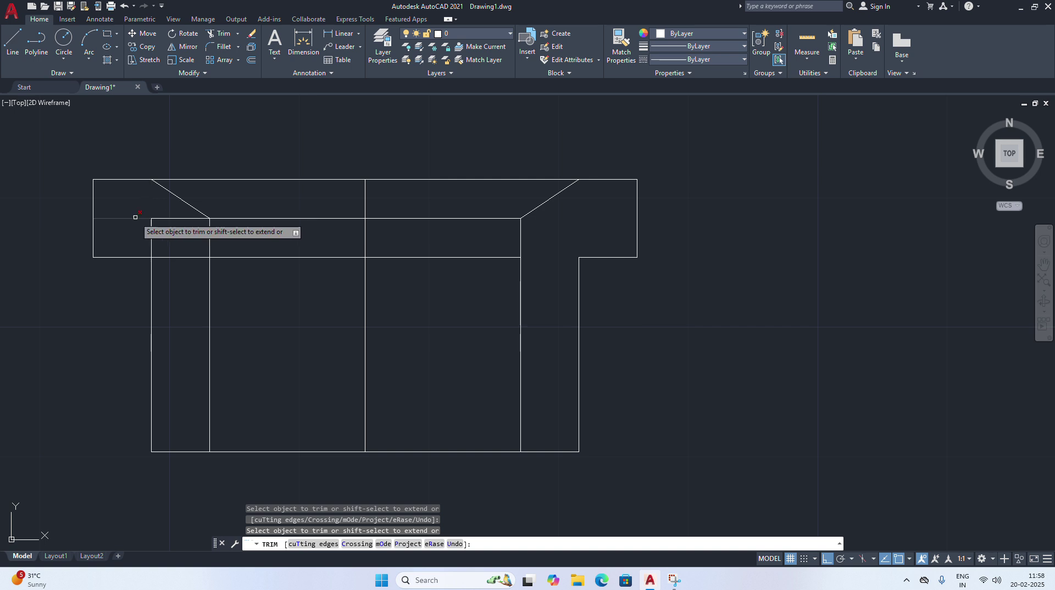
pyautogui.click(135, 218)
pyautogui.click(176, 218)
pyautogui.click(151, 234)
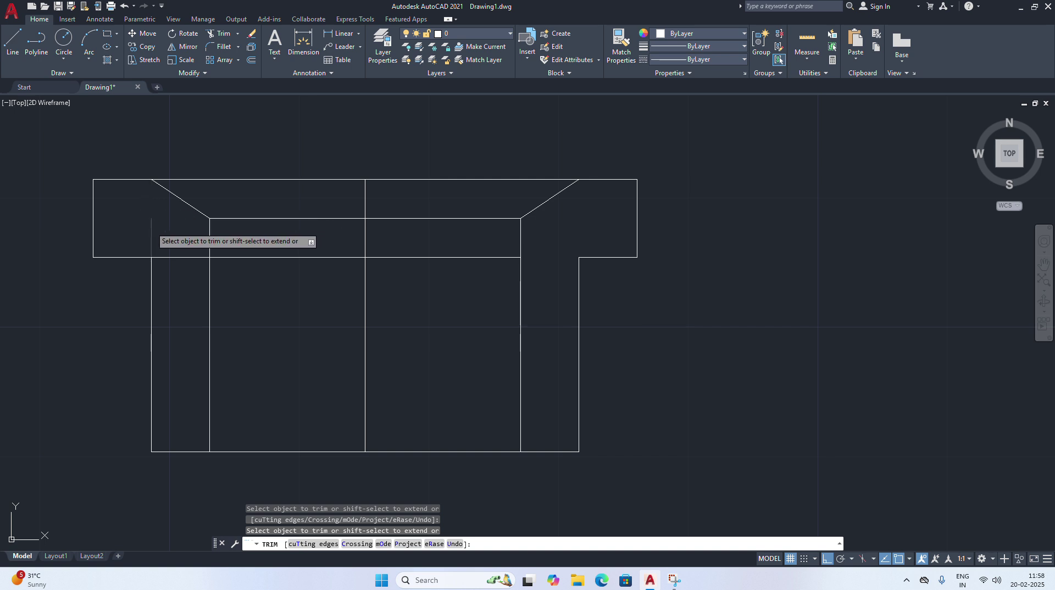
pyautogui.click(179, 258)
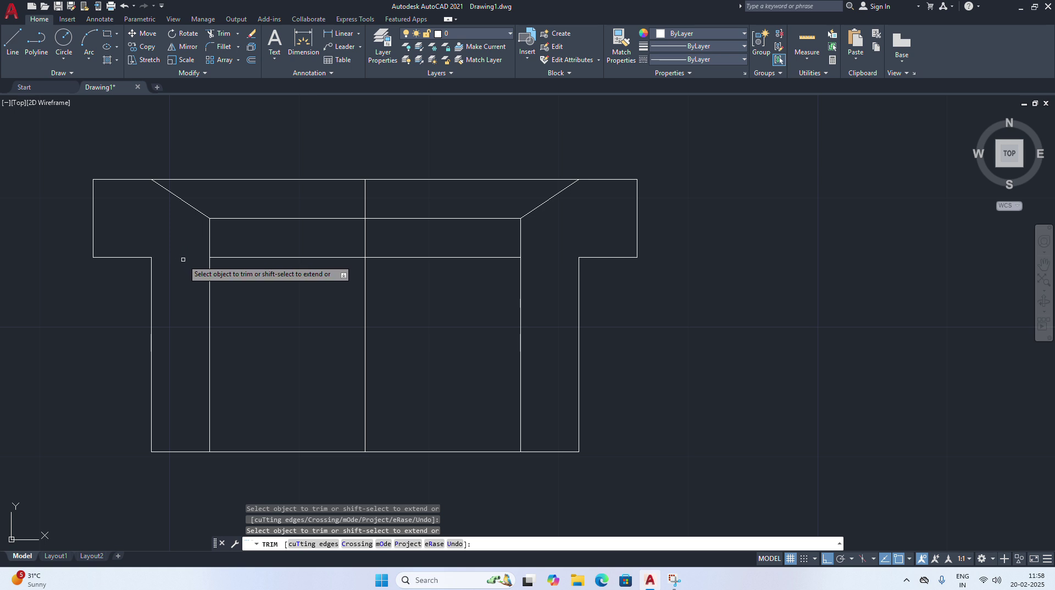
pyautogui.click(285, 257)
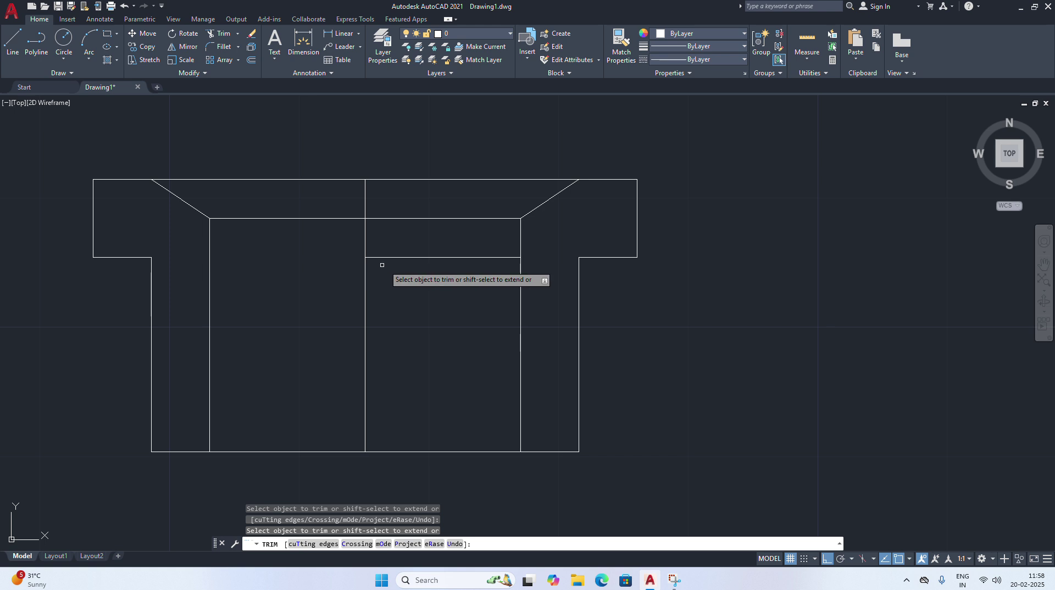
pyautogui.click(427, 258)
pyautogui.rightClick(700, 260)
pyautogui.click(721, 264)
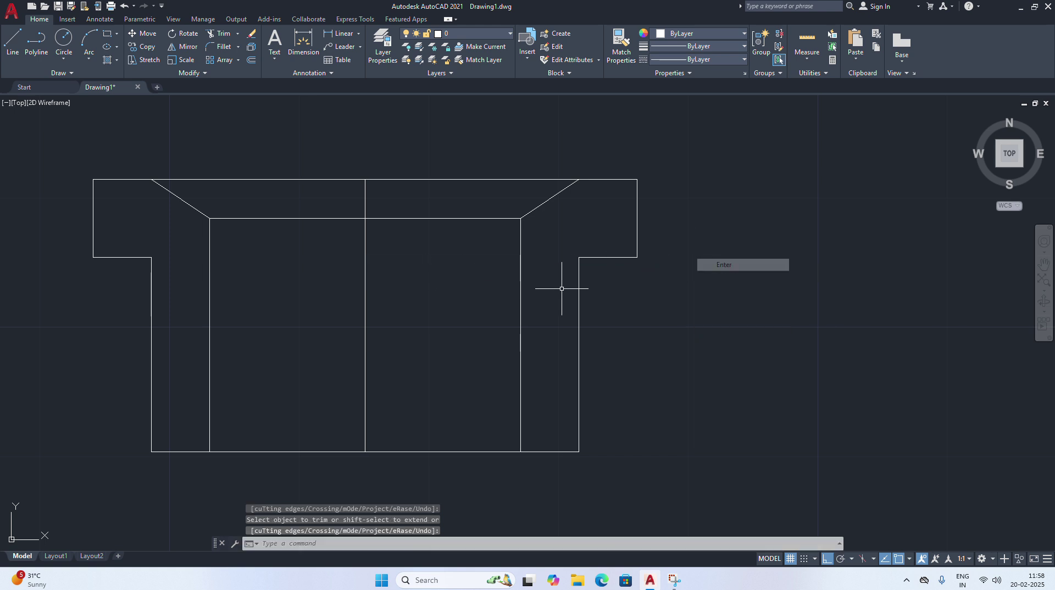
# Hatch the bush's right wall and collar section with a pattern scale of 0.5
pyautogui.scroll(-2, 386, 327)
pyautogui.scroll(-2, 385, 341)
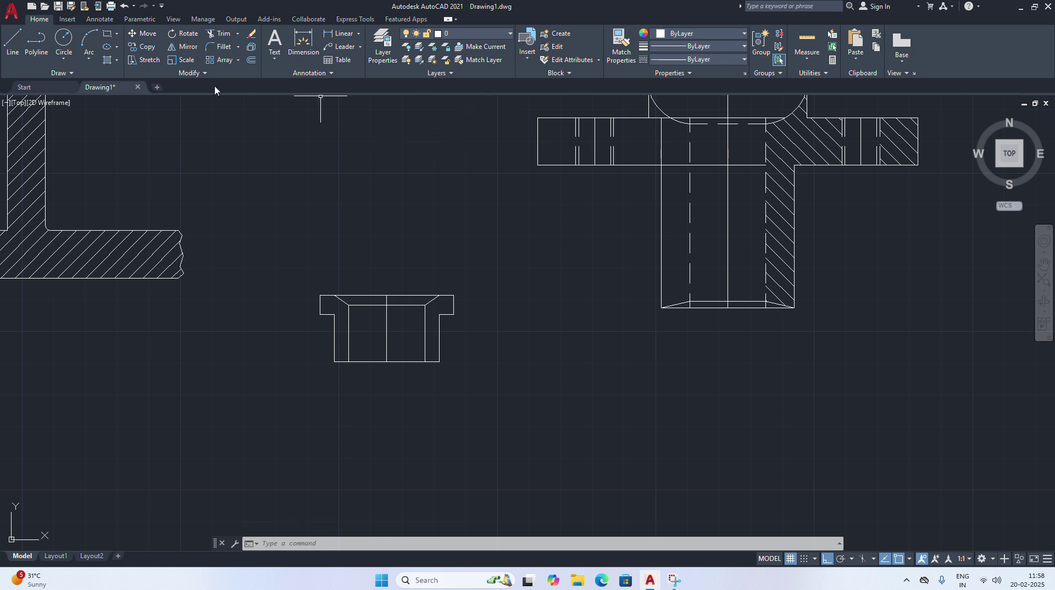
pyautogui.click(108, 61)
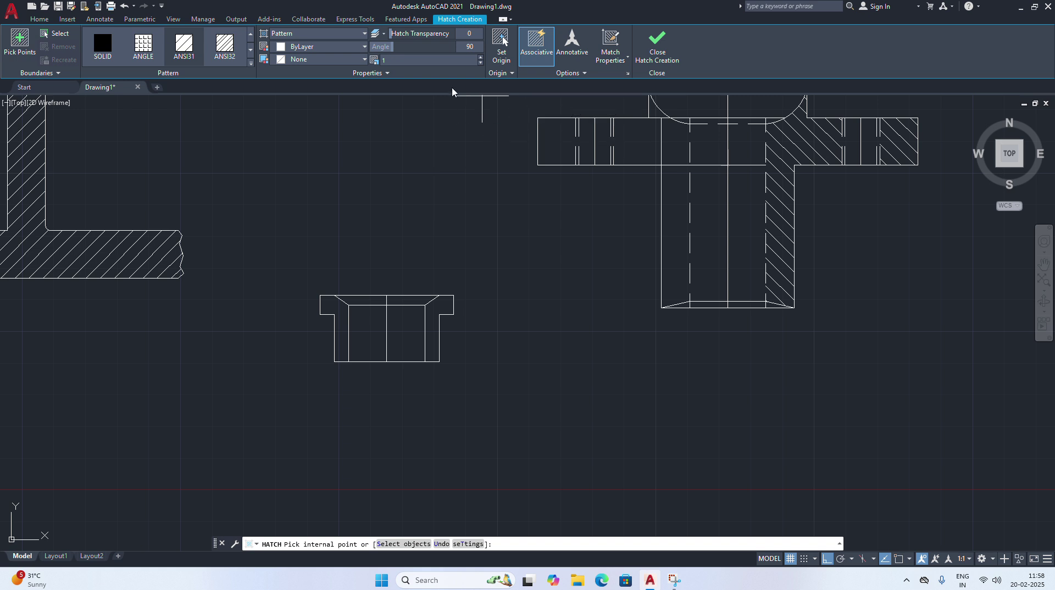
pyautogui.click(469, 57)
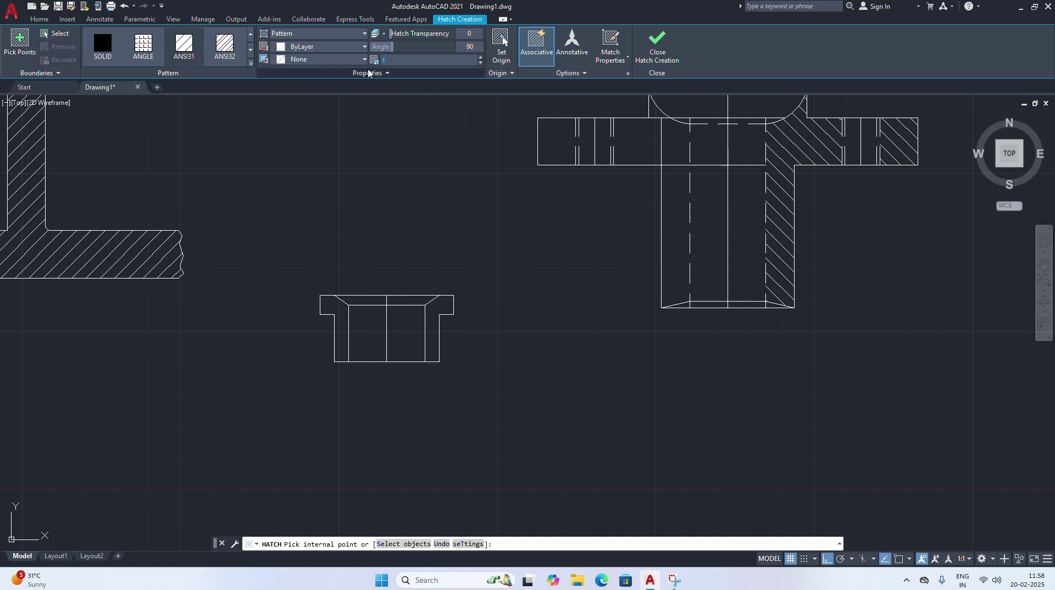
pyautogui.write('.5')
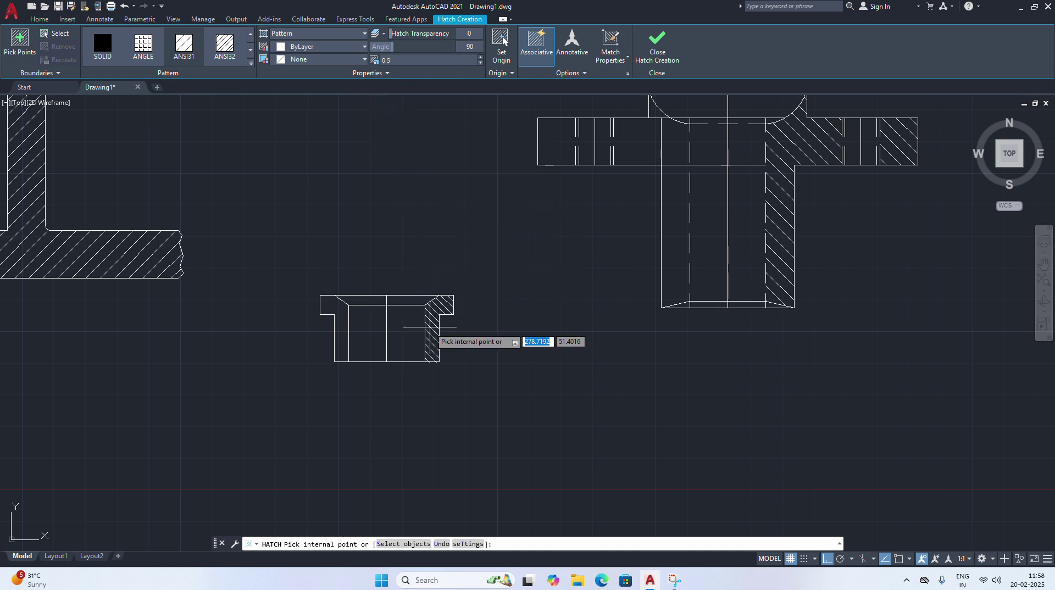
pyautogui.click(430, 327)
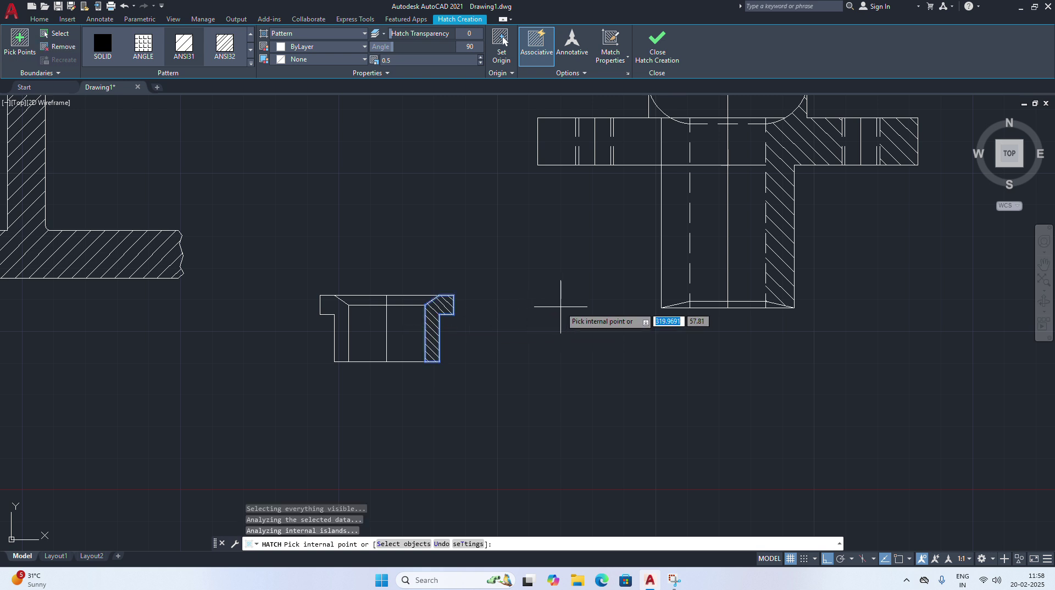
pyautogui.press('Escape')
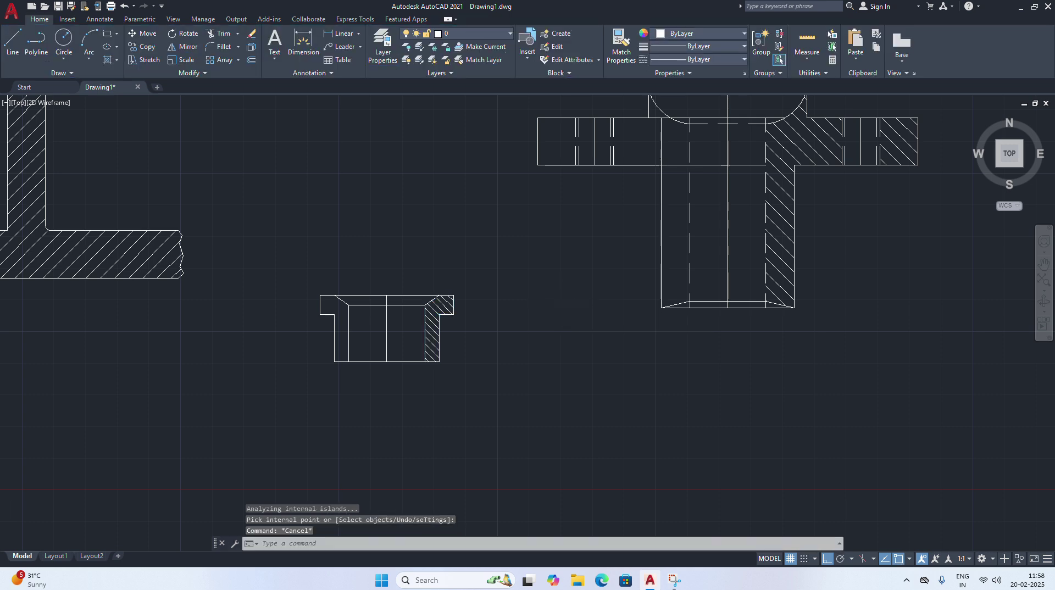
# Try to move the bush by its centre point on the chamfer line to the top centre of the first part's base plate
pyautogui.scroll(-5, 494, 310)
pyautogui.scroll(2, 494, 310)
pyautogui.scroll(2, 390, 332)
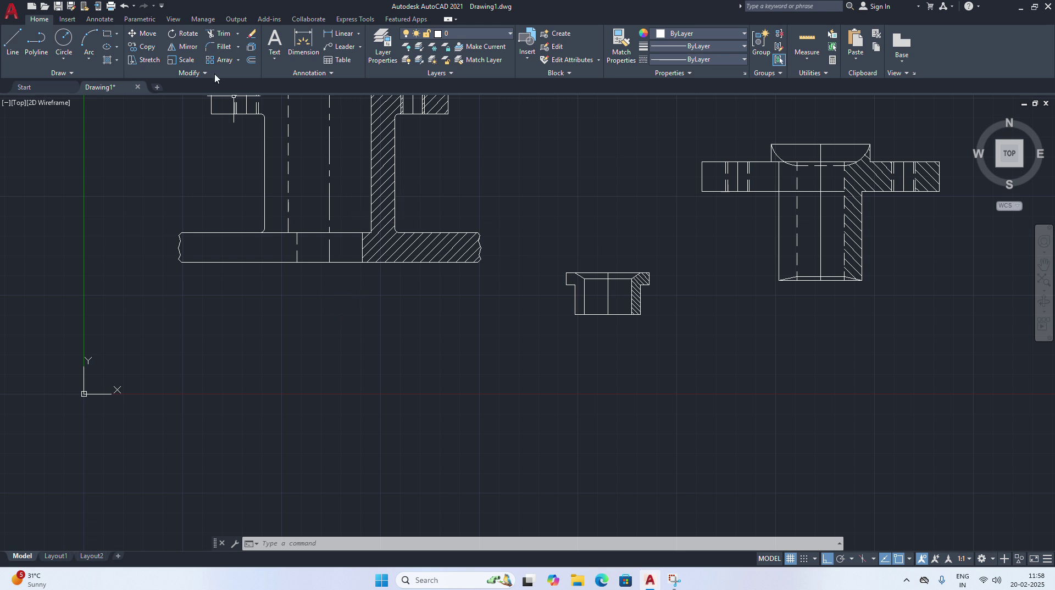
pyautogui.click(144, 38)
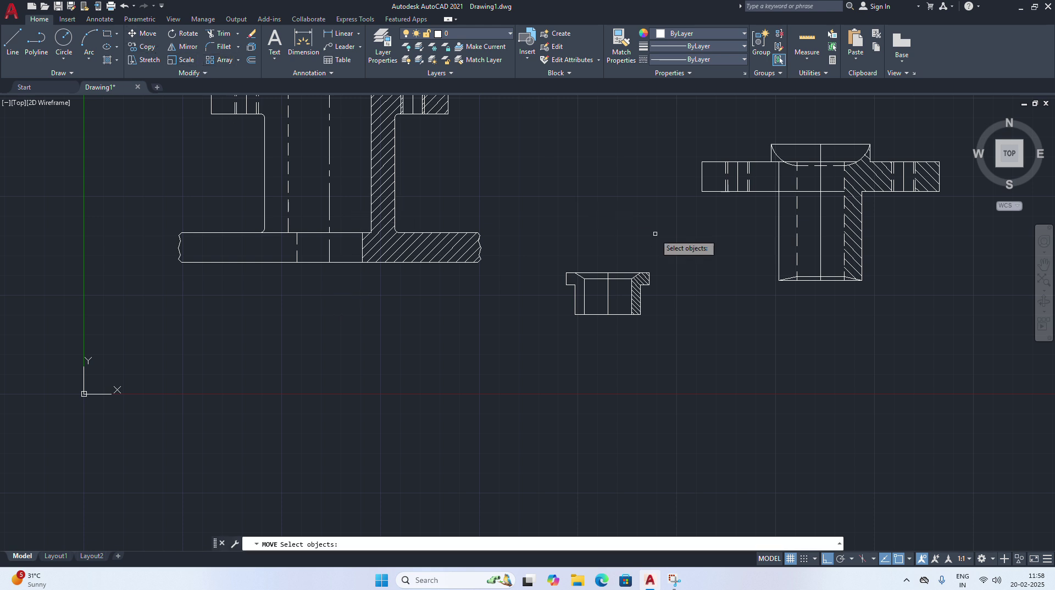
pyautogui.click(680, 256)
pyautogui.click(515, 335)
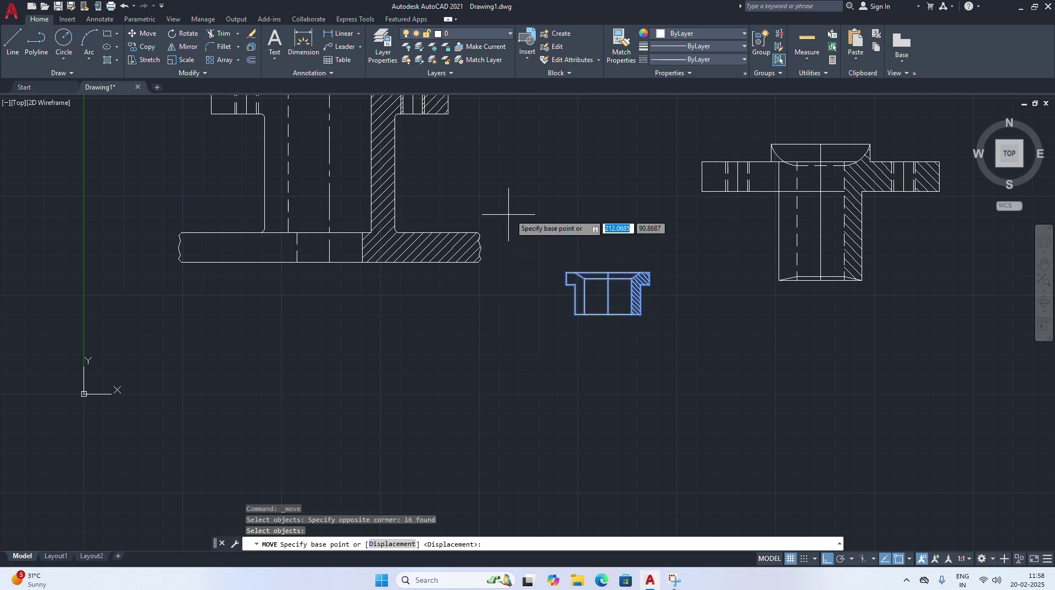
pyautogui.click(608, 279)
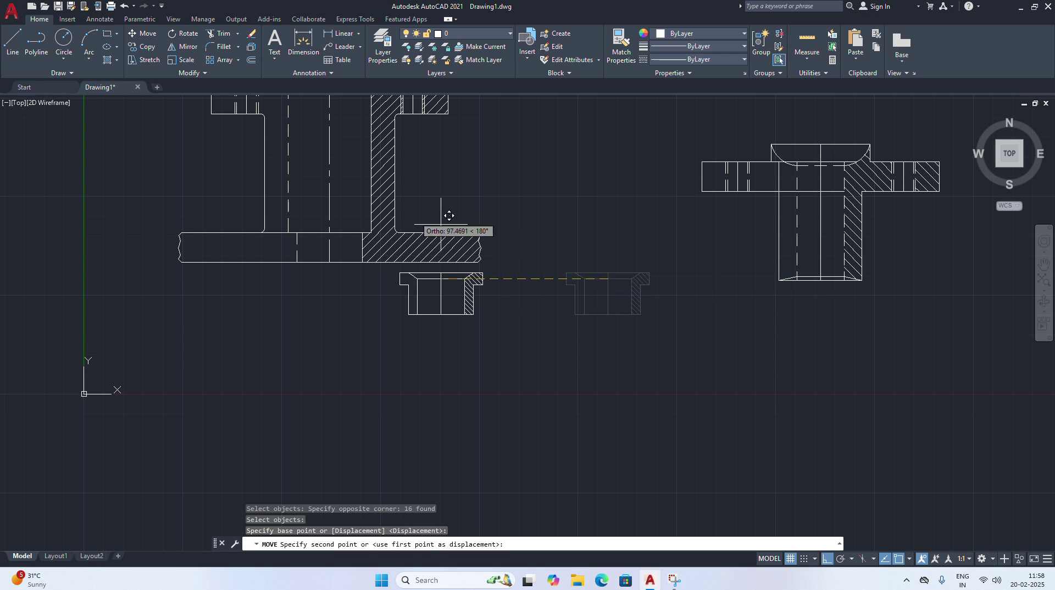
pyautogui.click(330, 233)
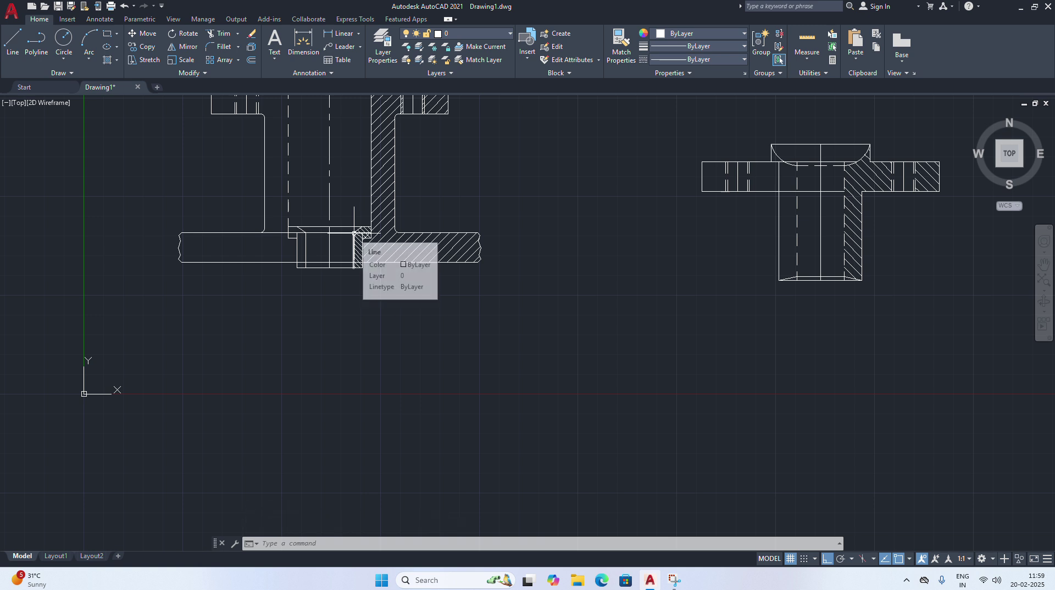
pyautogui.click(126, 7)
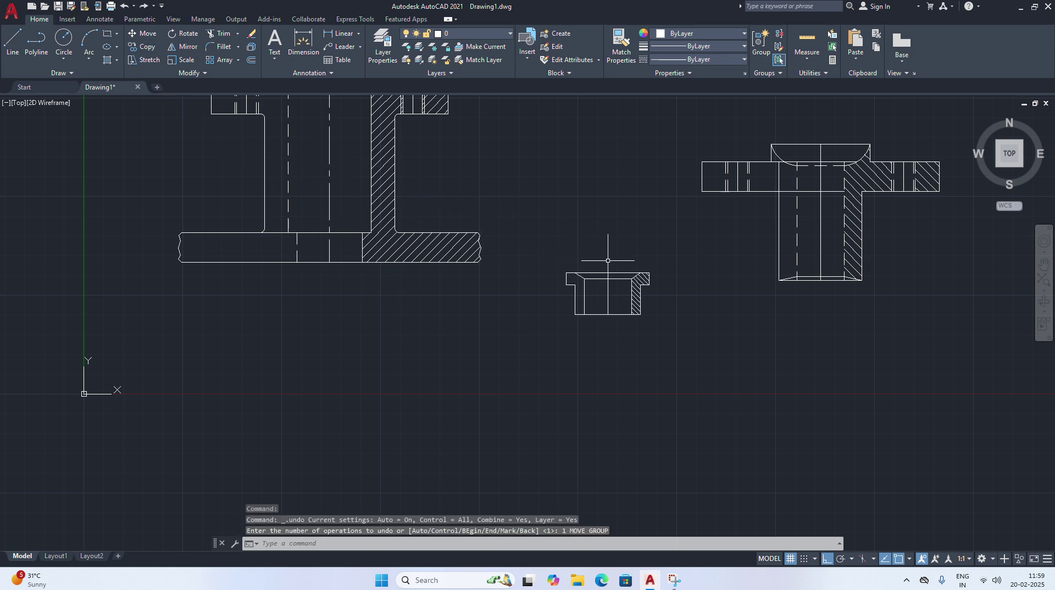
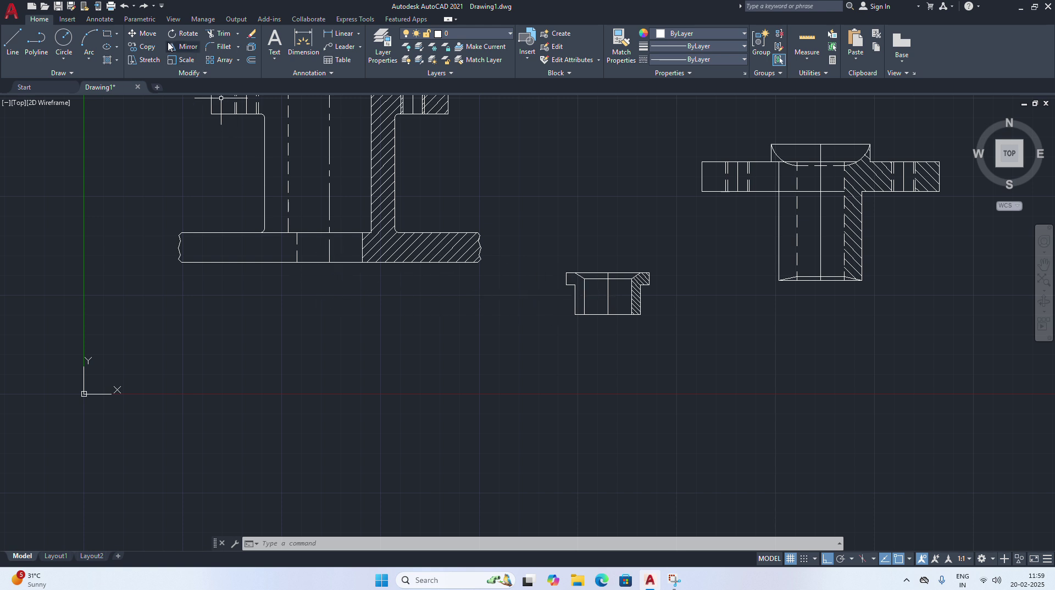
# Move the collared bush by its bottom centre point to the bottom centre of the first part's base plate
pyautogui.press('m')
pyautogui.press('Return')
pyautogui.click(543, 260)
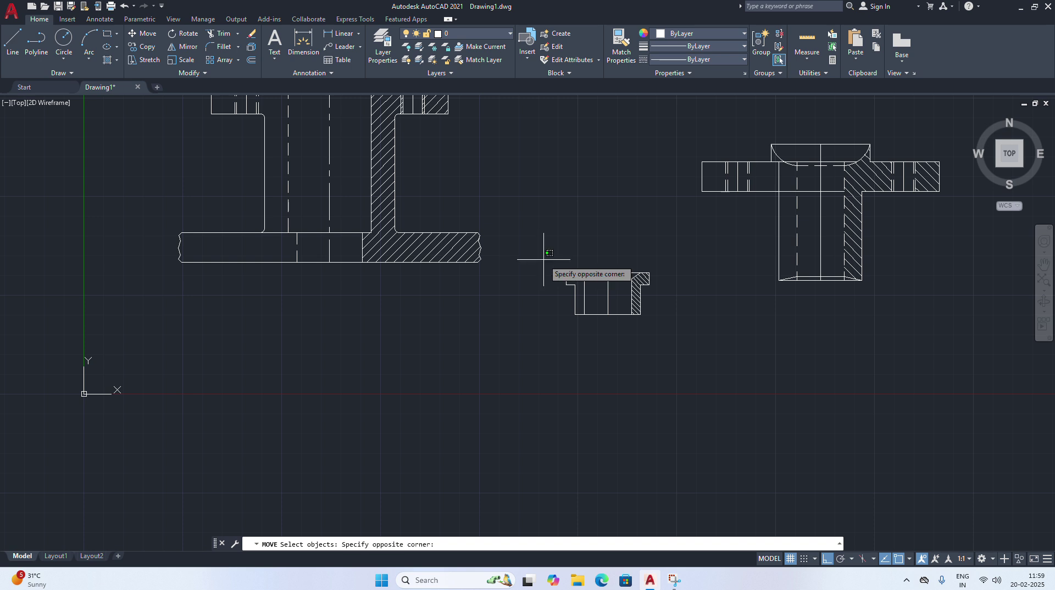
pyautogui.click(697, 336)
pyautogui.press('Return')
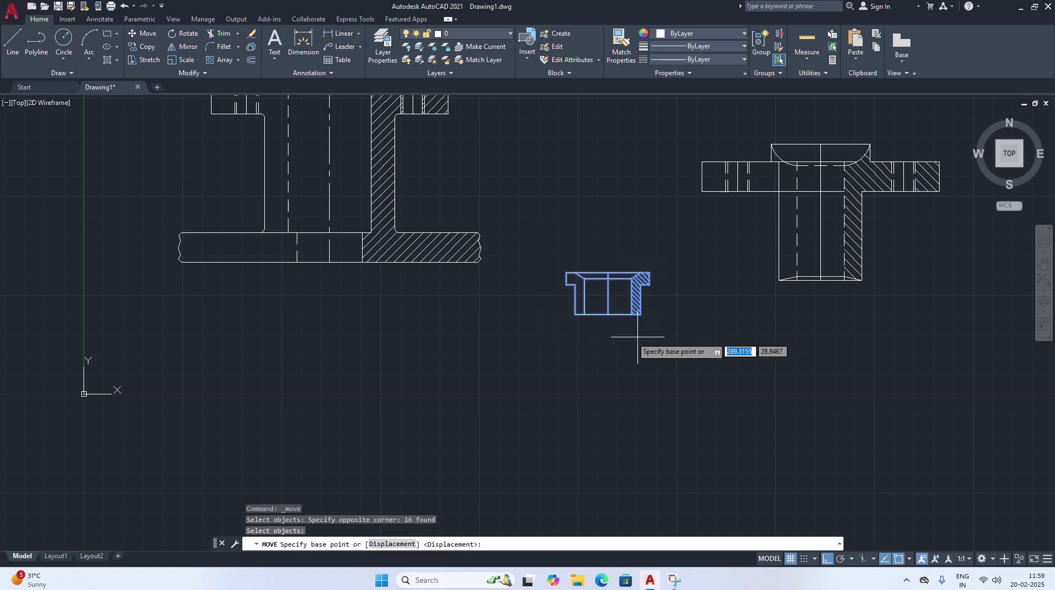
pyautogui.click(608, 314)
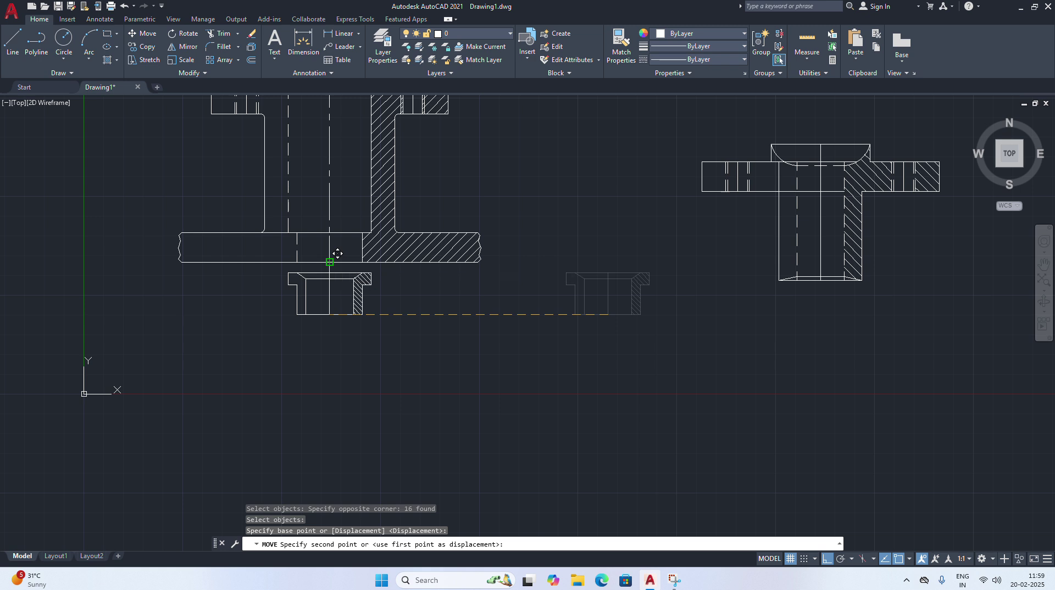
pyautogui.click(329, 261)
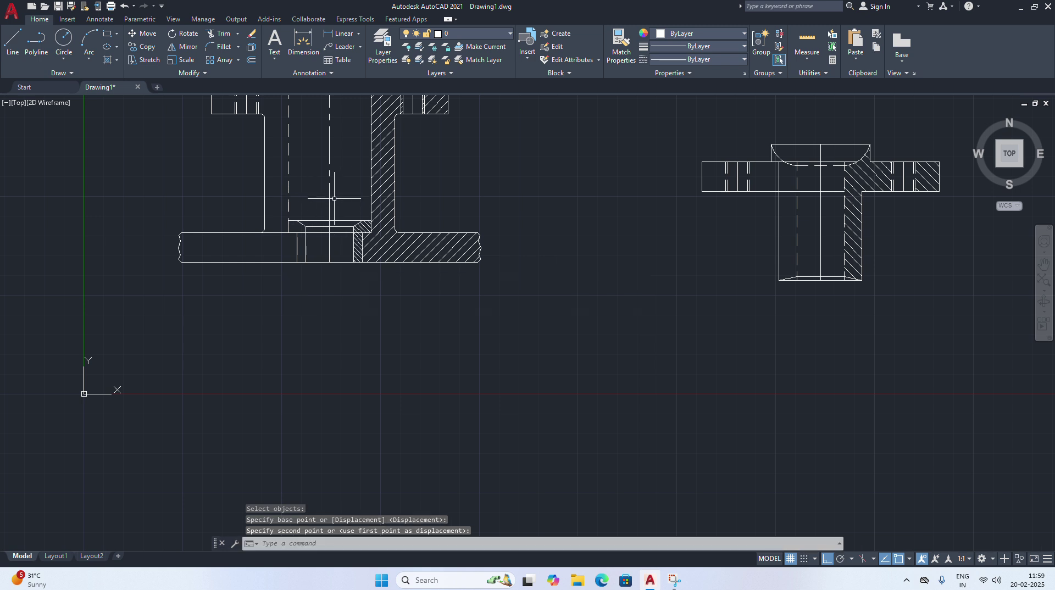
# Draw a horizontal line across the flanged gland's sleeve below its flange, spanning about the flange's full width
pyautogui.rightClick(563, 195)
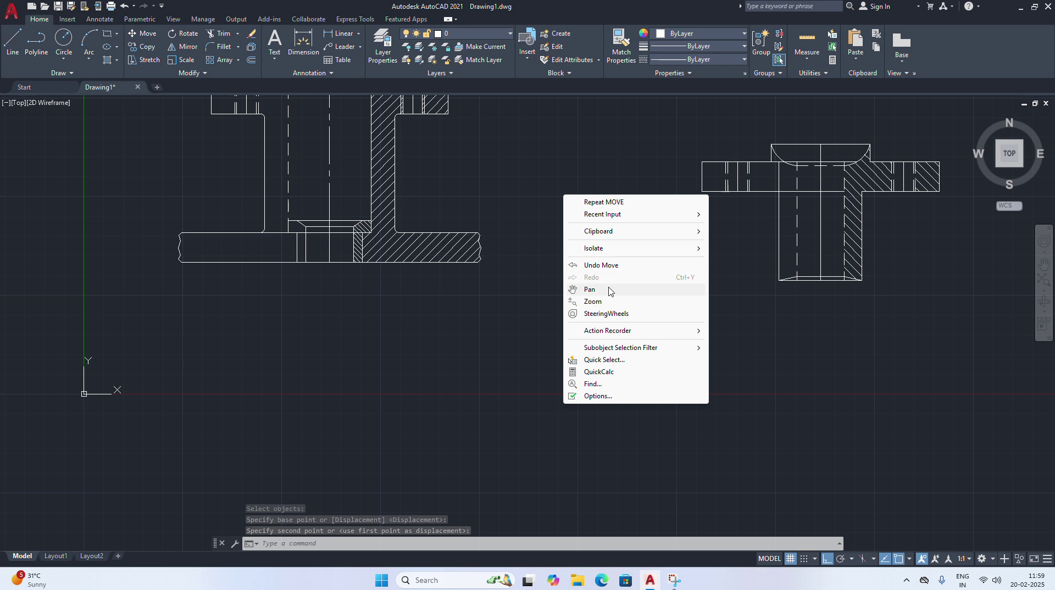
pyautogui.click(607, 288)
pyautogui.moveTo(582, 238); pyautogui.dragTo(542, 348)
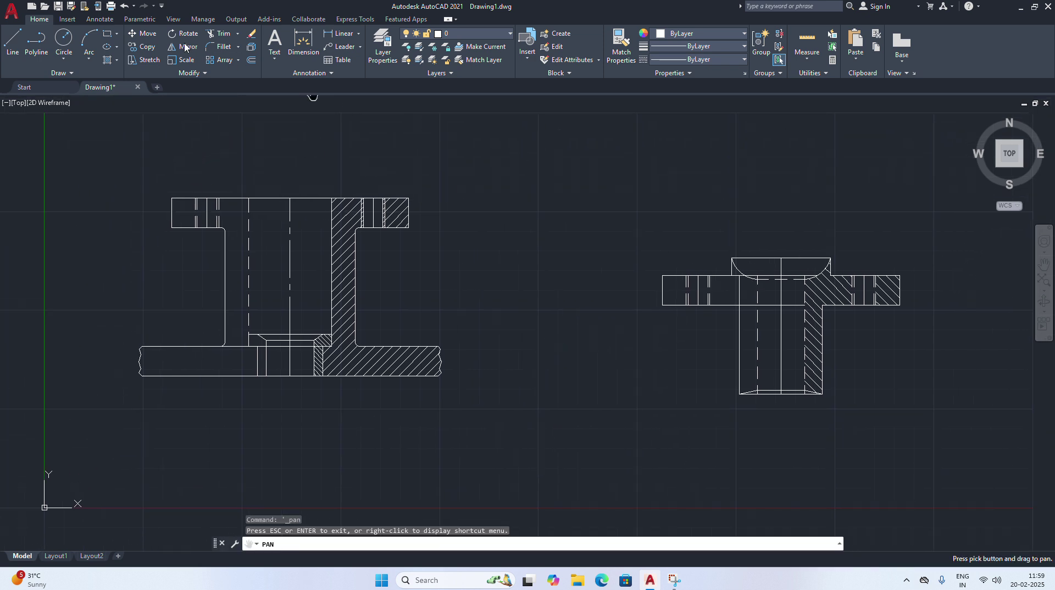
pyautogui.click(12, 41)
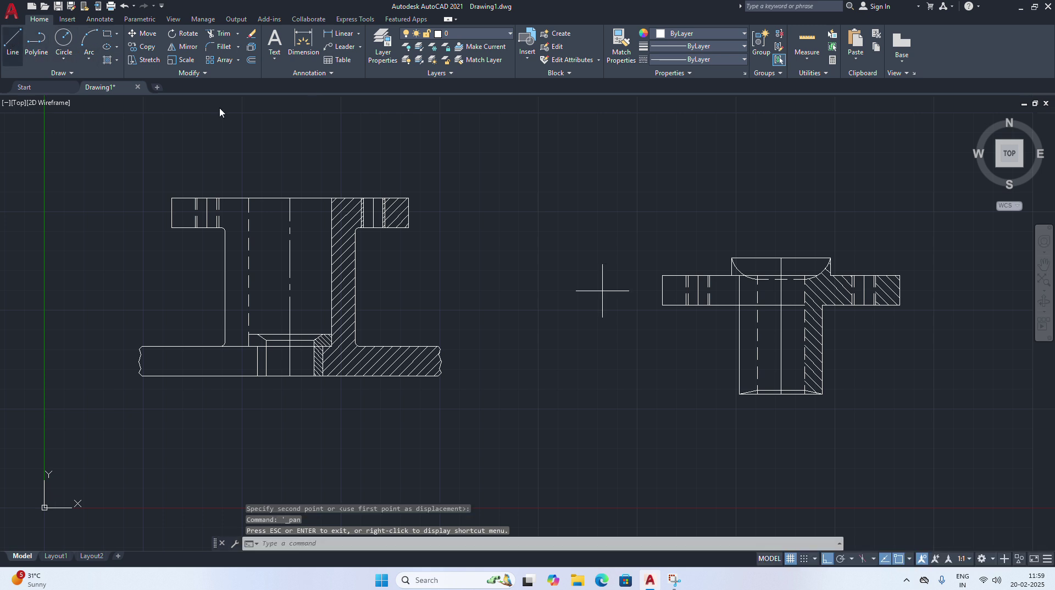
pyautogui.click(665, 345)
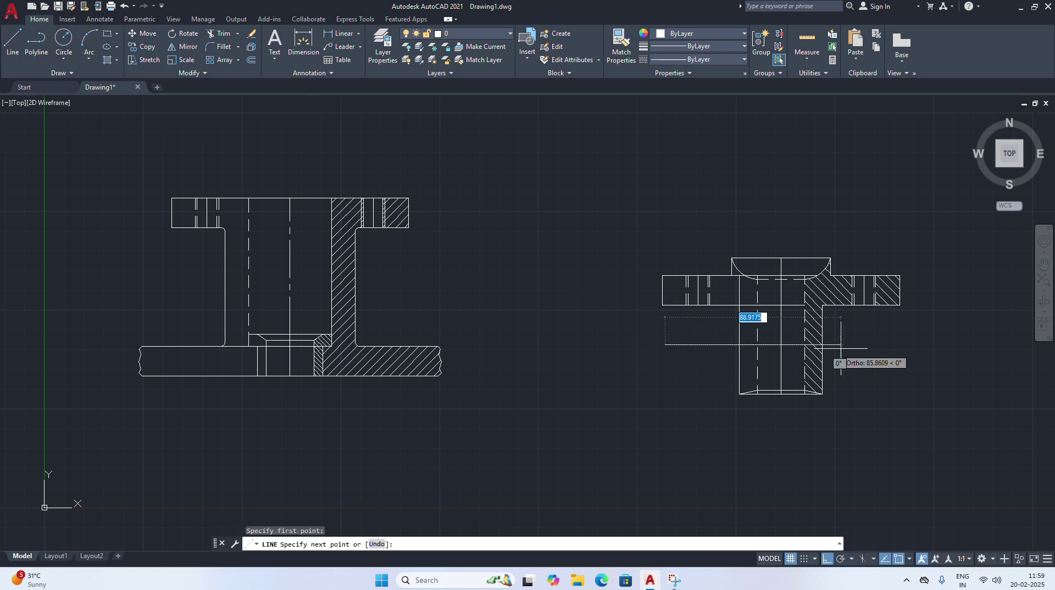
pyautogui.click(903, 345)
pyautogui.rightClick(934, 256)
pyautogui.click(959, 266)
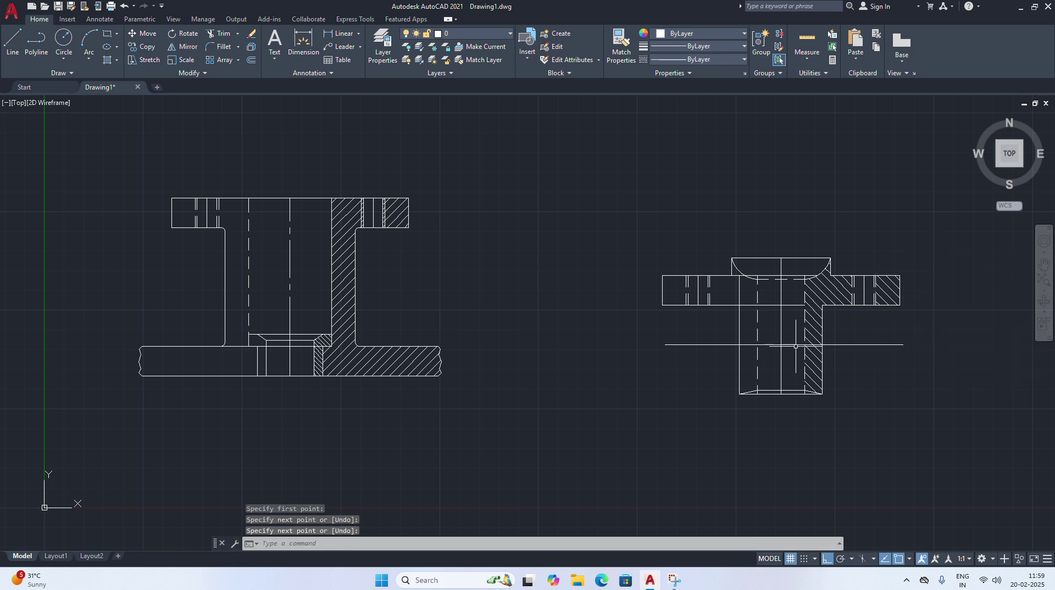
pyautogui.click(135, 34)
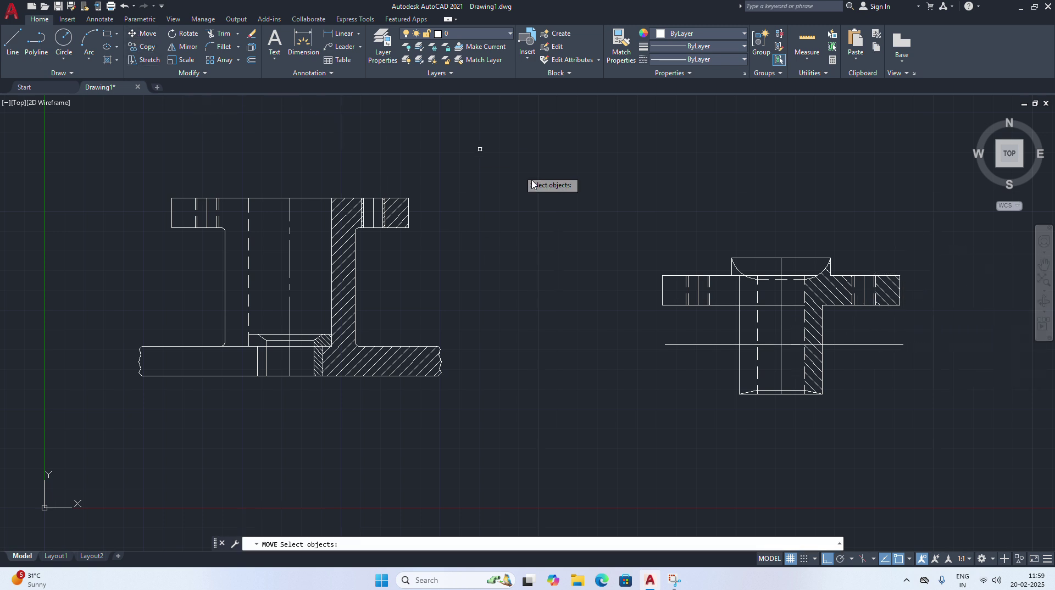
pyautogui.click(636, 199)
pyautogui.click(879, 461)
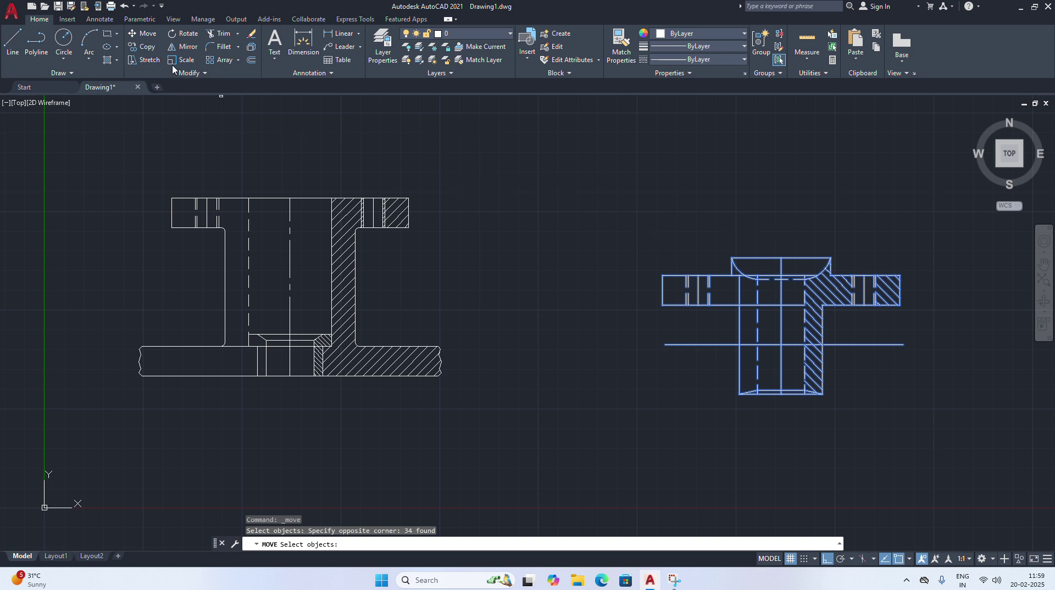
pyautogui.click(148, 49)
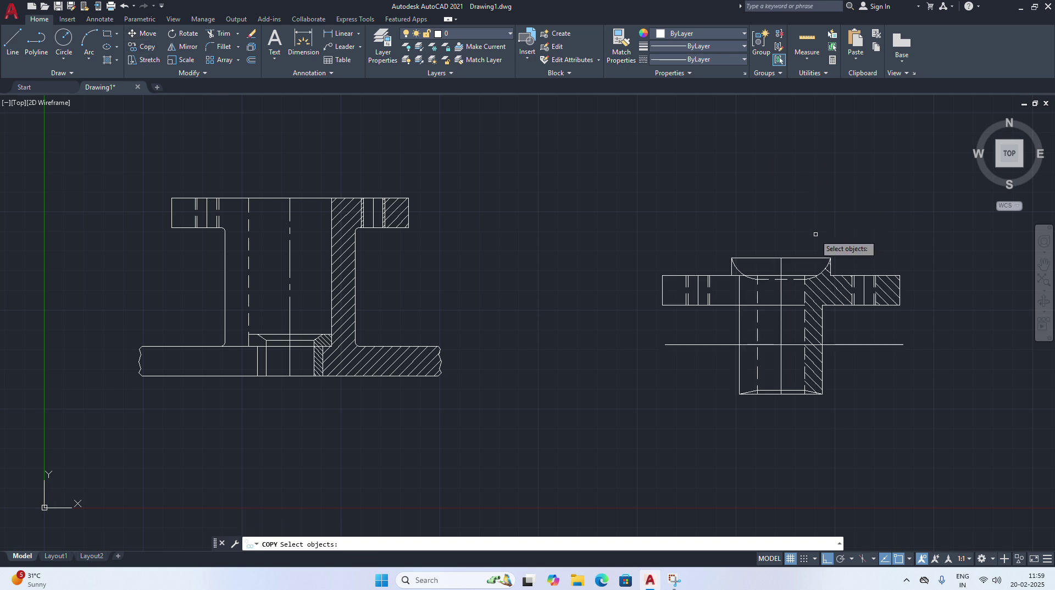
pyautogui.press('Escape')
# Copy the flanged gland with its horizontal line from the line's centreline intersection to the top centre of the first part's upper flange
pyautogui.click(140, 49)
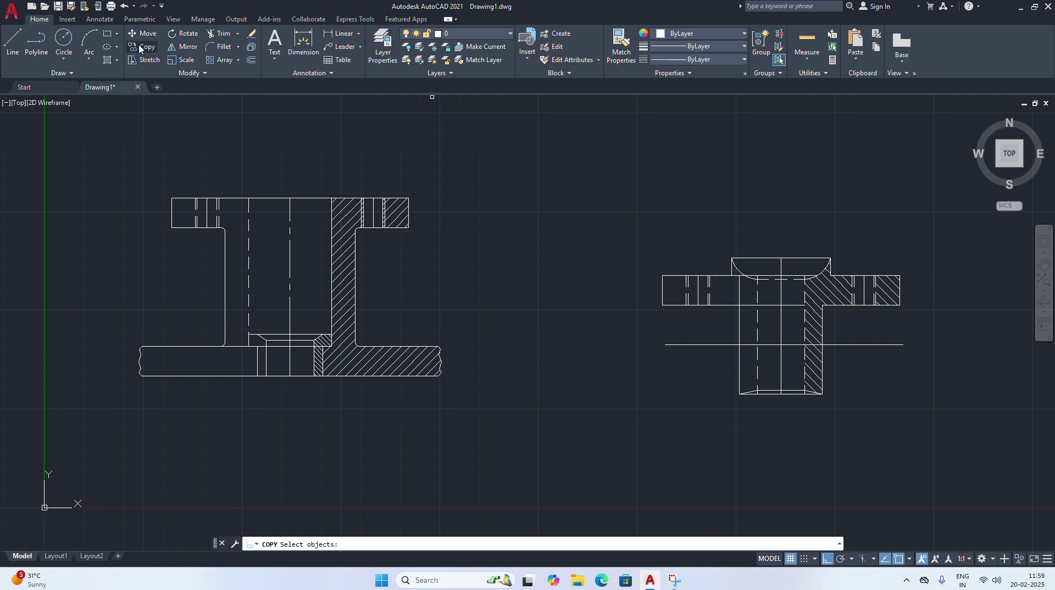
pyautogui.click(607, 201)
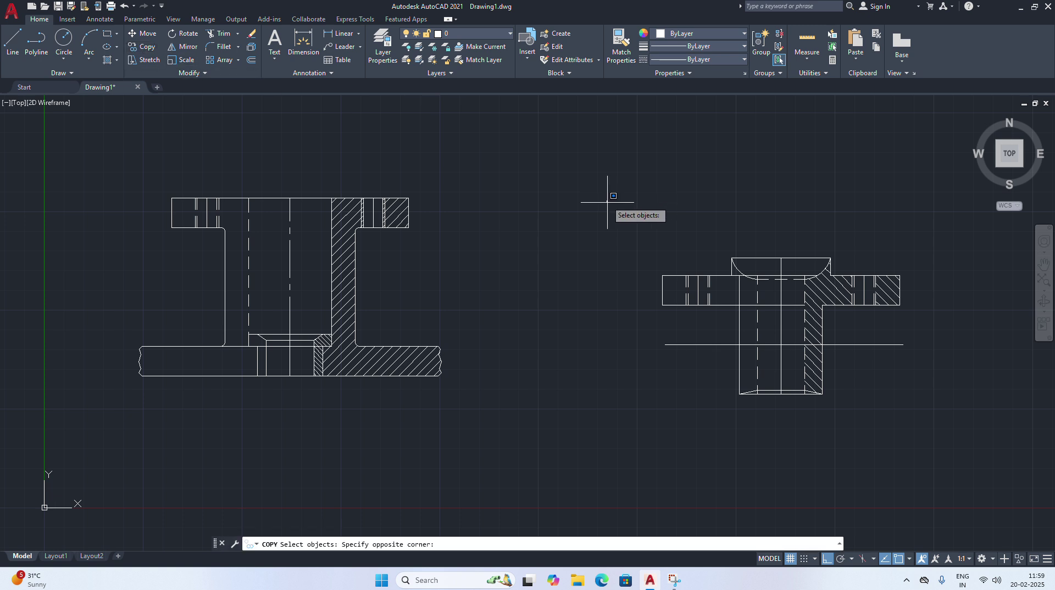
pyautogui.click(966, 436)
pyautogui.click(780, 345)
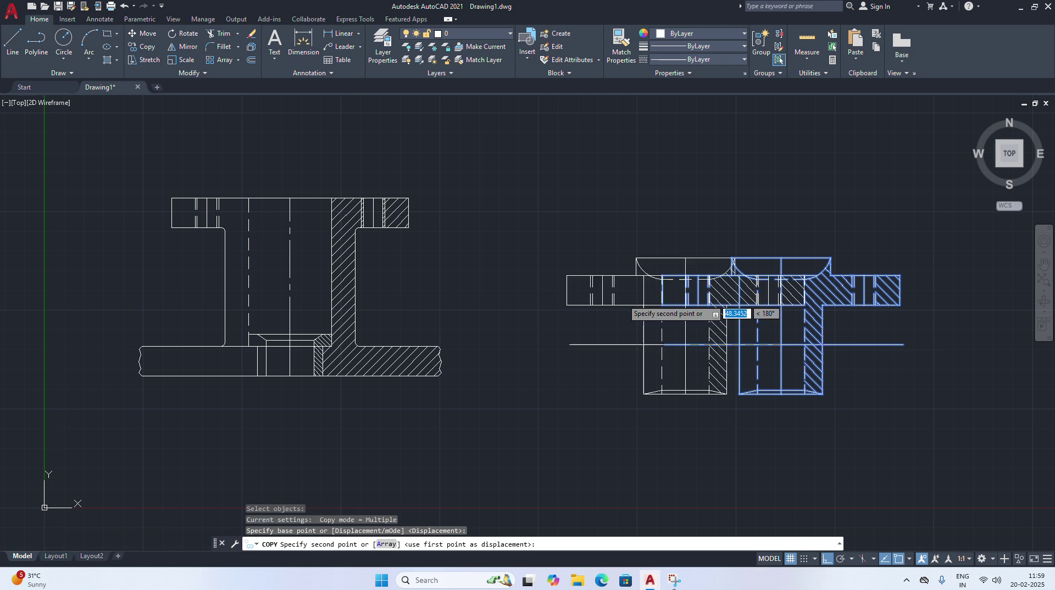
pyautogui.click(291, 198)
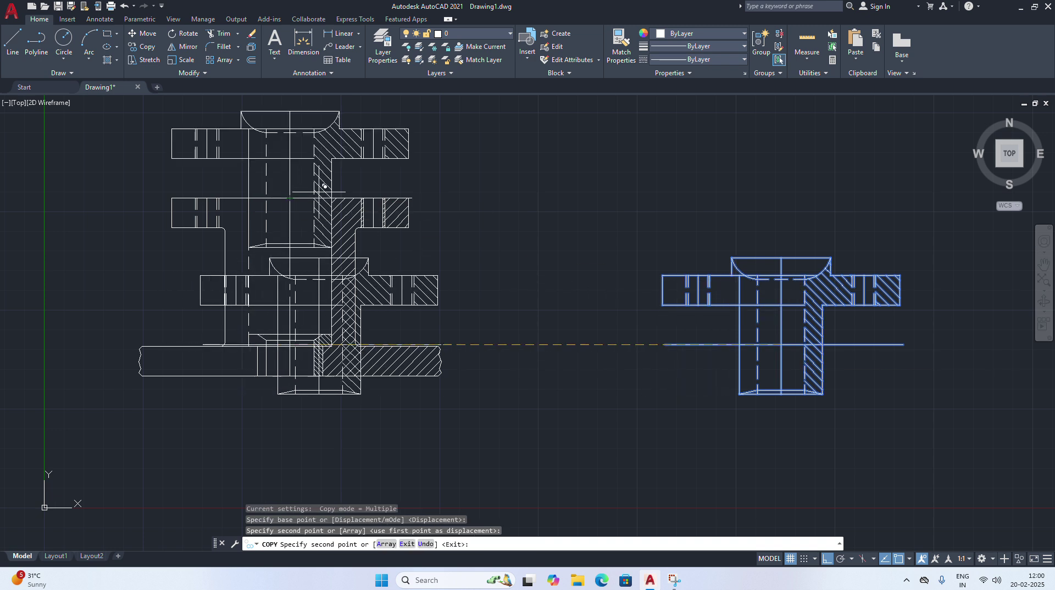
pyautogui.press('Escape')
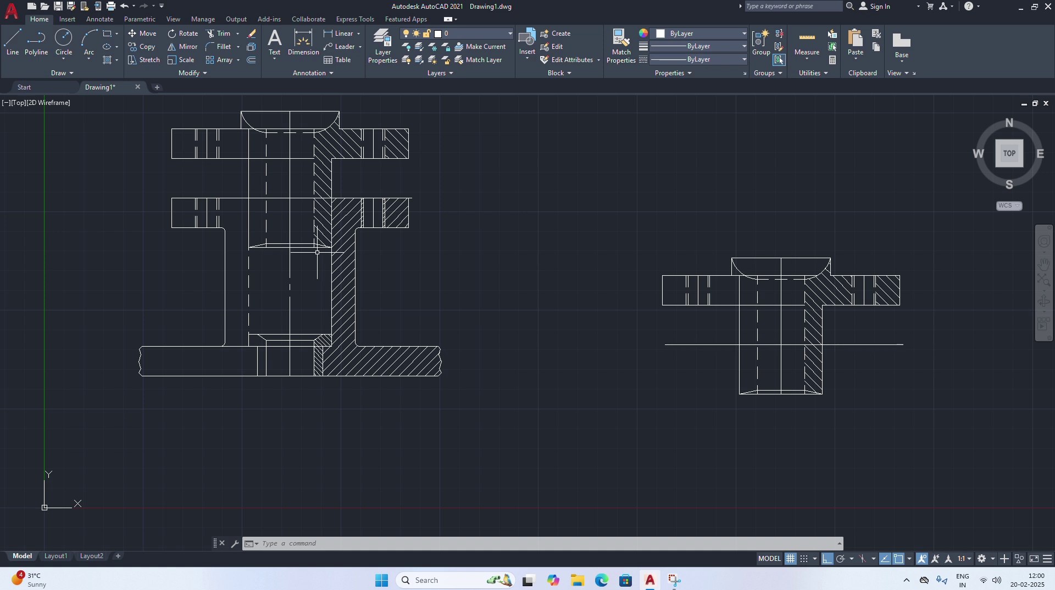
# Draw a vertical line from the inner wall at the copied gland's lower end down to the bush's inner wall
pyautogui.click(13, 41)
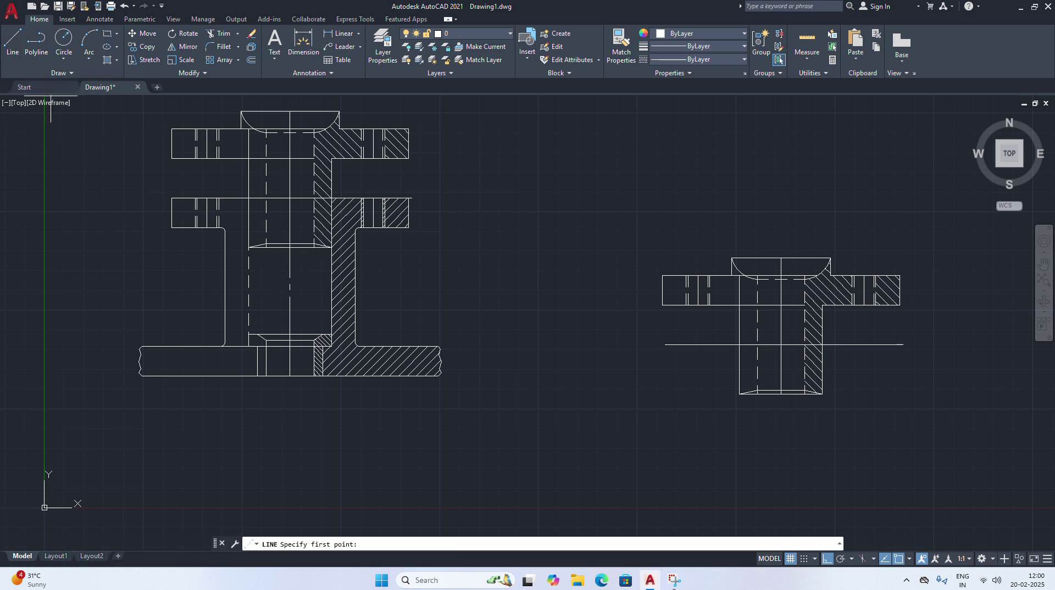
pyautogui.click(314, 247)
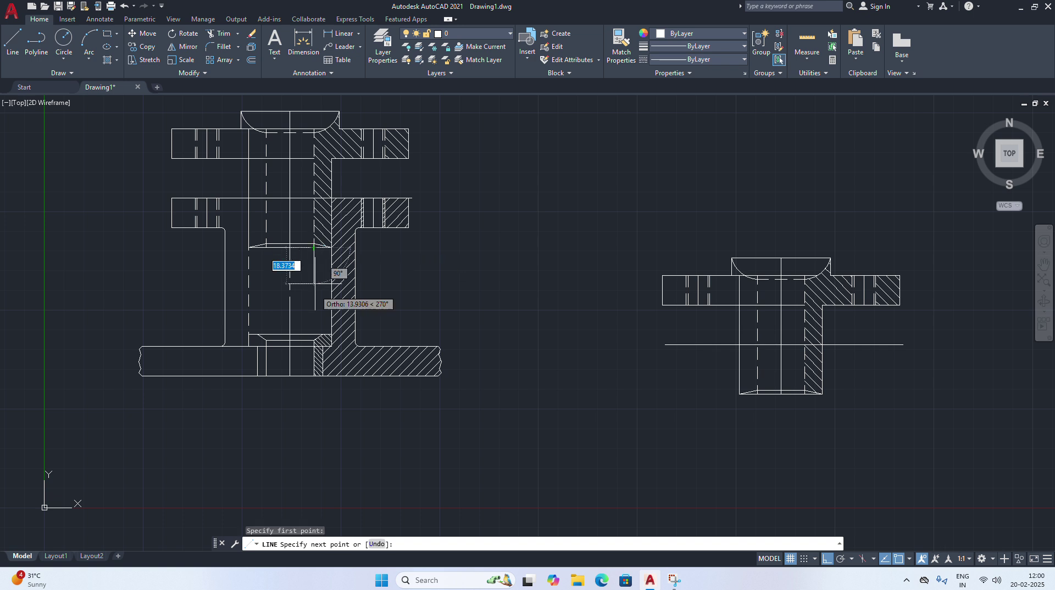
pyautogui.click(314, 340)
pyautogui.rightClick(449, 268)
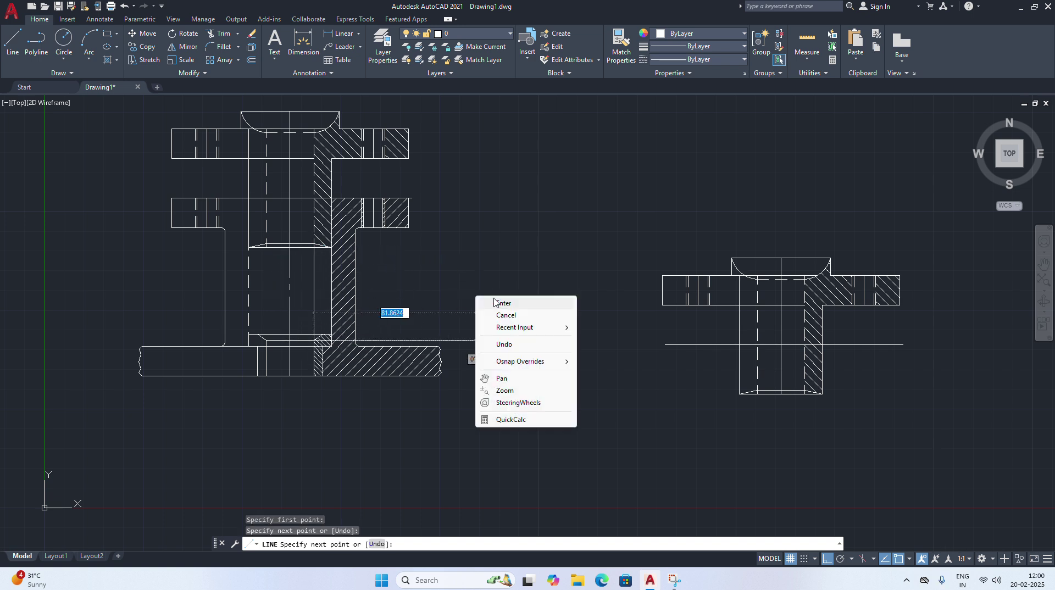
pyautogui.click(498, 303)
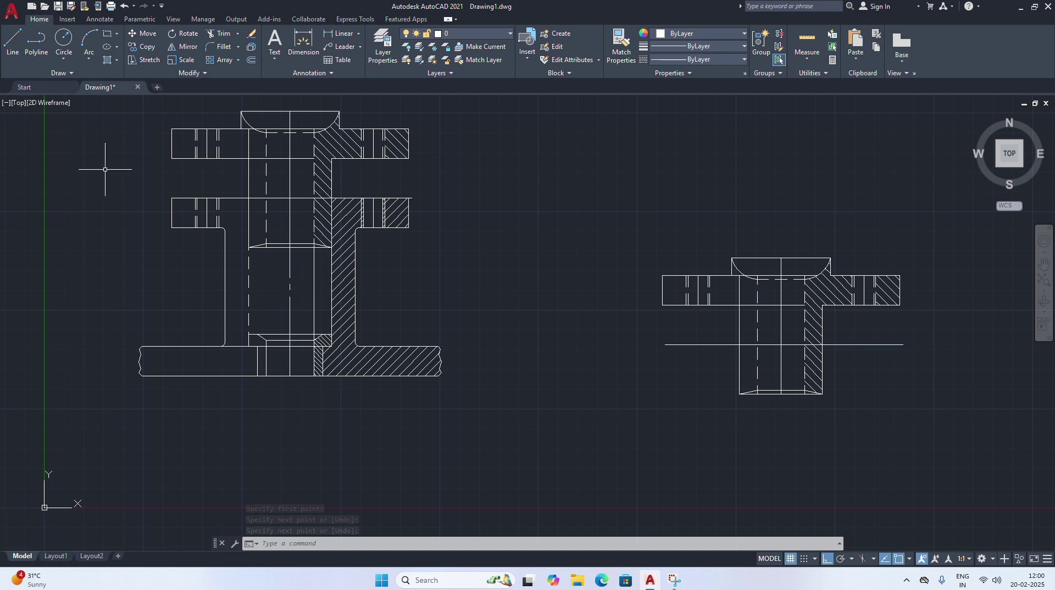
# Hatch the packing space between the gland's lower end and the bush with the ESCHER pattern at scale 0.5
pyautogui.click(117, 61)
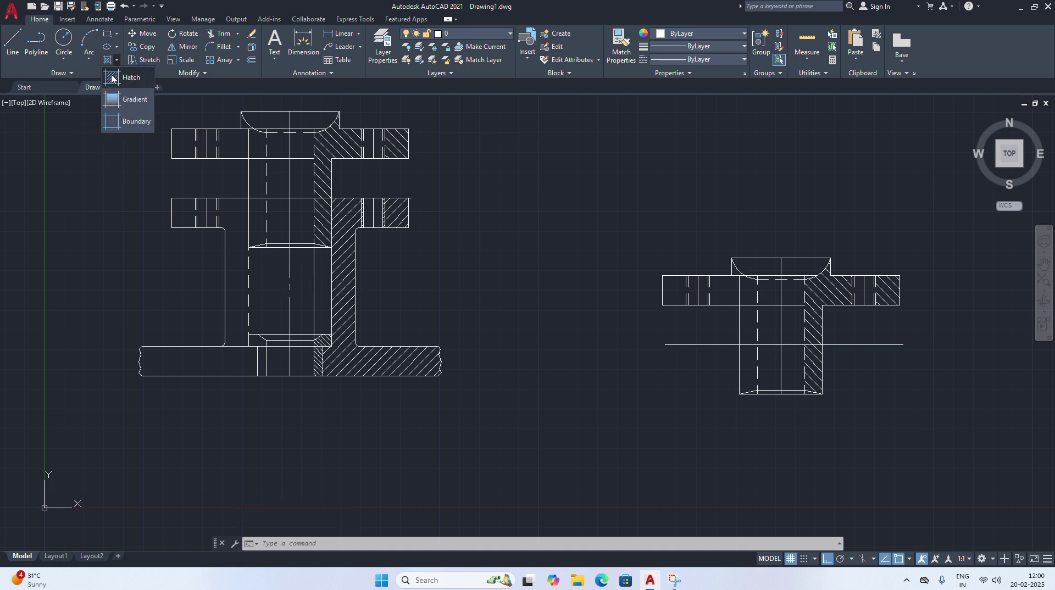
pyautogui.click(112, 78)
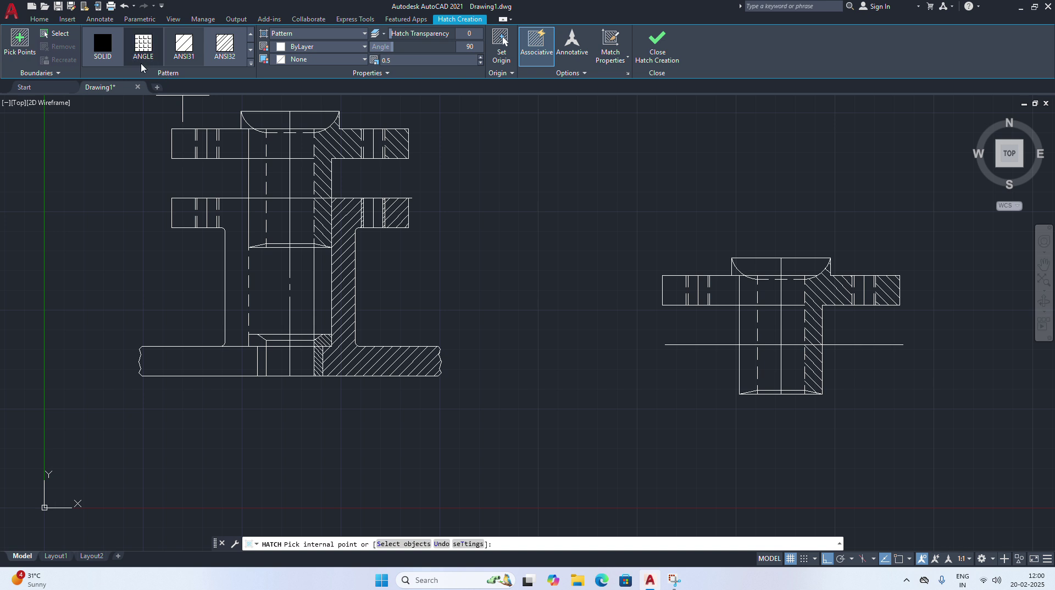
pyautogui.click(251, 64)
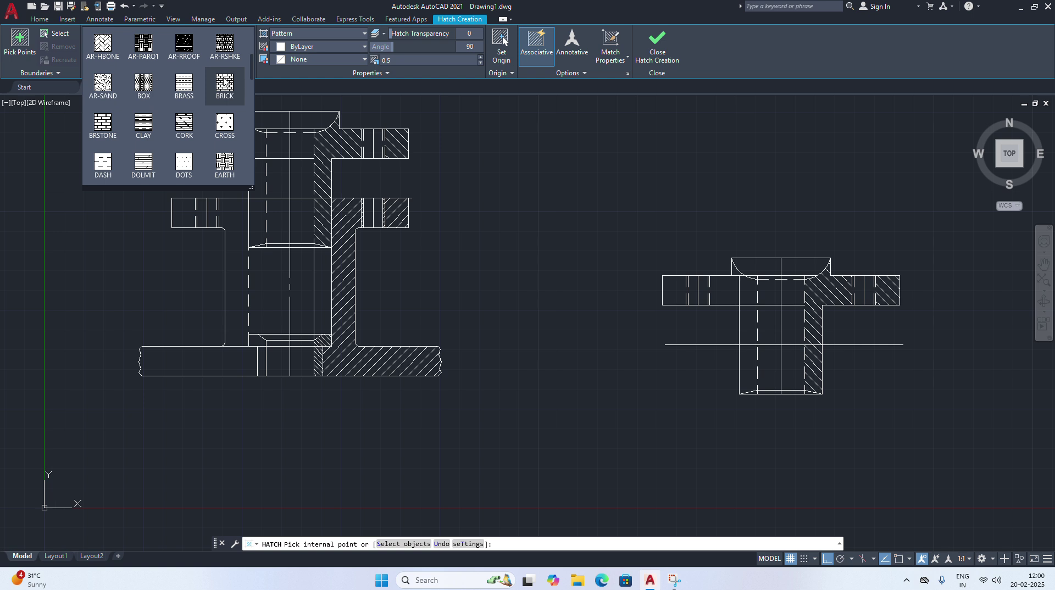
pyautogui.scroll(-2, 184, 88)
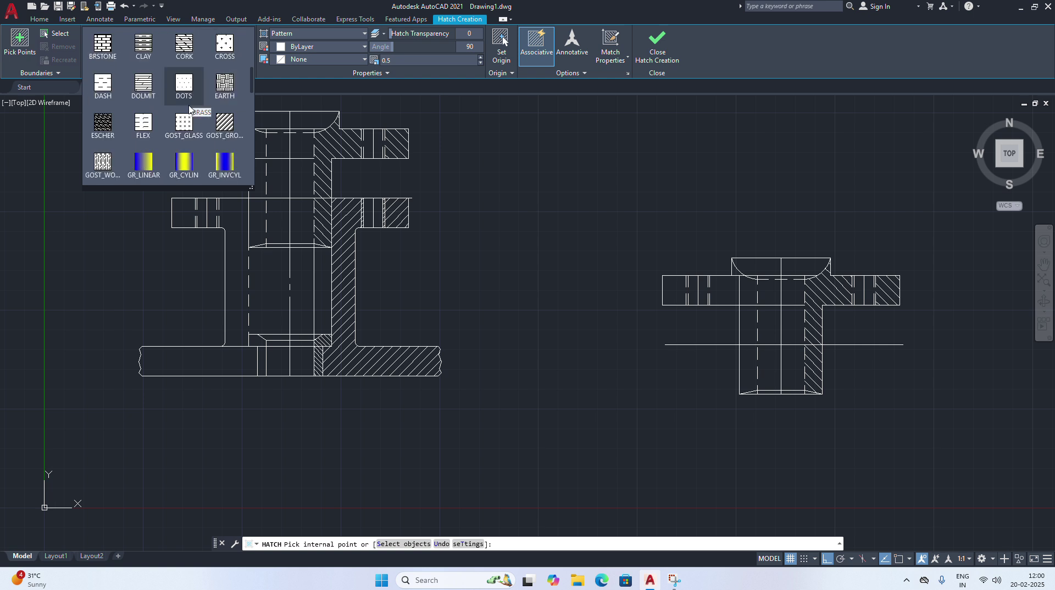
pyautogui.click(102, 124)
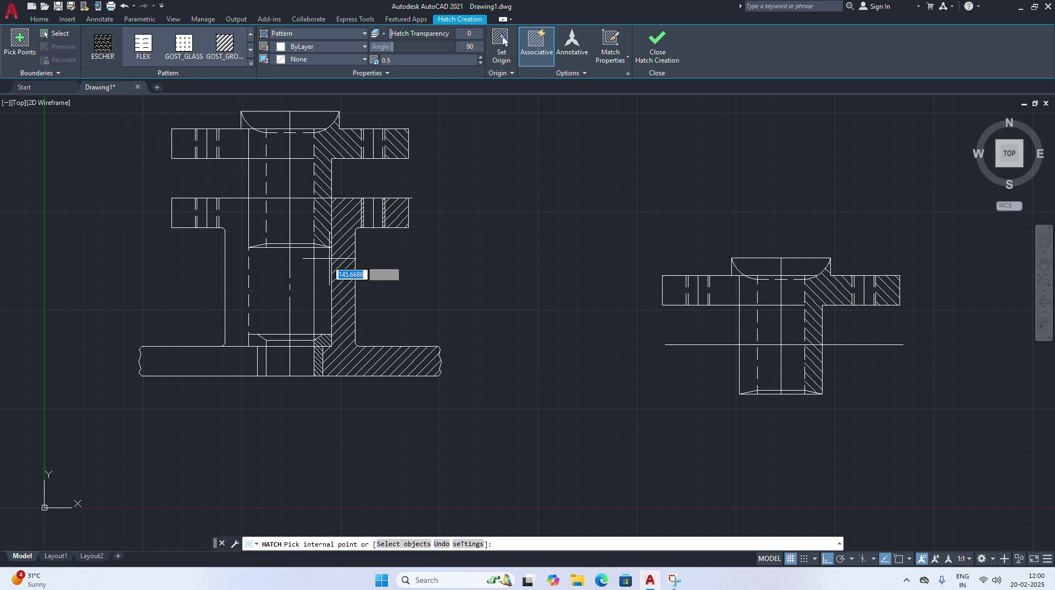
pyautogui.click(322, 274)
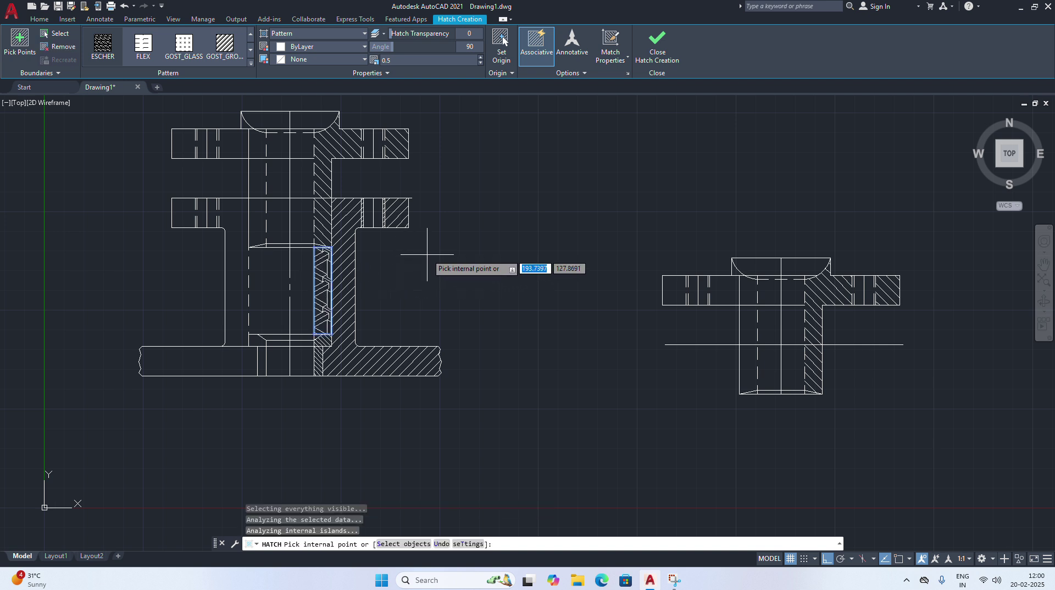
pyautogui.press('Return')
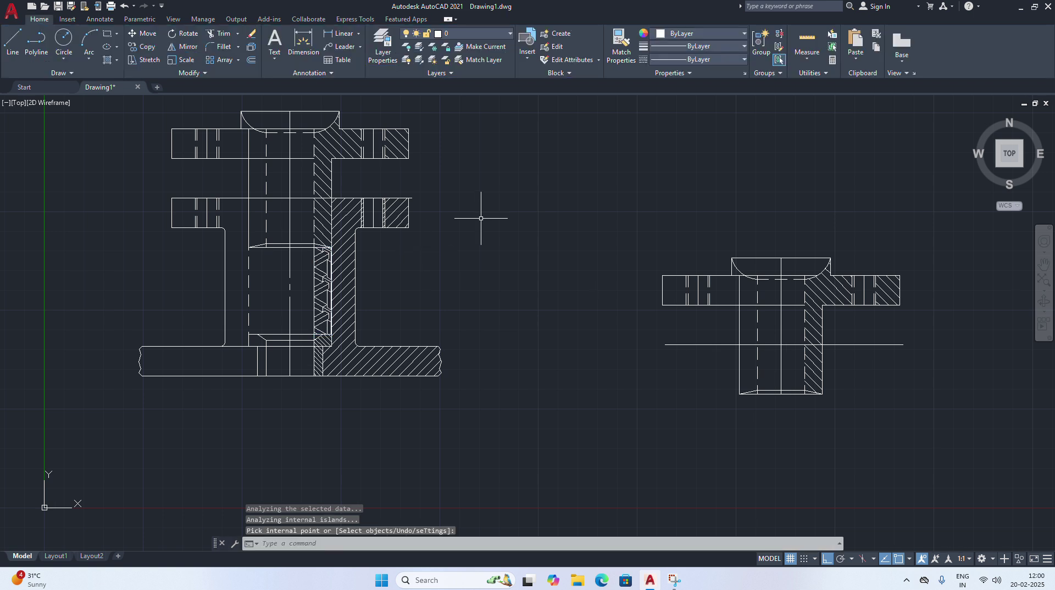
# Move the original flanged gland and its horizontal line horizontally further away from the assembly
pyautogui.rightClick(537, 208)
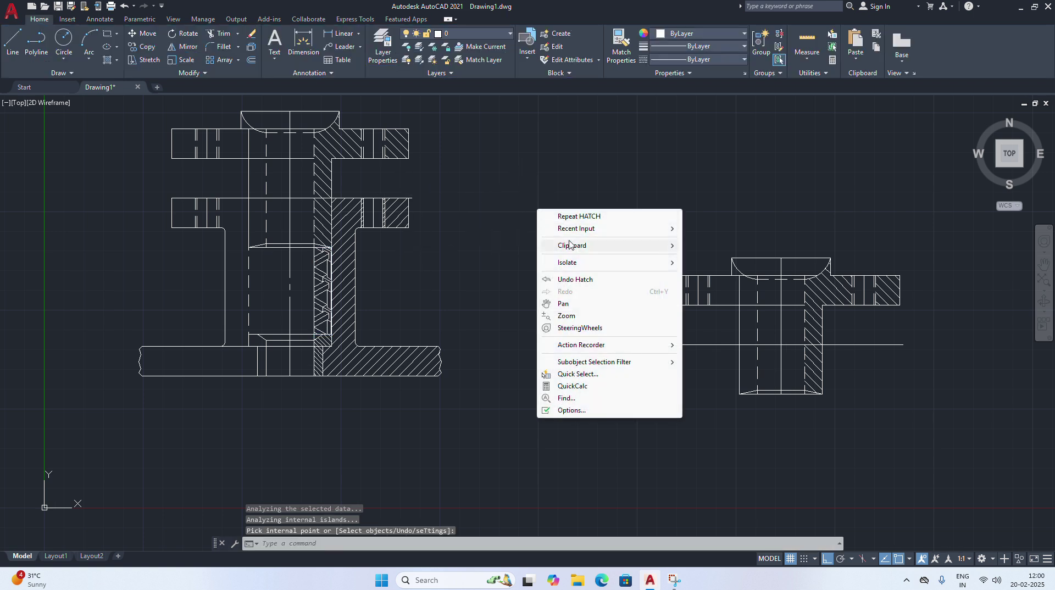
pyautogui.click(569, 304)
pyautogui.moveTo(570, 309)
pyautogui.mouseDown()
pyautogui.moveTo(565, 325)
pyautogui.moveTo(565, 266)
pyautogui.mouseUp()
pyautogui.rightClick(580, 253)
pyautogui.click(615, 267)
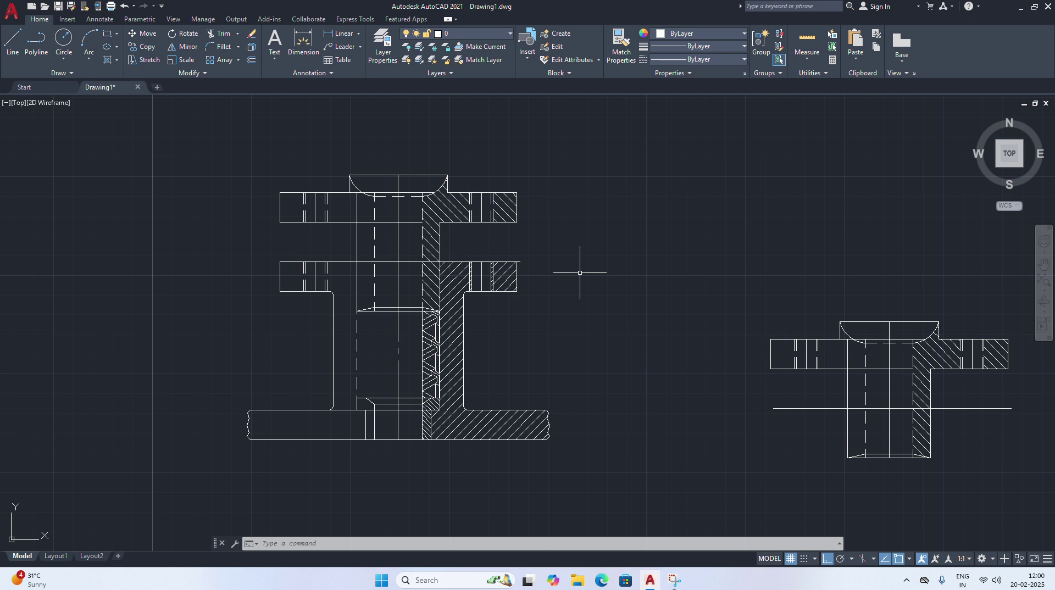
pyautogui.rightClick(673, 282)
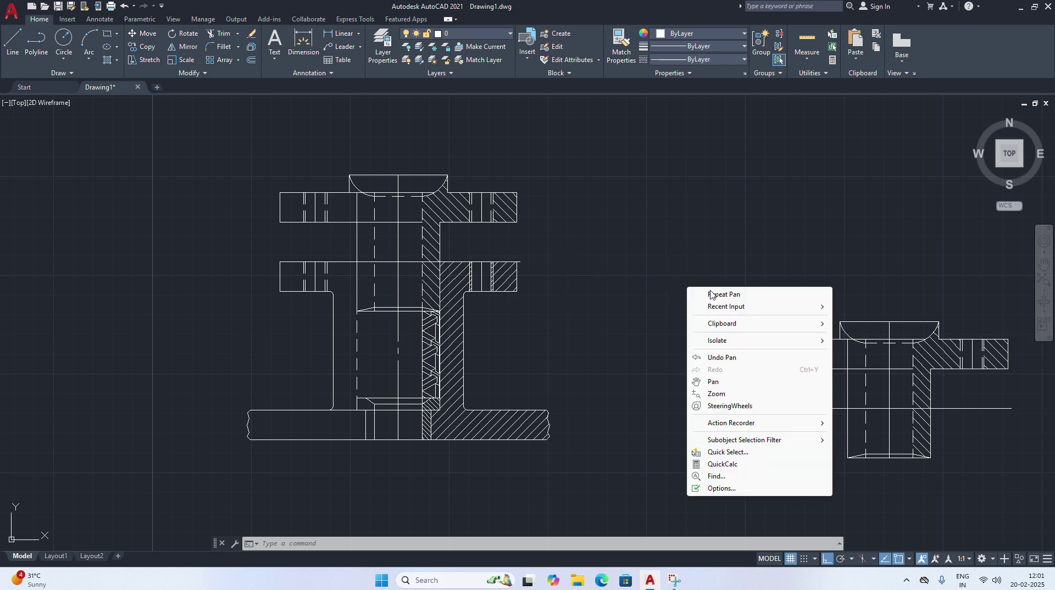
pyautogui.click(709, 372)
pyautogui.moveTo(686, 355); pyautogui.dragTo(537, 319)
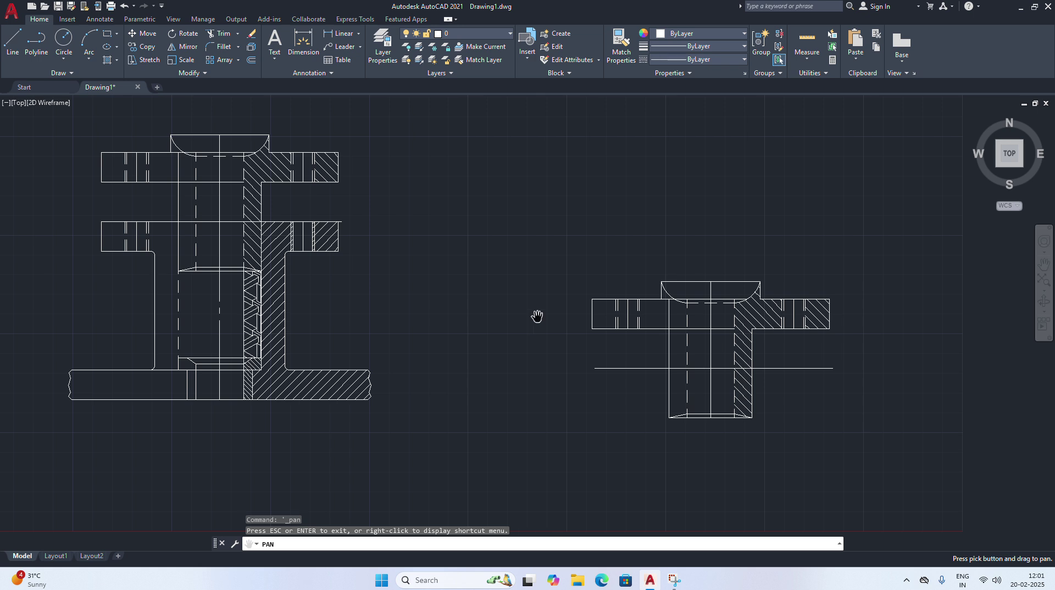
pyautogui.rightClick(537, 318)
pyautogui.click(551, 325)
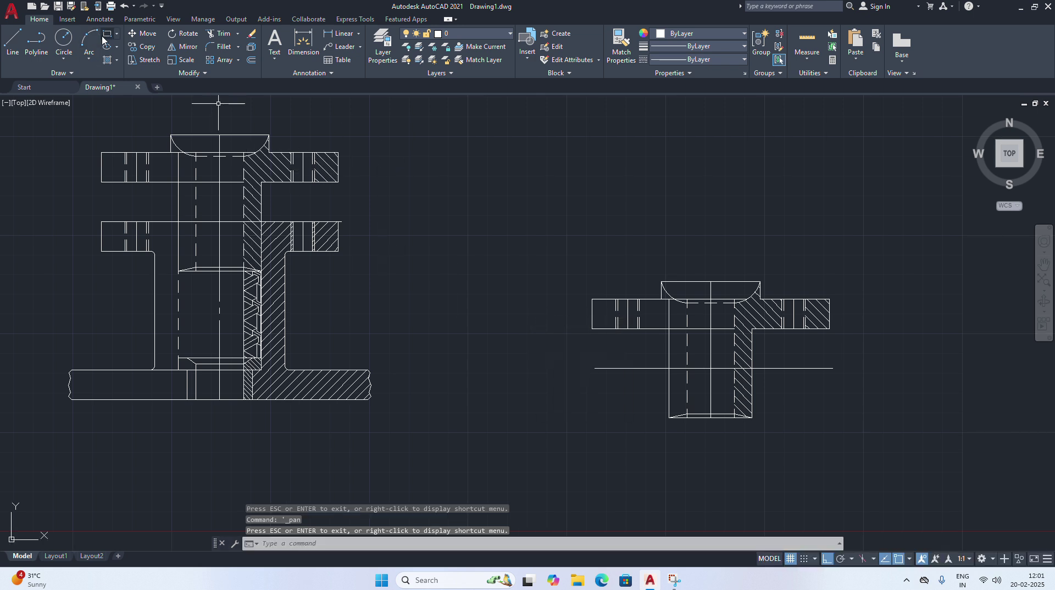
pyautogui.click(136, 37)
pyautogui.click(557, 244)
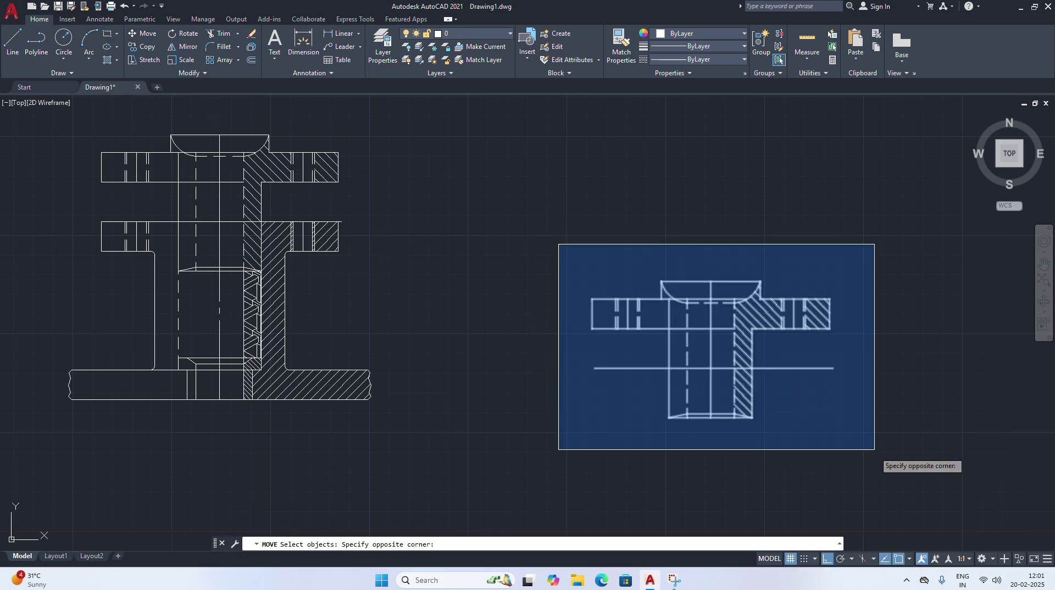
pyautogui.click(876, 450)
pyautogui.press('Return')
pyautogui.click(620, 438)
pyautogui.click(779, 438)
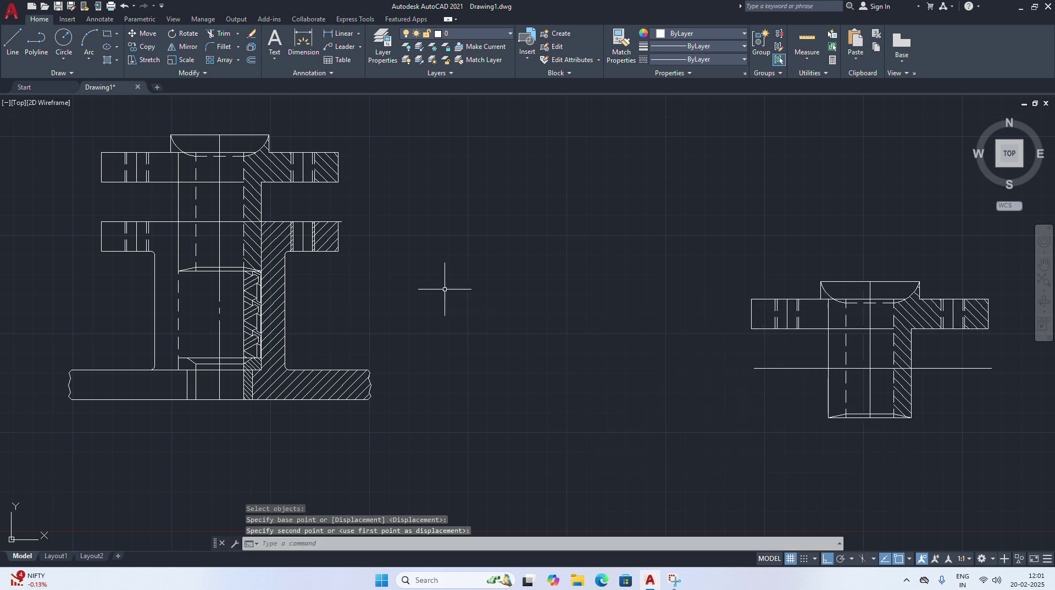
# Draw a vertical line 90 long in the empty space between the assembly and the original flanged gland
pyautogui.click(8, 51)
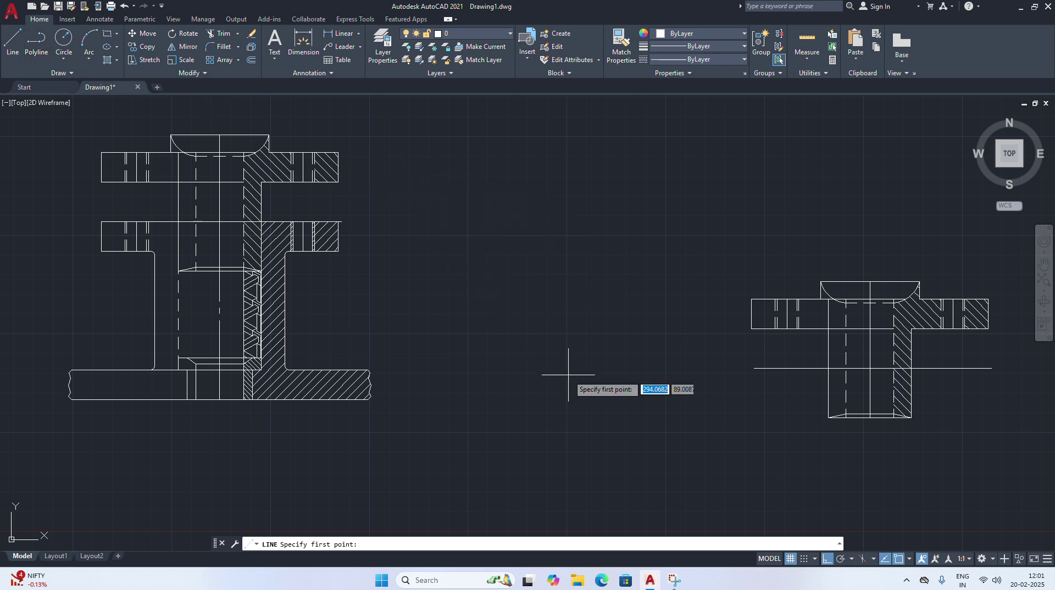
pyautogui.click(545, 415)
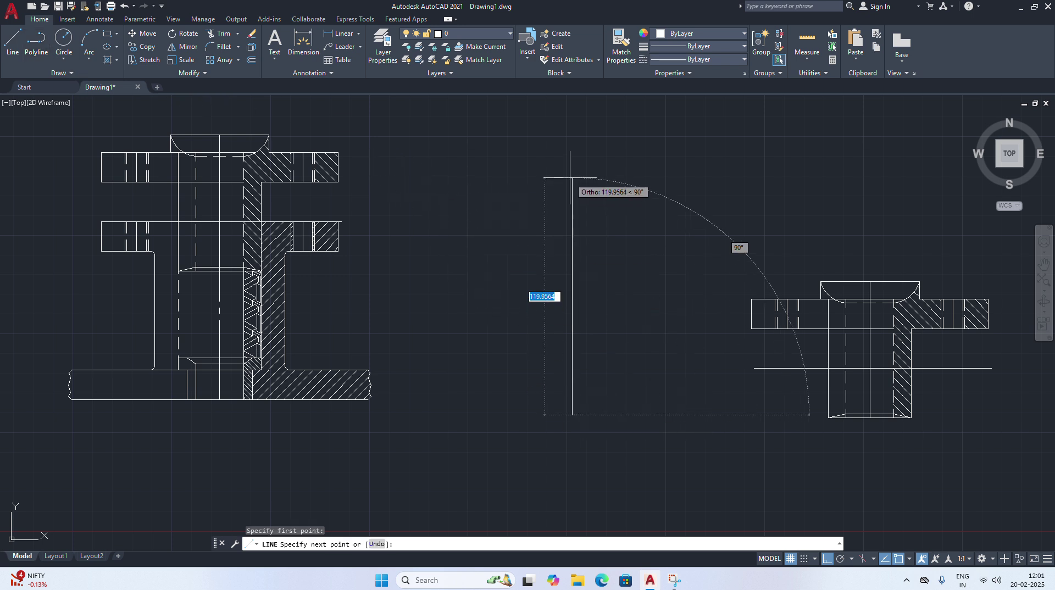
pyautogui.write('90')
pyautogui.press('Return')
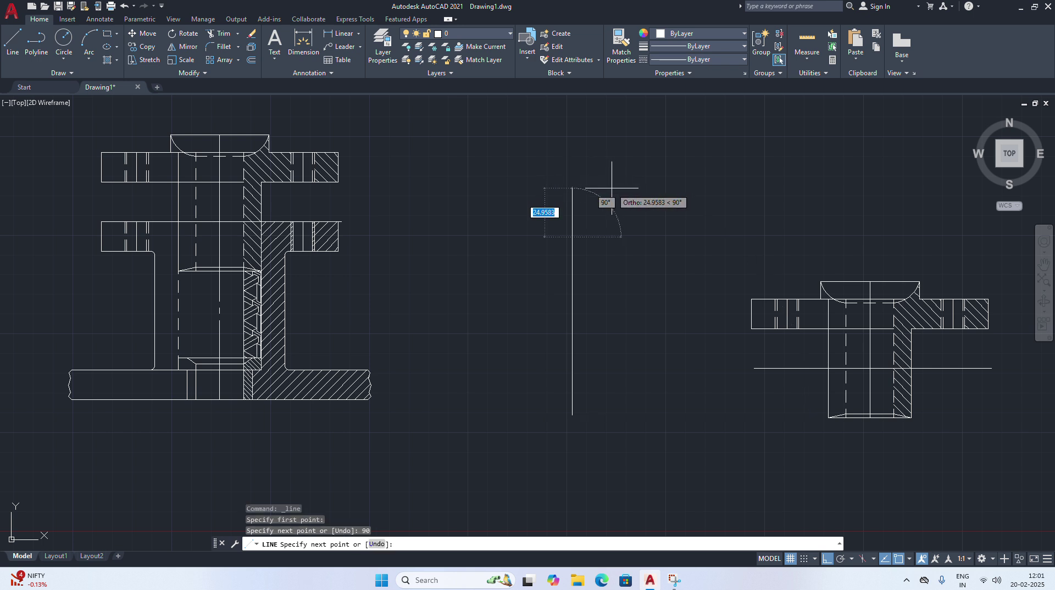
pyautogui.press('Escape')
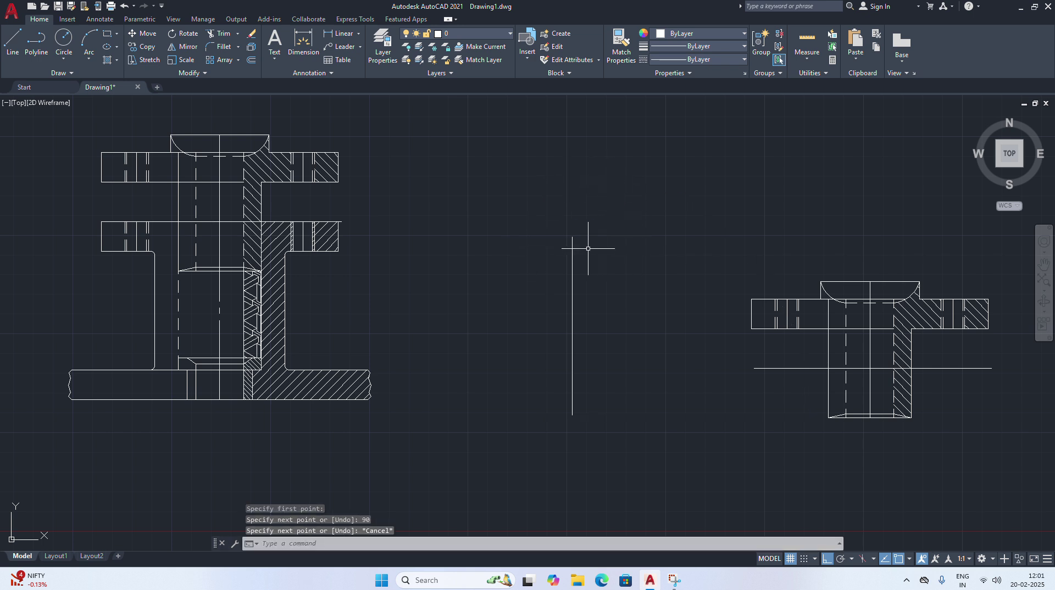
# Offset the new vertical line by 6 to both sides
pyautogui.click(251, 59)
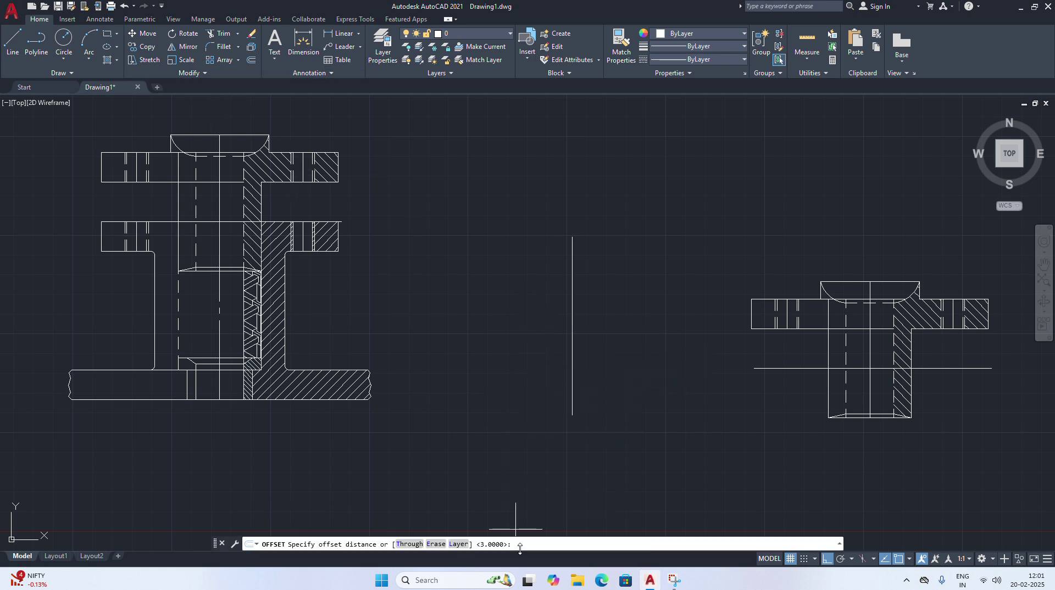
pyautogui.write('6')
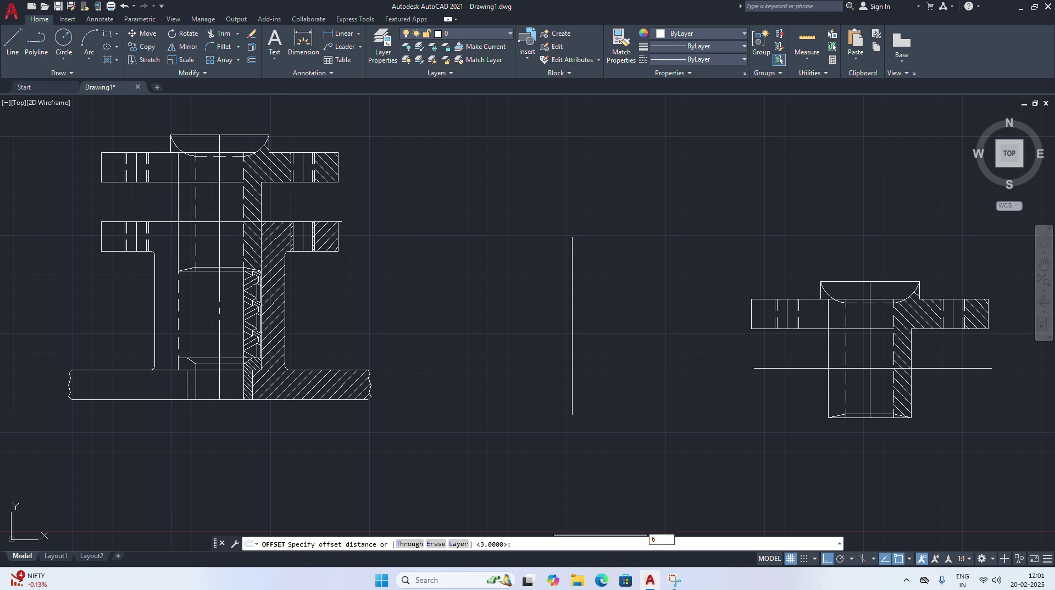
pyautogui.press('Return')
pyautogui.click(572, 341)
pyautogui.click(577, 328)
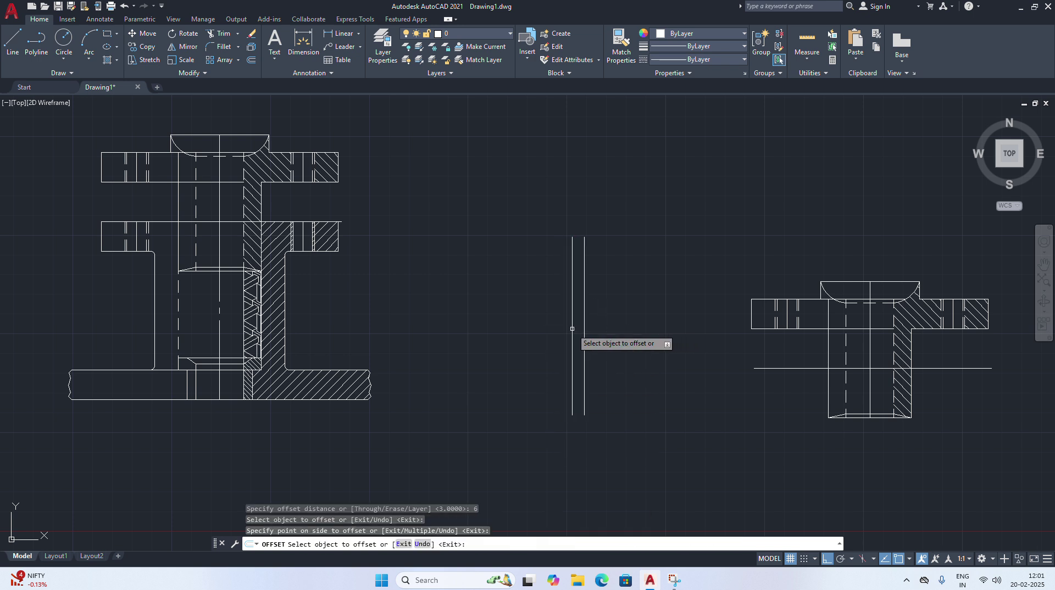
pyautogui.click(572, 329)
pyautogui.click(476, 337)
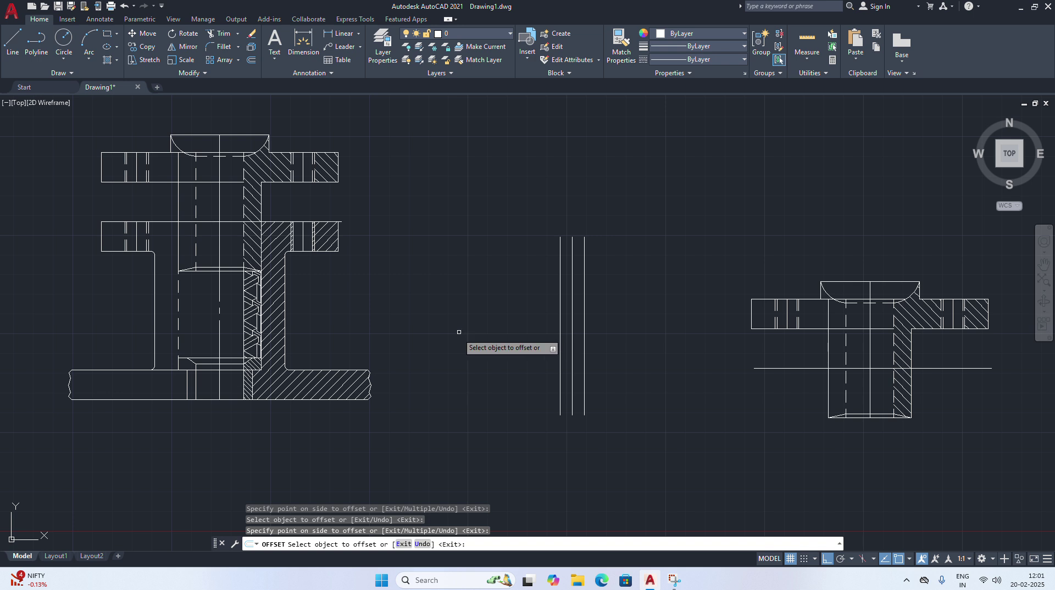
# Close the upper and lower ends of the two offset lines with horizontal lines to form a narrow rectangle
pyautogui.click(13, 41)
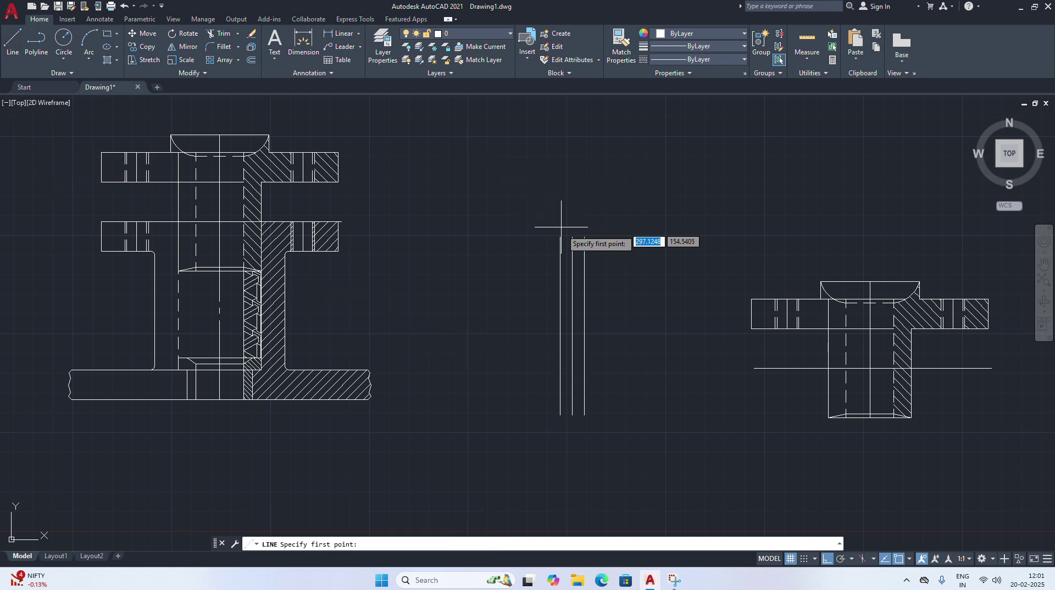
pyautogui.click(584, 237)
pyautogui.rightClick(630, 185)
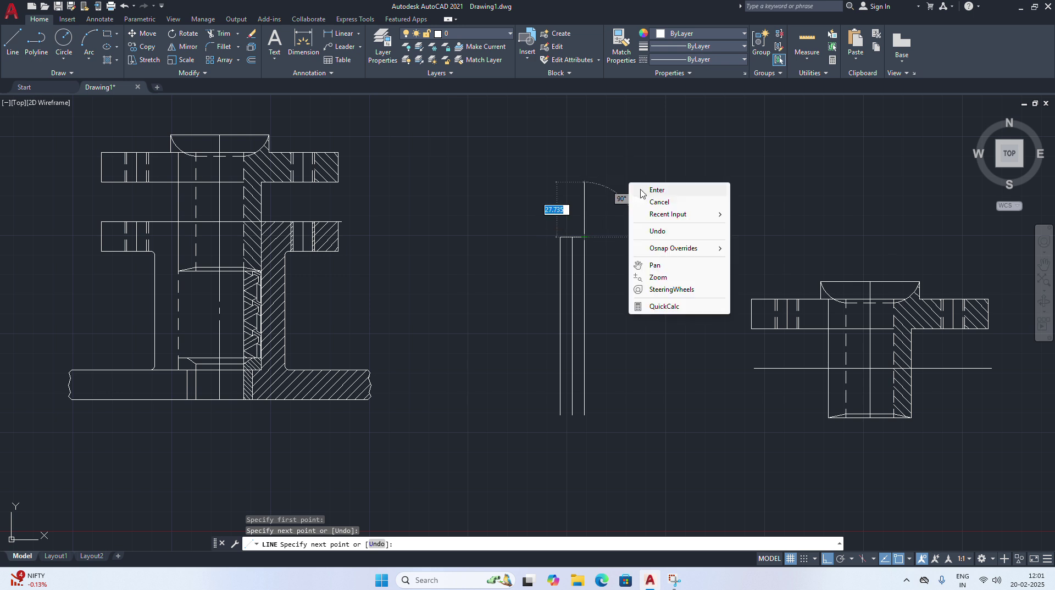
pyautogui.press('Escape')
pyautogui.click(12, 41)
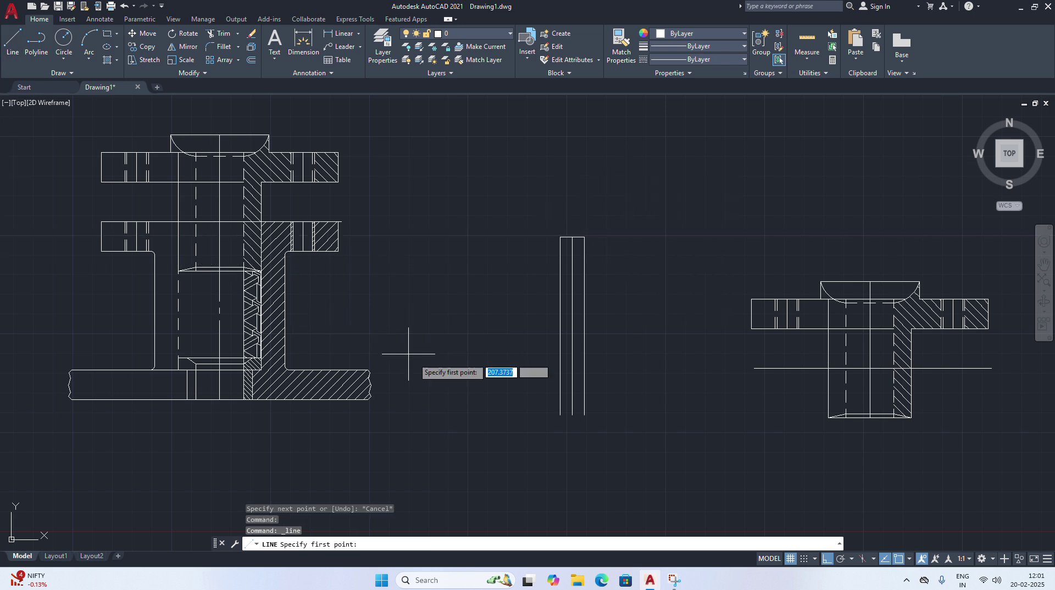
pyautogui.click(560, 415)
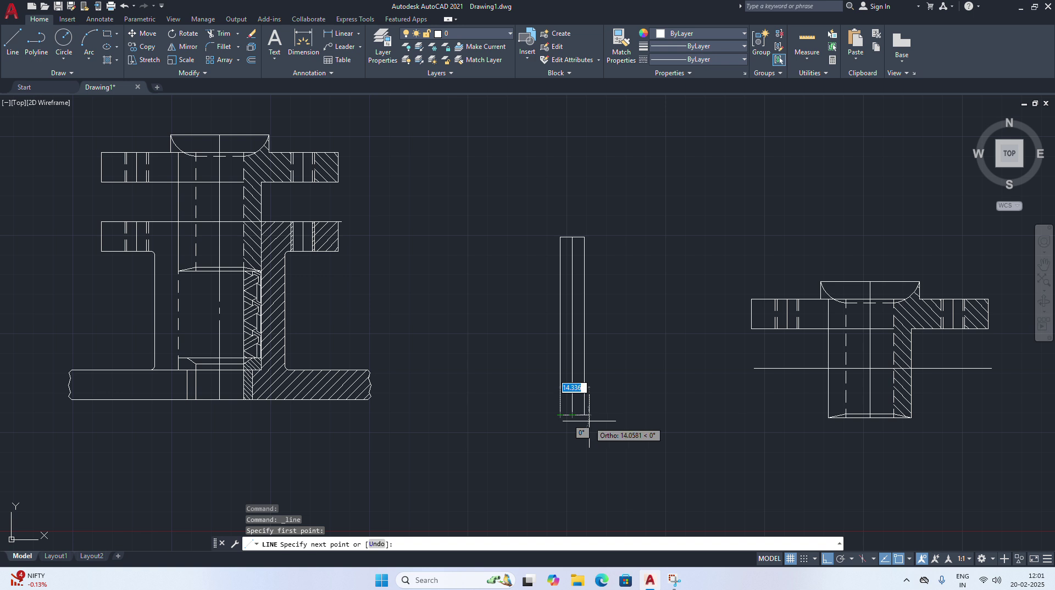
pyautogui.click(584, 415)
pyautogui.rightClick(618, 342)
pyautogui.click(640, 348)
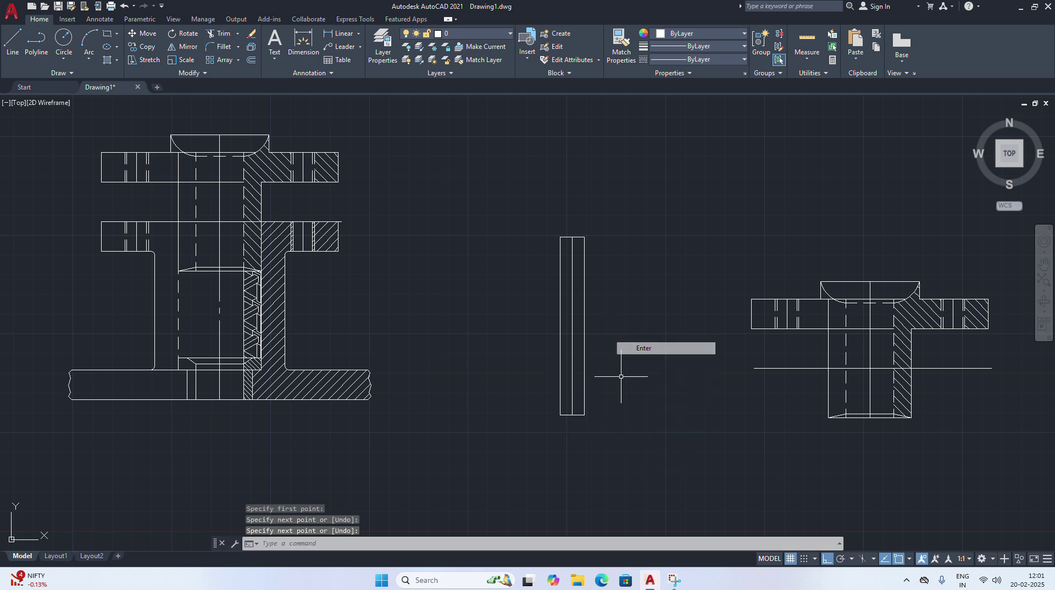
# Offset the narrow rectangle's lower end line by 1 downwards
pyautogui.scroll(4, 601, 440)
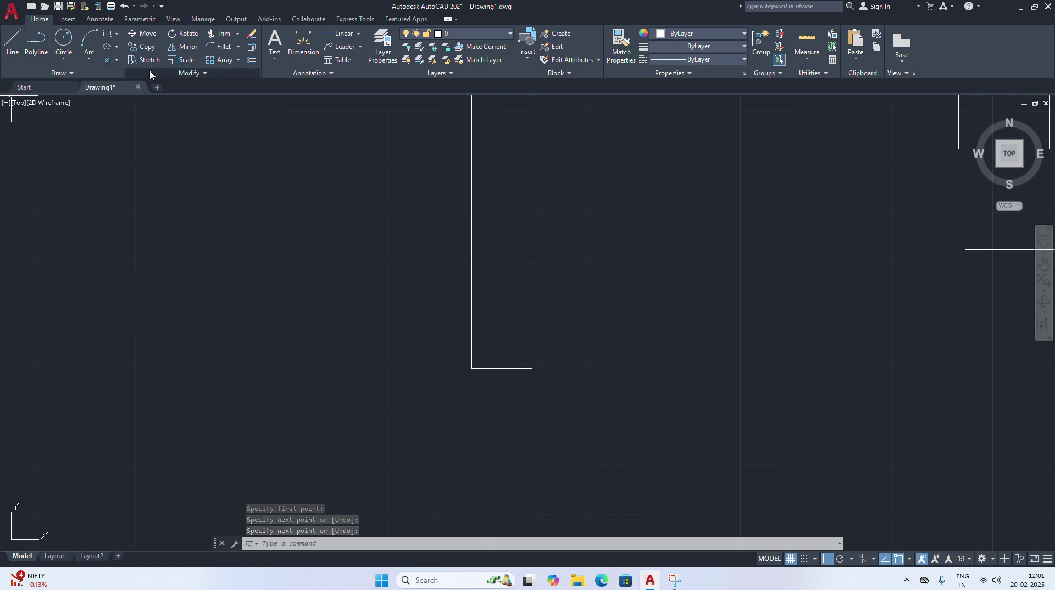
pyautogui.click(250, 63)
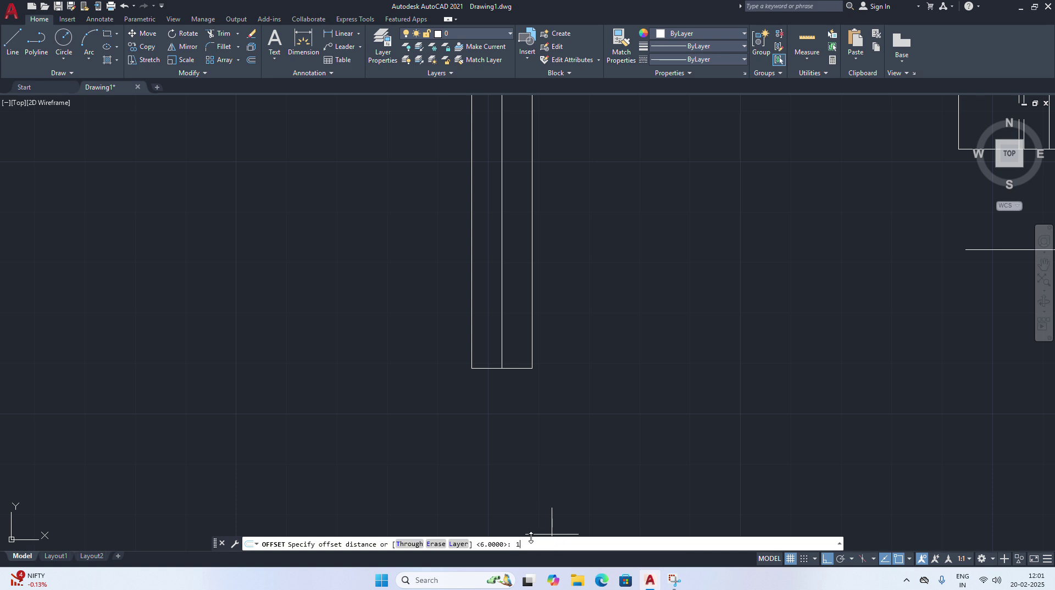
pyautogui.write('1')
pyautogui.press('Return')
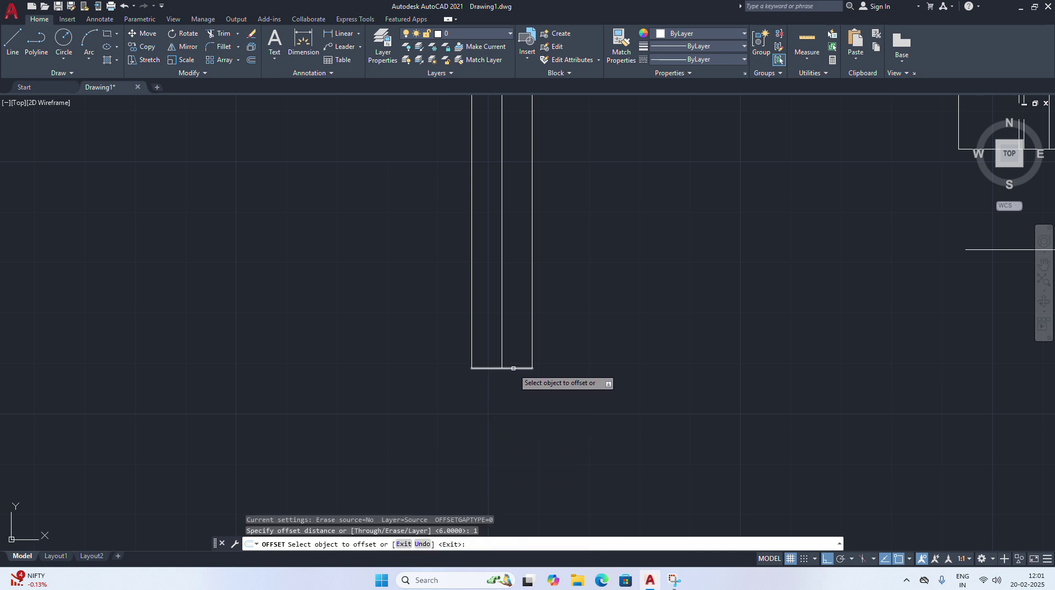
pyautogui.click(513, 368)
pyautogui.click(522, 414)
# Extend the rectangle's vertical centre line down to the offset line below its lower end
pyautogui.scroll(5, 560, 419)
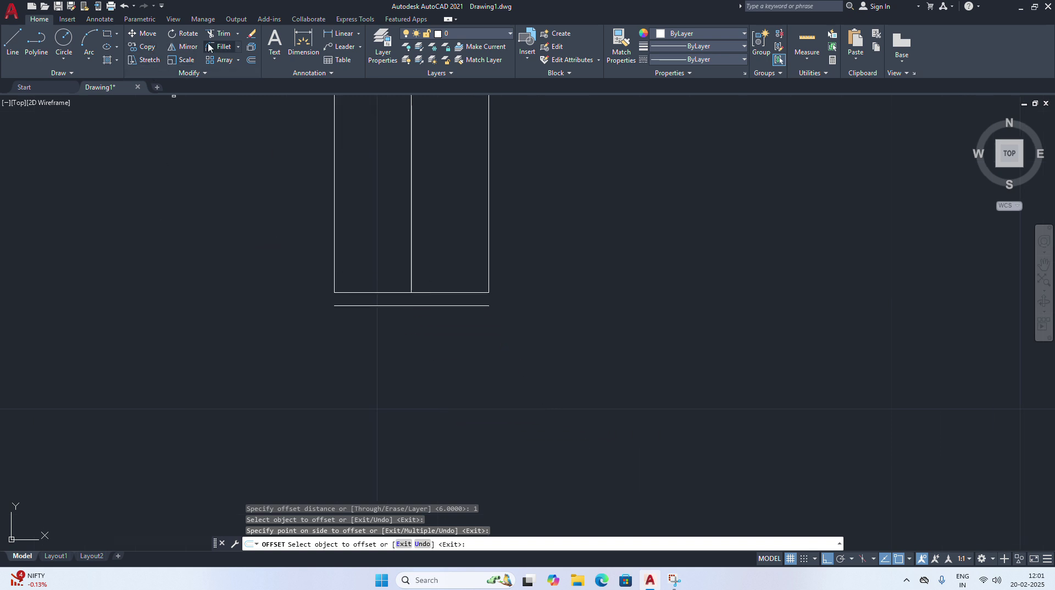
pyautogui.click(223, 35)
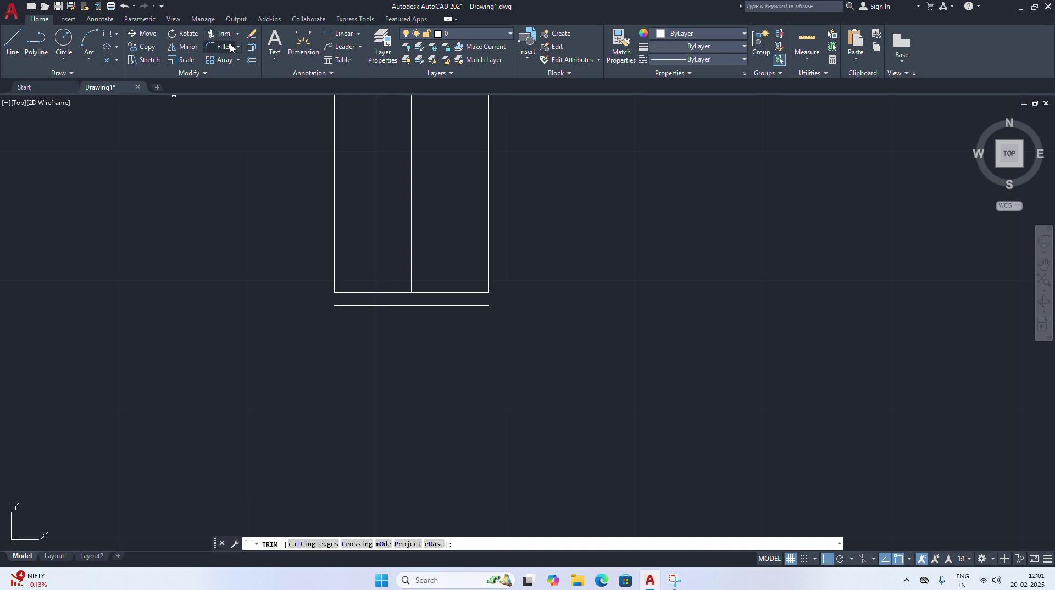
pyautogui.click(237, 38)
pyautogui.click(222, 60)
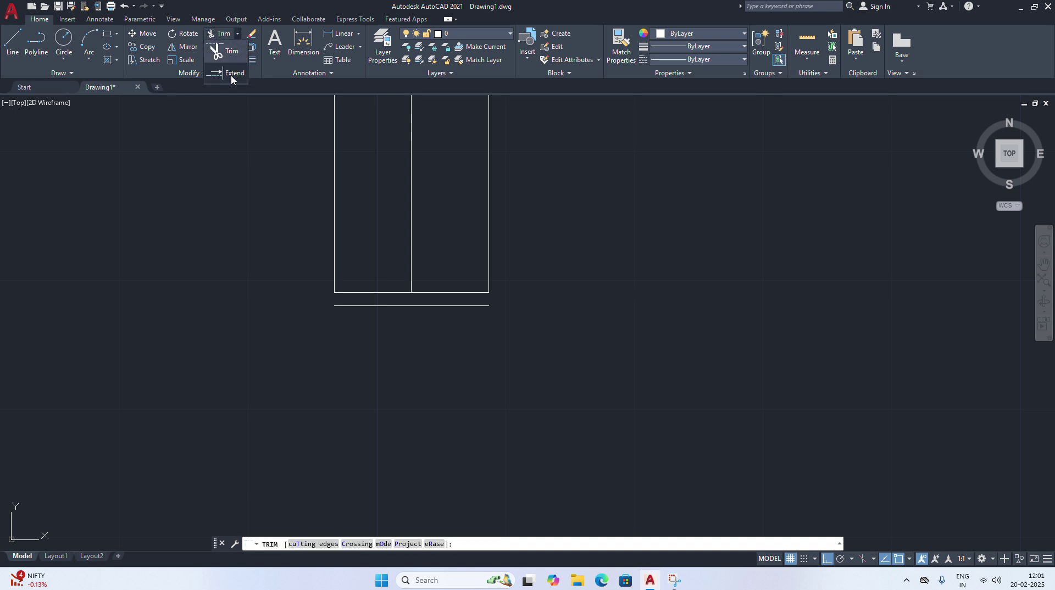
pyautogui.click(411, 255)
pyautogui.rightClick(558, 235)
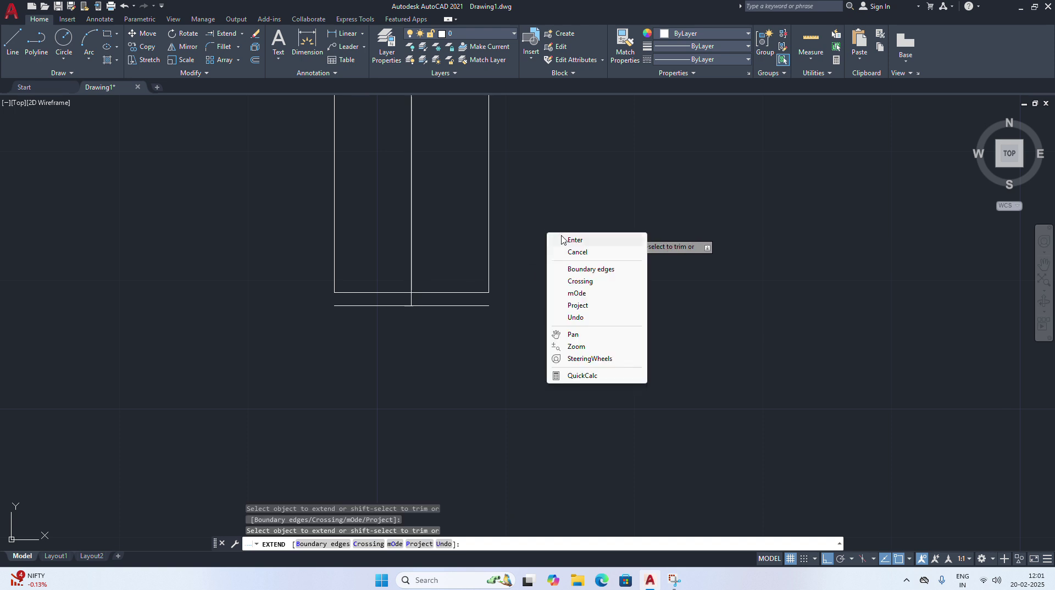
pyautogui.click(567, 240)
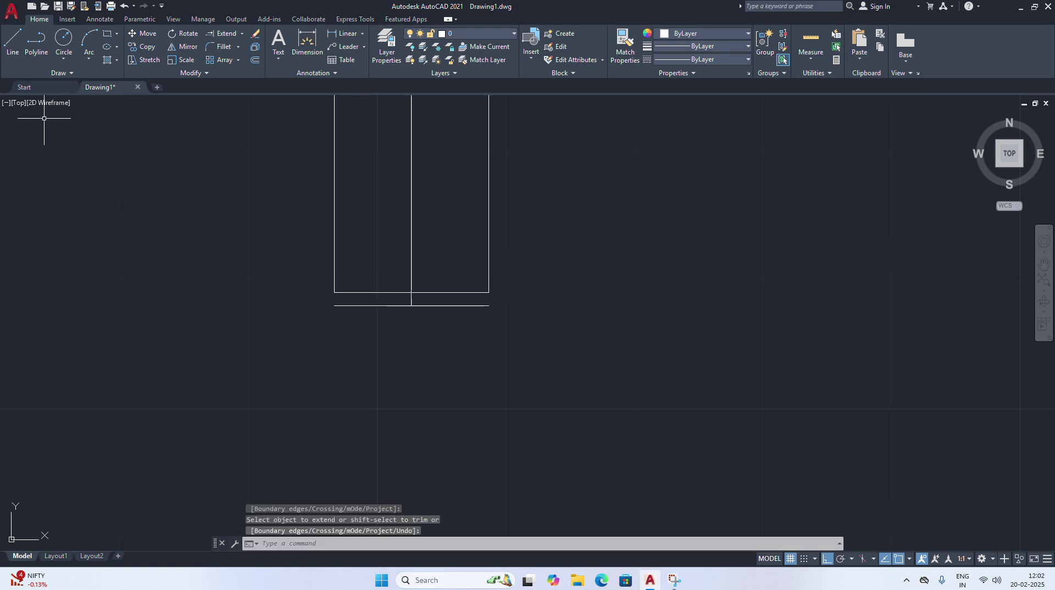
# Start a line in the empty space beside the narrow rectangle's lower end
pyautogui.click(13, 42)
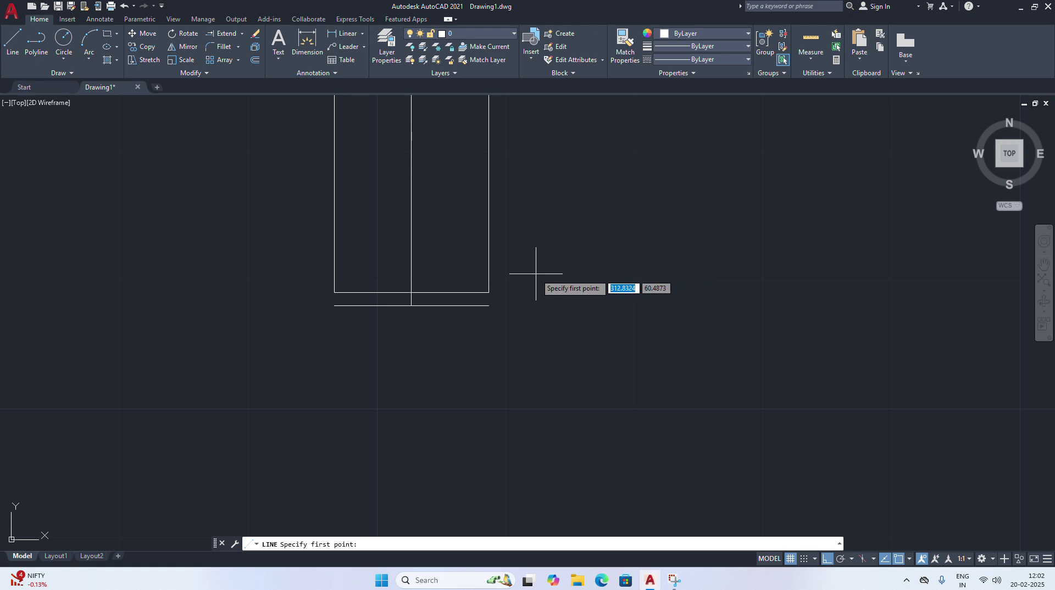
pyautogui.click(565, 276)
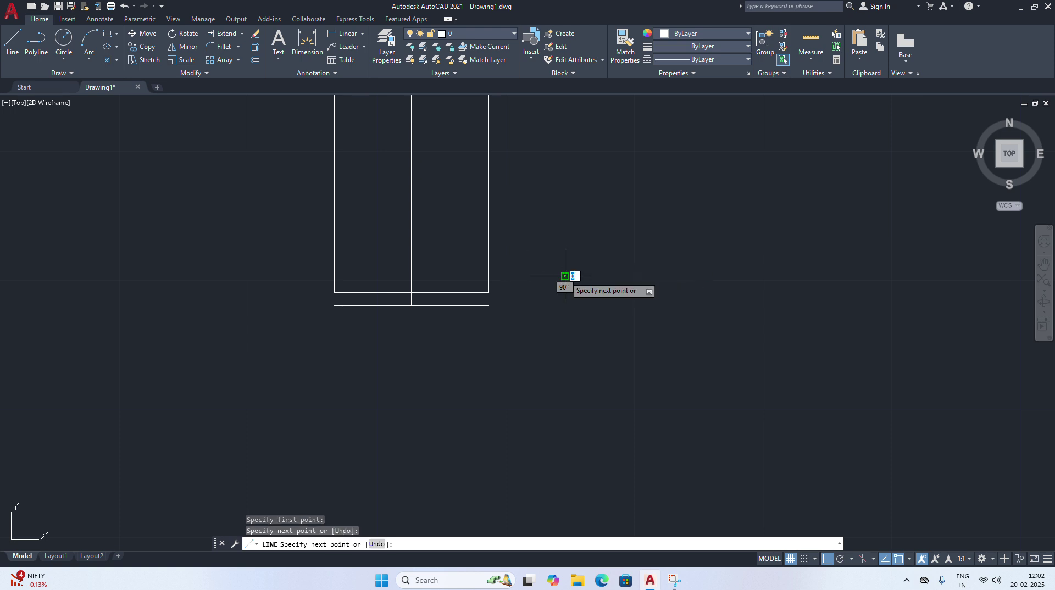
# Draw a three-point arc from the centreline's lower end through the rectangle's lower-right corner to the near end of the short horizontal line
pyautogui.rightClick(578, 236)
pyautogui.click(594, 243)
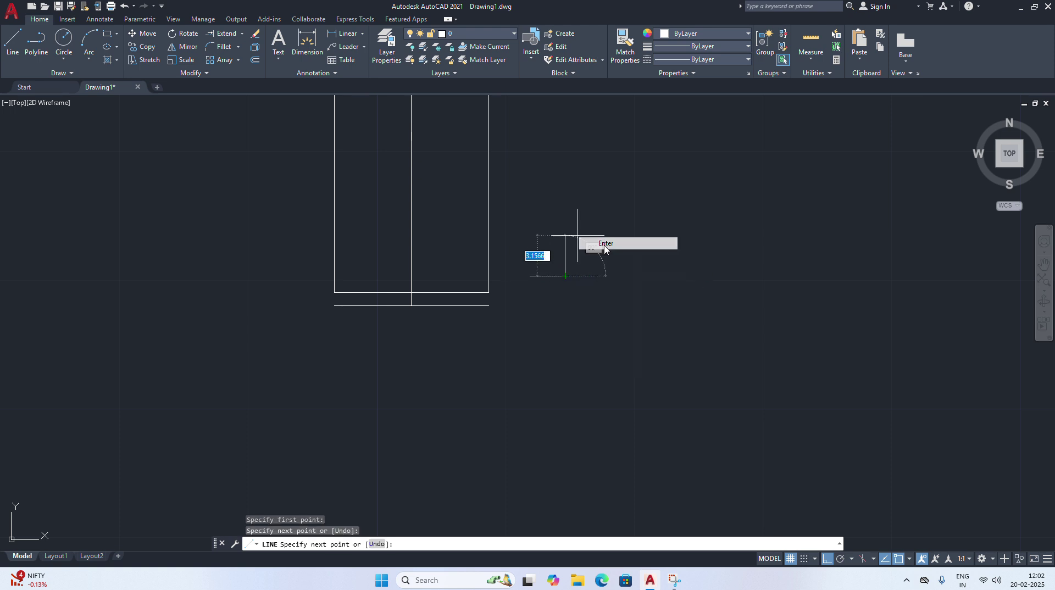
pyautogui.click(89, 61)
pyautogui.click(110, 78)
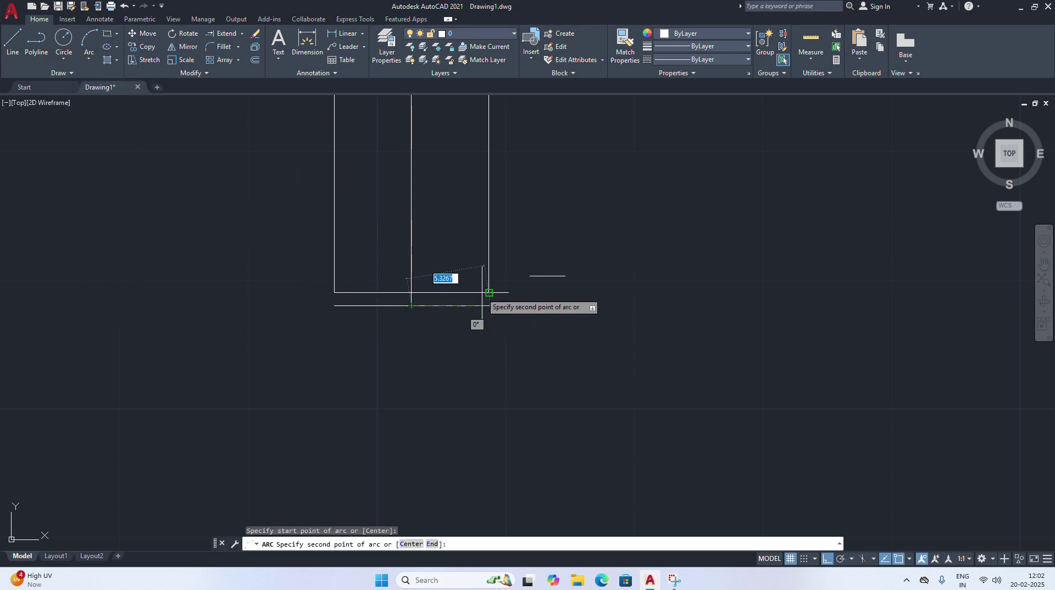
pyautogui.click(489, 292)
pyautogui.click(530, 272)
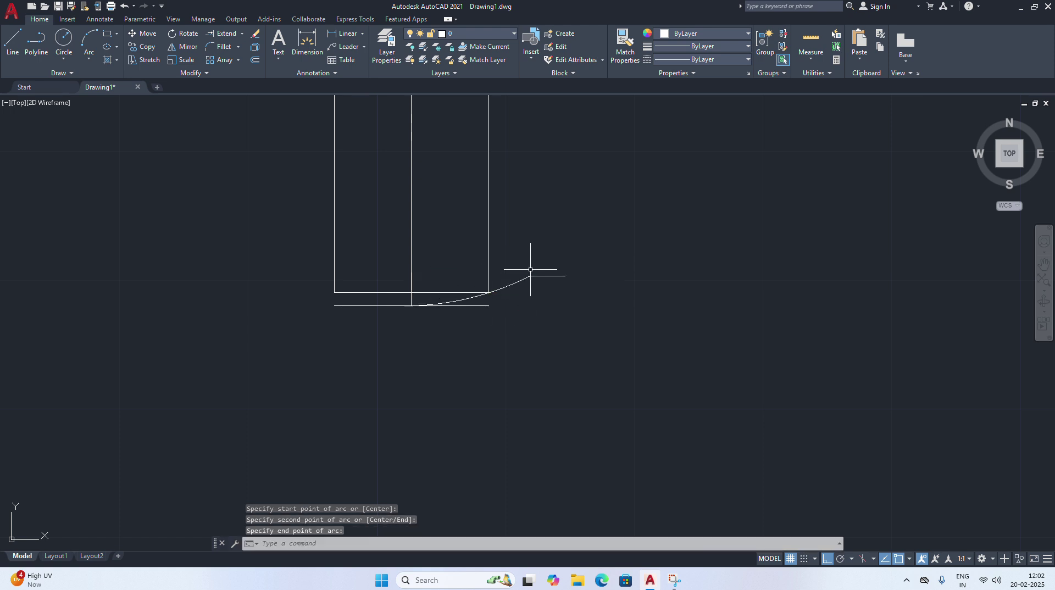
pyautogui.rightClick(538, 238)
pyautogui.click(555, 243)
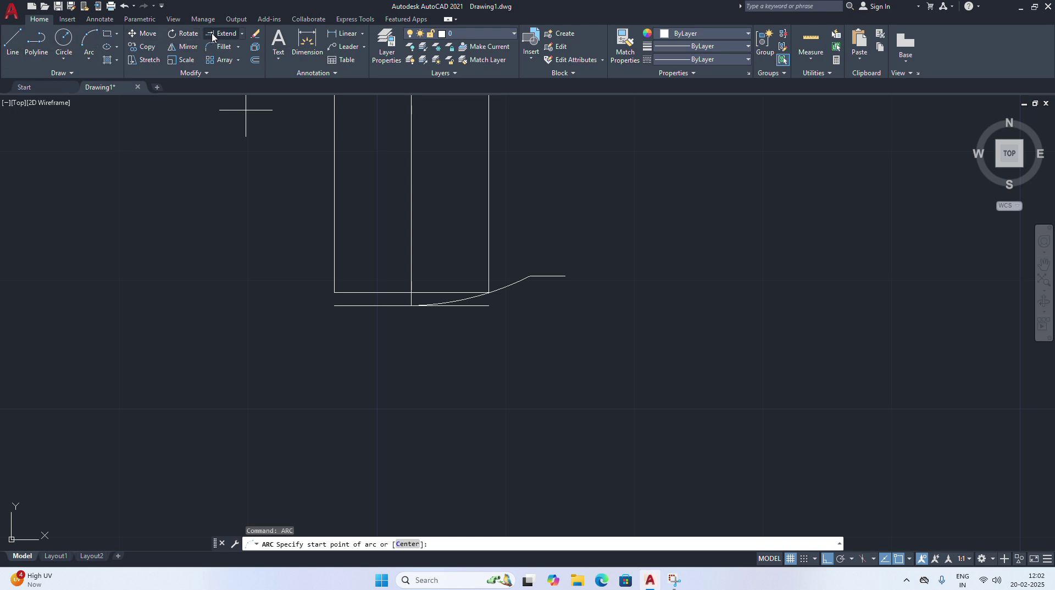
pyautogui.click(531, 276)
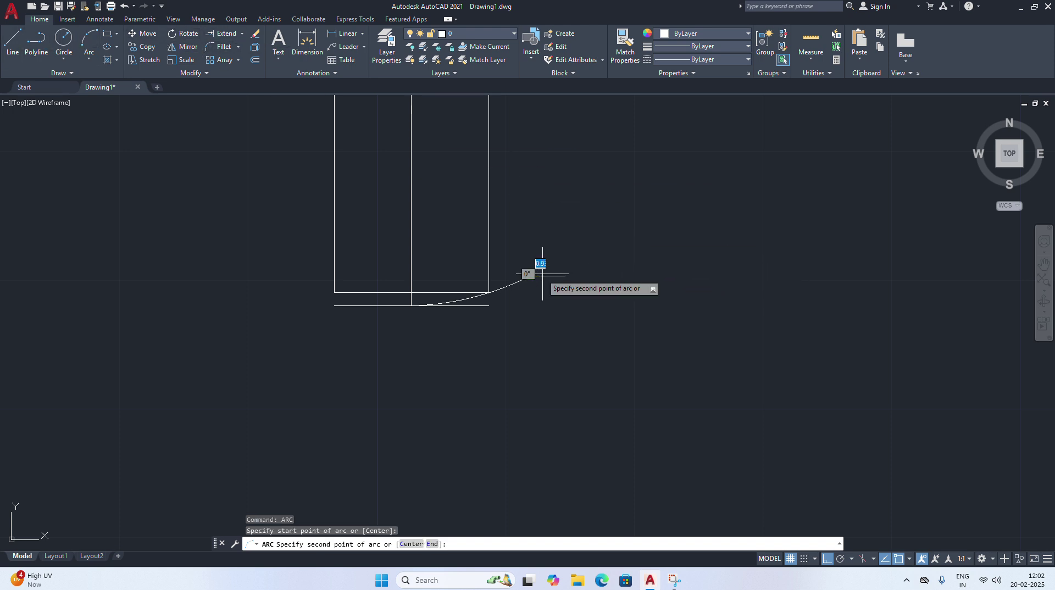
pyautogui.press('Escape')
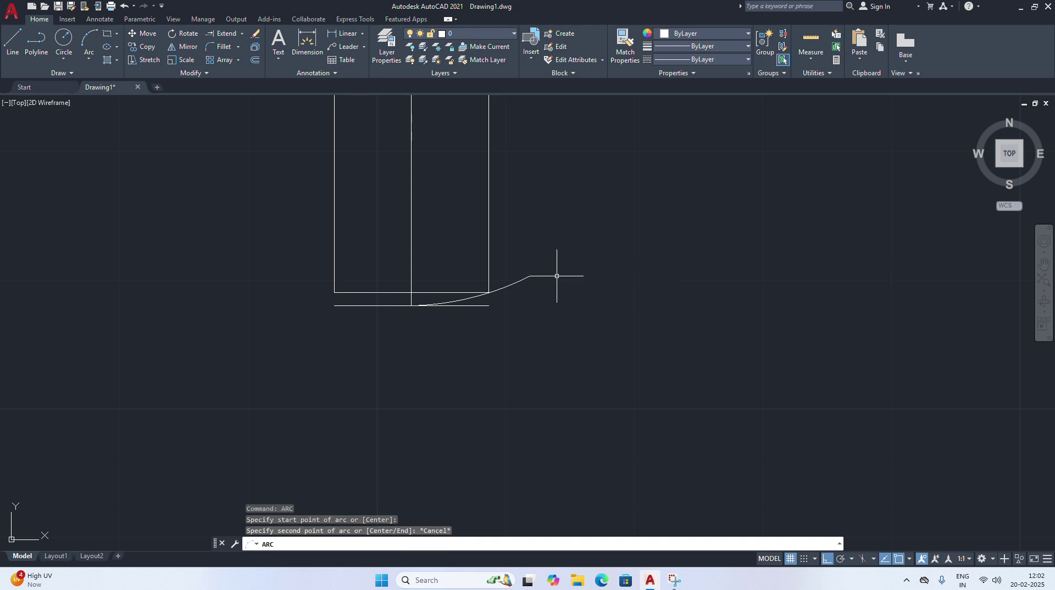
# Trim away the arc beyond the rectangle's corner, the short horizontal line and both halves of the construction line below the rectangle
pyautogui.click(242, 34)
pyautogui.click(232, 52)
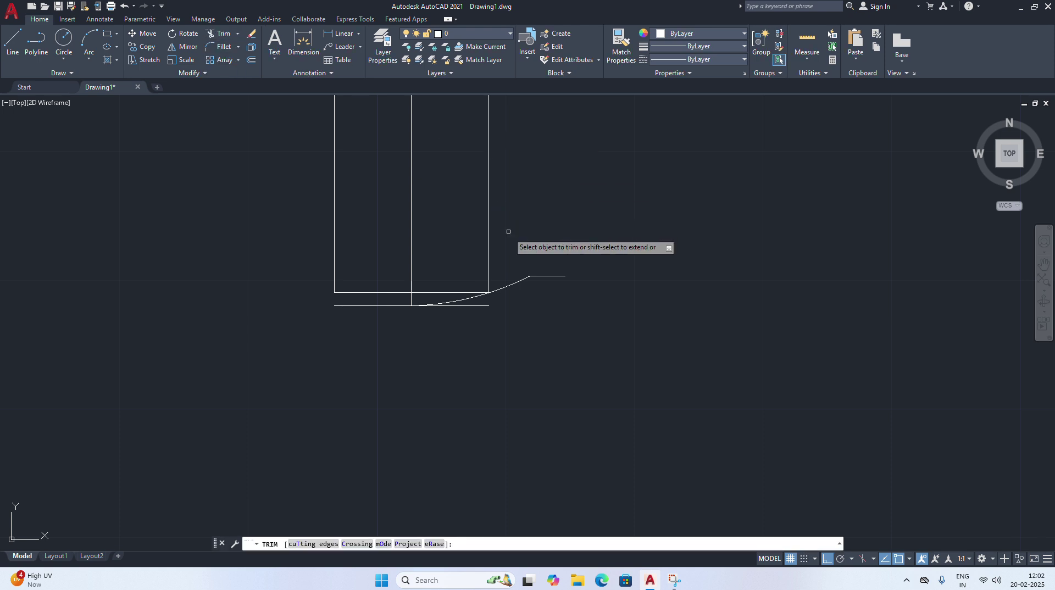
pyautogui.click(513, 281)
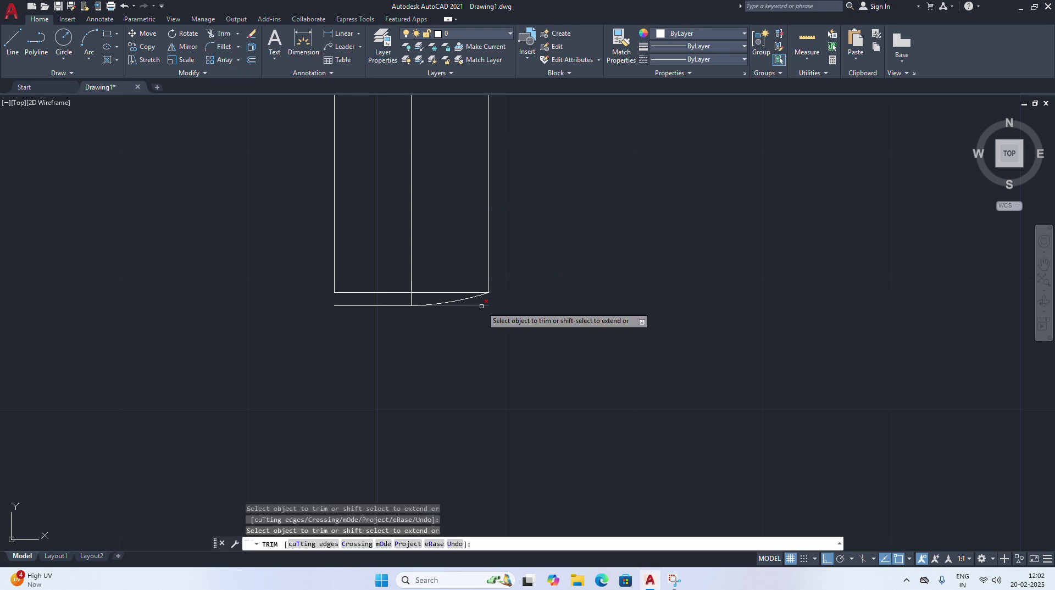
pyautogui.rightClick(553, 253)
pyautogui.click(571, 259)
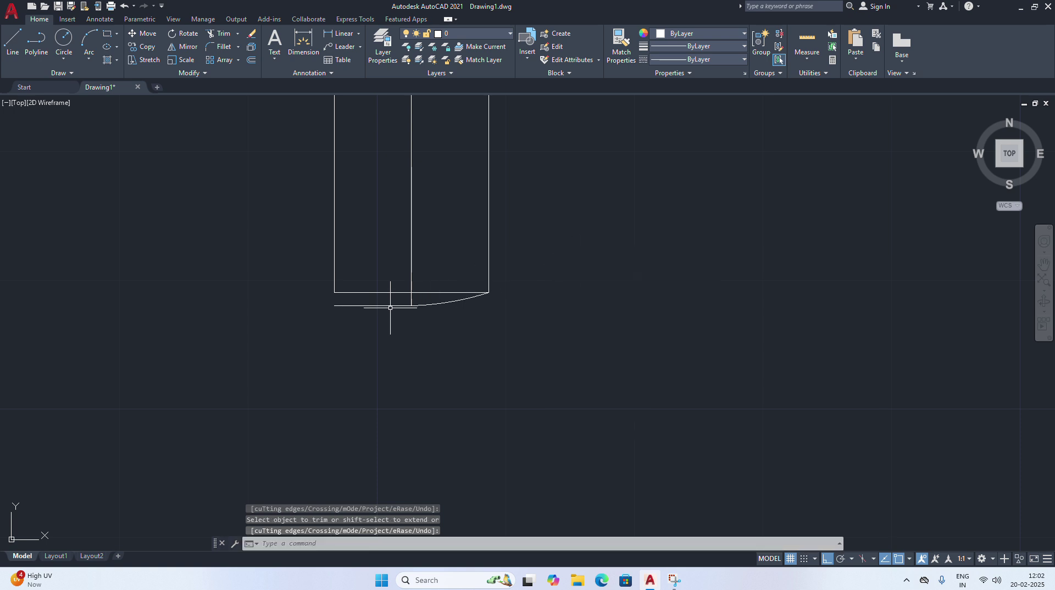
pyautogui.click(221, 35)
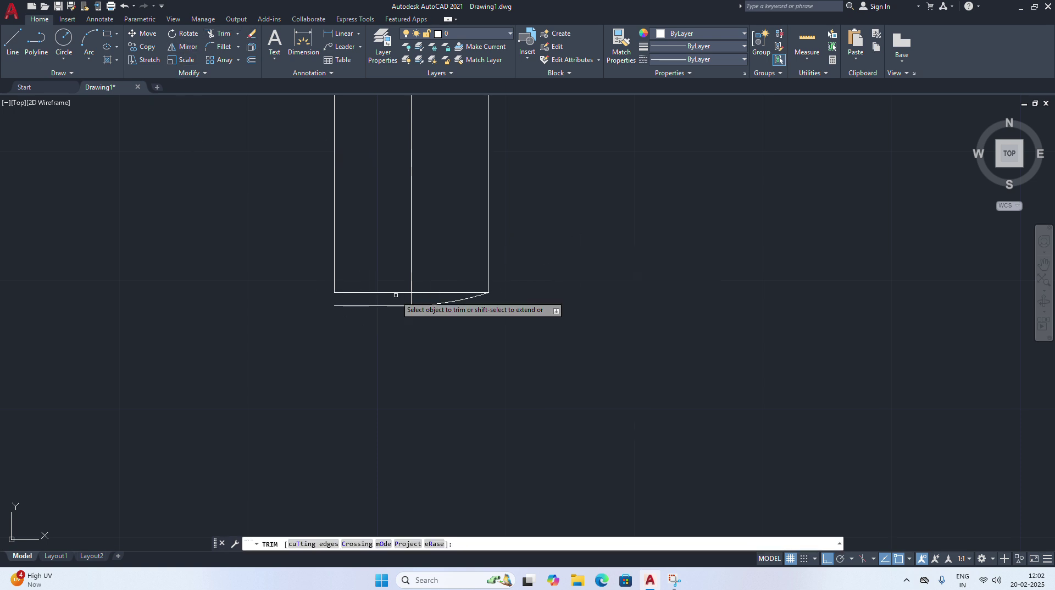
pyautogui.click(384, 306)
pyautogui.rightClick(570, 264)
pyautogui.click(584, 266)
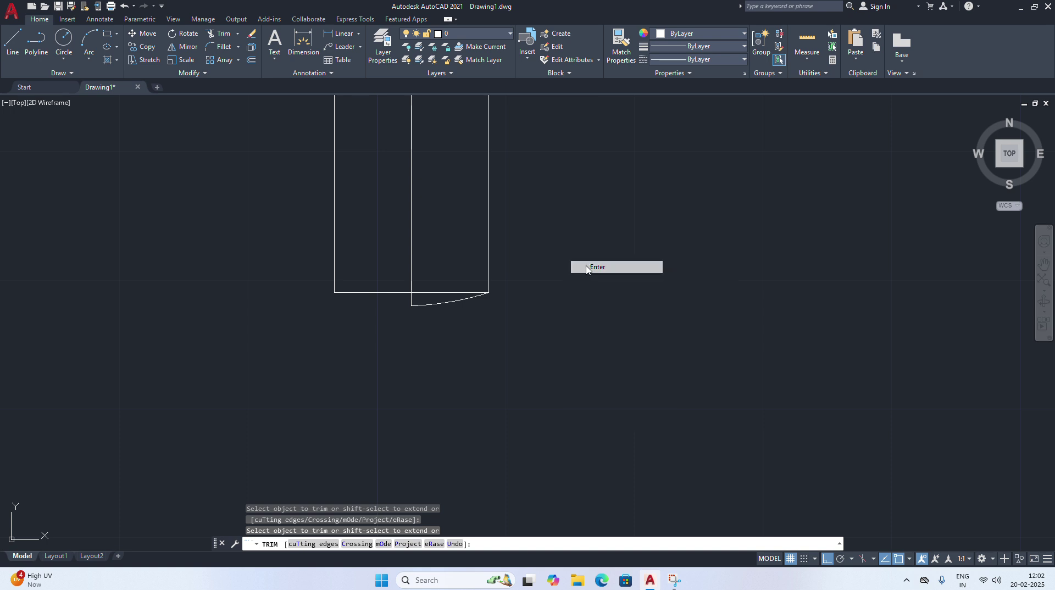
pyautogui.write('mi')
pyautogui.press('Return')
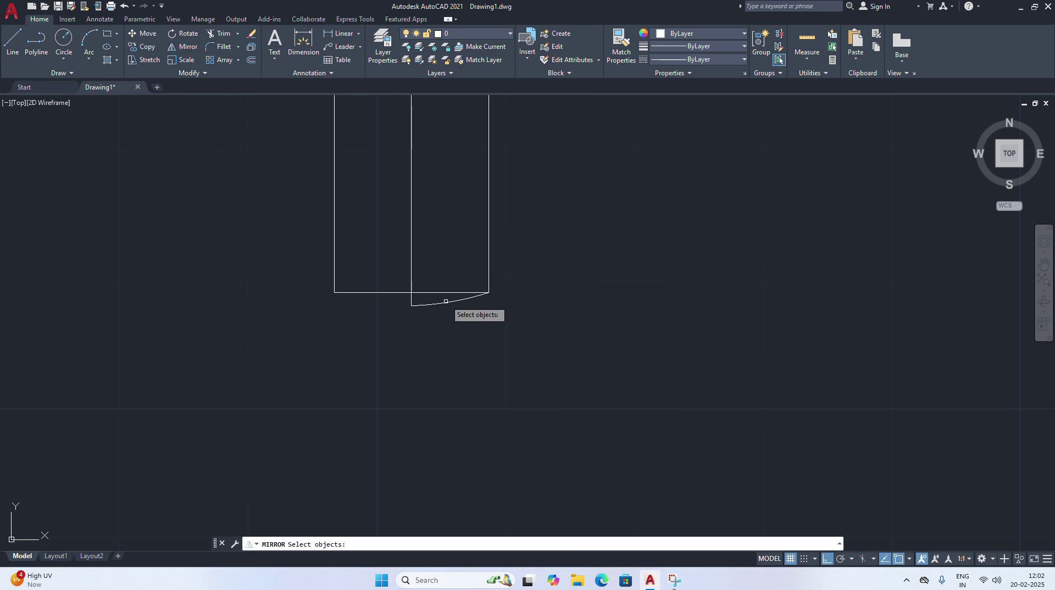
pyautogui.click(437, 304)
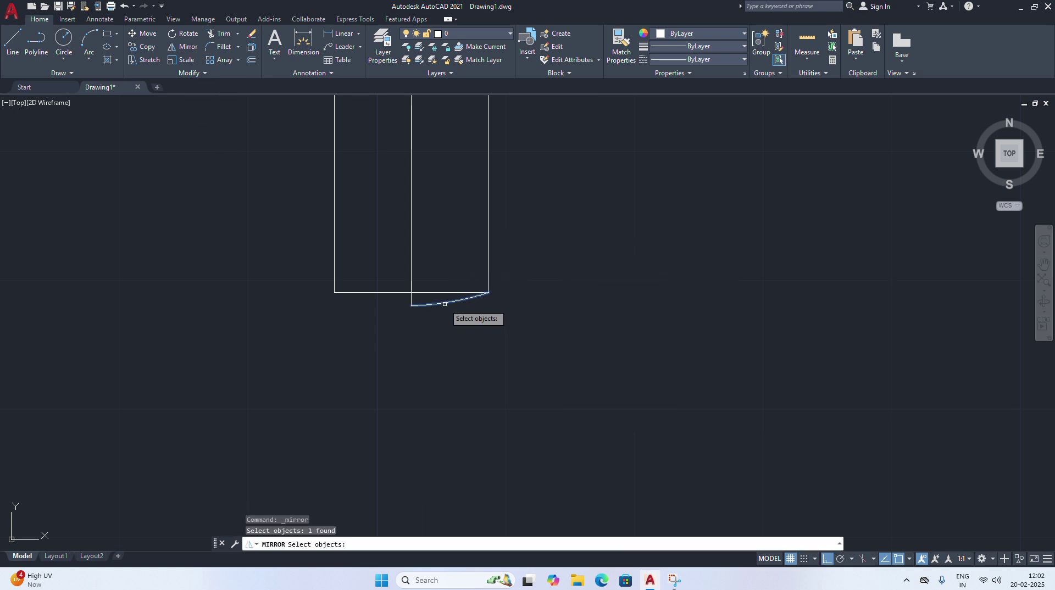
pyautogui.press('Return')
pyautogui.click(411, 306)
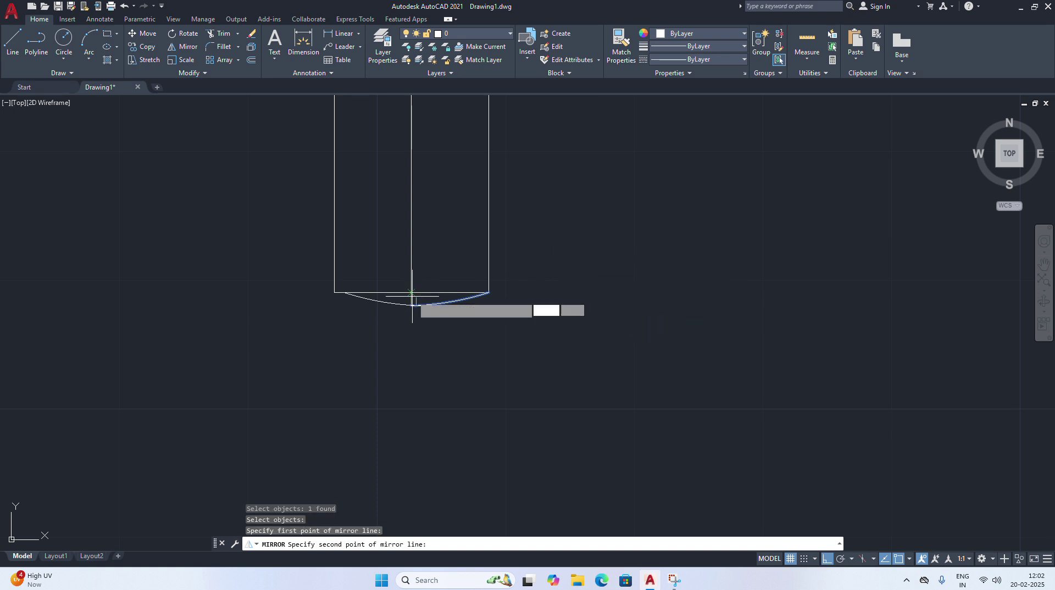
pyautogui.click(412, 292)
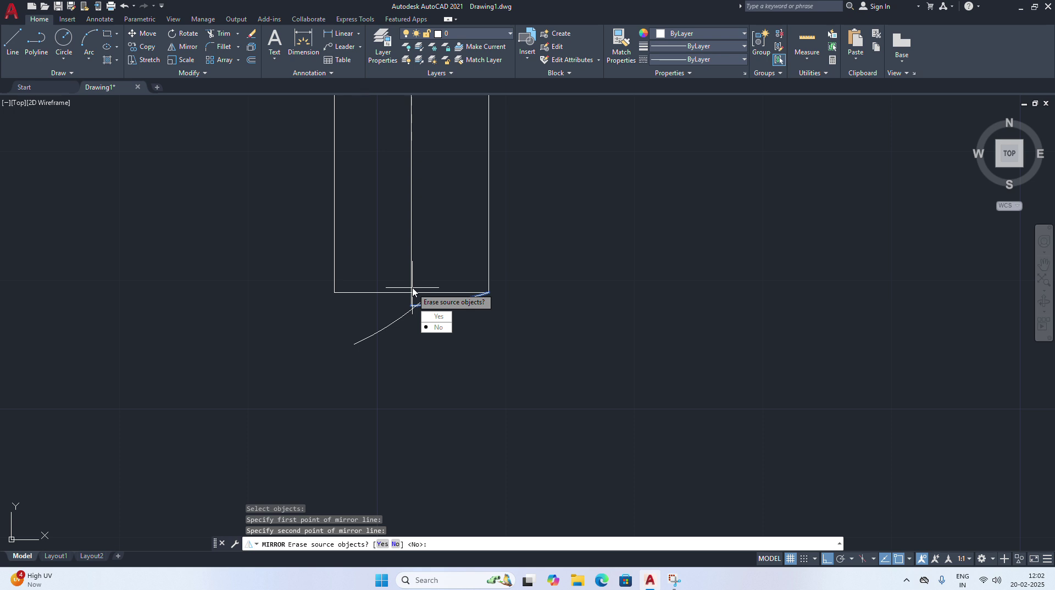
pyautogui.press('Escape')
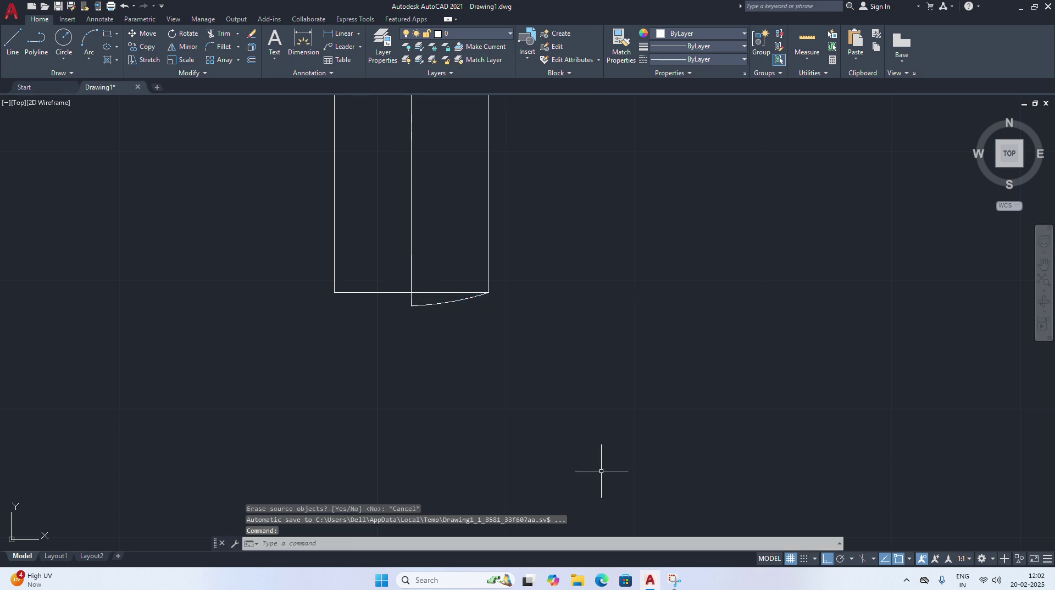
# Mirror the end arc about the vertical centreline and keep the source arc
pyautogui.click(186, 47)
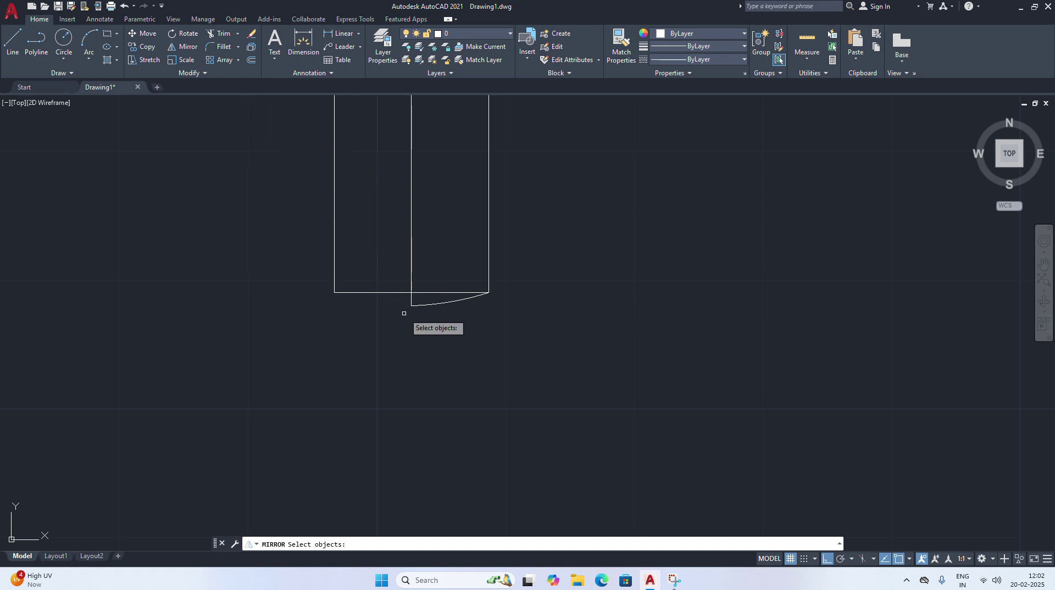
pyautogui.click(430, 305)
pyautogui.press('Return')
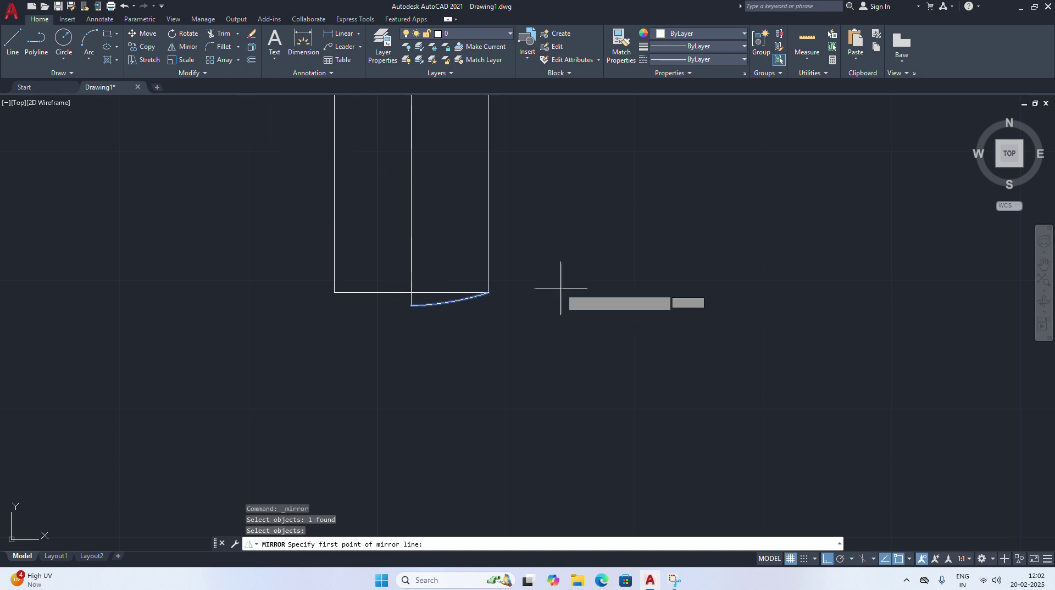
pyautogui.click(417, 306)
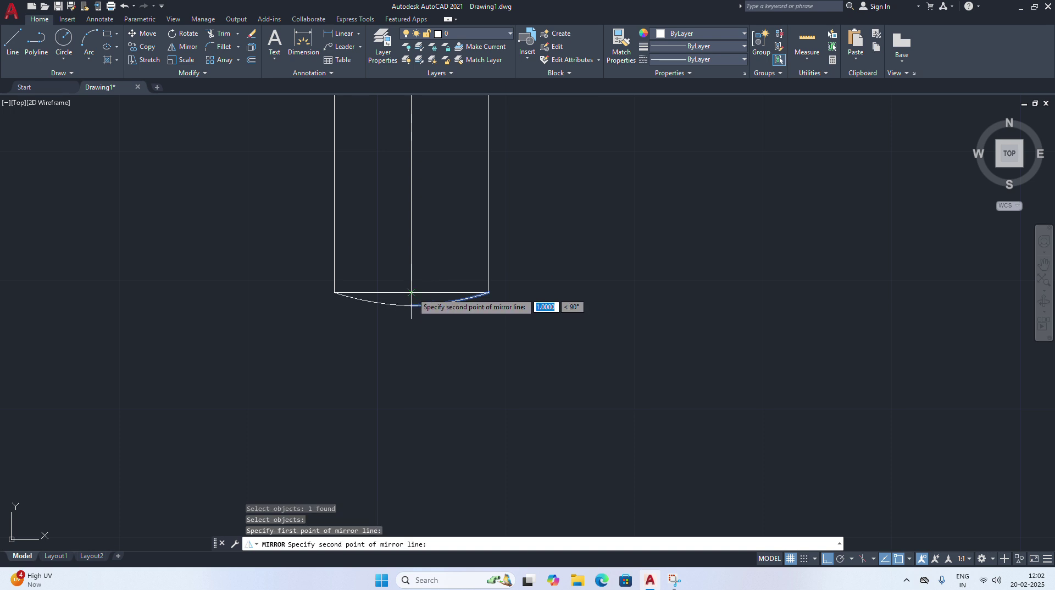
pyautogui.click(412, 292)
pyautogui.click(438, 332)
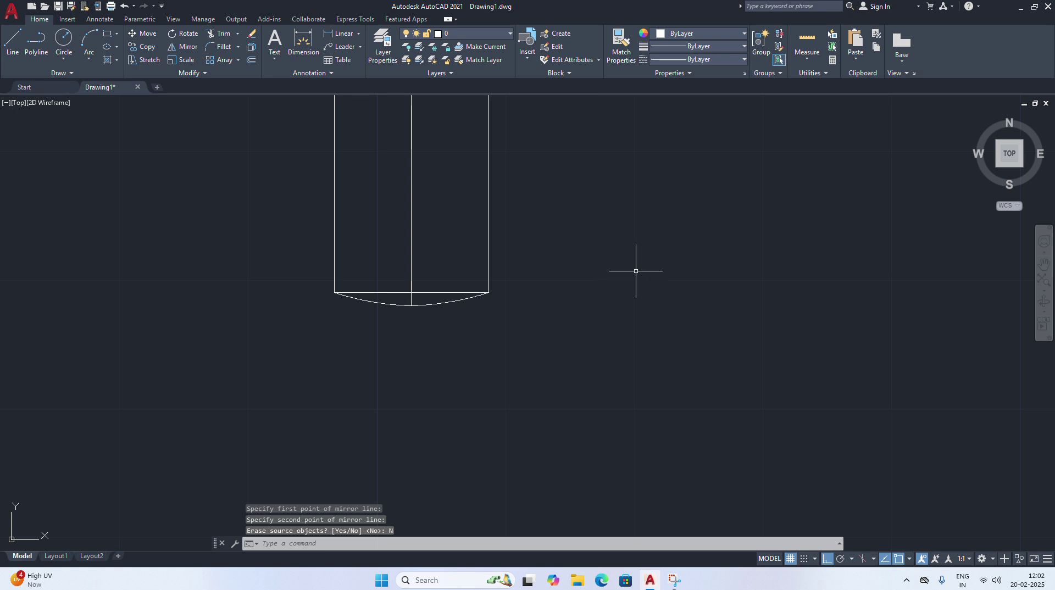
# Copy the two end arcs horizontally about 60 units to the right of the rod
pyautogui.scroll(1, 605, 252)
pyautogui.scroll(-3, 509, 242)
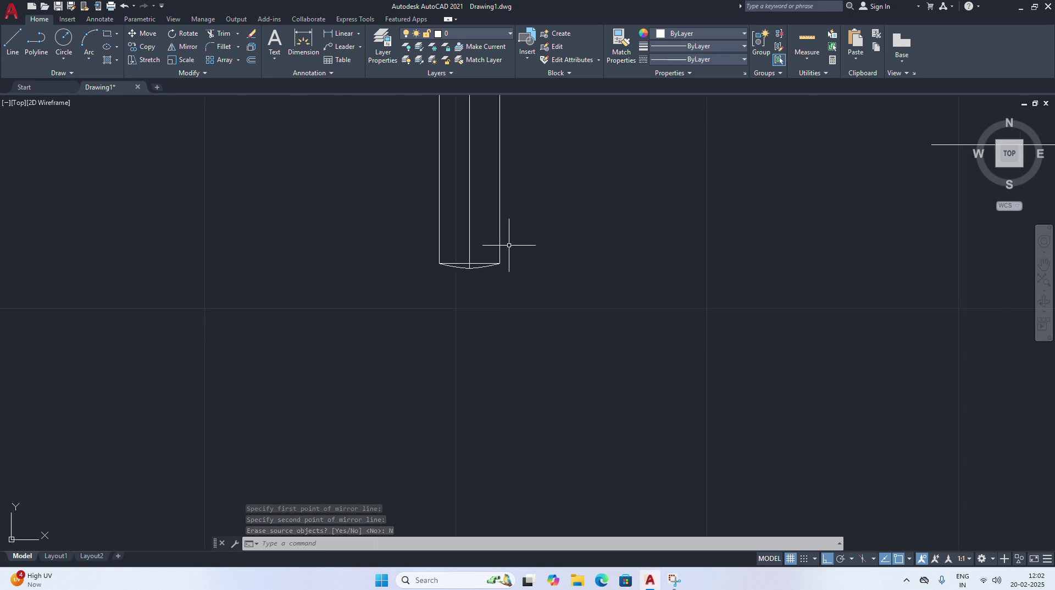
pyautogui.rightClick(599, 207)
pyautogui.click(635, 302)
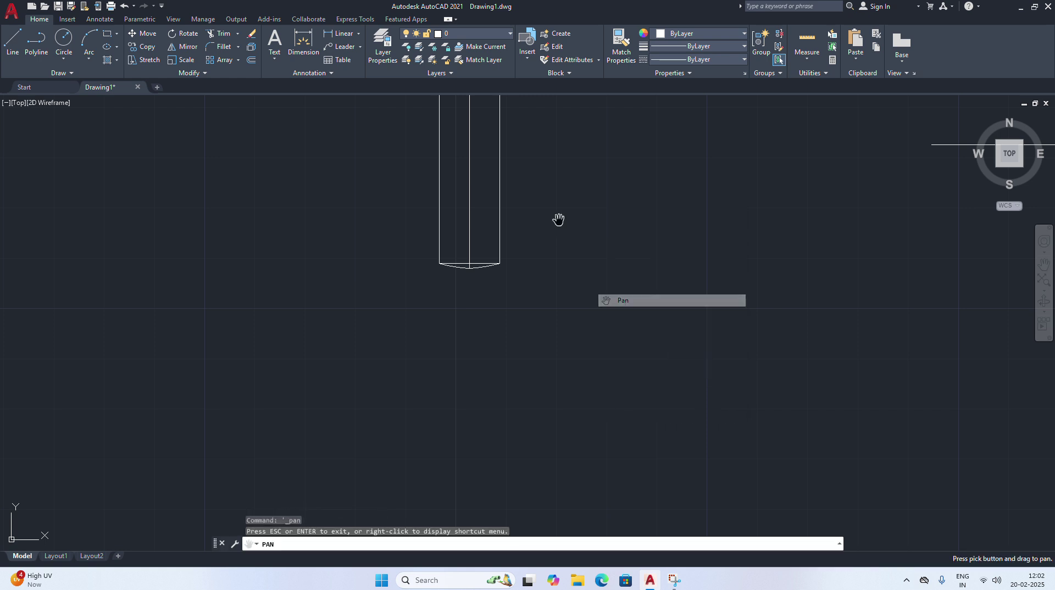
pyautogui.moveTo(559, 219)
pyautogui.mouseDown()
pyautogui.moveTo(568, 341)
pyautogui.moveTo(524, 404)
pyautogui.moveTo(540, 456)
pyautogui.mouseUp()
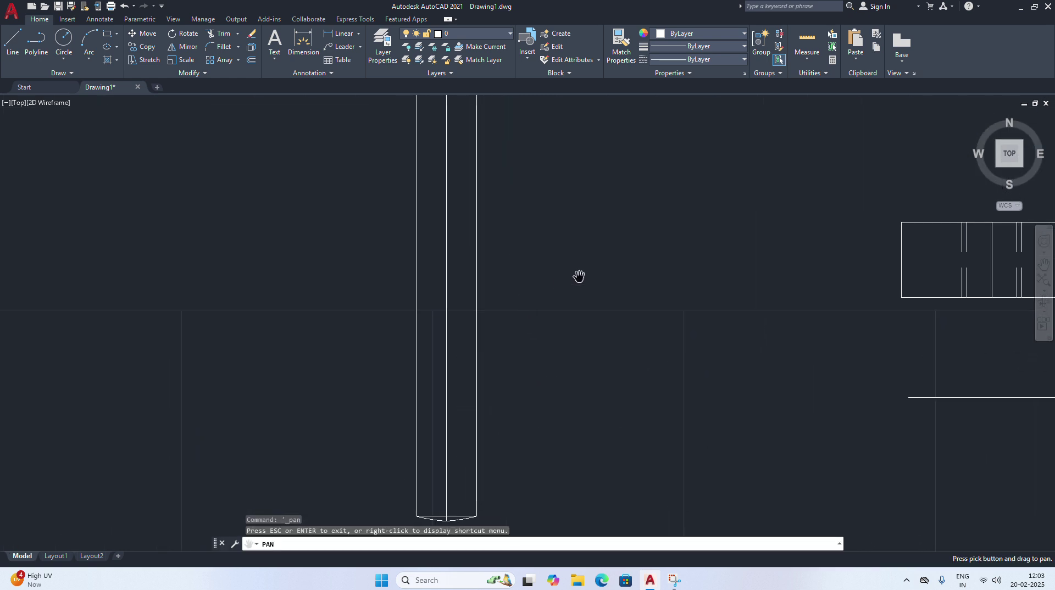
pyautogui.scroll(-2, 573, 276)
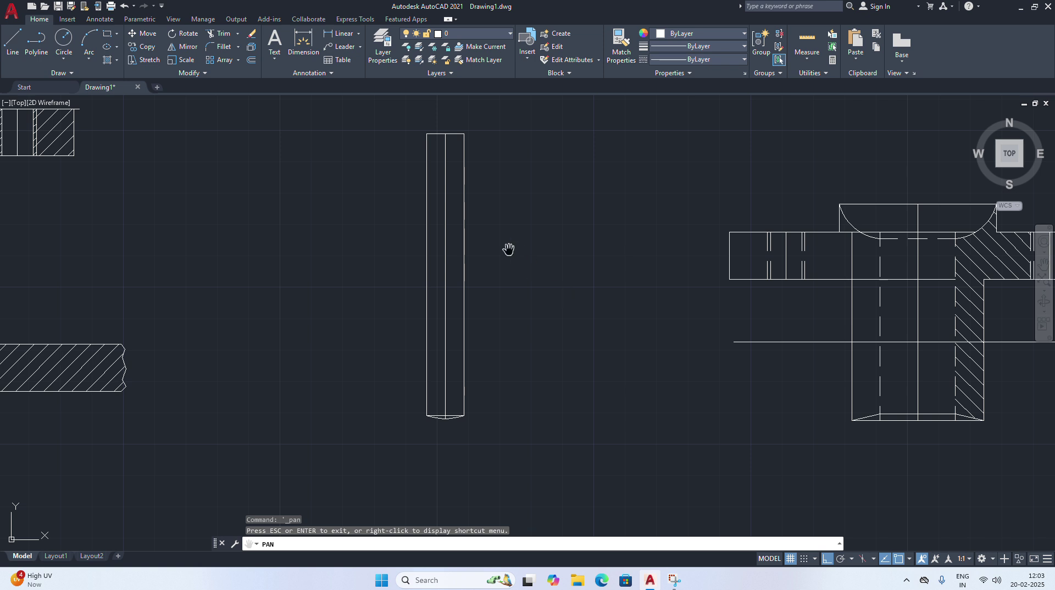
pyautogui.click(146, 48)
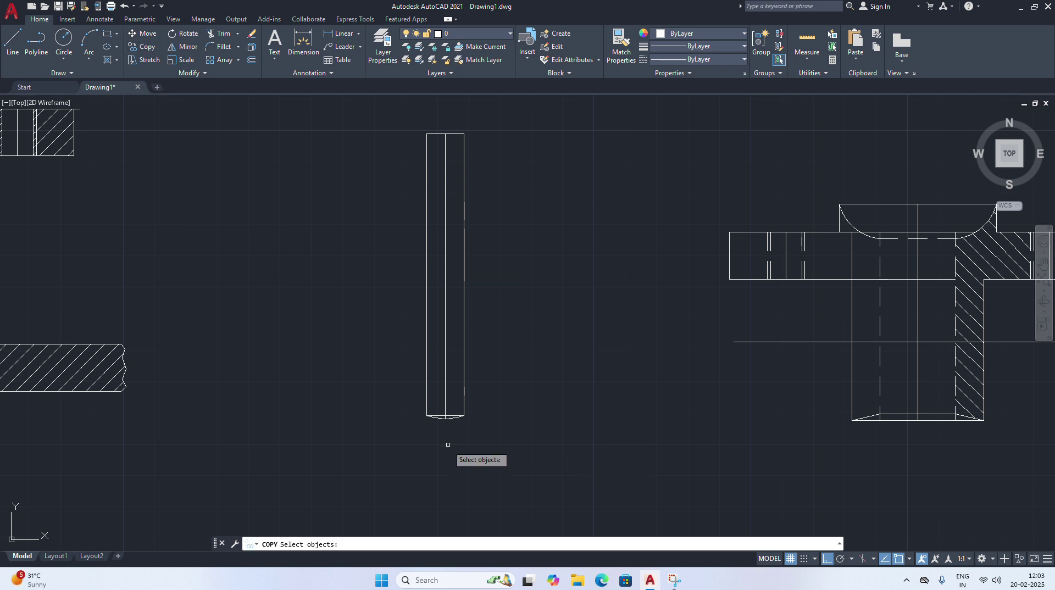
pyautogui.click(444, 420)
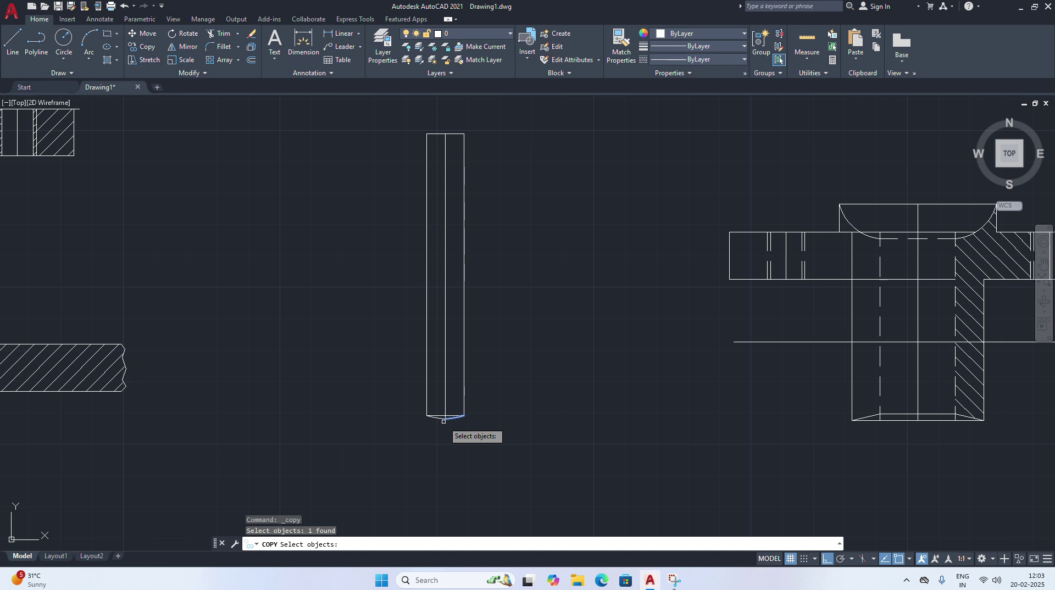
pyautogui.scroll(2, 501, 432)
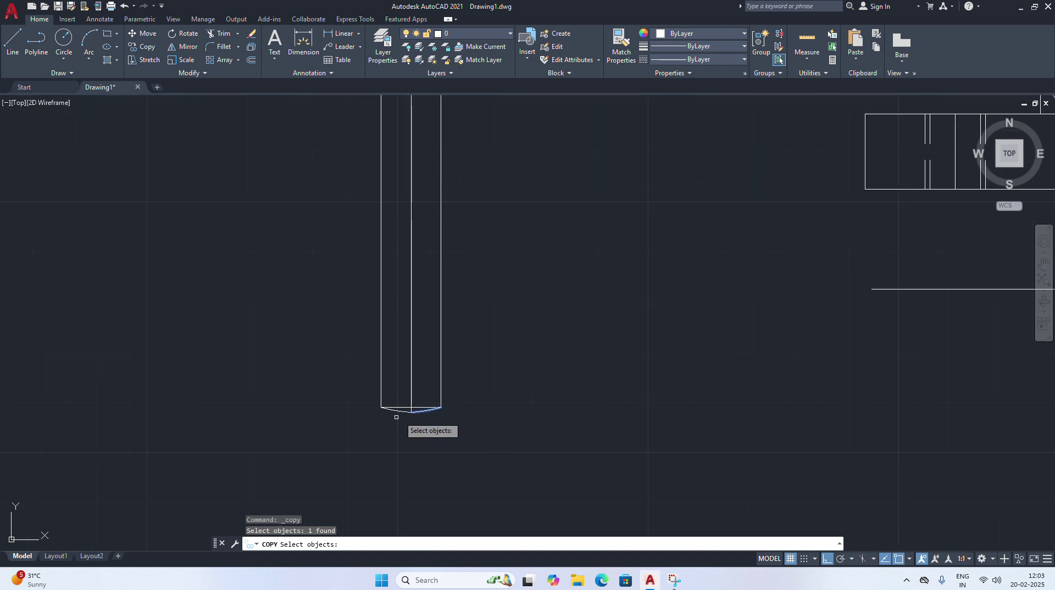
pyautogui.click(405, 409)
pyautogui.click(279, 432)
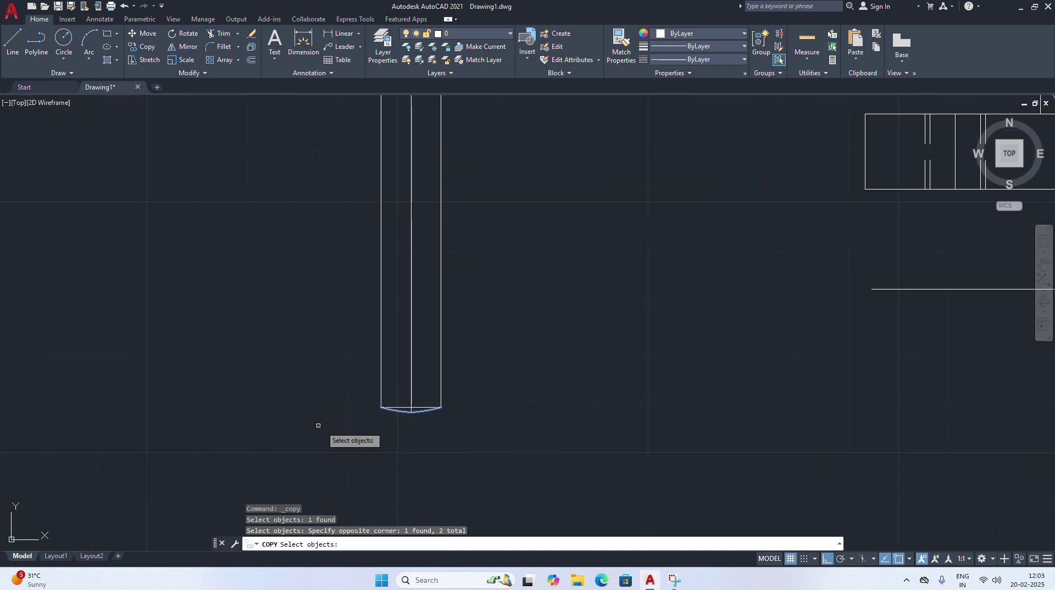
pyautogui.press('Return')
pyautogui.click(261, 436)
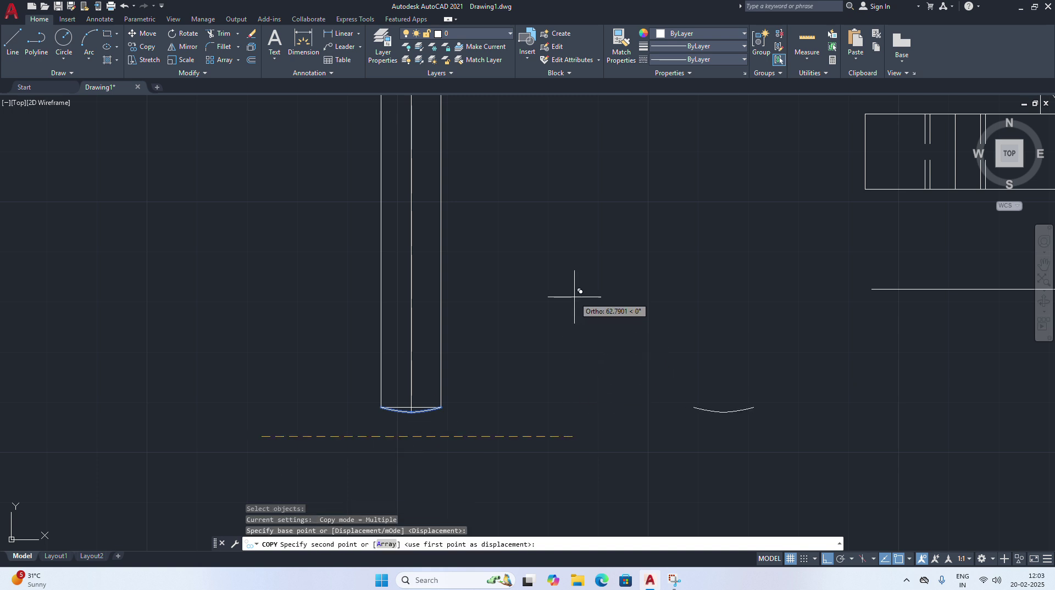
pyautogui.press('Escape')
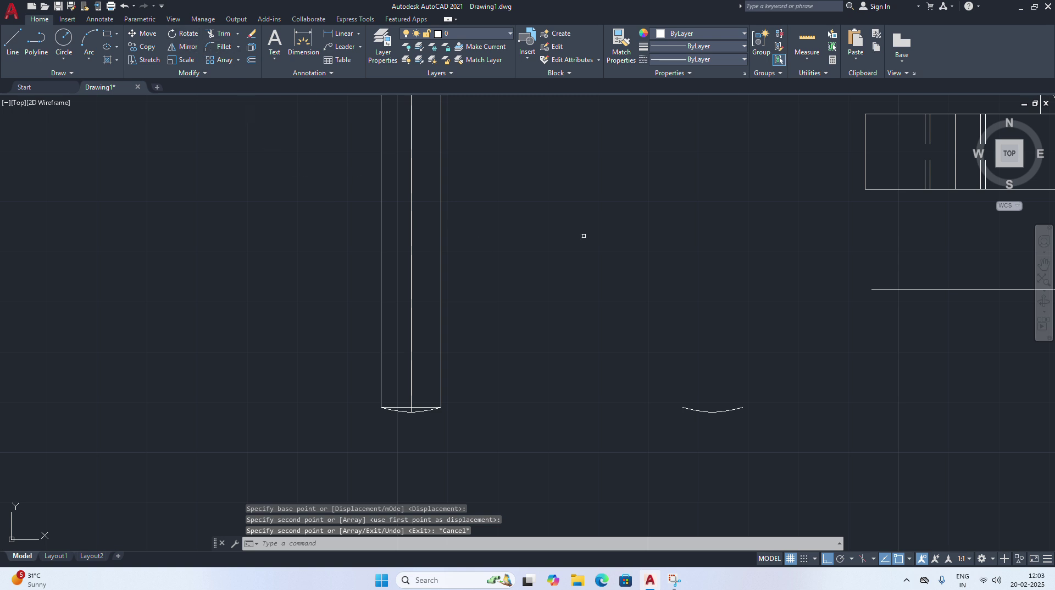
# Rotate the copied pair of arcs by 180 degrees about their right endpoint
pyautogui.write('ro')
pyautogui.press('Return')
pyautogui.click(677, 391)
pyautogui.click(777, 420)
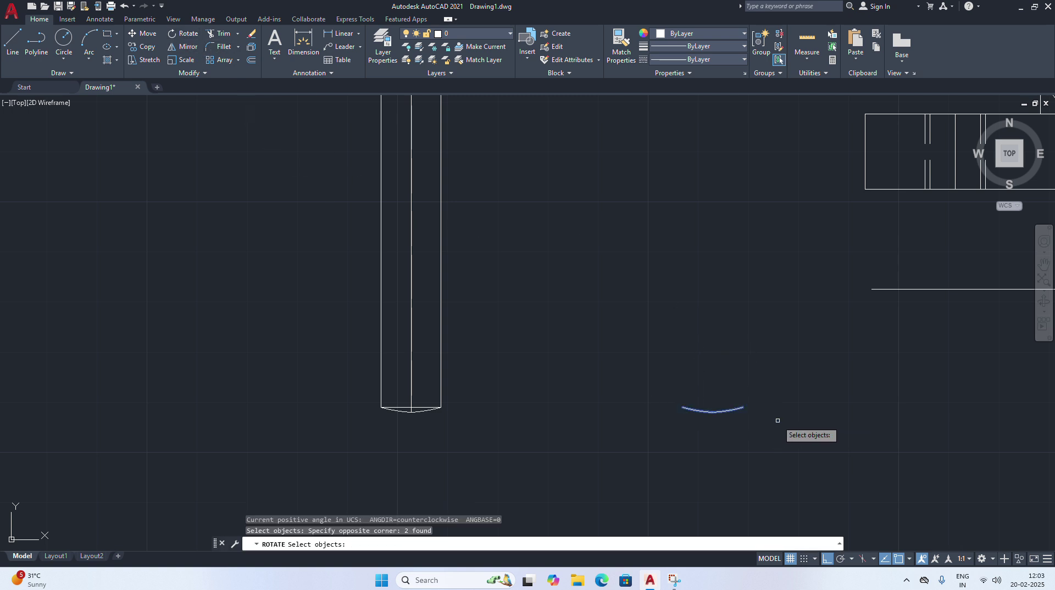
pyautogui.press('Return')
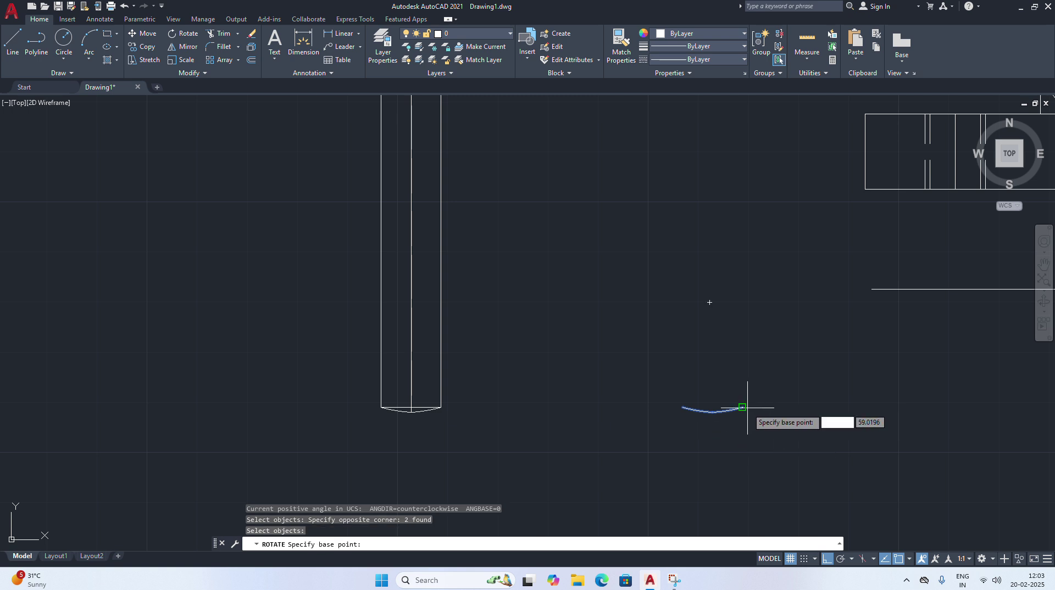
pyautogui.click(747, 408)
pyautogui.write('1')
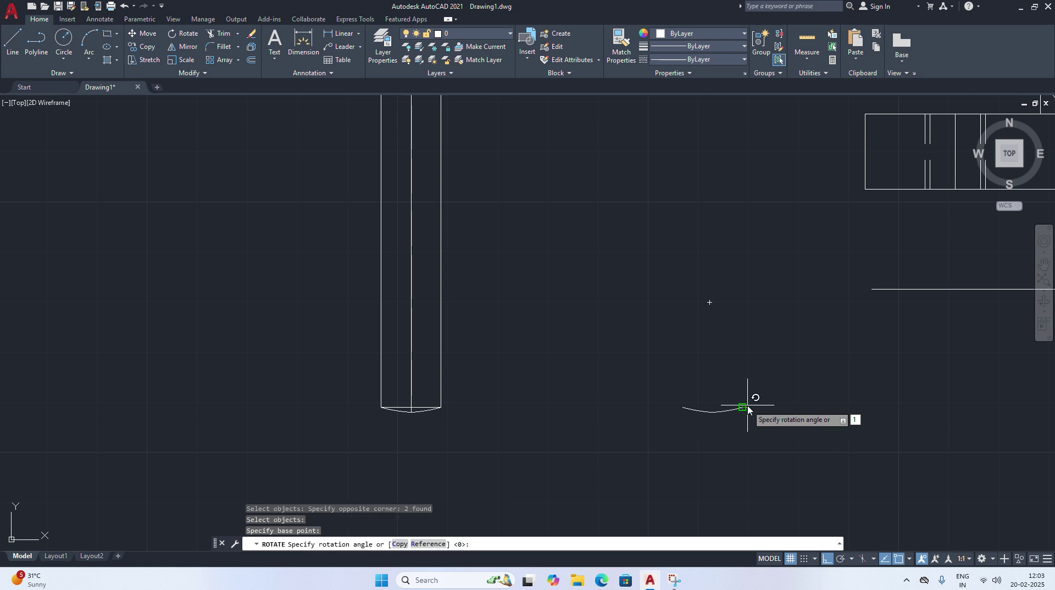
pyautogui.write('80')
pyautogui.press('Return')
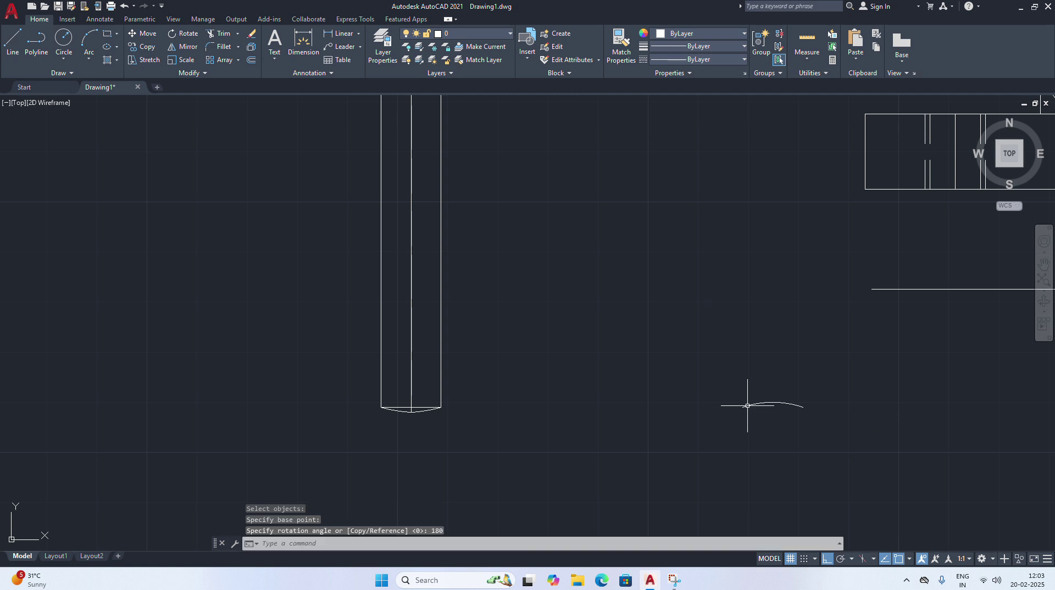
pyautogui.rightClick(722, 265)
pyautogui.click(772, 366)
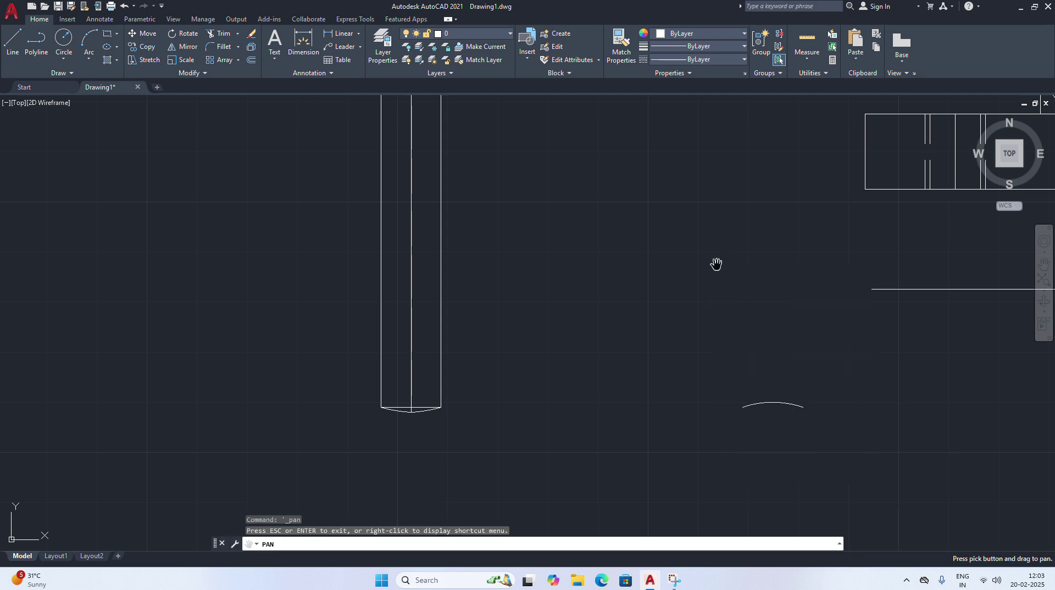
# Copy the rotated pair of arcs from their right endpoint onto the upper right corner of the rod
pyautogui.moveTo(716, 265)
pyautogui.mouseDown()
pyautogui.moveTo(600, 357)
pyautogui.moveTo(576, 343)
pyautogui.mouseUp()
pyautogui.scroll(-2, 629, 352)
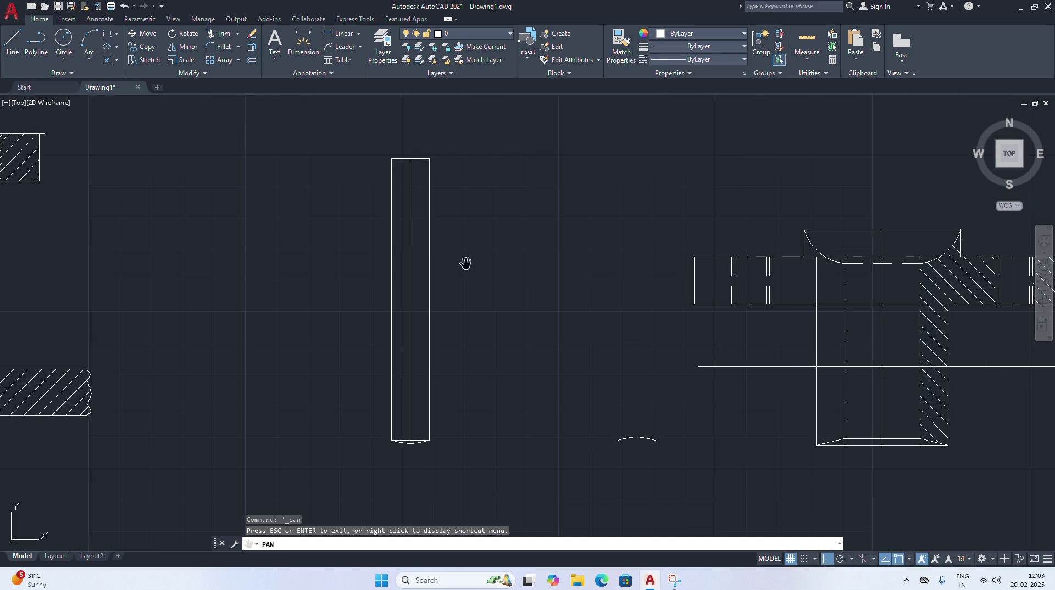
pyautogui.click(142, 47)
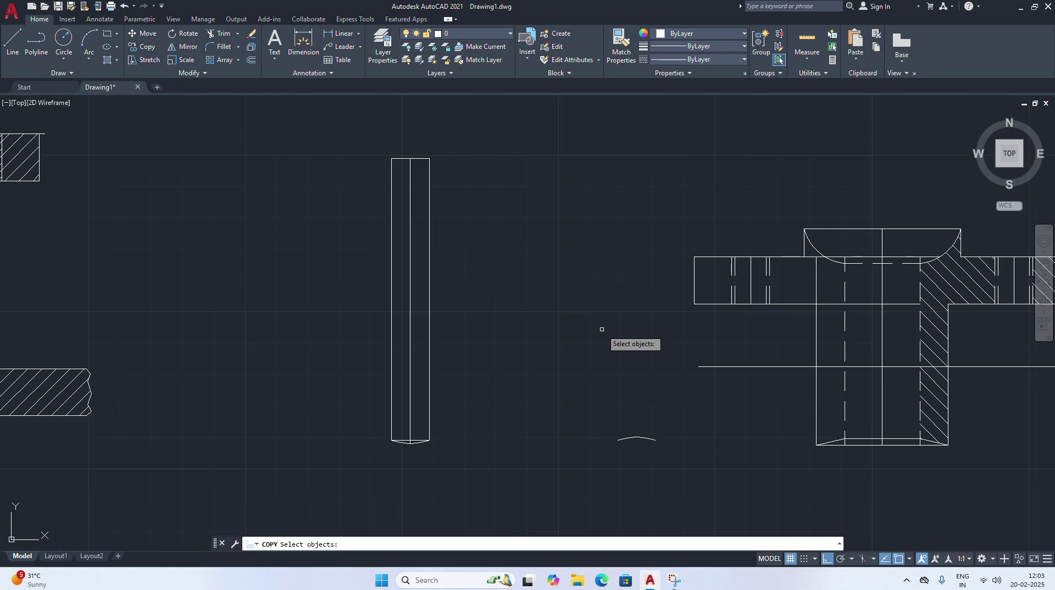
pyautogui.click(647, 438)
pyautogui.click(637, 439)
pyautogui.press('Return')
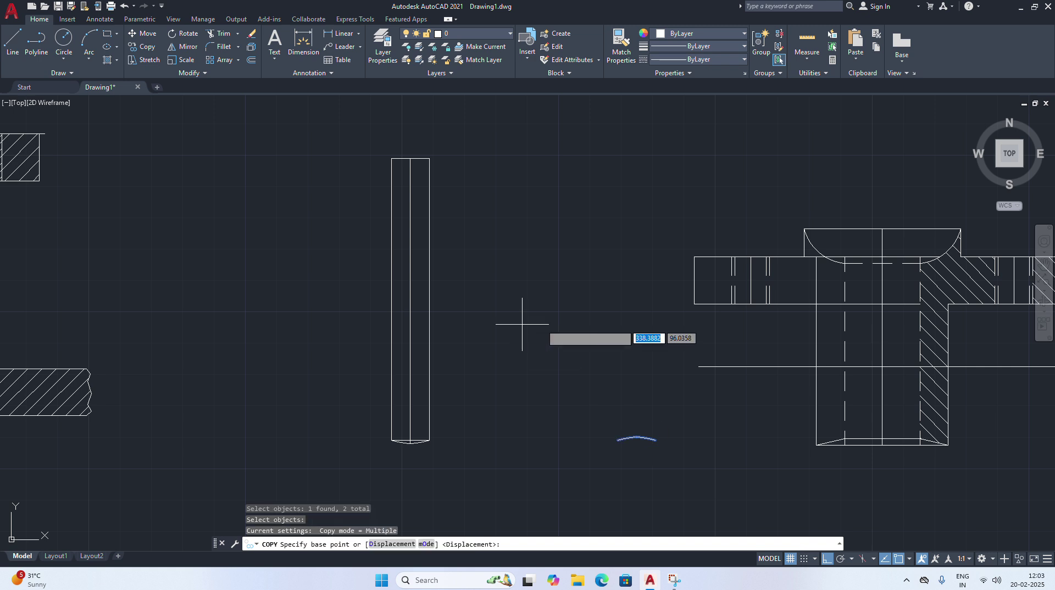
pyautogui.click(654, 439)
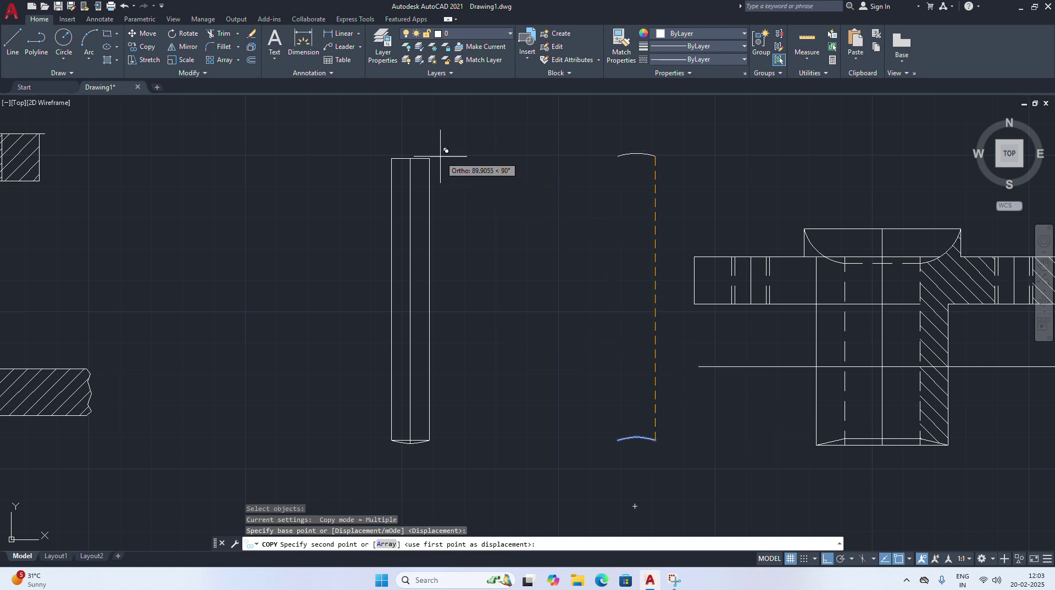
pyautogui.click(419, 156)
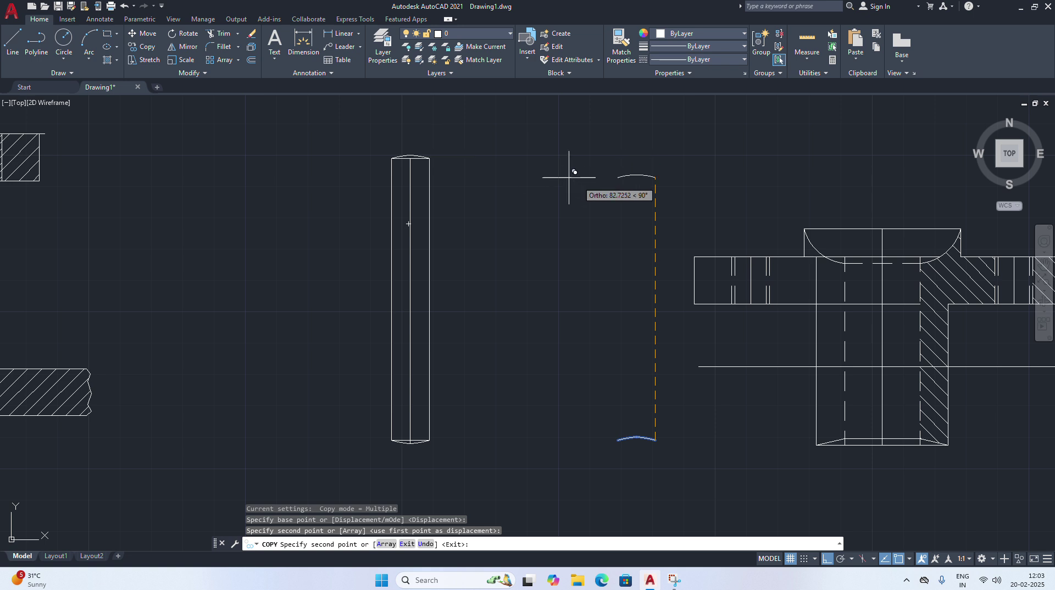
pyautogui.press('Escape')
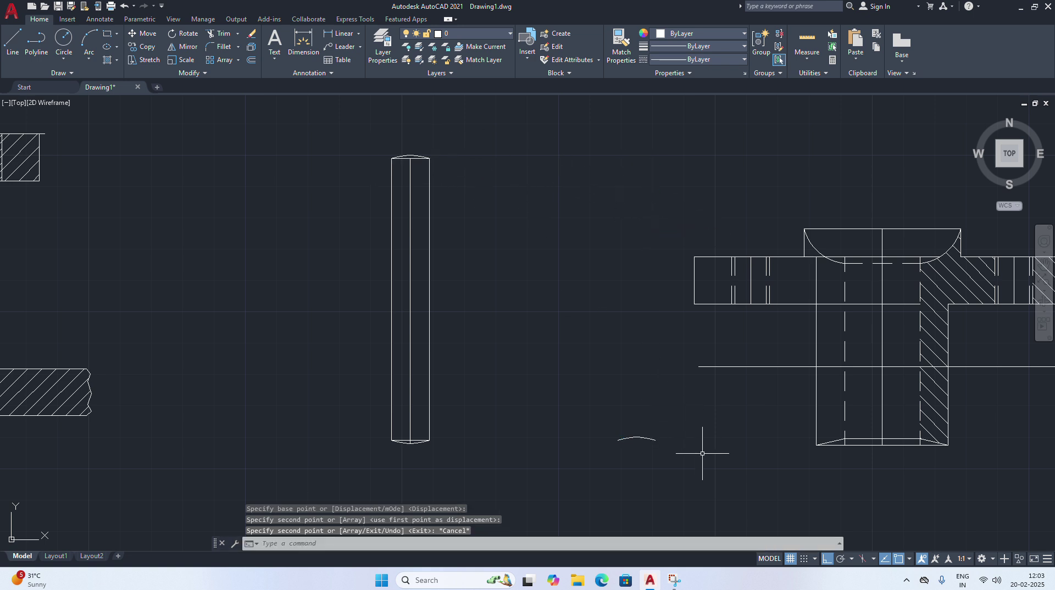
# Delete the spare pair of arcs standing to the right of the rod
pyautogui.click(636, 438)
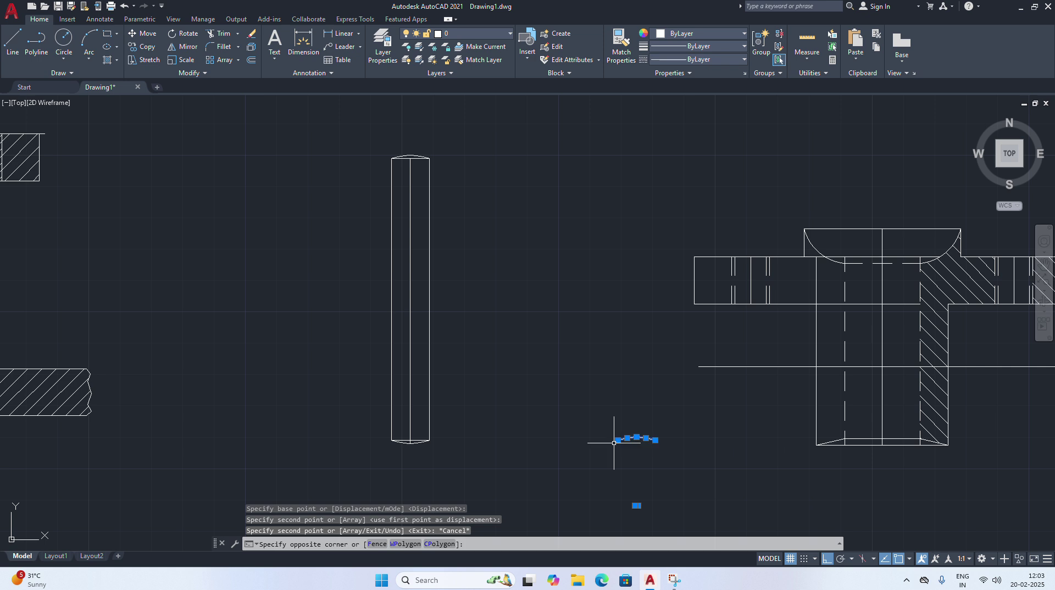
pyautogui.click(683, 440)
pyautogui.press('Delete')
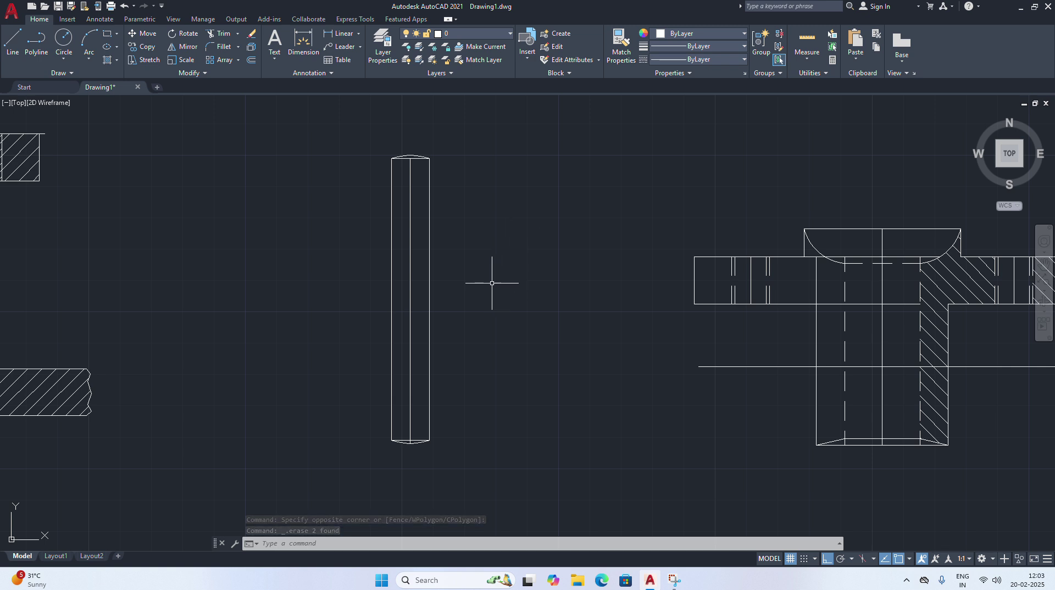
# Offset the horizontal line at the rod's lower end upward by 15 units
pyautogui.scroll(4, 451, 431)
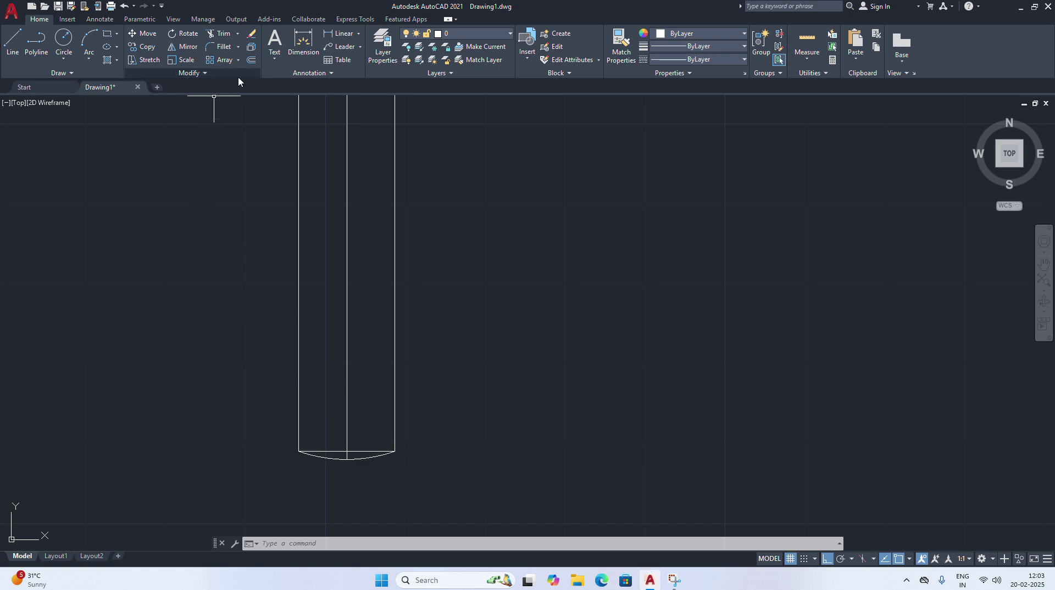
pyautogui.click(251, 62)
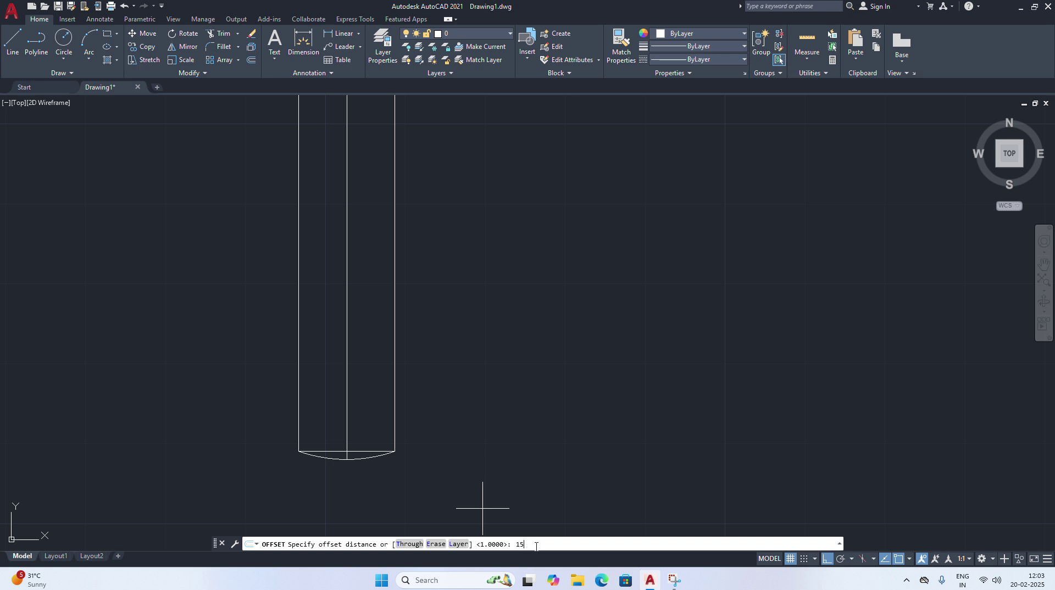
pyautogui.write('15')
pyautogui.press('Return')
pyautogui.click(374, 451)
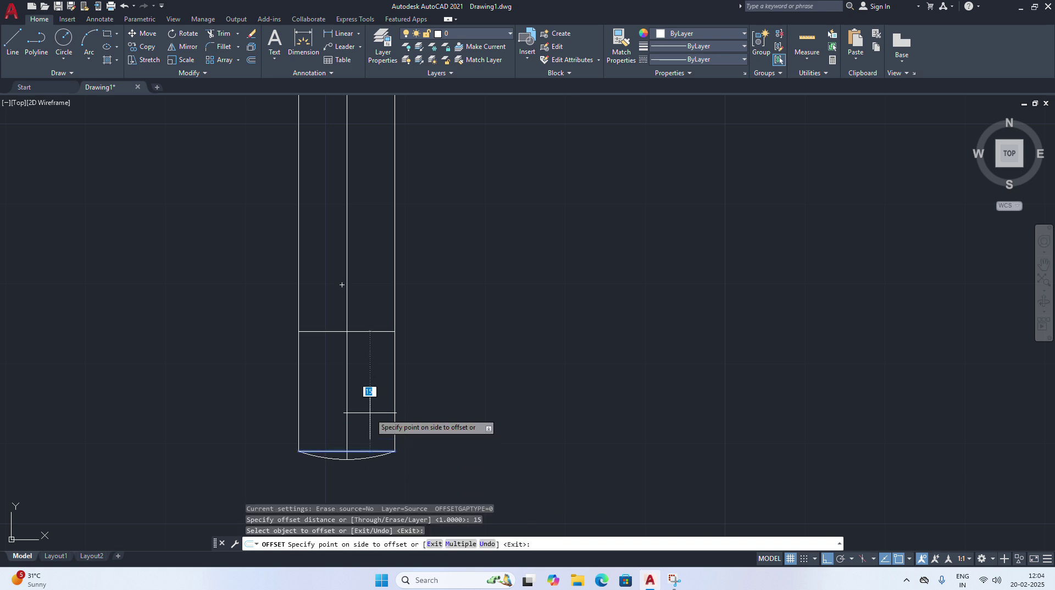
pyautogui.click(369, 413)
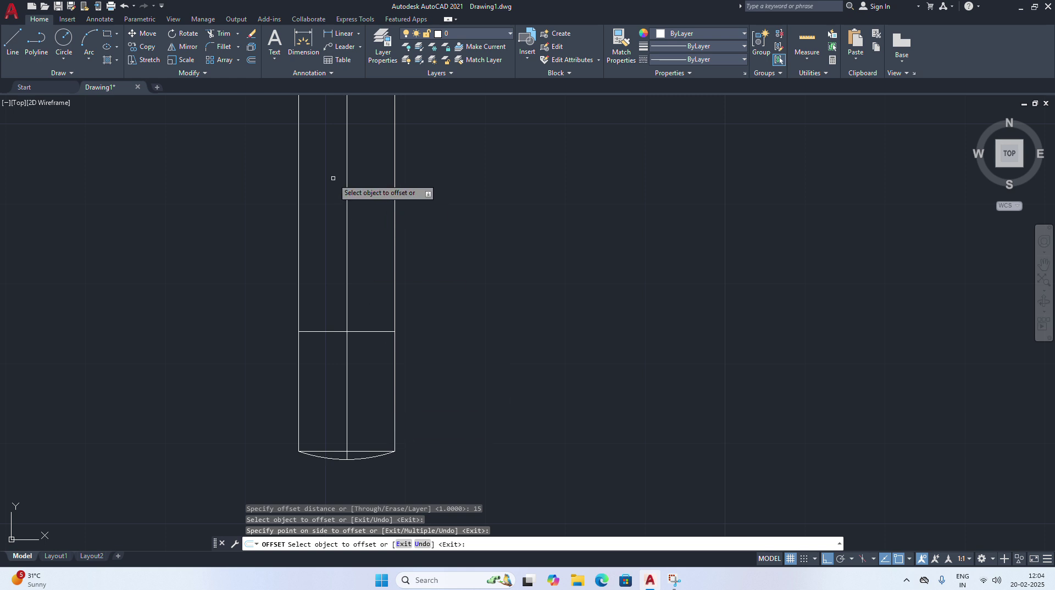
pyautogui.click(252, 61)
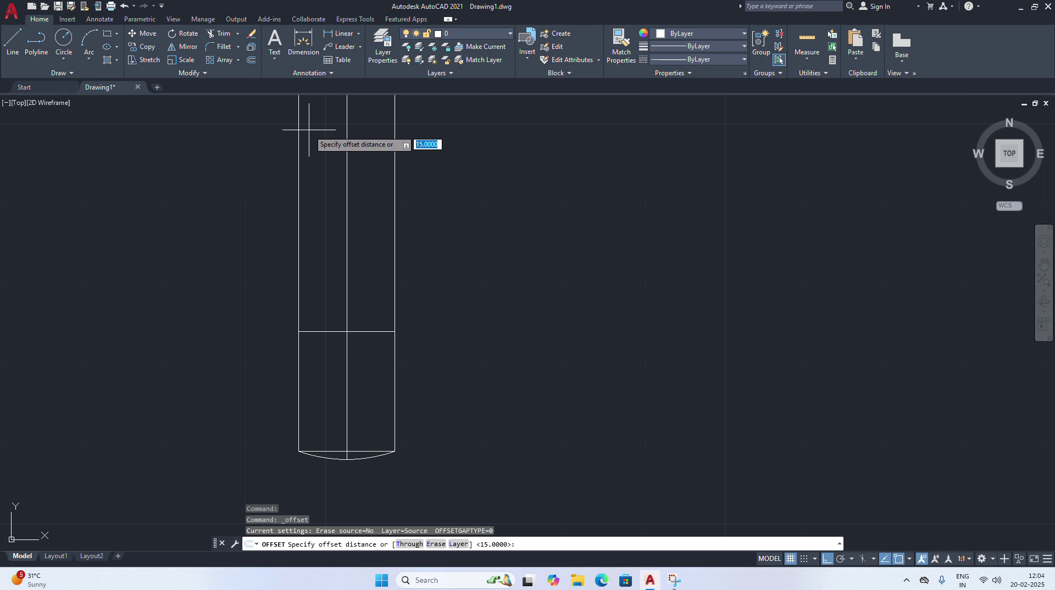
pyautogui.write('3')
pyautogui.press('Return')
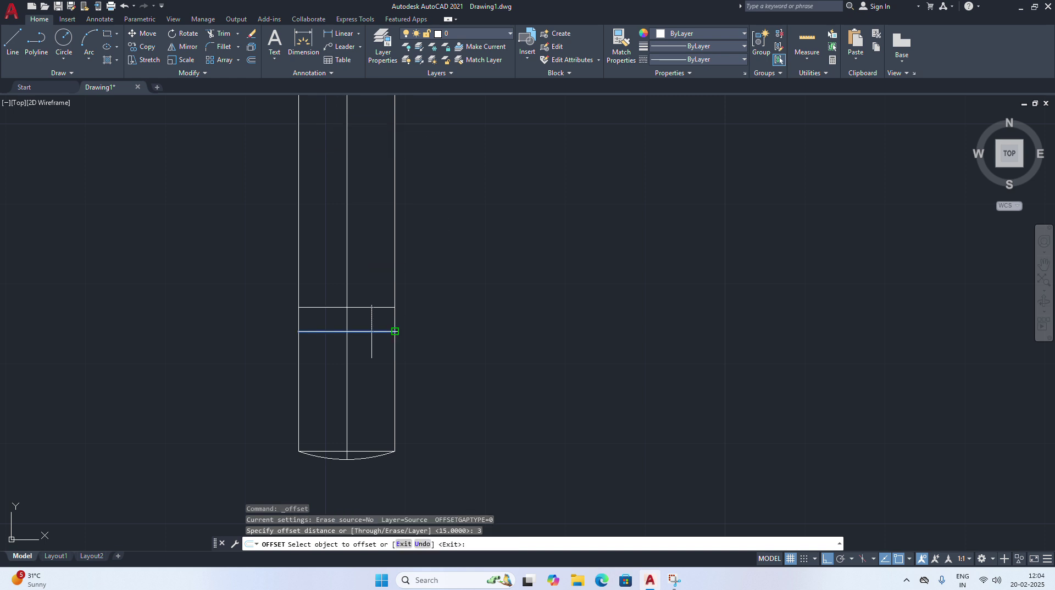
pyautogui.click(367, 331)
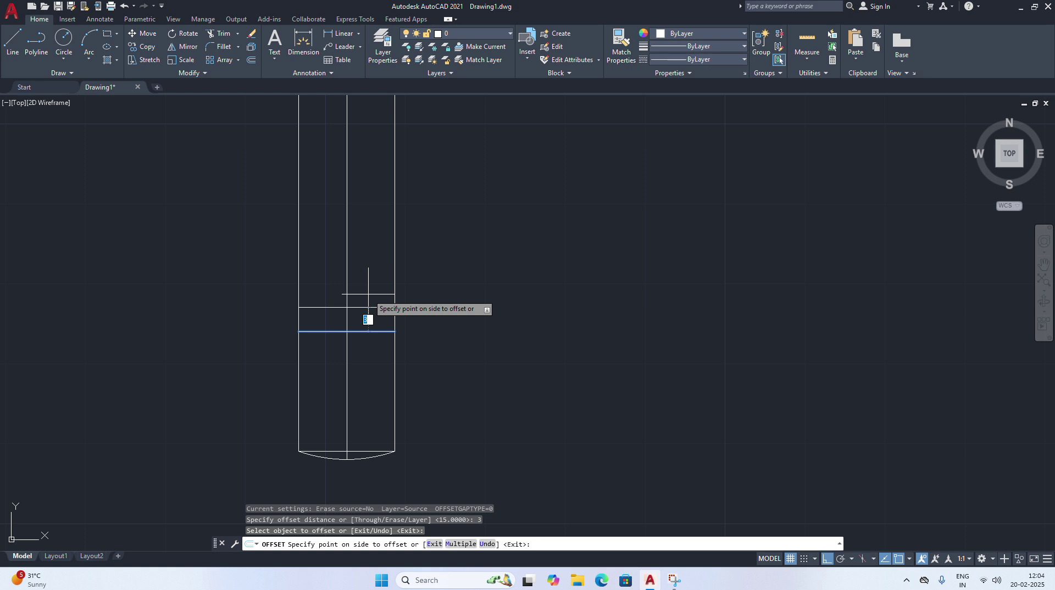
pyautogui.press('Escape')
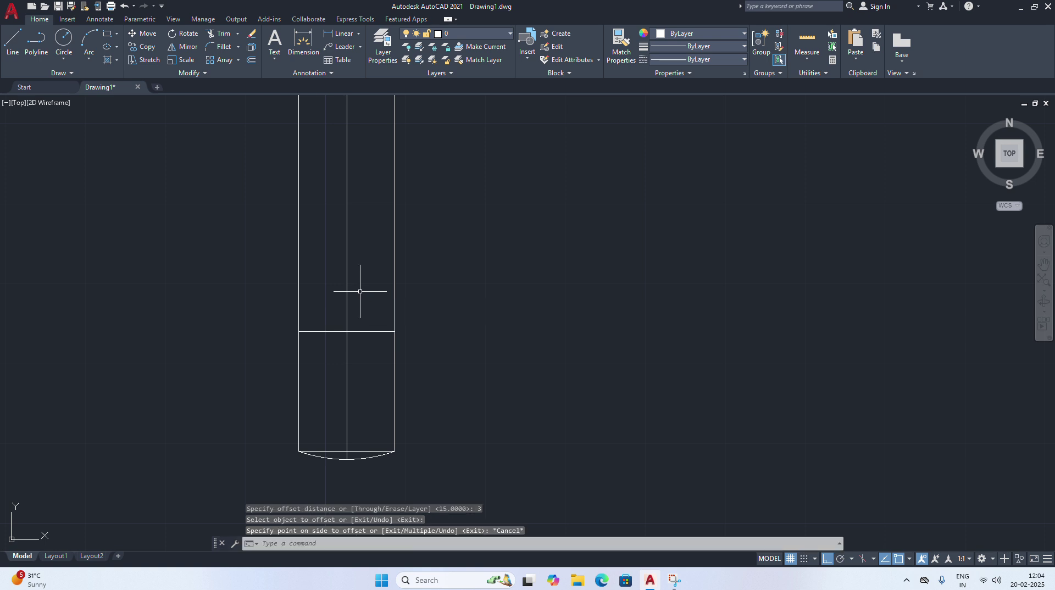
# Offset the upper of the two horizontal lines near the rod's lower end upward by 2 units
pyautogui.click(252, 61)
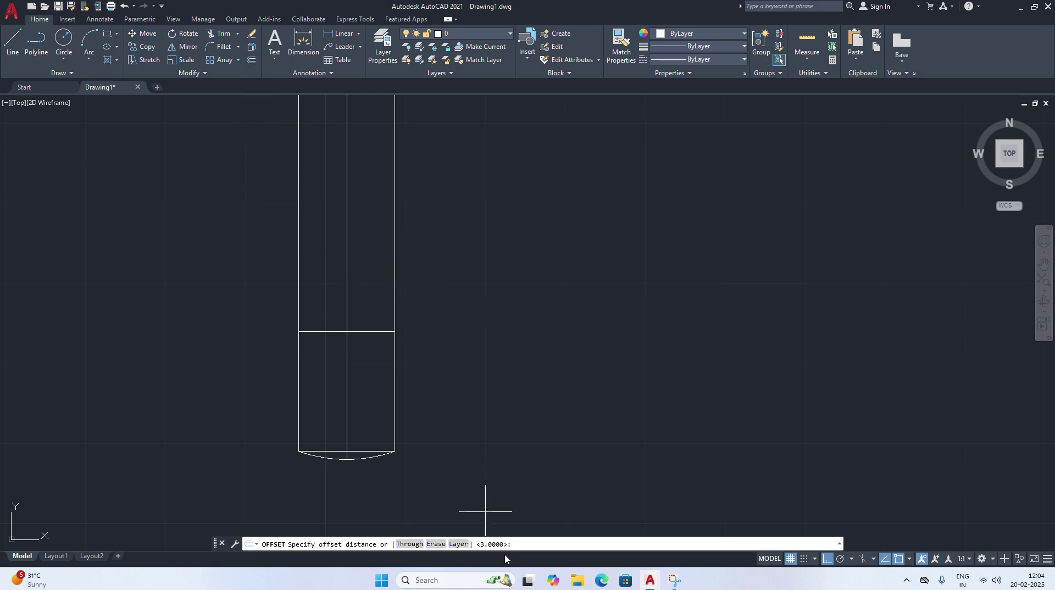
pyautogui.write('2')
pyautogui.press('Return')
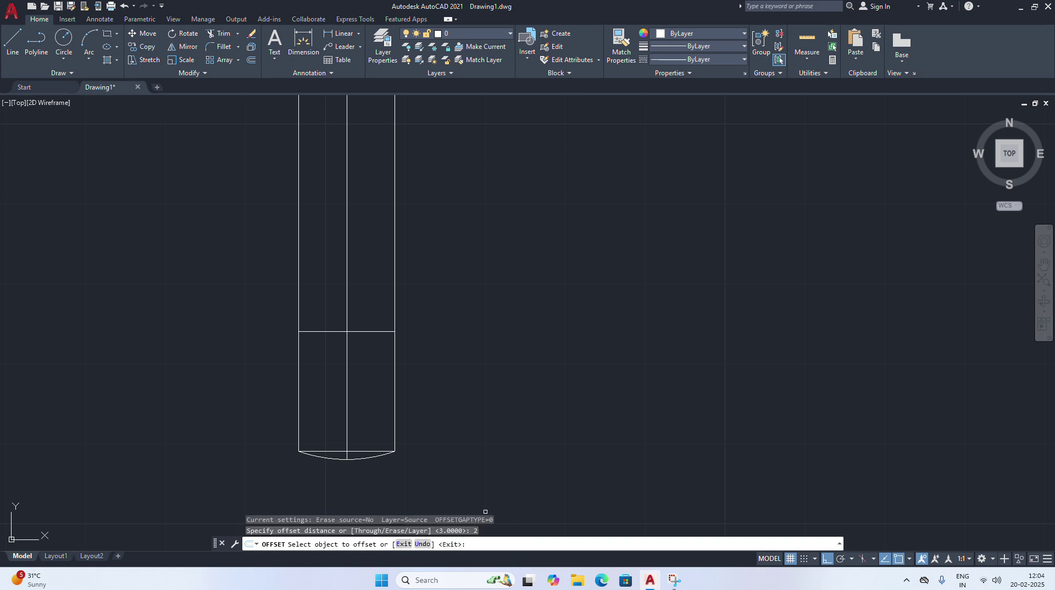
pyautogui.click(374, 331)
pyautogui.click(384, 311)
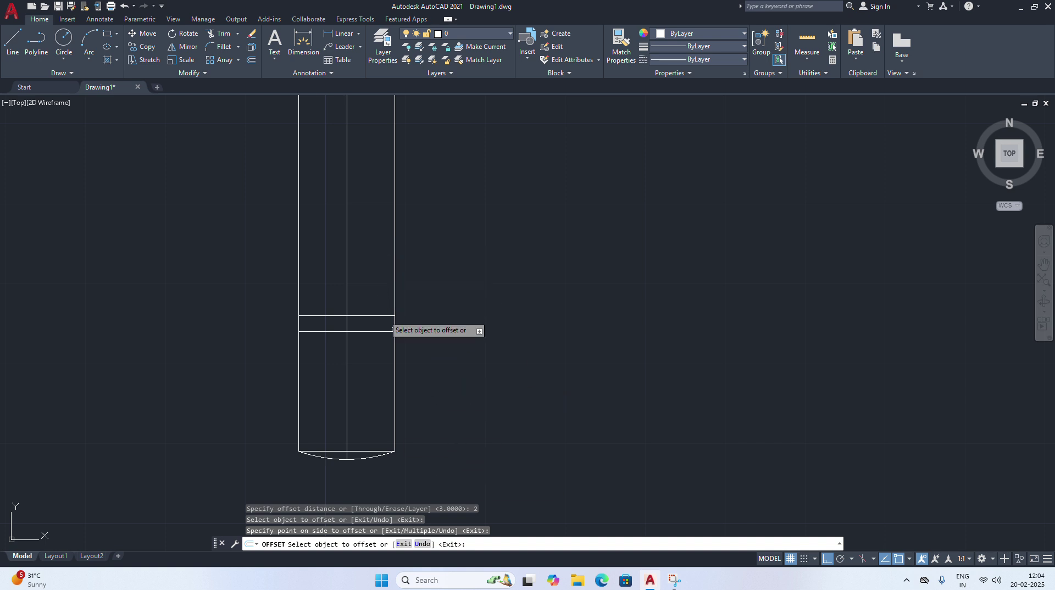
# Try offsetting the rod's vertical centreline 24 units to the right twice, undoing the offset each time
pyautogui.click(251, 59)
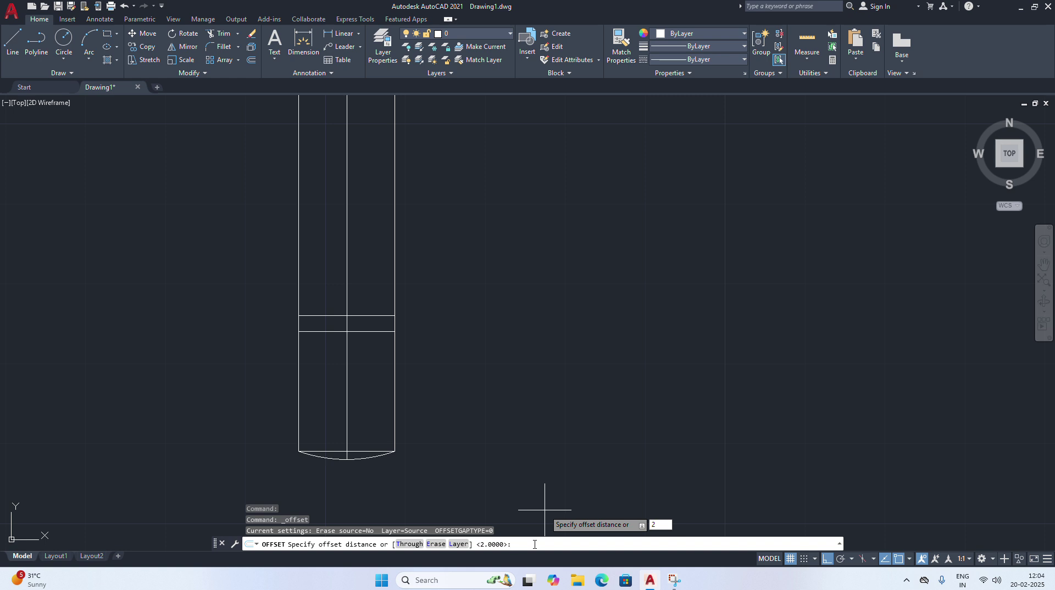
pyautogui.press('Return')
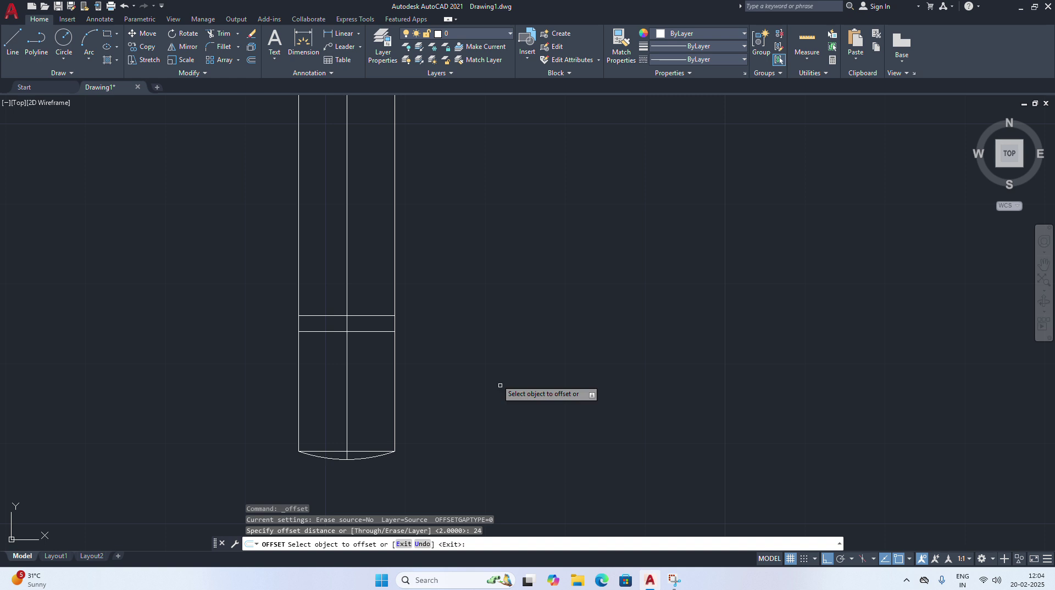
pyautogui.click(348, 269)
pyautogui.click(468, 261)
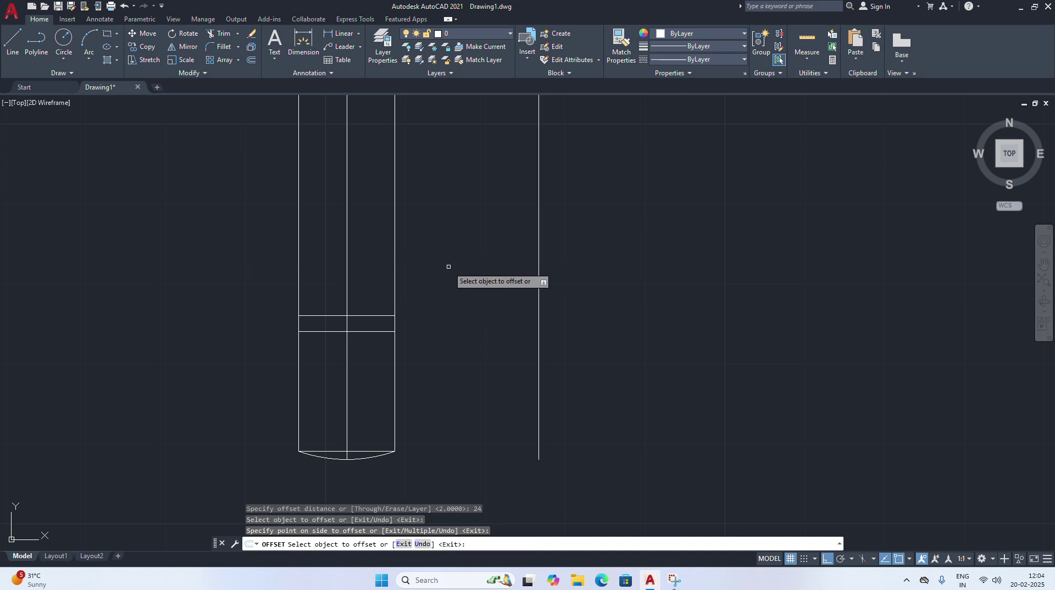
pyautogui.press('Escape')
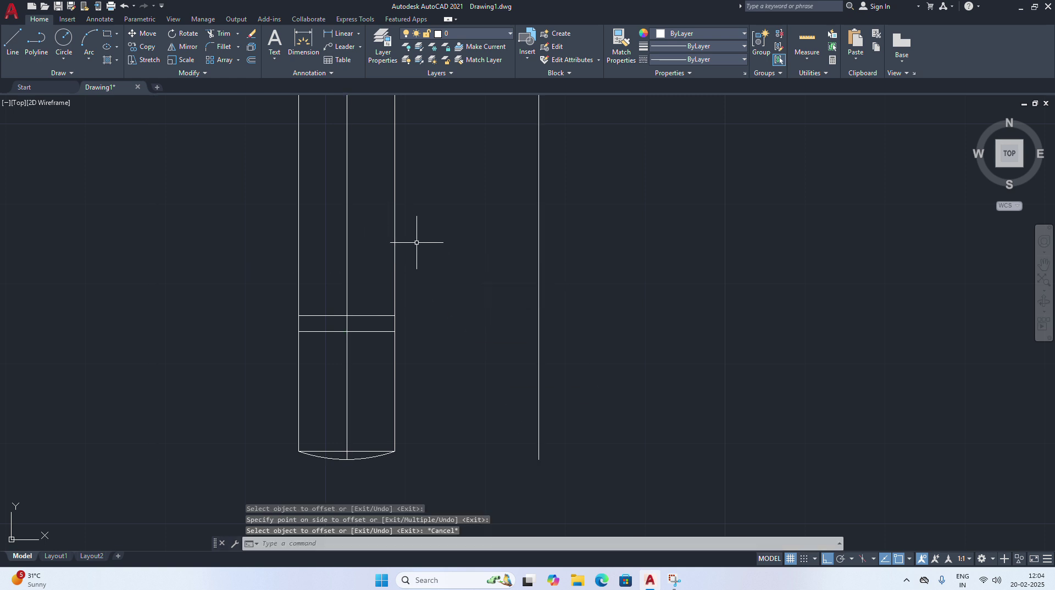
pyautogui.click(126, 7)
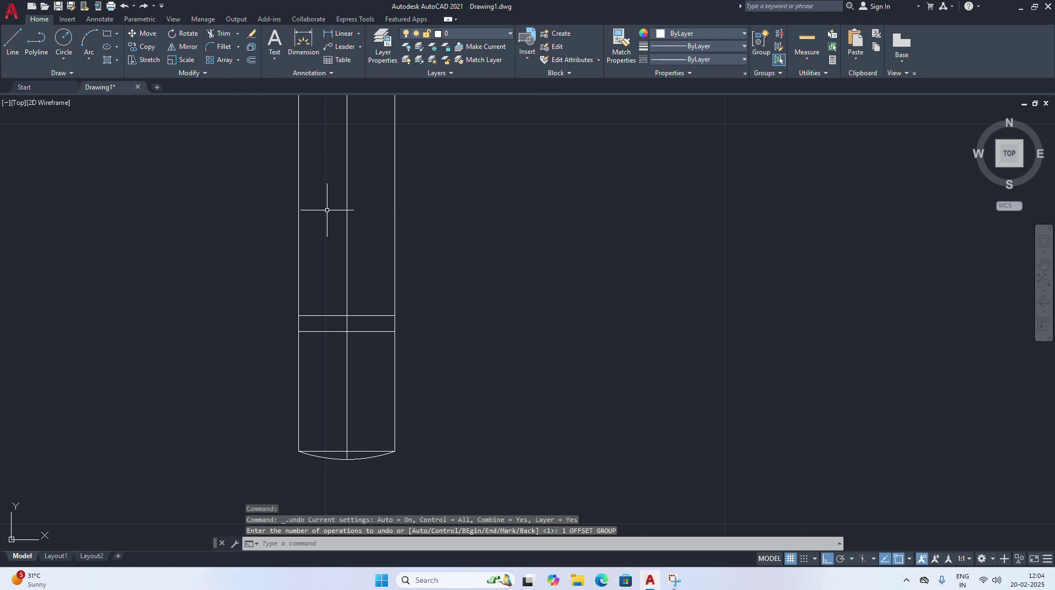
pyautogui.click(252, 59)
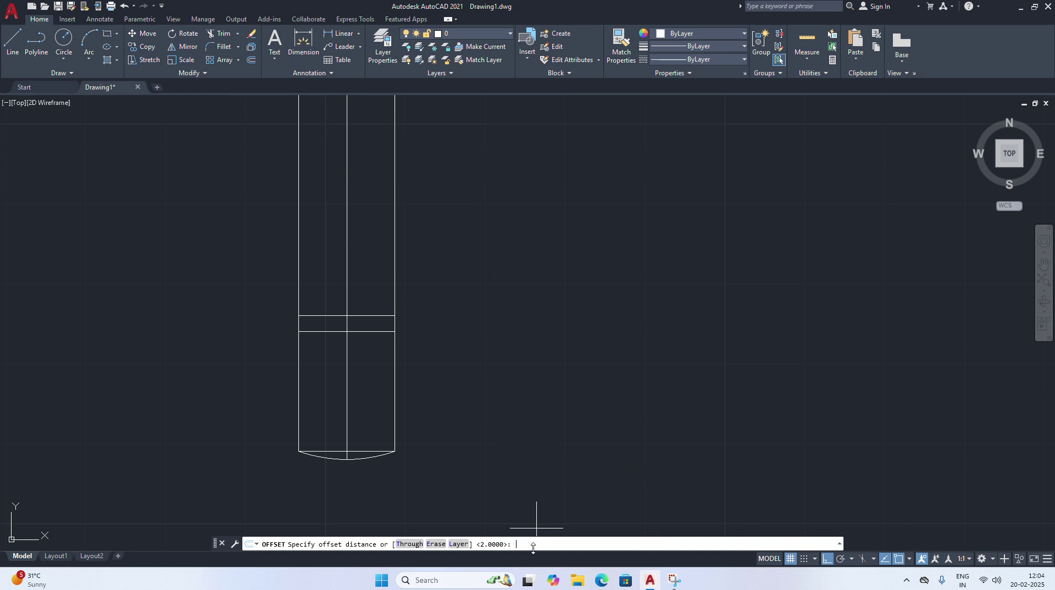
pyautogui.write('24')
pyautogui.press('Return')
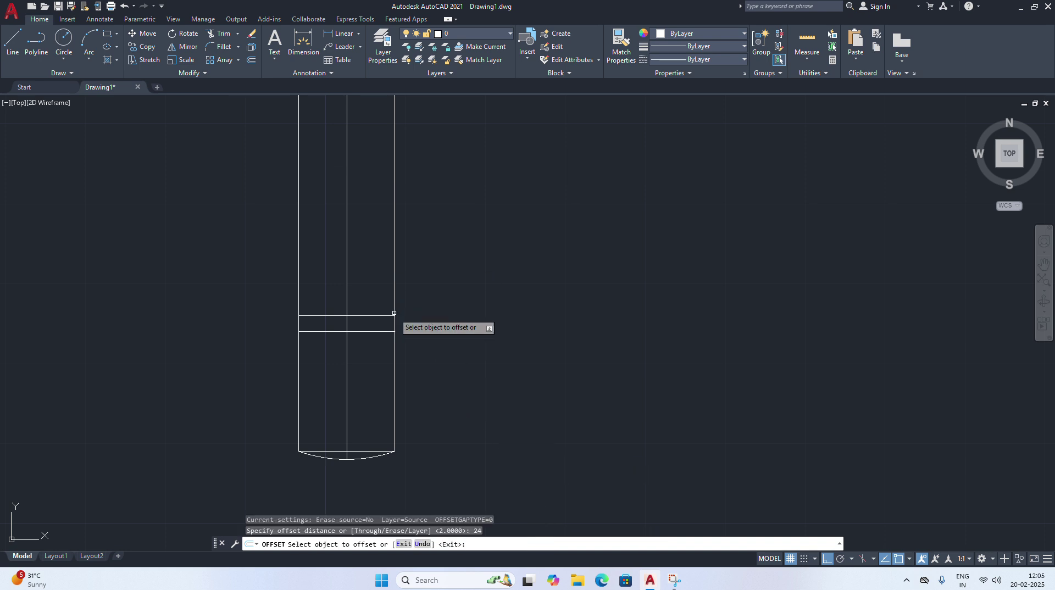
pyautogui.click(347, 289)
pyautogui.click(495, 264)
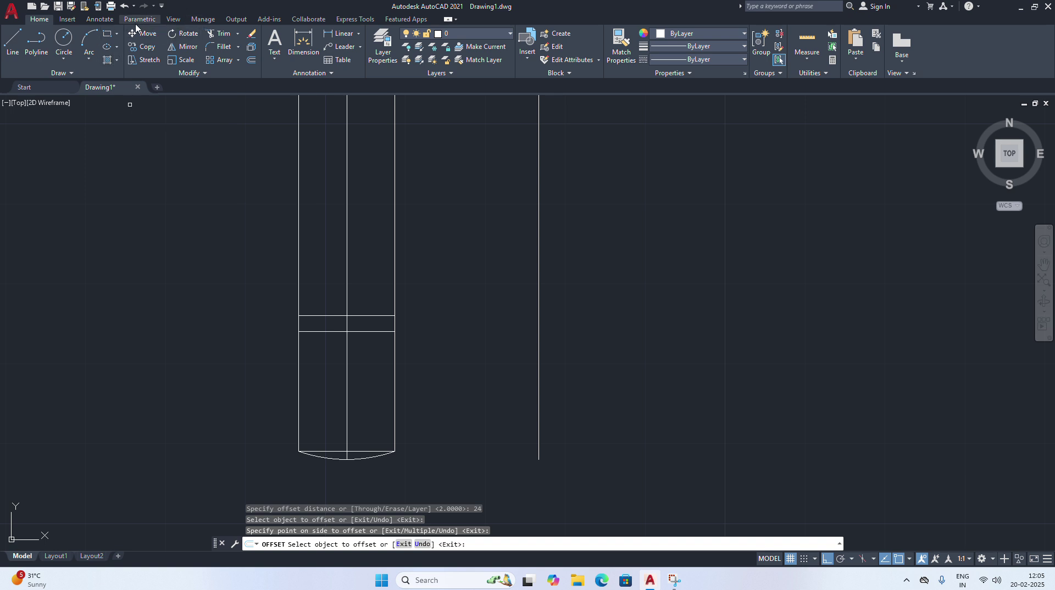
pyautogui.click(124, 6)
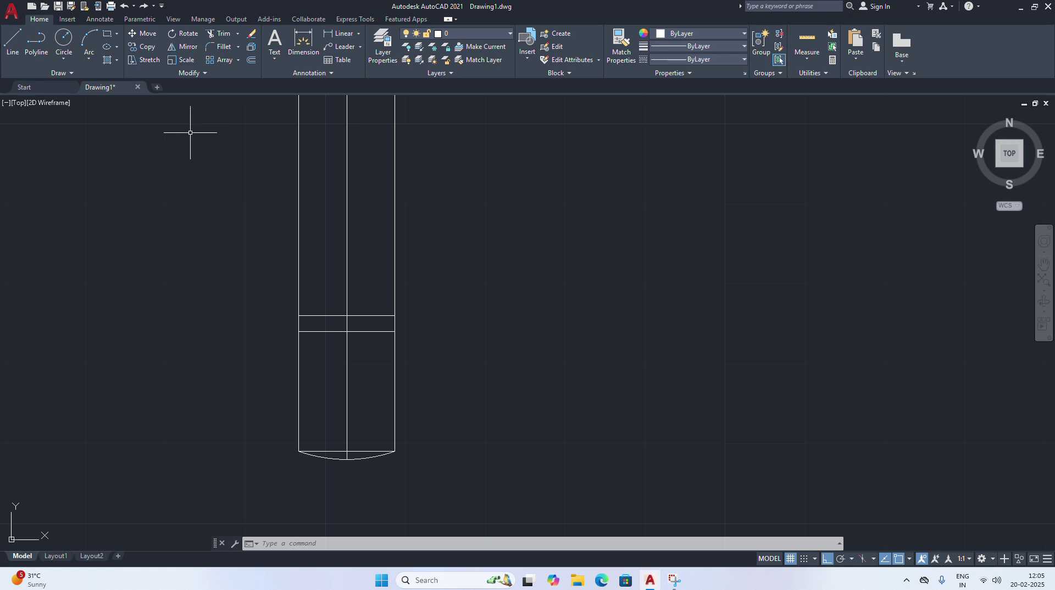
# Offset the rod's vertical centreline by 12 units to both the right and the left side
pyautogui.click(251, 60)
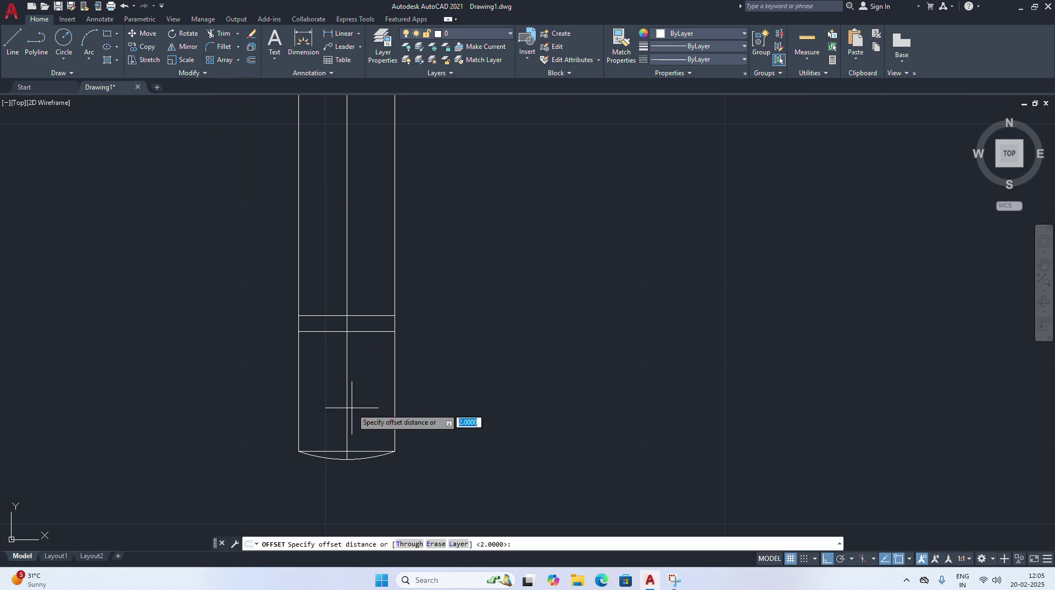
pyautogui.press('BackSpace')
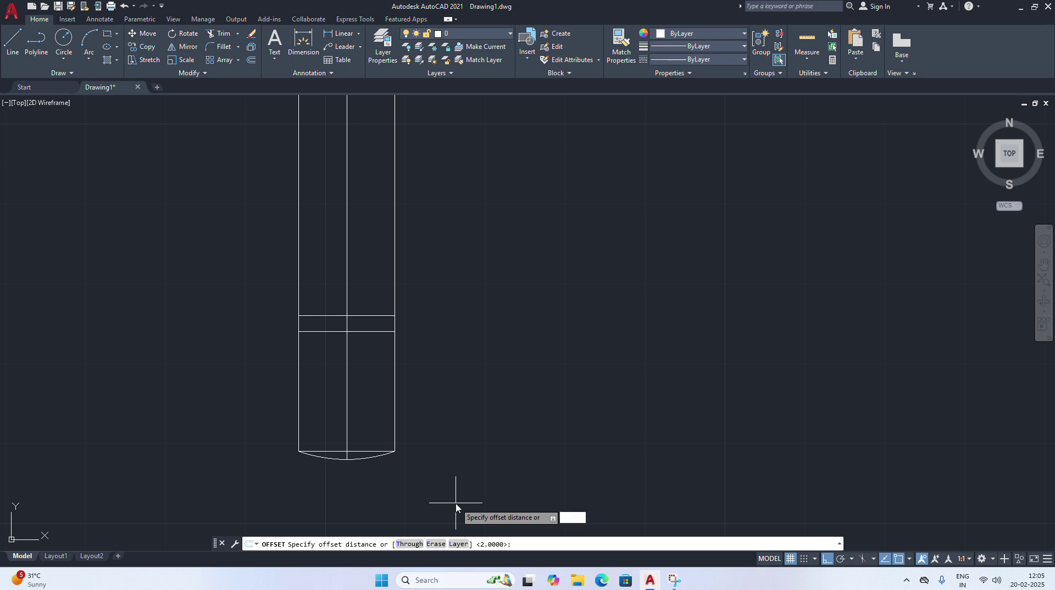
pyautogui.write('12')
pyautogui.press('Return')
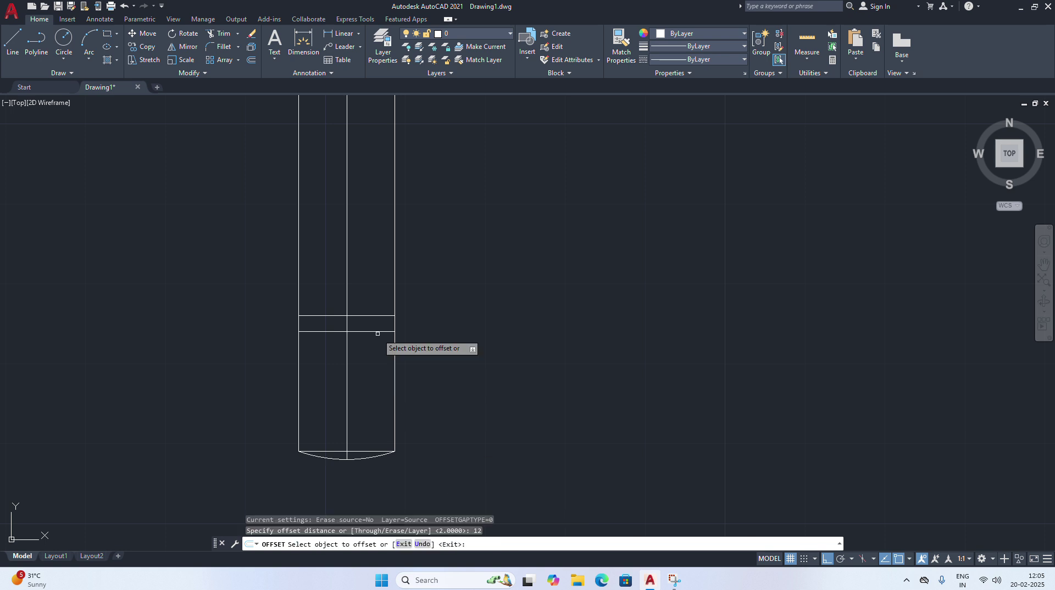
pyautogui.click(346, 262)
pyautogui.click(537, 247)
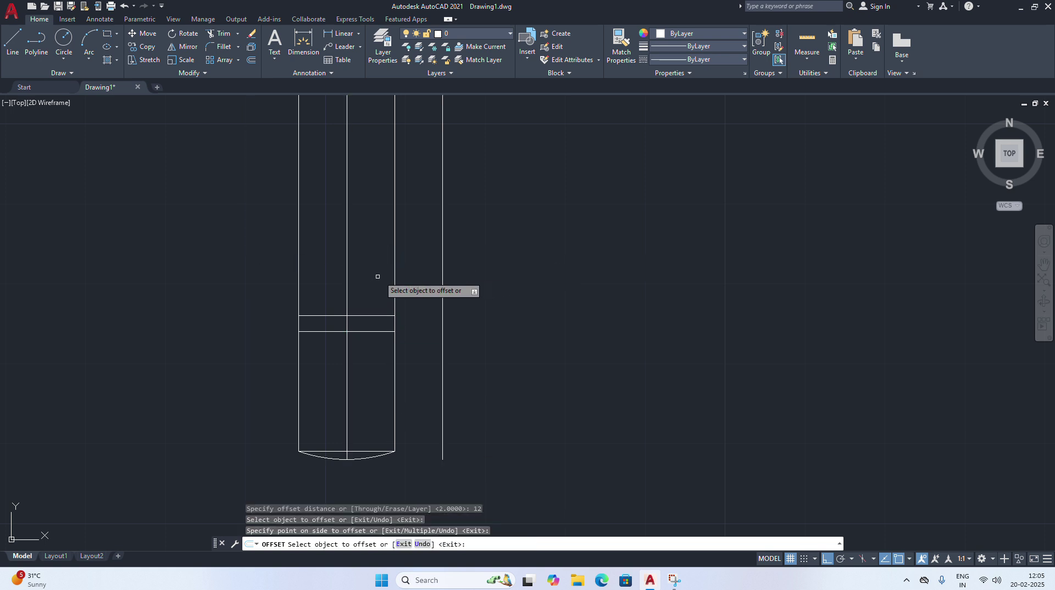
pyautogui.click(347, 279)
pyautogui.click(306, 298)
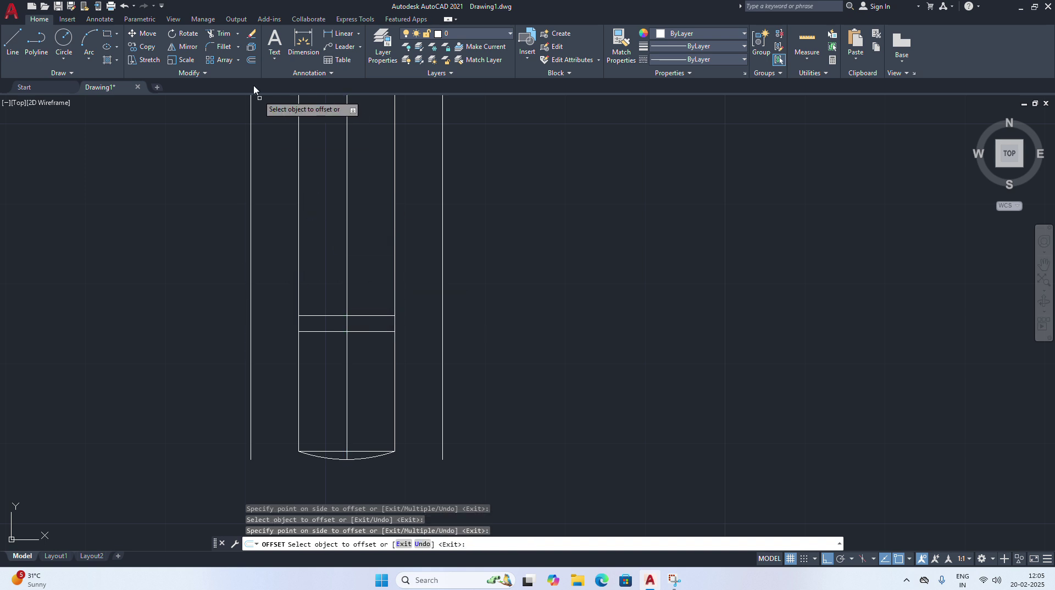
# Extend both horizontal collar lines to the outer vertical lines on both sides of the rod
pyautogui.click(238, 38)
pyautogui.click(225, 68)
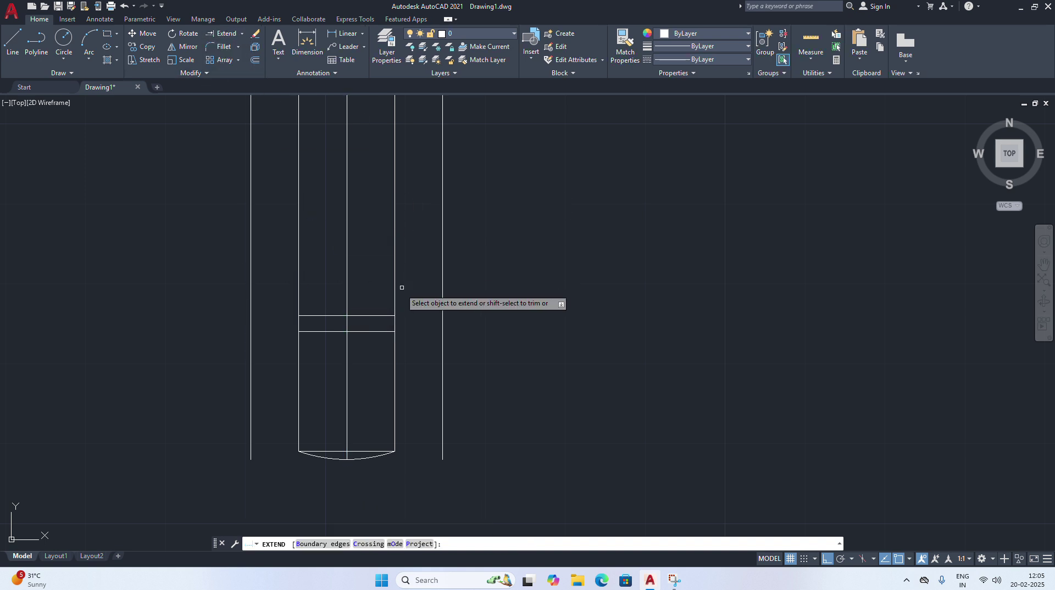
pyautogui.click(372, 317)
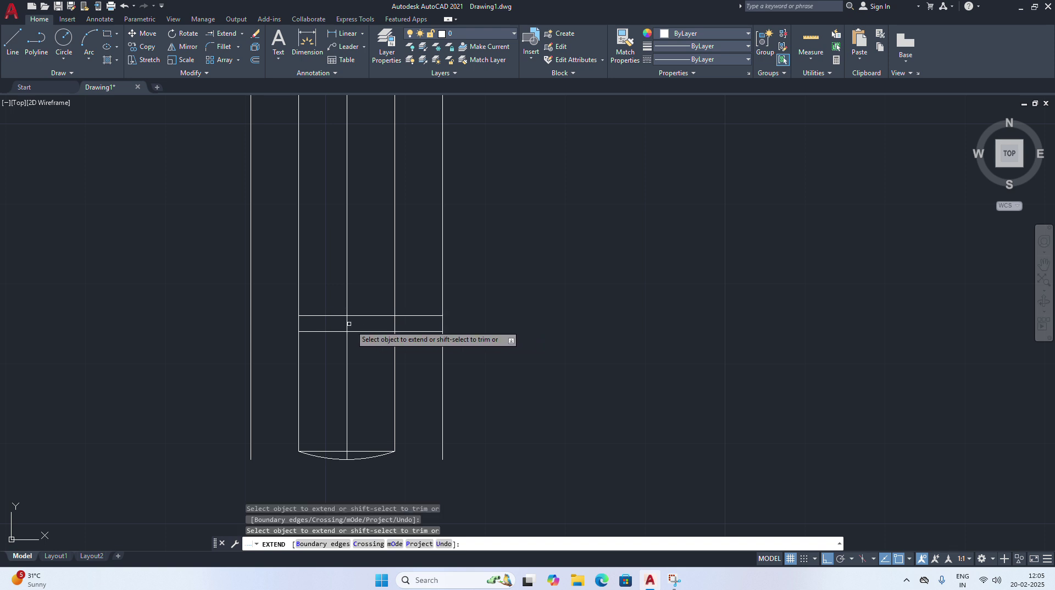
pyautogui.click(318, 315)
pyautogui.click(314, 330)
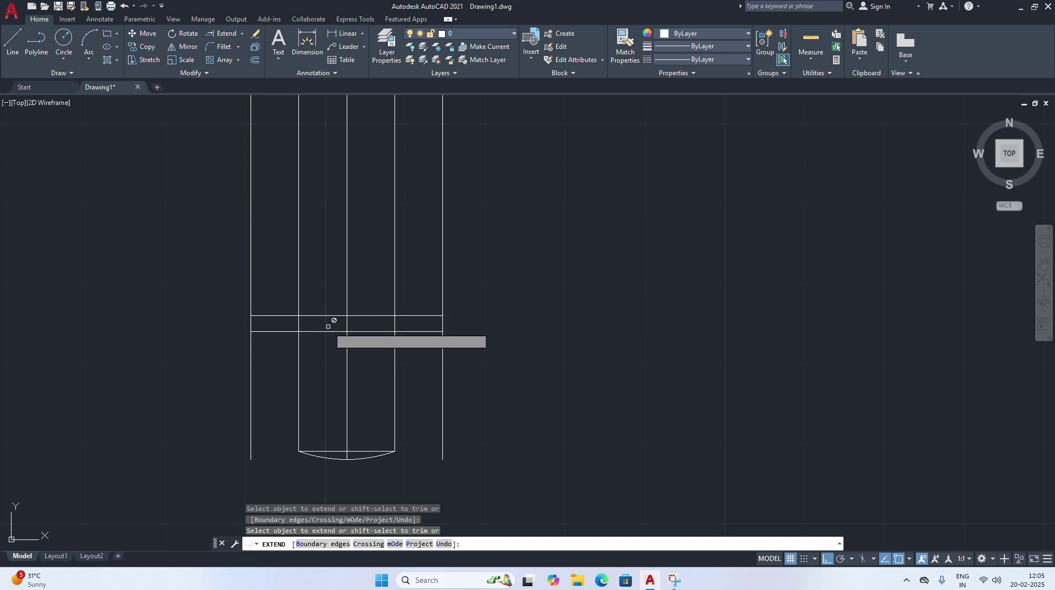
pyautogui.rightClick(542, 278)
pyautogui.click(555, 284)
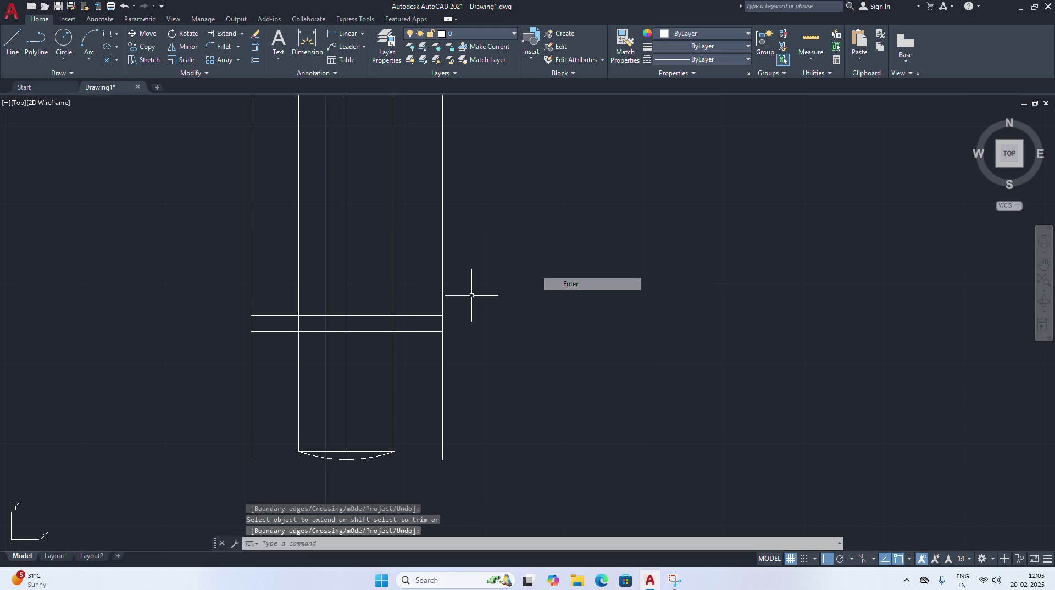
# Trim the outer vertical lines above and below the collar and the rod's side edges within its thickness
pyautogui.click(242, 34)
pyautogui.click(220, 47)
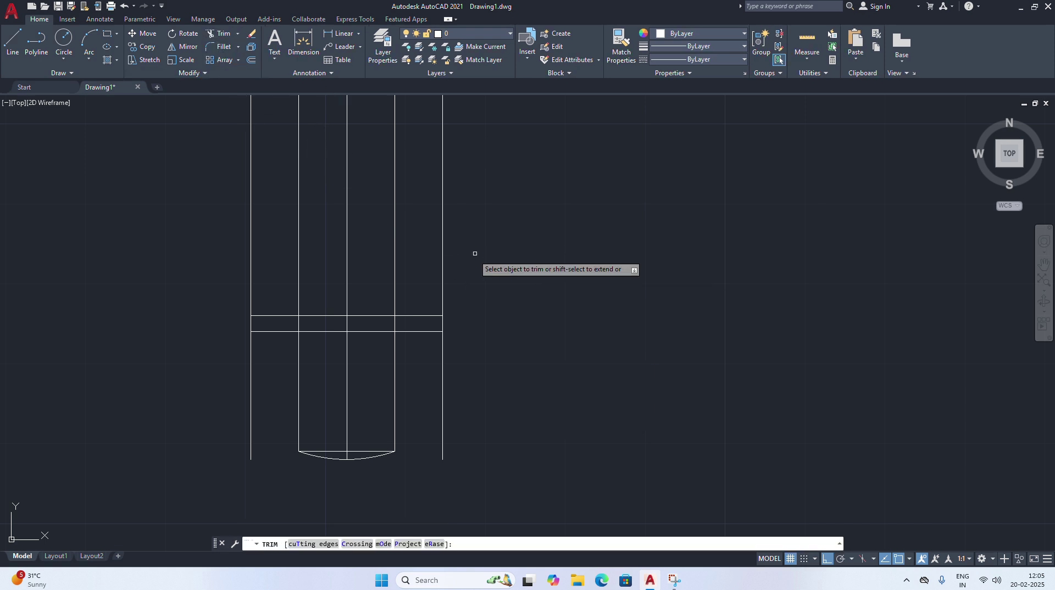
pyautogui.click(442, 267)
pyautogui.click(443, 384)
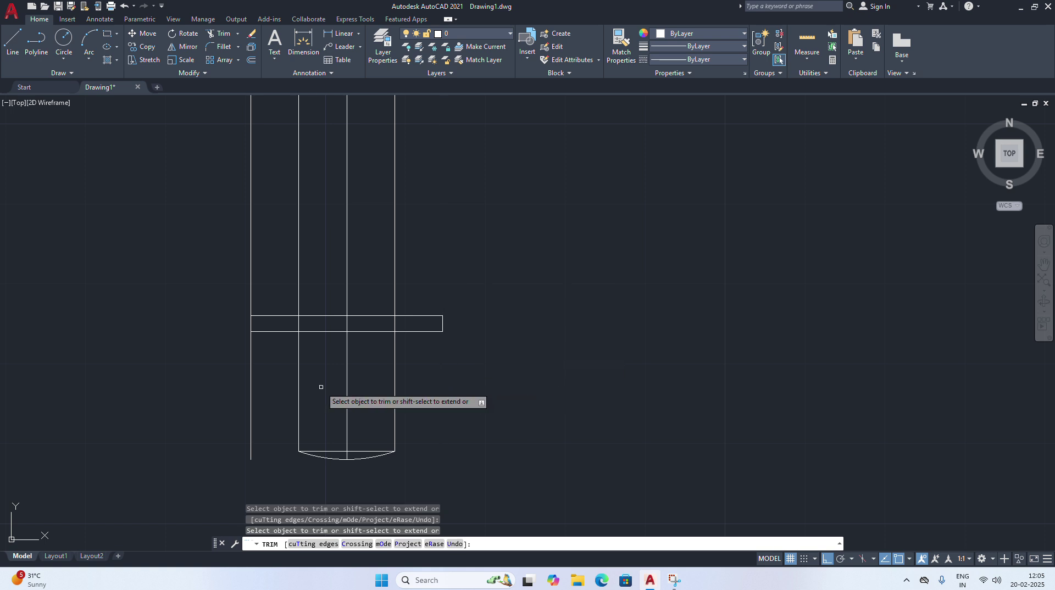
pyautogui.click(251, 380)
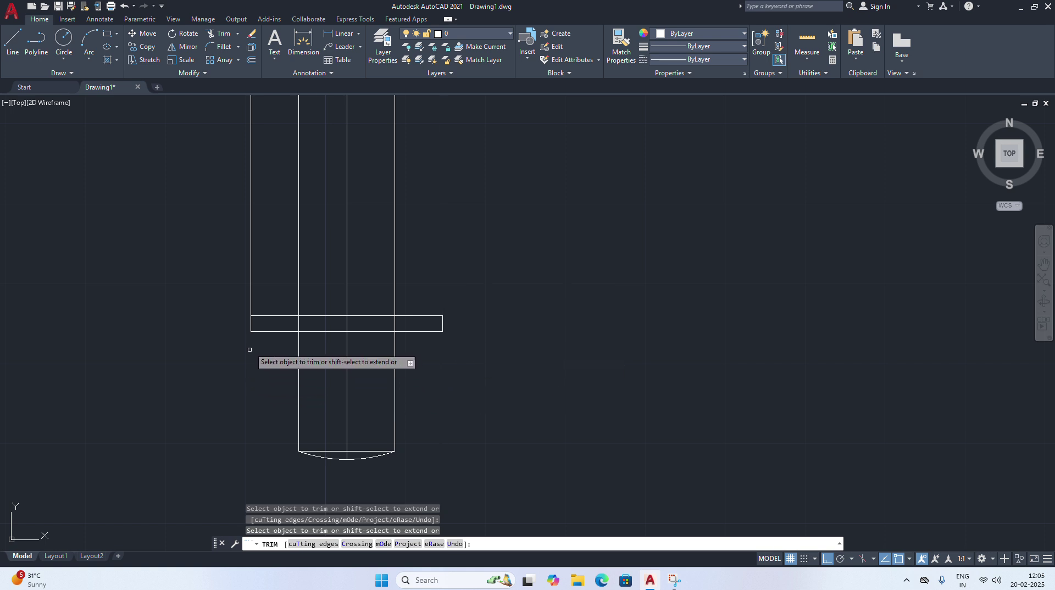
pyautogui.click(252, 262)
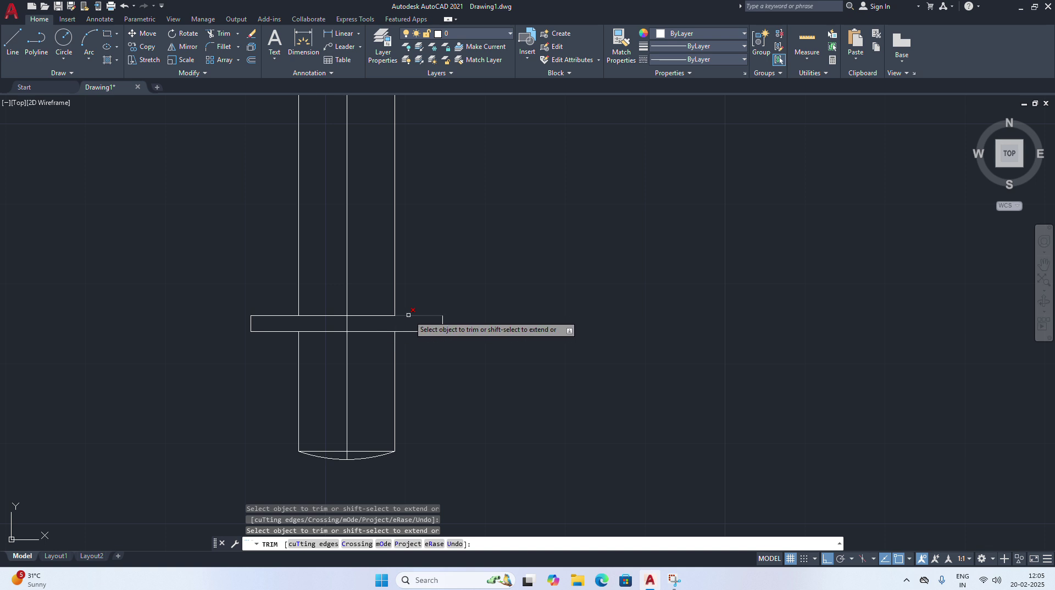
pyautogui.rightClick(451, 261)
pyautogui.click(481, 271)
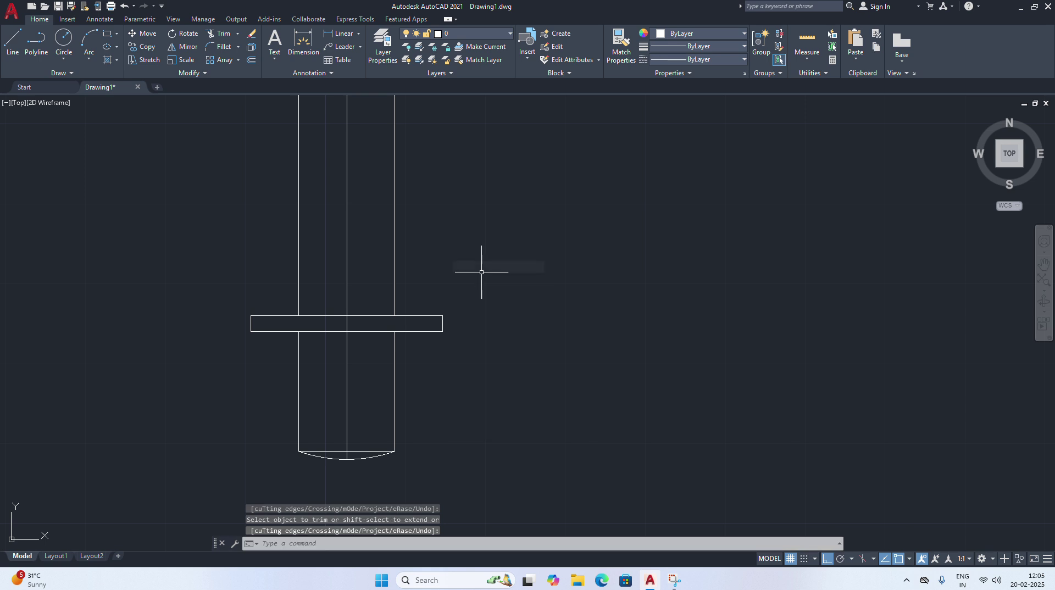
# Try filleting the collar's two horizontal edges at its right end, and undo the fillet
pyautogui.scroll(-2, 482, 272)
pyautogui.rightClick(509, 202)
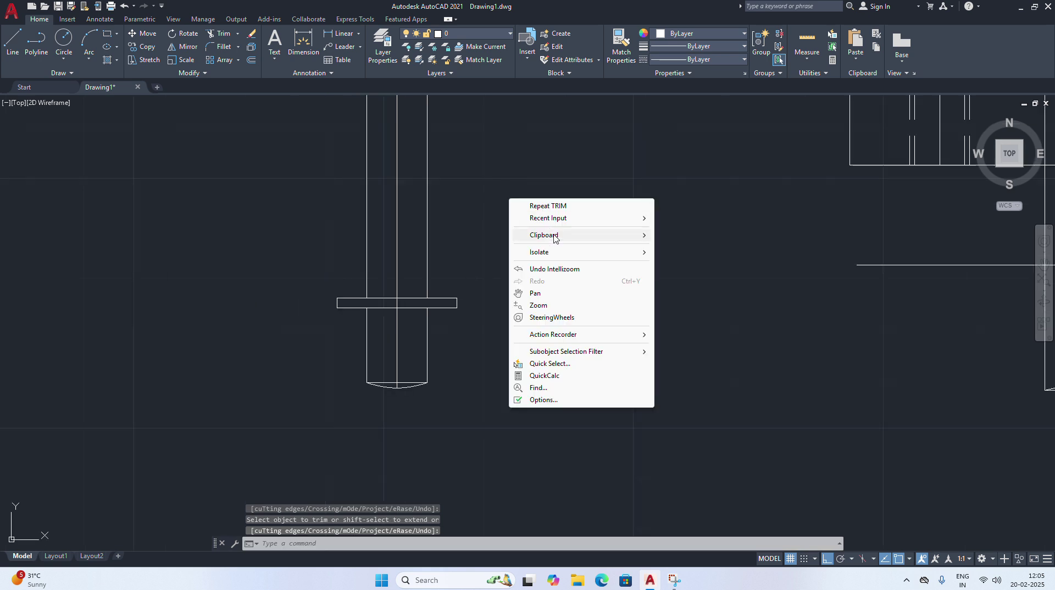
pyautogui.click(544, 293)
pyautogui.moveTo(485, 216)
pyautogui.mouseDown()
pyautogui.moveTo(431, 292)
pyautogui.moveTo(358, 266)
pyautogui.mouseUp()
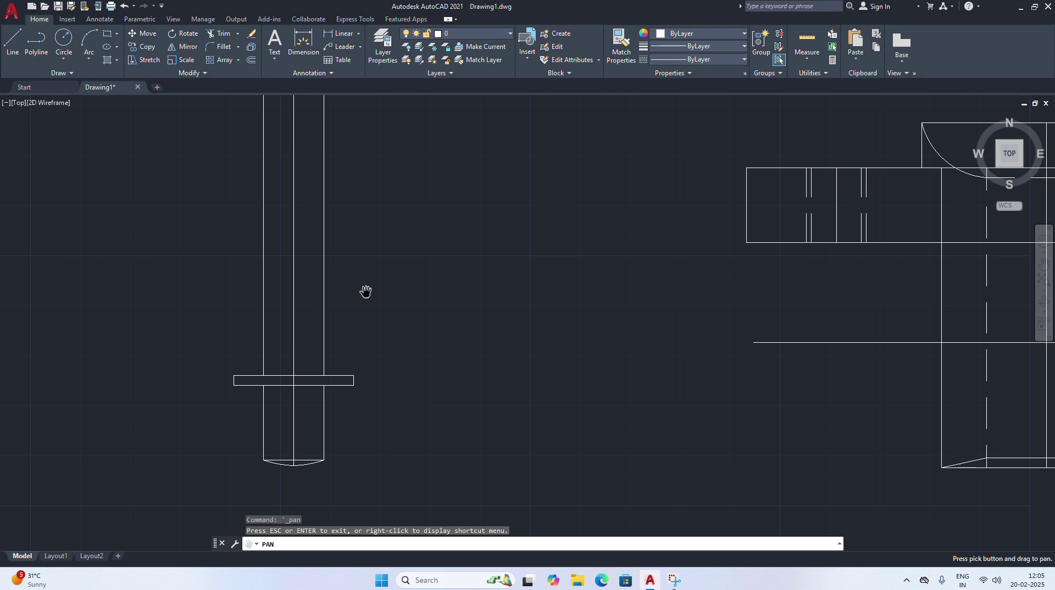
pyautogui.scroll(-4, 363, 267)
pyautogui.scroll(4, 362, 305)
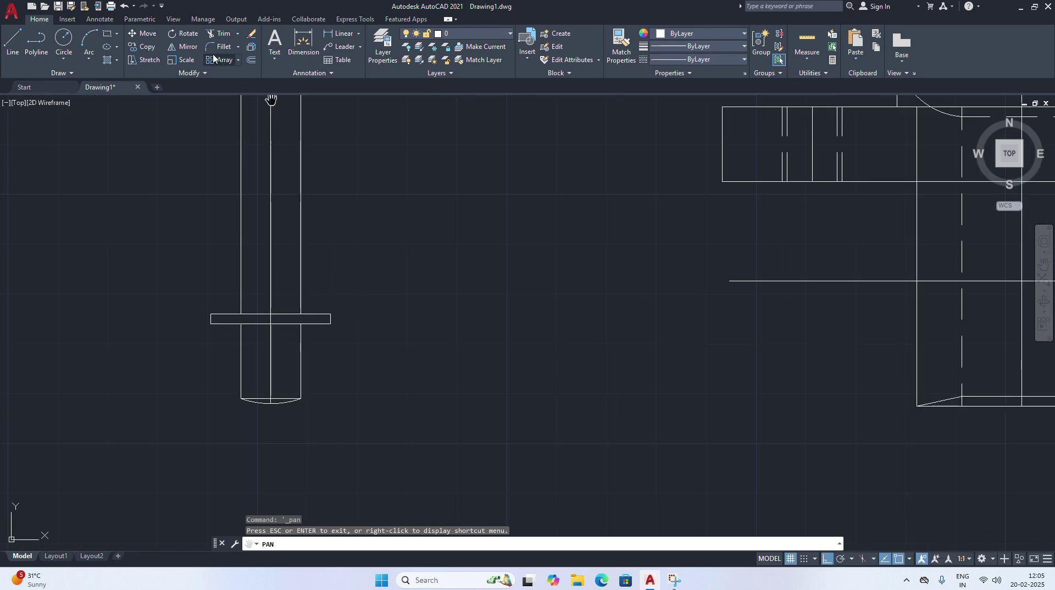
pyautogui.click(239, 47)
pyautogui.click(231, 87)
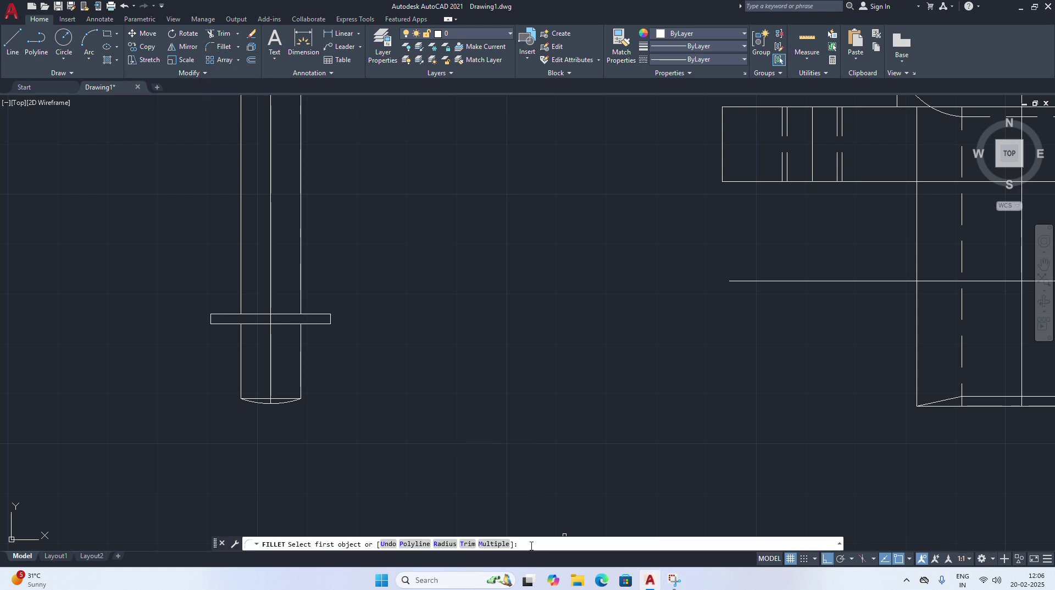
pyautogui.write('2')
pyautogui.press('Return')
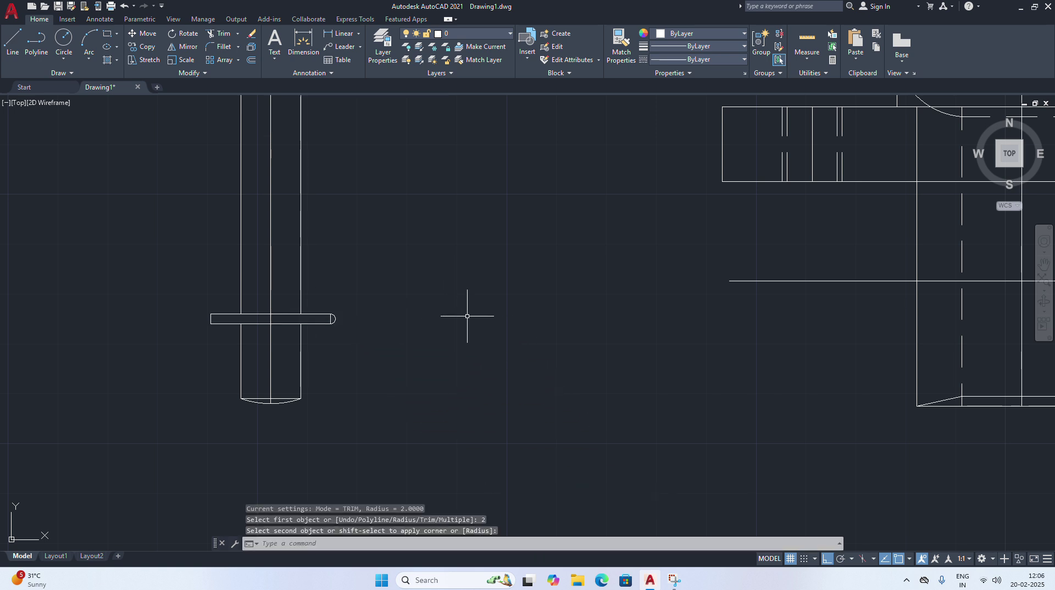
pyautogui.press('Escape')
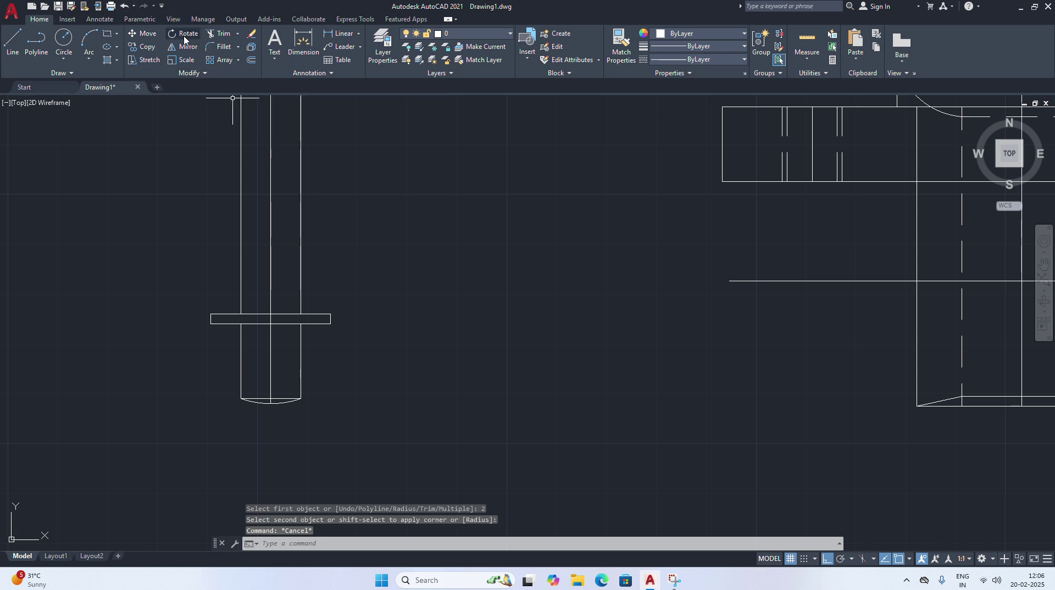
pyautogui.hotkey('ctrl', 'z')
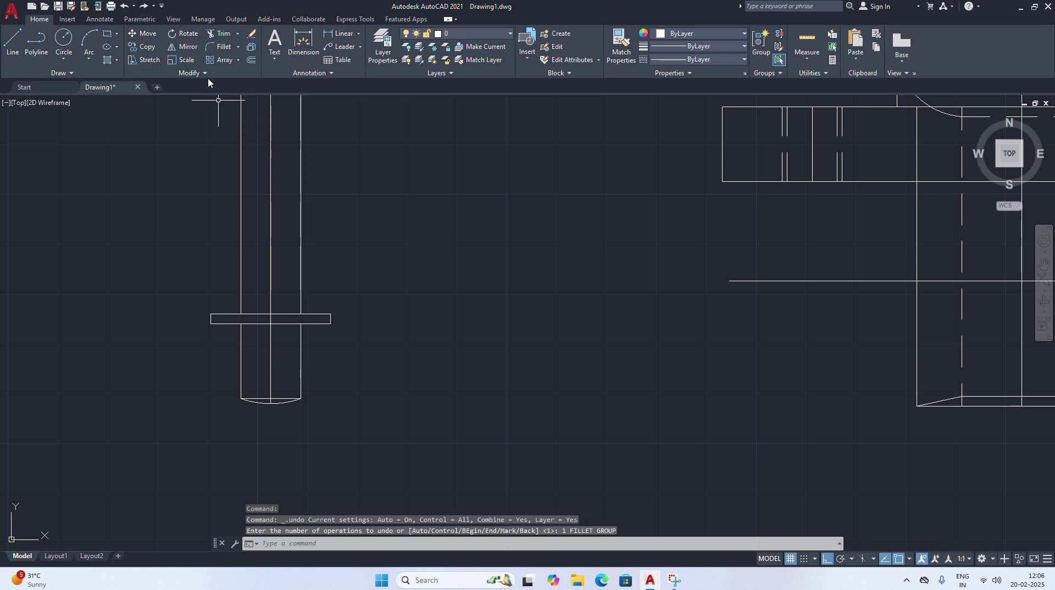
# Fillet the corner between the rod's right edge and the collar's upper edge with radius 2
pyautogui.click(225, 47)
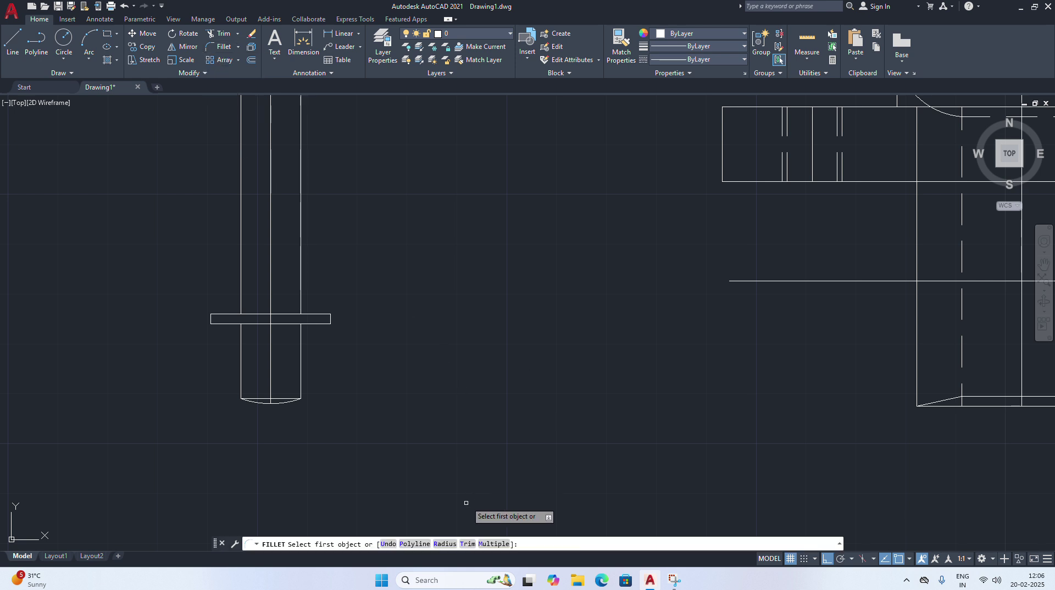
pyautogui.click(439, 545)
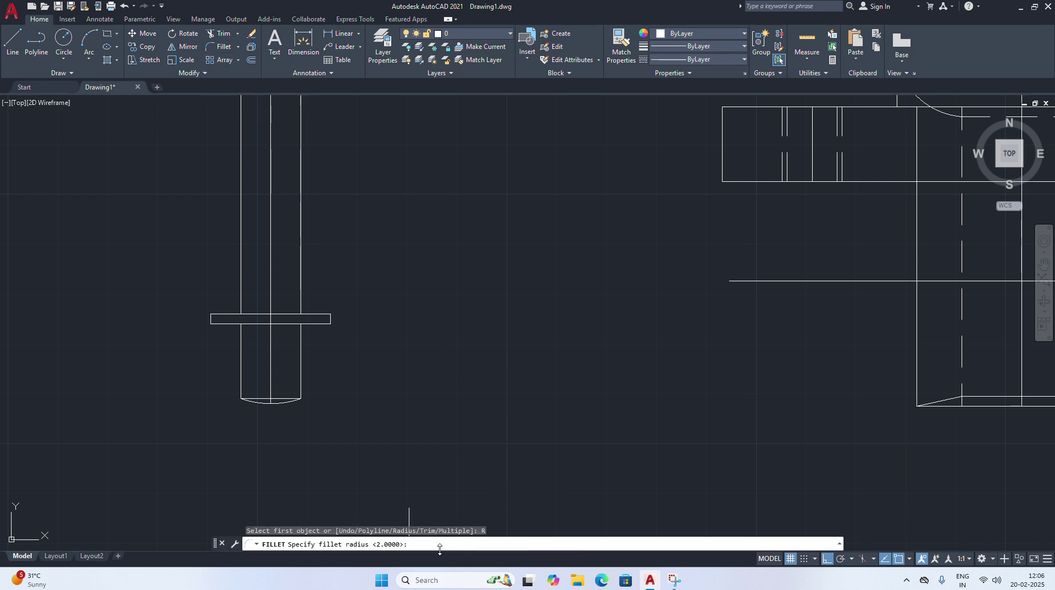
pyautogui.write('2')
pyautogui.press('Return')
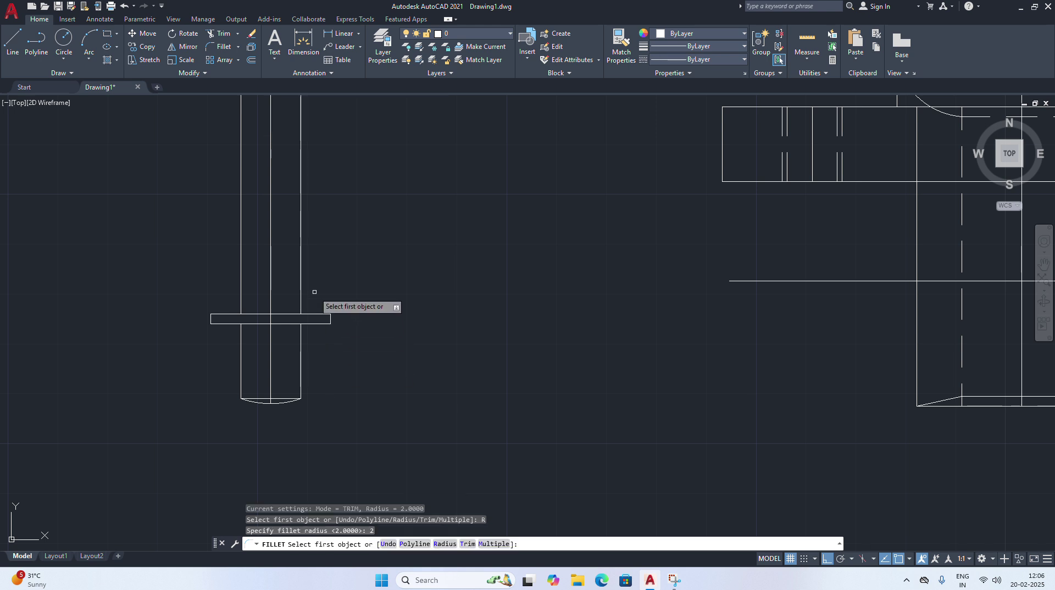
pyautogui.click(301, 271)
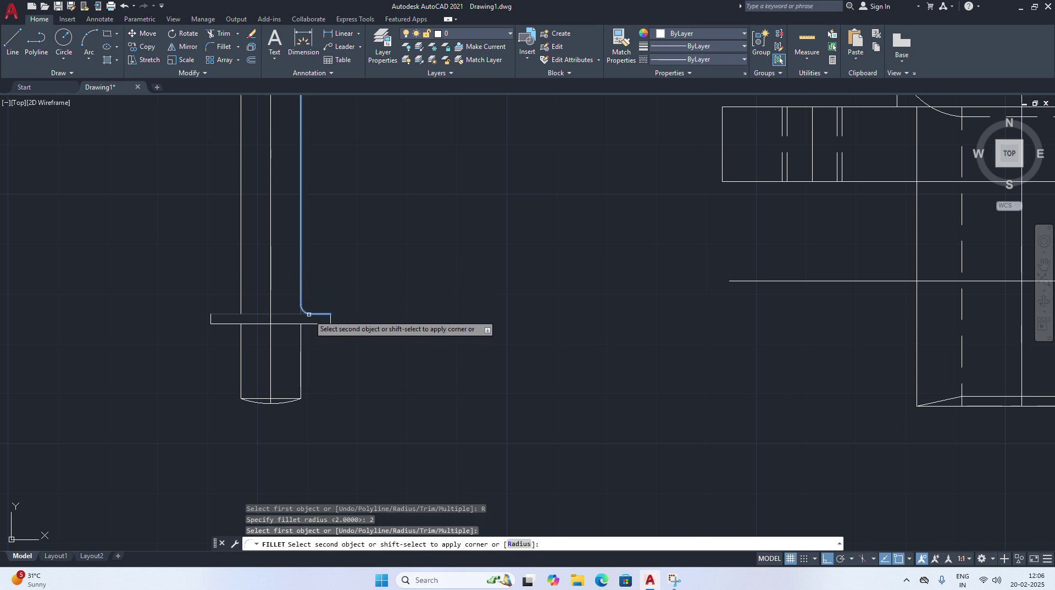
pyautogui.click(305, 314)
pyautogui.rightClick(357, 274)
pyautogui.click(388, 281)
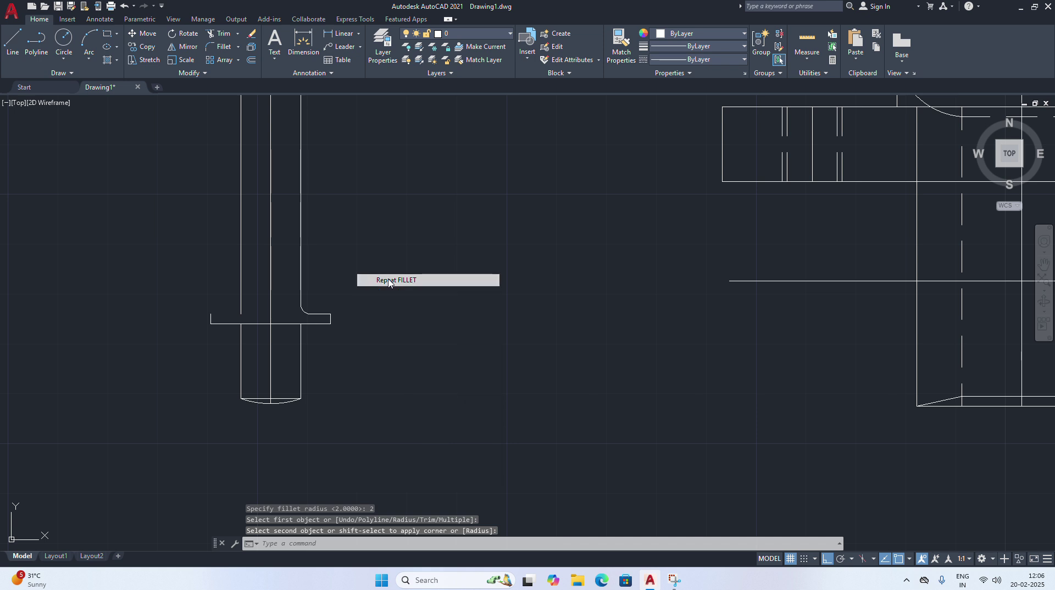
pyautogui.press('Escape')
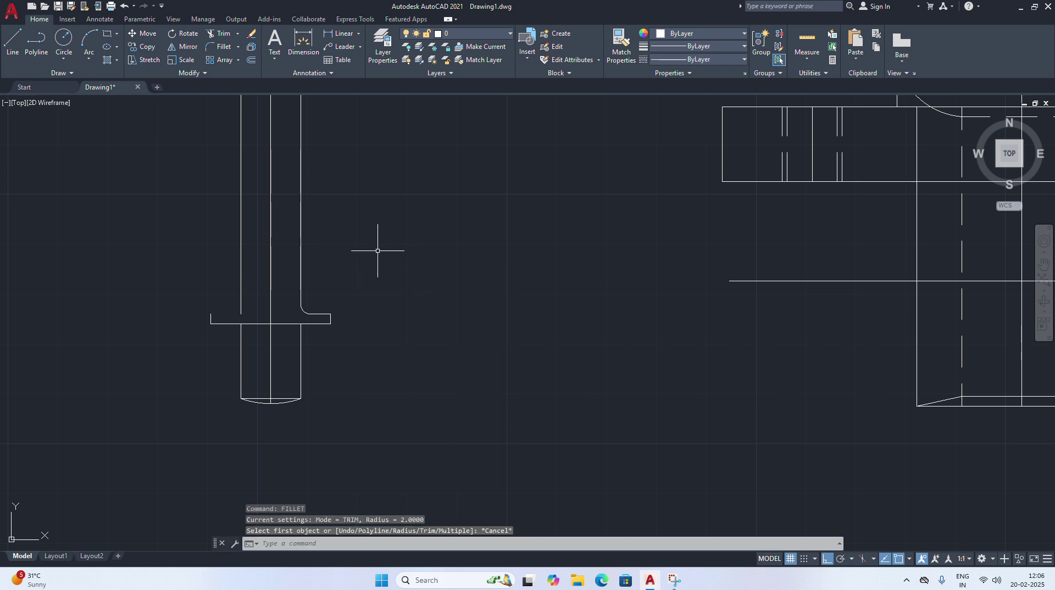
# Redraw the collar's missing upper edge from its upper-left corner to the end of the right fillet
pyautogui.click(12, 41)
pyautogui.click(210, 314)
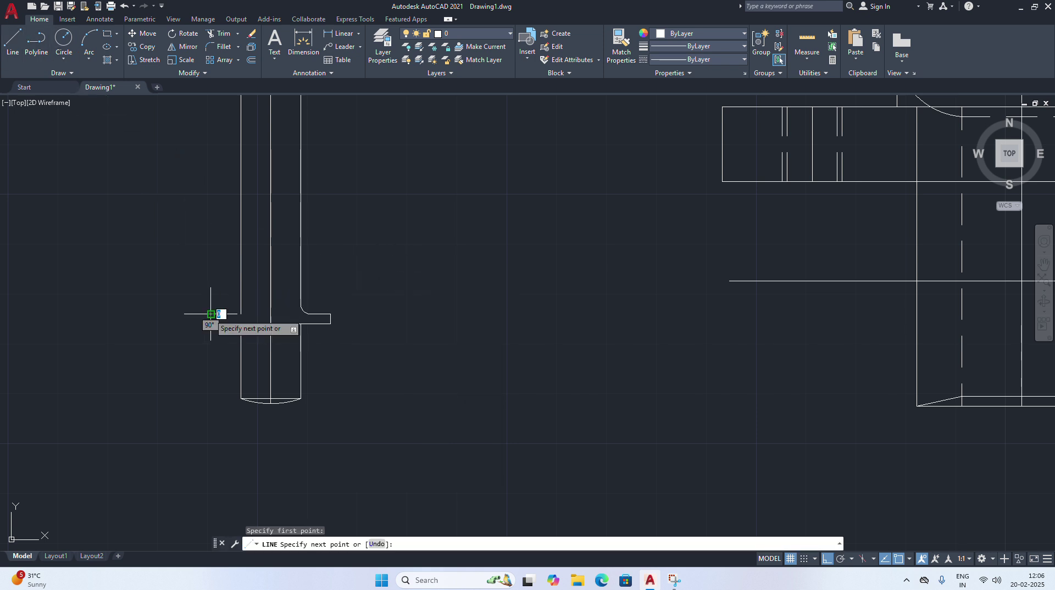
pyautogui.click(311, 314)
pyautogui.rightClick(338, 263)
pyautogui.click(366, 269)
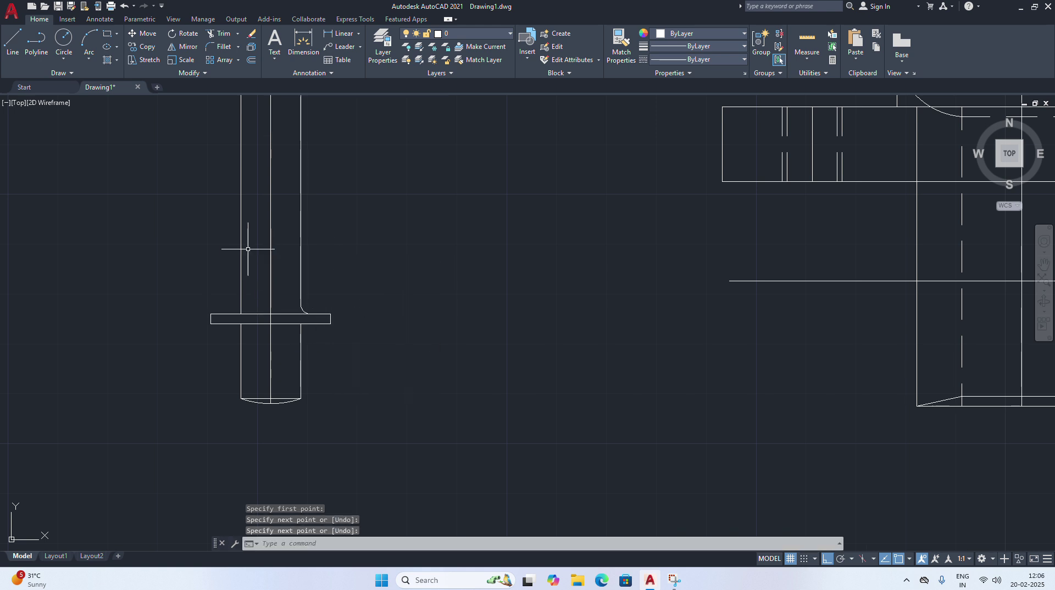
# Fillet the corner between the rod's left edge and the collar's upper edge with radius 2
pyautogui.click(229, 50)
pyautogui.click(240, 275)
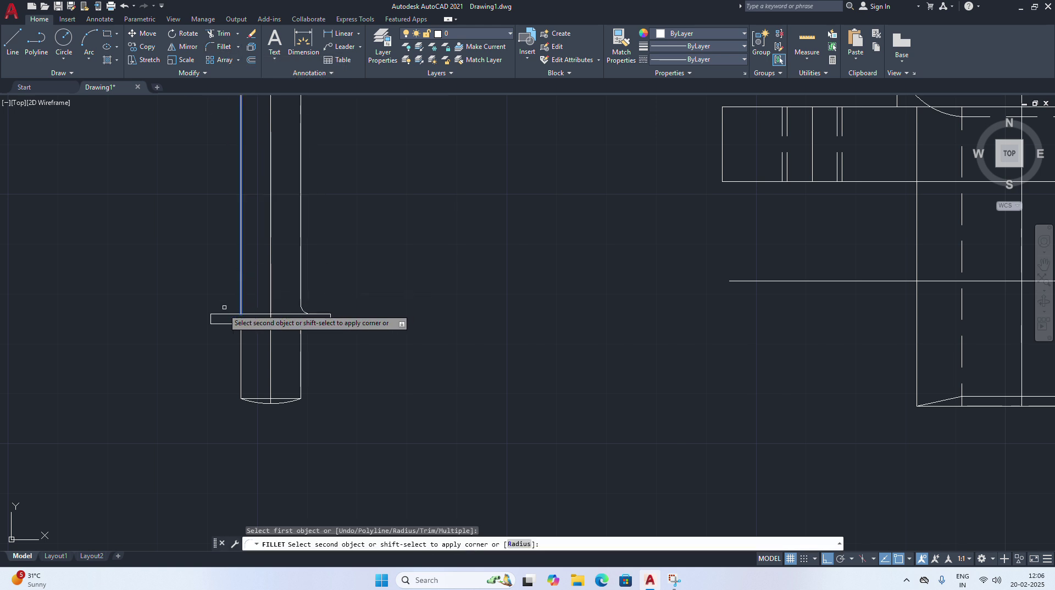
pyautogui.click(223, 315)
pyautogui.rightClick(381, 274)
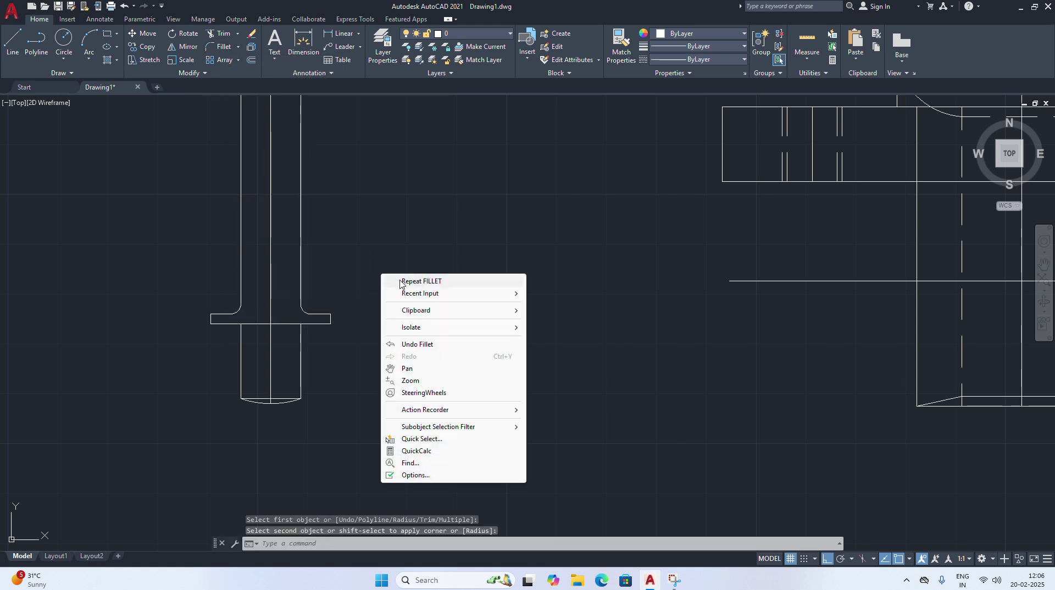
pyautogui.press('Escape')
# Offset the horizontal line at the rod's upper end downward by 58 units
pyautogui.scroll(-4, 385, 264)
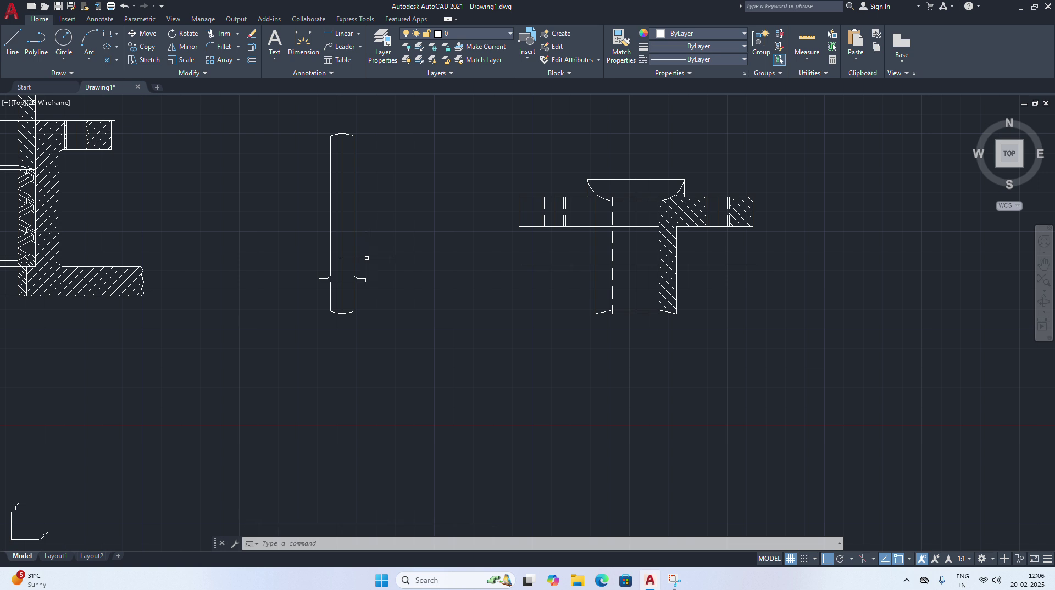
pyautogui.scroll(4, 417, 263)
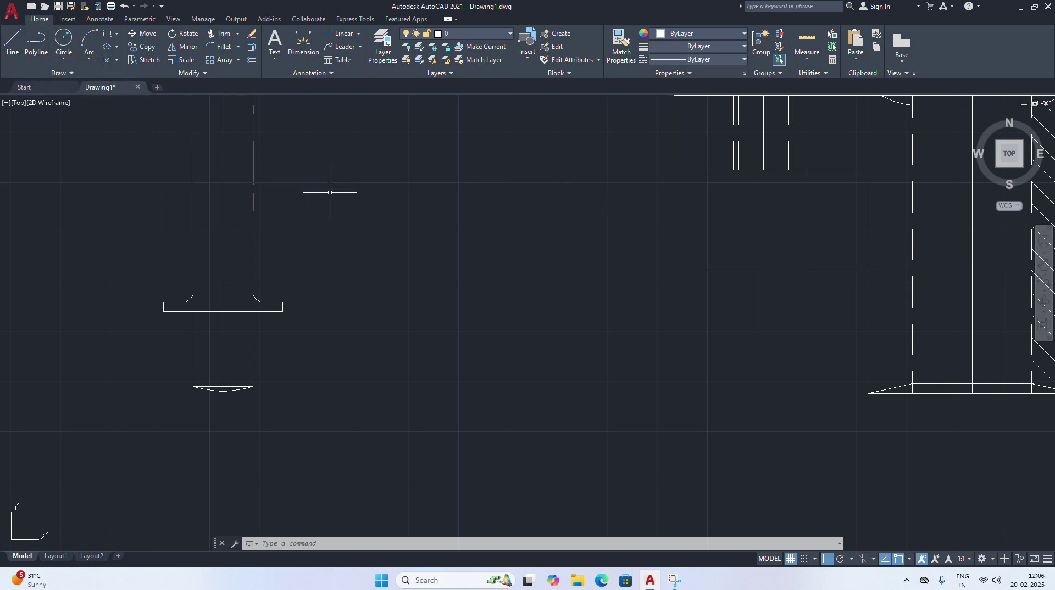
pyautogui.rightClick(353, 214)
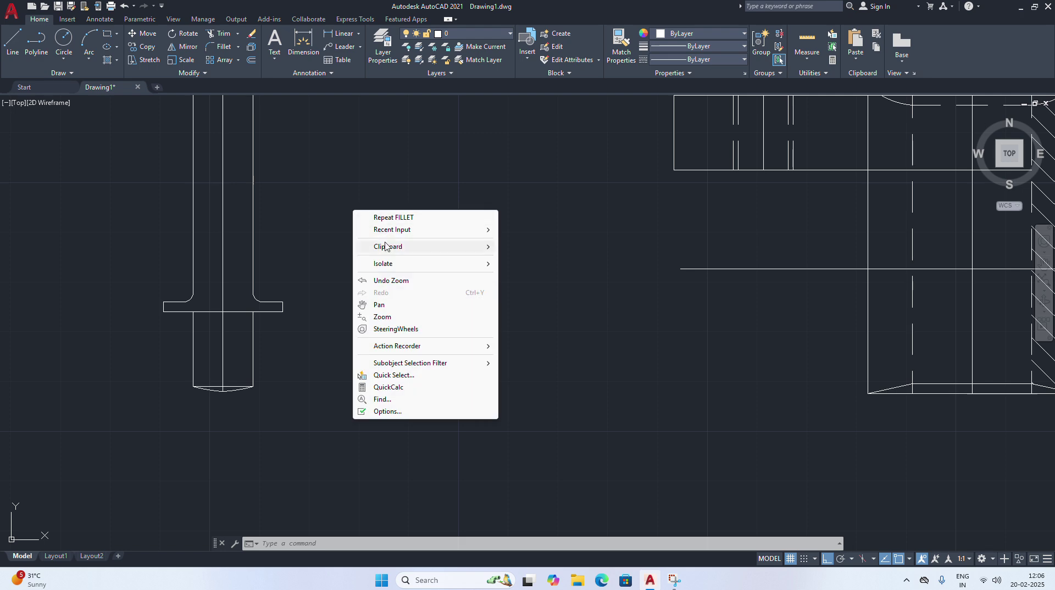
pyautogui.click(378, 305)
pyautogui.moveTo(302, 224); pyautogui.dragTo(406, 284)
pyautogui.scroll(2, 389, 200)
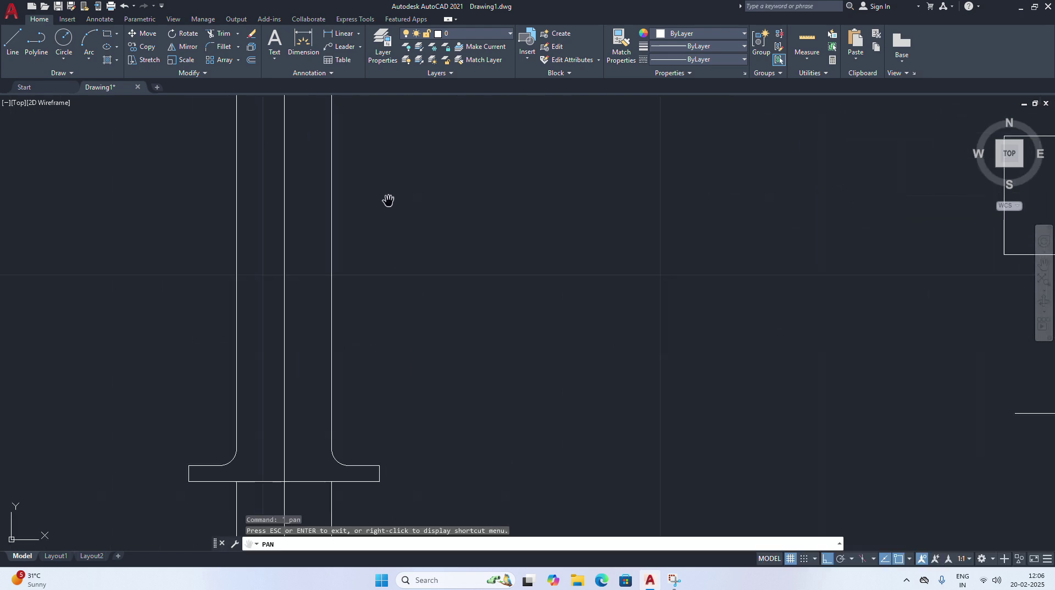
pyautogui.scroll(-6, 393, 231)
pyautogui.scroll(2, 401, 219)
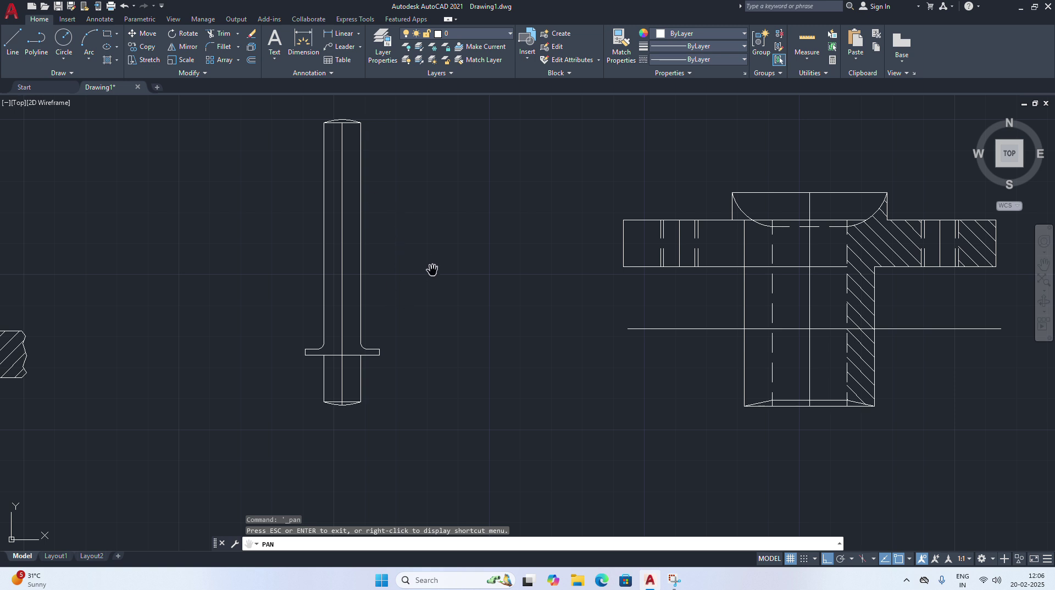
pyautogui.rightClick(437, 247)
pyautogui.click(448, 256)
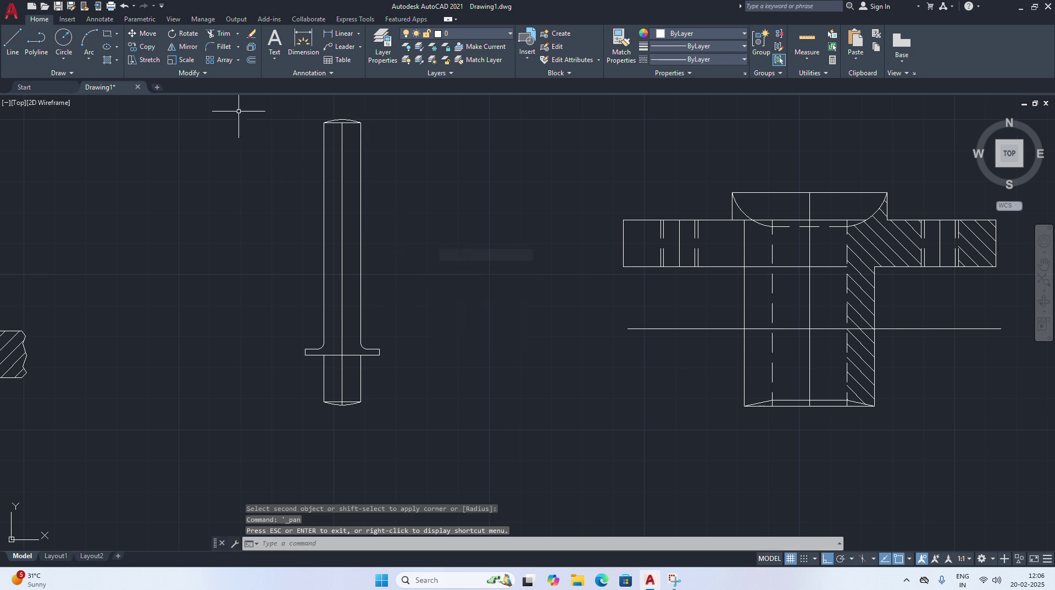
pyautogui.click(250, 61)
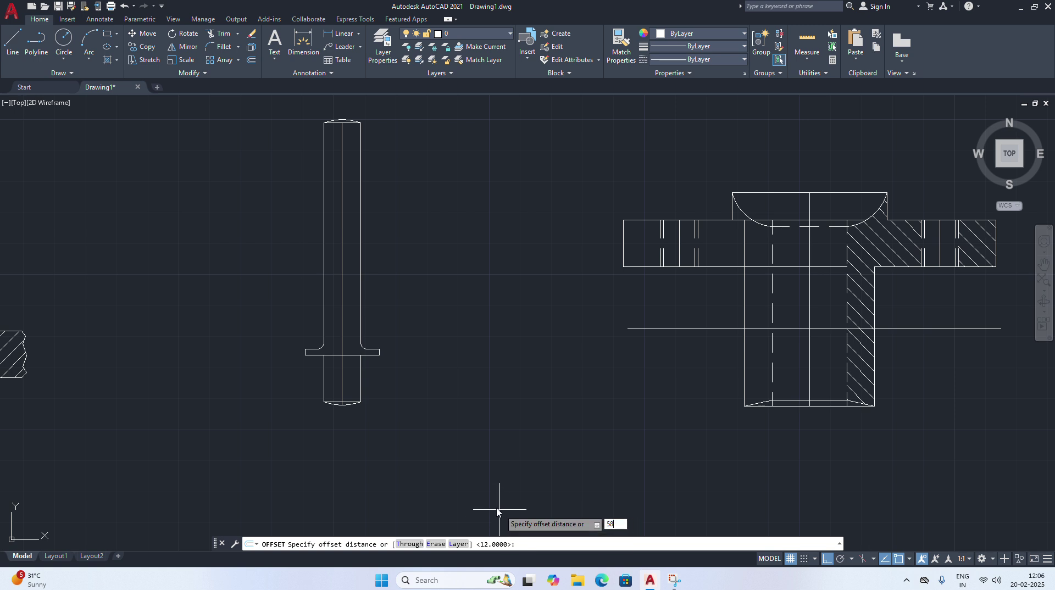
pyautogui.write('58')
pyautogui.press('Return')
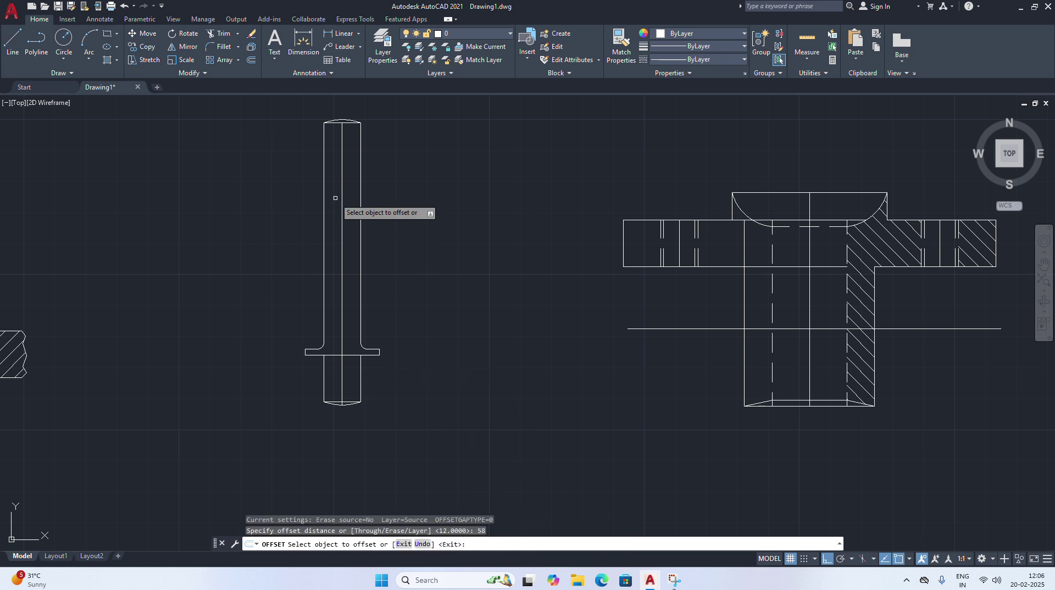
pyautogui.click(352, 122)
pyautogui.click(357, 227)
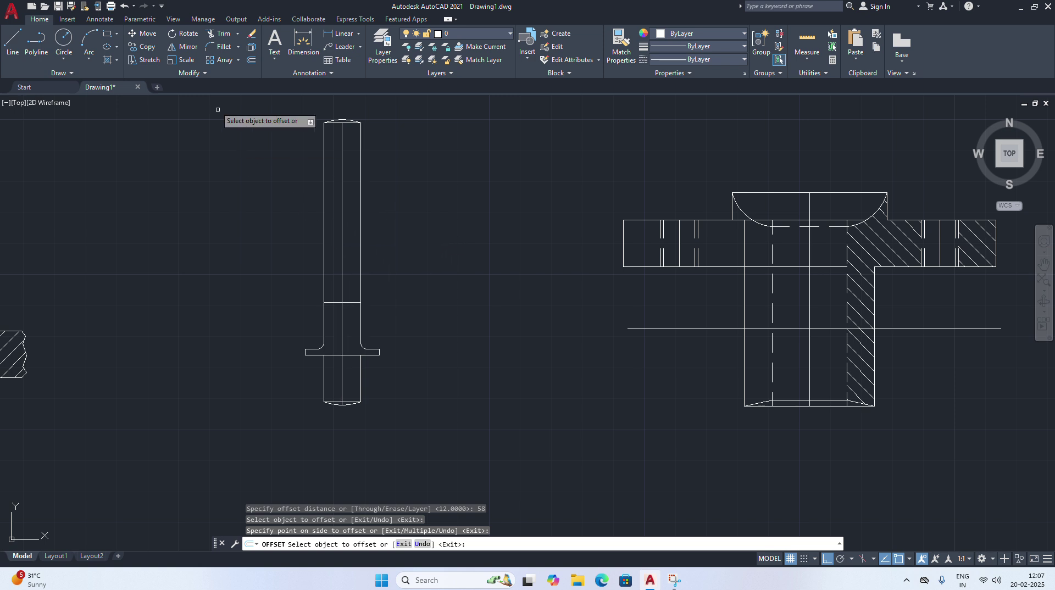
# Try offsetting the rod's left and right edges inward by 2 units, and undo both offsets
pyautogui.click(251, 60)
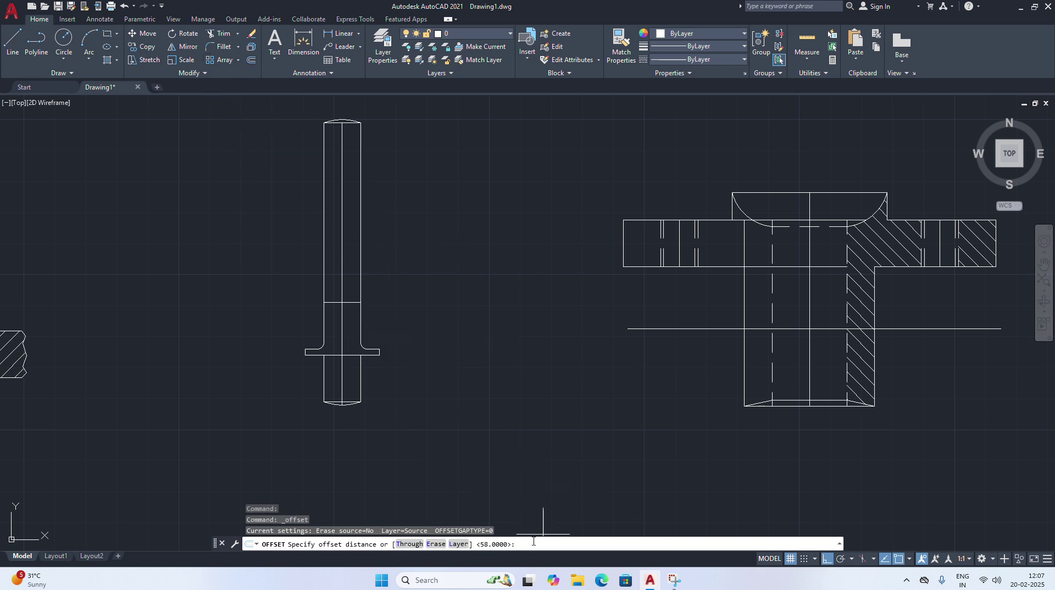
pyautogui.press('Return')
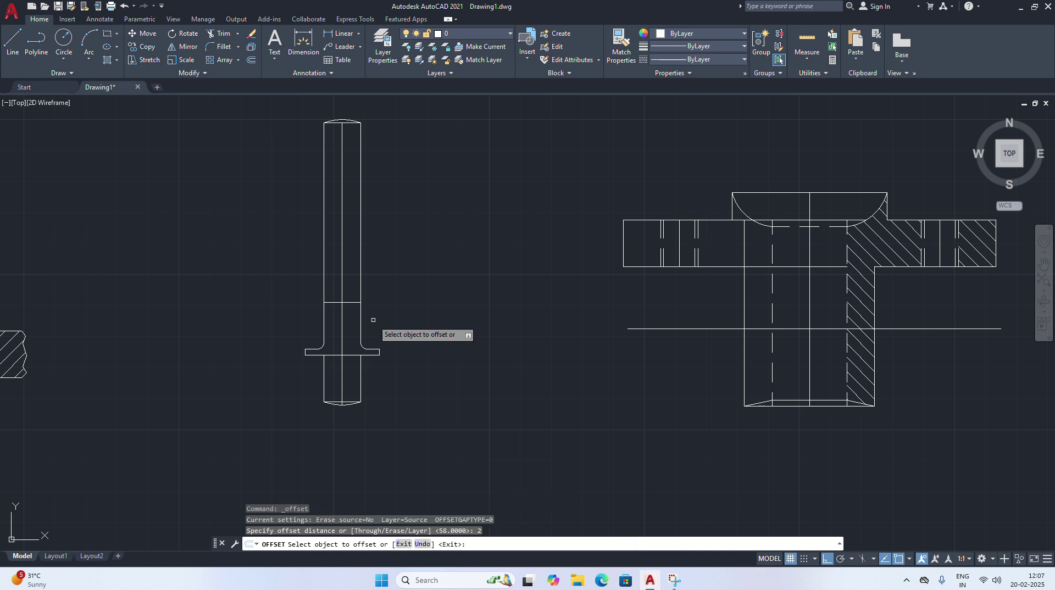
pyautogui.click(360, 243)
pyautogui.click(356, 240)
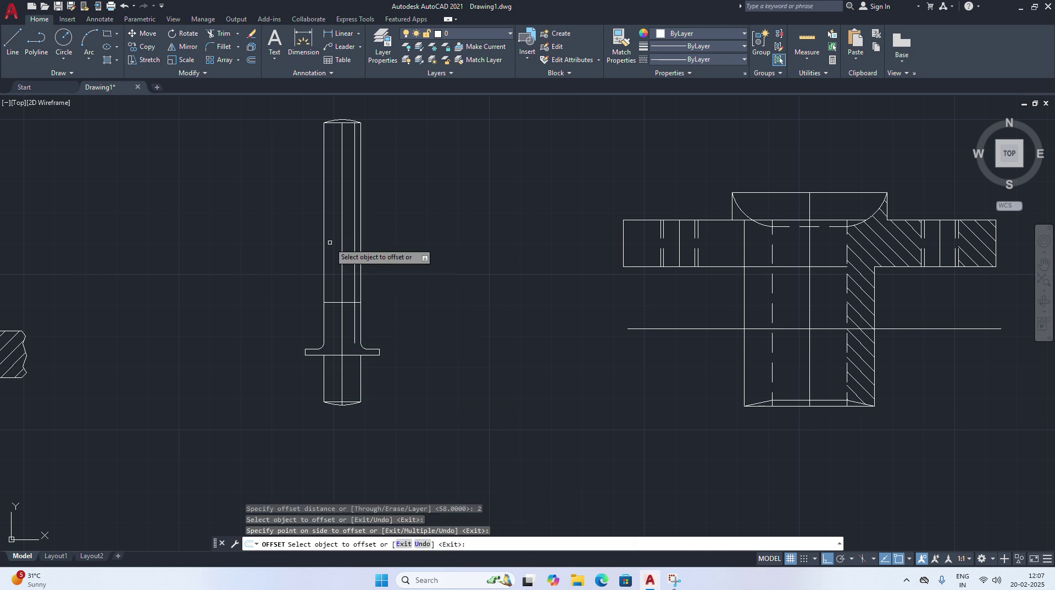
pyautogui.click(324, 244)
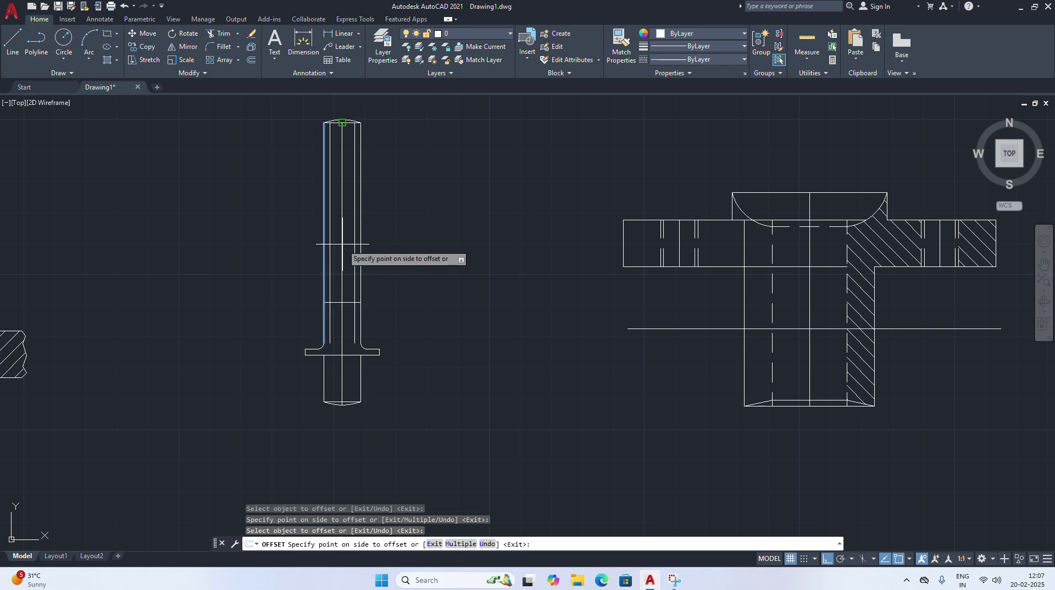
pyautogui.click(340, 243)
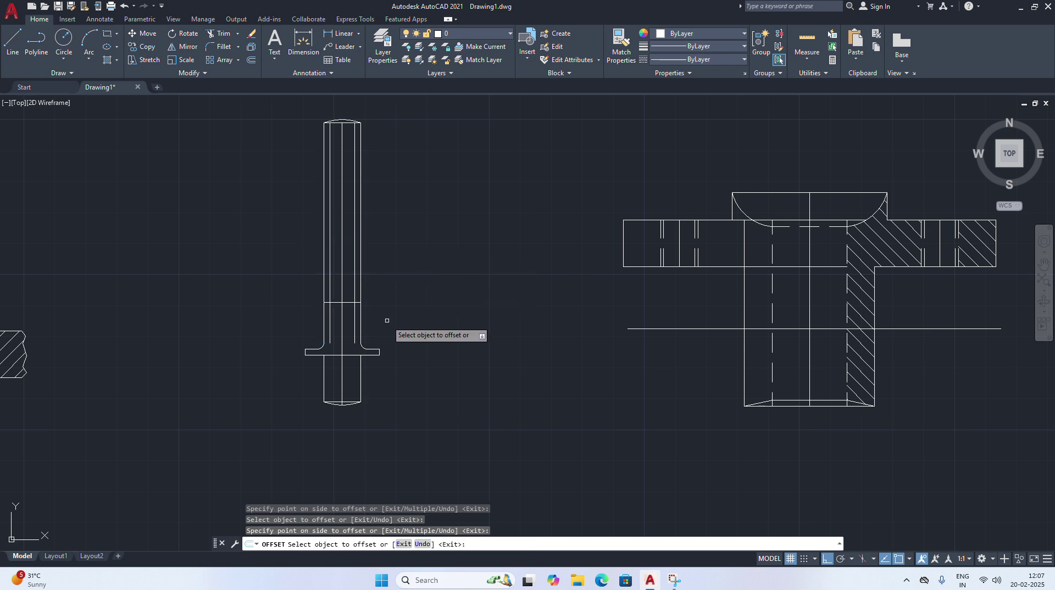
pyautogui.scroll(4, 382, 321)
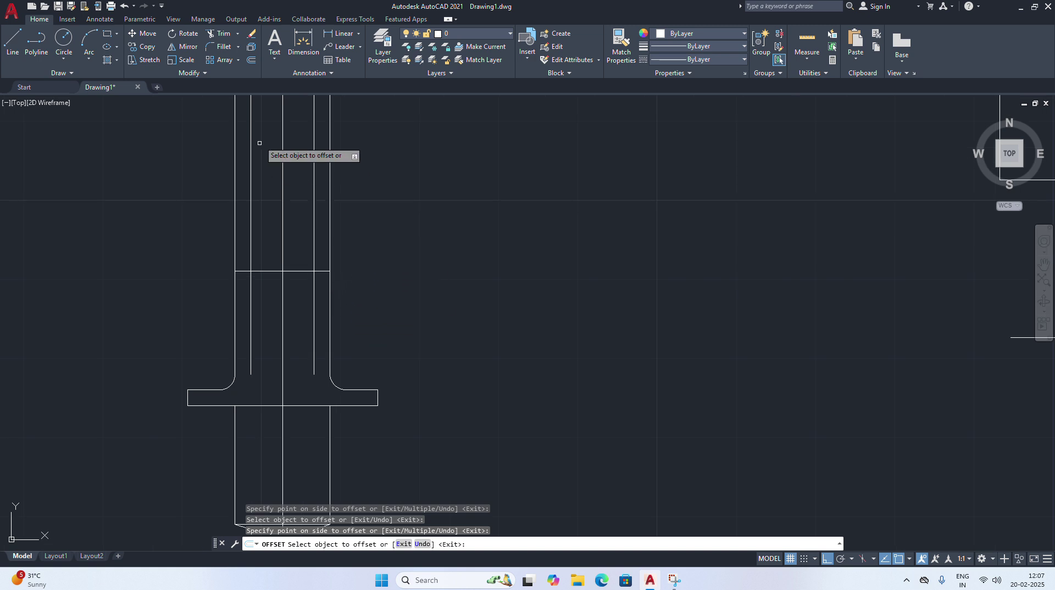
pyautogui.click(250, 60)
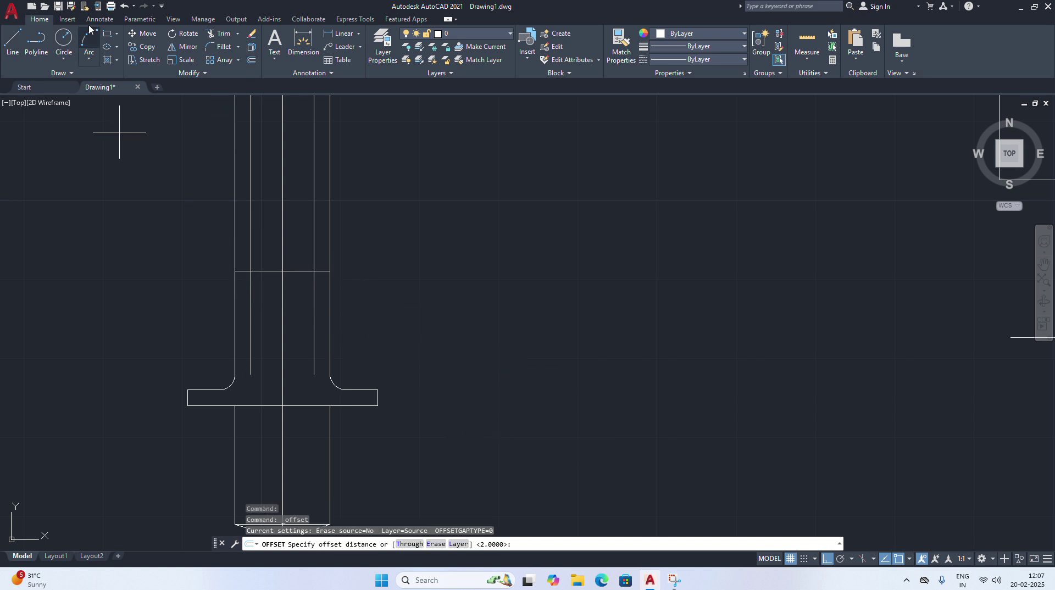
pyautogui.click(123, 6)
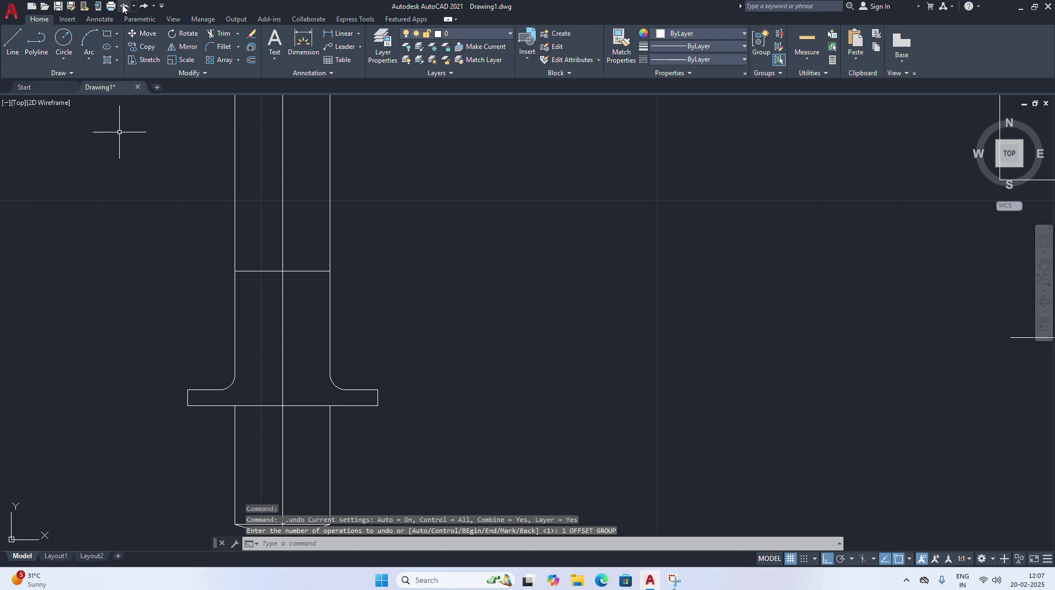
# Offset the rod's left and right edges inward by 1 unit and the horizontal line above the collar downward by 1 unit
pyautogui.click(251, 59)
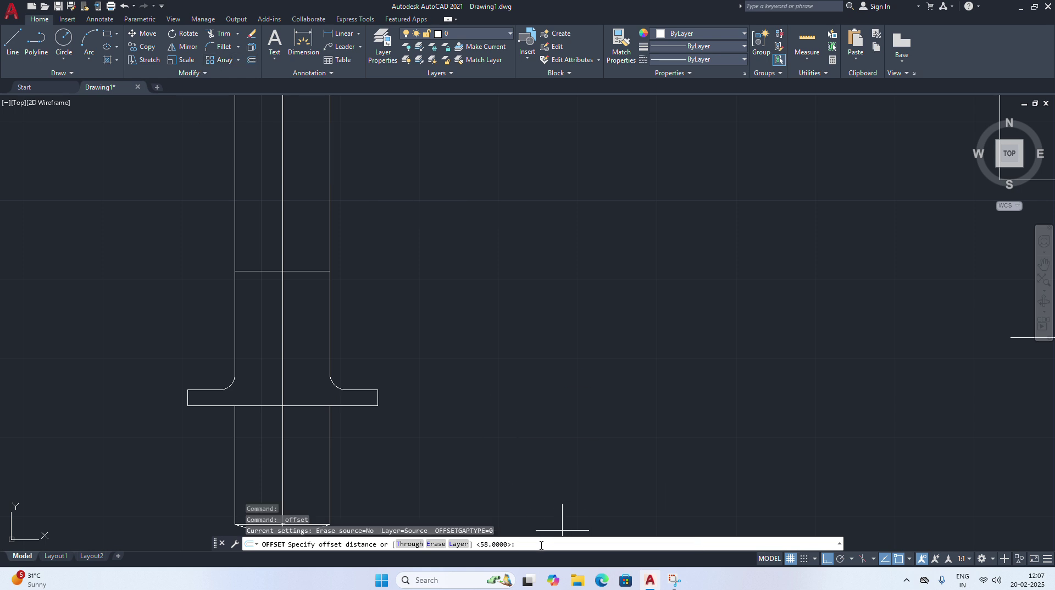
pyautogui.write('1')
pyautogui.press('Return')
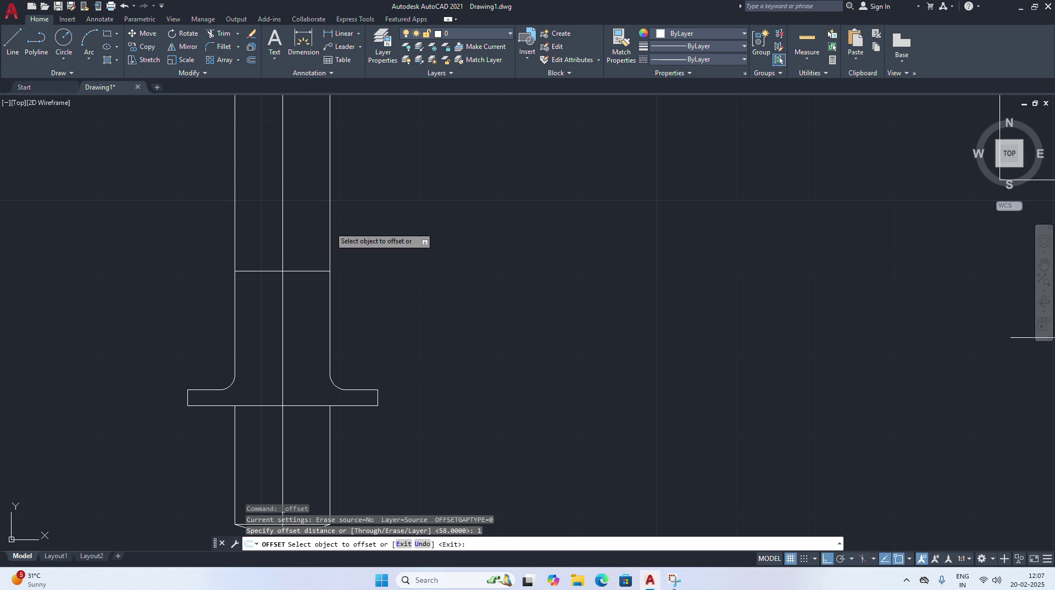
pyautogui.click(330, 226)
pyautogui.click(303, 229)
pyautogui.click(237, 232)
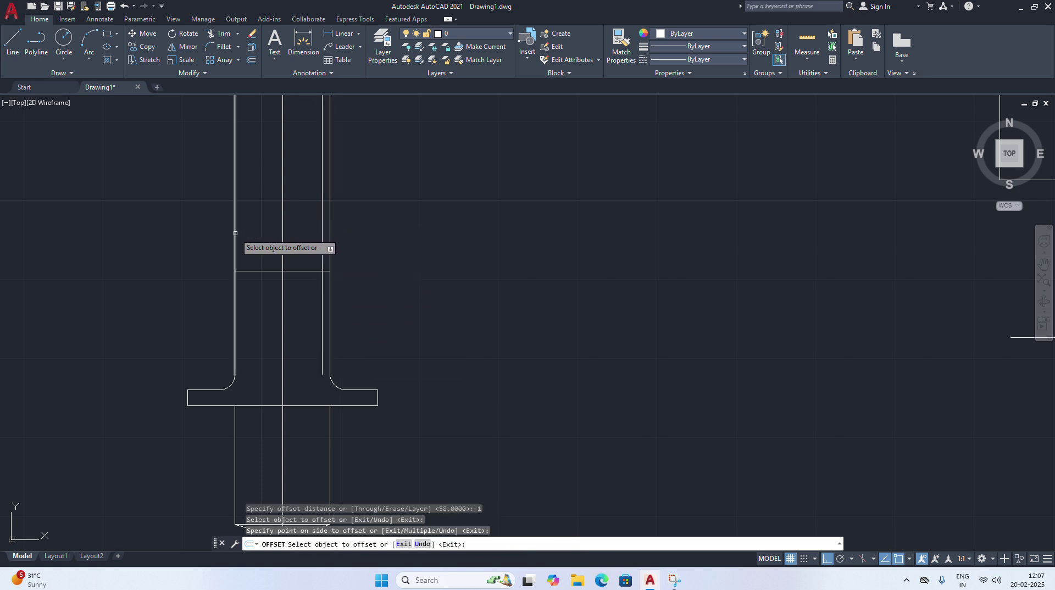
pyautogui.click(256, 232)
pyautogui.click(262, 271)
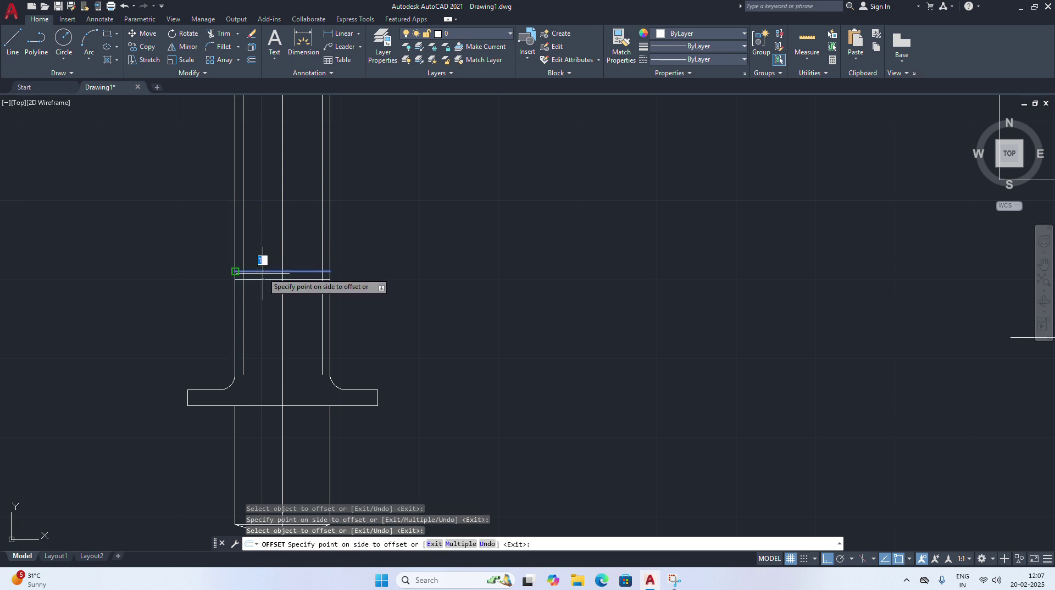
pyautogui.click(281, 301)
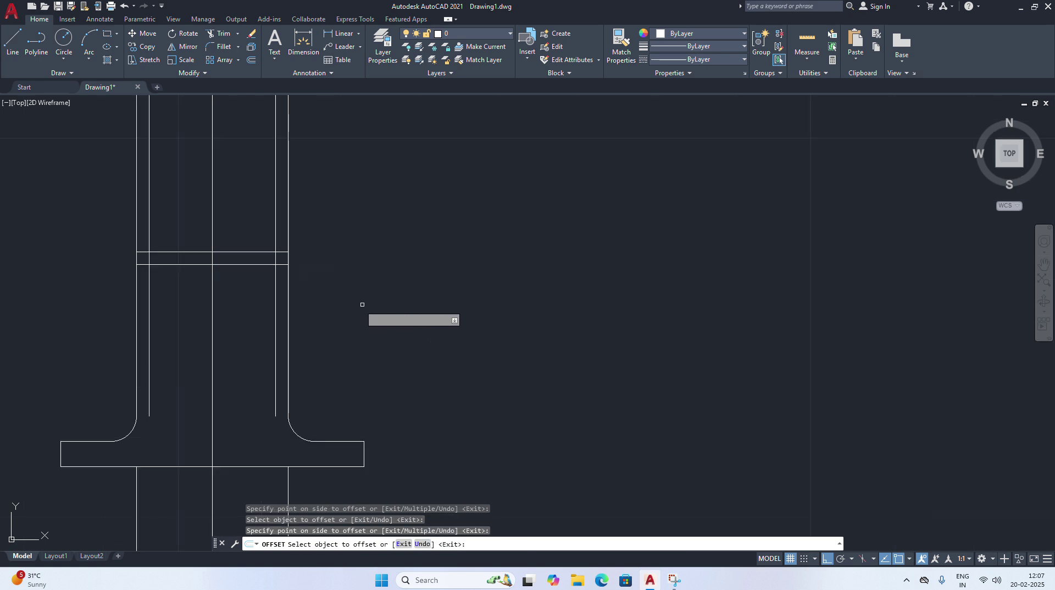
# Draw the right chamfer line from the inner line's crossing with the upper horizontal line to the outer end of the lower one
pyautogui.scroll(-4, 330, 243)
pyautogui.rightClick(391, 200)
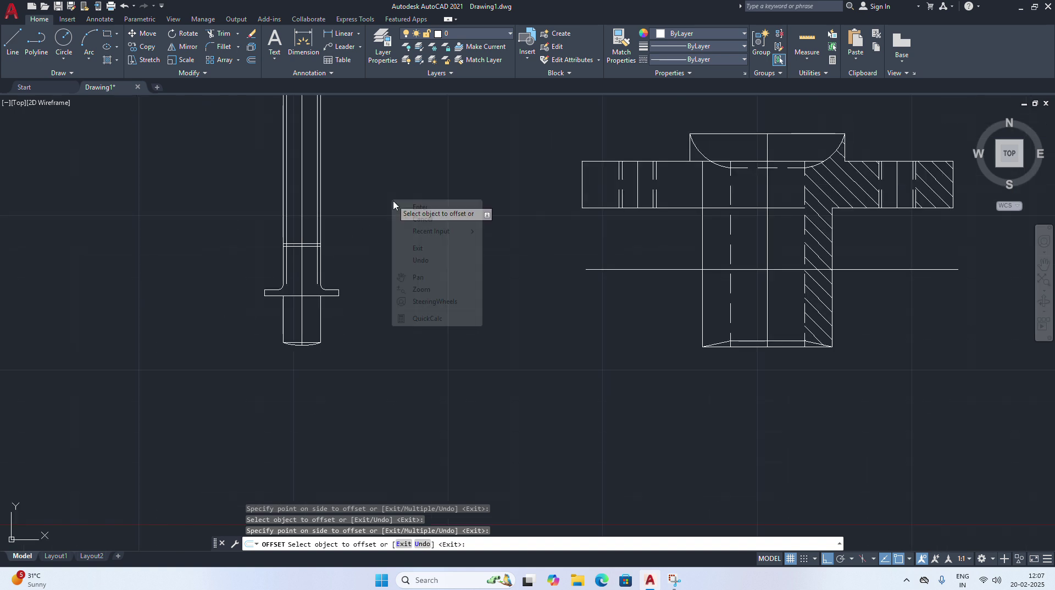
pyautogui.click(417, 277)
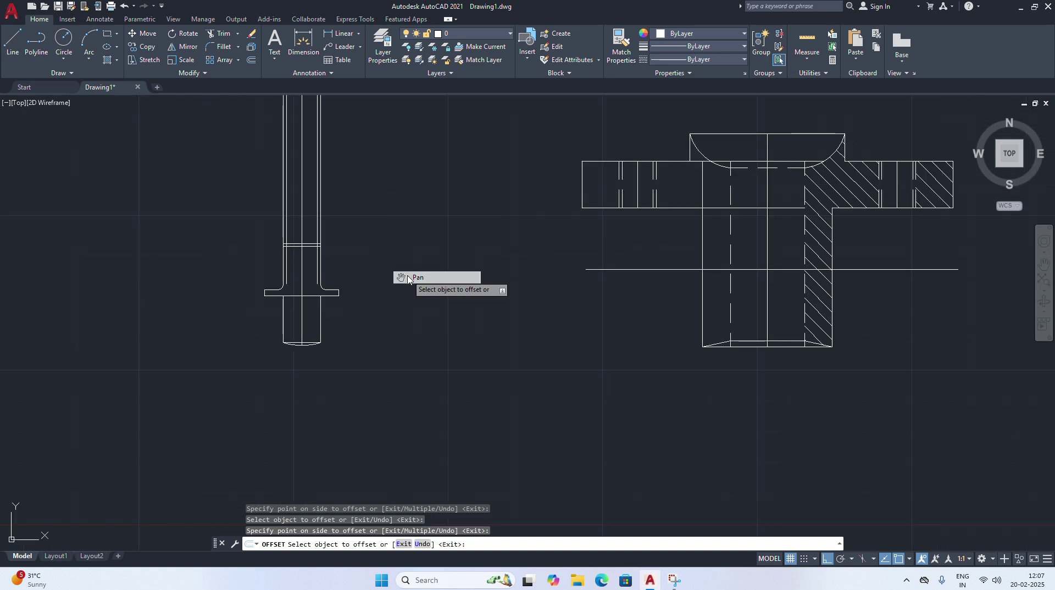
pyautogui.moveTo(362, 243); pyautogui.dragTo(352, 337)
pyautogui.scroll(2, 349, 337)
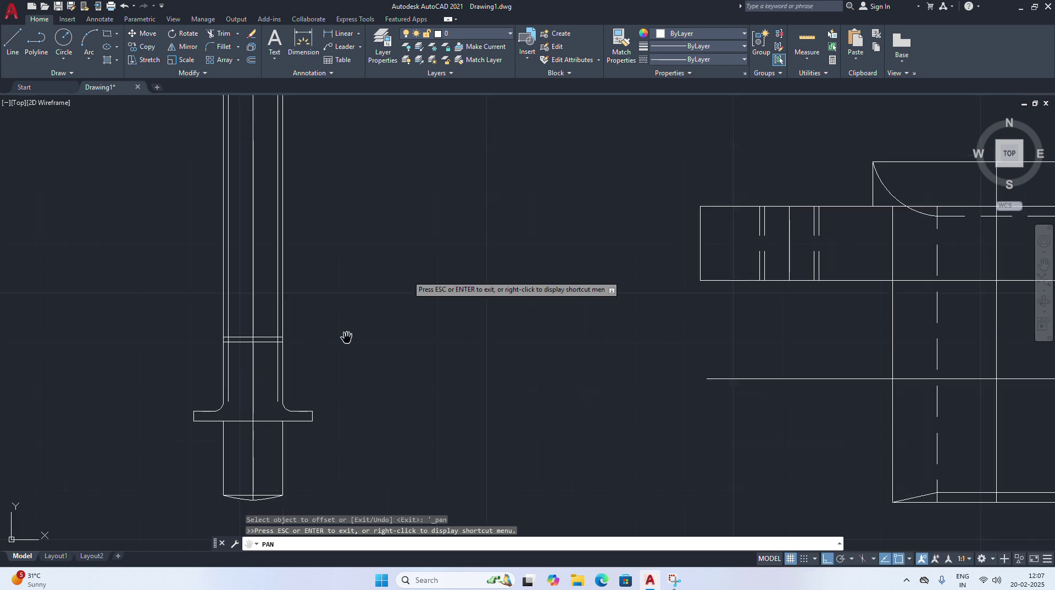
pyautogui.rightClick(352, 298)
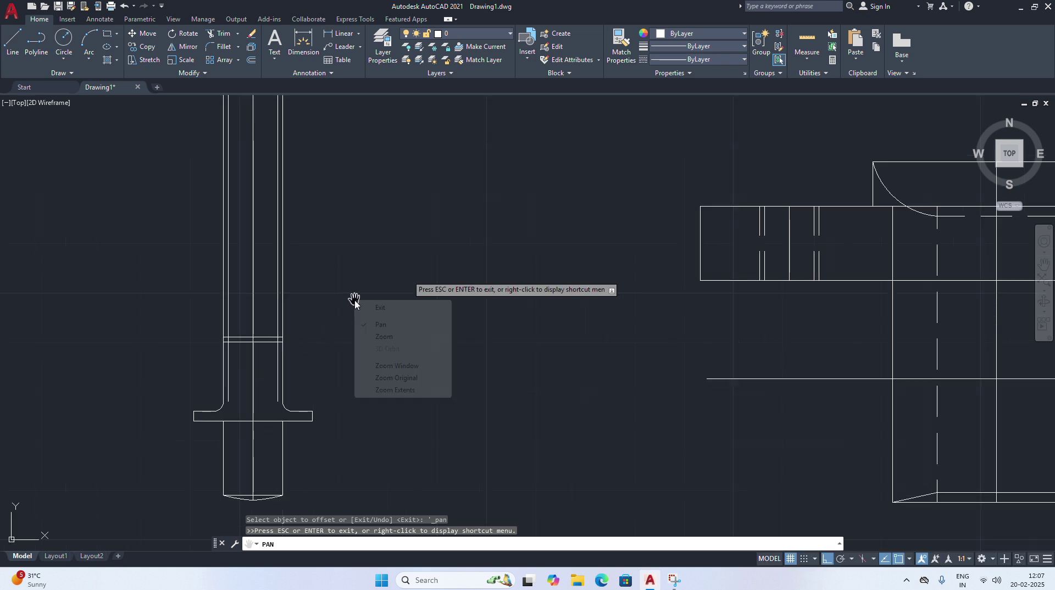
pyautogui.click(368, 309)
pyautogui.scroll(4, 337, 316)
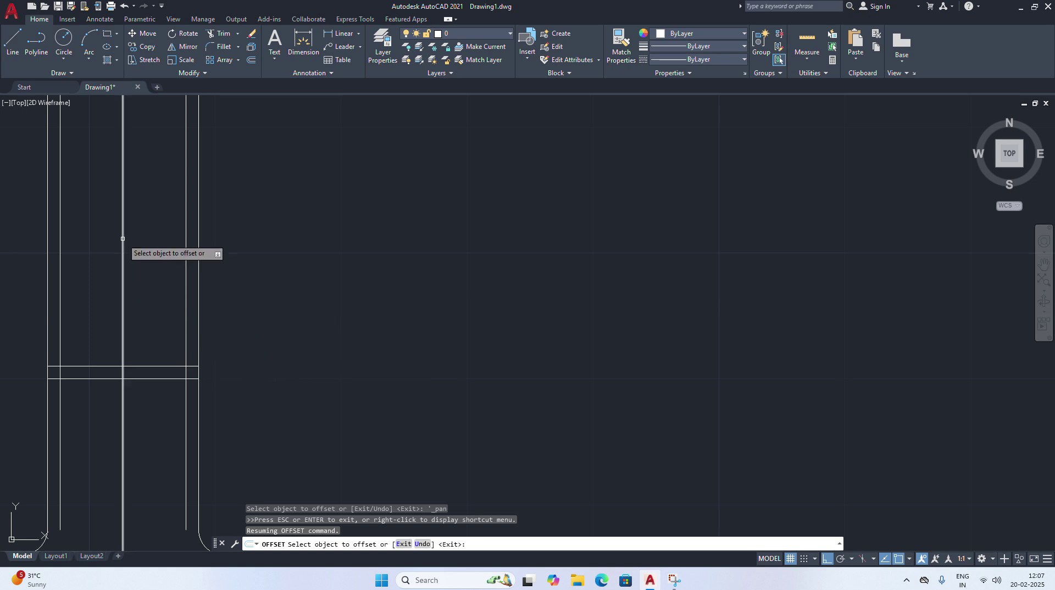
pyautogui.click(12, 41)
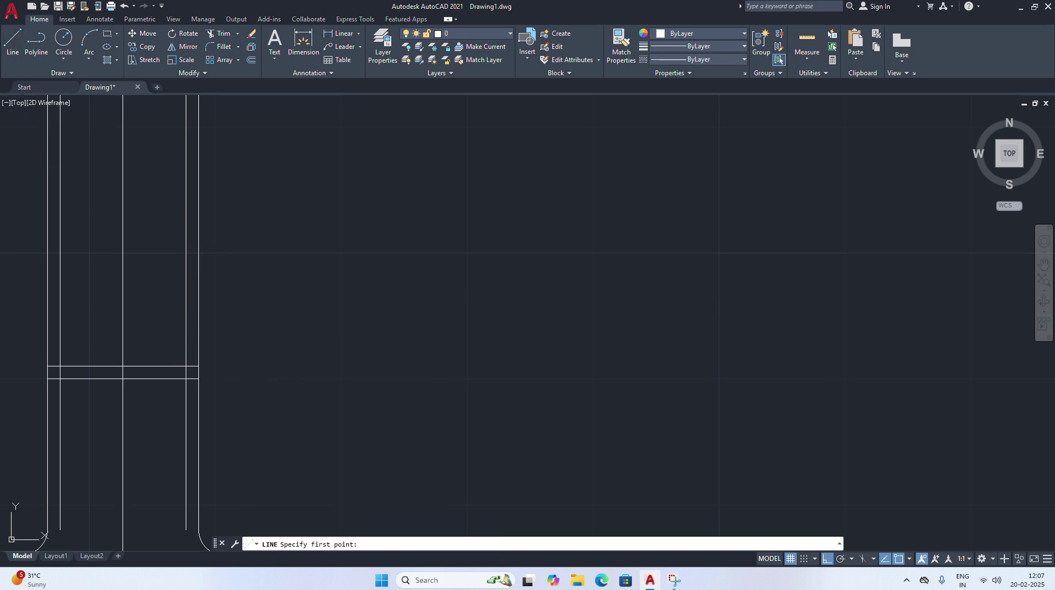
pyautogui.click(199, 378)
pyautogui.rightClick(276, 328)
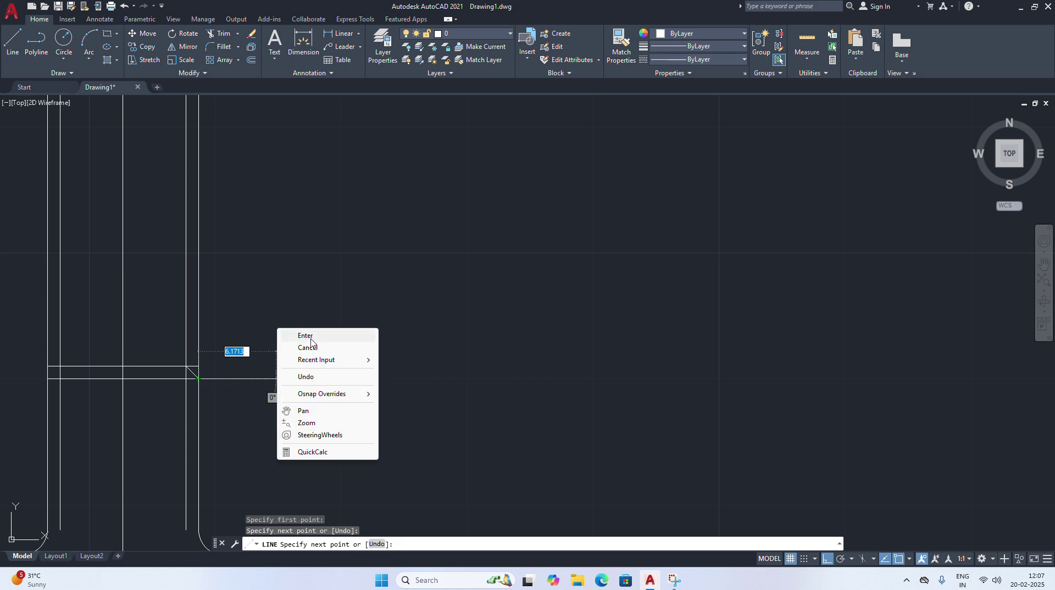
pyautogui.click(297, 337)
# Draw the matching left chamfer line from the inner line's crossing with the upper horizontal line to the outer end of the lower one
pyautogui.click(12, 41)
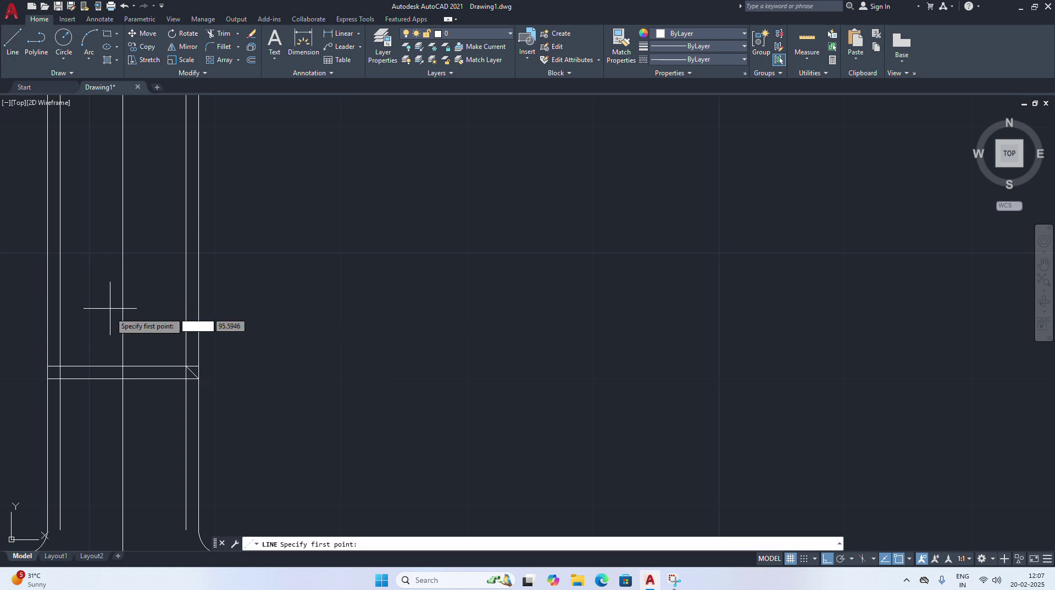
pyautogui.click(59, 366)
pyautogui.click(47, 379)
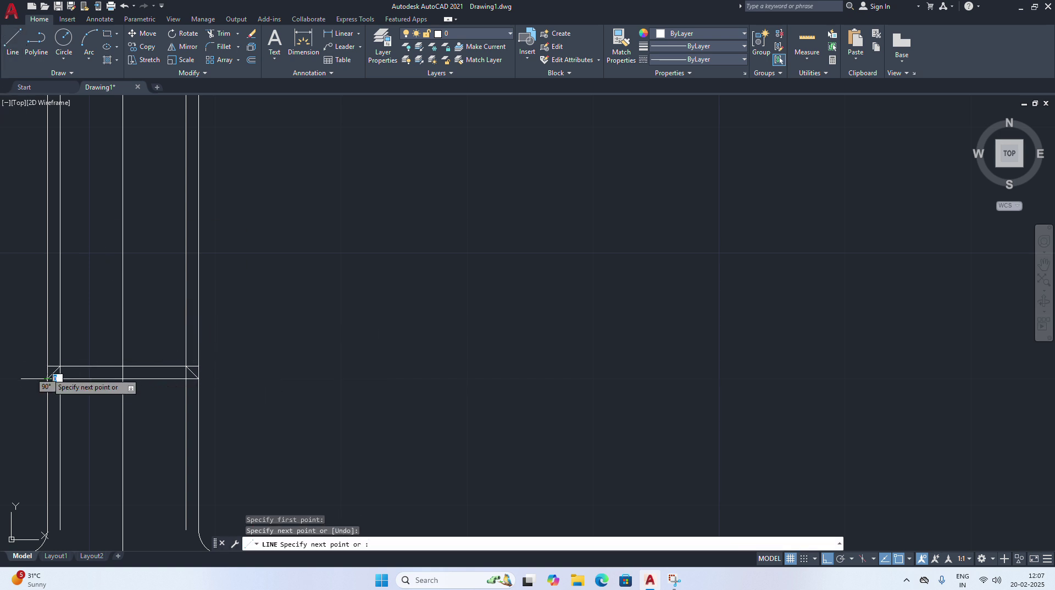
pyautogui.rightClick(122, 272)
pyautogui.click(159, 284)
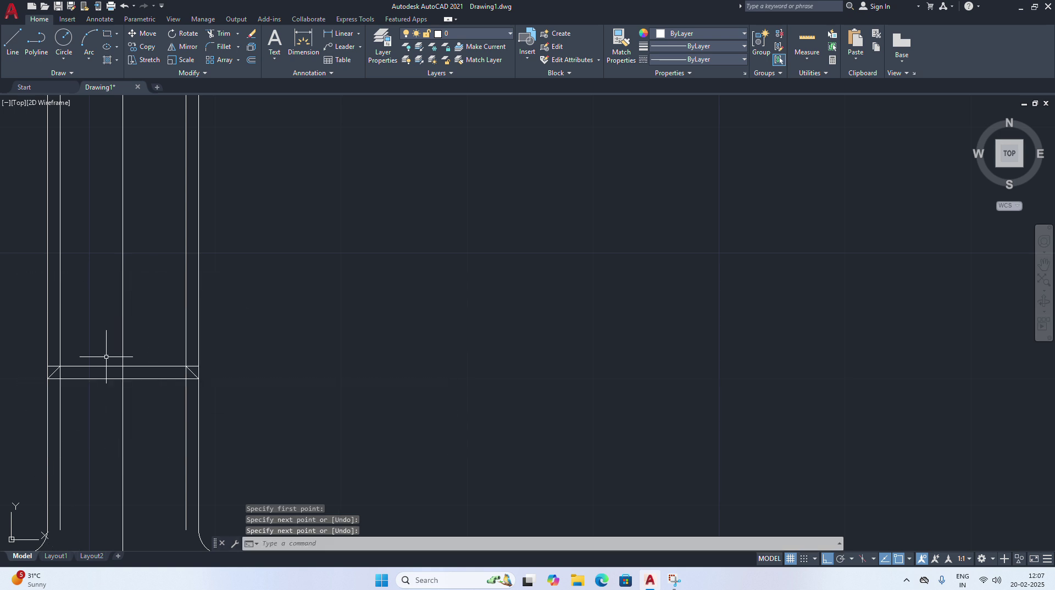
# Trim both inner vertical lines below the upper horizontal line and cut off that line's short ends outside the chamfers
pyautogui.scroll(-4, 66, 360)
pyautogui.rightClick(188, 320)
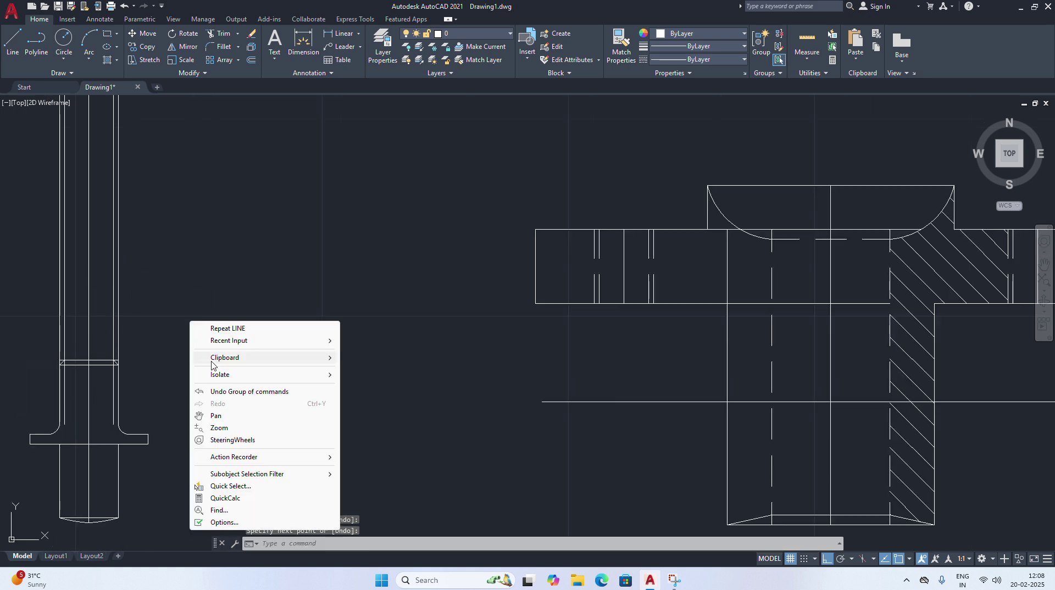
pyautogui.click(220, 413)
pyautogui.moveTo(104, 386); pyautogui.dragTo(224, 341)
pyautogui.scroll(4, 124, 338)
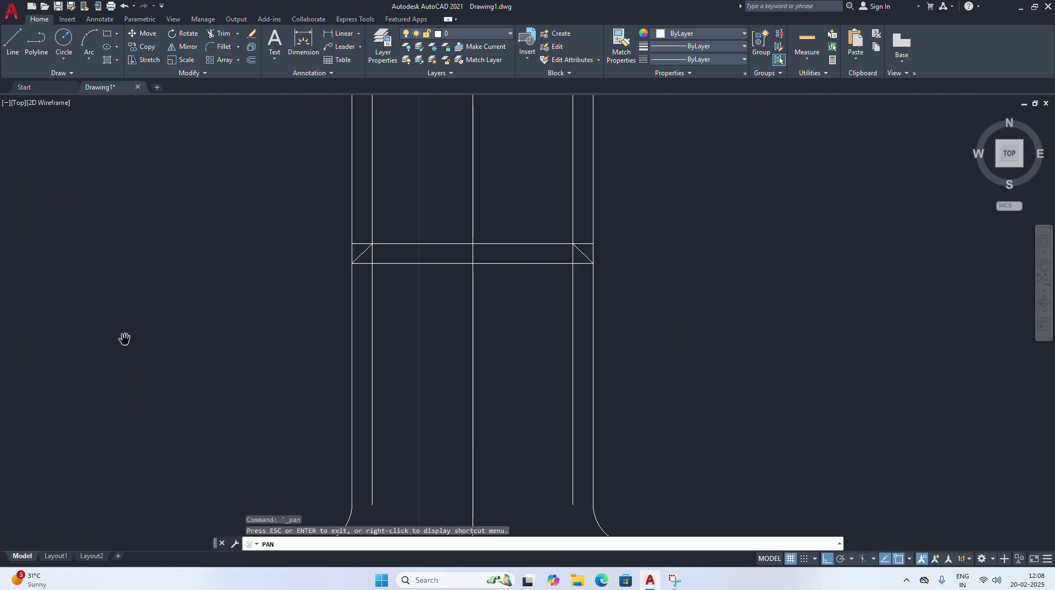
pyautogui.scroll(-2, 550, 326)
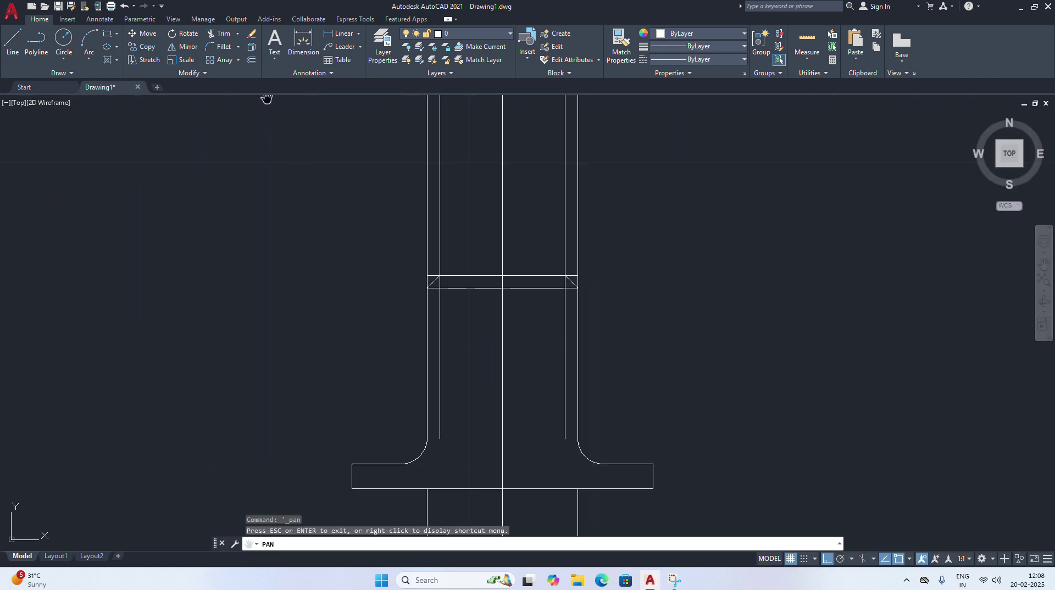
pyautogui.click(220, 34)
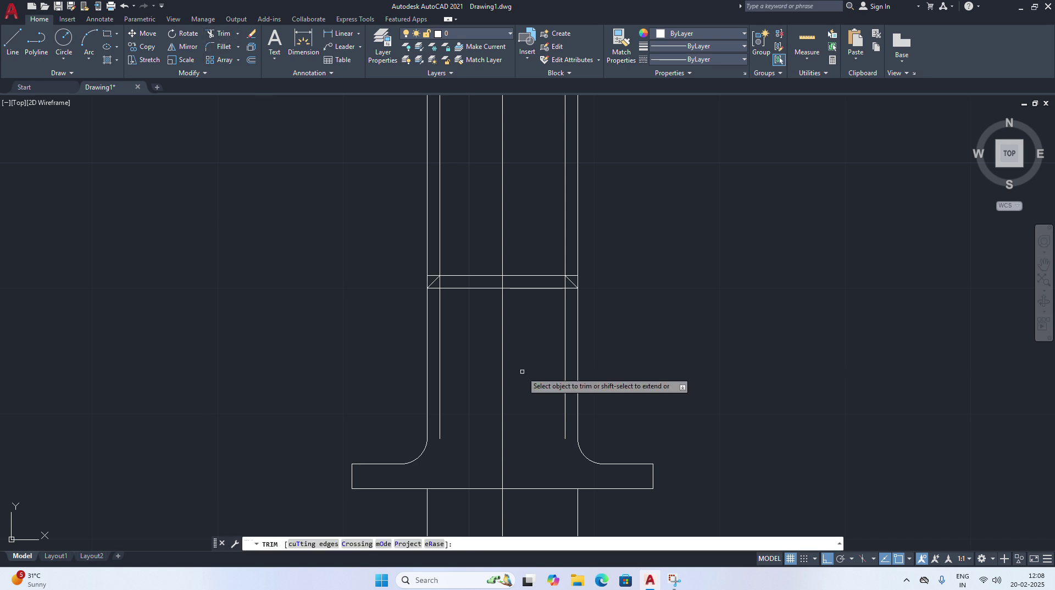
pyautogui.click(440, 381)
pyautogui.click(565, 384)
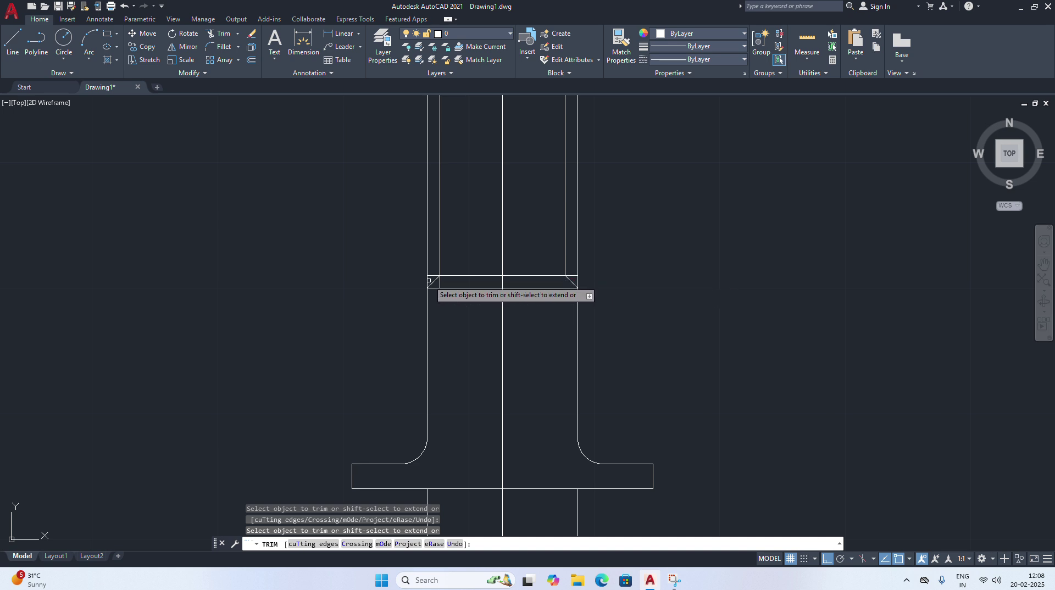
pyautogui.click(572, 276)
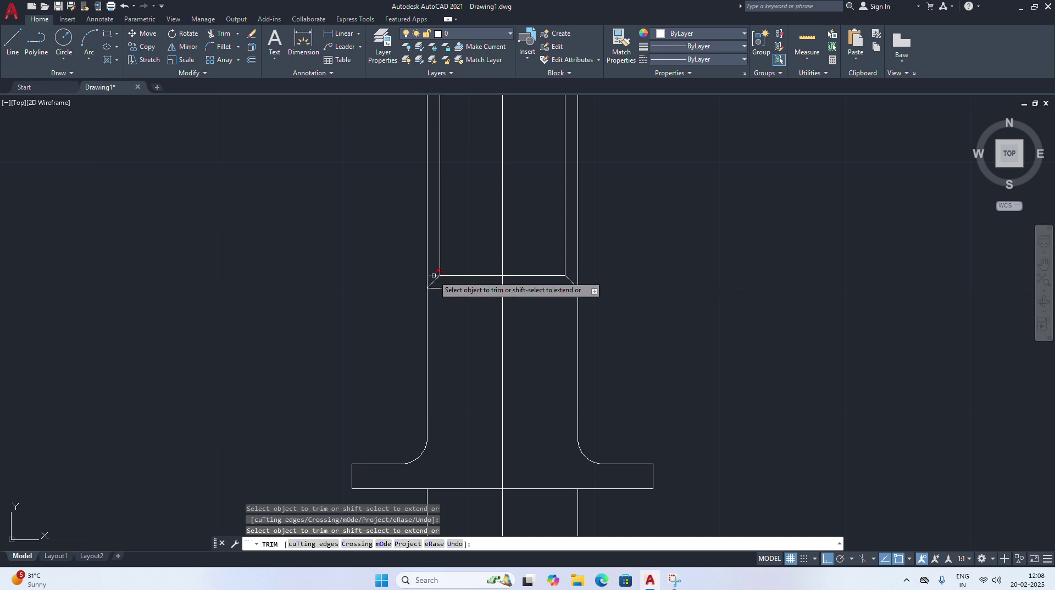
# Extend the right inner vertical line down past the chamfer and through the collar to the rod's lower end
pyautogui.scroll(-6, 631, 290)
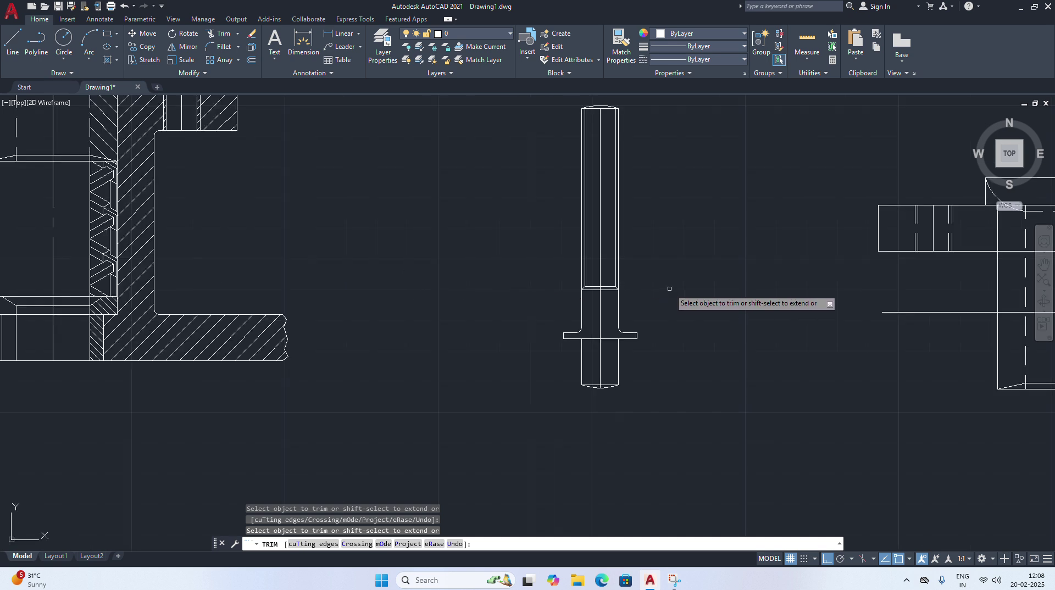
pyautogui.scroll(2, 664, 319)
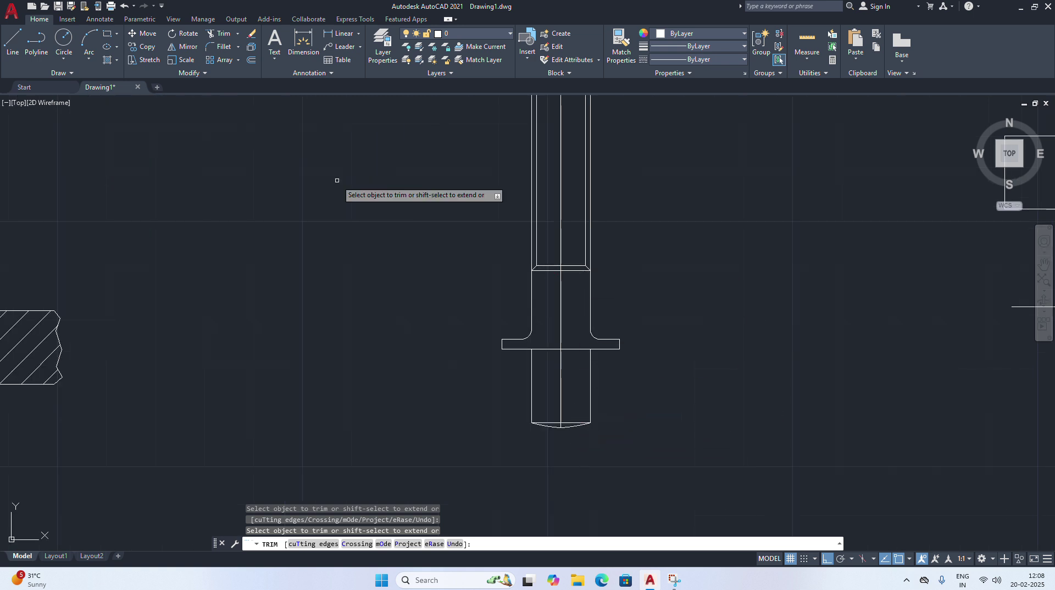
pyautogui.click(239, 38)
pyautogui.click(222, 74)
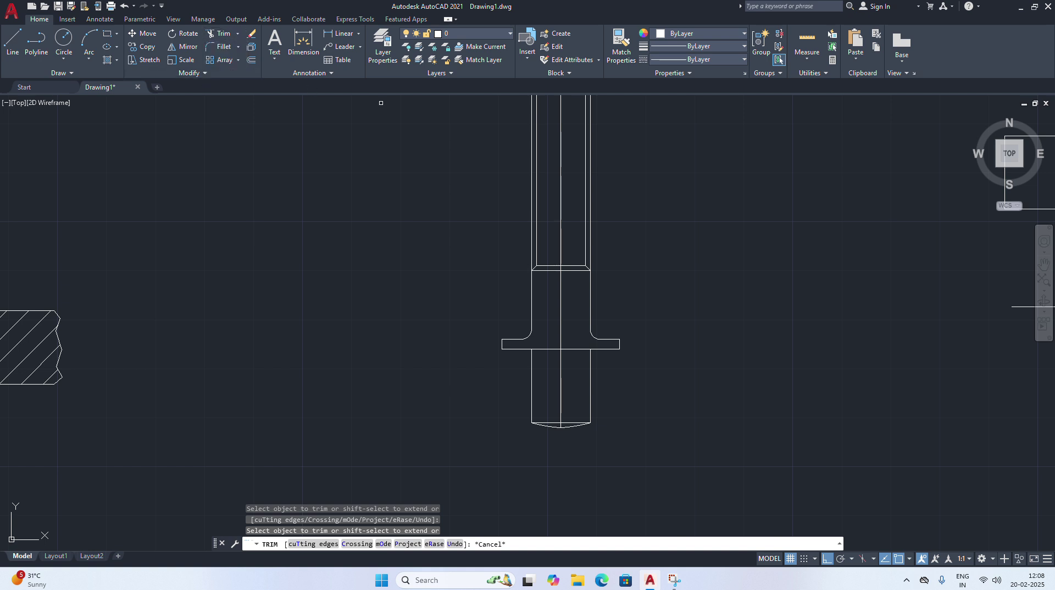
pyautogui.click(586, 243)
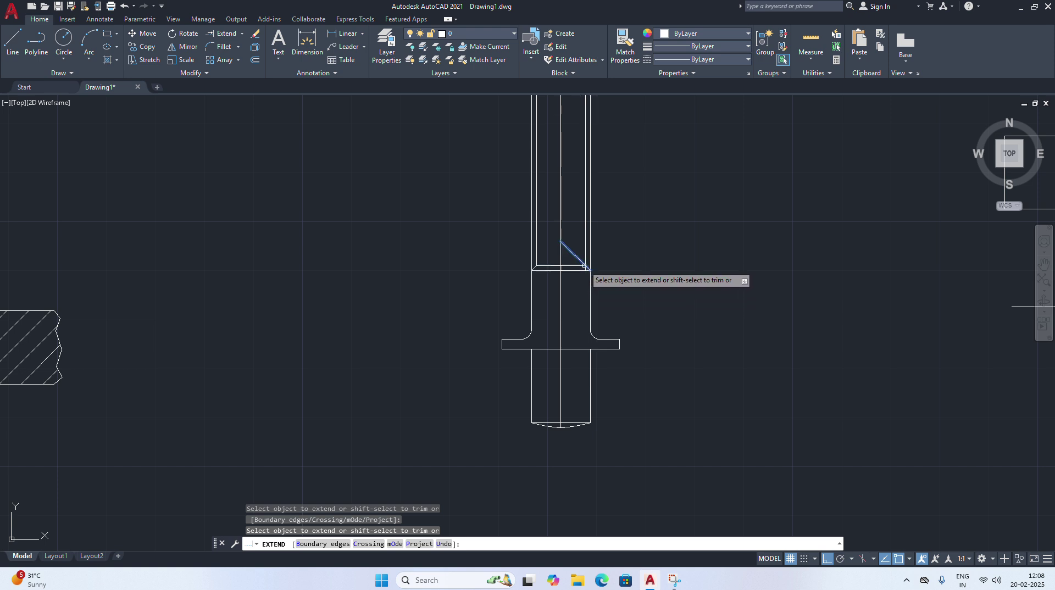
pyautogui.scroll(4, 579, 278)
pyautogui.click(597, 257)
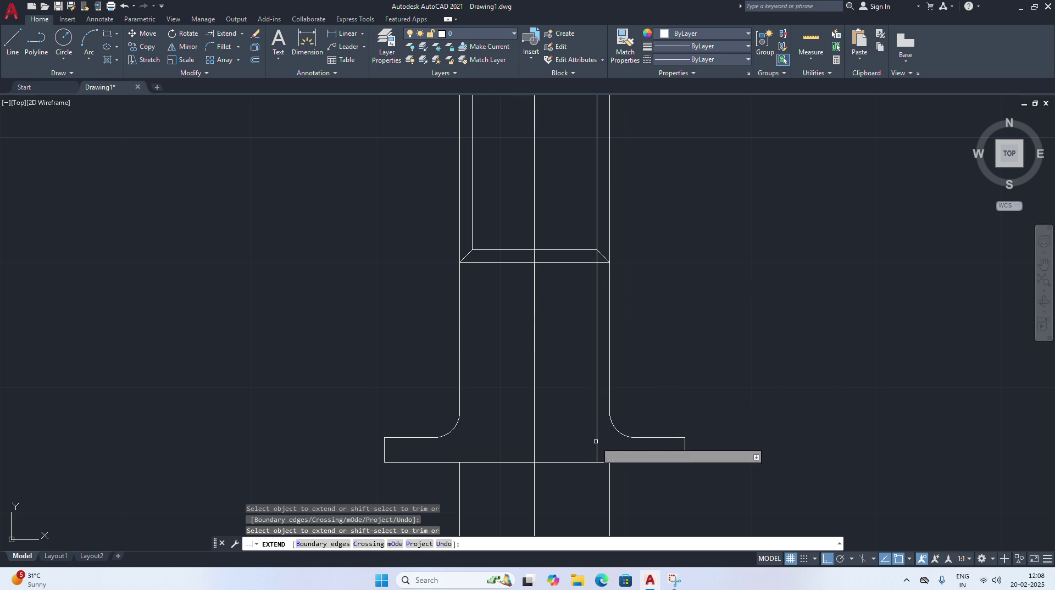
pyautogui.click(597, 440)
pyautogui.scroll(-5, 599, 440)
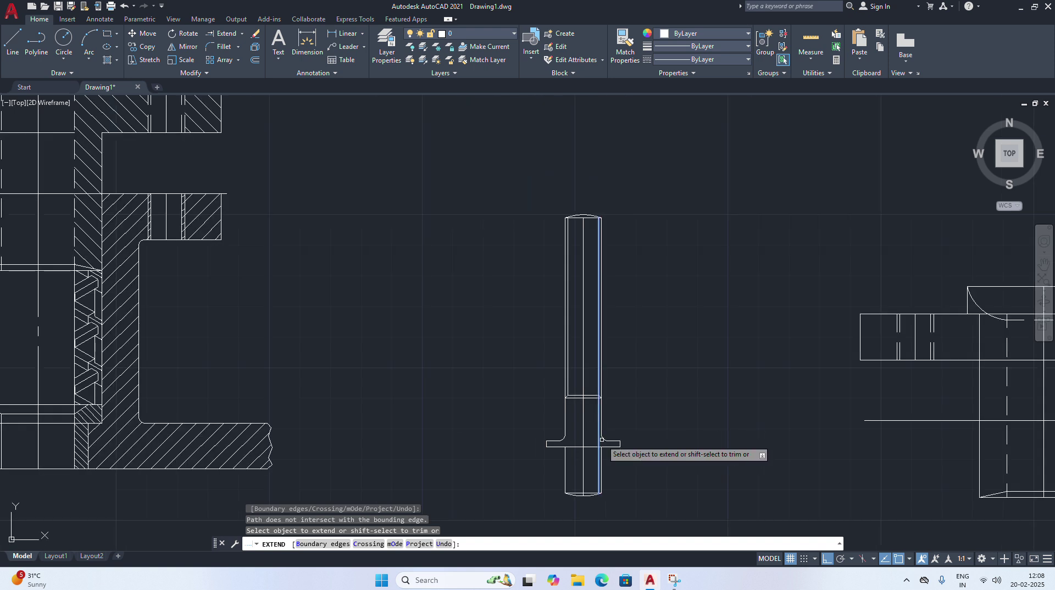
# Finish extending the right inner vertical line and extend the left one through the collar to the rod's lower end
pyautogui.click(598, 449)
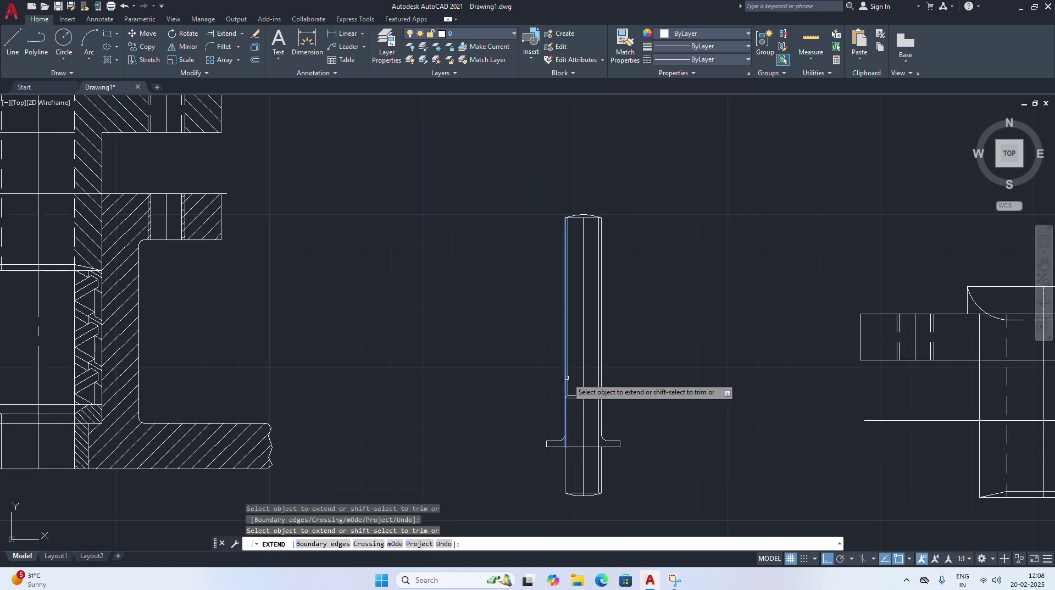
pyautogui.scroll(4, 566, 387)
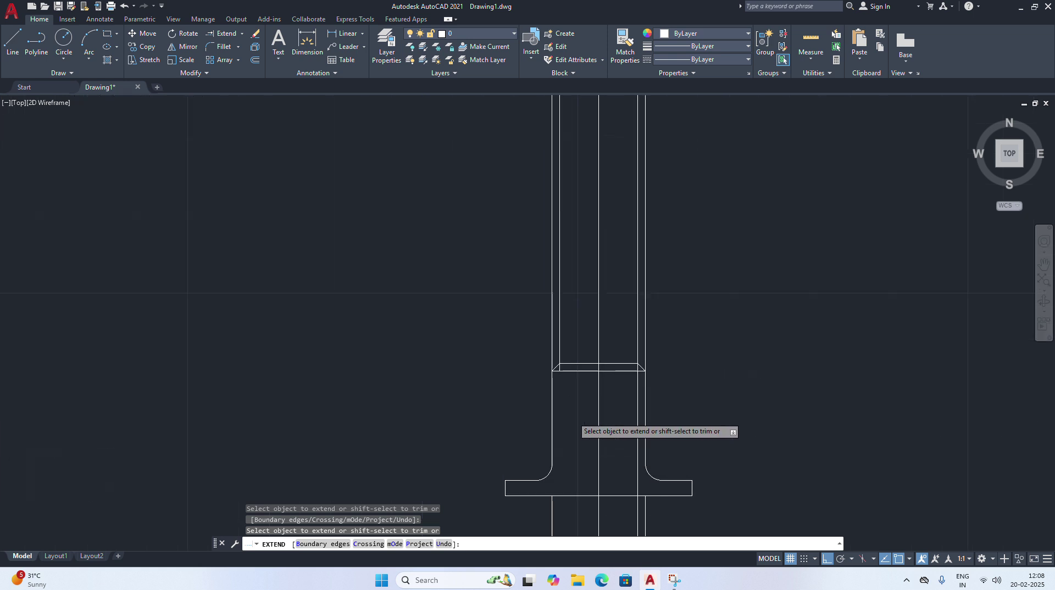
pyautogui.scroll(2, 564, 379)
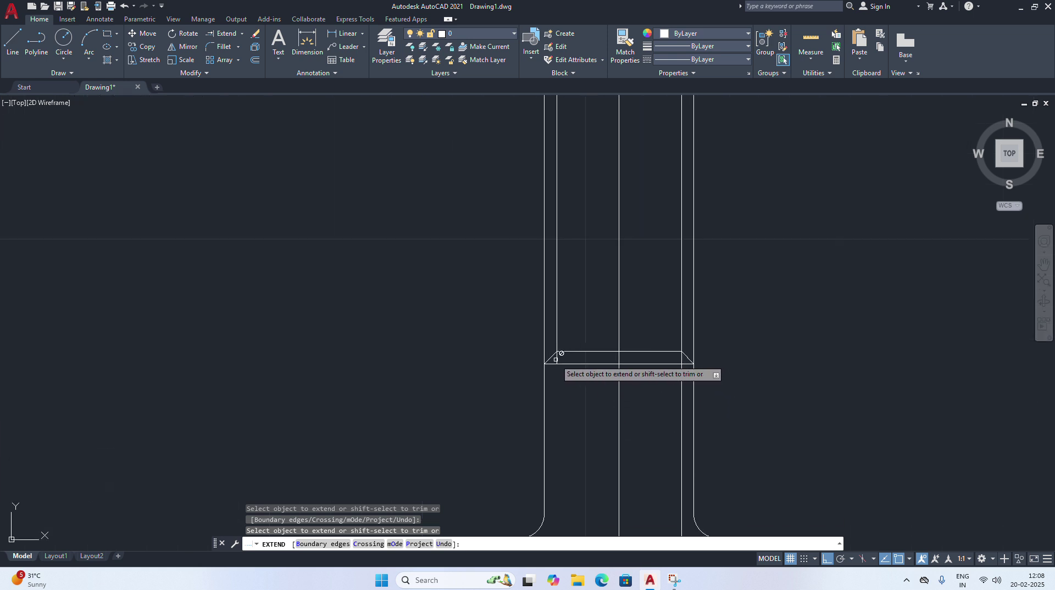
pyautogui.click(558, 360)
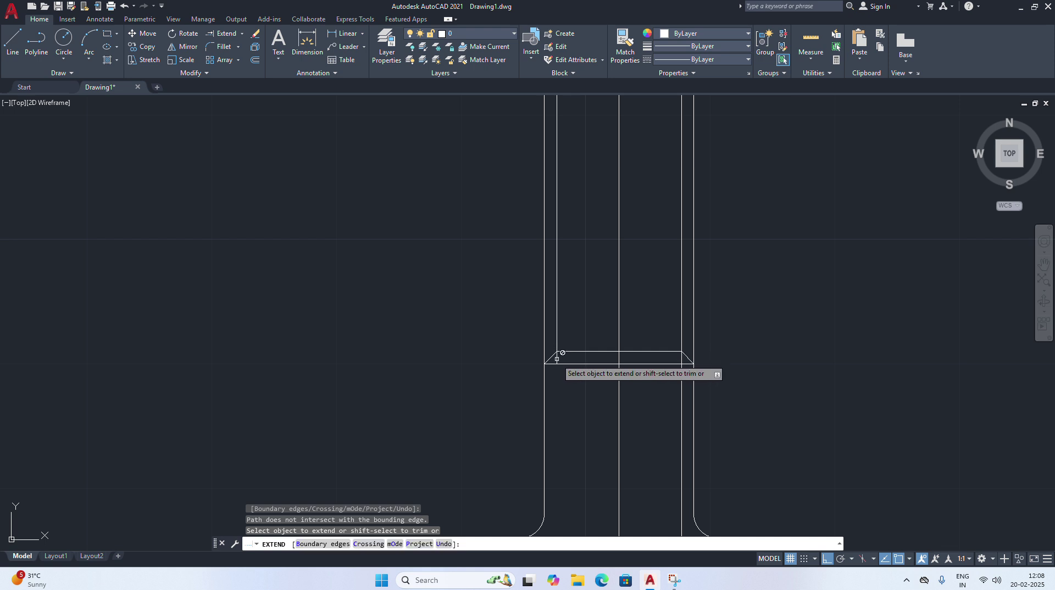
pyautogui.scroll(-5, 557, 360)
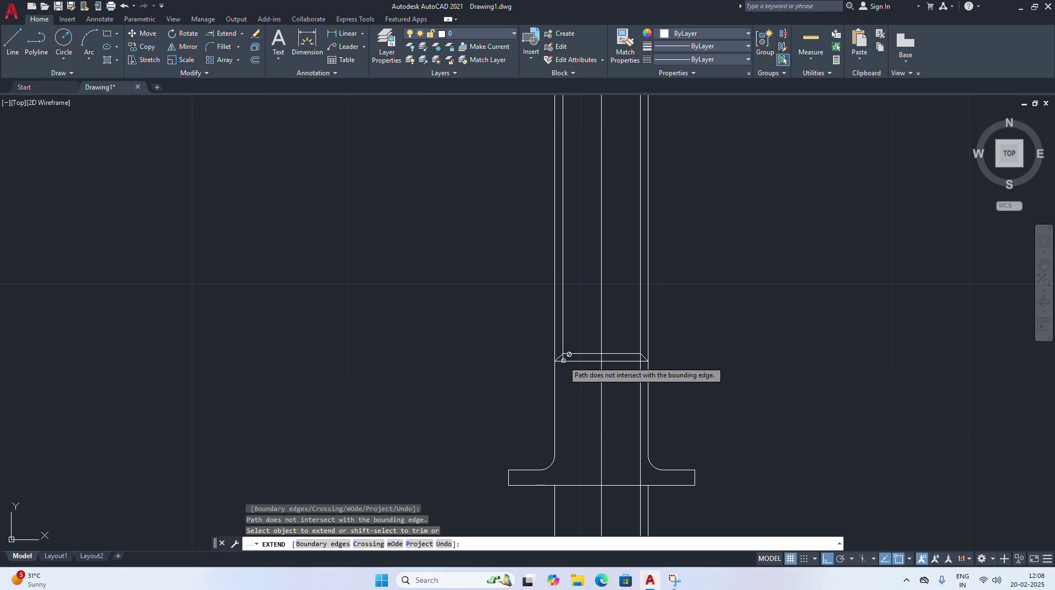
pyautogui.click(563, 359)
pyautogui.scroll(-2, 571, 454)
pyautogui.scroll(-1, 572, 456)
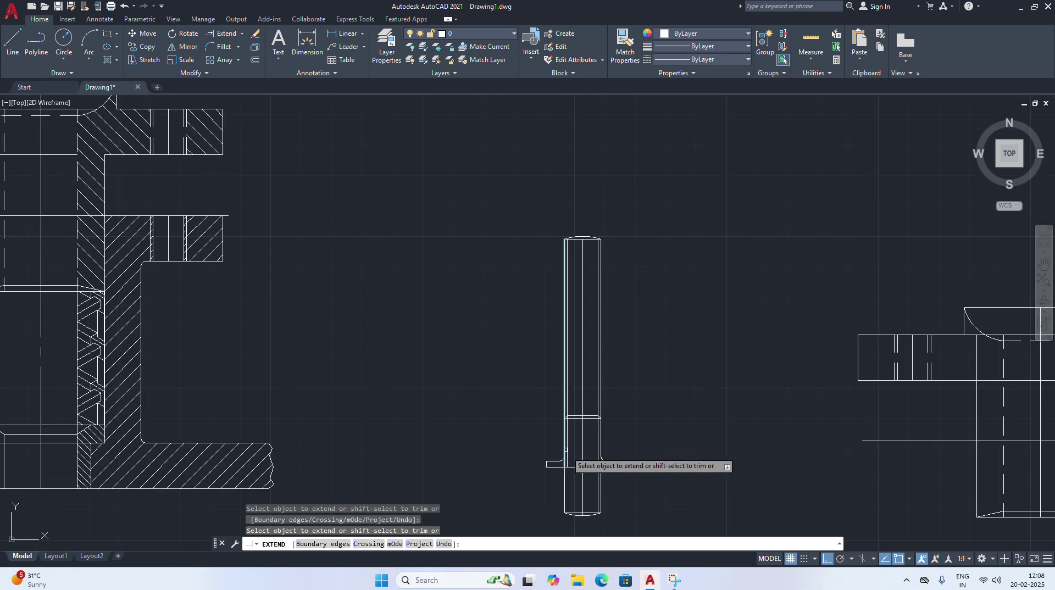
pyautogui.rightClick(666, 412)
pyautogui.click(666, 412)
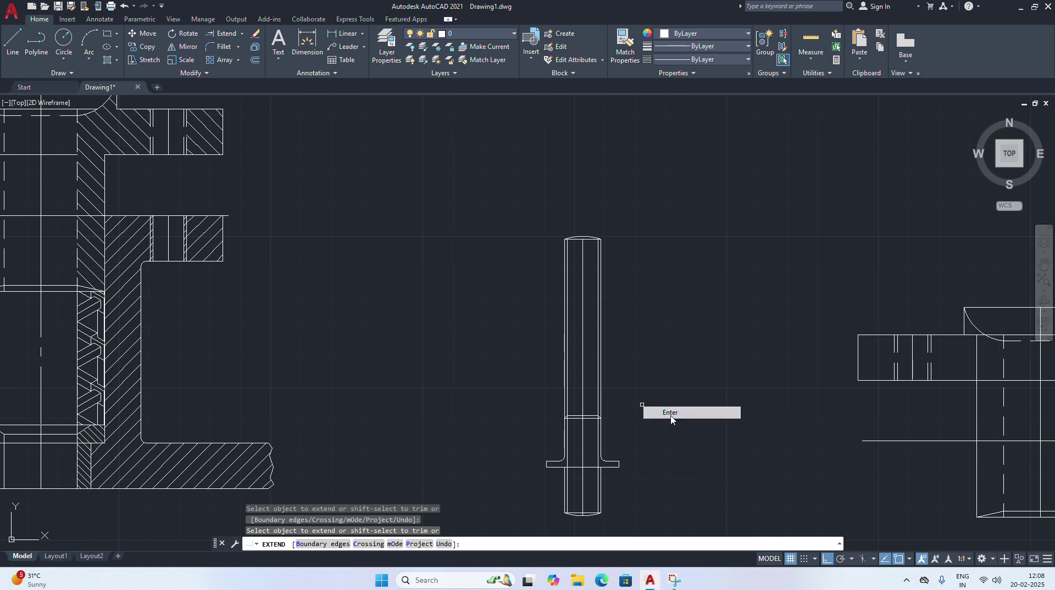
# Trim both inner vertical lines between the lower horizontal line of the chamfer and the collar's underside
pyautogui.scroll(5, 600, 463)
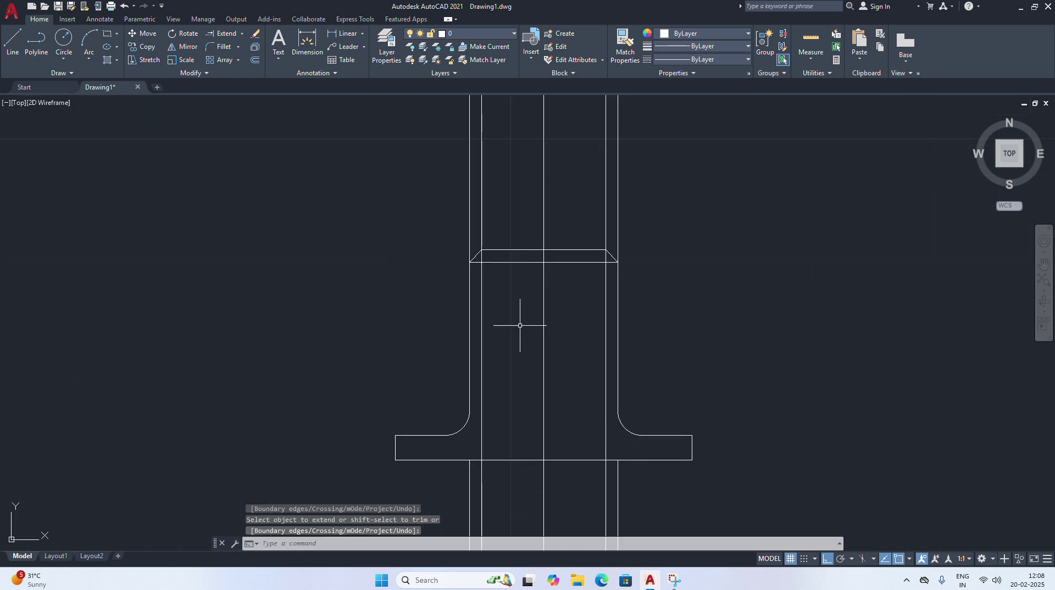
pyautogui.click(242, 34)
pyautogui.click(237, 52)
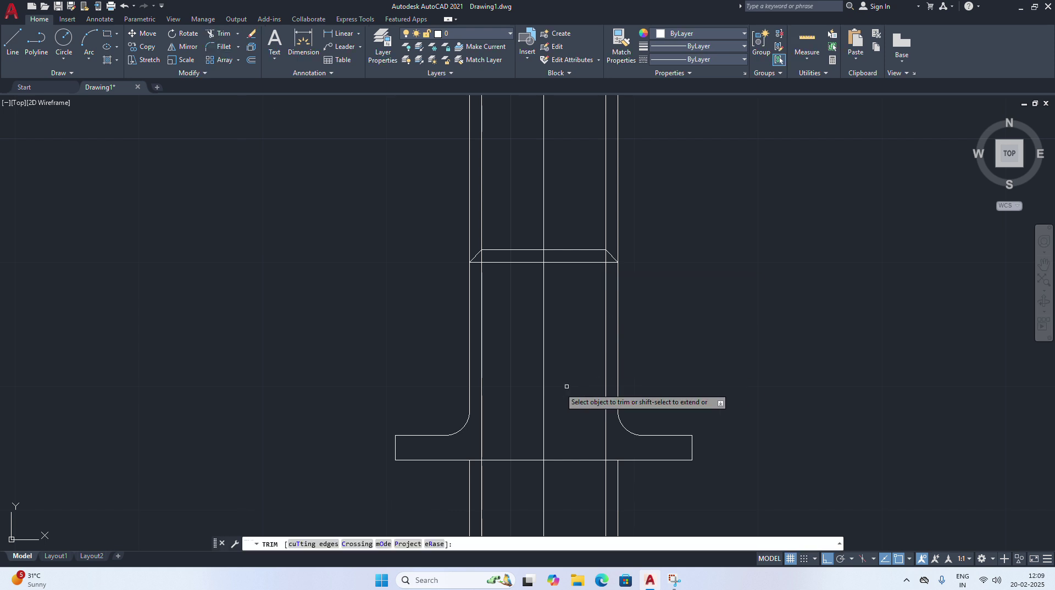
pyautogui.click(486, 400)
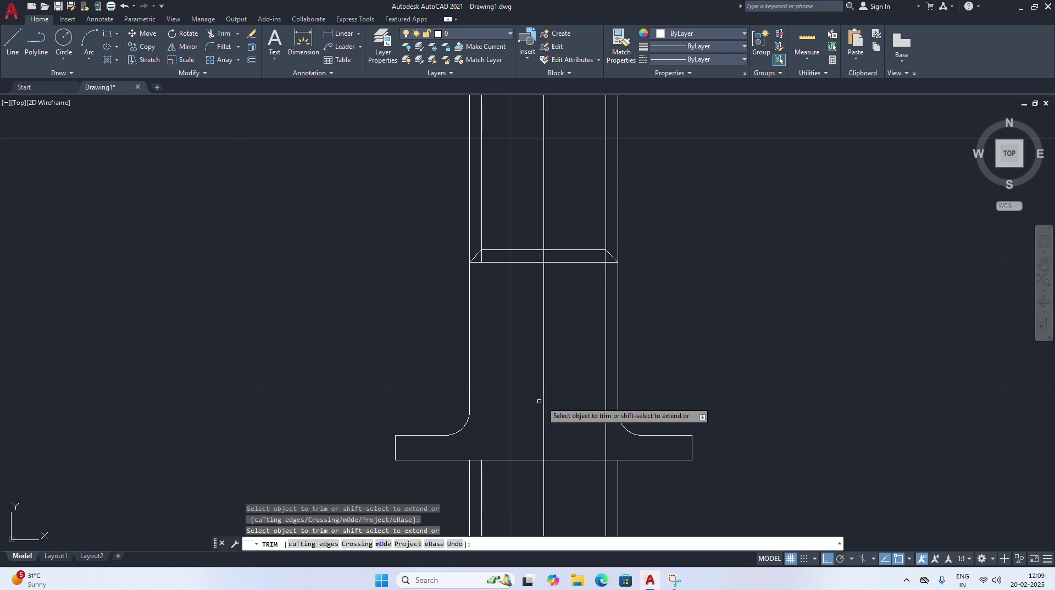
pyautogui.click(609, 399)
pyautogui.click(608, 369)
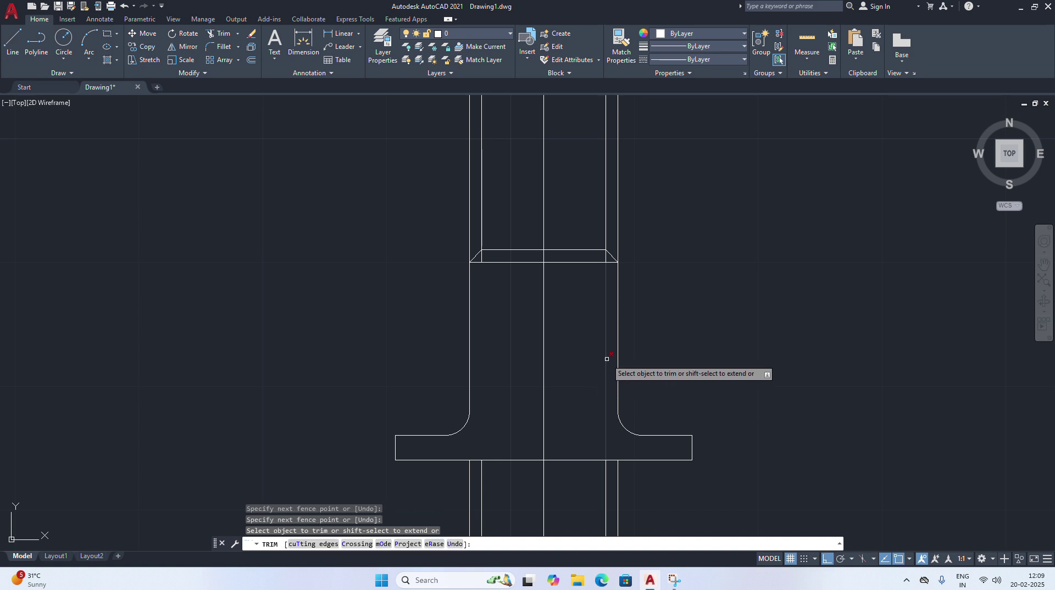
pyautogui.click(606, 359)
# Trim the short inner line stubs between the chamfers and remove the lower horizontal line across the shaft
pyautogui.scroll(4, 608, 275)
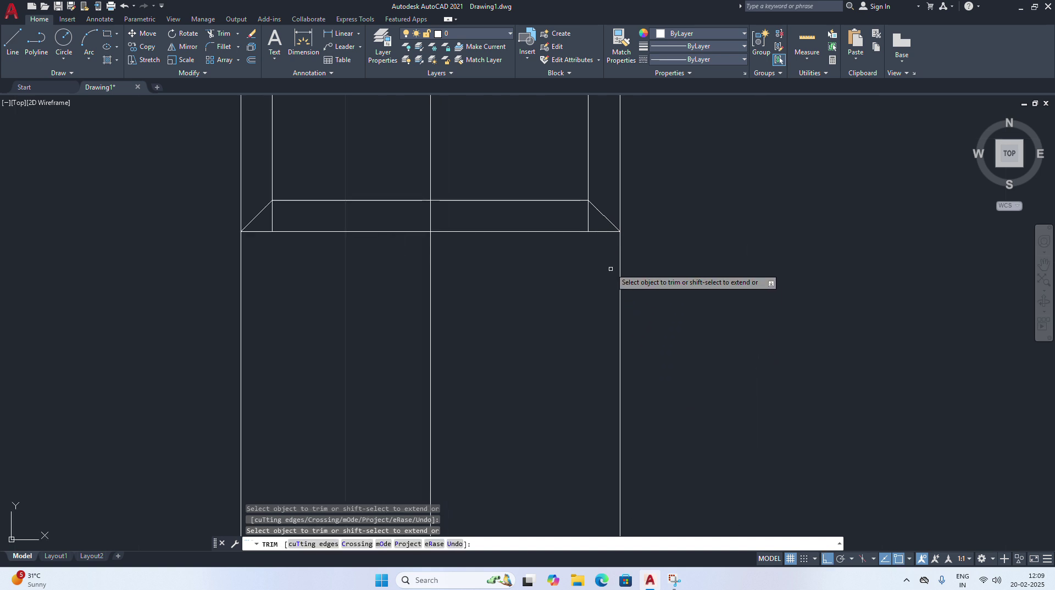
pyautogui.click(587, 219)
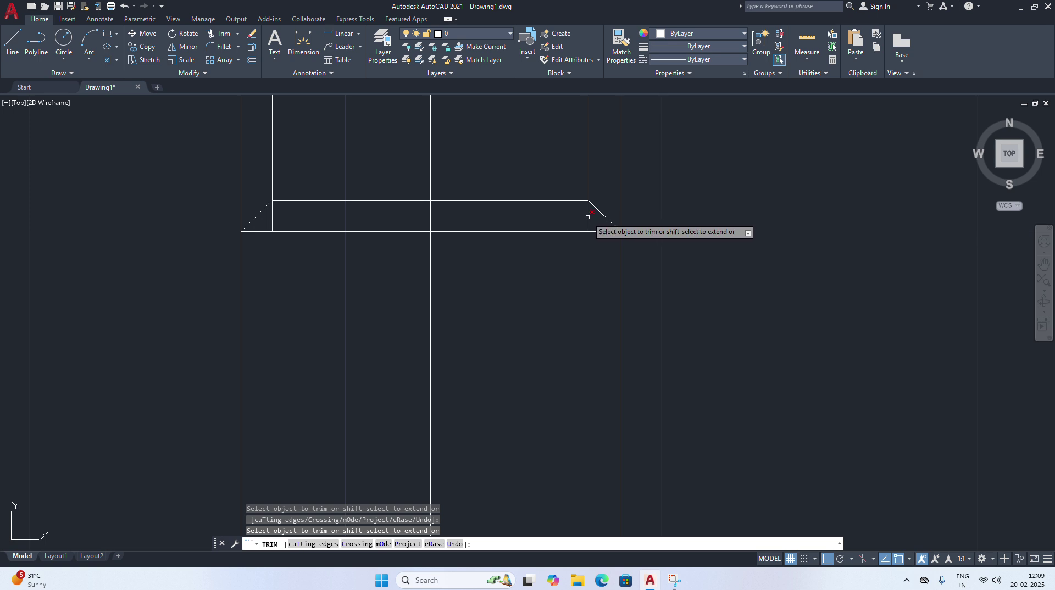
pyautogui.click(272, 216)
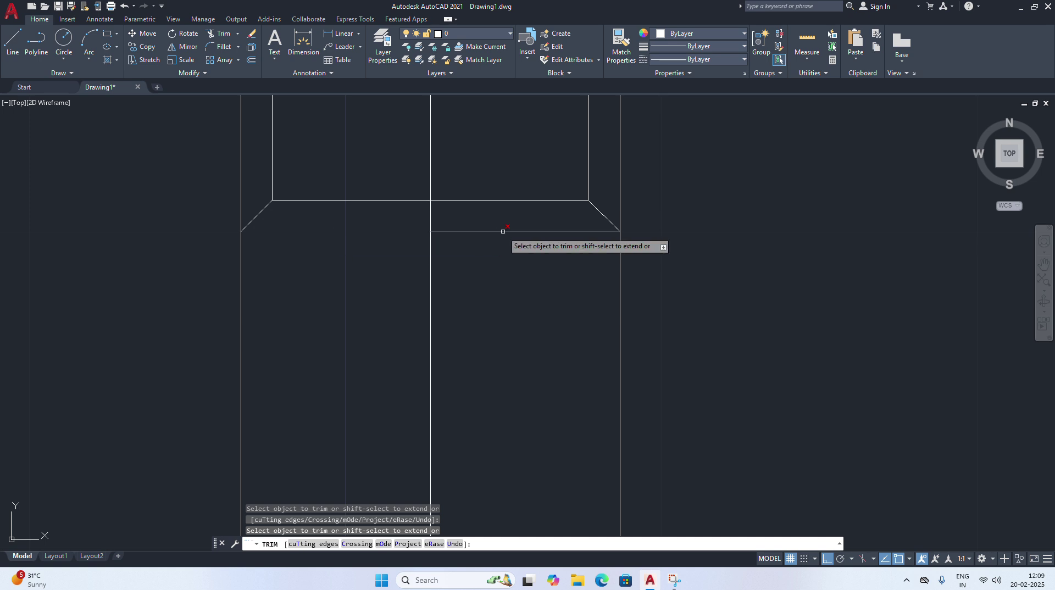
pyautogui.scroll(-8, 641, 264)
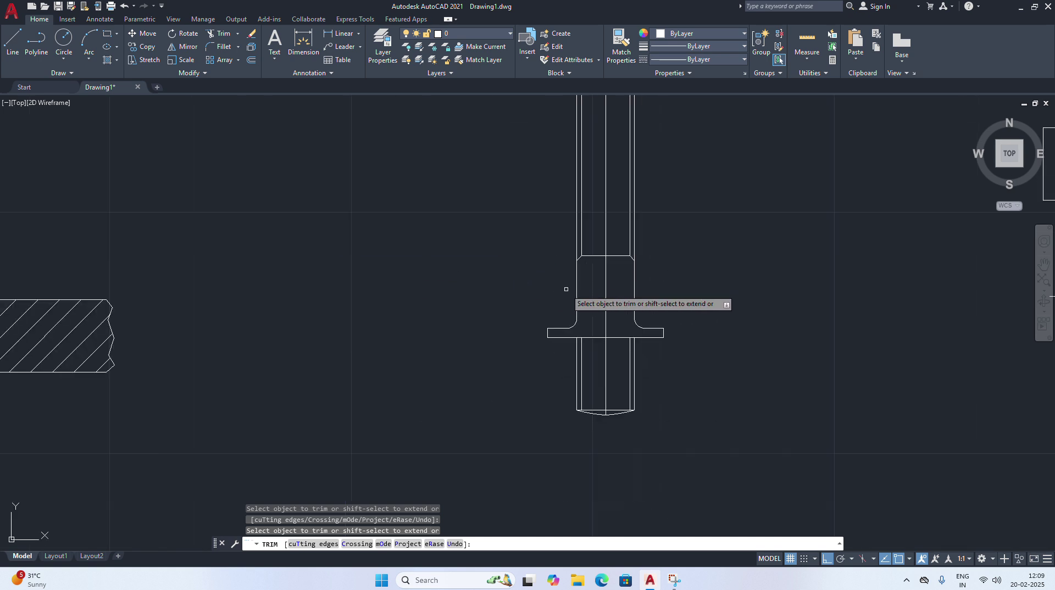
pyautogui.rightClick(705, 255)
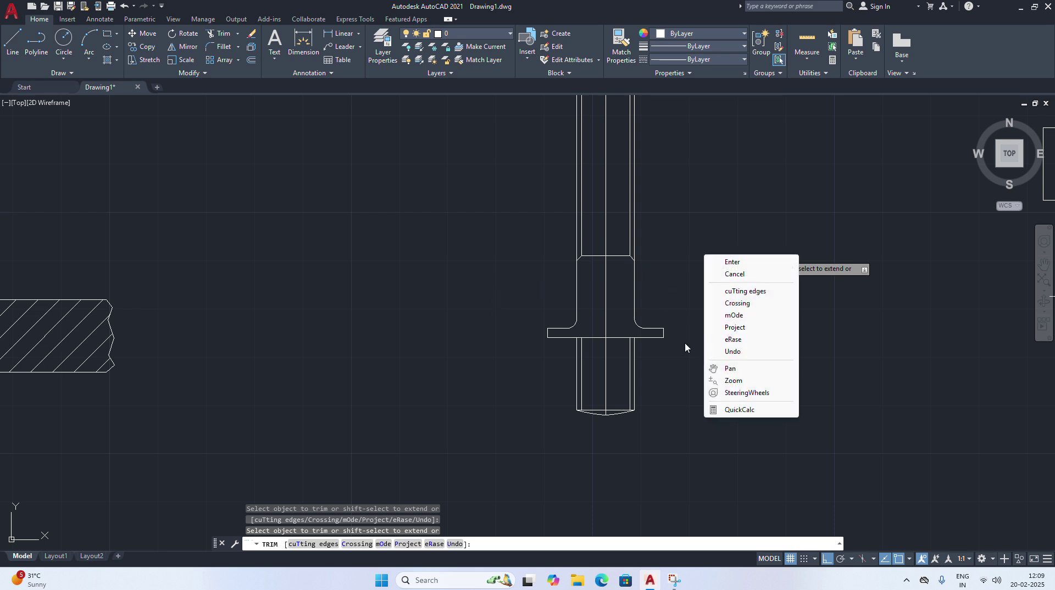
pyautogui.click(729, 369)
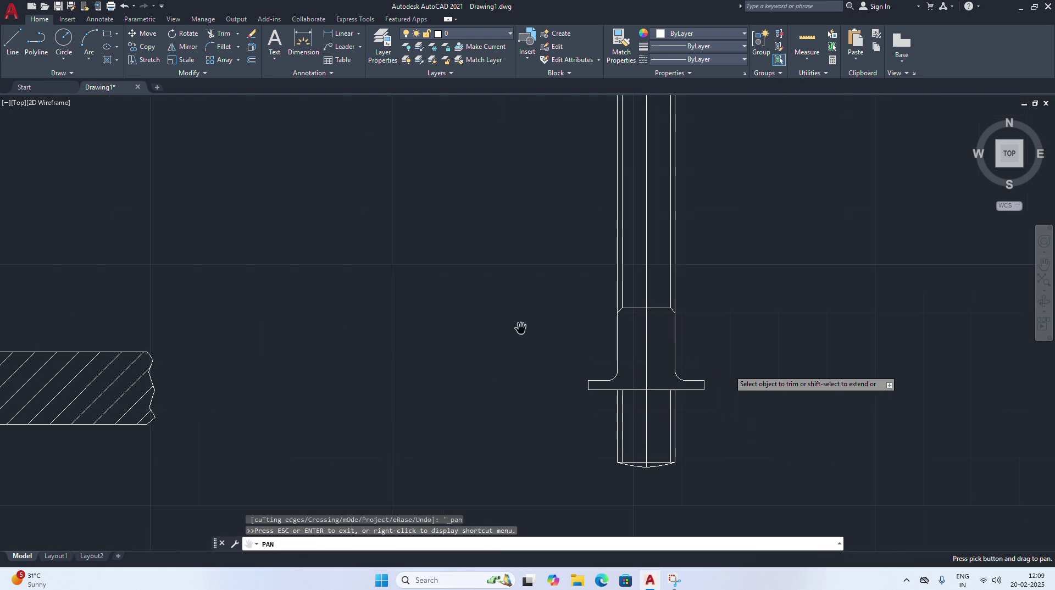
pyautogui.scroll(-3, 518, 324)
pyautogui.scroll(2, 477, 326)
pyautogui.scroll(2, 411, 319)
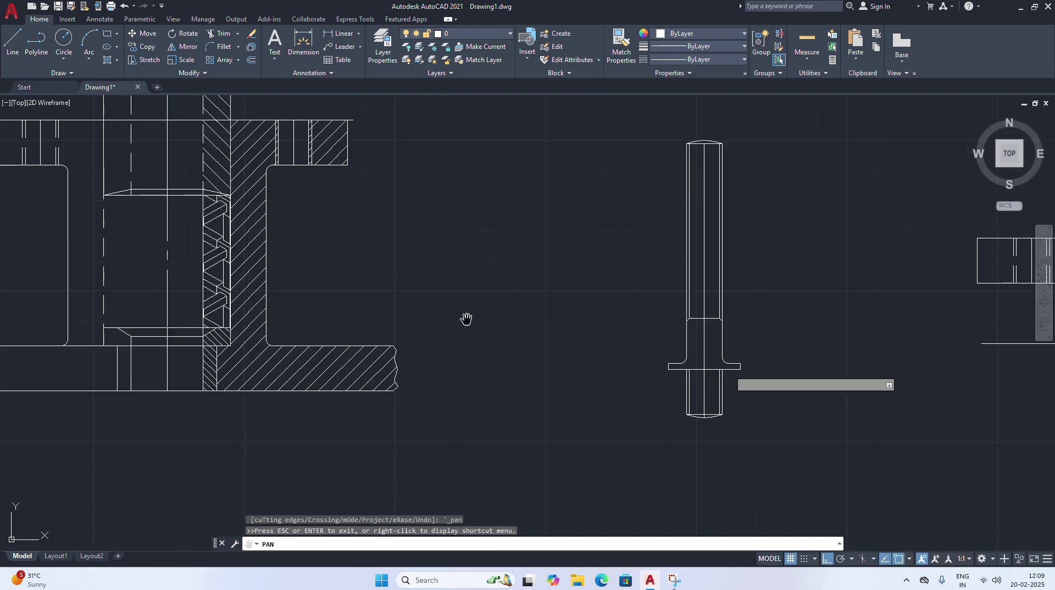
pyautogui.scroll(-2, 465, 319)
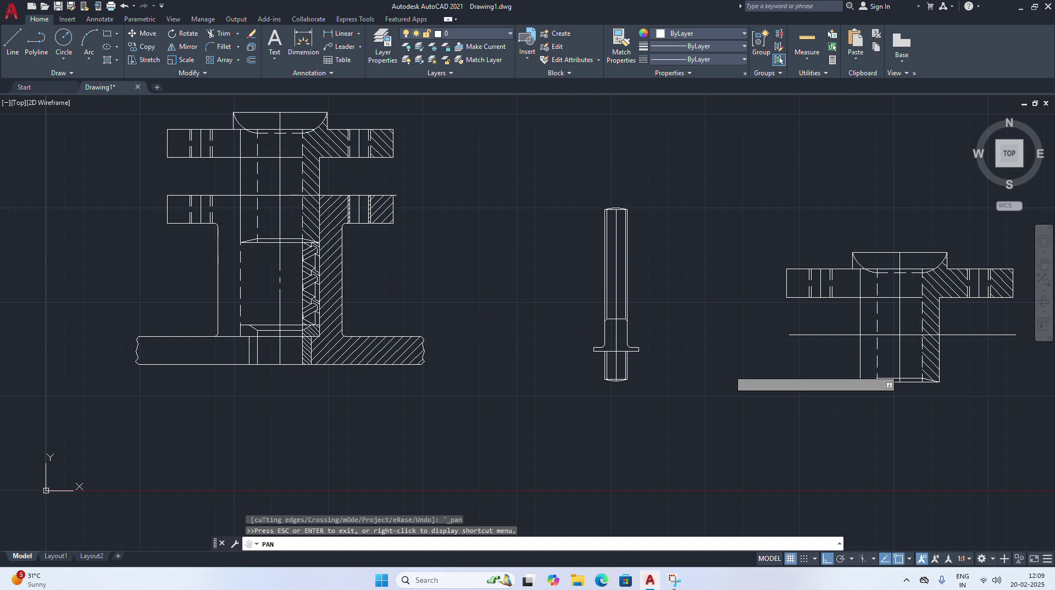
pyautogui.press('Escape')
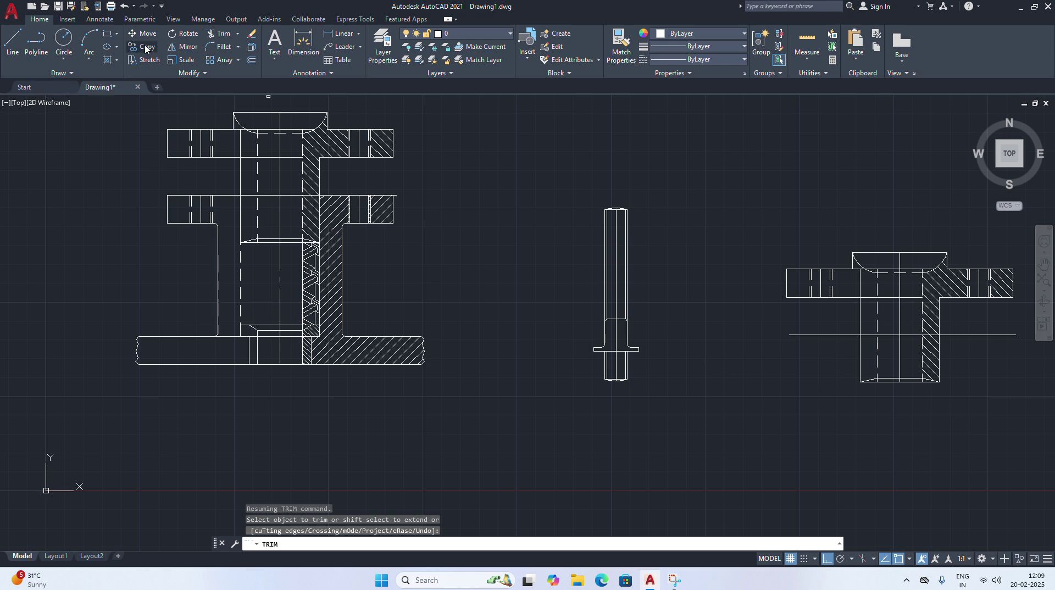
# Copy the whole rod from its collar's underside centre to the right and left hole centres on the lower flange's top face
pyautogui.click(146, 49)
pyautogui.click(557, 192)
pyautogui.click(703, 432)
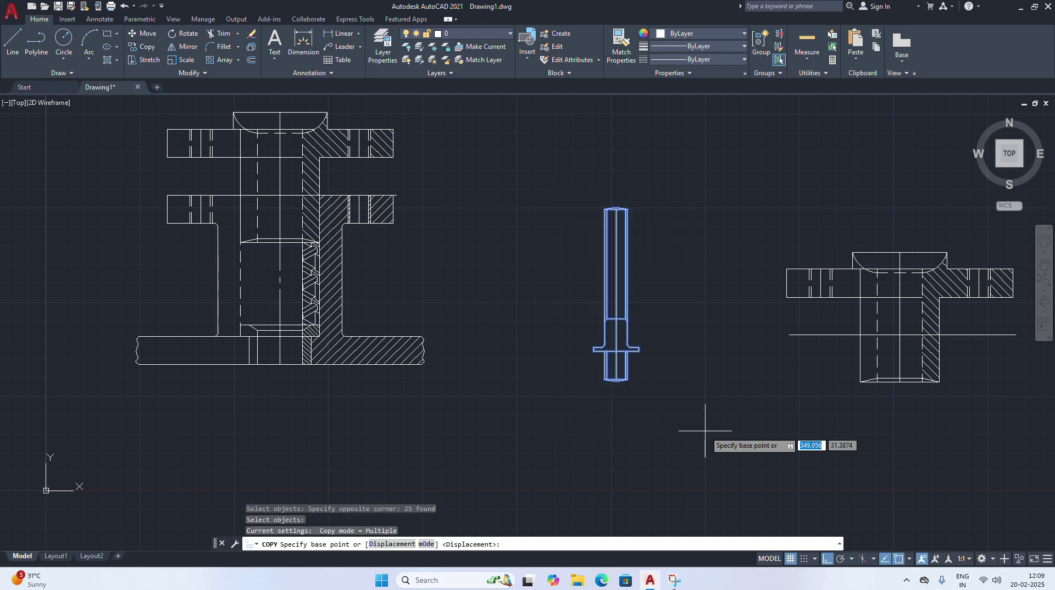
pyautogui.scroll(2, 703, 428)
pyautogui.scroll(-2, 690, 410)
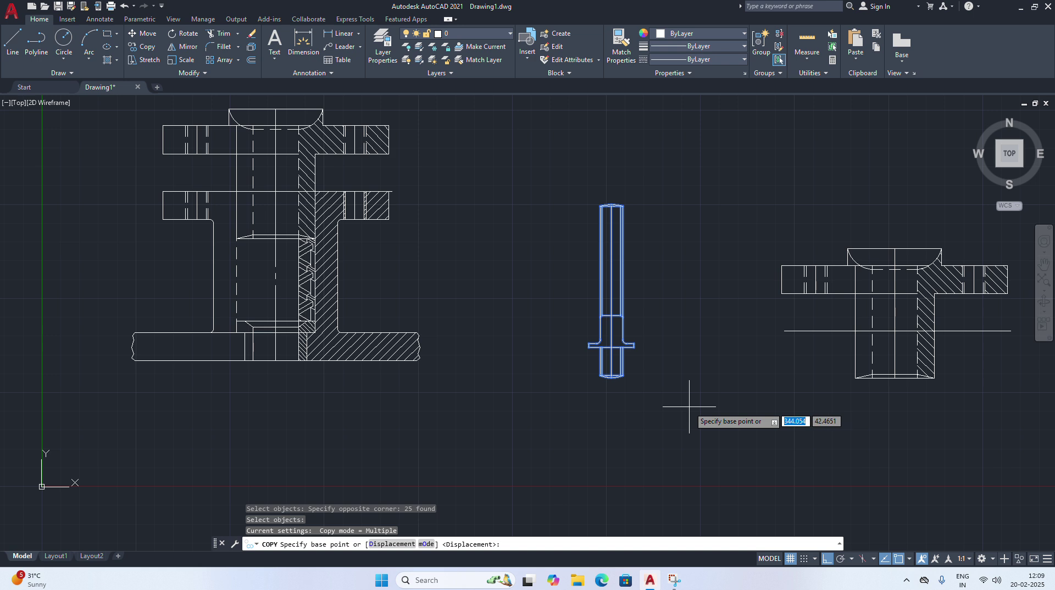
pyautogui.click(620, 364)
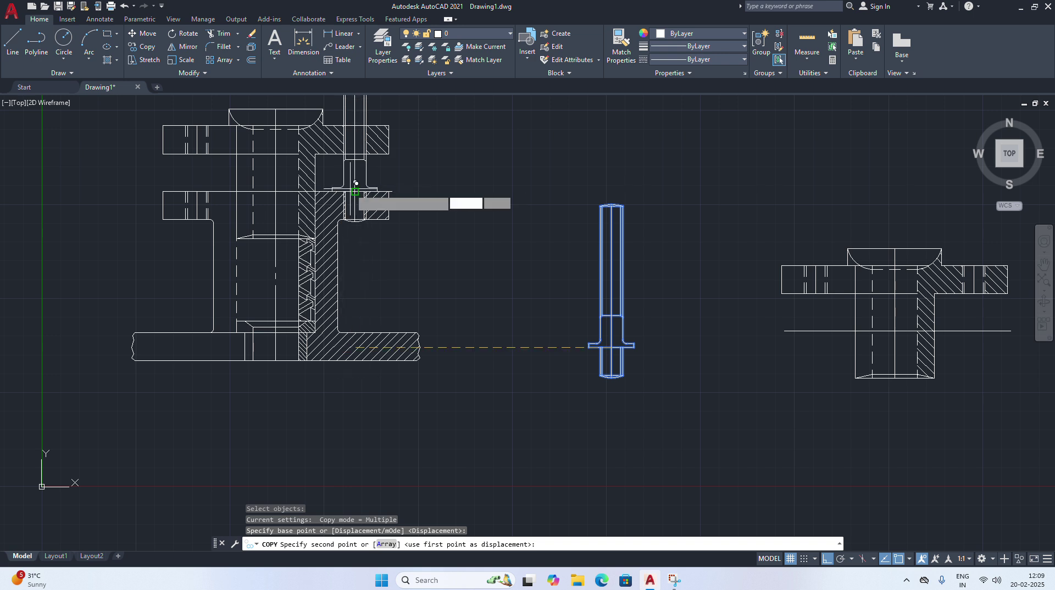
pyautogui.click(355, 190)
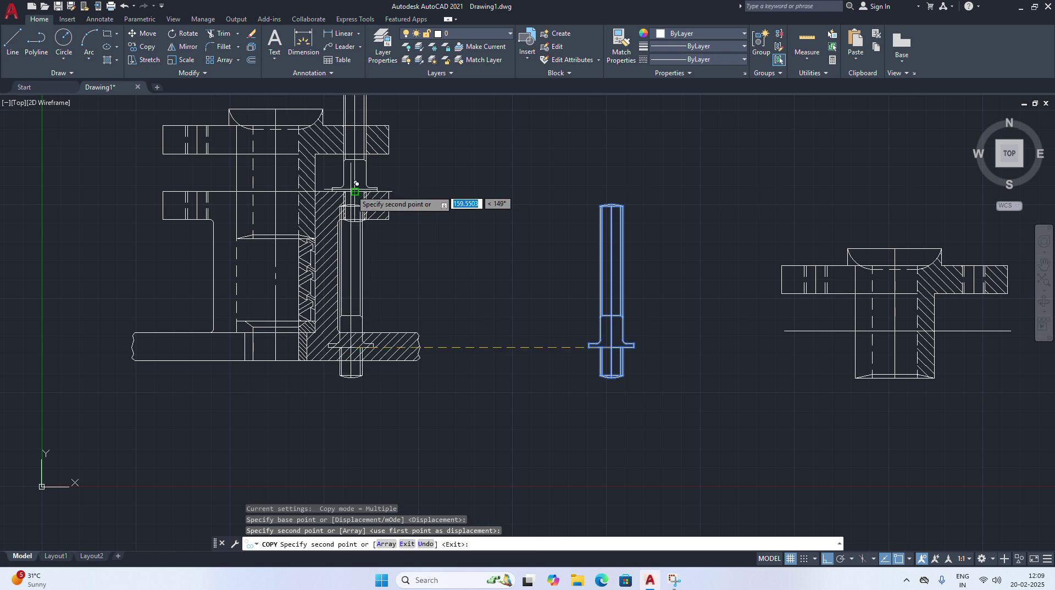
pyautogui.click(197, 190)
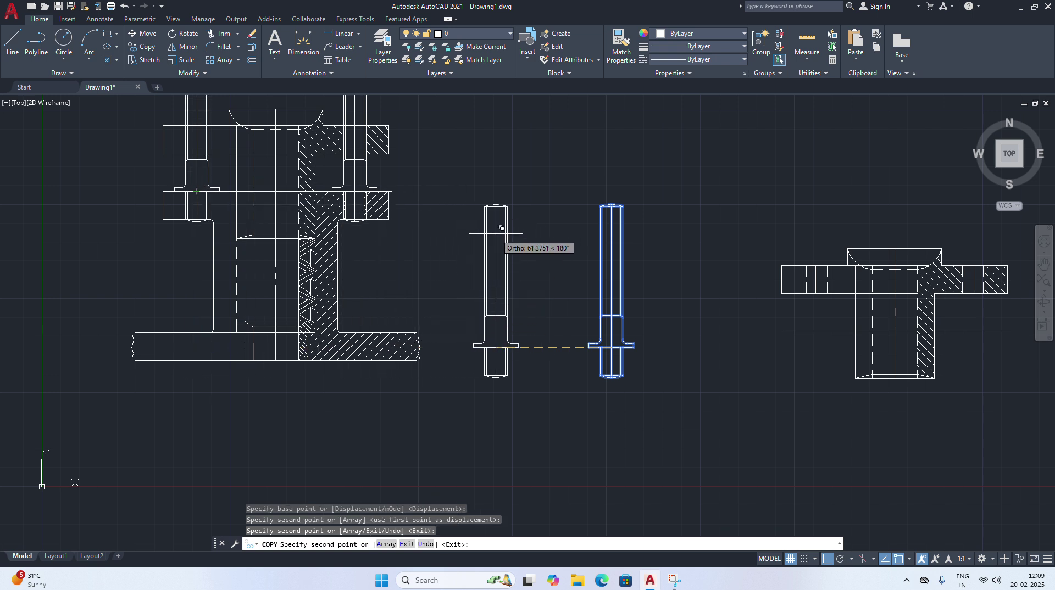
pyautogui.press('Escape')
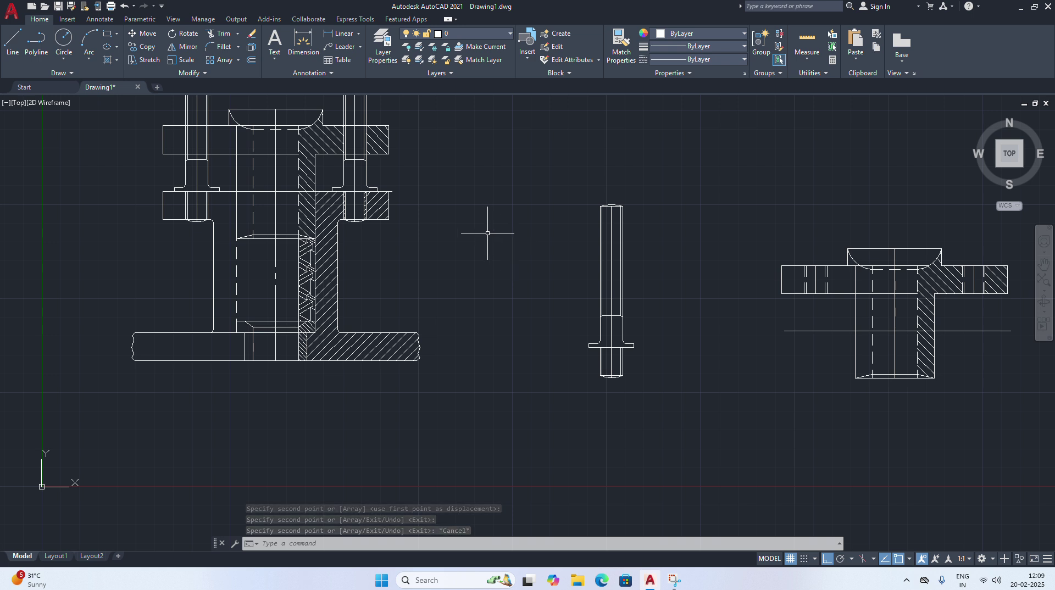
# Examine the full assembly with both copied rods standing in the flange holes
pyautogui.rightClick(507, 233)
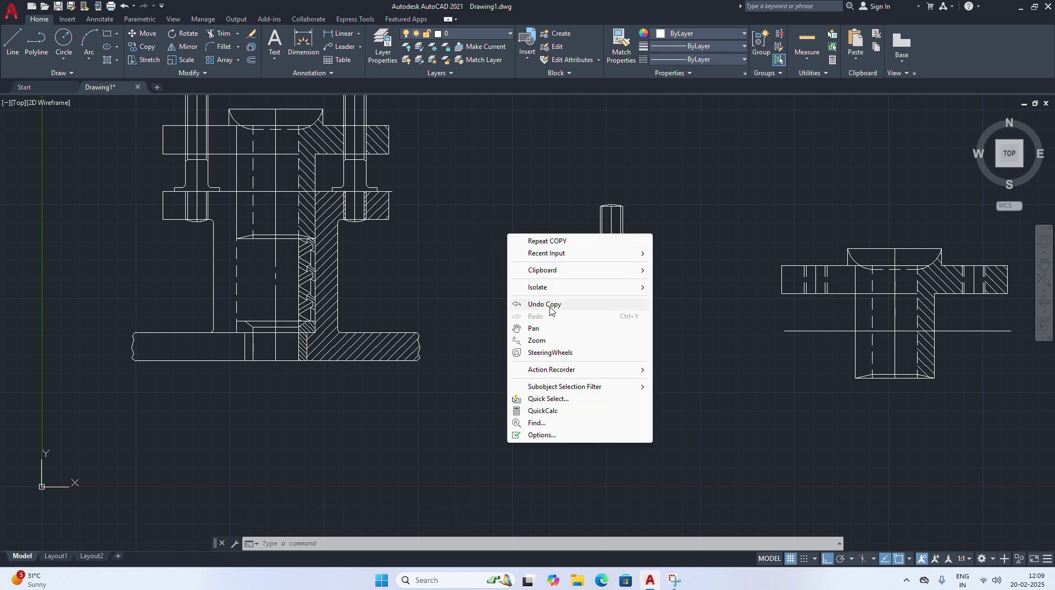
pyautogui.click(542, 328)
pyautogui.moveTo(469, 245)
pyautogui.mouseDown()
pyautogui.moveTo(599, 335)
pyautogui.moveTo(471, 265)
pyautogui.mouseUp()
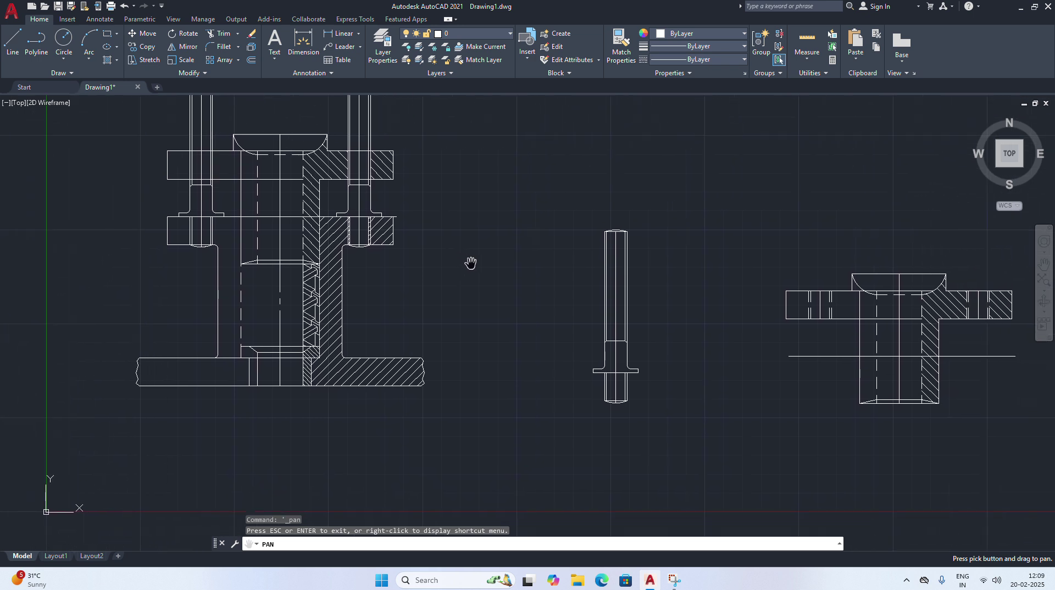
pyautogui.rightClick(471, 266)
pyautogui.click(509, 272)
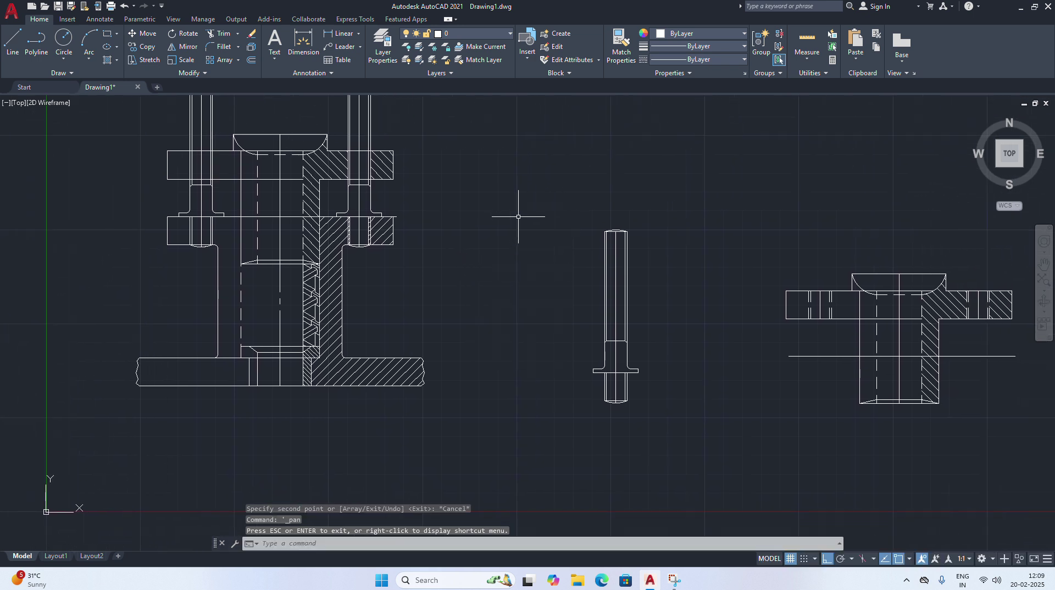
pyautogui.rightClick(513, 246)
pyautogui.click(546, 335)
pyautogui.moveTo(487, 243)
pyautogui.mouseDown()
pyautogui.moveTo(594, 346)
pyautogui.moveTo(586, 329)
pyautogui.mouseUp()
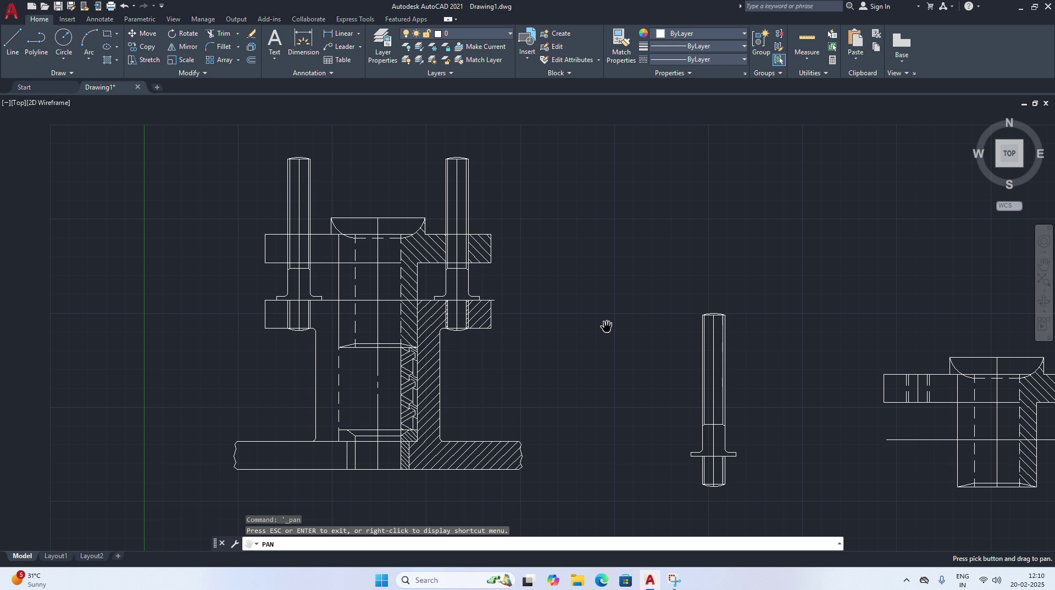
pyautogui.rightClick(589, 278)
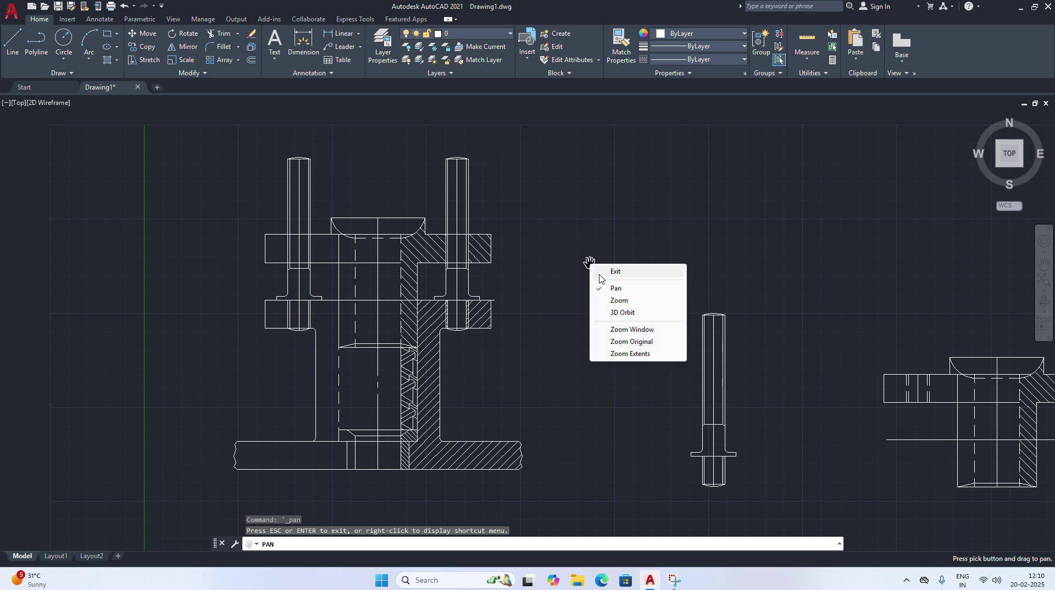
pyautogui.click(598, 276)
# Draw a closed rectangle 24 wide and 12 high from lines in the empty area beside the assembly
pyautogui.click(12, 47)
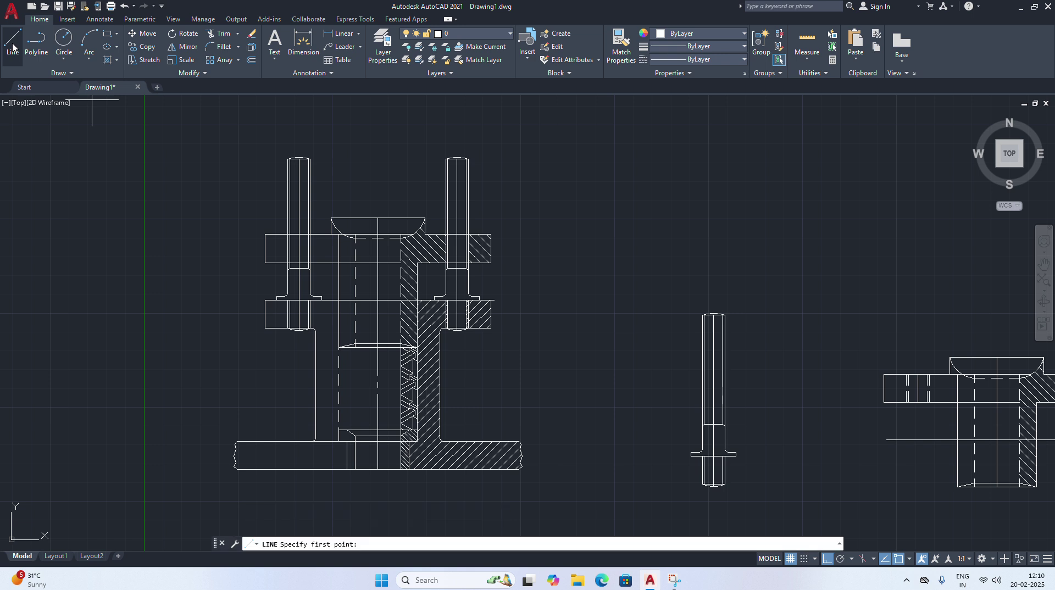
pyautogui.click(578, 229)
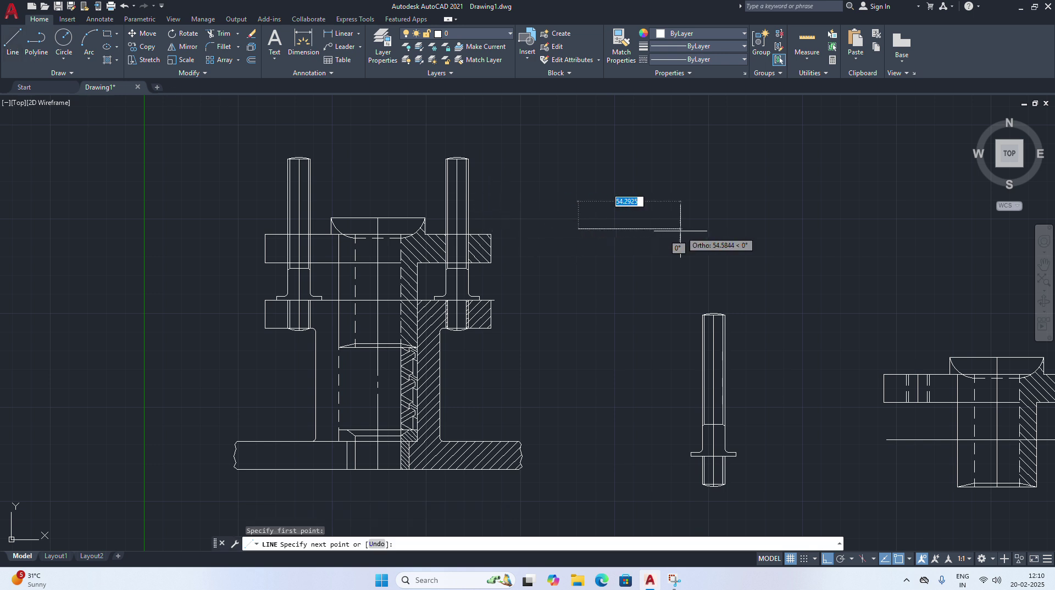
pyautogui.write('24')
pyautogui.press('Return')
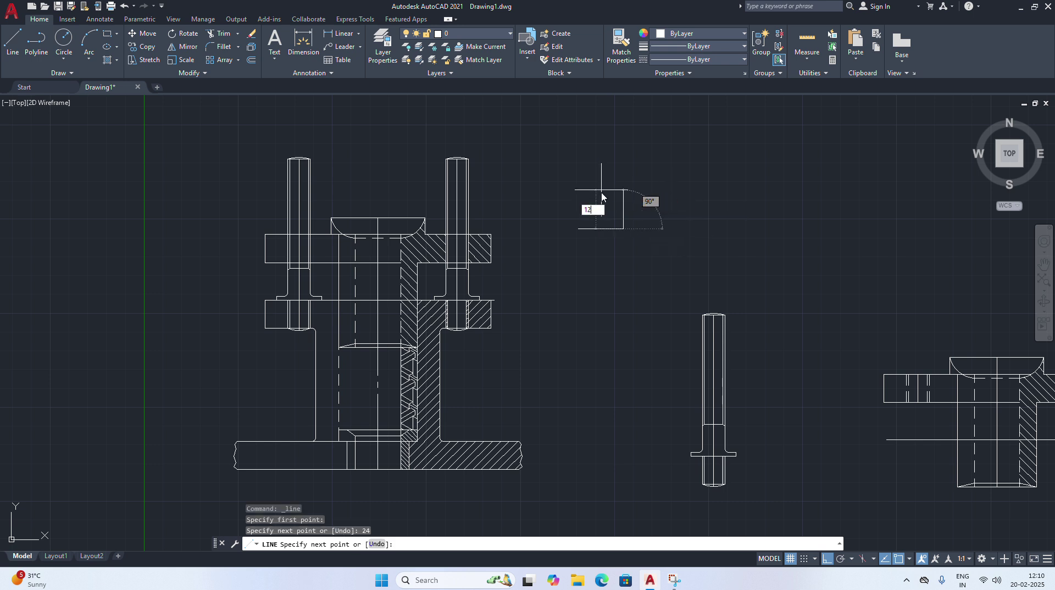
pyautogui.write('12')
pyautogui.press('Return')
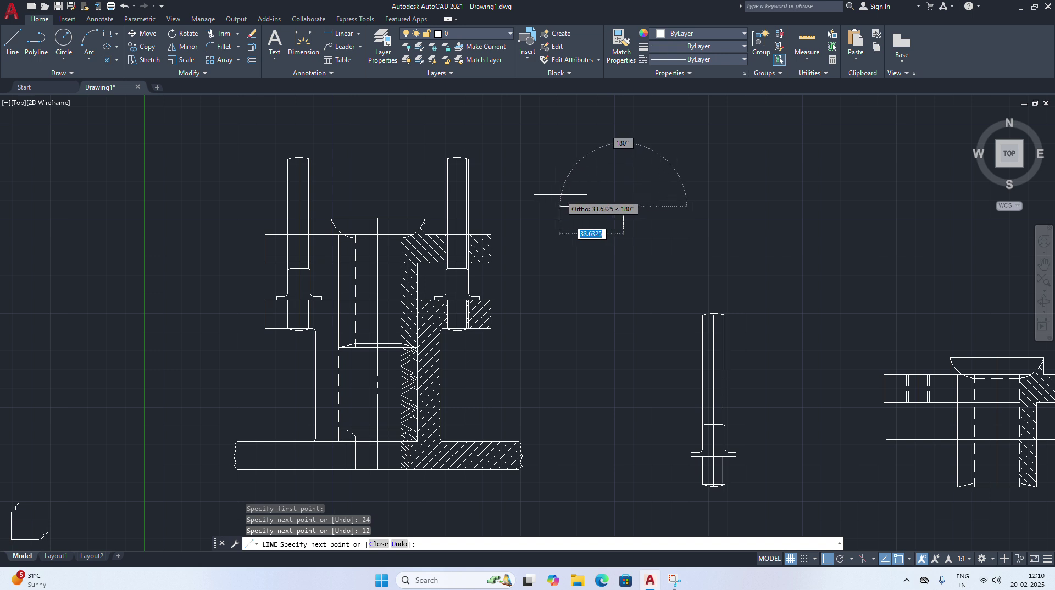
pyautogui.write('24')
pyautogui.press('Return')
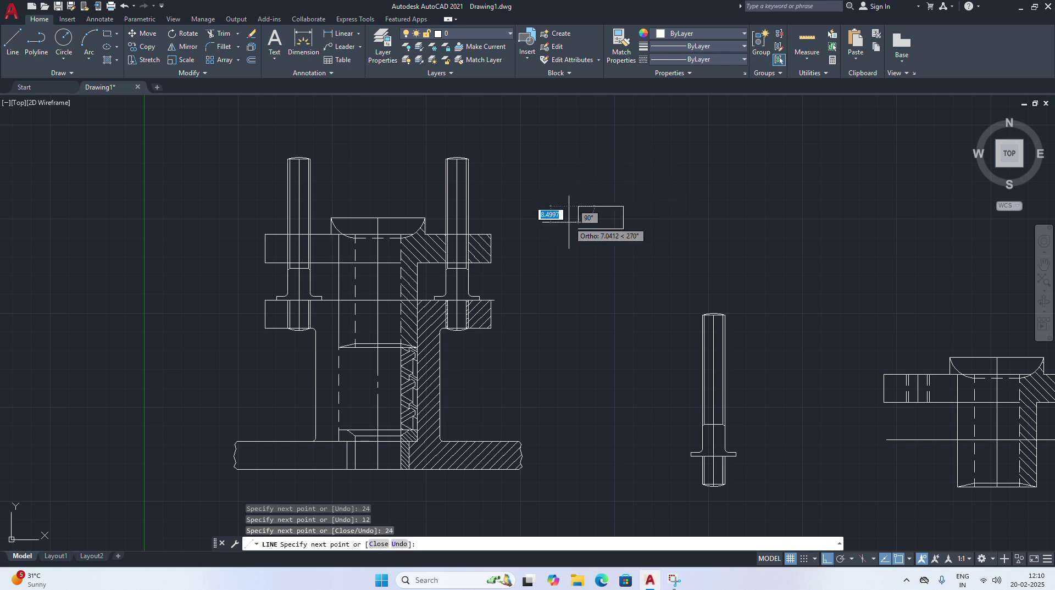
pyautogui.click(577, 229)
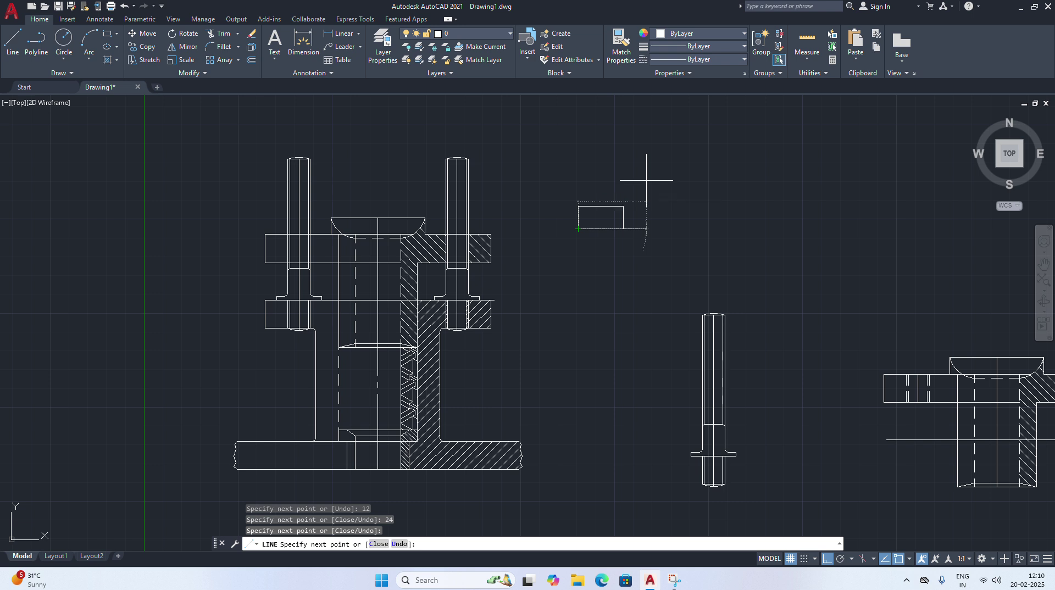
pyautogui.press('Escape')
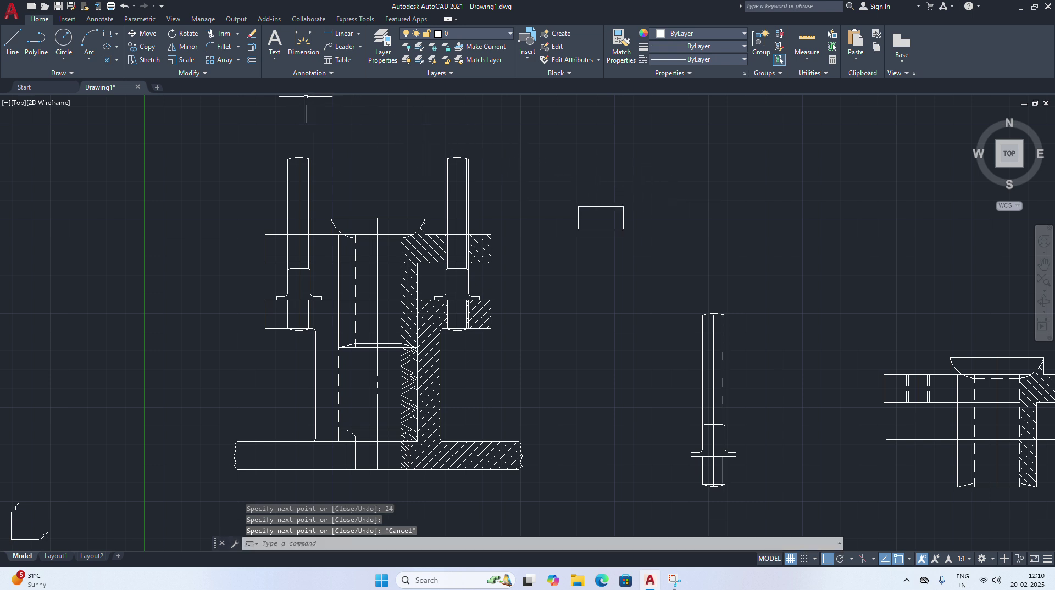
# Offset the rectangle's left and right edges 6 inward, and offset the new left line another 6 to the centre
pyautogui.click(253, 64)
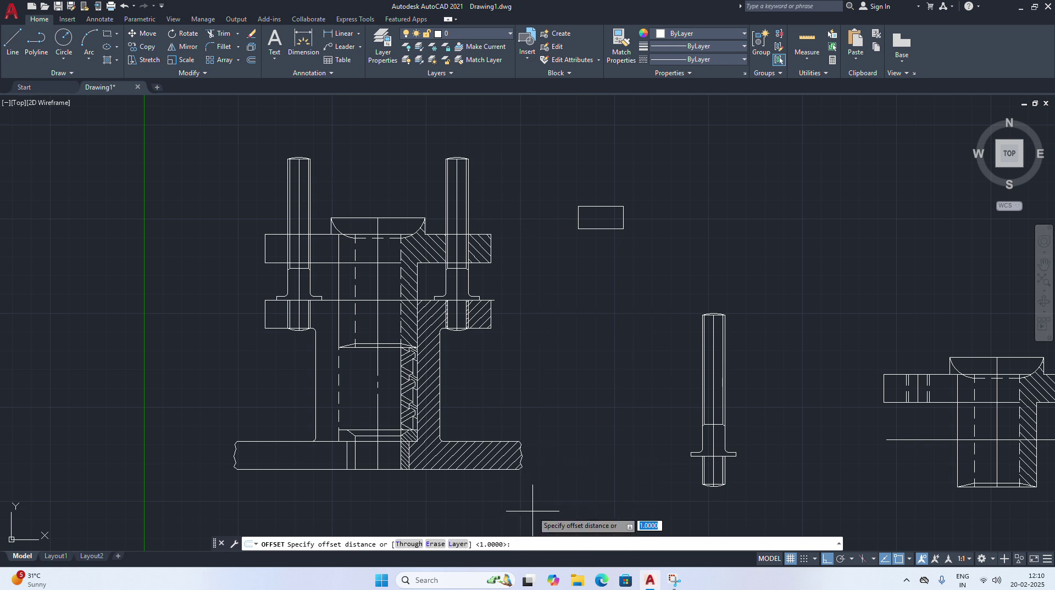
pyautogui.write('6')
pyautogui.press('Return')
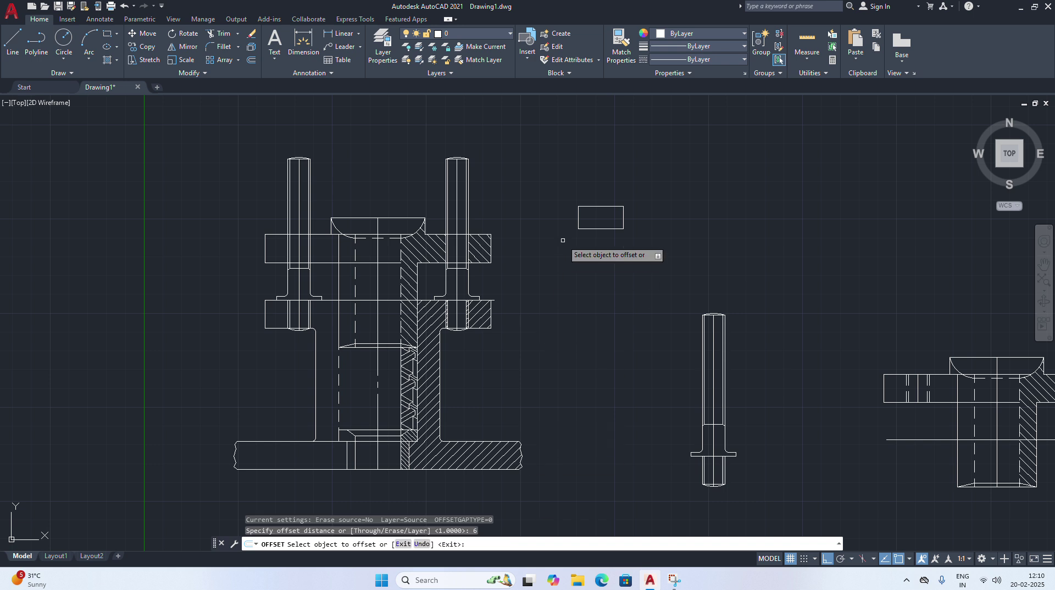
pyautogui.click(579, 217)
pyautogui.click(619, 217)
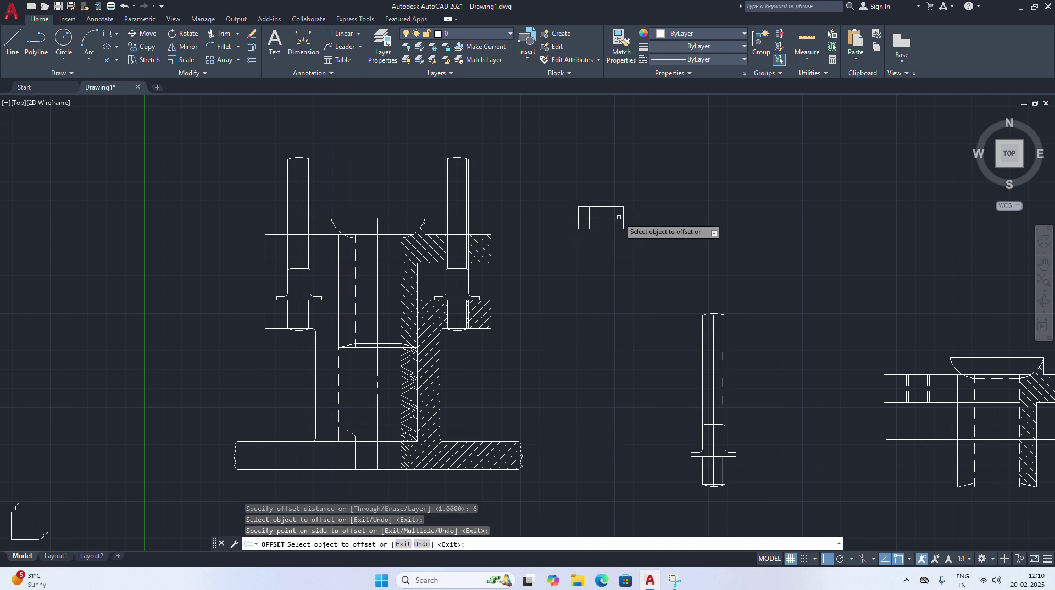
pyautogui.click(623, 216)
pyautogui.click(585, 218)
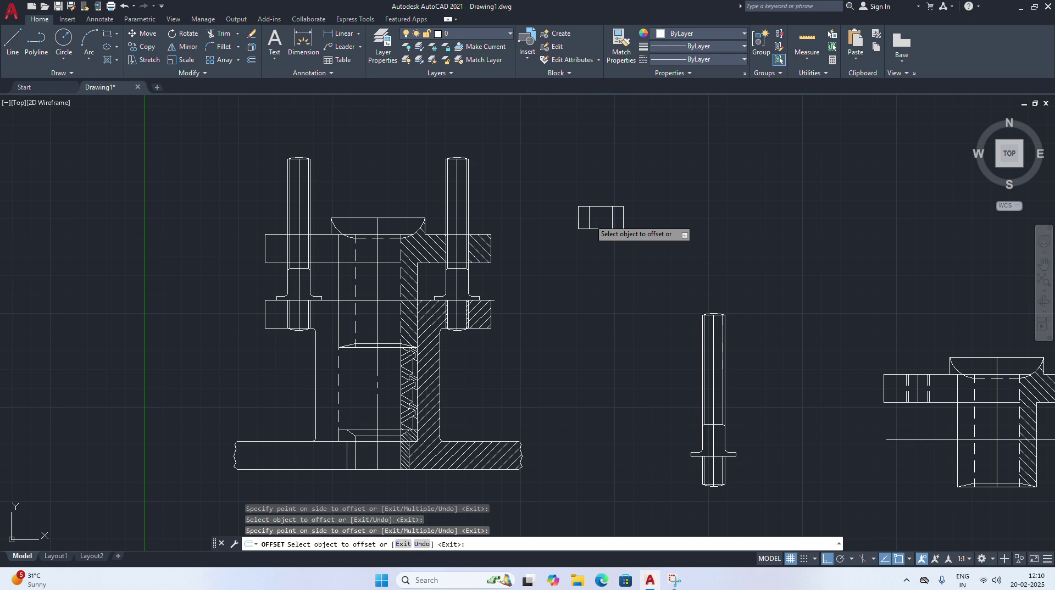
pyautogui.click(589, 219)
pyautogui.click(604, 219)
pyautogui.scroll(2, 639, 237)
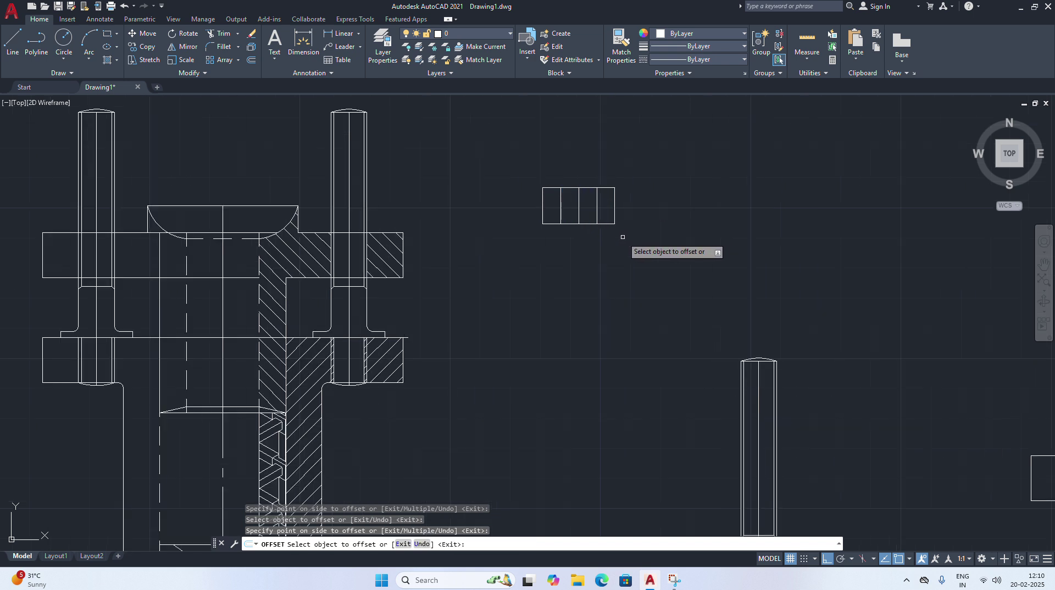
# Offset the rectangle's left edge 3 inward to mark the middle of the left face
pyautogui.click(252, 62)
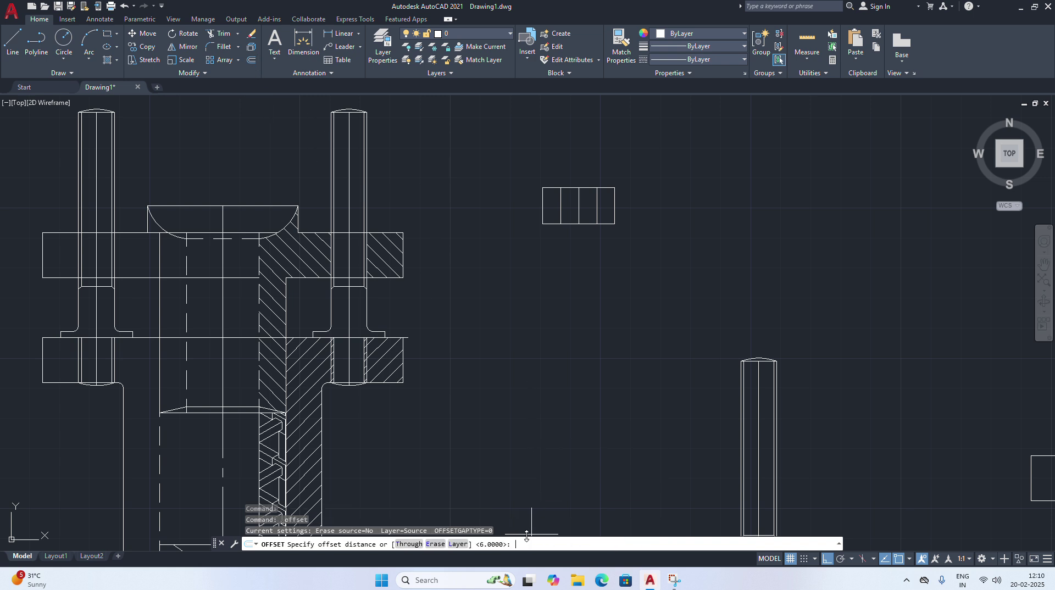
pyautogui.write('3')
pyautogui.press('Return')
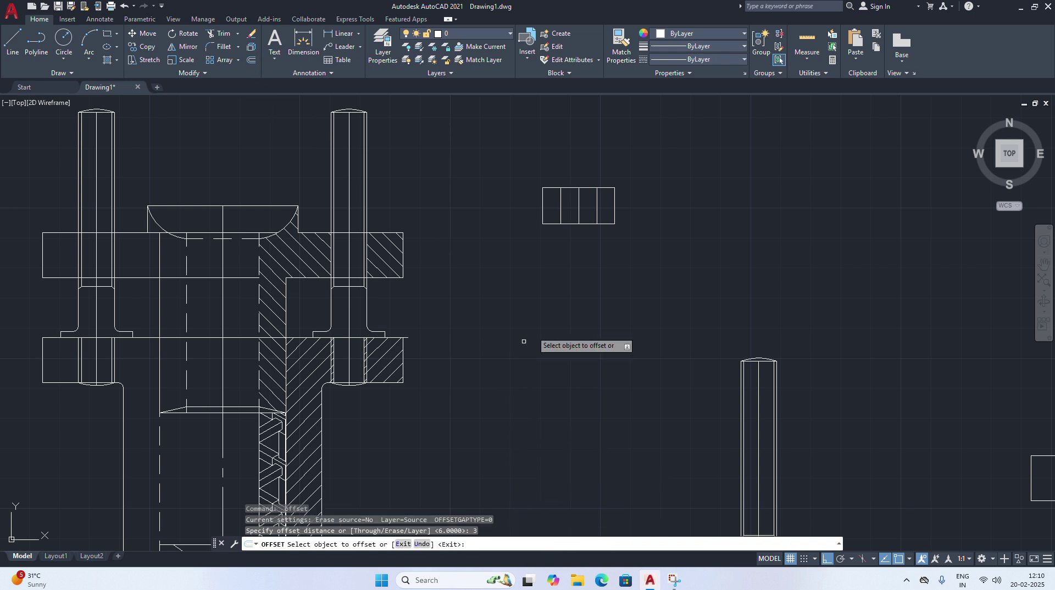
pyautogui.click(543, 224)
pyautogui.click(550, 214)
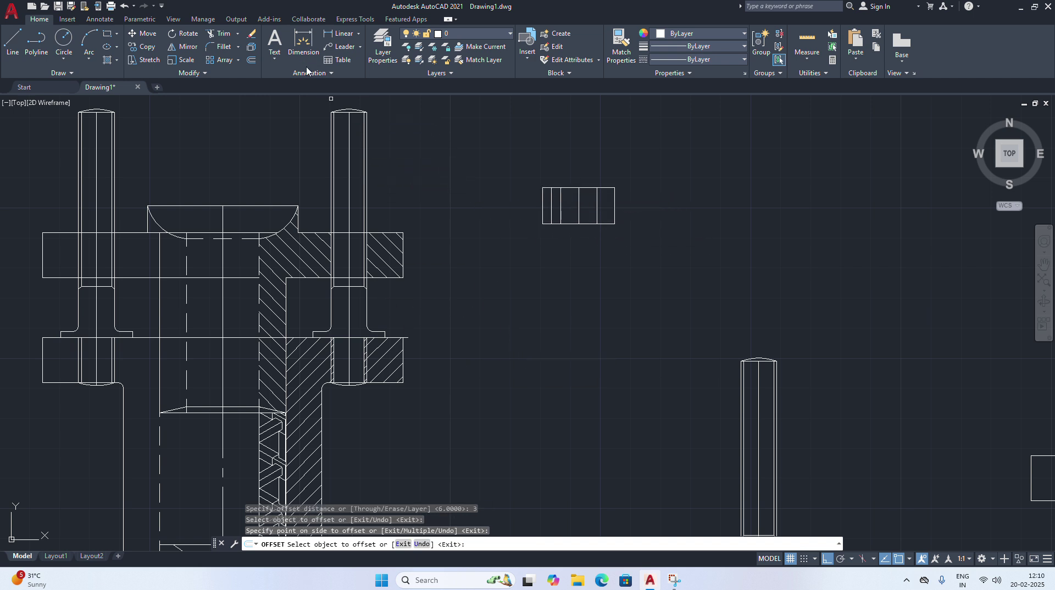
# Offset the rectangle's top and bottom edges 1 inward
pyautogui.click(252, 60)
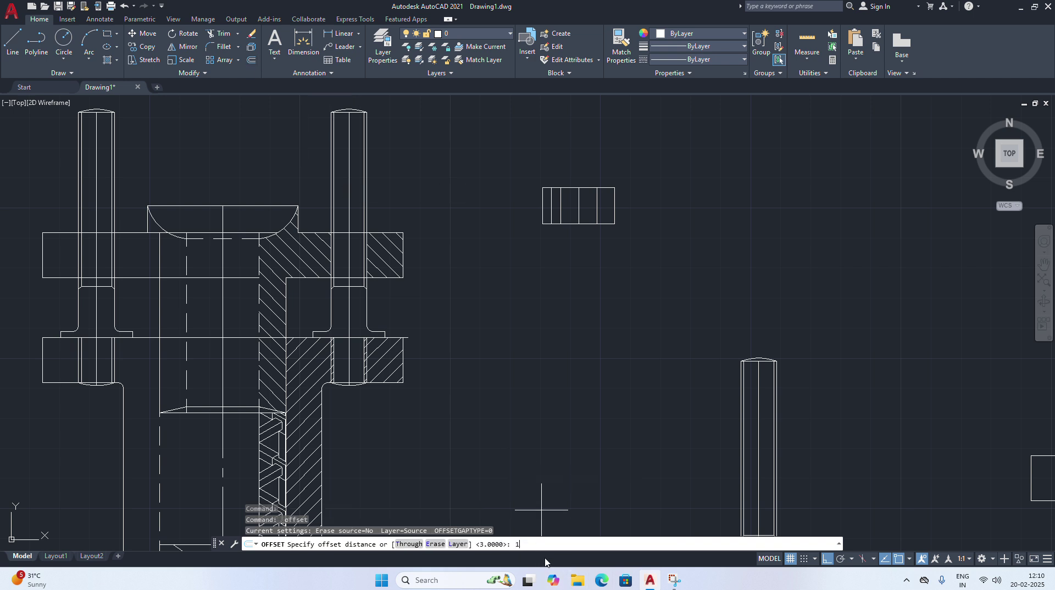
pyautogui.write('1')
pyautogui.press('Return')
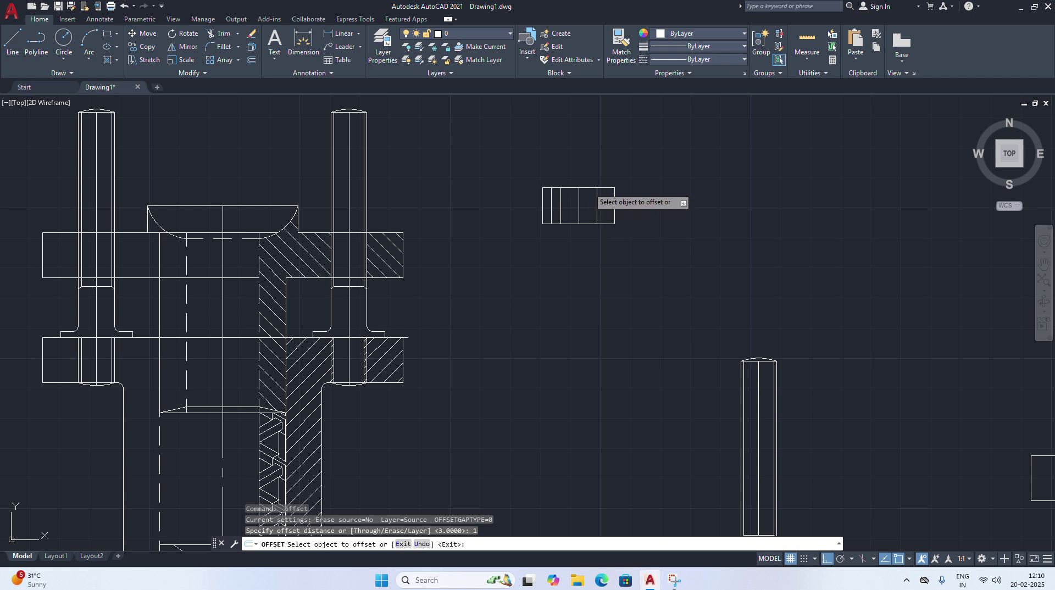
pyautogui.click(593, 193)
pyautogui.click(587, 205)
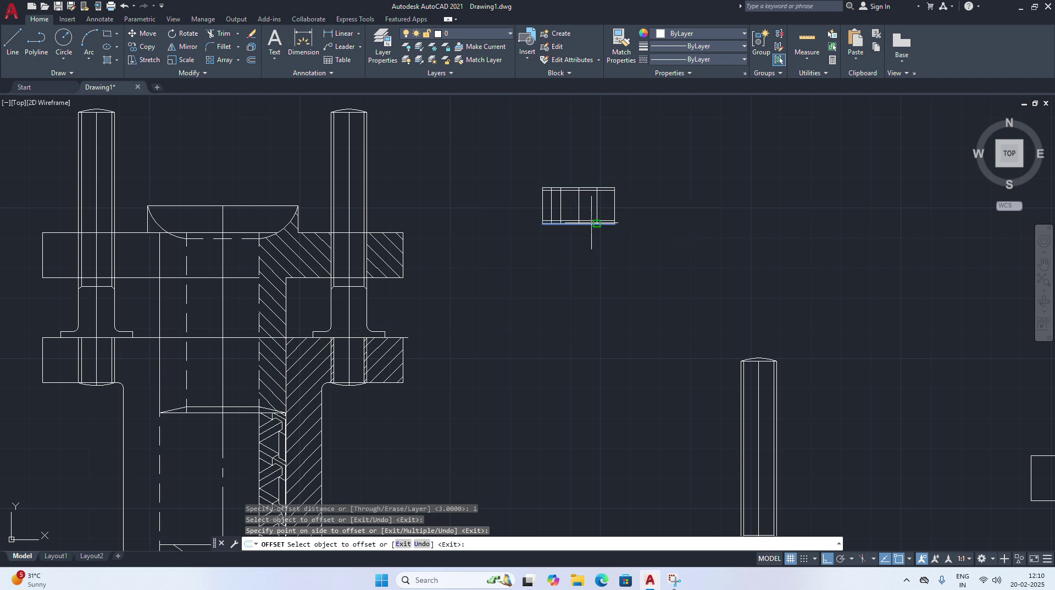
# Draw a three-point arc across the top of the left face, from inner line level through the top edge's midpoint mark
pyautogui.scroll(4, 566, 305)
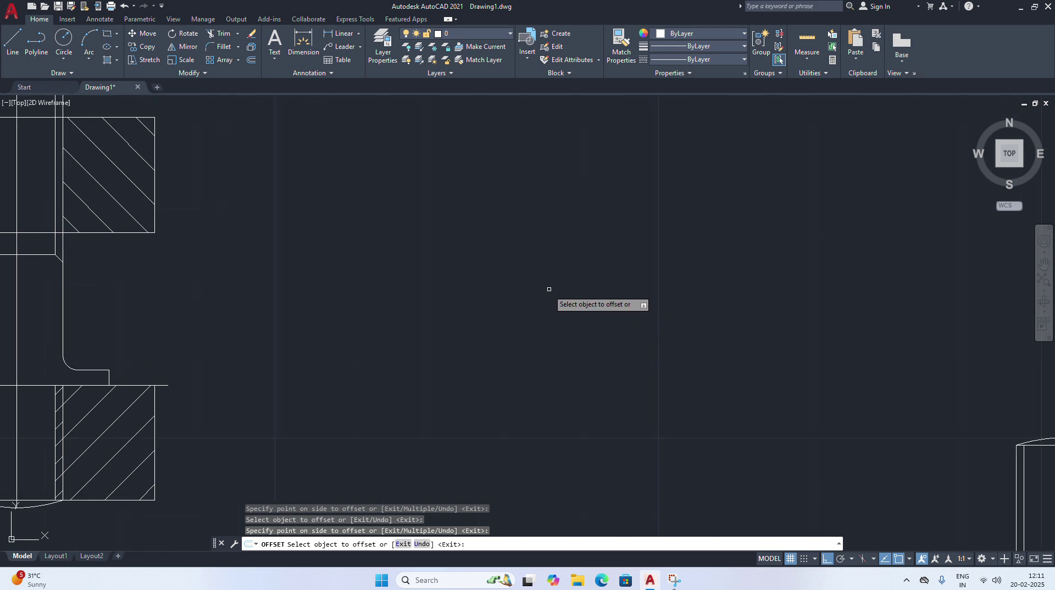
pyautogui.scroll(-2, 549, 289)
pyautogui.rightClick(690, 229)
pyautogui.click(722, 308)
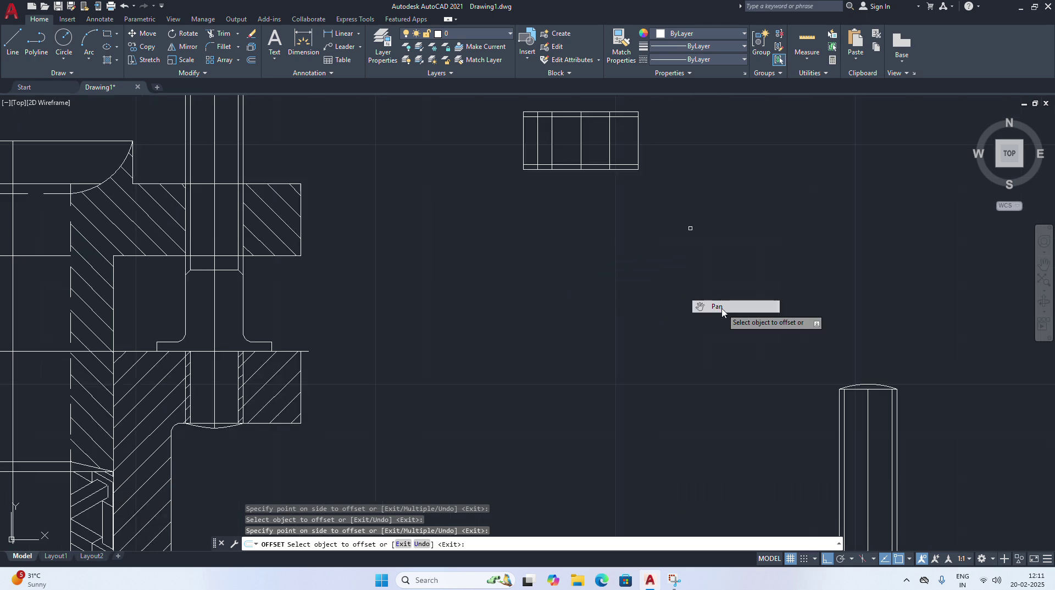
pyautogui.moveTo(641, 220); pyautogui.dragTo(487, 299)
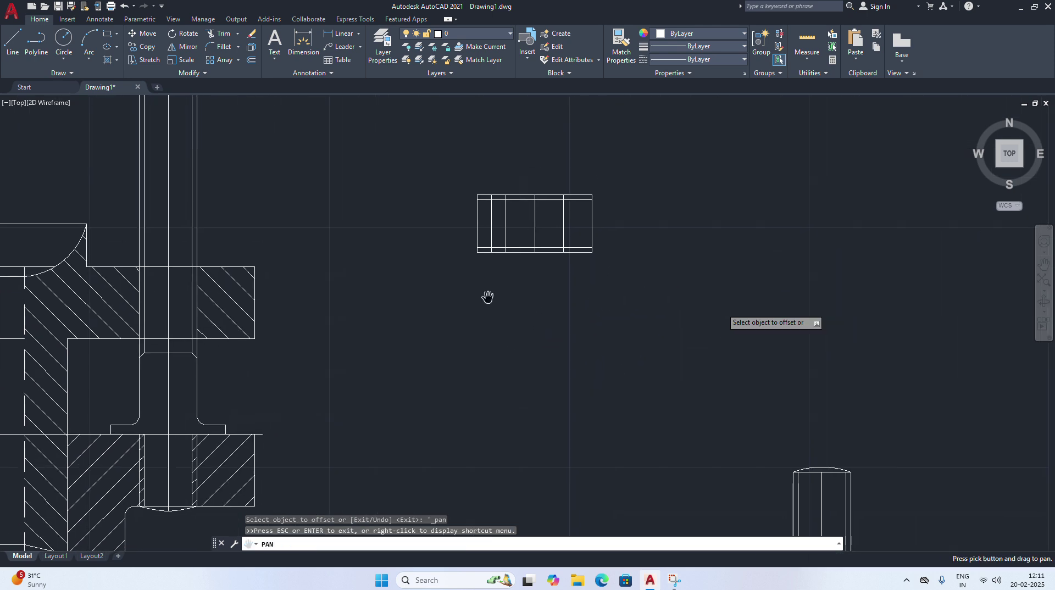
pyautogui.scroll(2, 422, 240)
pyautogui.rightClick(437, 234)
pyautogui.click(460, 240)
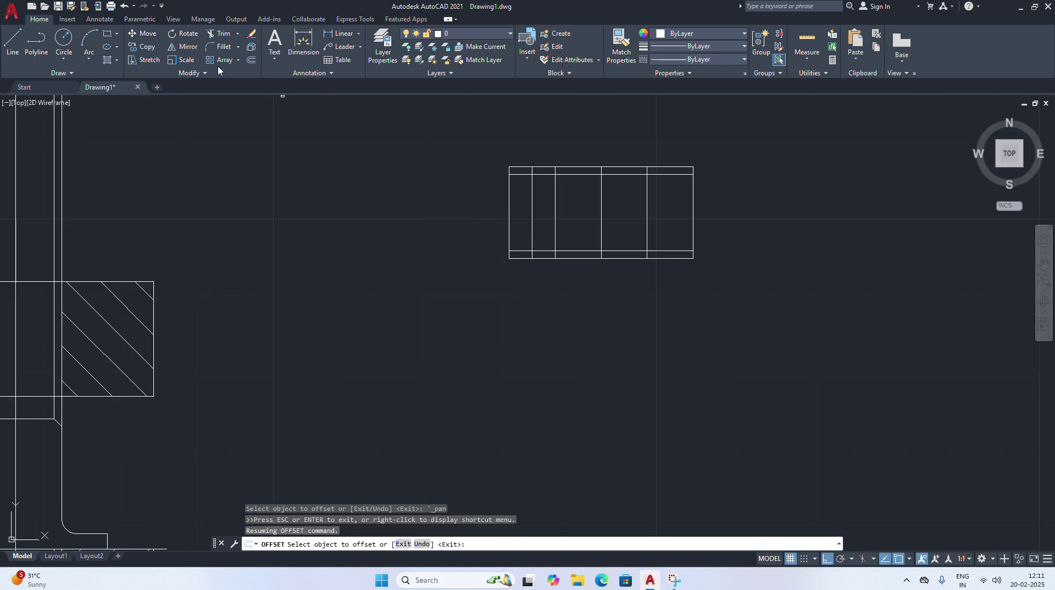
pyautogui.click(88, 60)
pyautogui.click(100, 83)
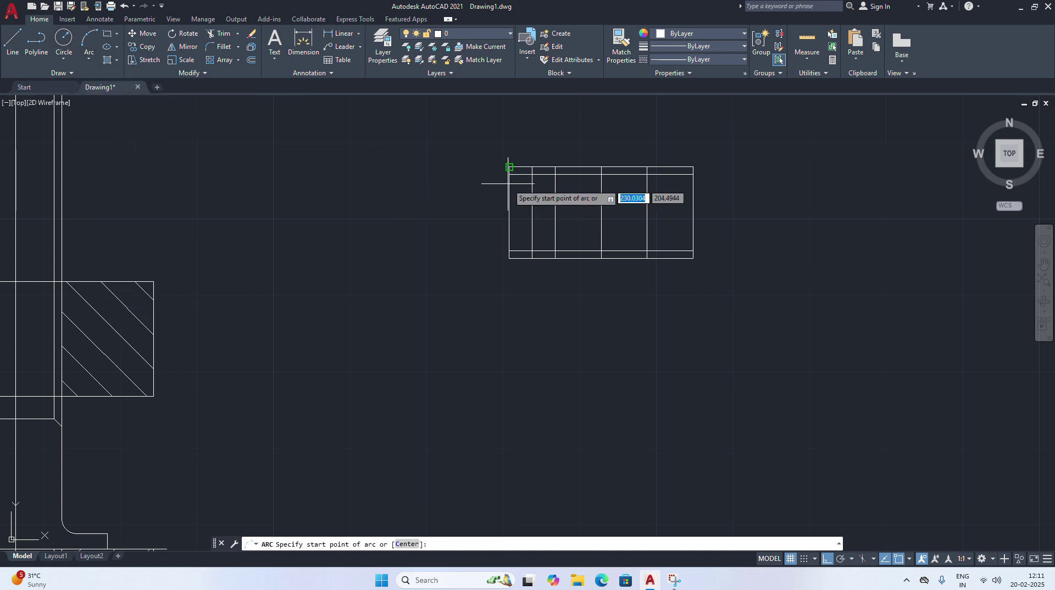
pyautogui.click(509, 167)
pyautogui.click(532, 167)
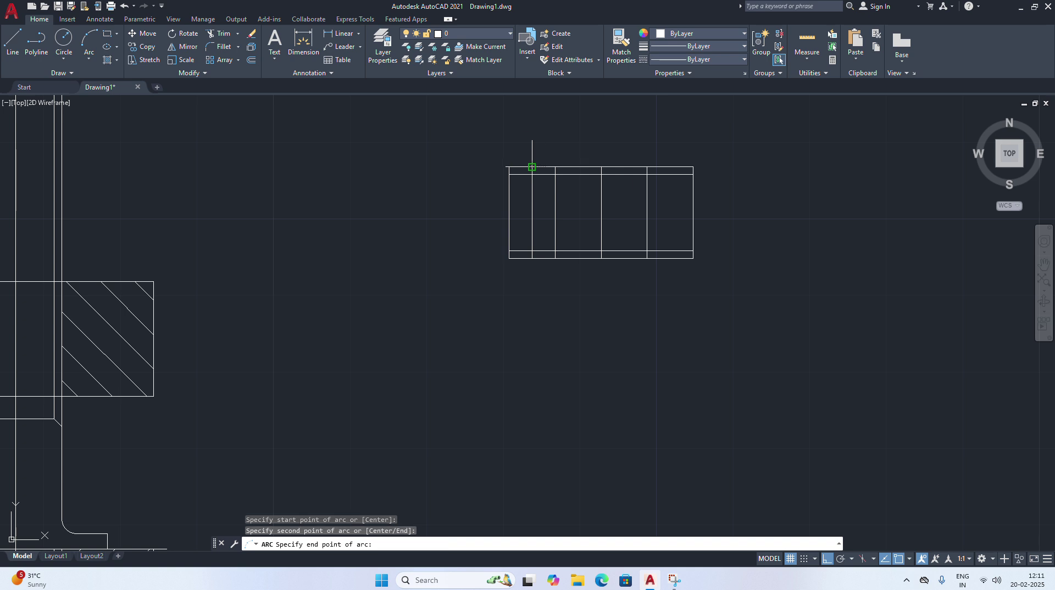
pyautogui.click(554, 173)
# Draw a matching three-point arc across the bottom of the left face, touching the bottom edge at the face's middle line
pyautogui.rightClick(563, 146)
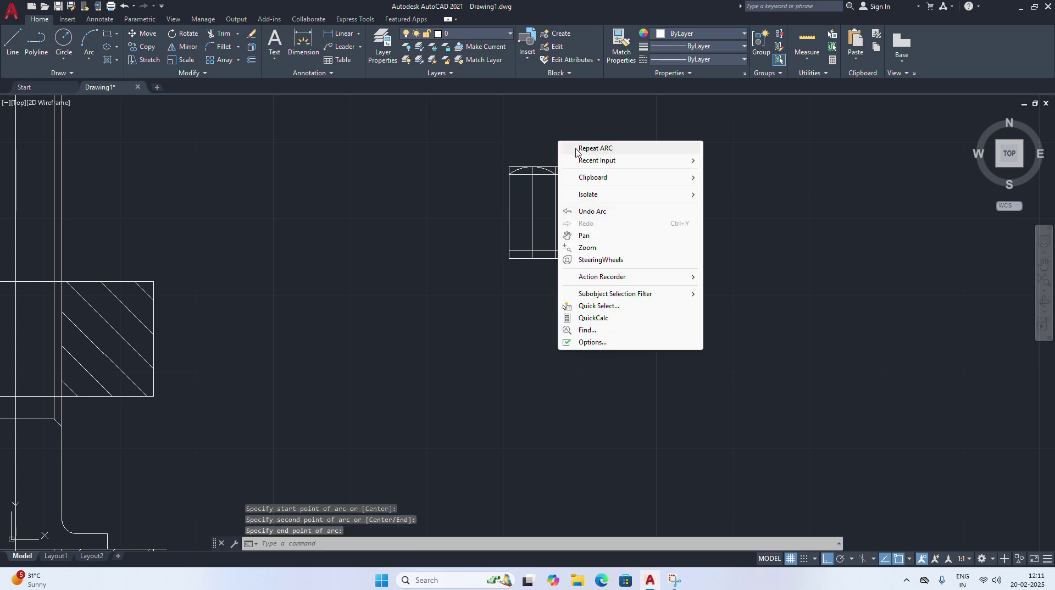
pyautogui.click(588, 148)
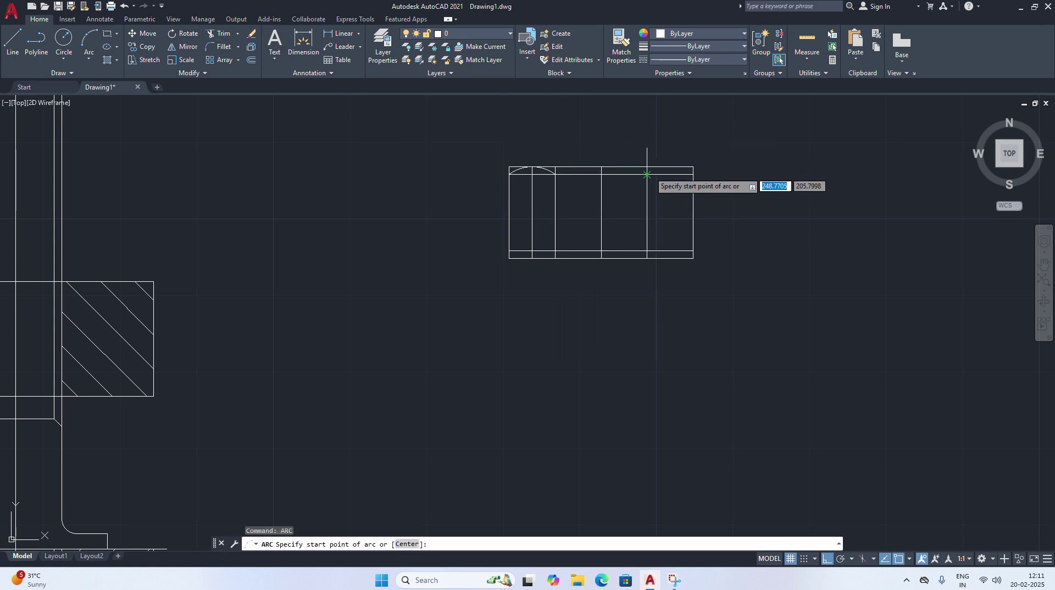
pyautogui.click(509, 251)
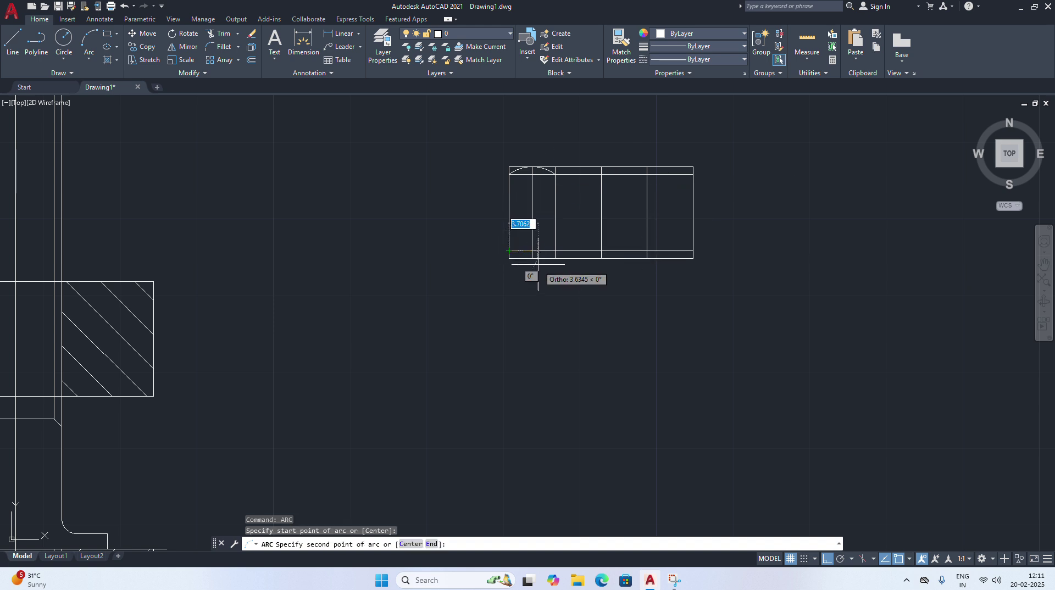
pyautogui.click(532, 259)
pyautogui.click(555, 251)
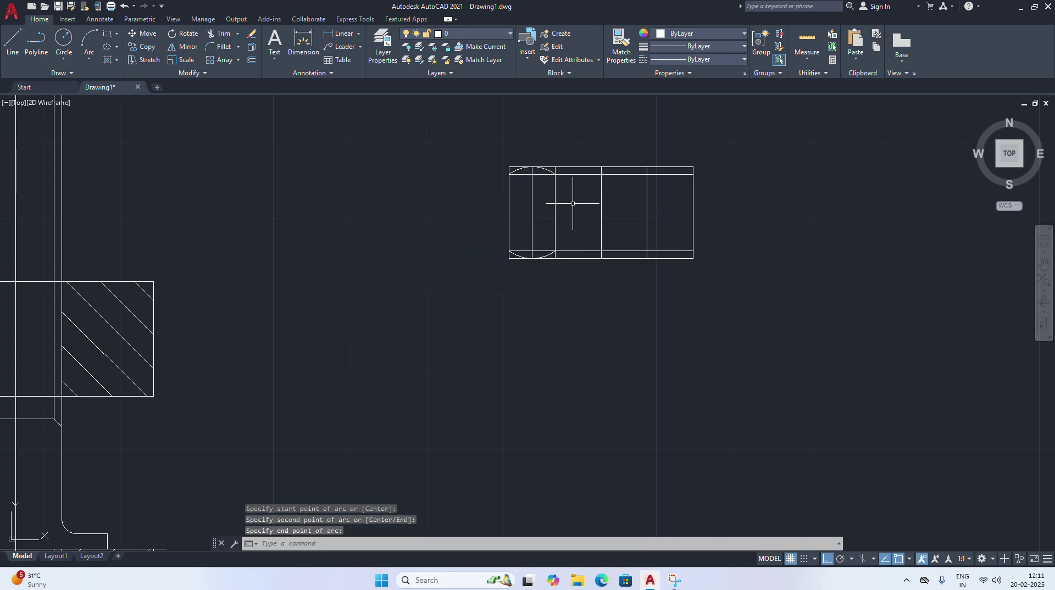
# Draw a three-point arc across the top of the wide middle face, peaking where the centre line meets the top edge
pyautogui.rightClick(607, 137)
pyautogui.click(609, 139)
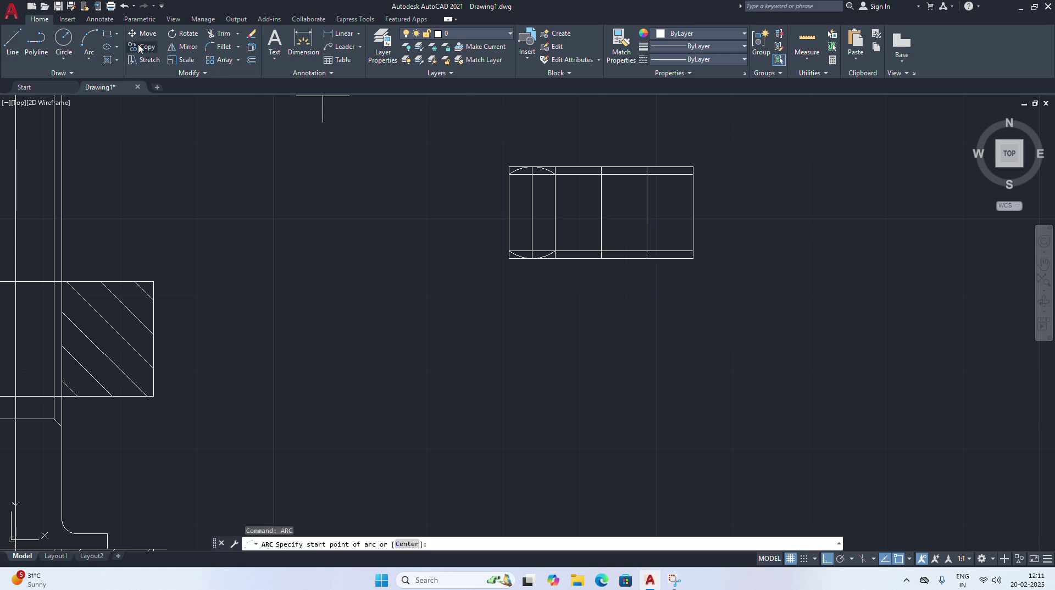
pyautogui.click(89, 44)
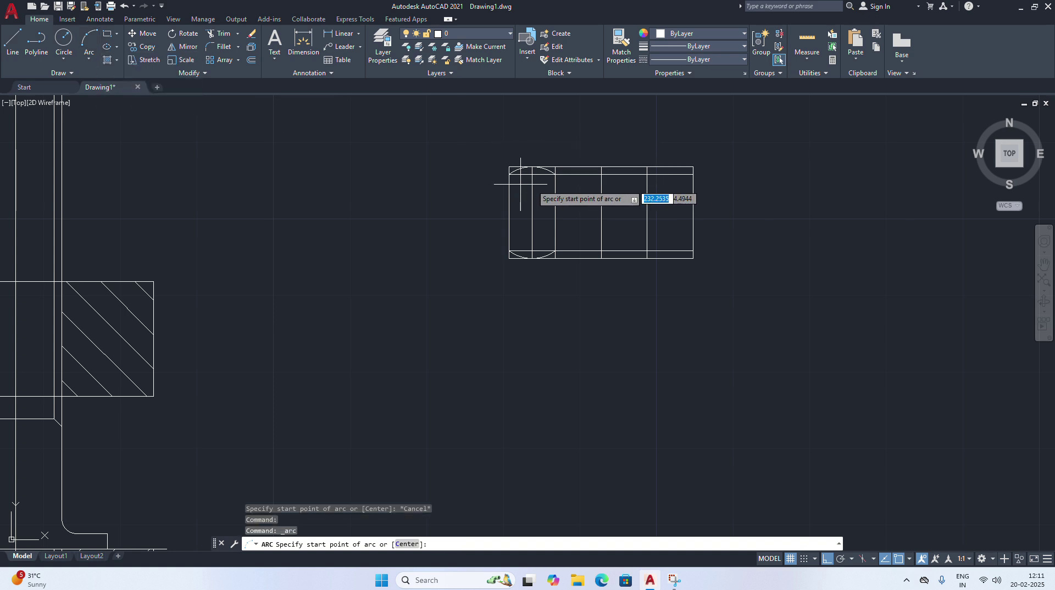
pyautogui.click(555, 174)
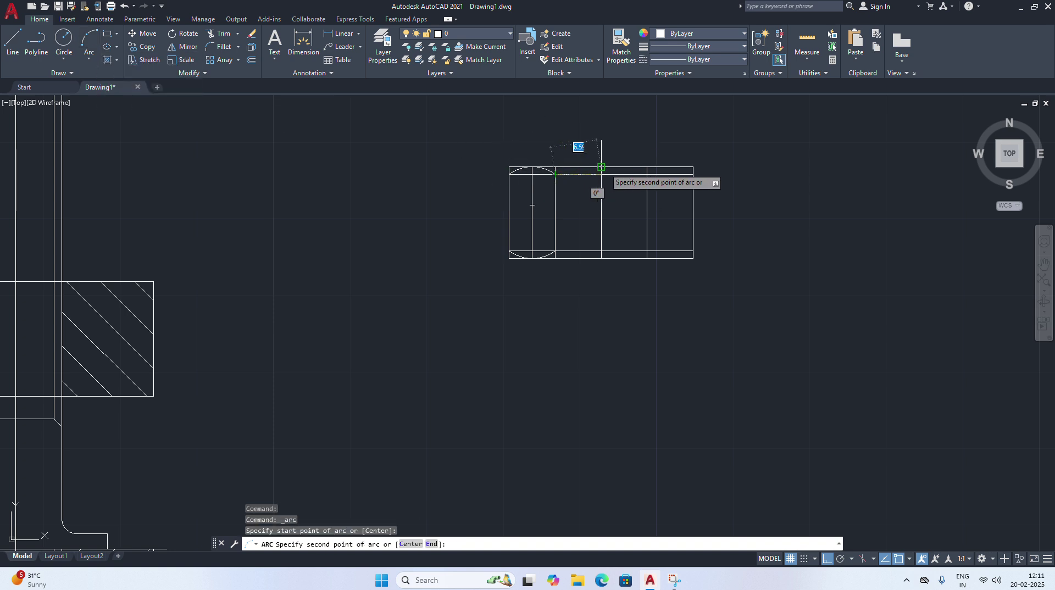
pyautogui.click(601, 167)
pyautogui.click(647, 173)
# Draw a three-point arc across the bottom of the wide middle face, touching the bottom edge at the centre line
pyautogui.rightClick(638, 117)
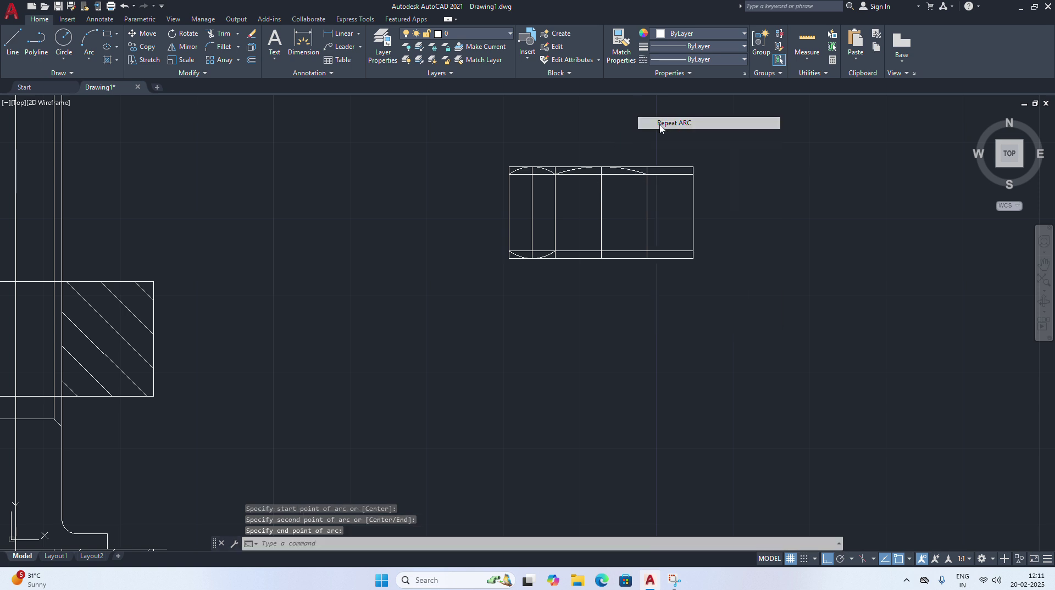
pyautogui.click(674, 123)
pyautogui.click(89, 57)
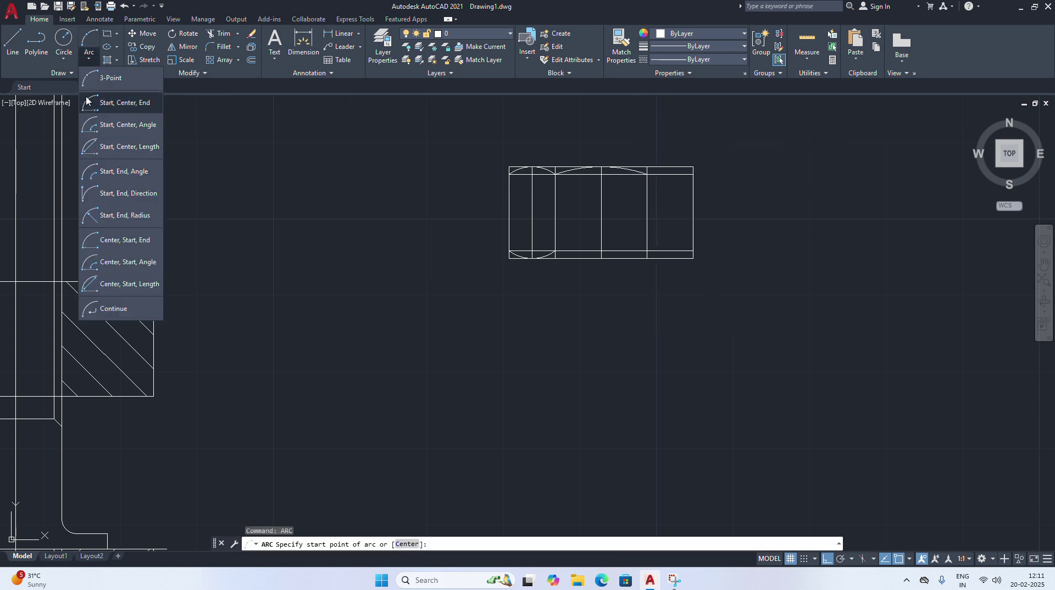
pyautogui.click(110, 103)
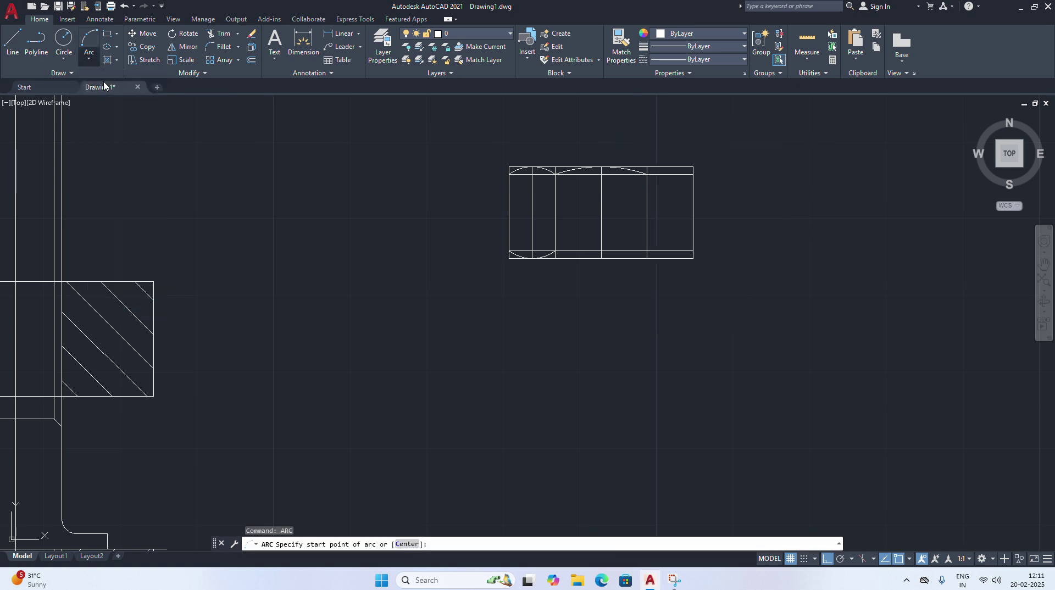
pyautogui.click(555, 251)
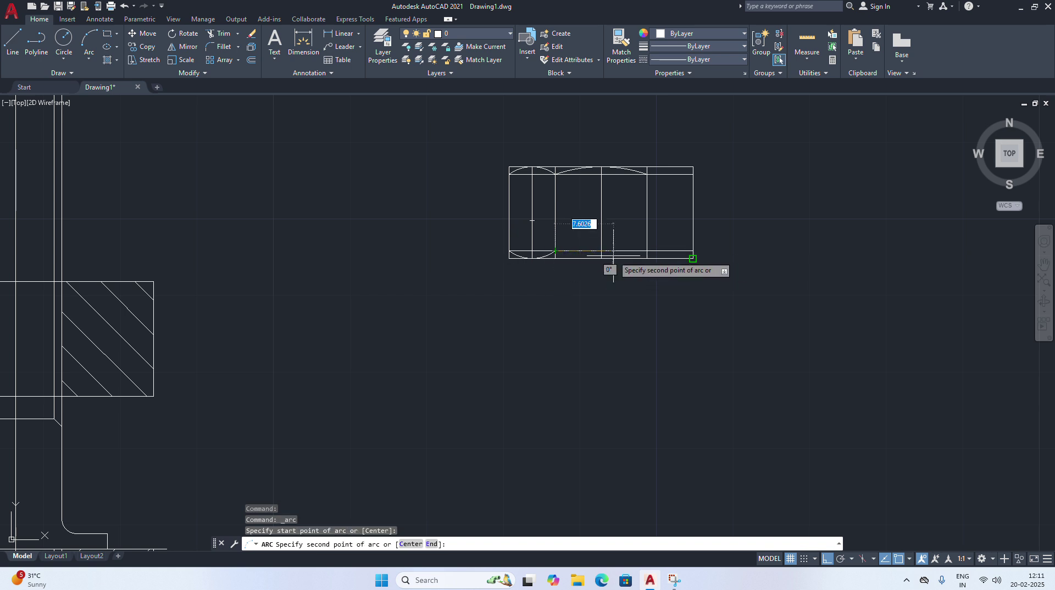
pyautogui.click(602, 258)
pyautogui.click(647, 251)
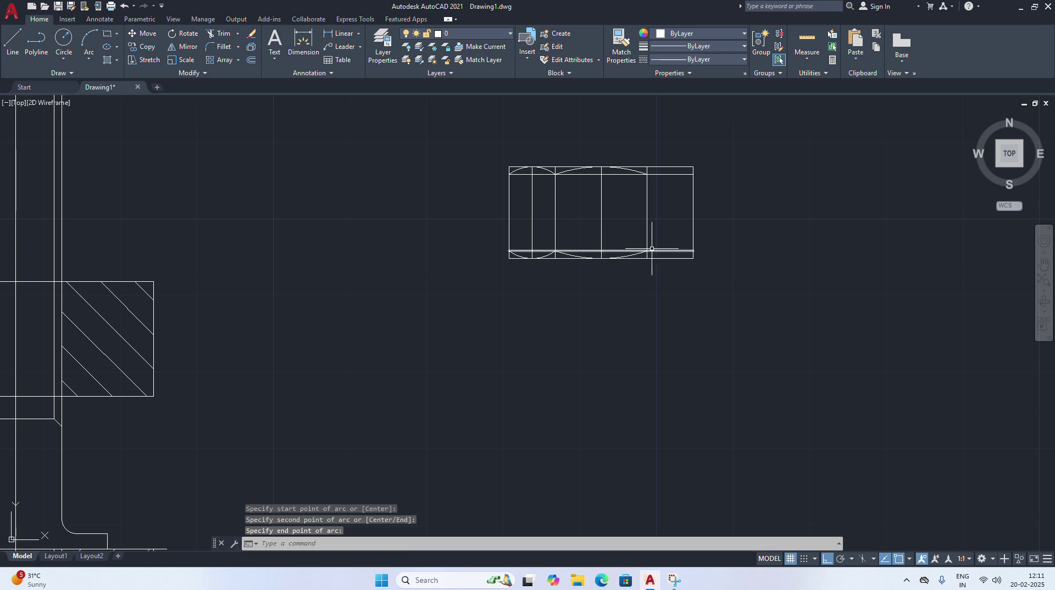
pyautogui.rightClick(759, 202)
pyautogui.click(785, 209)
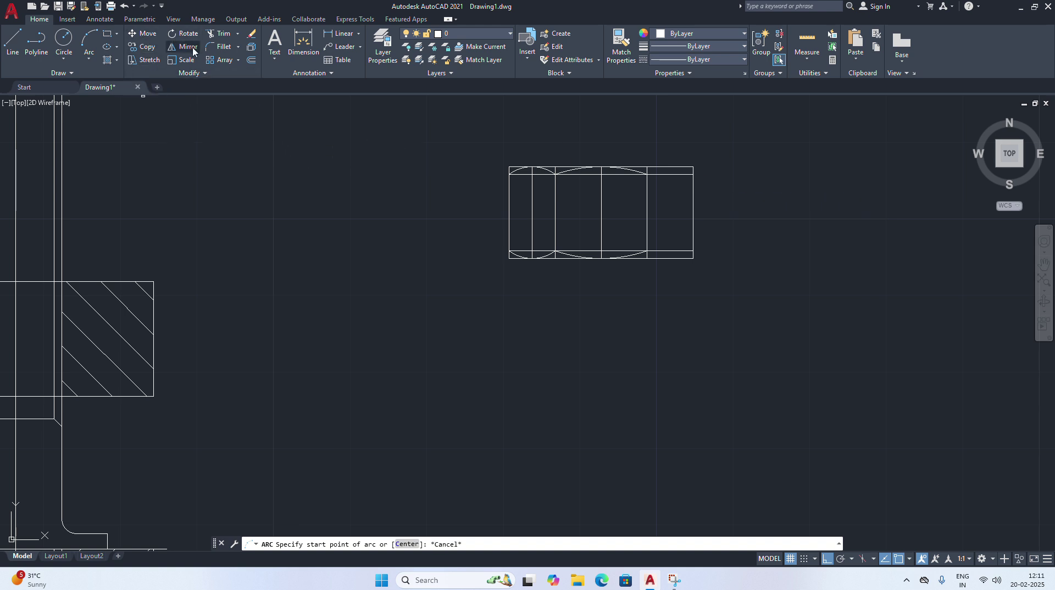
# Mirror the left face's top and bottom arcs about the nut's vertical centre line, keeping the originals
pyautogui.click(548, 171)
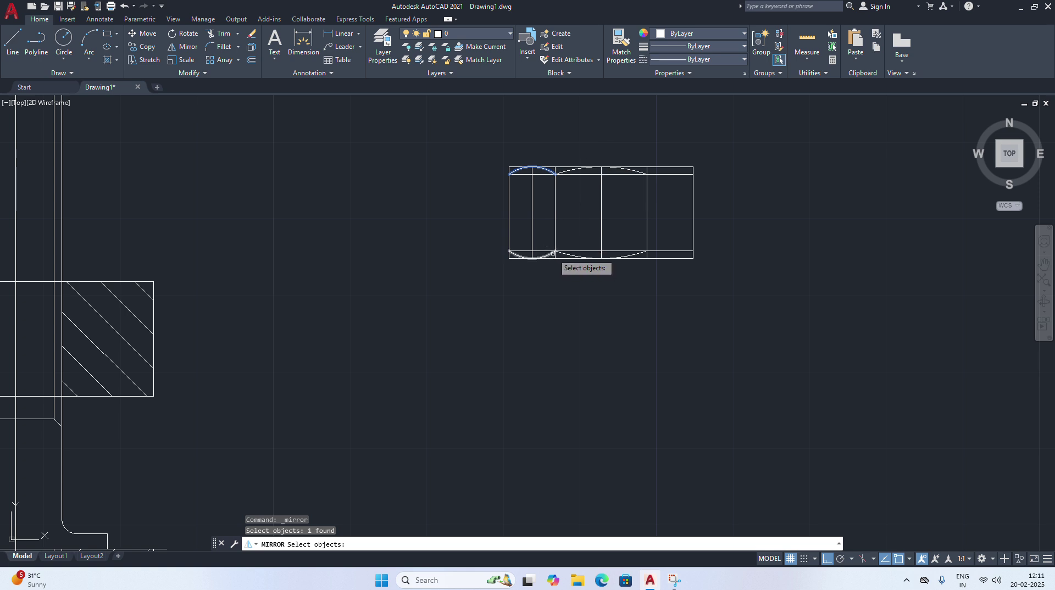
pyautogui.click(532, 256)
pyautogui.press('Return')
pyautogui.click(601, 308)
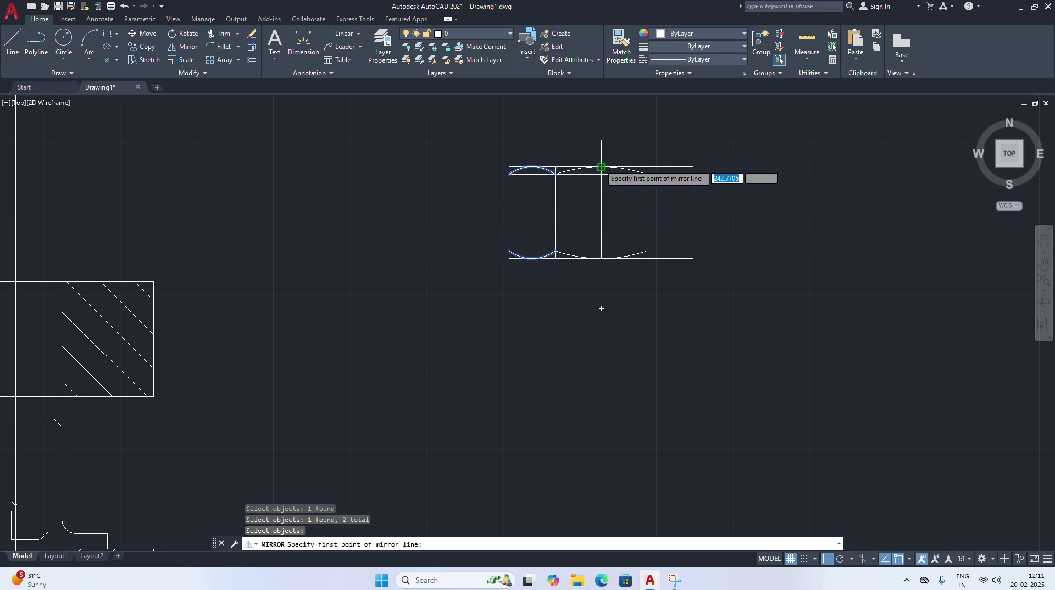
pyautogui.click(602, 262)
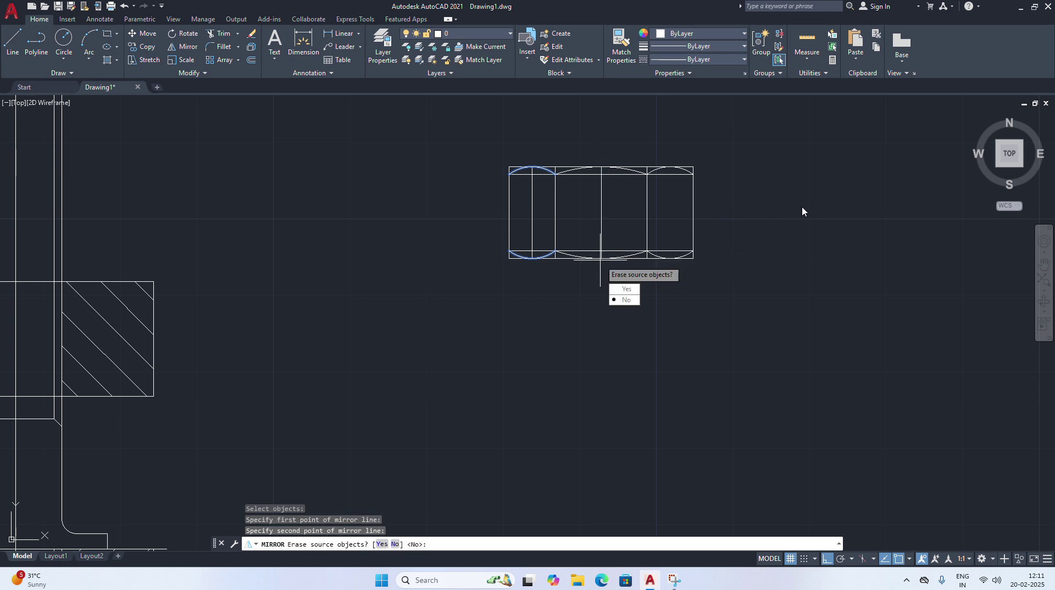
pyautogui.click(625, 300)
# Delete the two horizontal offset lines inside the nut's top and bottom edges
pyautogui.scroll(2, 789, 158)
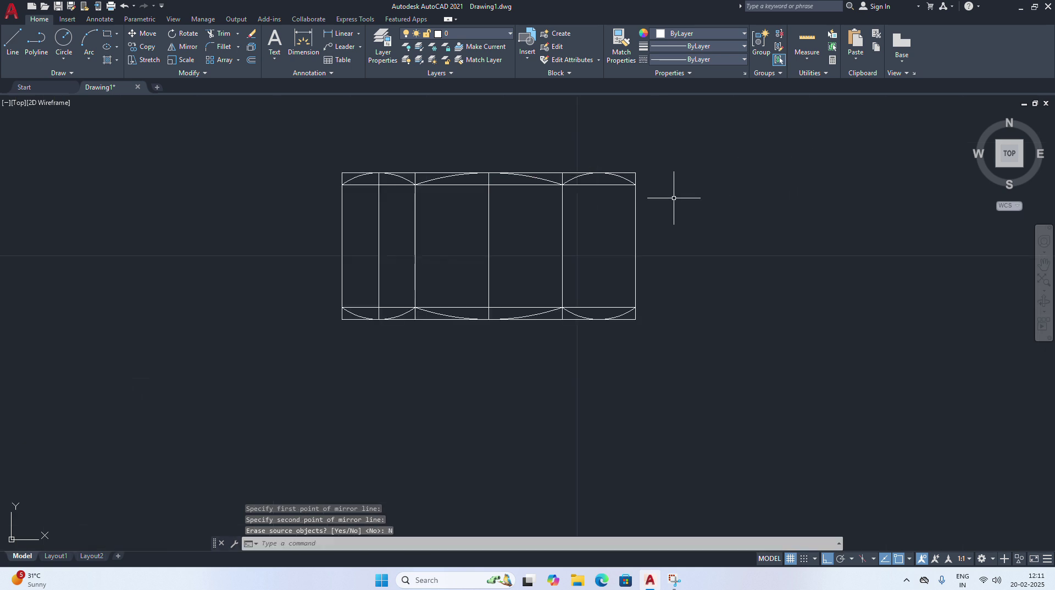
pyautogui.click(605, 185)
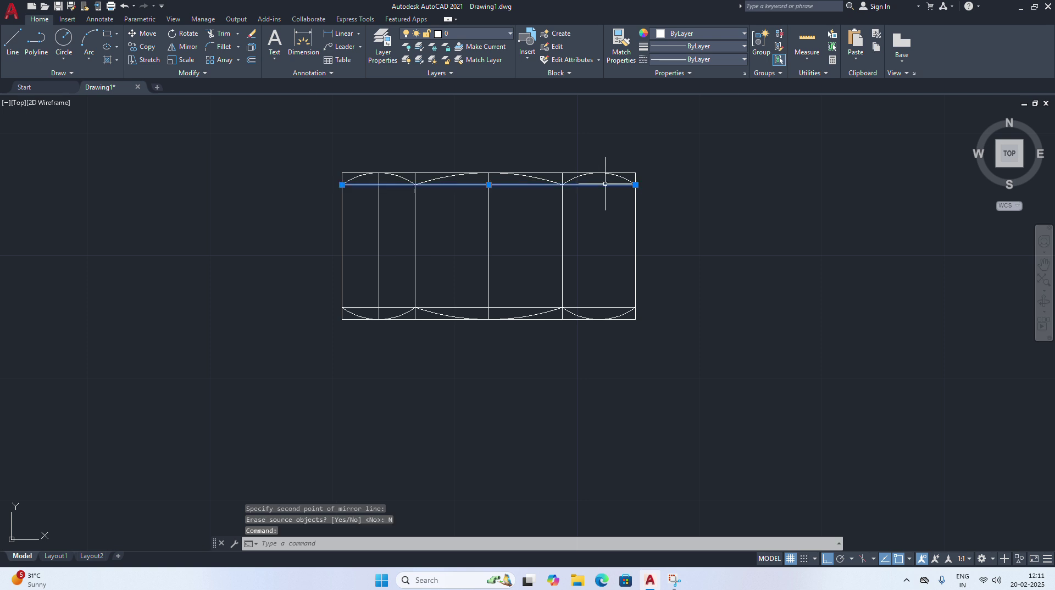
pyautogui.click(591, 307)
pyautogui.press('Delete')
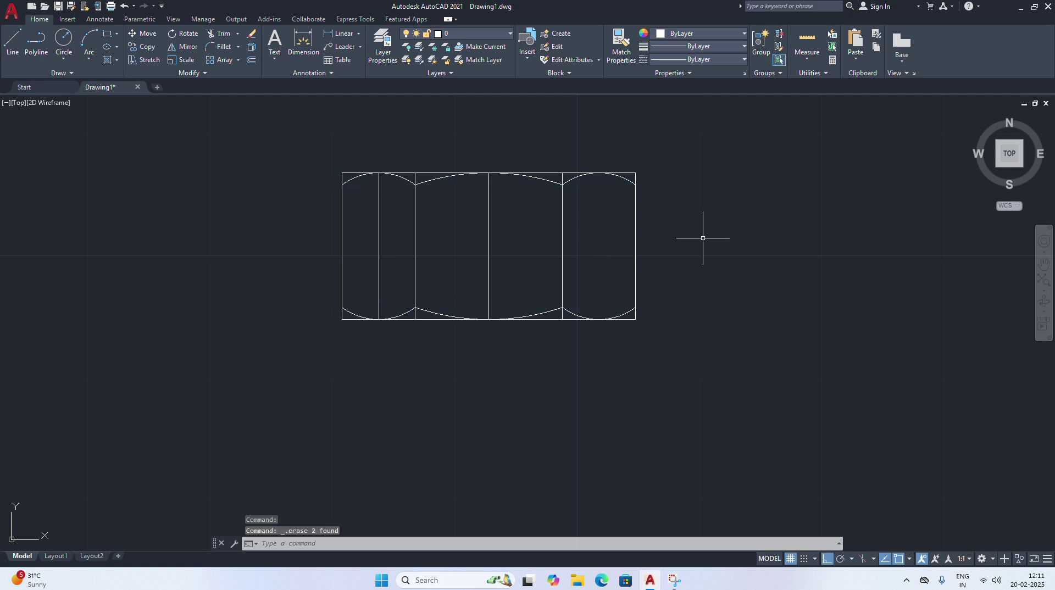
# Trim the nut's outer corners and the face-line ends that project beyond the chamfer arcs
pyautogui.click(222, 34)
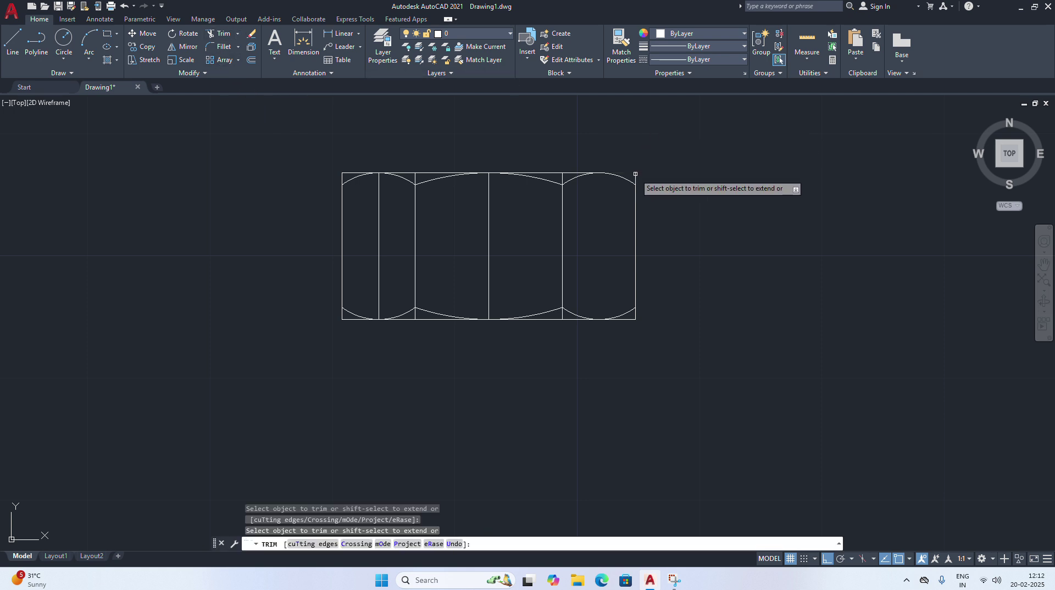
pyautogui.moveTo(636, 172); pyautogui.dragTo(634, 174)
pyautogui.press('F8')
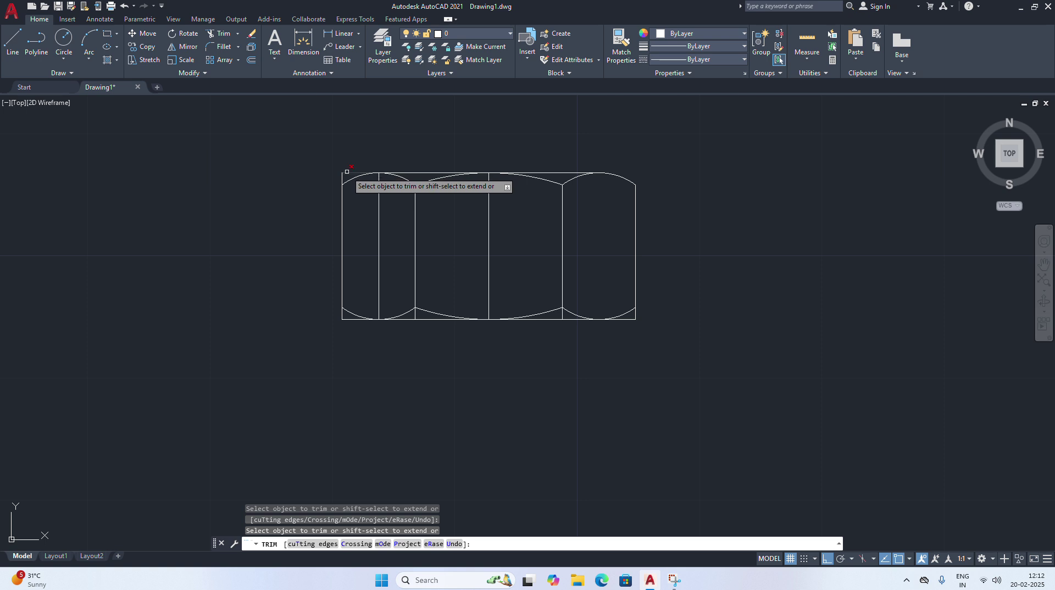
pyautogui.moveTo(345, 317); pyautogui.dragTo(334, 316)
pyautogui.click(348, 320)
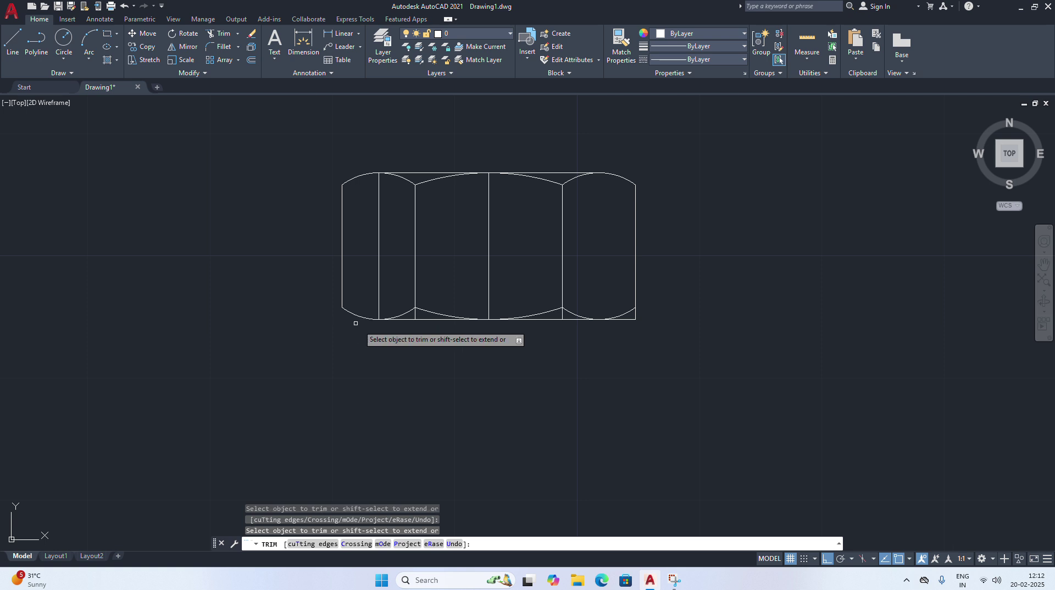
pyautogui.click(415, 314)
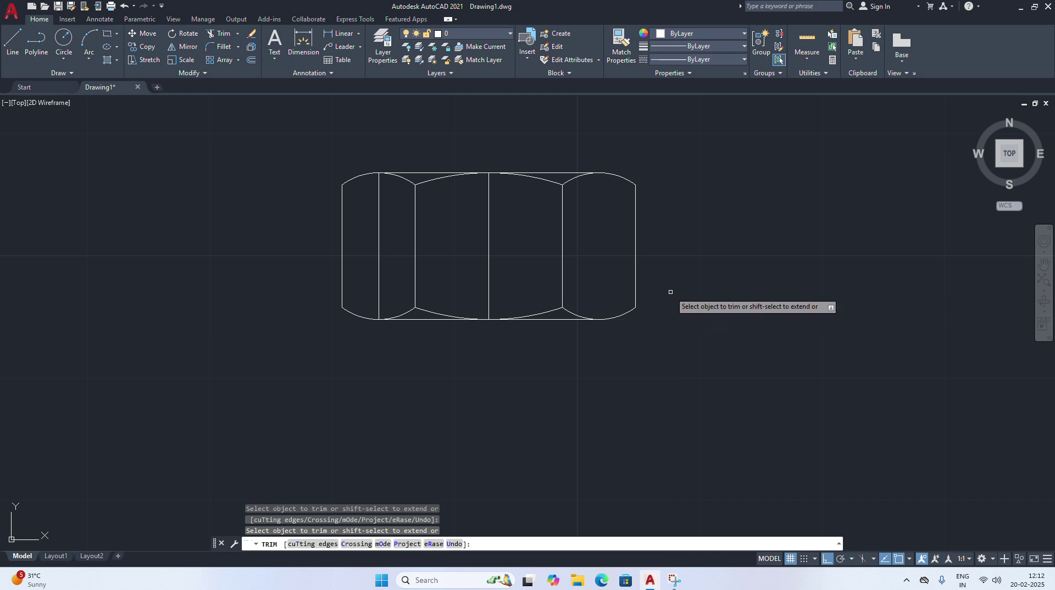
# Remove the vertical middle line of the nut's left face and end trimming
pyautogui.scroll(-4, 311, 327)
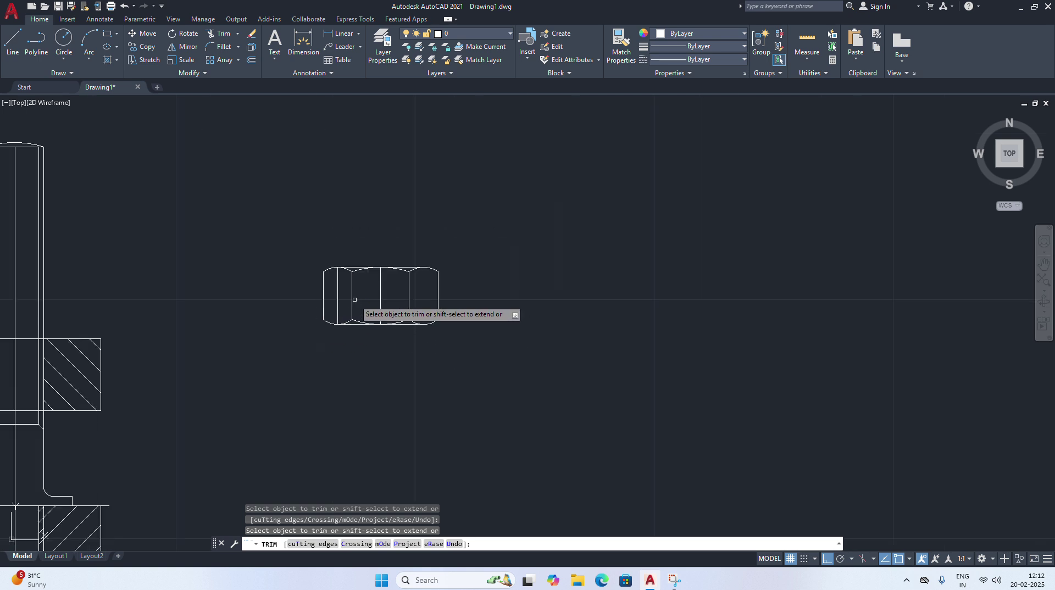
pyautogui.click(338, 297)
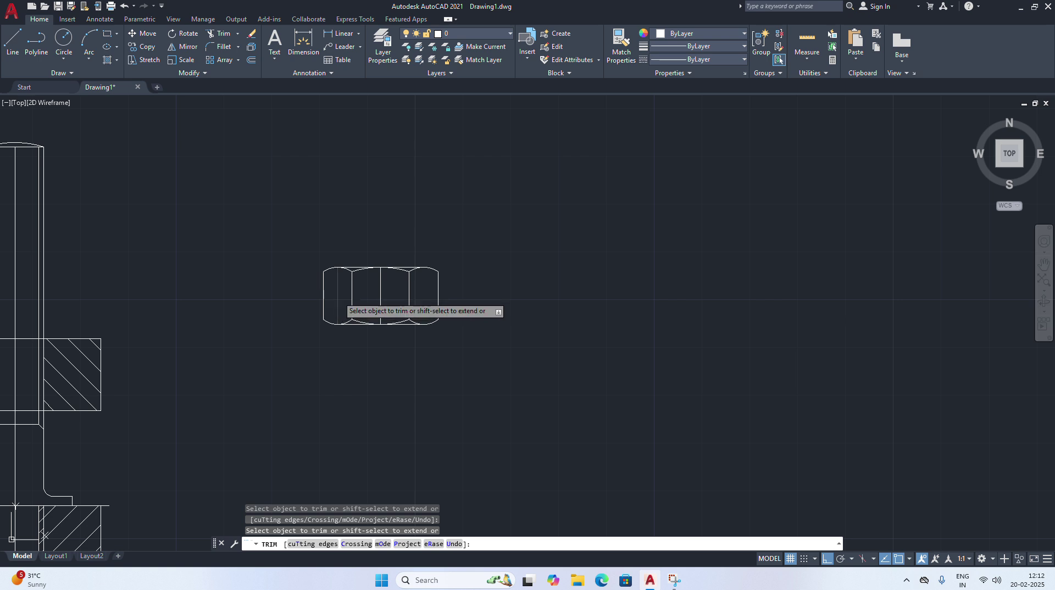
pyautogui.rightClick(419, 214)
pyautogui.click(447, 223)
# Copy the whole nut by its bottom centre point onto the assembly's right threaded rod, seated on the upper flange's top face
pyautogui.scroll(-4, 212, 256)
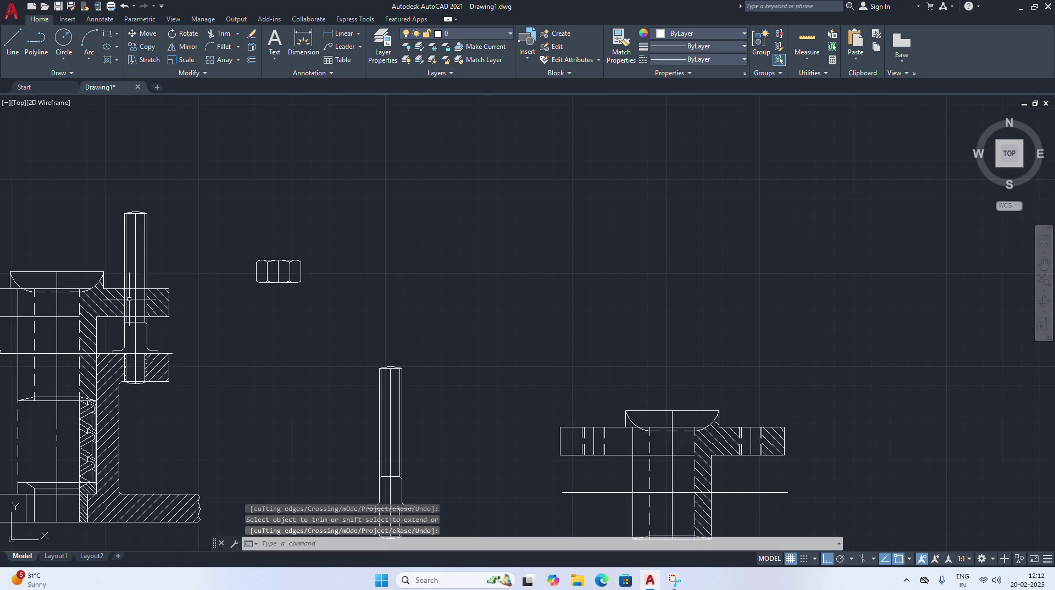
pyautogui.rightClick(243, 227)
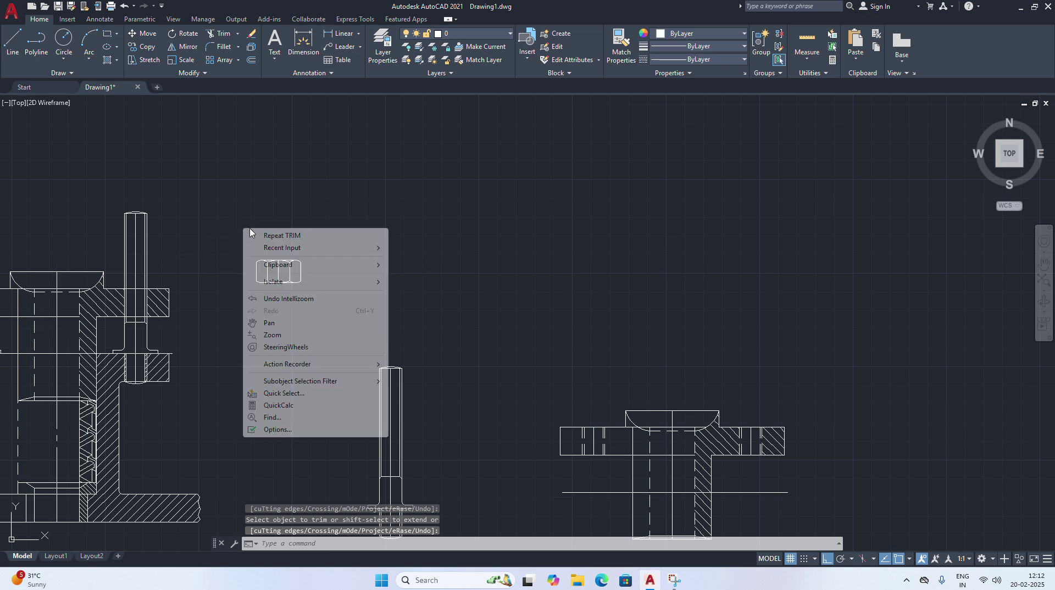
pyautogui.click(275, 325)
pyautogui.moveTo(203, 312); pyautogui.dragTo(408, 301)
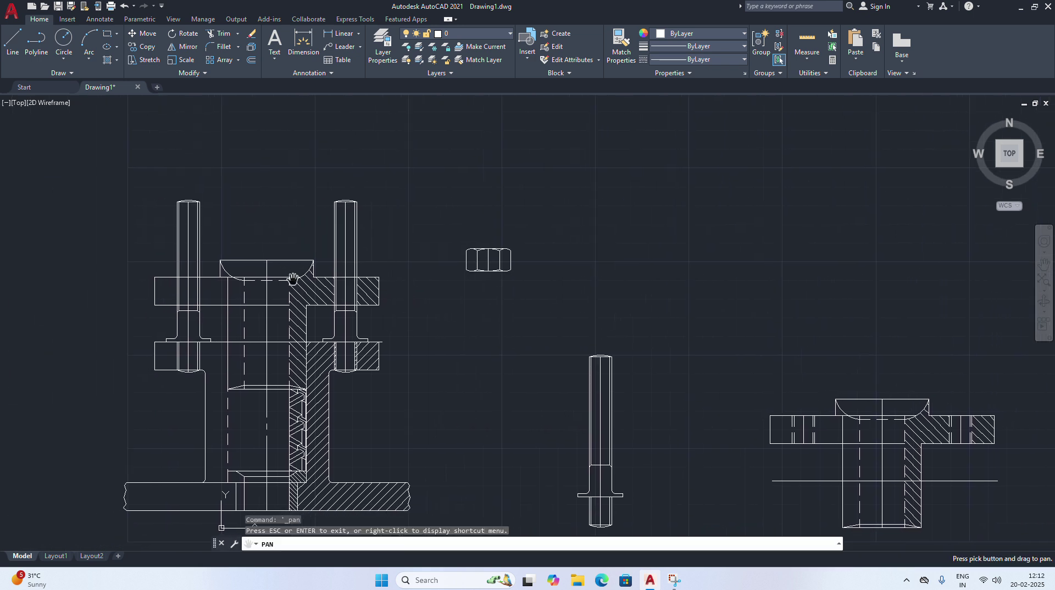
pyautogui.click(149, 48)
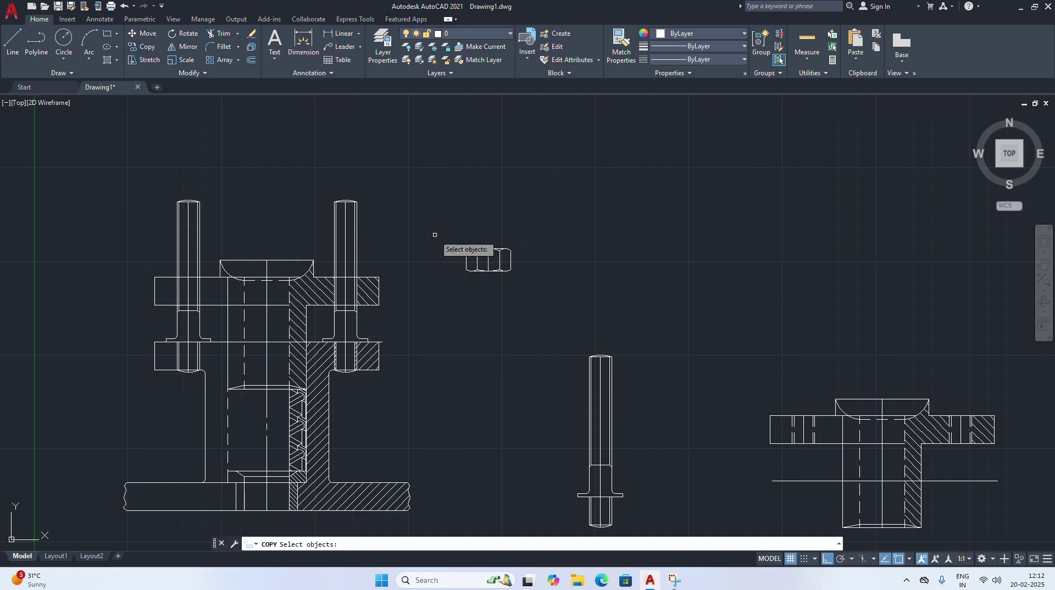
pyautogui.click(448, 223)
pyautogui.click(584, 302)
pyautogui.press('Return')
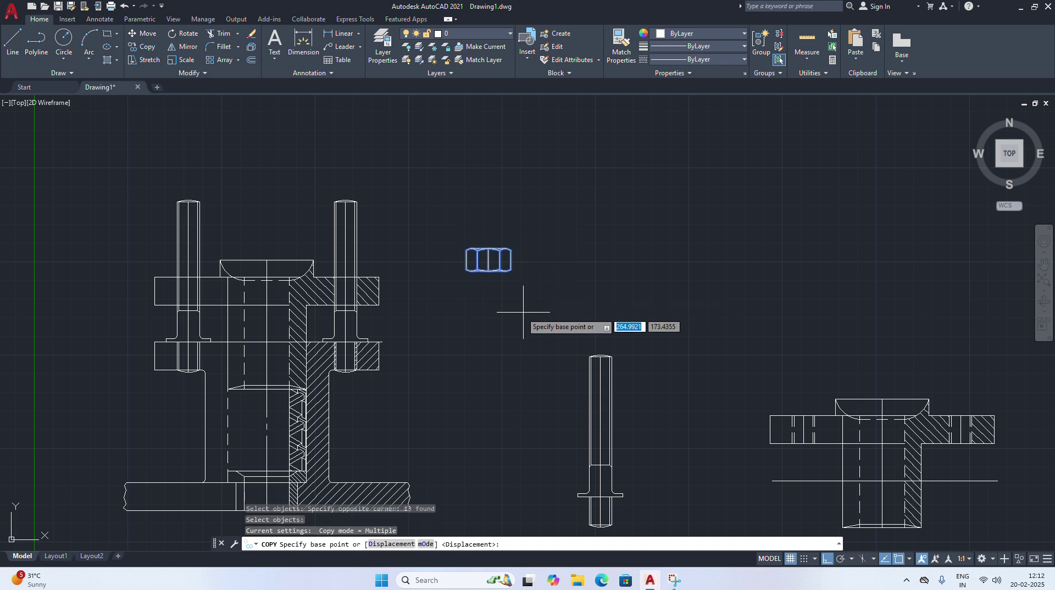
pyautogui.scroll(2, 518, 311)
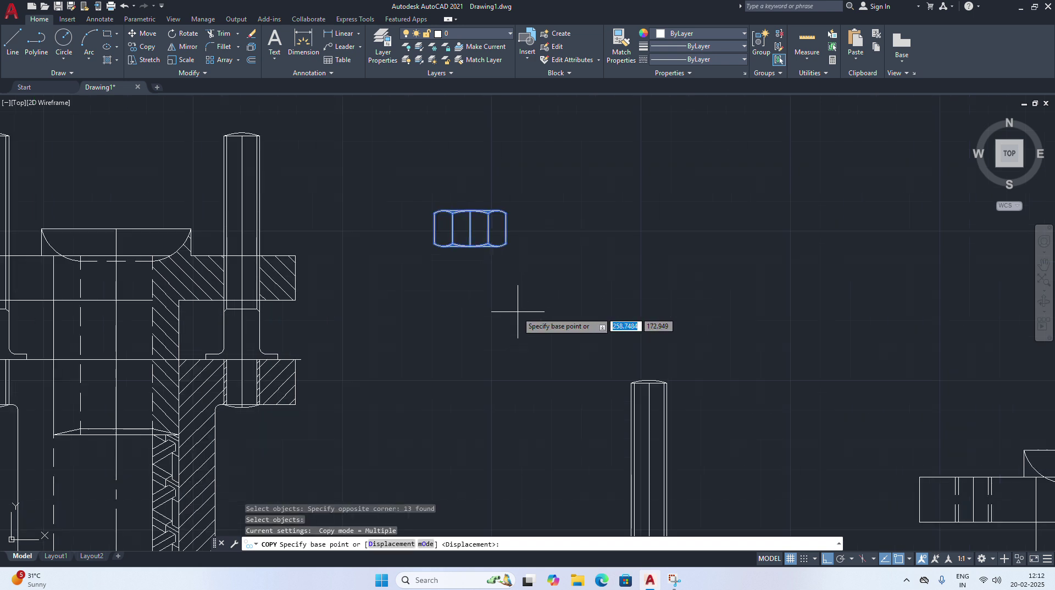
pyautogui.click(470, 190)
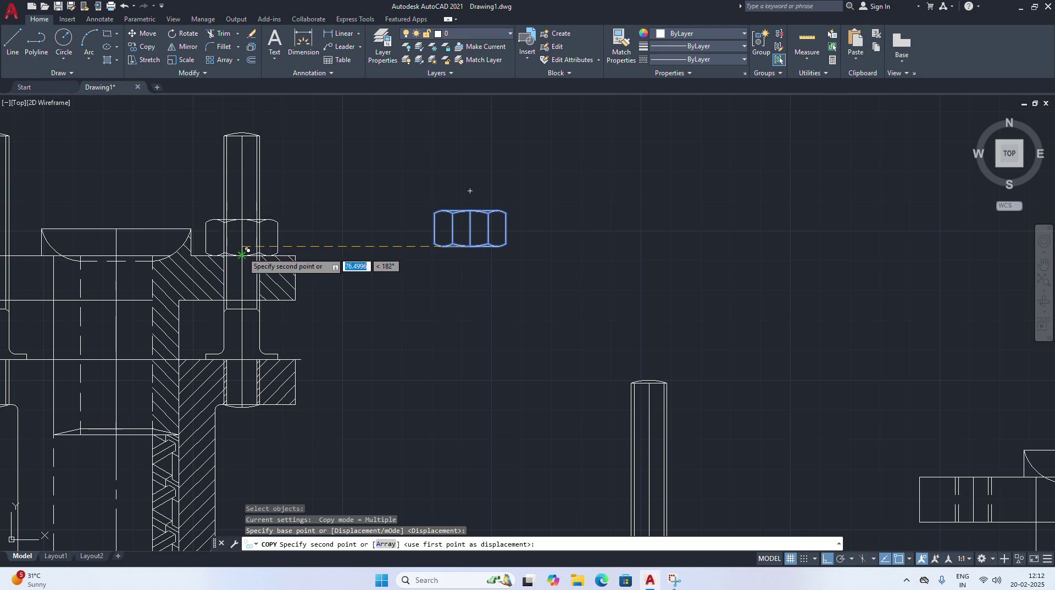
pyautogui.click(247, 251)
# Place a second copy of the nut on the left threaded rod, seated on the upper flange, and end copying
pyautogui.scroll(-4, 102, 289)
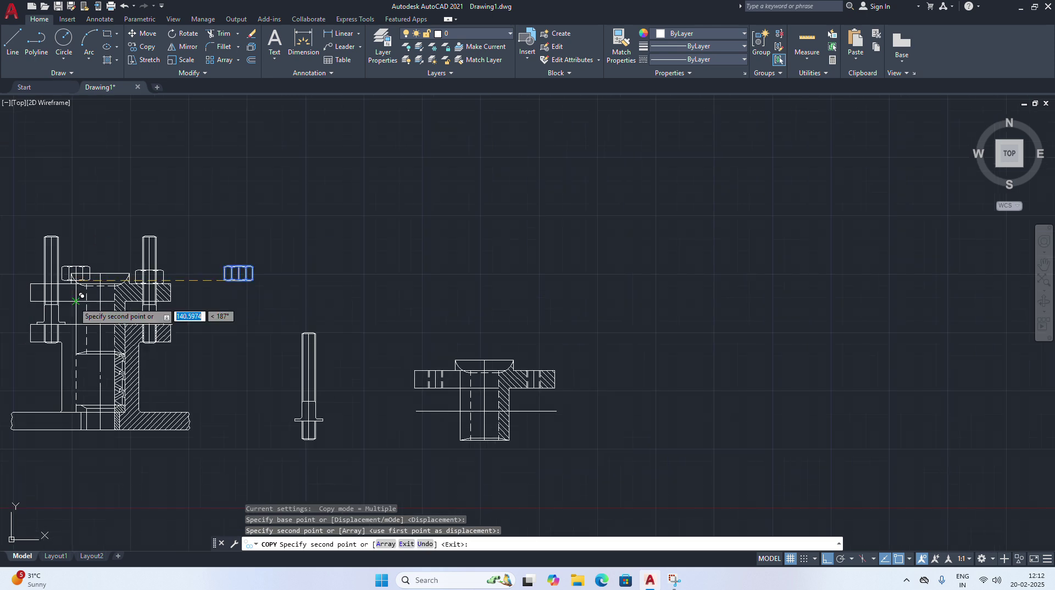
pyautogui.click(53, 285)
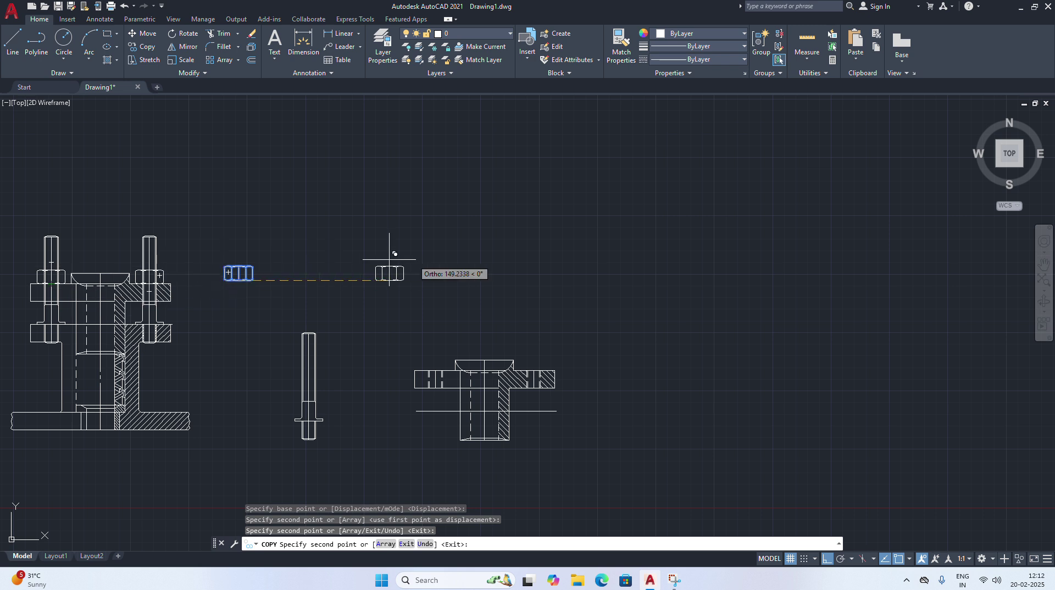
pyautogui.press('Escape')
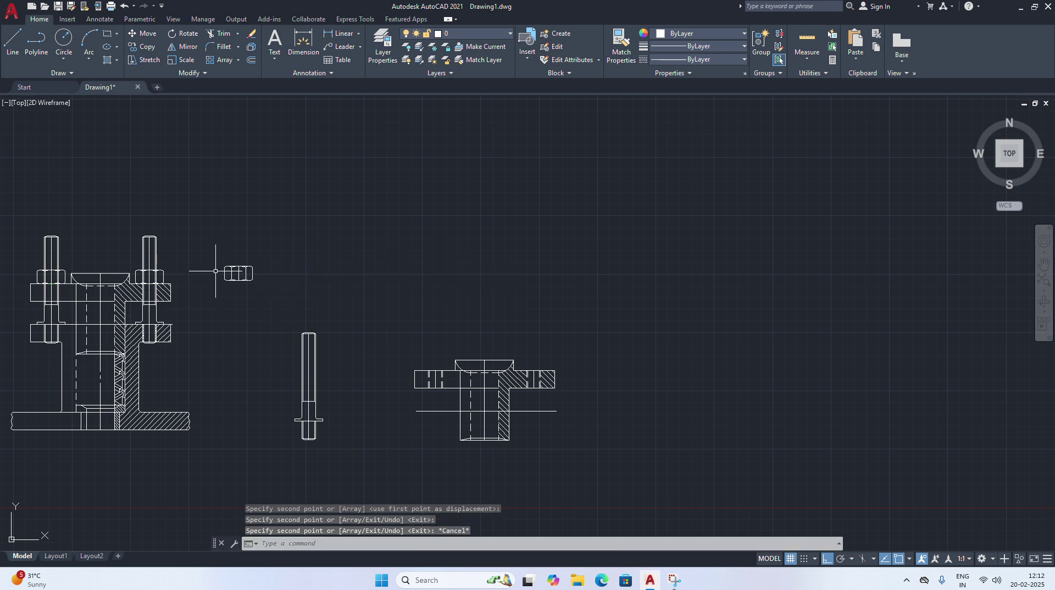
# Move the loose nut, threaded rod and flanged gland views together well to the right, clear of the assembly
pyautogui.click(141, 34)
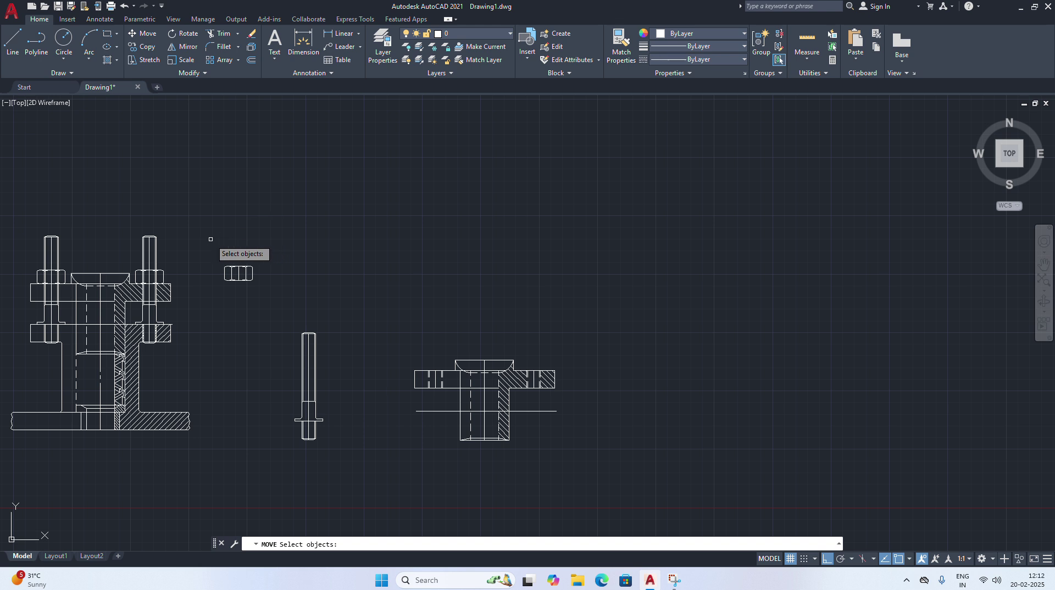
pyautogui.click(209, 238)
pyautogui.click(652, 516)
pyautogui.press('Return')
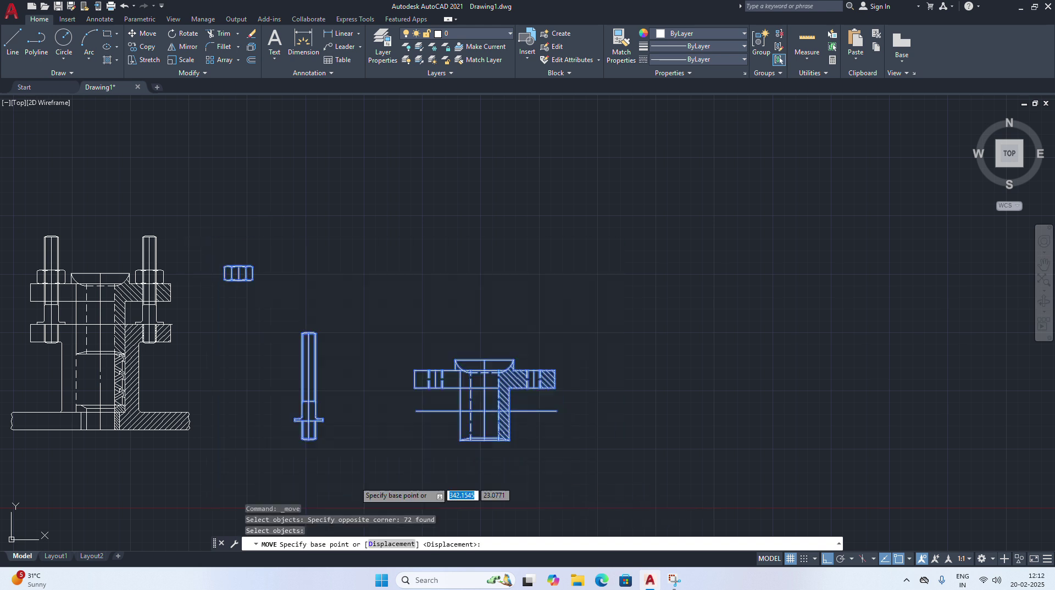
pyautogui.click(360, 478)
pyautogui.click(681, 434)
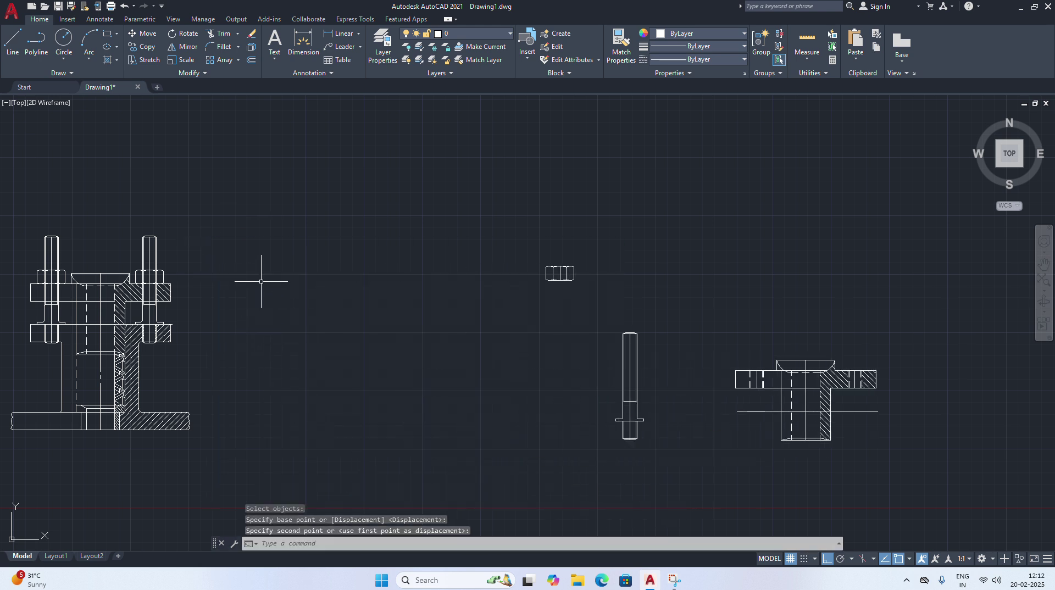
# Examine the assembly from the base plate up to the nuts on the threaded rods
pyautogui.rightClick(287, 220)
pyautogui.click(319, 319)
pyautogui.moveTo(252, 319)
pyautogui.mouseDown()
pyautogui.moveTo(372, 335)
pyautogui.moveTo(517, 327)
pyautogui.mouseUp()
pyautogui.scroll(2, 489, 337)
pyautogui.moveTo(540, 419)
pyautogui.mouseDown()
pyautogui.moveTo(563, 378)
pyautogui.moveTo(610, 344)
pyautogui.mouseUp()
pyautogui.scroll(2, 597, 339)
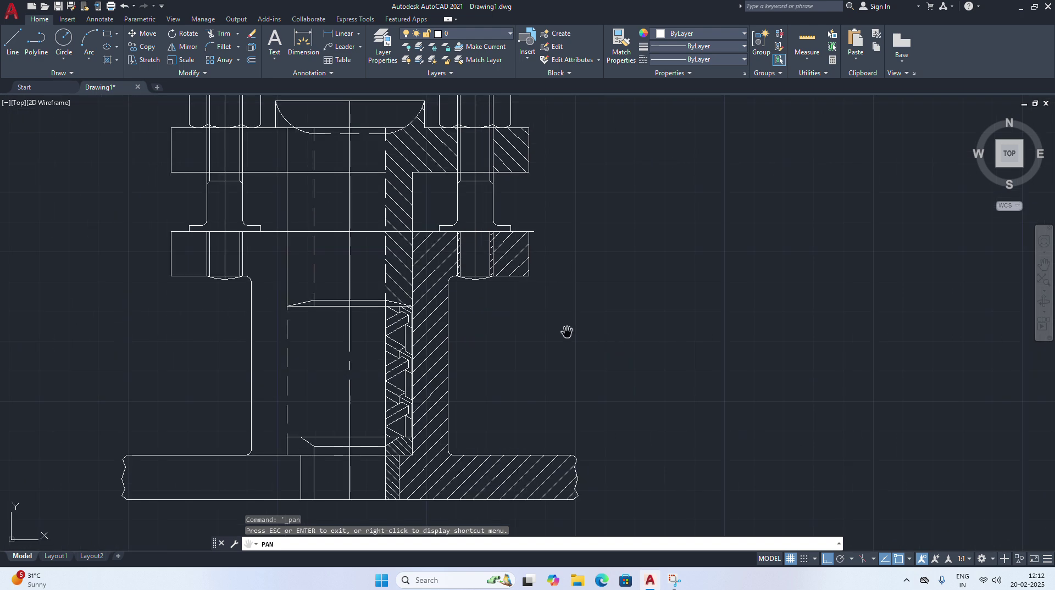
pyautogui.scroll(-2, 567, 331)
pyautogui.rightClick(639, 291)
pyautogui.click(654, 299)
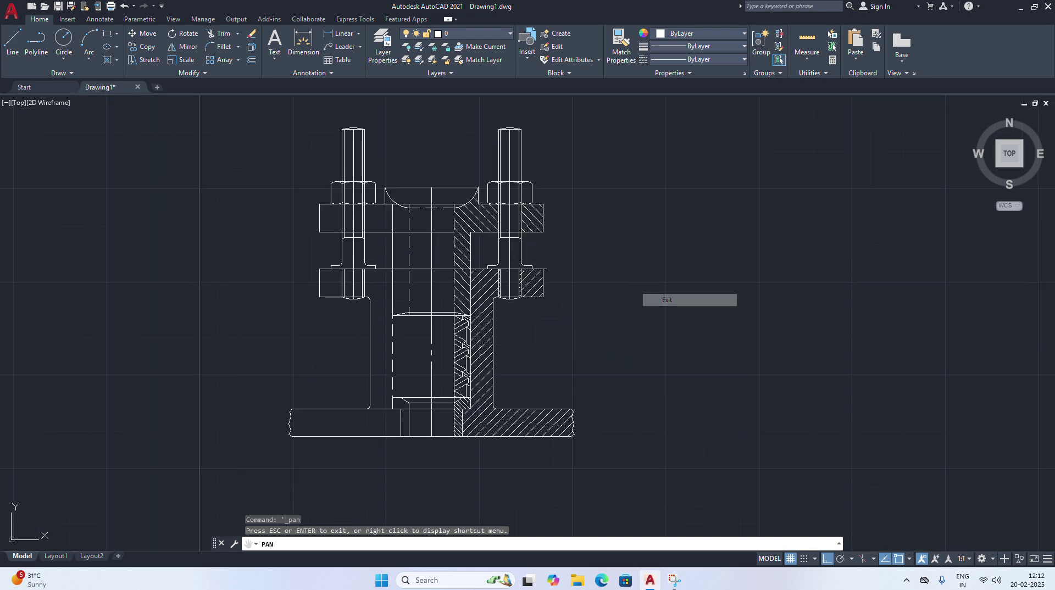
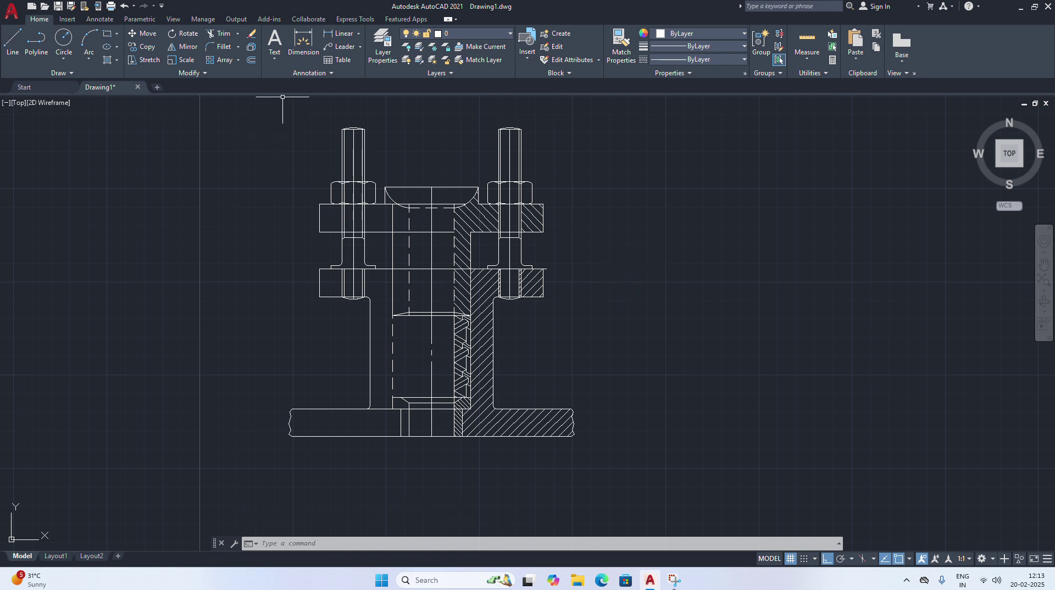
# Add the single-line text STUFFING BOX beside the assembly with height 5 and no rotation
pyautogui.click(275, 59)
pyautogui.click(302, 101)
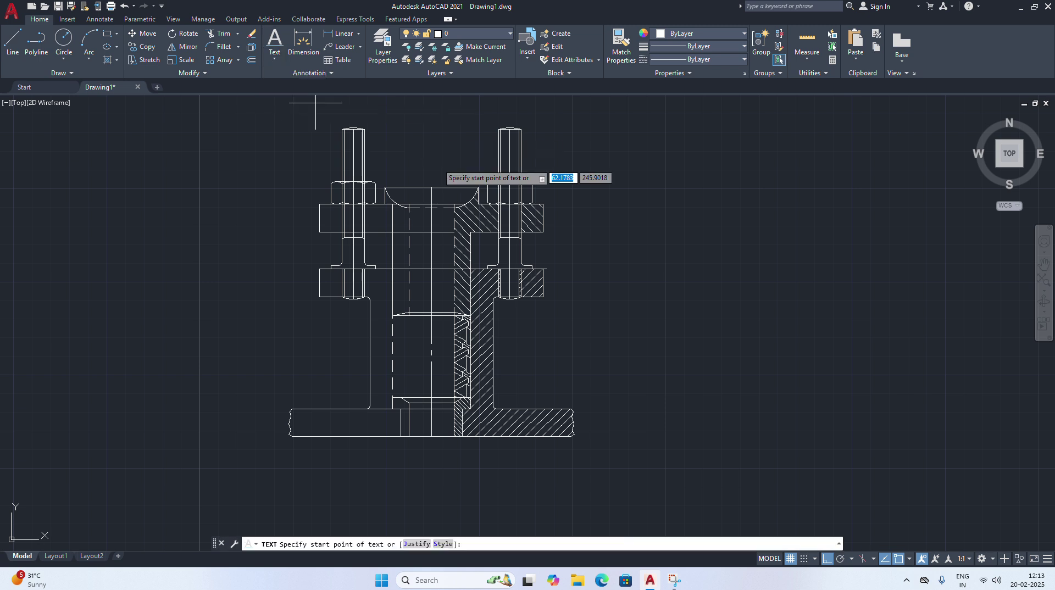
pyautogui.click(610, 330)
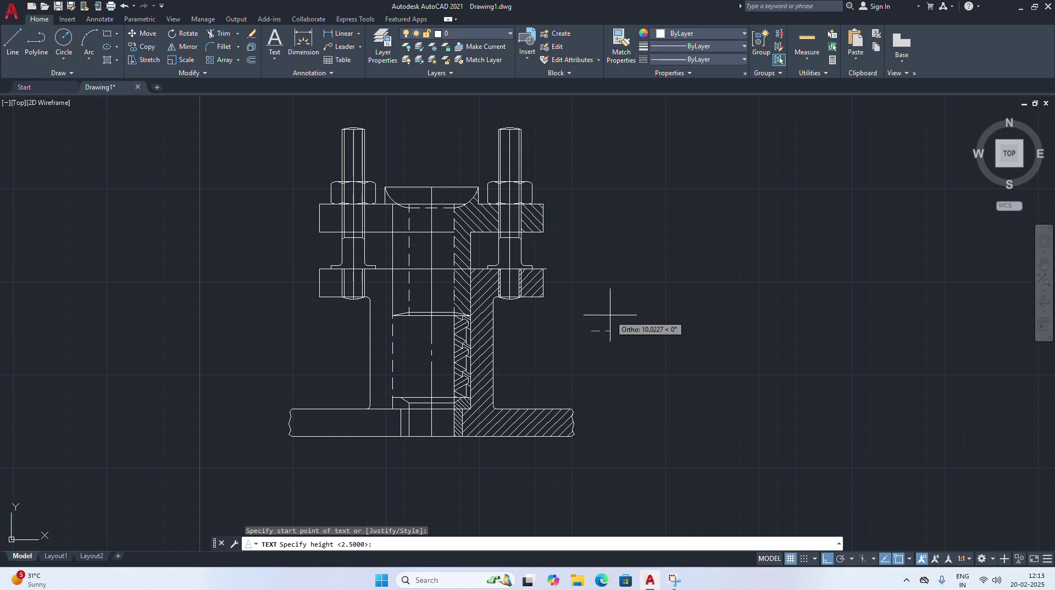
pyautogui.write('5')
pyautogui.press('Return')
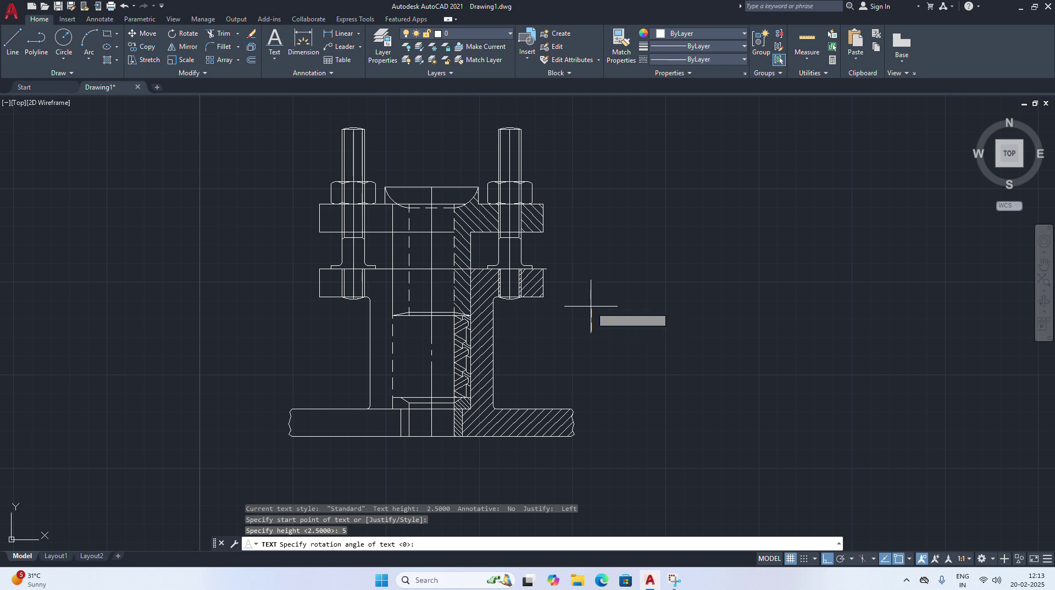
pyautogui.press('Return')
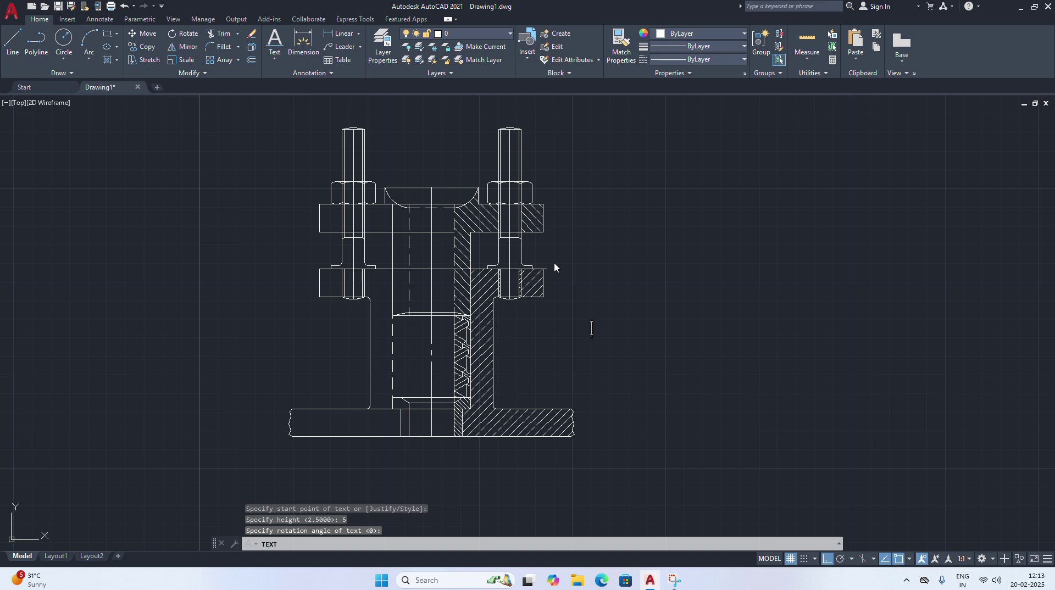
pyautogui.write('STUFF')
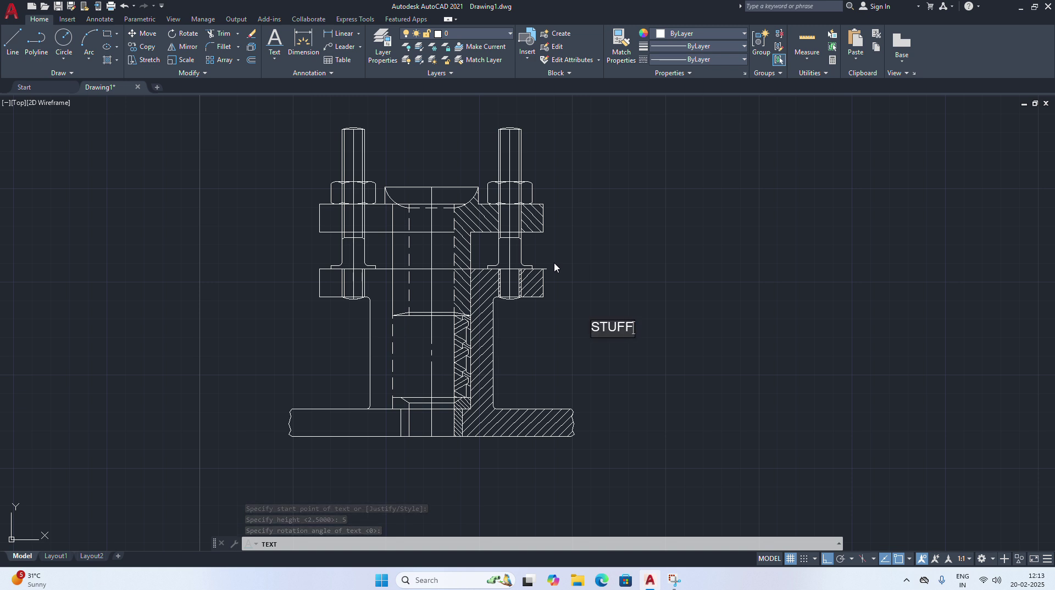
pyautogui.write('IM')
pyautogui.press('BackSpace')
pyautogui.write('NG ')
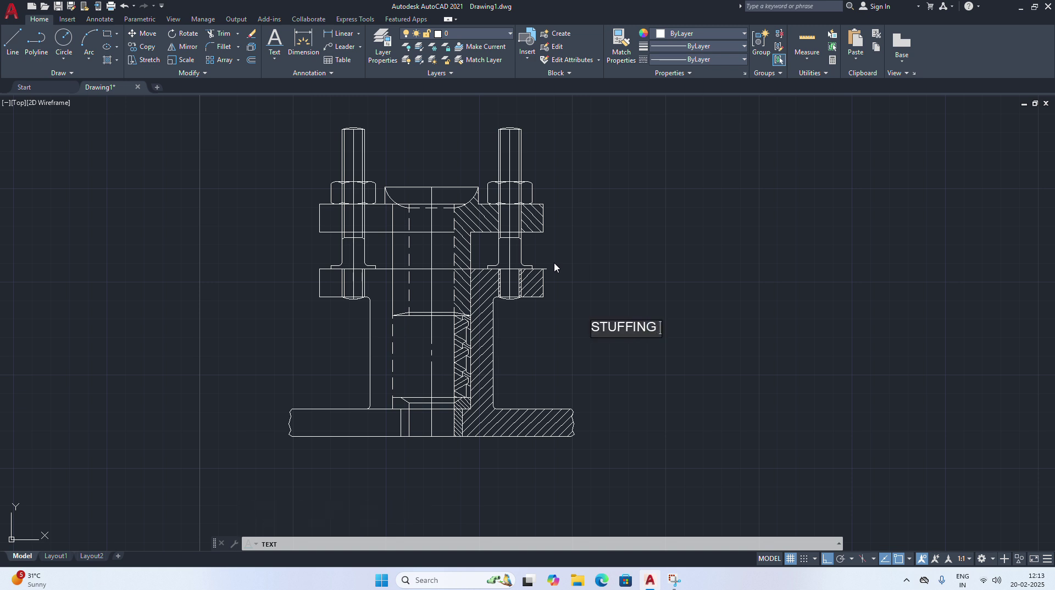
pyautogui.write('BOX')
pyautogui.press('Return')
pyautogui.press('Return')
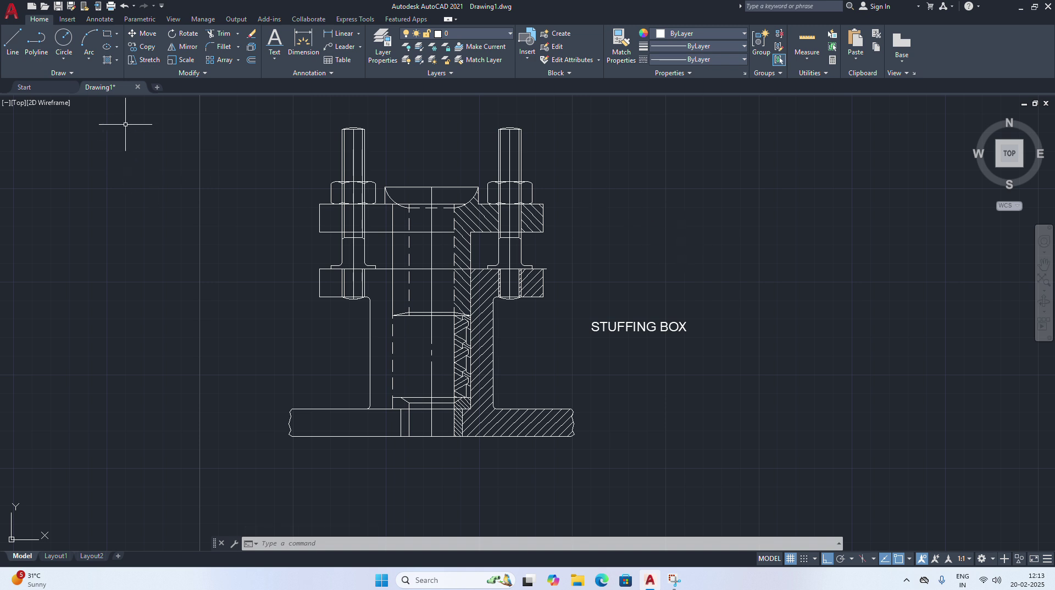
# Move the STUFFING BOX text above the assembly, centred between the two threaded rods, with ortho off
pyautogui.click(146, 36)
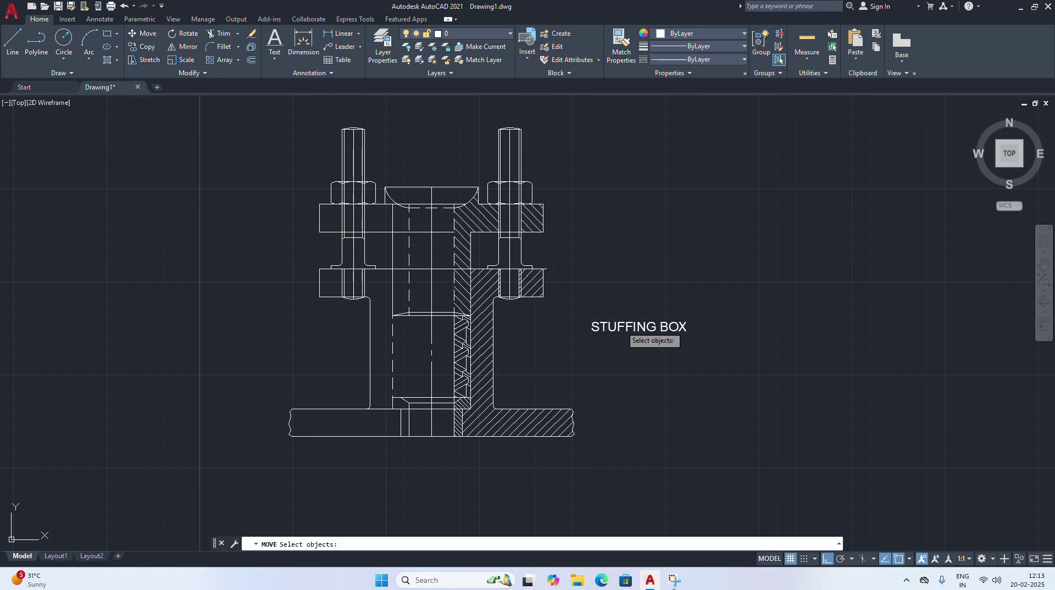
pyautogui.click(654, 329)
pyautogui.press('Return')
pyautogui.click(798, 327)
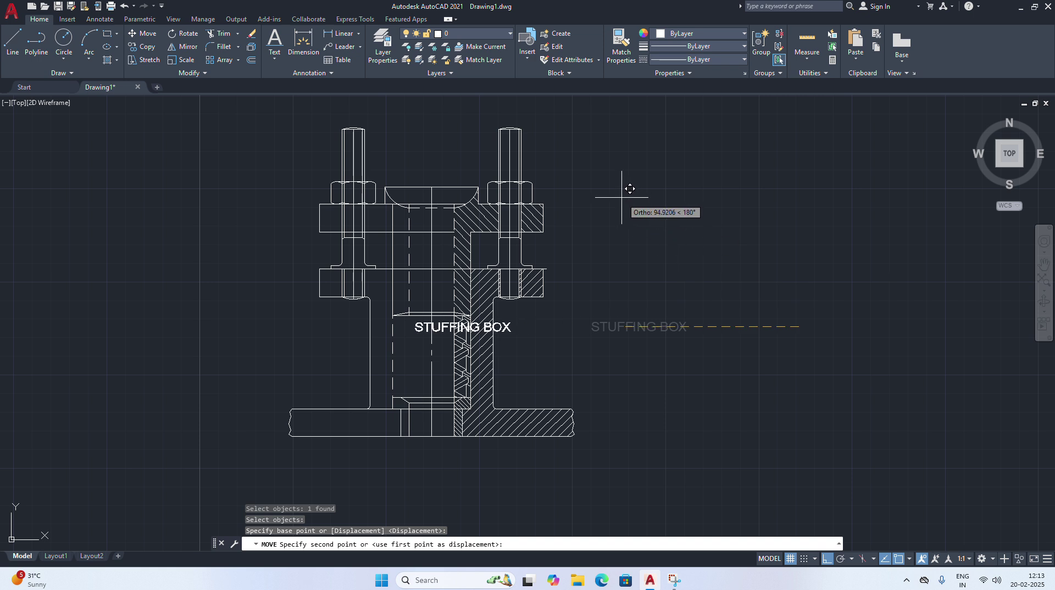
pyautogui.press('F8')
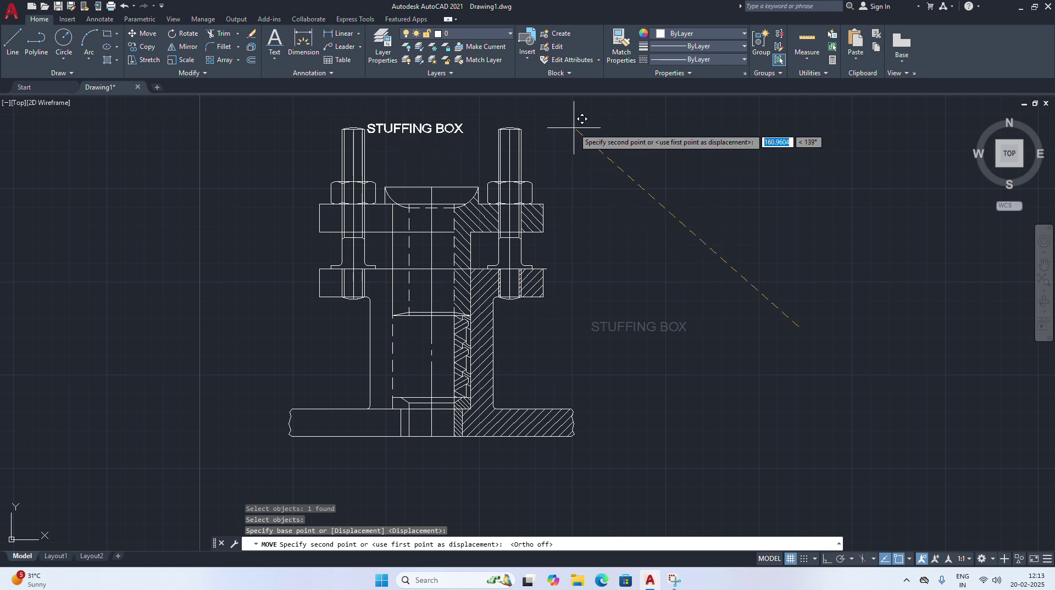
pyautogui.click(591, 122)
# Examine the titled assembly as a whole and up close around the flanges and packing
pyautogui.scroll(-2, 681, 288)
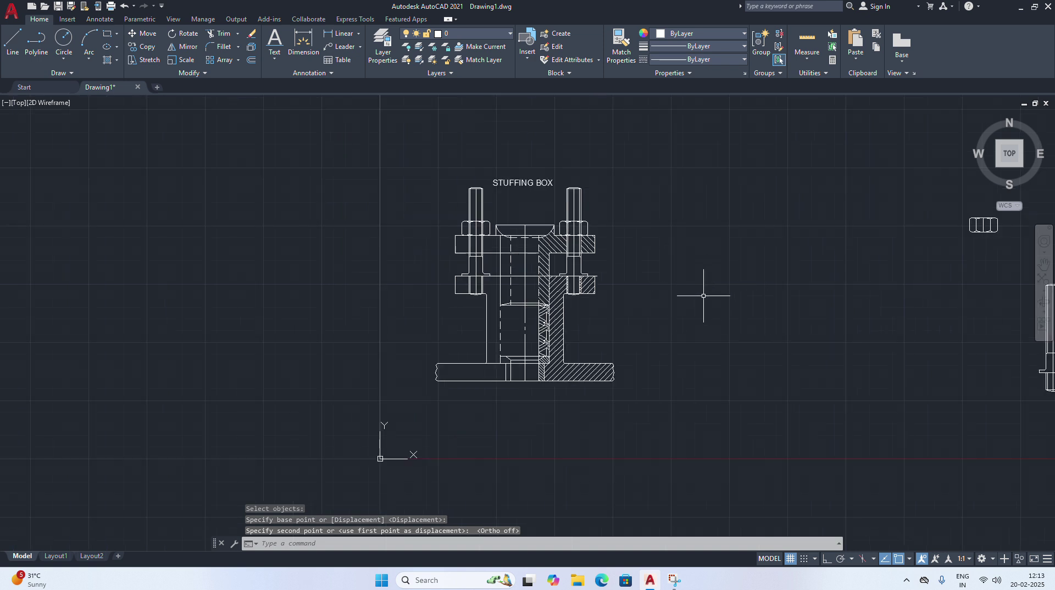
pyautogui.rightClick(703, 296)
pyautogui.click(731, 390)
pyautogui.moveTo(655, 349); pyautogui.dragTo(659, 341)
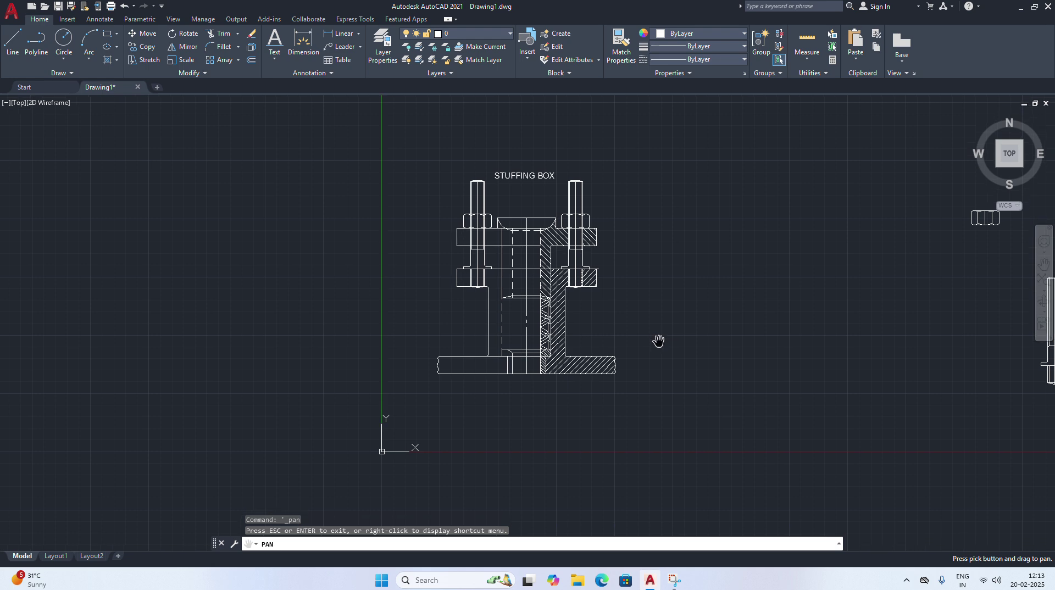
pyautogui.moveTo(706, 296); pyautogui.dragTo(730, 294)
pyautogui.scroll(3, 733, 300)
pyautogui.scroll(3, 556, 291)
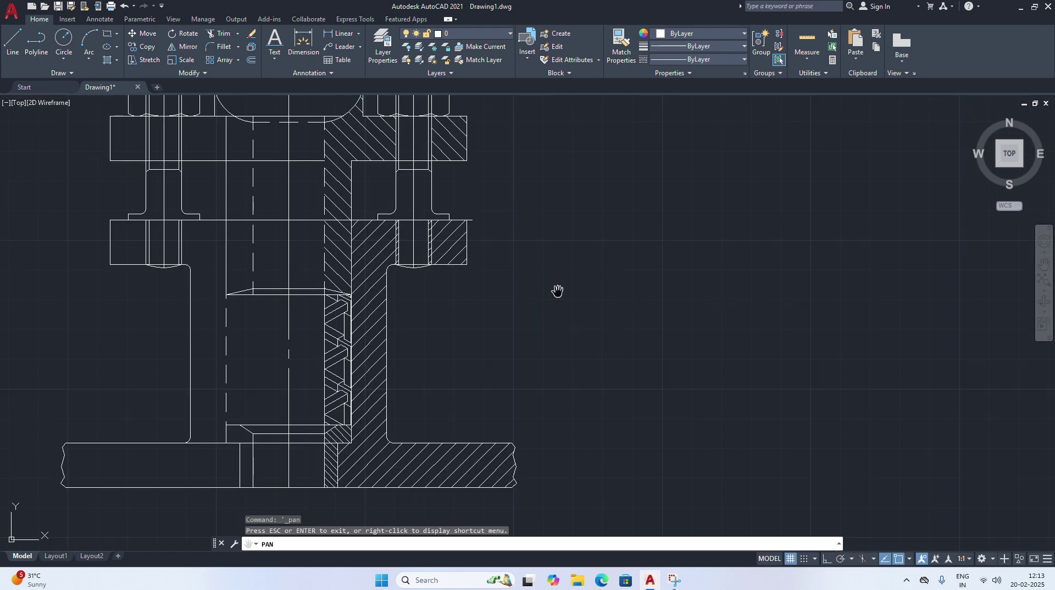
pyautogui.scroll(-1, 761, 323)
pyautogui.scroll(-2, 722, 318)
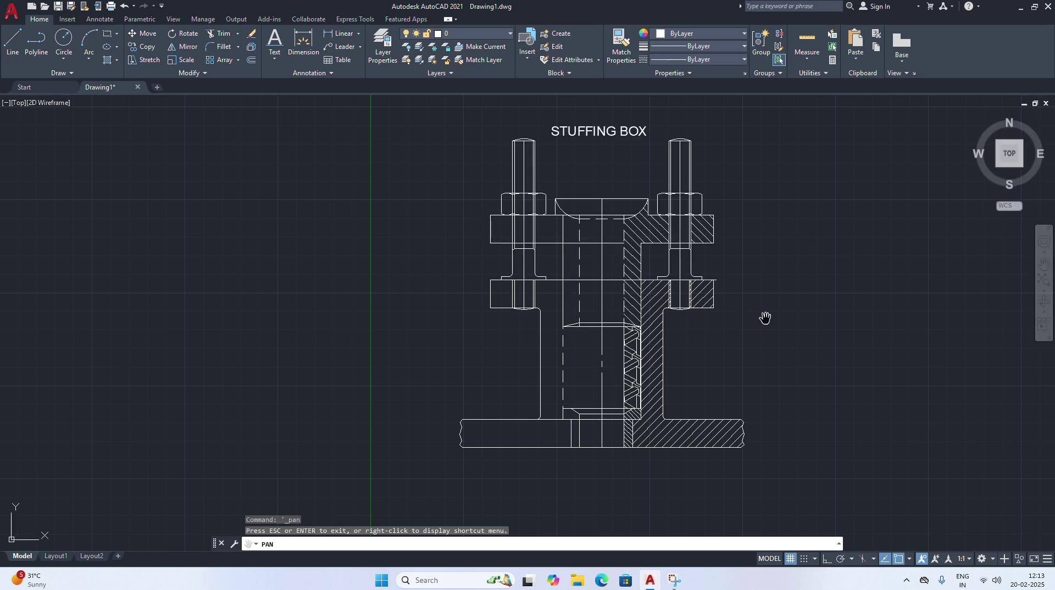
pyautogui.press('Escape')
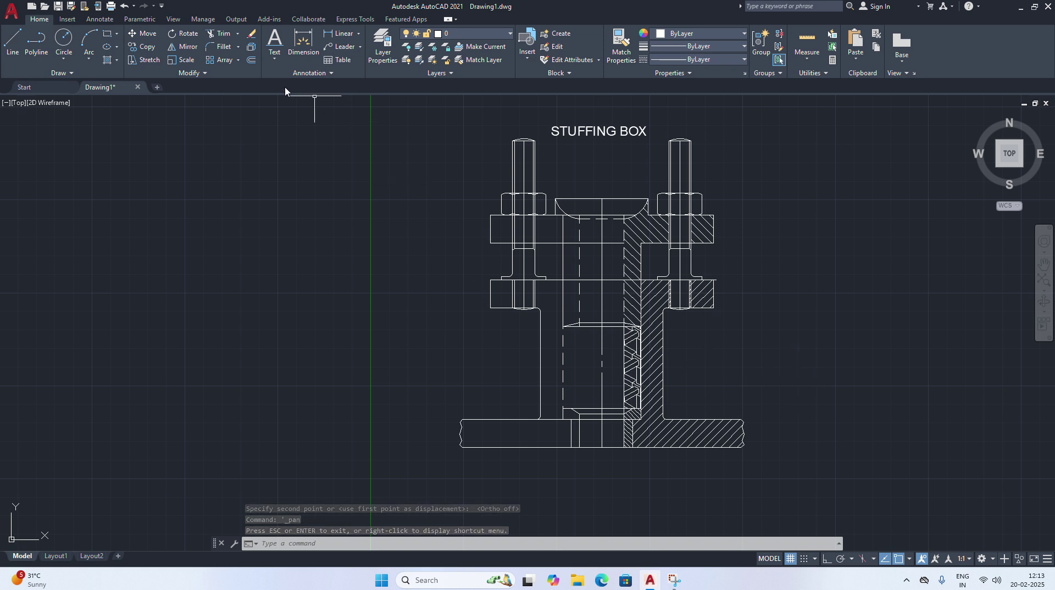
# Add a horizontal linear dimension across the central bore, placed just below the base plate
pyautogui.click(357, 35)
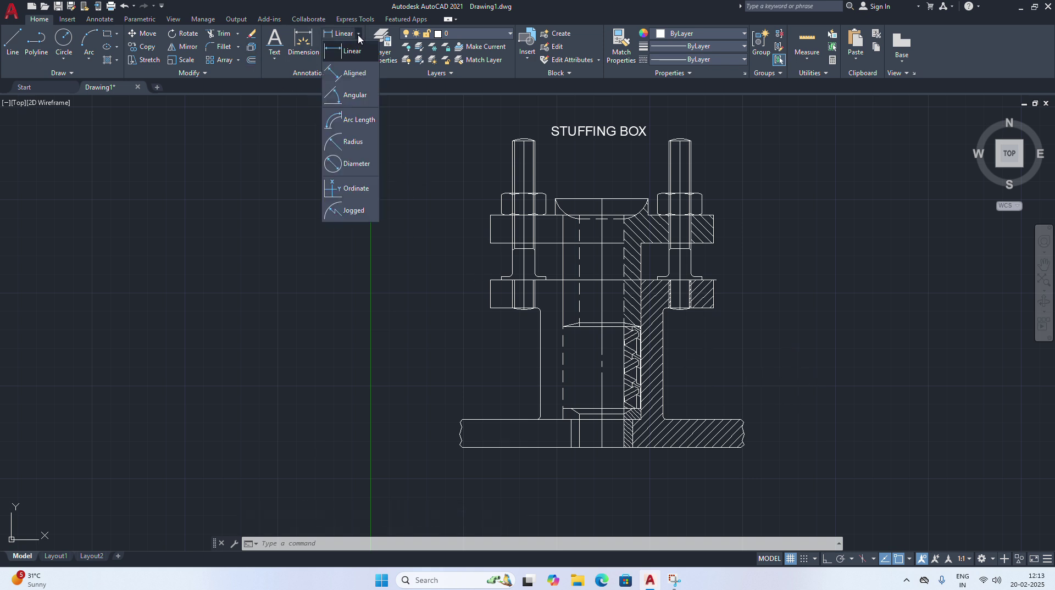
pyautogui.click(357, 54)
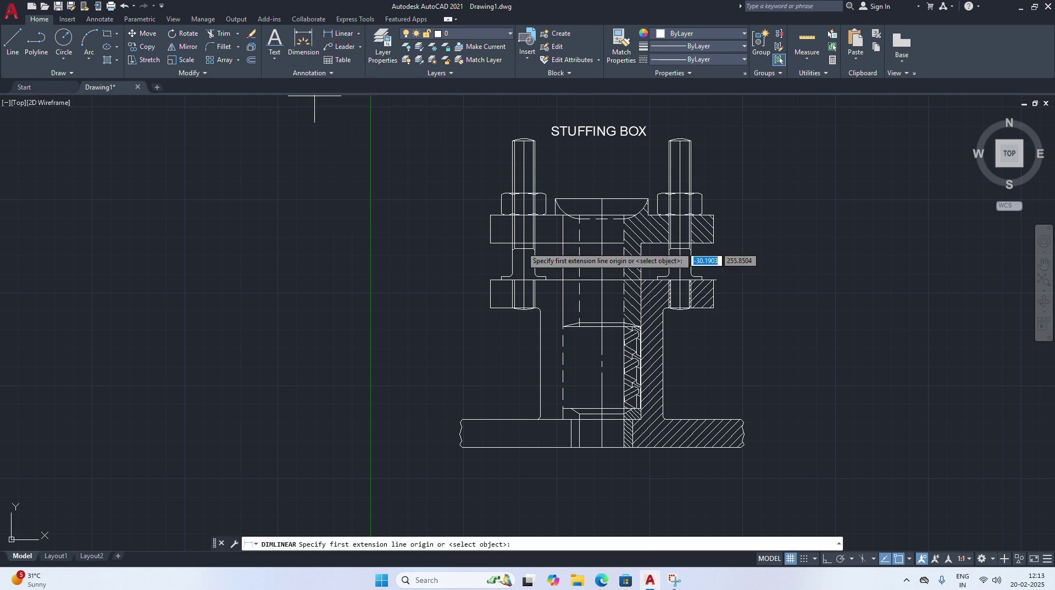
pyautogui.click(572, 447)
pyautogui.click(624, 447)
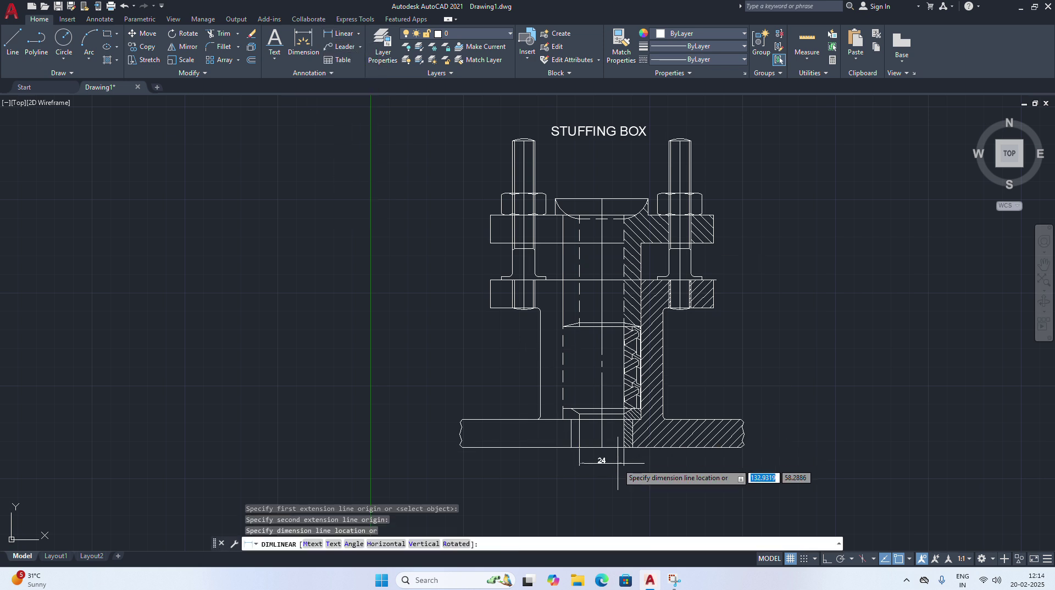
pyautogui.click(614, 458)
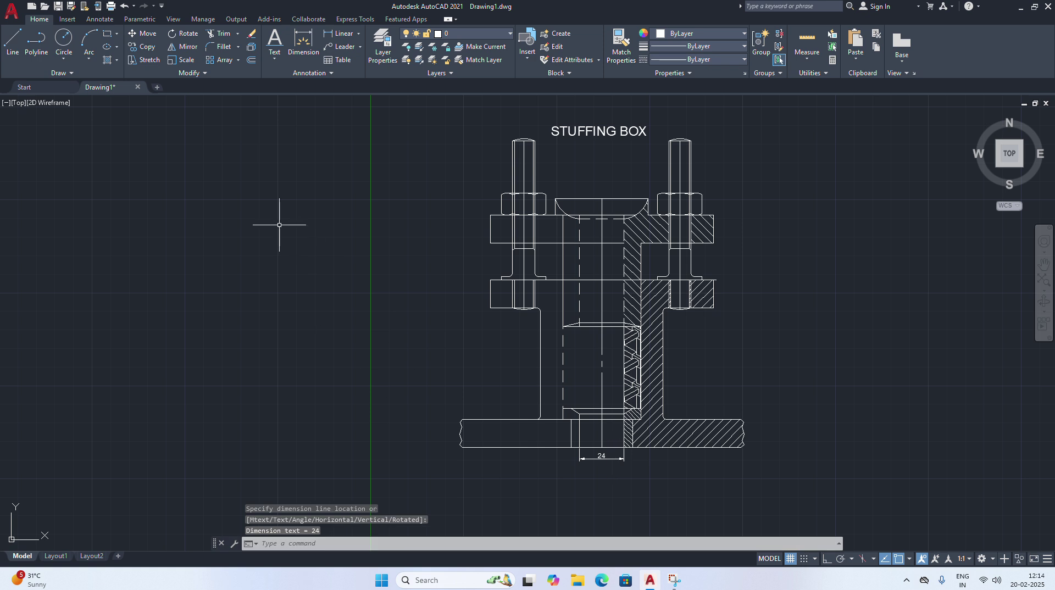
# Add a linear dimension across the bush's outer width in the base plate, placed below the bore dimension
pyautogui.click(358, 38)
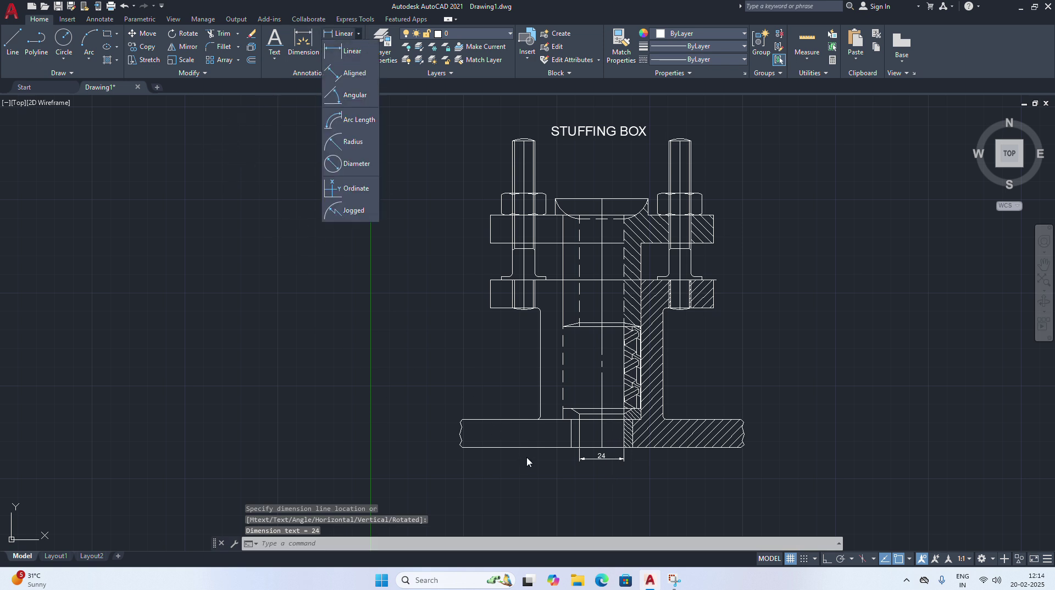
pyautogui.click(343, 49)
pyautogui.click(571, 447)
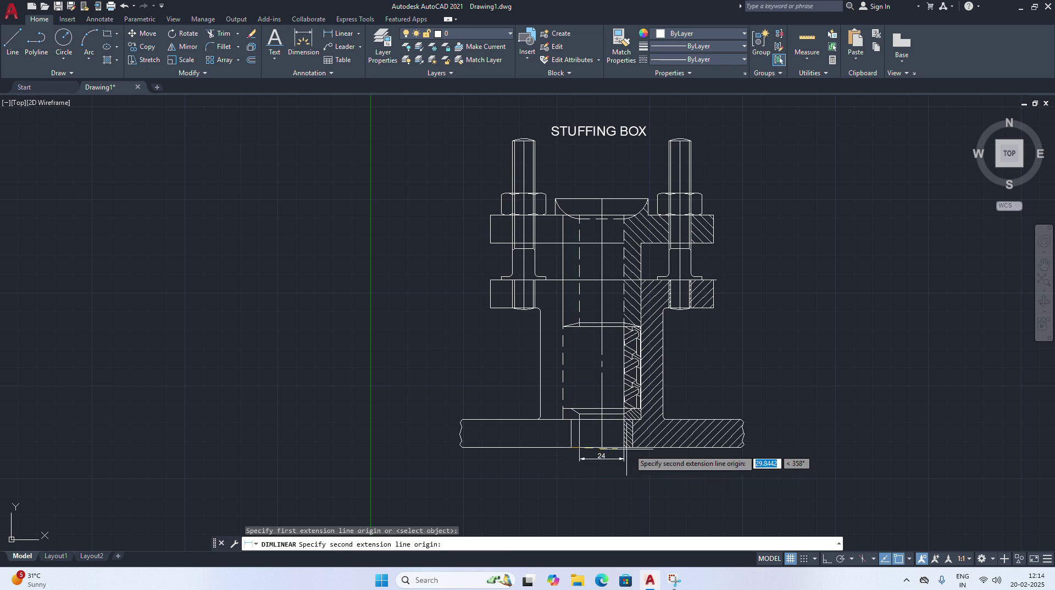
pyautogui.click(632, 446)
pyautogui.click(632, 474)
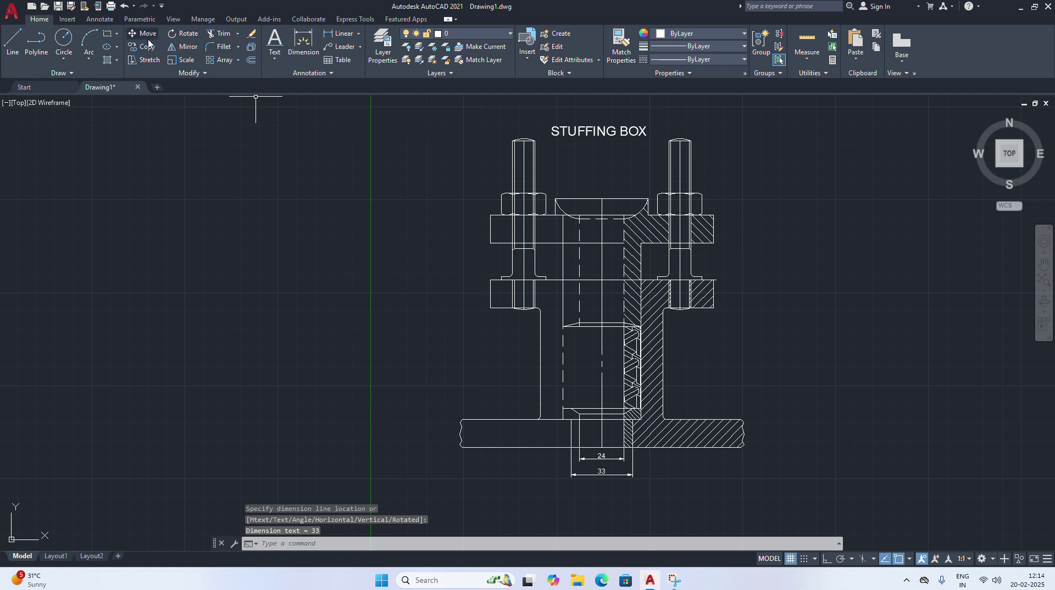
# Add a linear dimension across the body's outer width above the base plate, placed below the other two dimensions
pyautogui.click(358, 34)
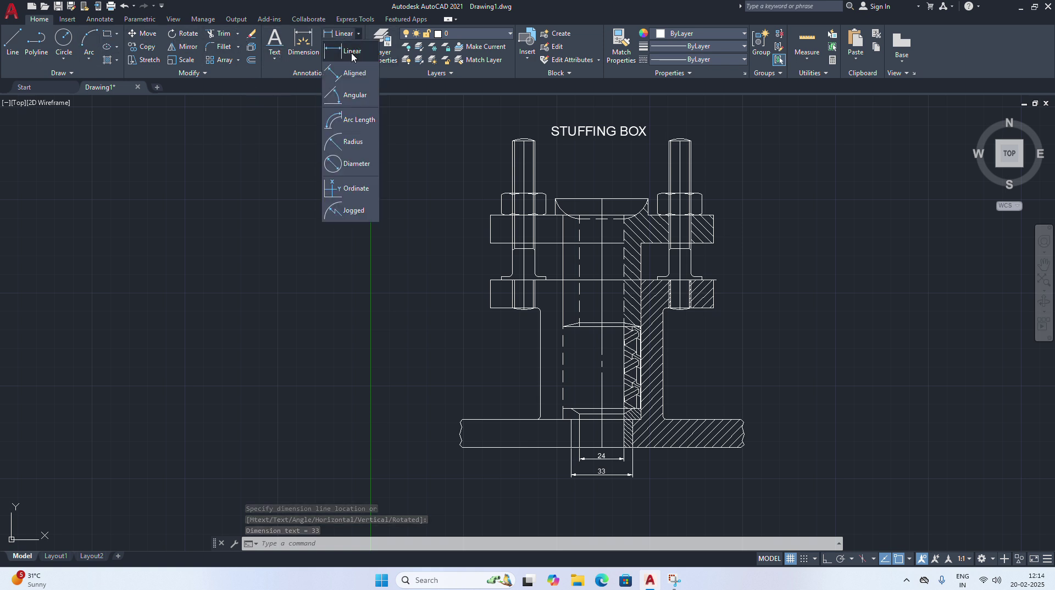
pyautogui.click(343, 53)
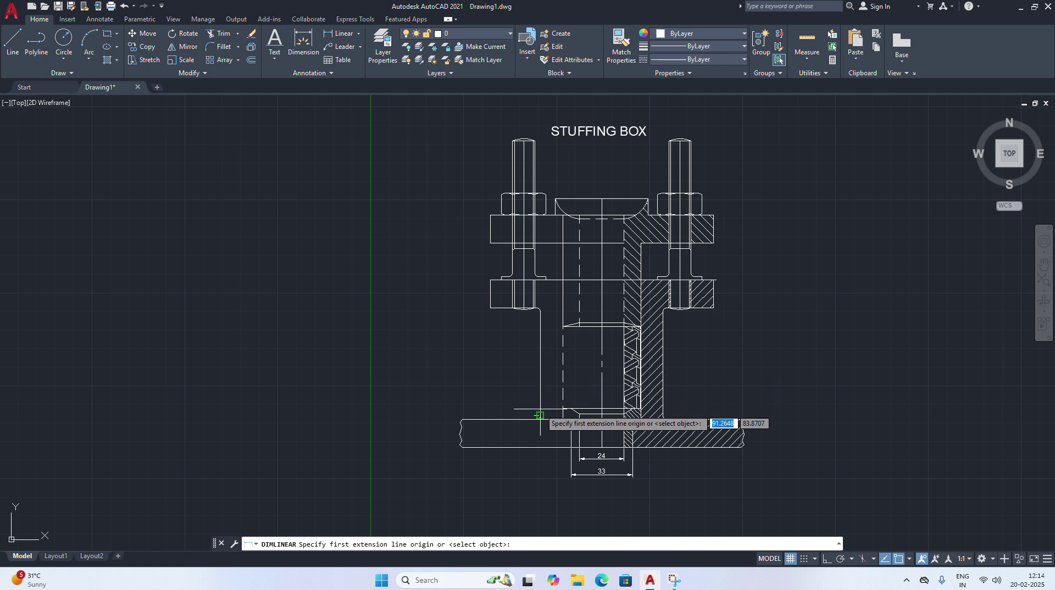
pyautogui.click(540, 415)
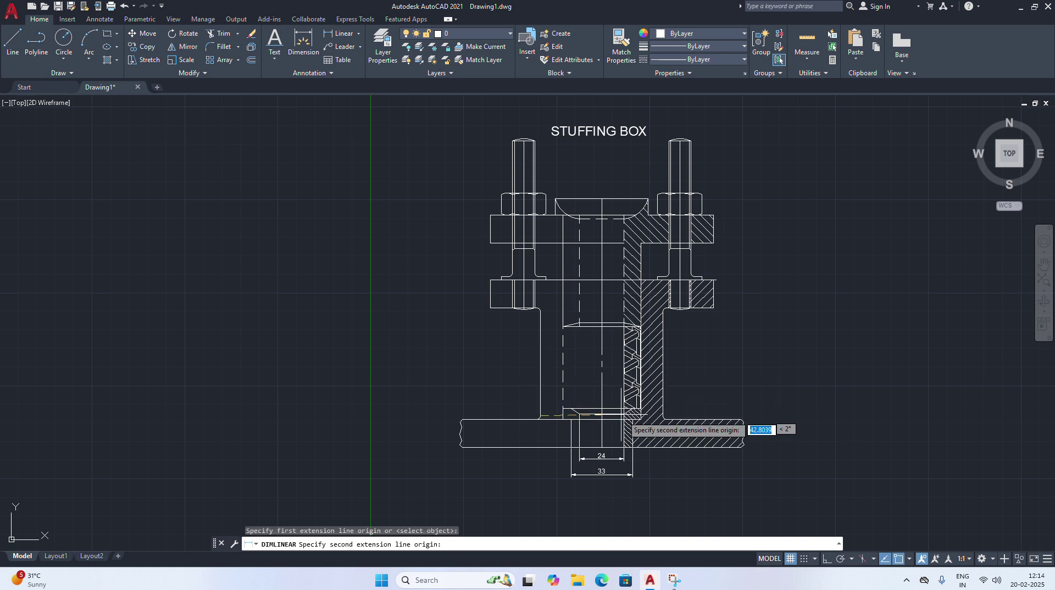
pyautogui.click(663, 418)
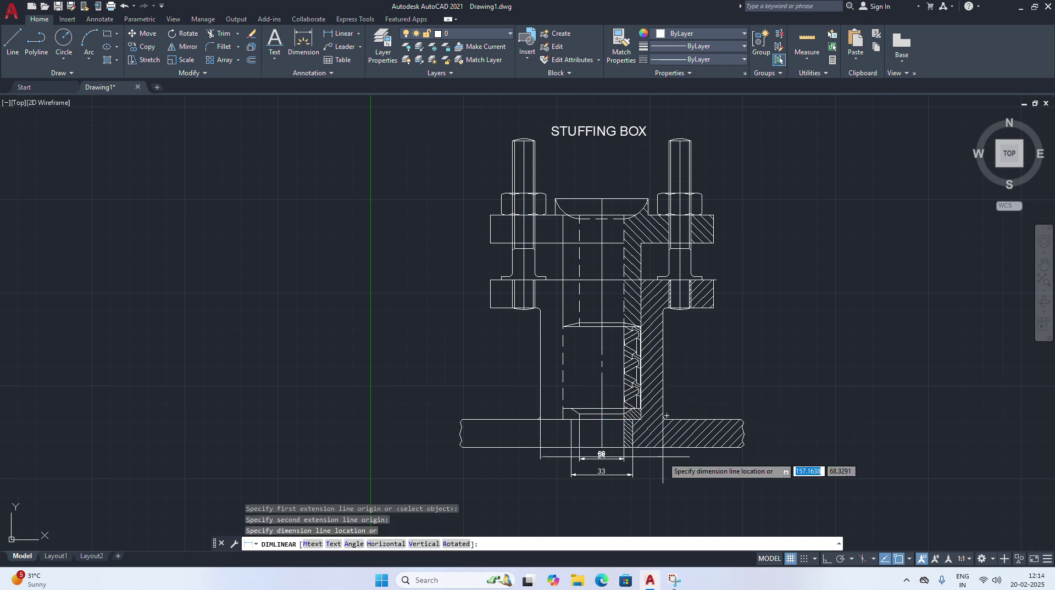
pyautogui.click(668, 492)
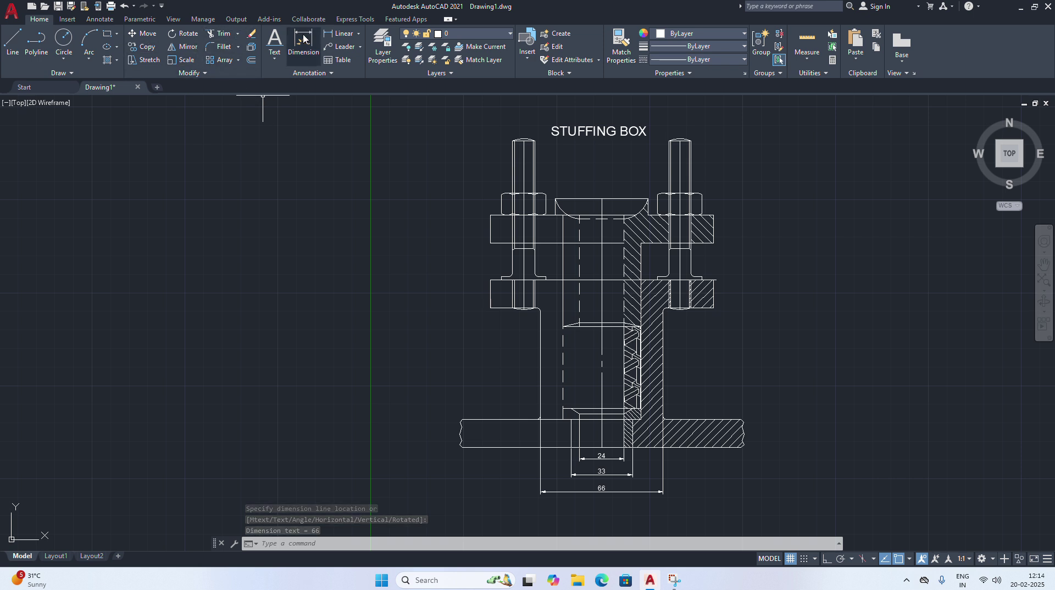
pyautogui.click(358, 33)
pyautogui.click(353, 55)
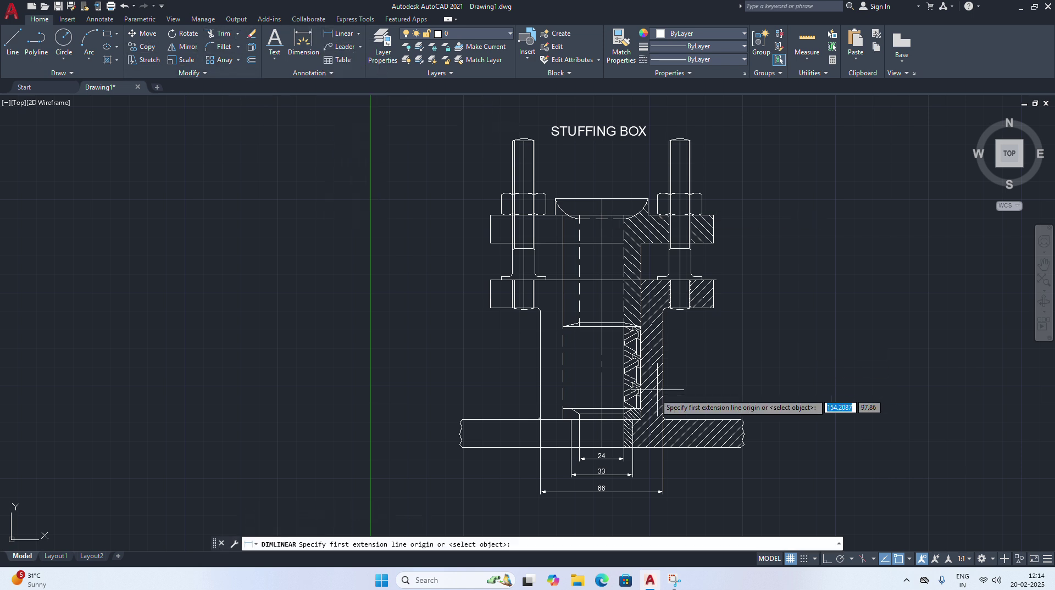
pyautogui.click(563, 407)
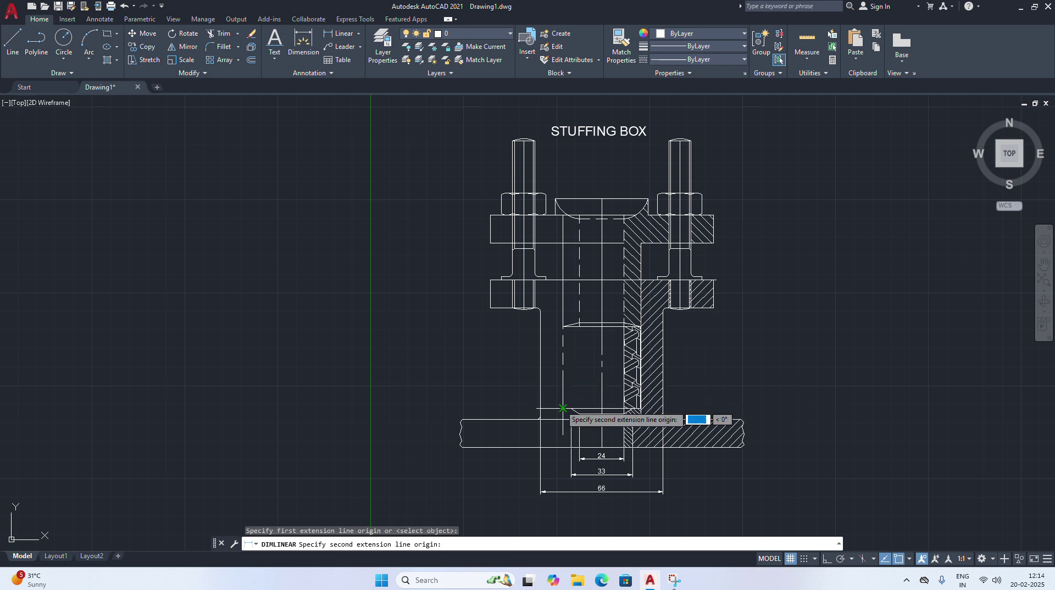
pyautogui.click(625, 408)
pyautogui.click(624, 474)
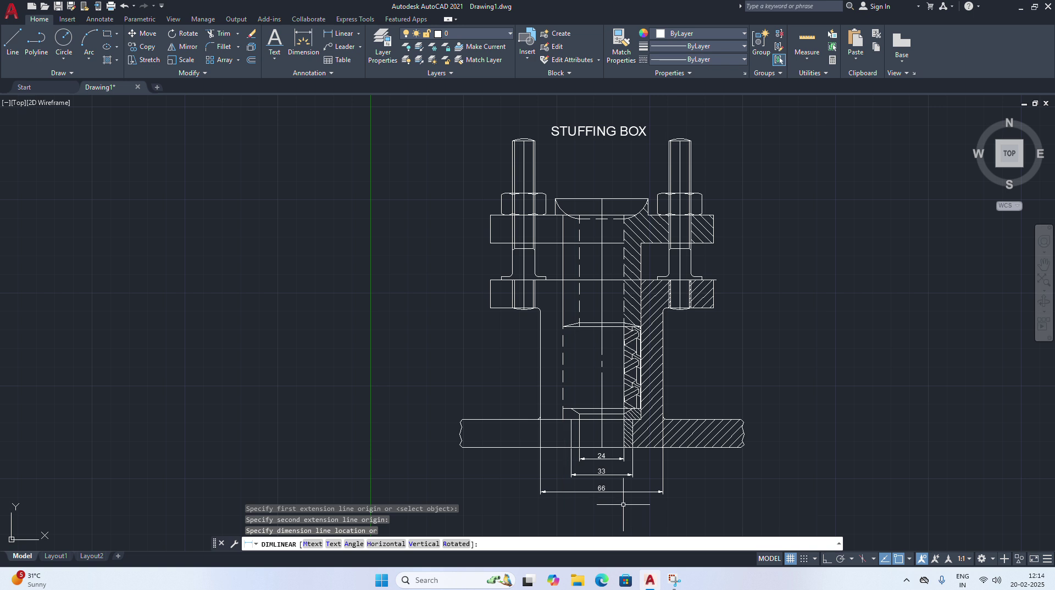
pyautogui.press('Escape')
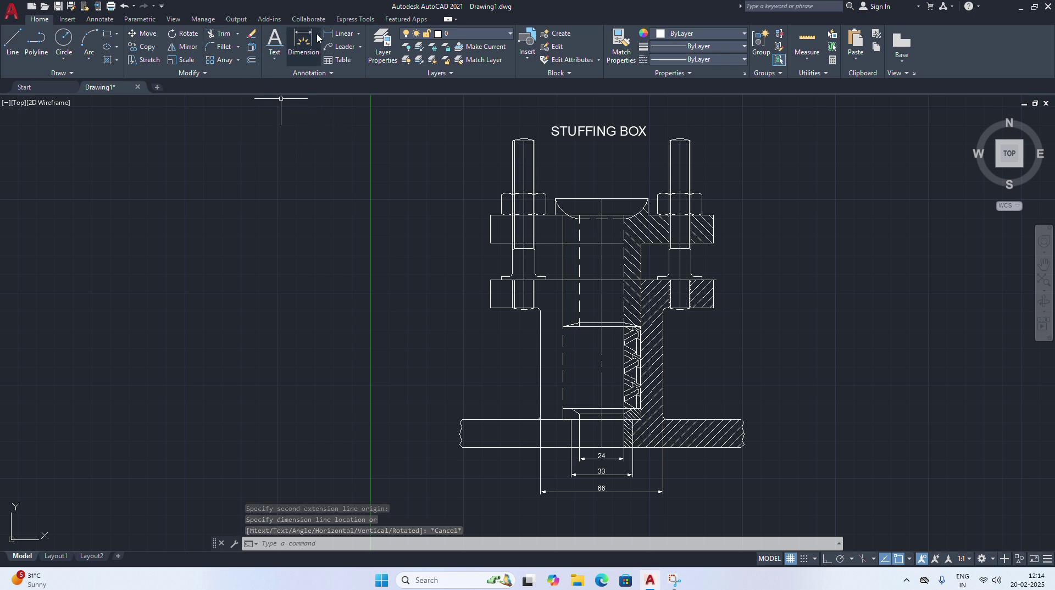
# Add a vertical linear dimension for the upper flange's thickness, placed outside its right end
pyautogui.click(359, 34)
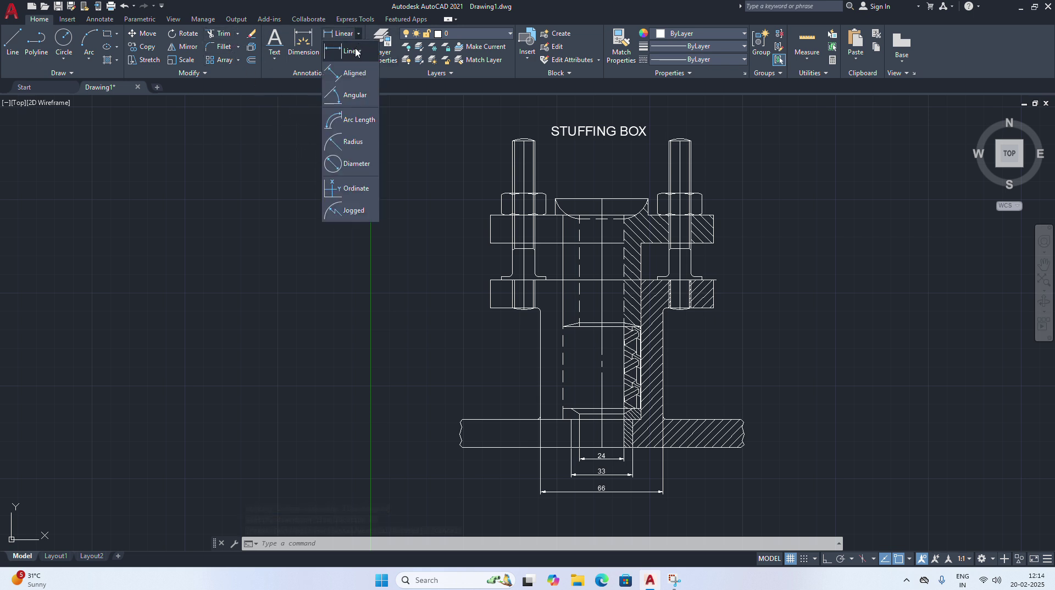
pyautogui.click(356, 52)
pyautogui.click(714, 215)
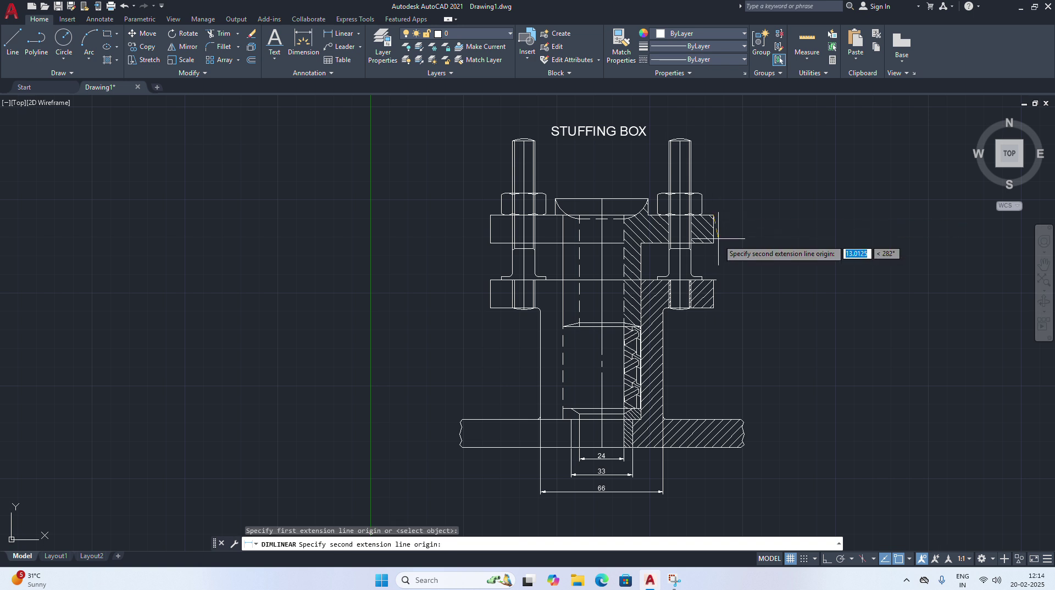
pyautogui.click(713, 243)
pyautogui.click(735, 237)
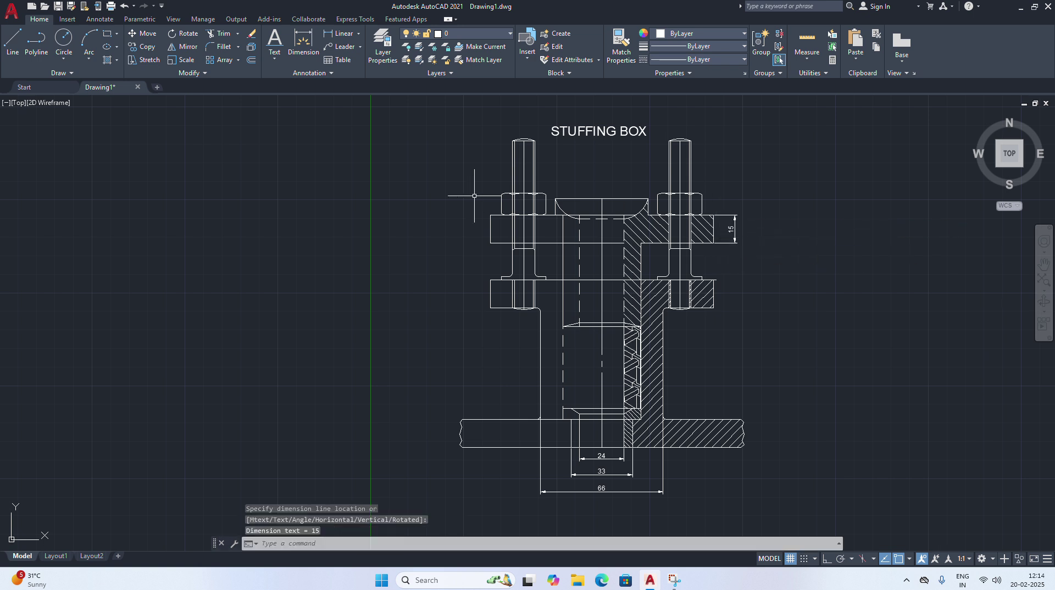
# Add a vertical linear dimension for the lower flange's thickness, placed just outside its right end
pyautogui.click(359, 34)
pyautogui.click(352, 50)
pyautogui.click(714, 281)
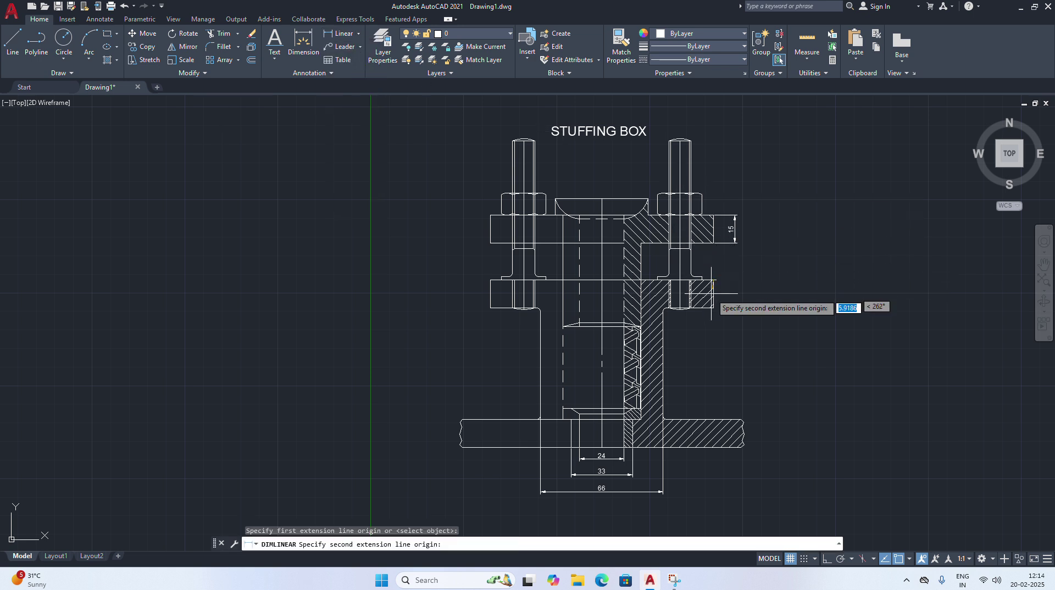
pyautogui.click(714, 307)
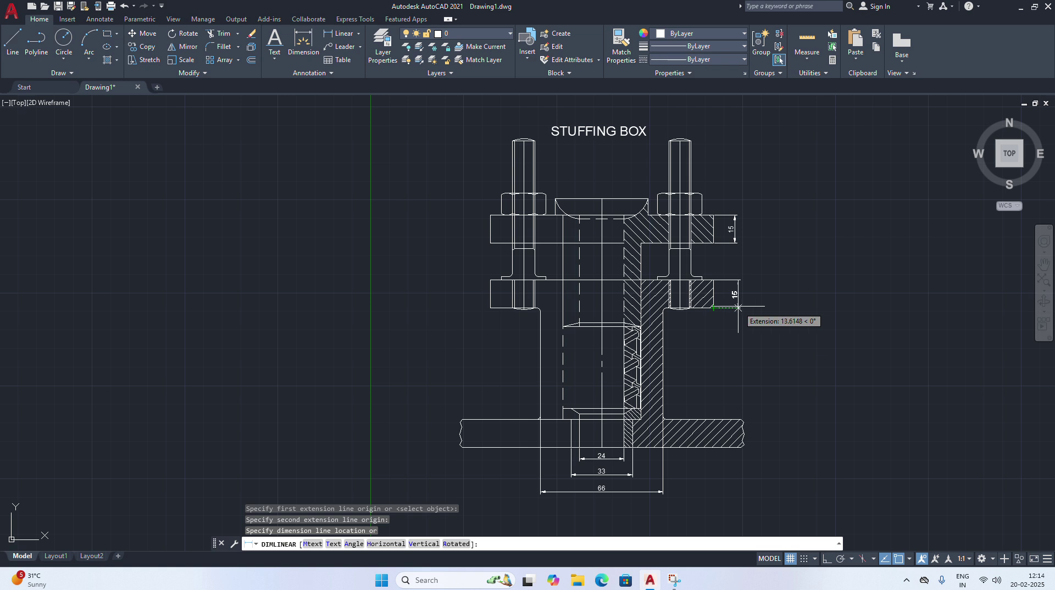
pyautogui.click(735, 308)
pyautogui.press('Escape')
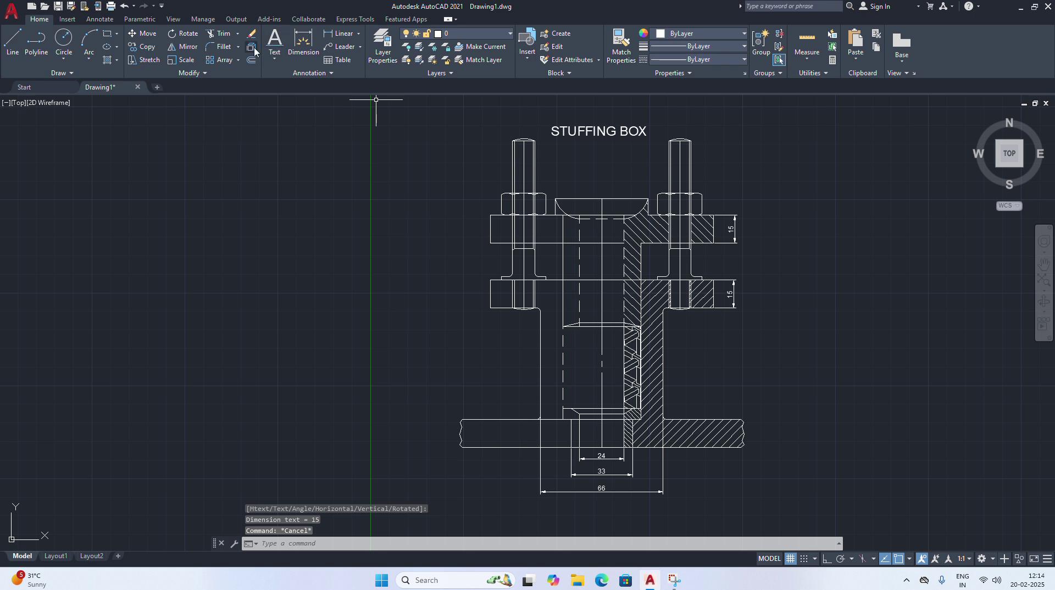
# Add a horizontal linear dimension across the gland's top rim, placed just above it between the two studs
pyautogui.click(358, 37)
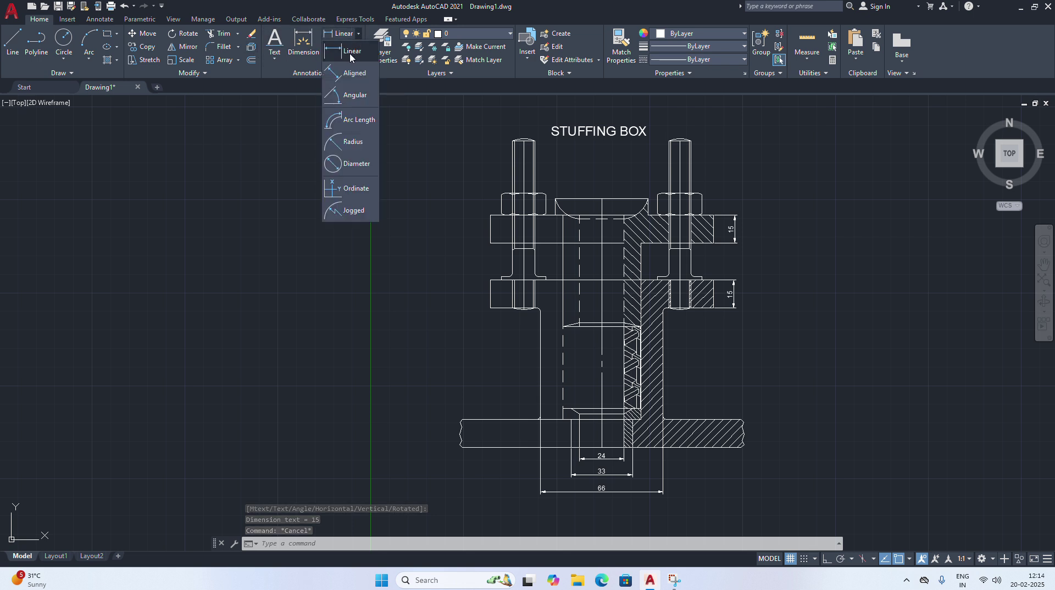
pyautogui.click(342, 45)
pyautogui.click(555, 198)
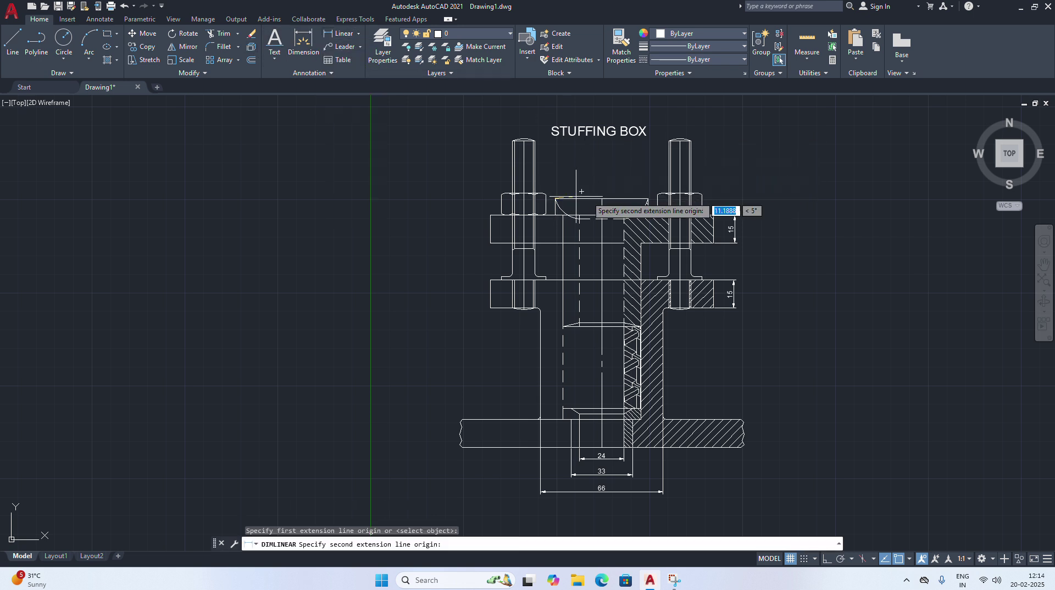
pyautogui.click(648, 197)
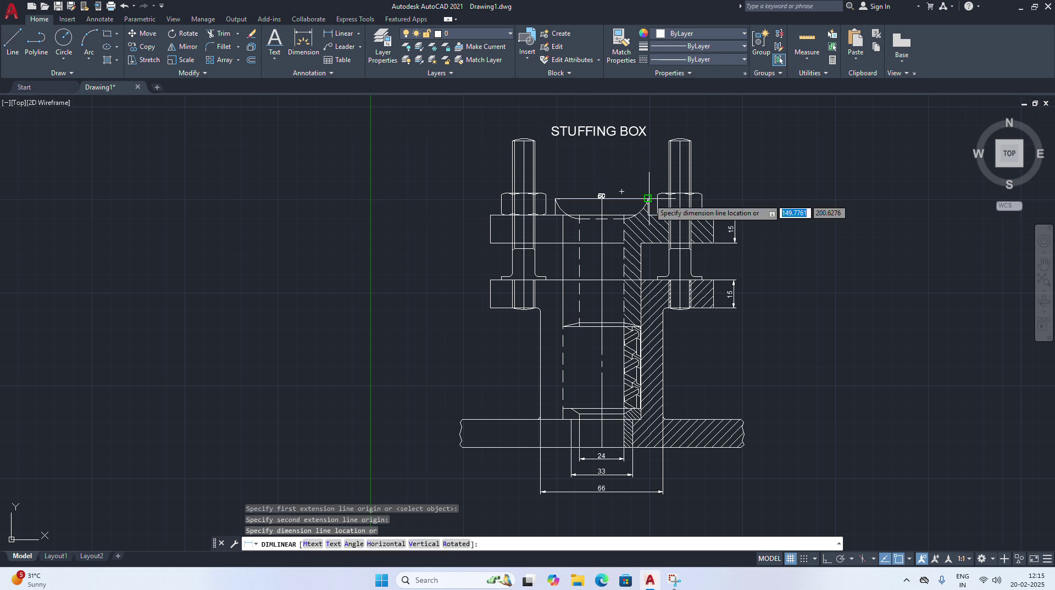
pyautogui.click(620, 184)
pyautogui.press('Escape')
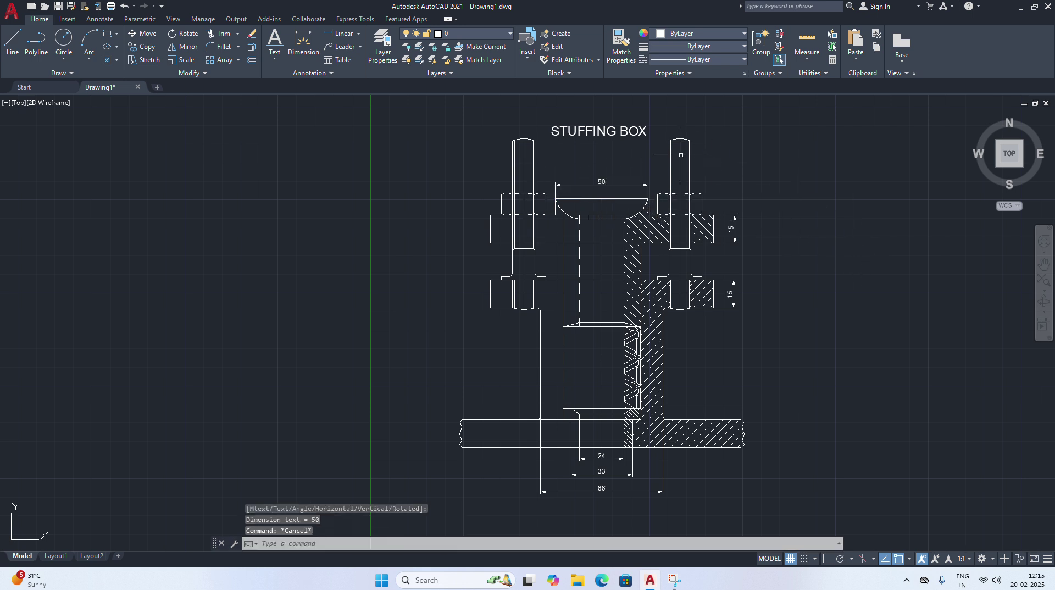
# Change the colour of all six linear dimensions to red 237,31,36
pyautogui.click(616, 186)
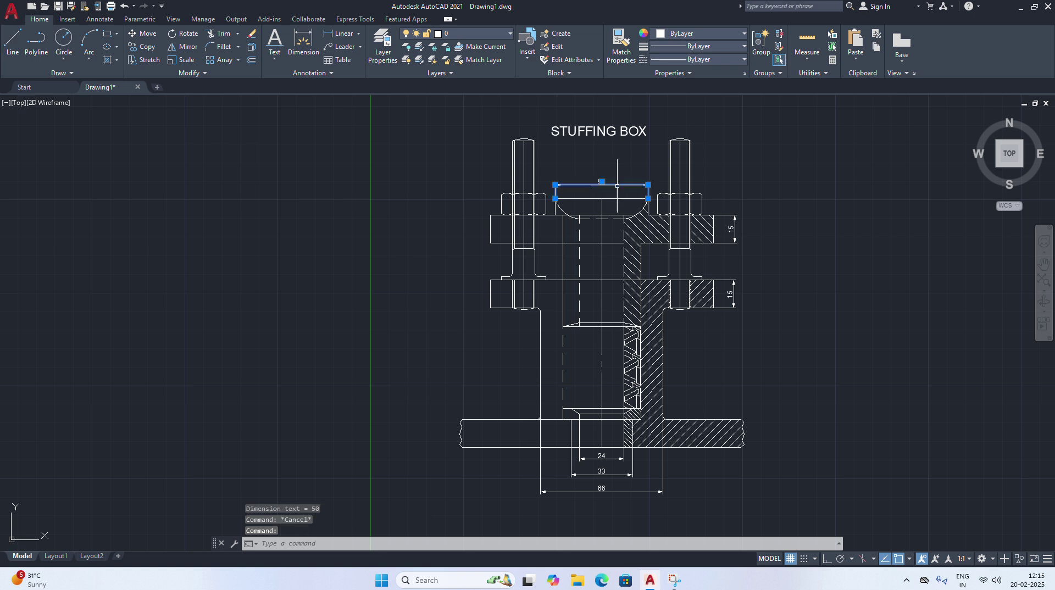
pyautogui.click(735, 226)
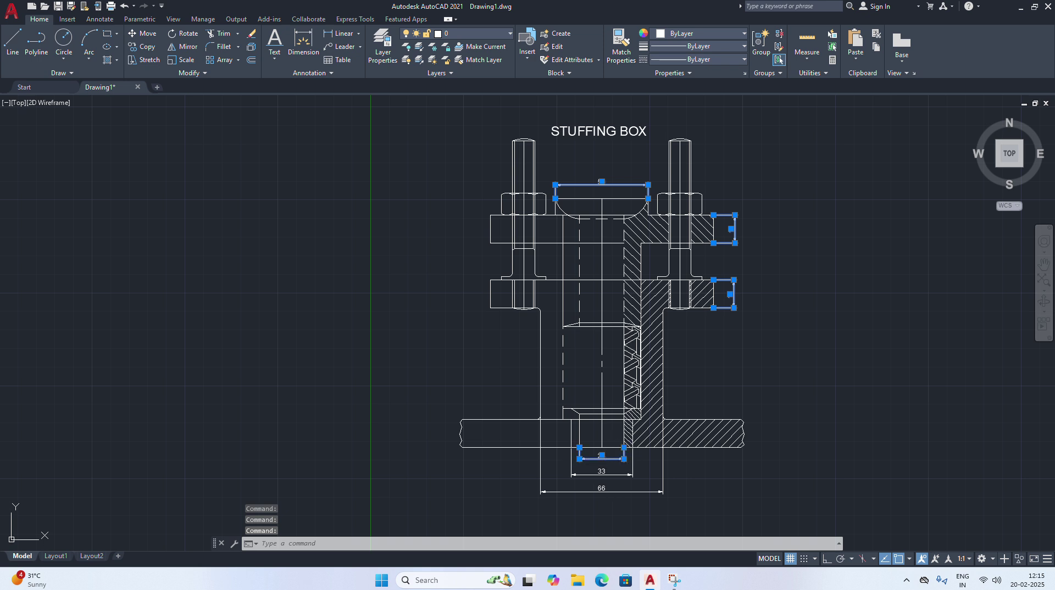
pyautogui.click(610, 475)
pyautogui.click(610, 492)
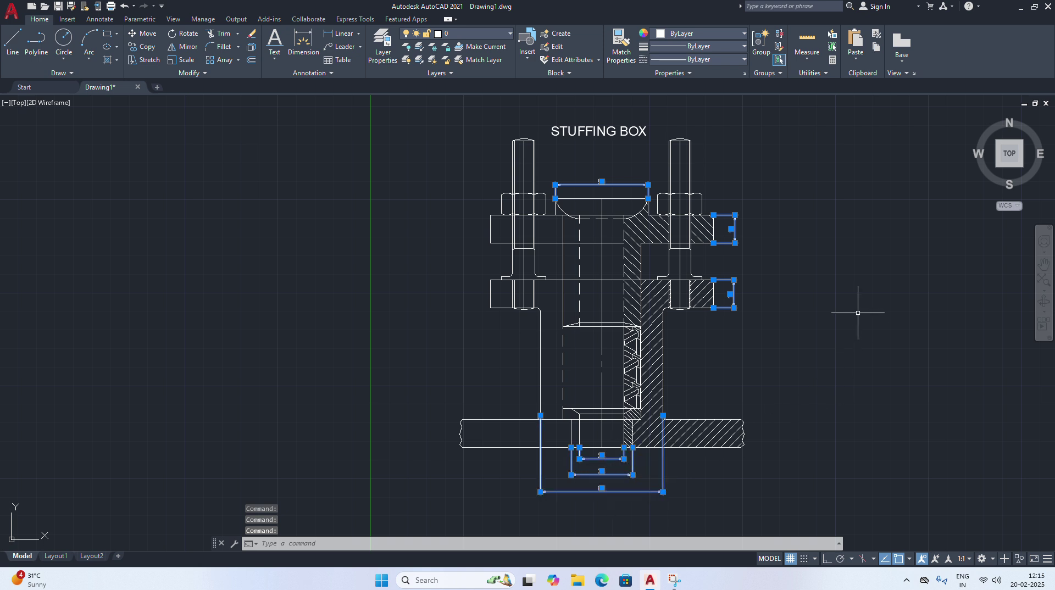
pyautogui.click(743, 48)
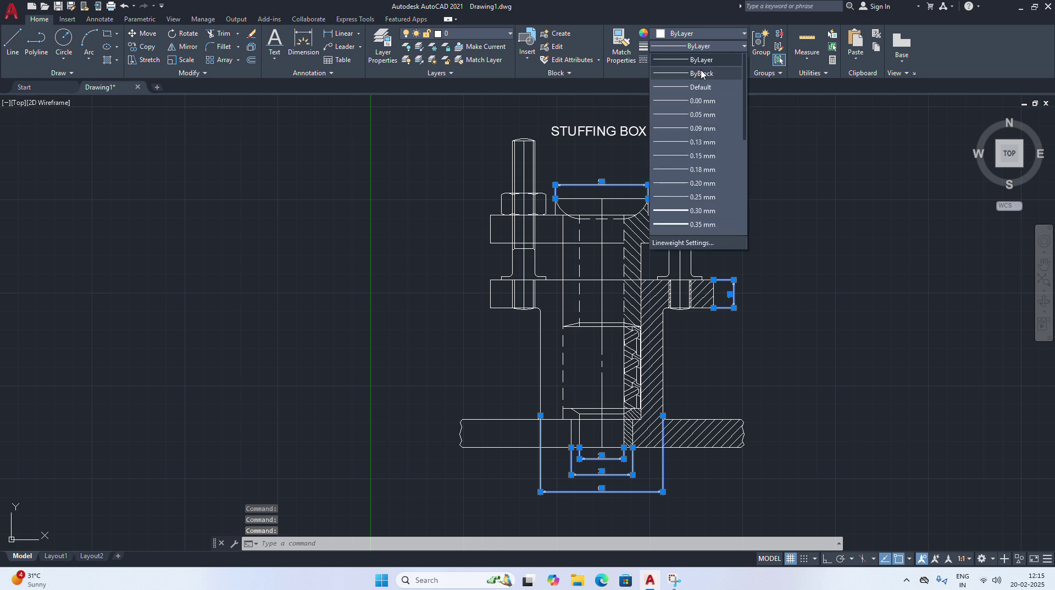
pyautogui.click(741, 49)
pyautogui.click(744, 35)
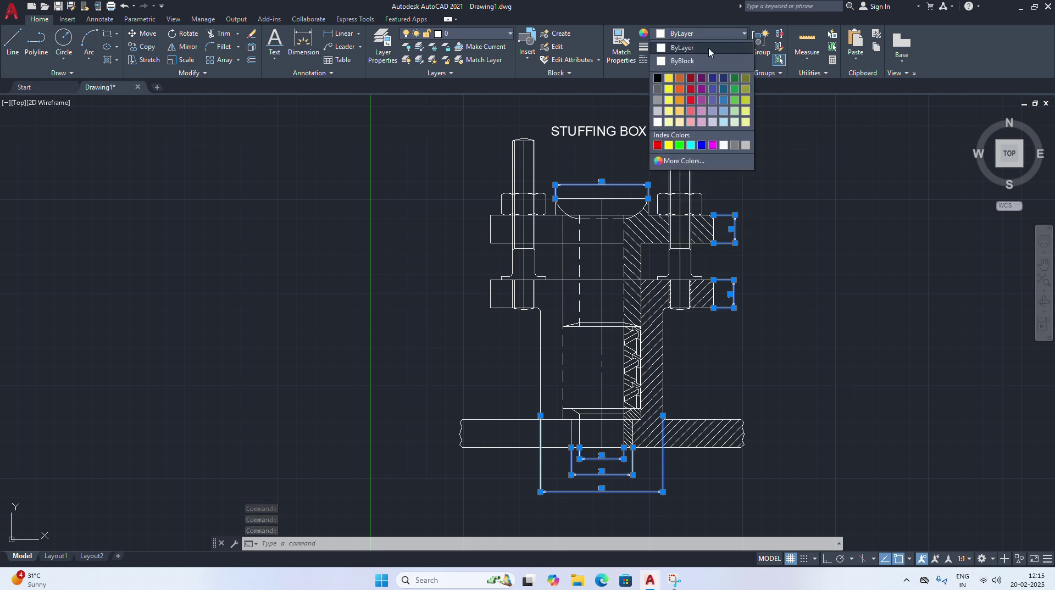
pyautogui.click(691, 101)
pyautogui.click(690, 102)
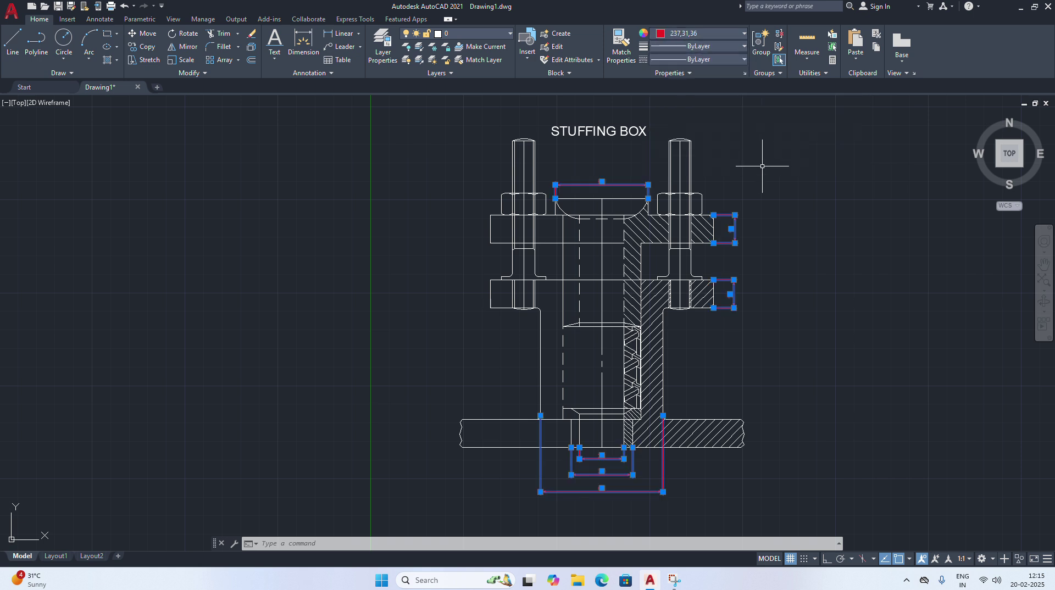
pyautogui.press('Escape')
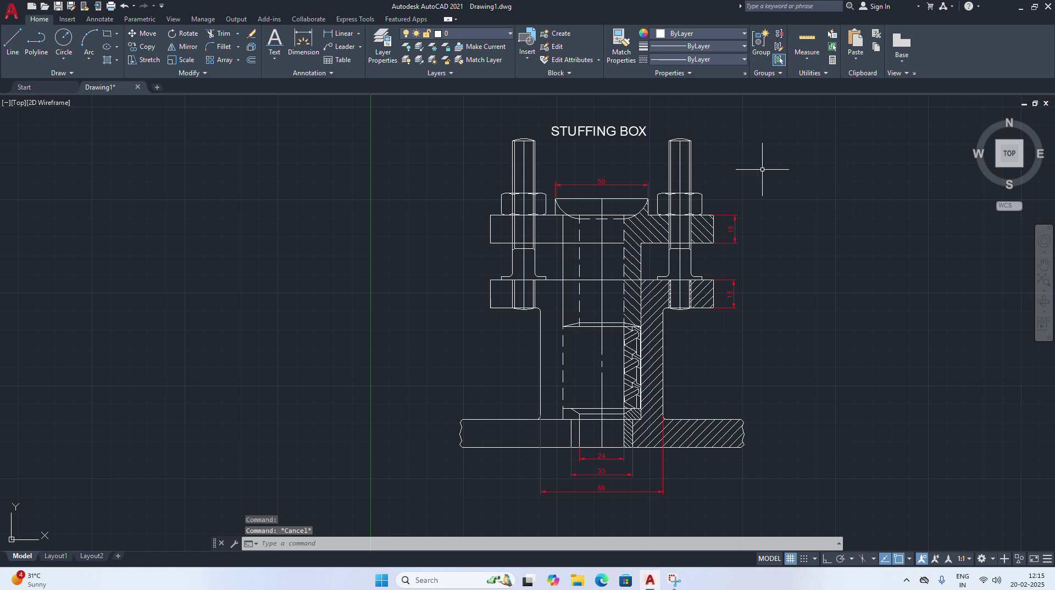
# Change the colour of the STUFFING BOX title text to Magenta
pyautogui.click(624, 131)
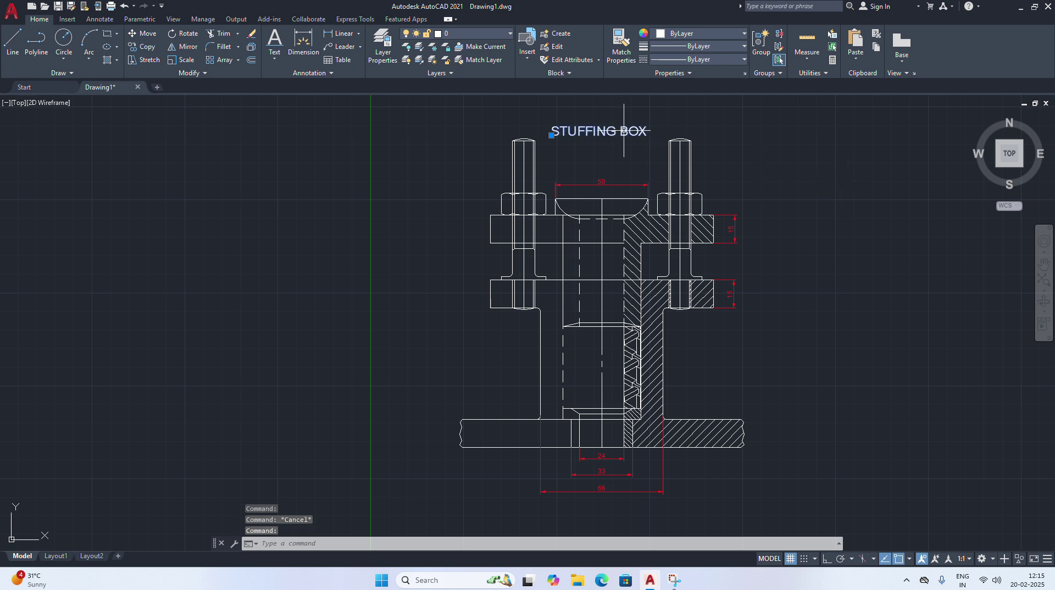
pyautogui.click(727, 34)
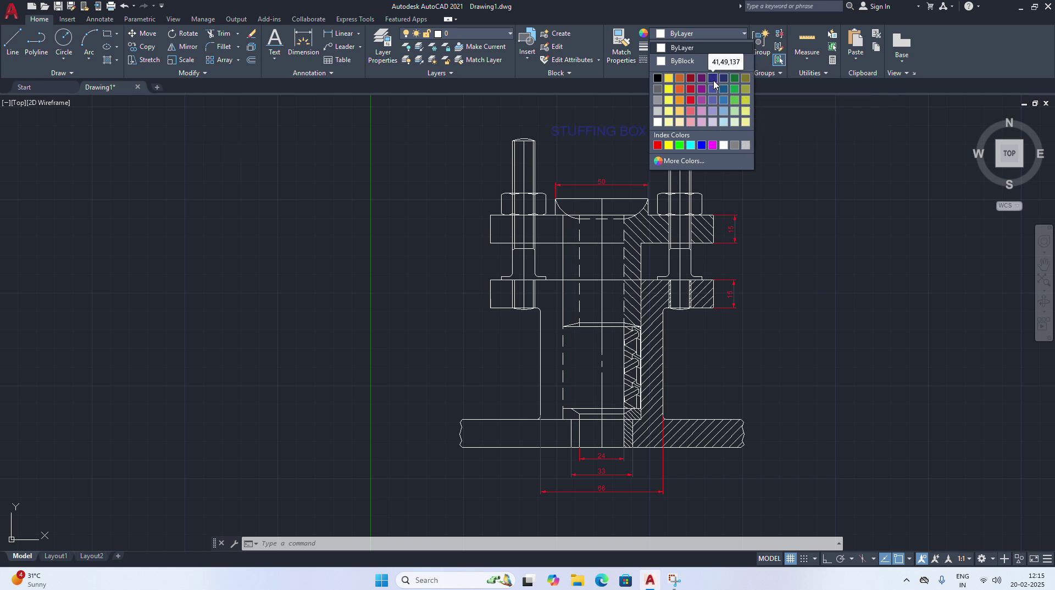
pyautogui.click(712, 145)
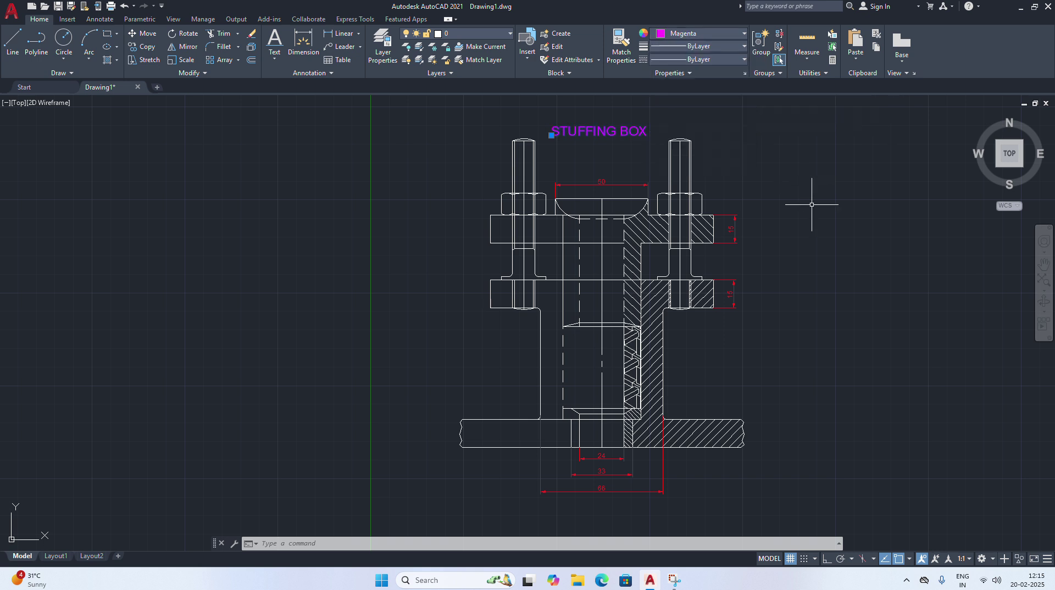
pyautogui.press('Escape')
pyautogui.rightClick(842, 212)
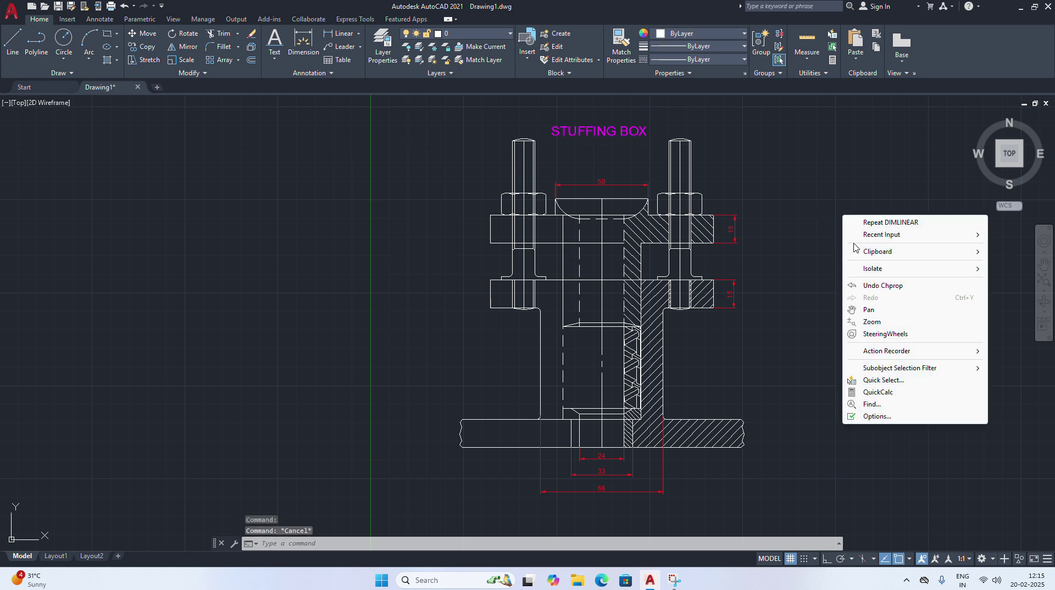
pyautogui.click(874, 310)
pyautogui.moveTo(843, 292); pyautogui.dragTo(726, 296)
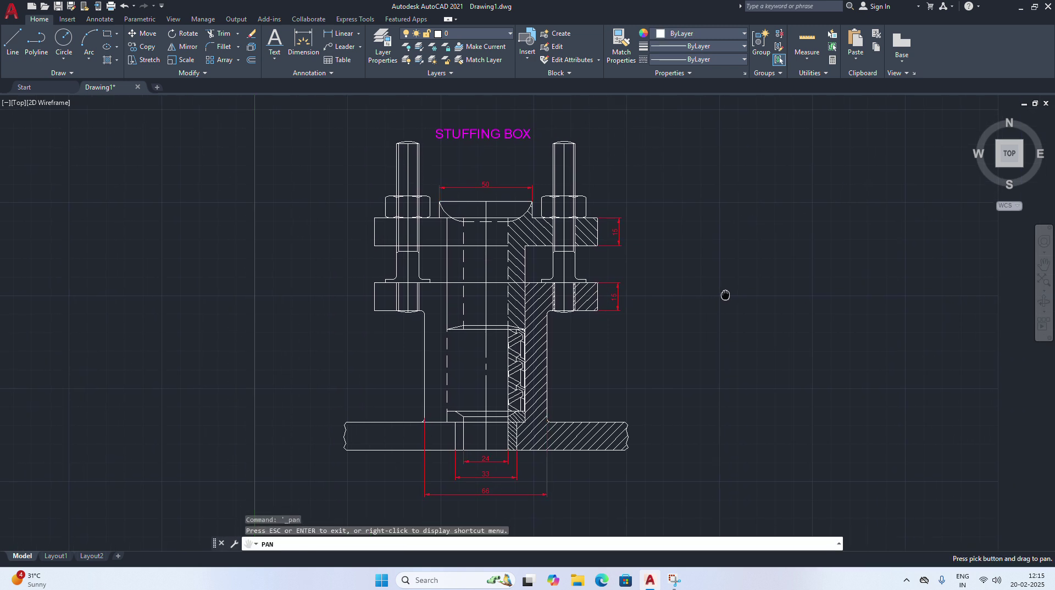